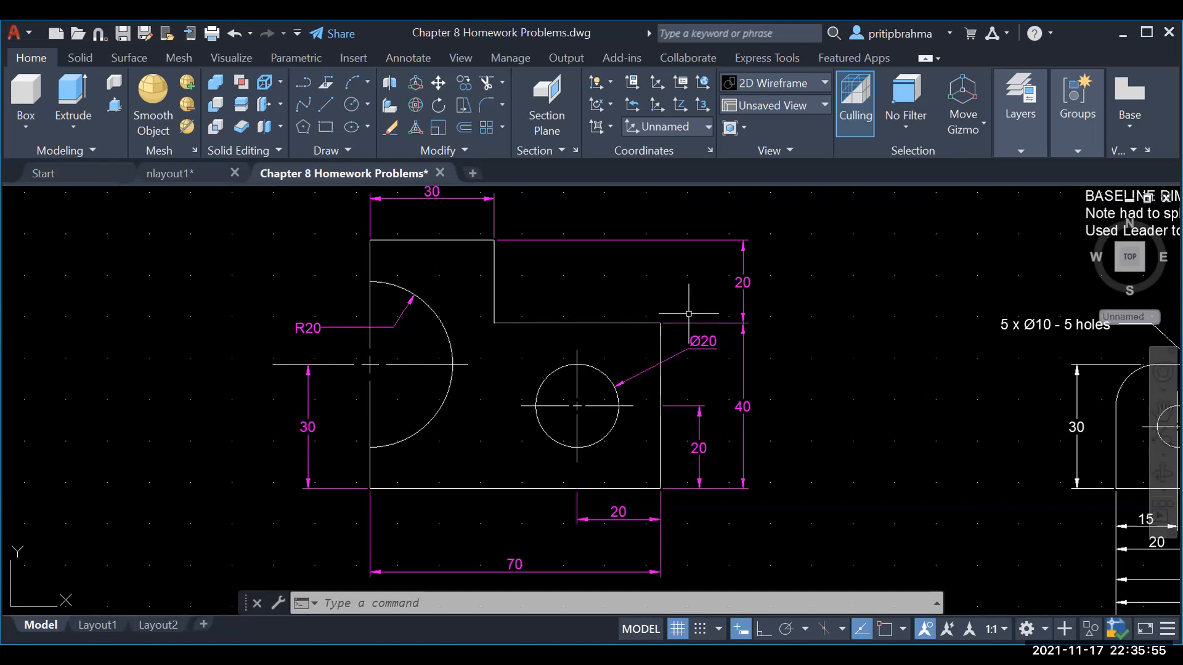
Step: Pull the top end of the R20 arc's vertical centerline down about 2.8 units with Ortho on
click(369, 327)
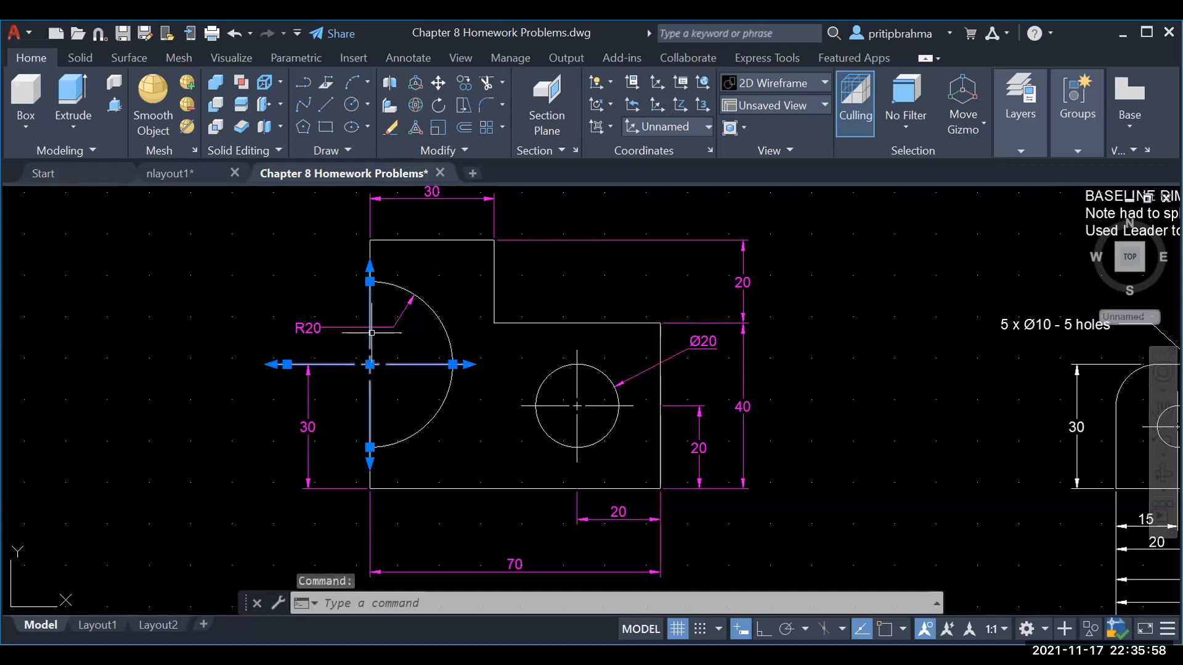
click(370, 280)
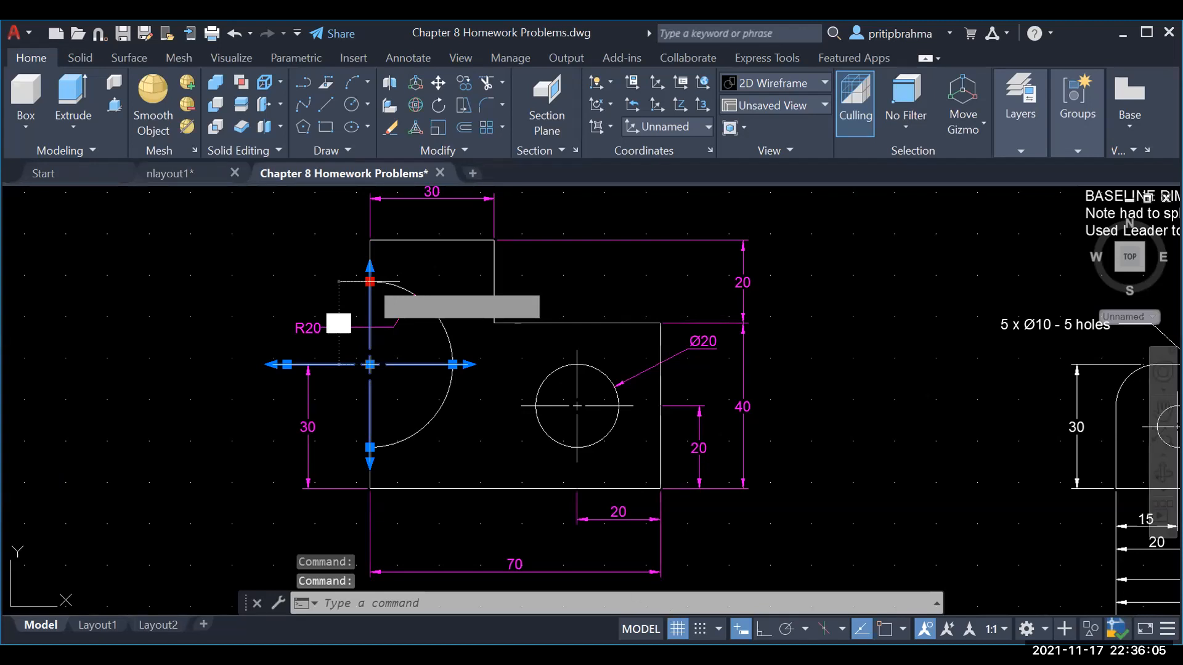
key(F8)
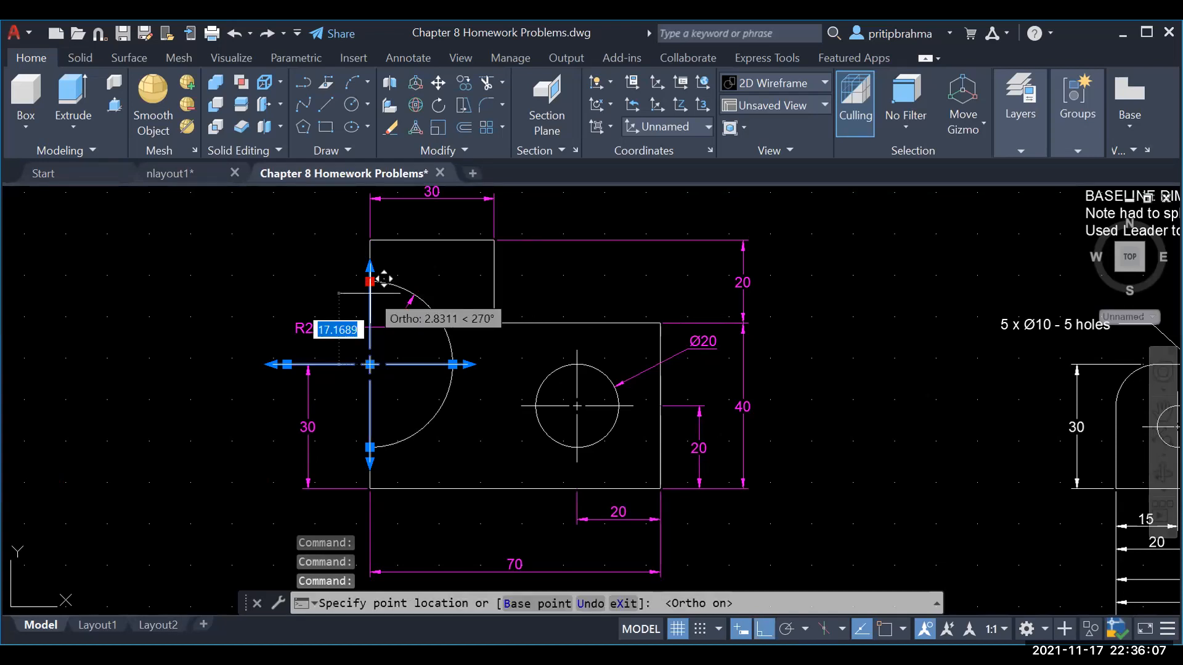
click(384, 279)
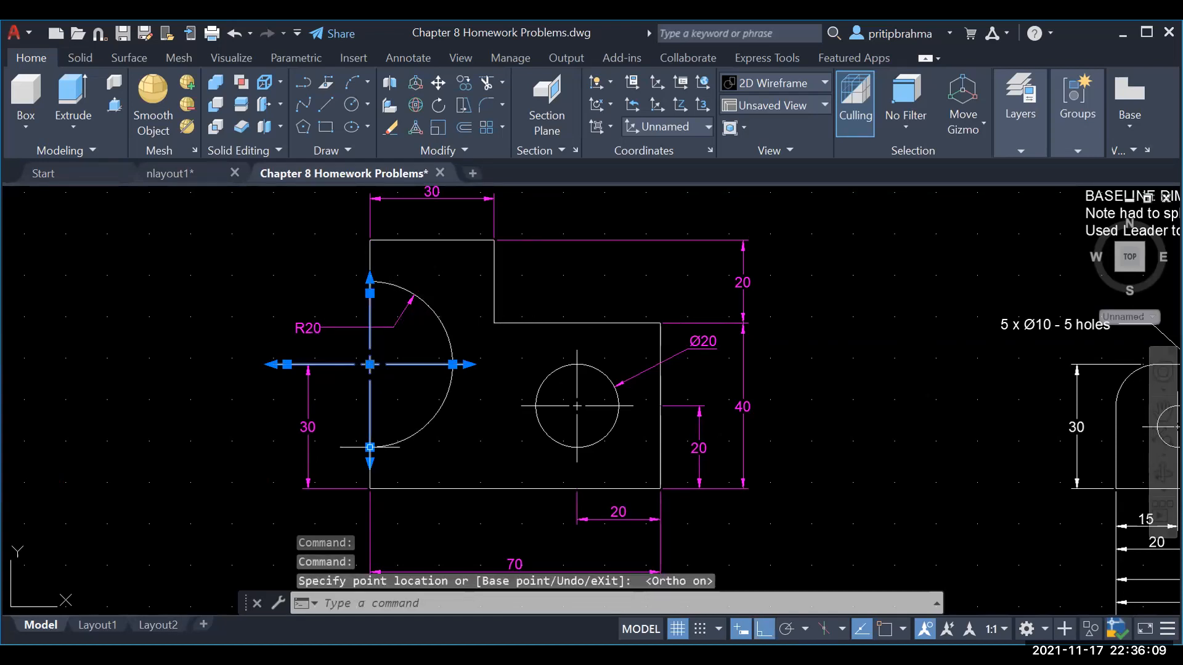
Step: Try the centerline's bottom-end grip, then cancel and deselect the centre mark
click(370, 447)
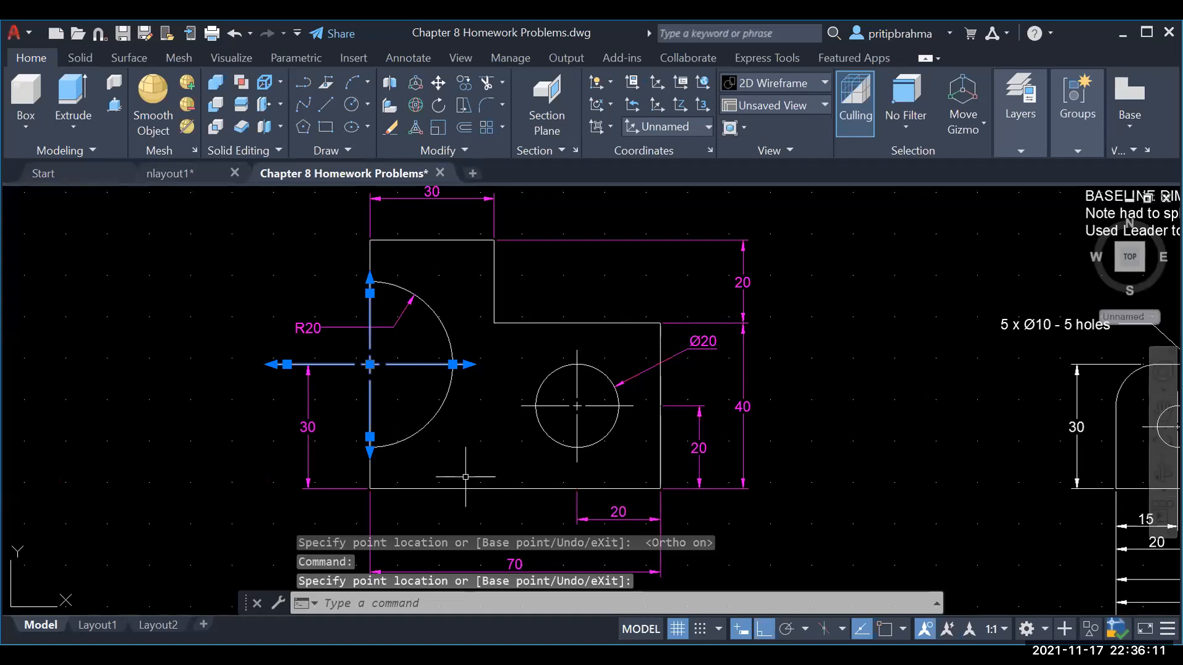
key(Escape)
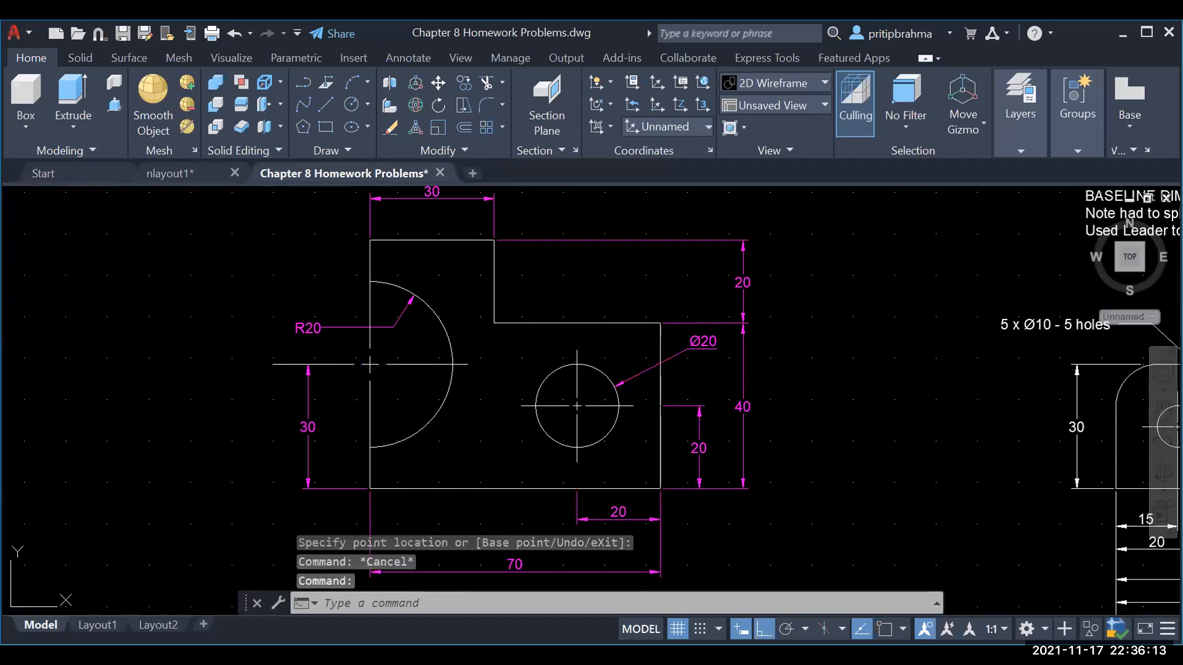
click(369, 437)
key(Escape)
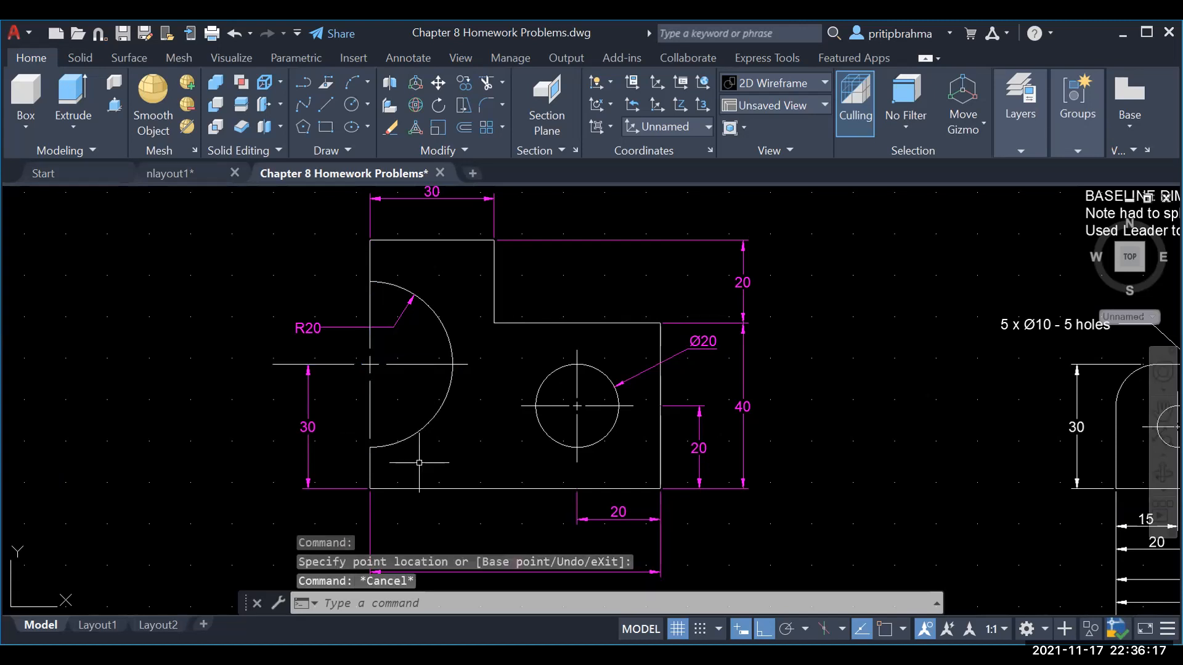
click(370, 293)
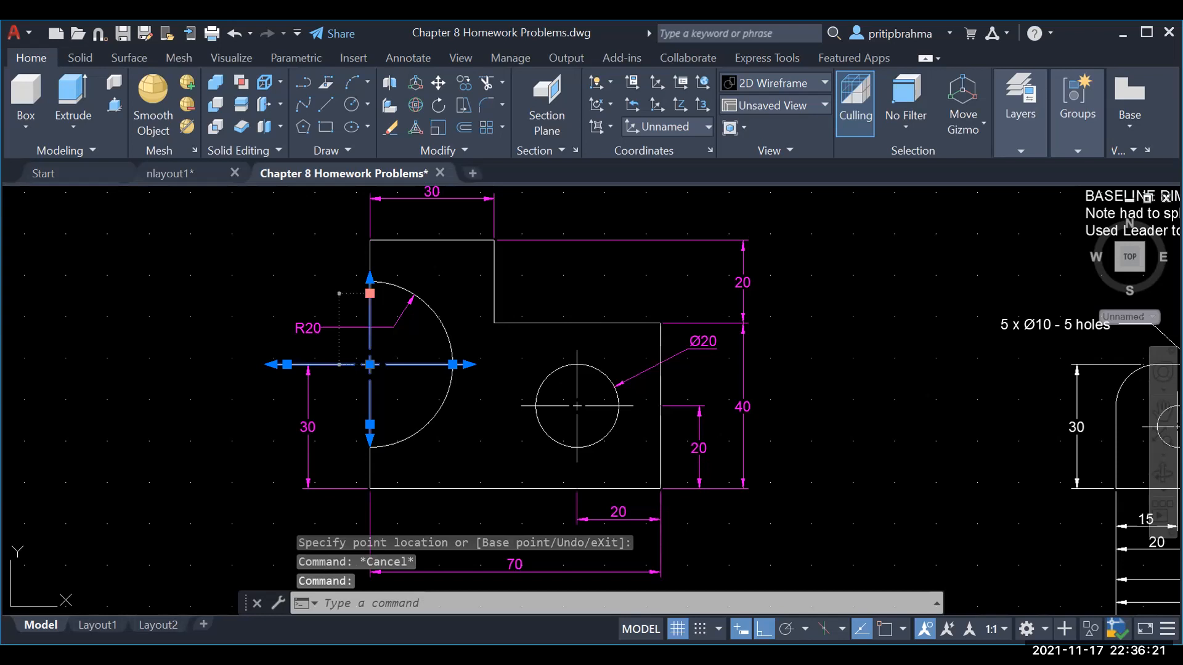
click(370, 294)
key(Escape)
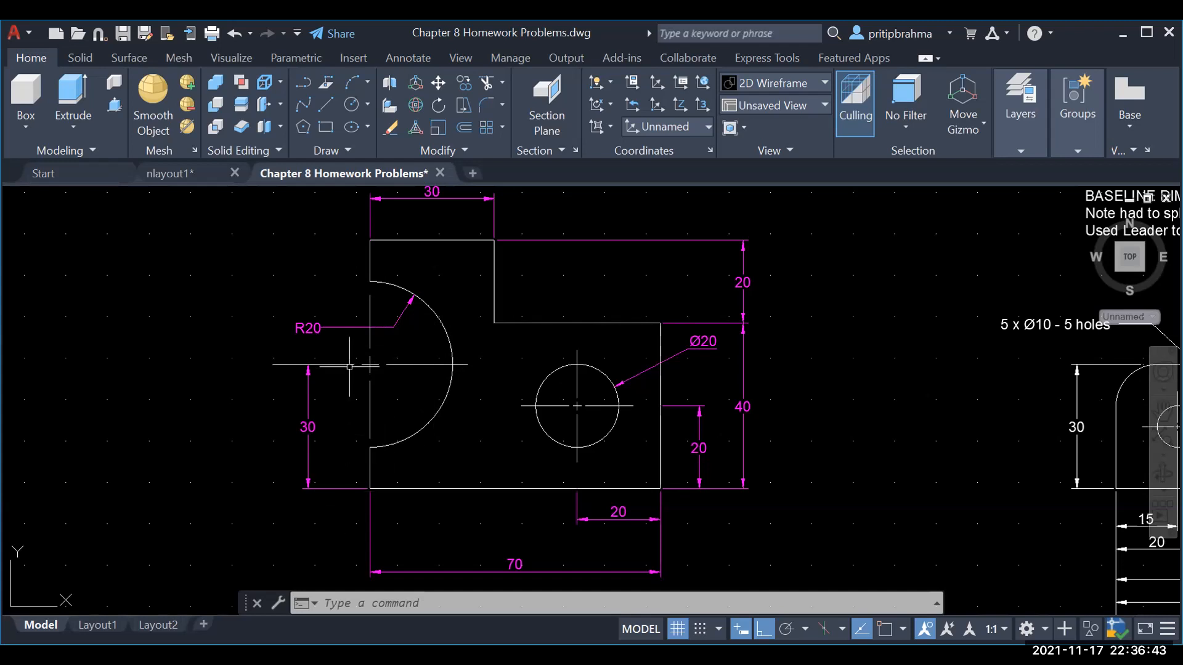
mouse_move(370, 365)
click(370, 474)
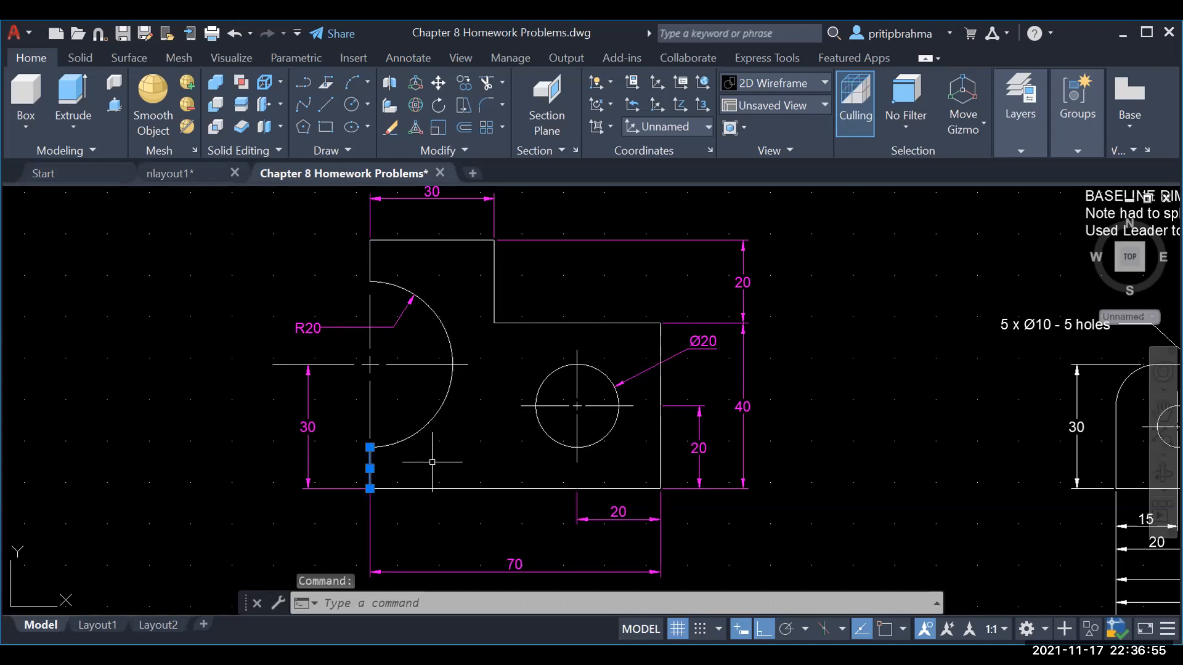
key(Escape)
click(370, 265)
key(Escape)
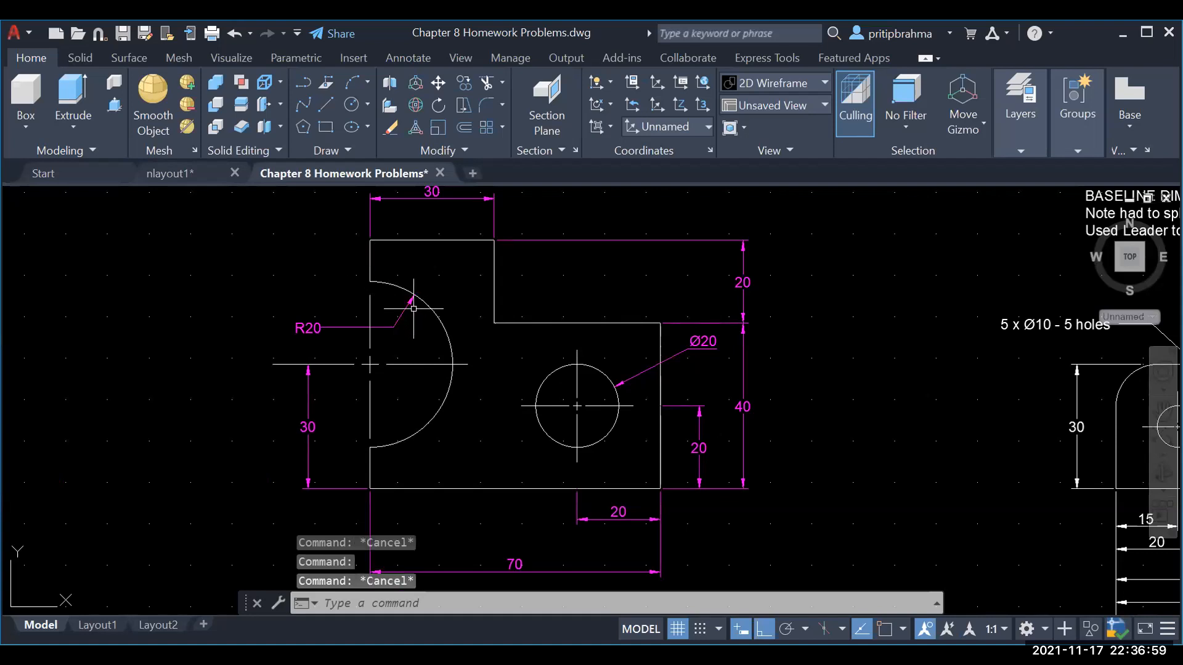
middle_drag(641, 314, 20, 297)
Step: Zoom out and inspect the hole extension lines and the right hole's centermark on Exercise 8-25
scroll(281, 311, down, 3)
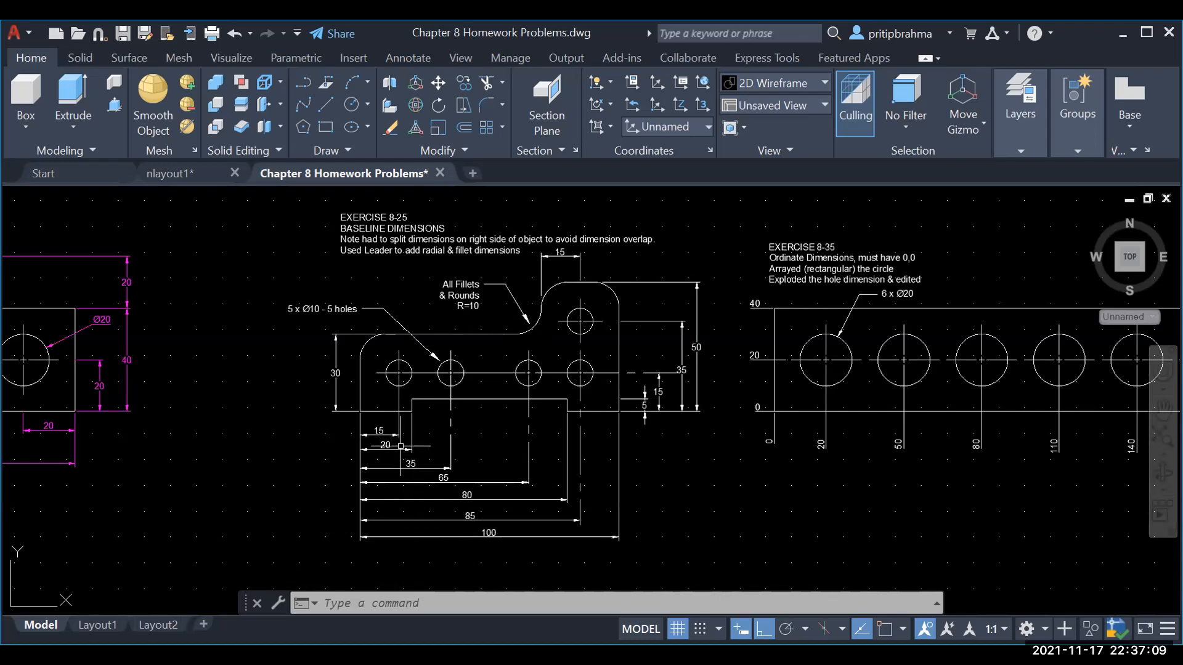
click(399, 393)
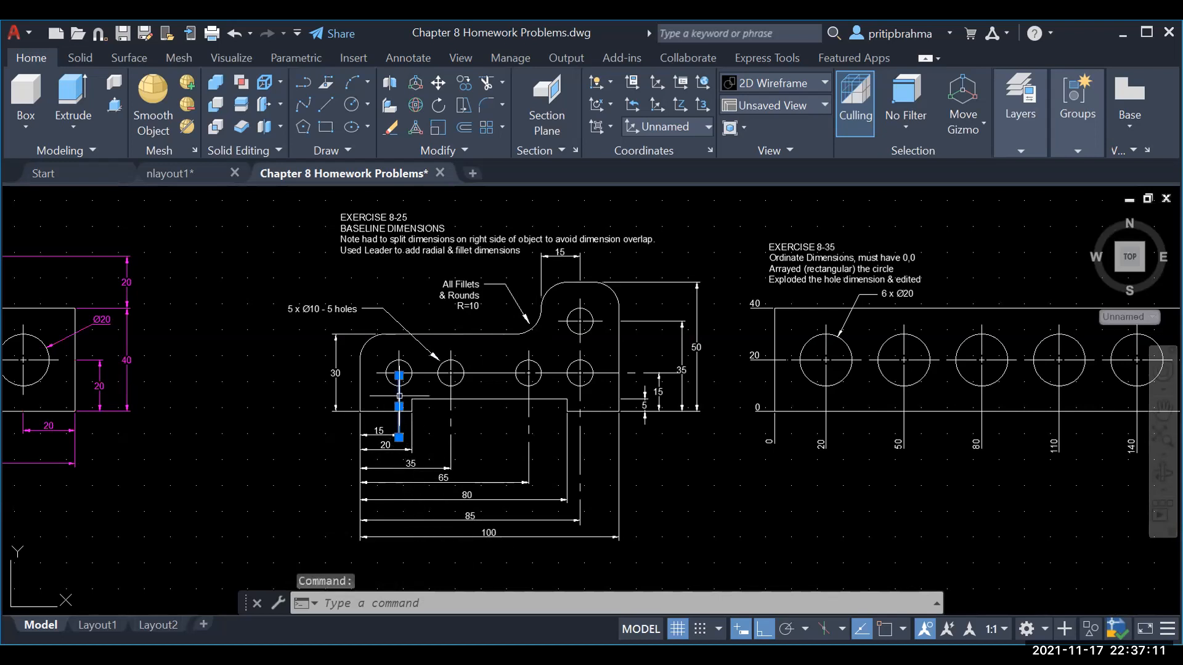
key(Escape)
click(528, 431)
key(Escape)
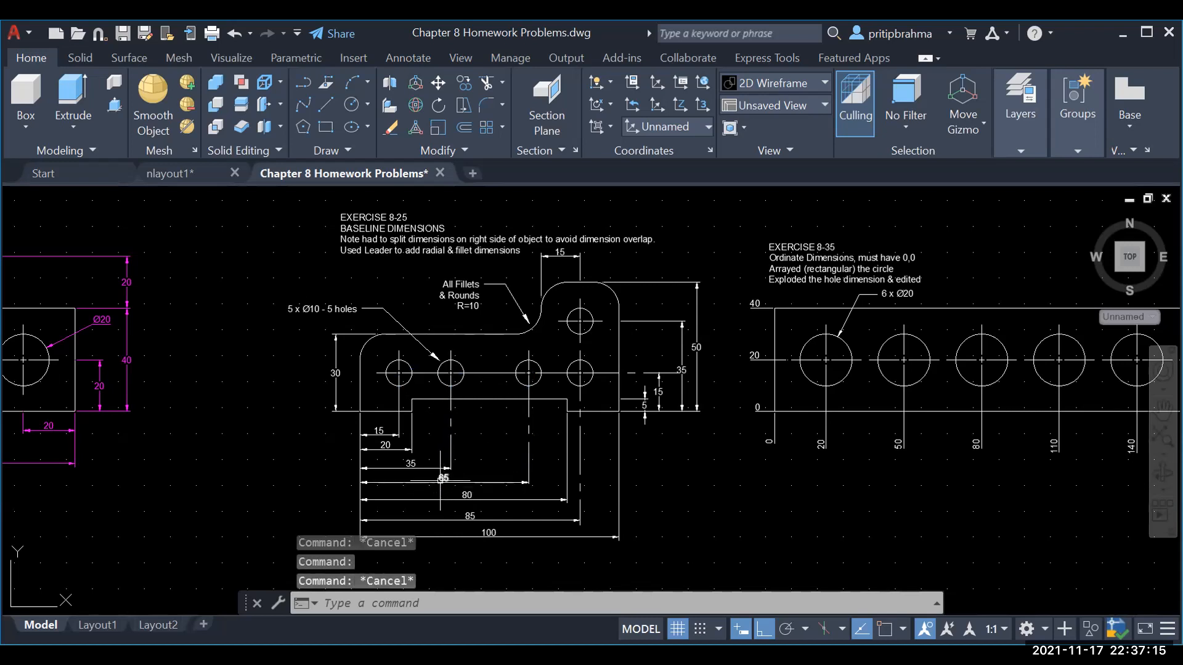
click(581, 447)
key(Escape)
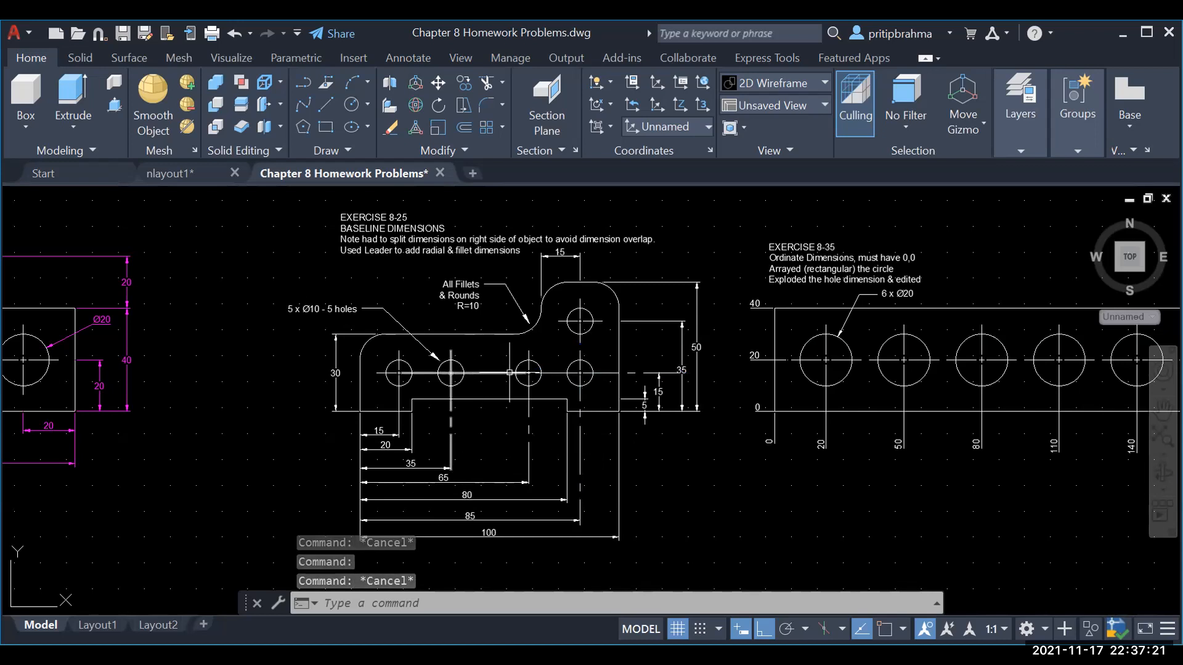
click(670, 374)
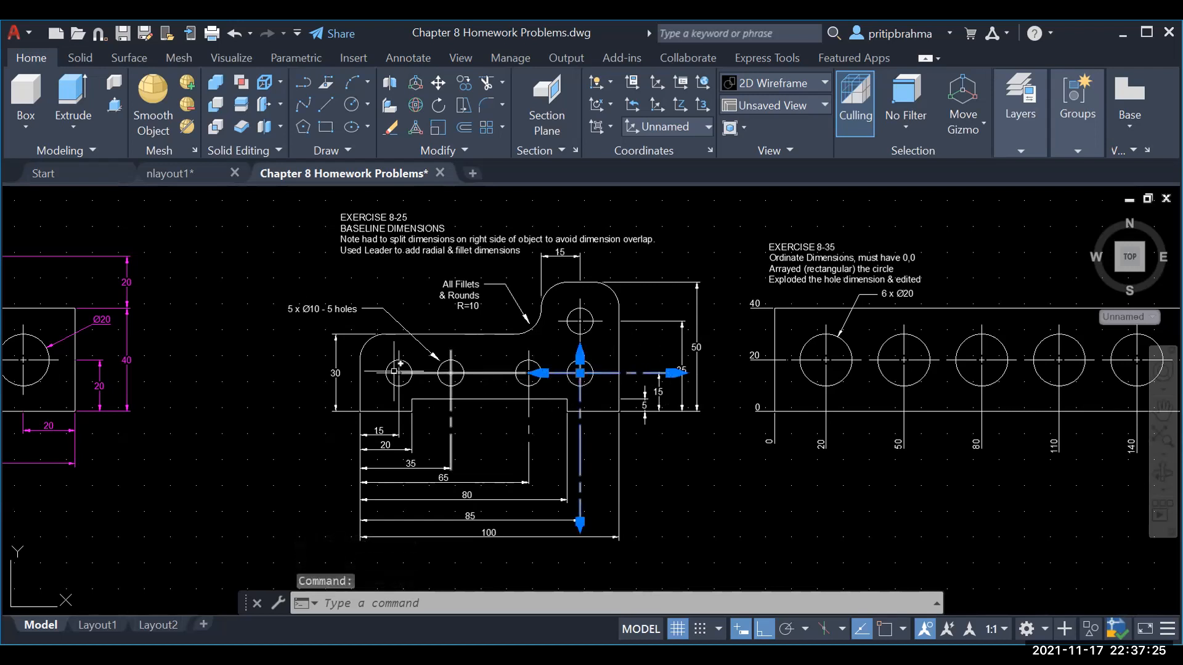
key(Escape)
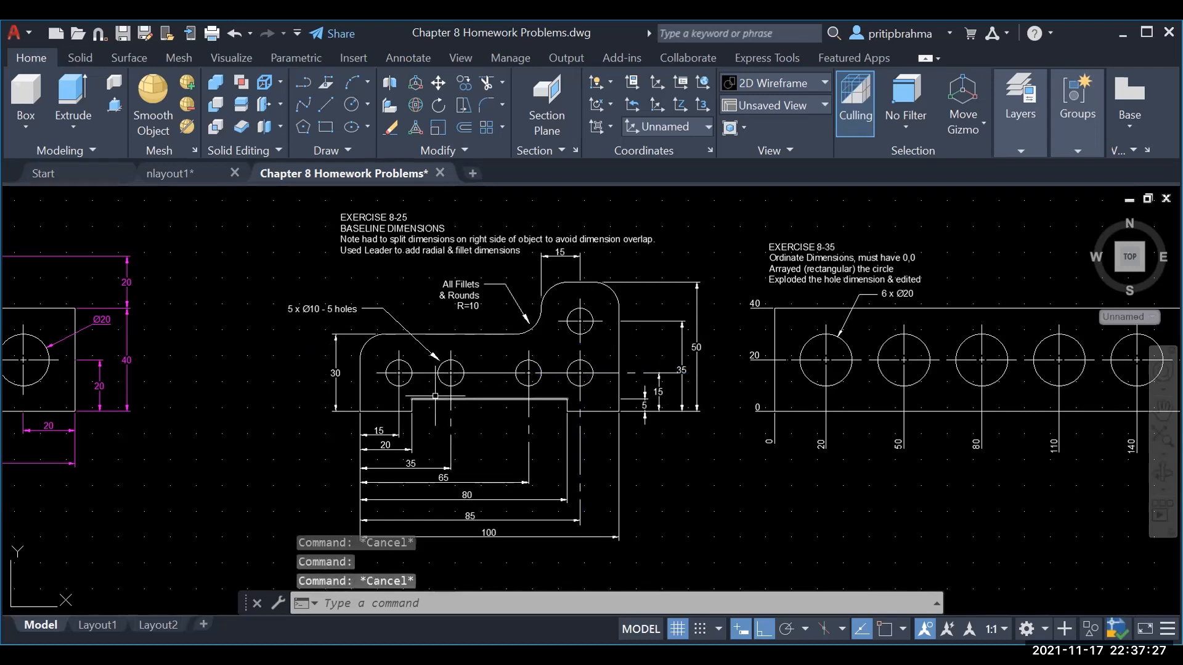
scroll(449, 374, up, 2)
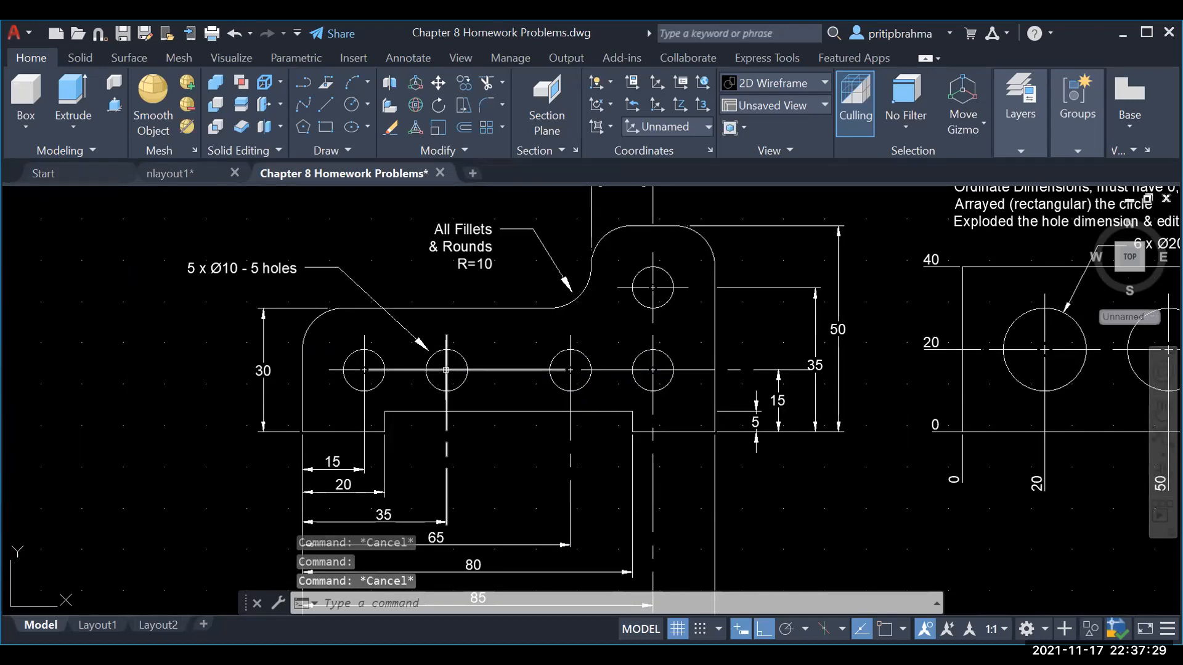
scroll(637, 364, down, 2)
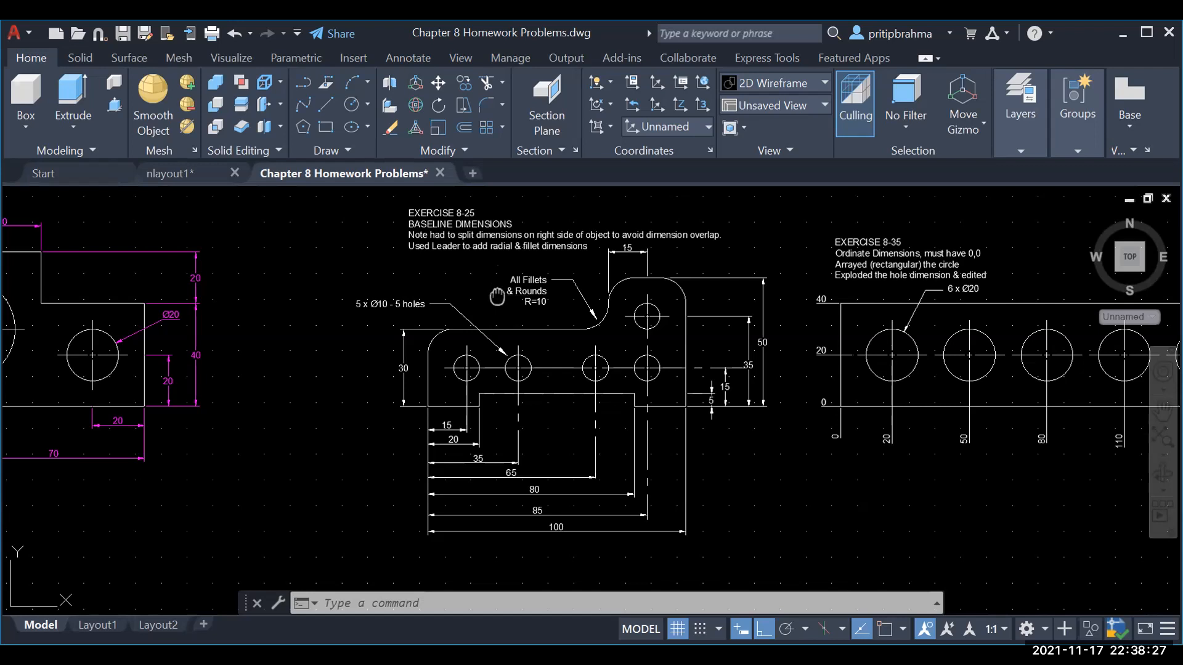
Step: Pan past Exercises 8-25 and 8-35 until the Exercise 8-44 polar array sits centred
middle_drag(497, 296, 35, 292)
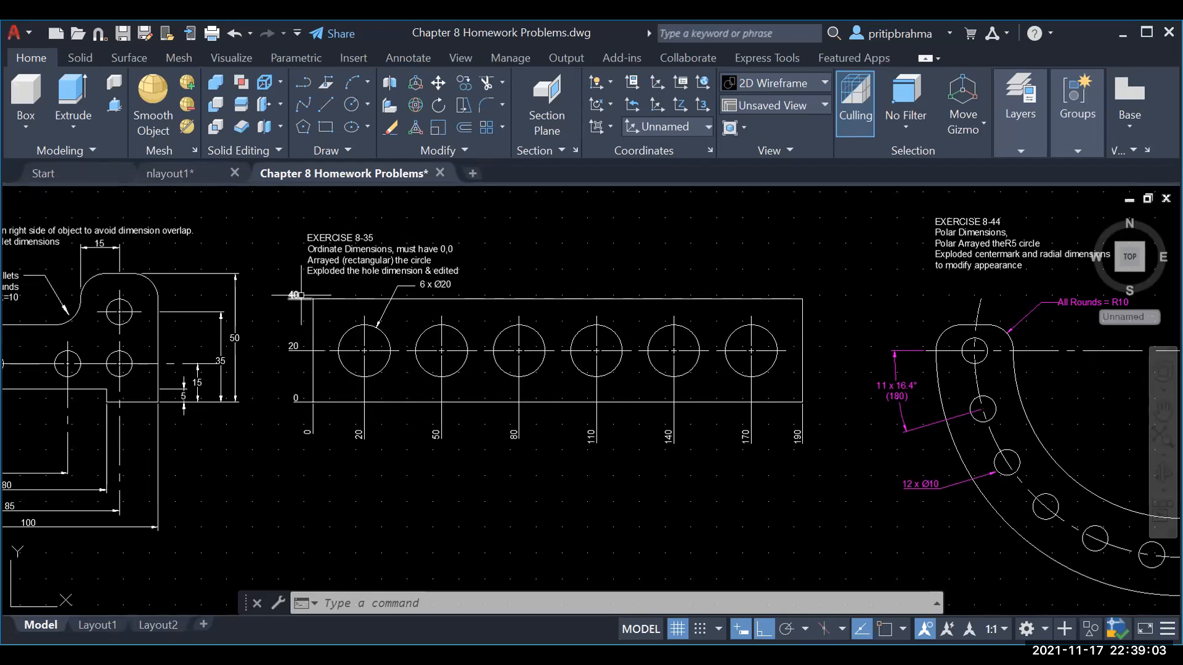
middle_drag(235, 250, 431, 266)
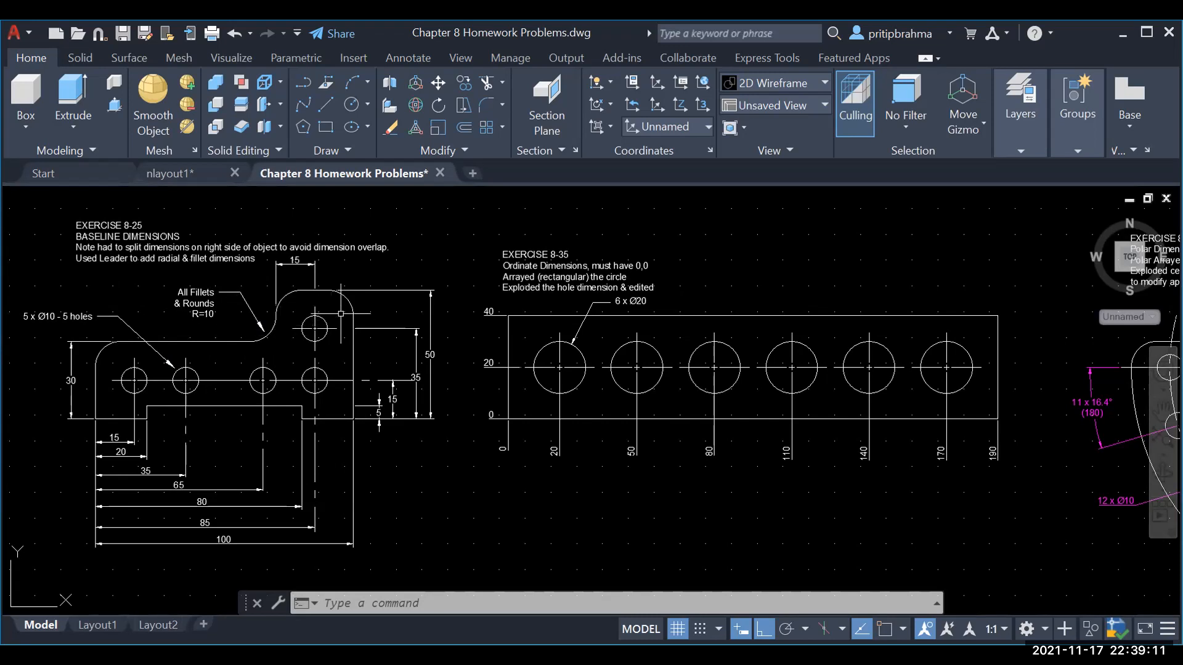
middle_drag(100, 300, 671, 311)
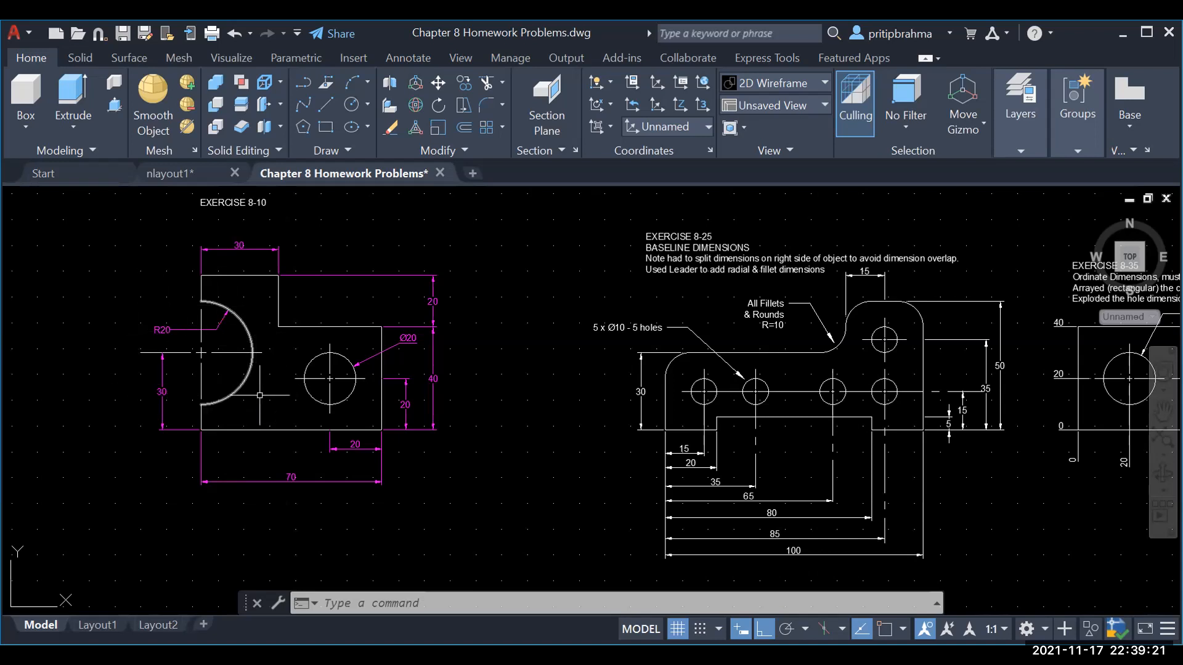
middle_drag(572, 287, 2, 223)
mouse_move(765, 445)
middle_down()
mouse_move(530, 454)
mouse_move(50, 423)
mouse_move(132, 427)
mouse_move(133, 446)
middle_up()
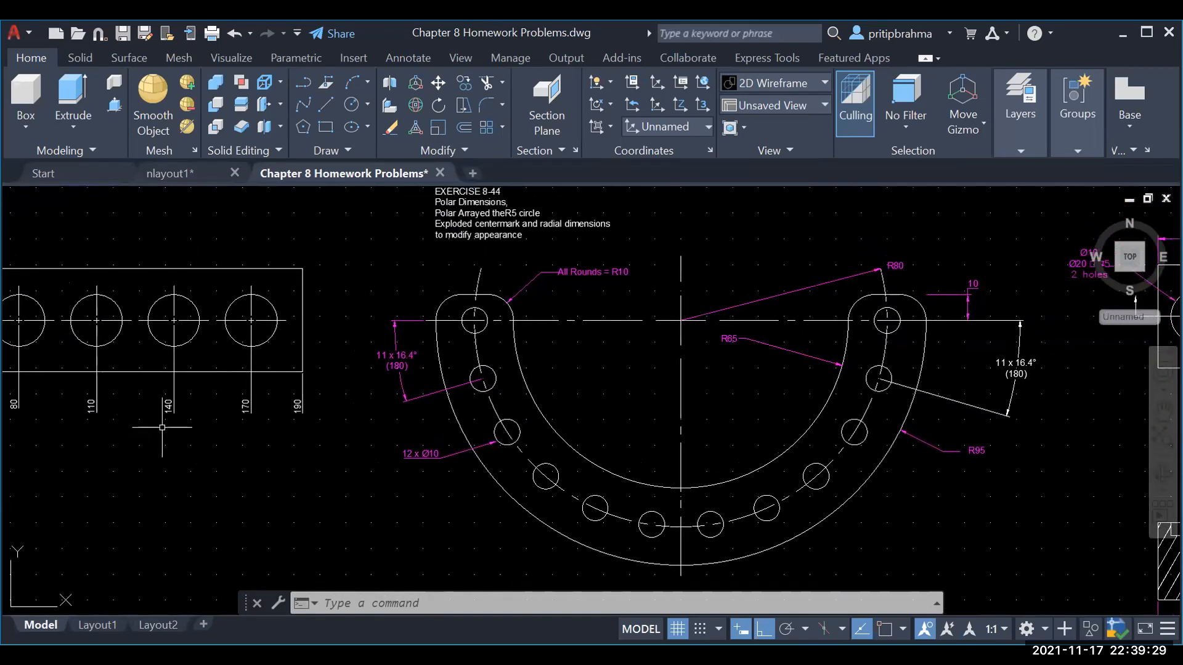
scroll(159, 430, down, 2)
scroll(160, 428, up, 2)
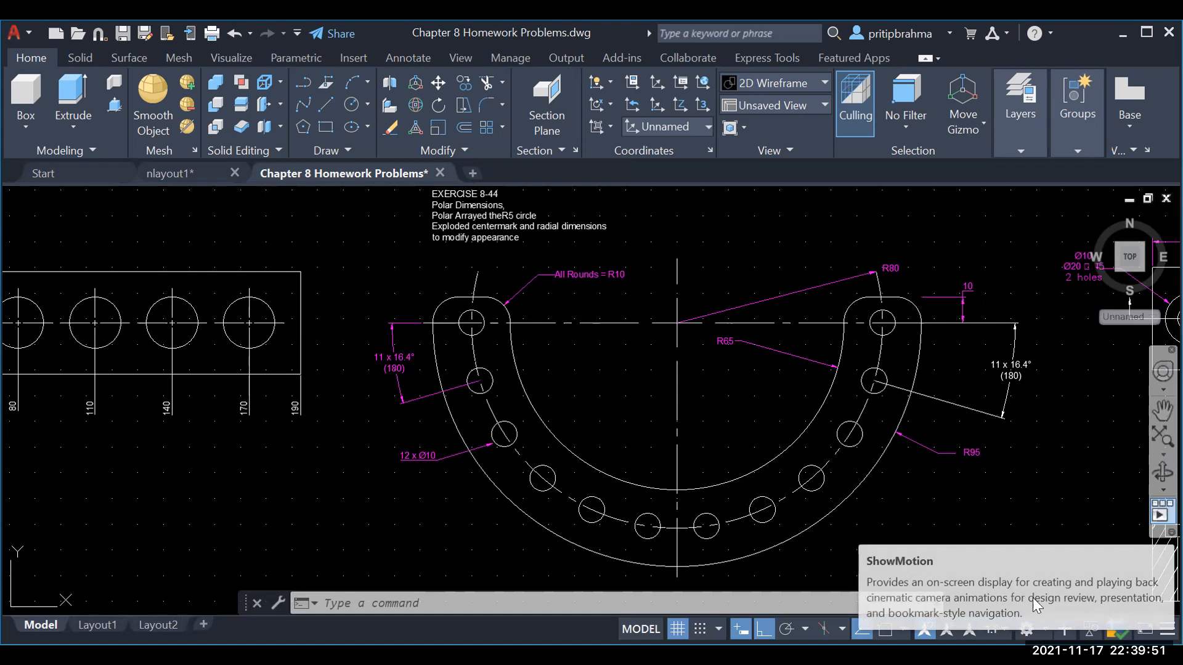
Step: Switch to Drafting & Annotation and draw a short horizontal line at the centerline's top
click(1029, 629)
click(1045, 468)
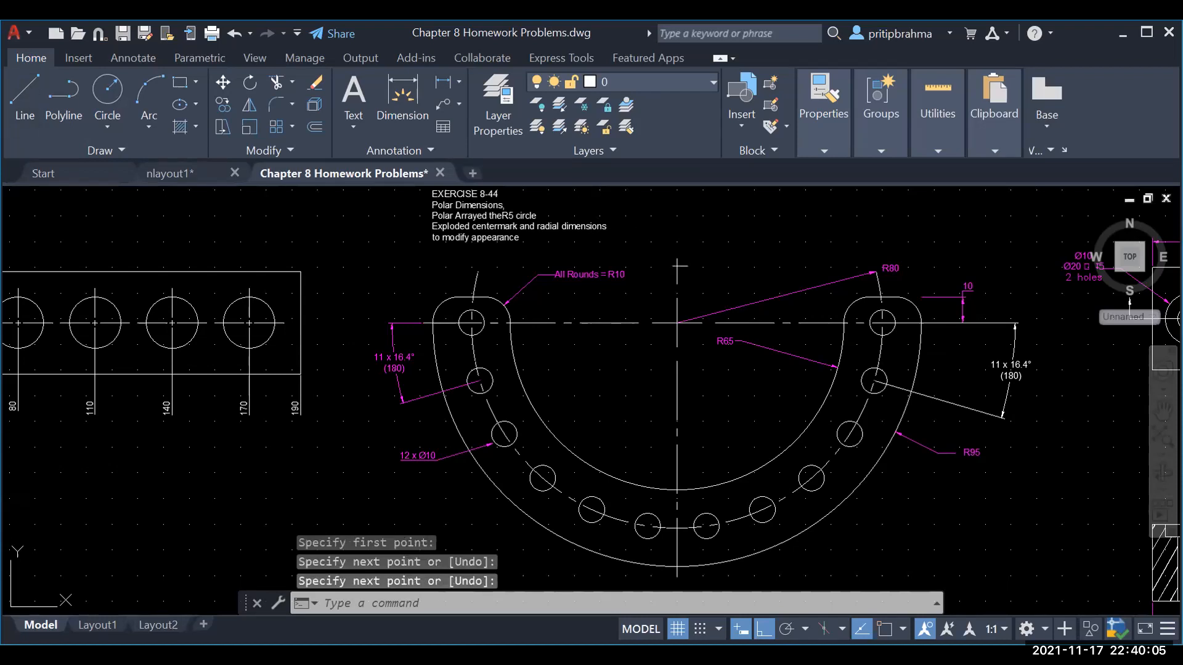
key(Return)
click(672, 269)
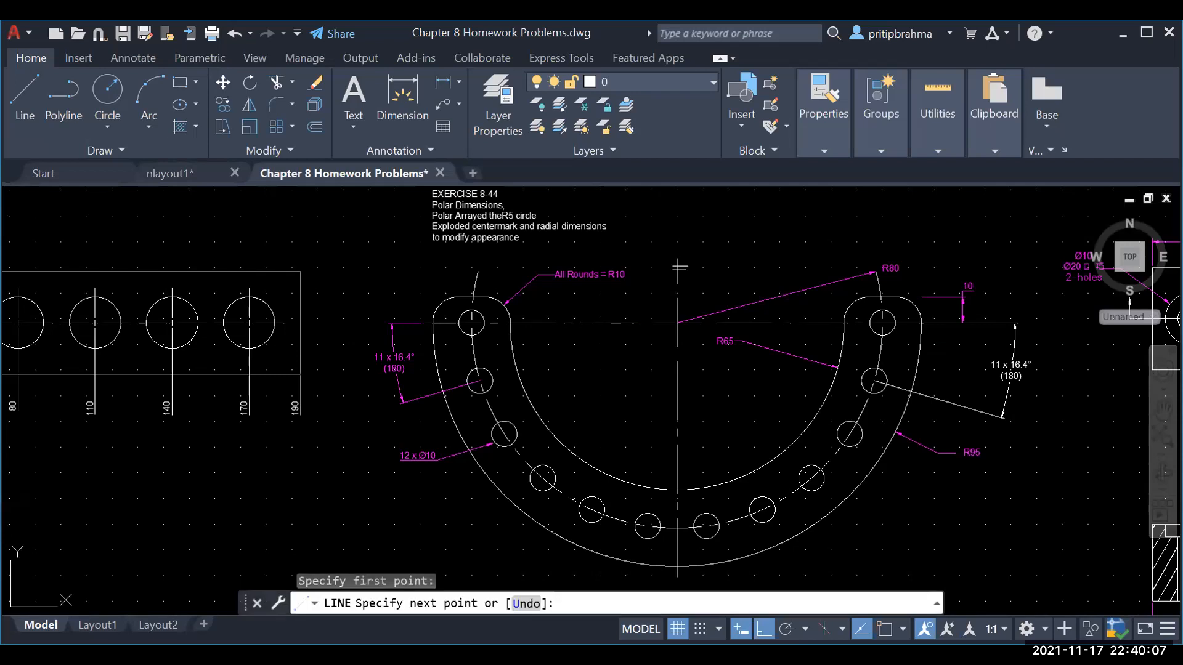
click(687, 270)
key(Return)
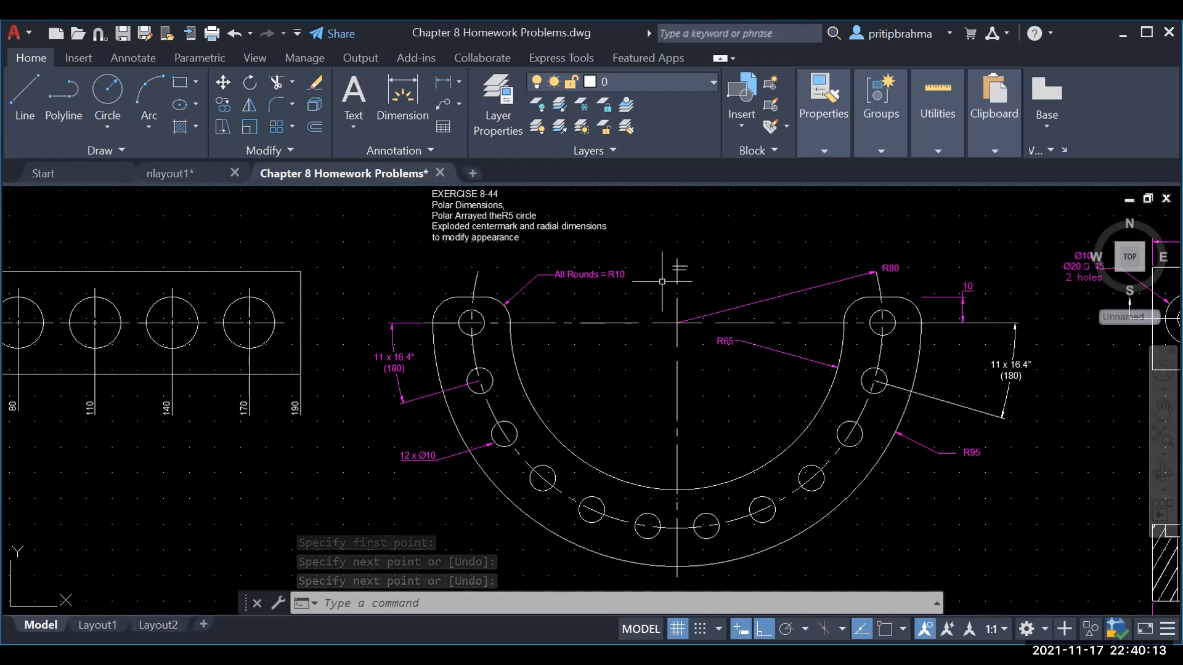
Step: Delete the right-side '11 x 16.4° (180)' angular callout from the Exercise 8-44 half-ring
click(967, 409)
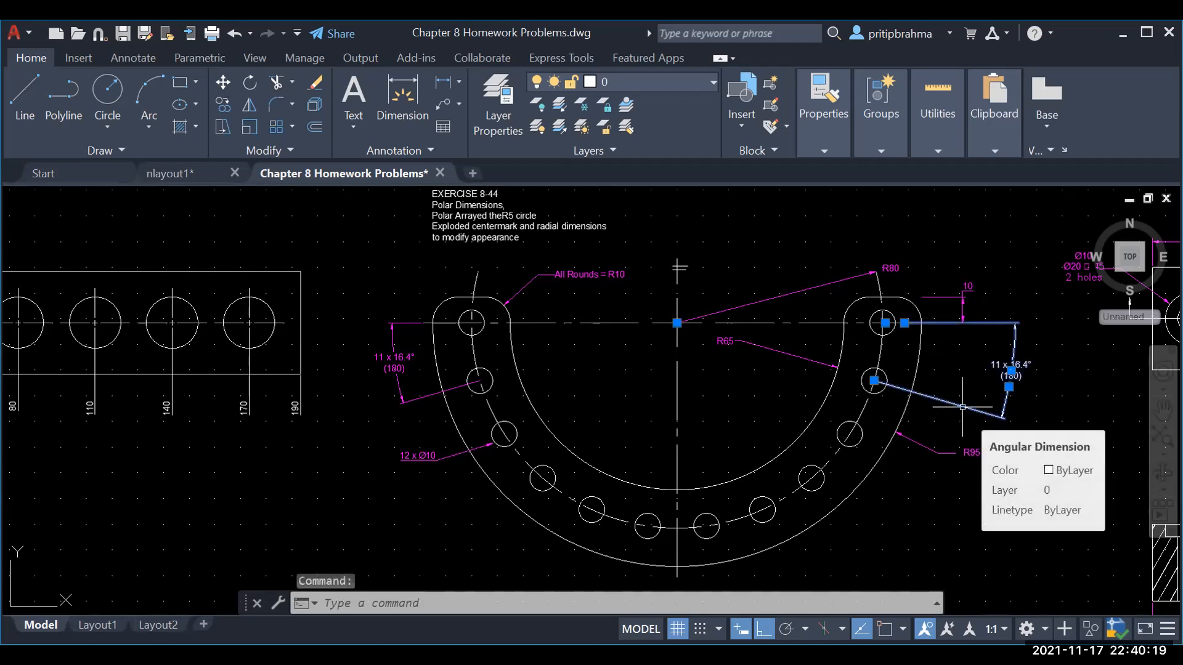
key(Delete)
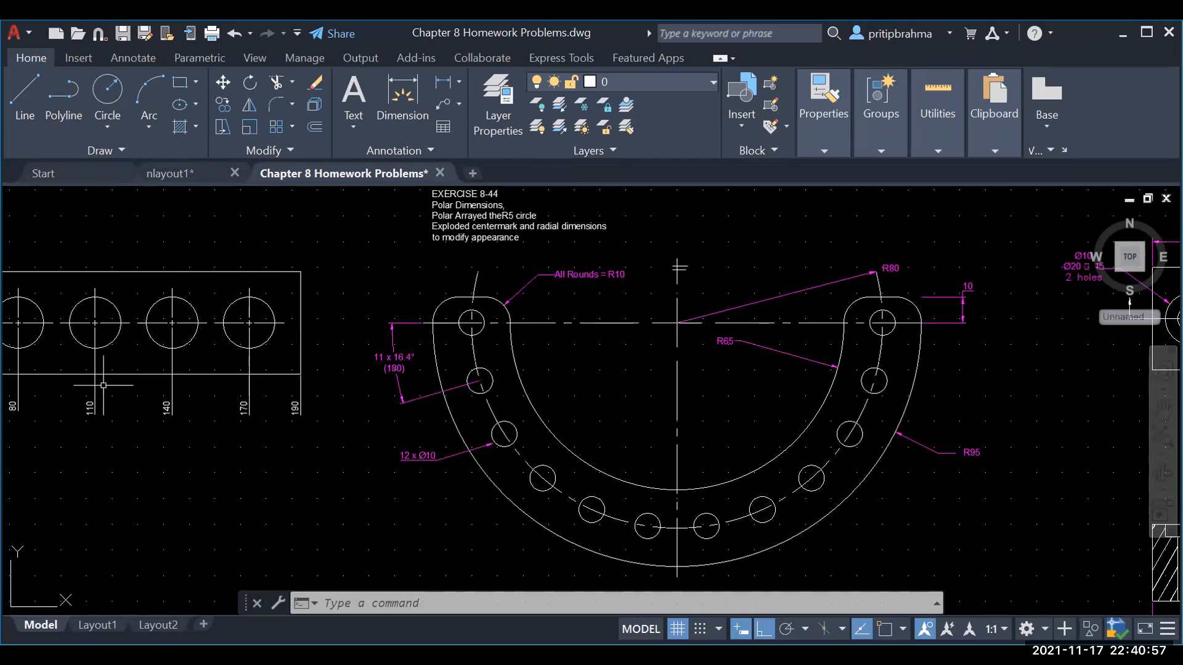
mouse_move(536, 473)
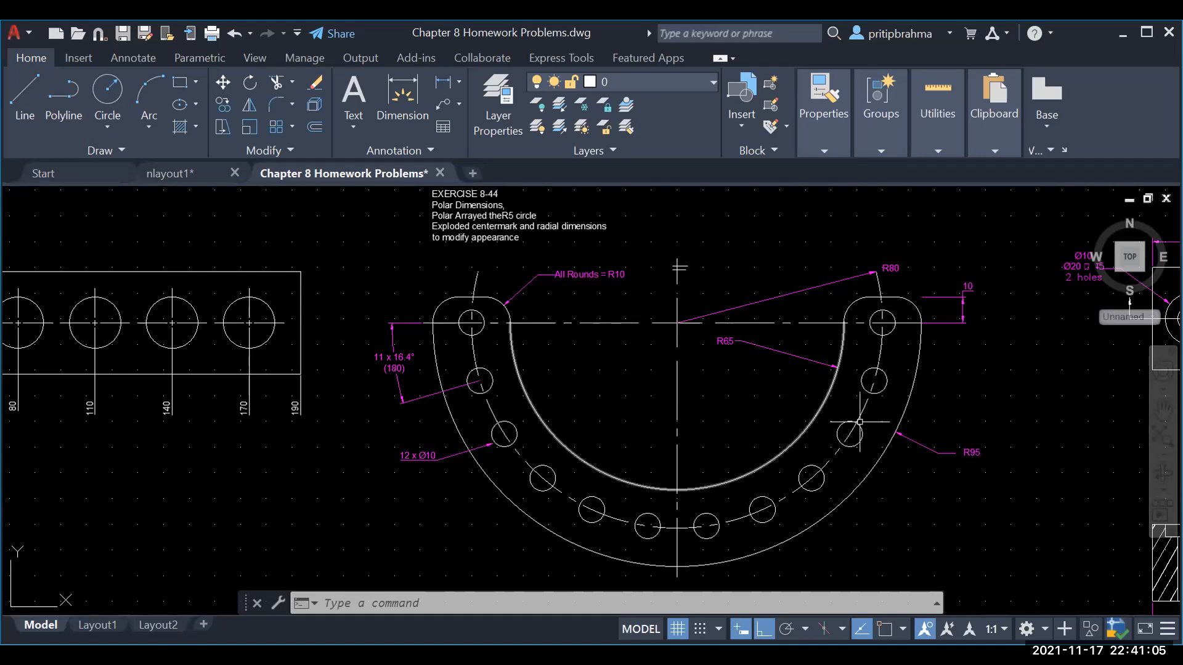
mouse_move(861, 416)
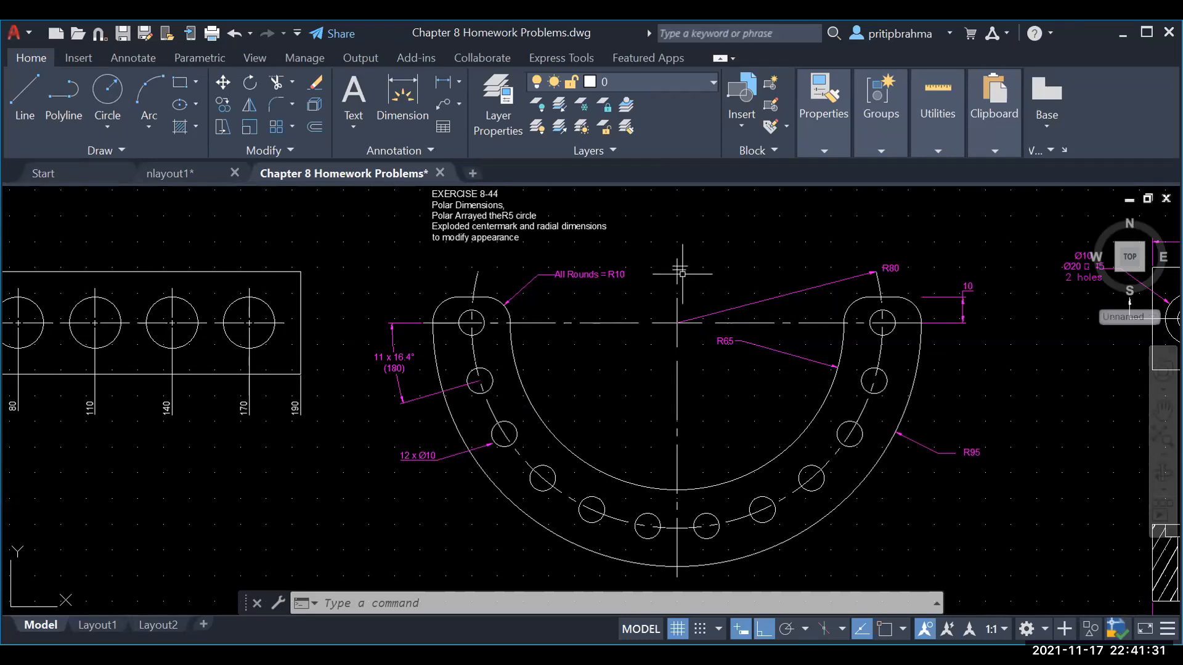
Step: Select the upper short line at the centerline top, cancelling an accidental endpoint stretch
scroll(680, 273, up, 2)
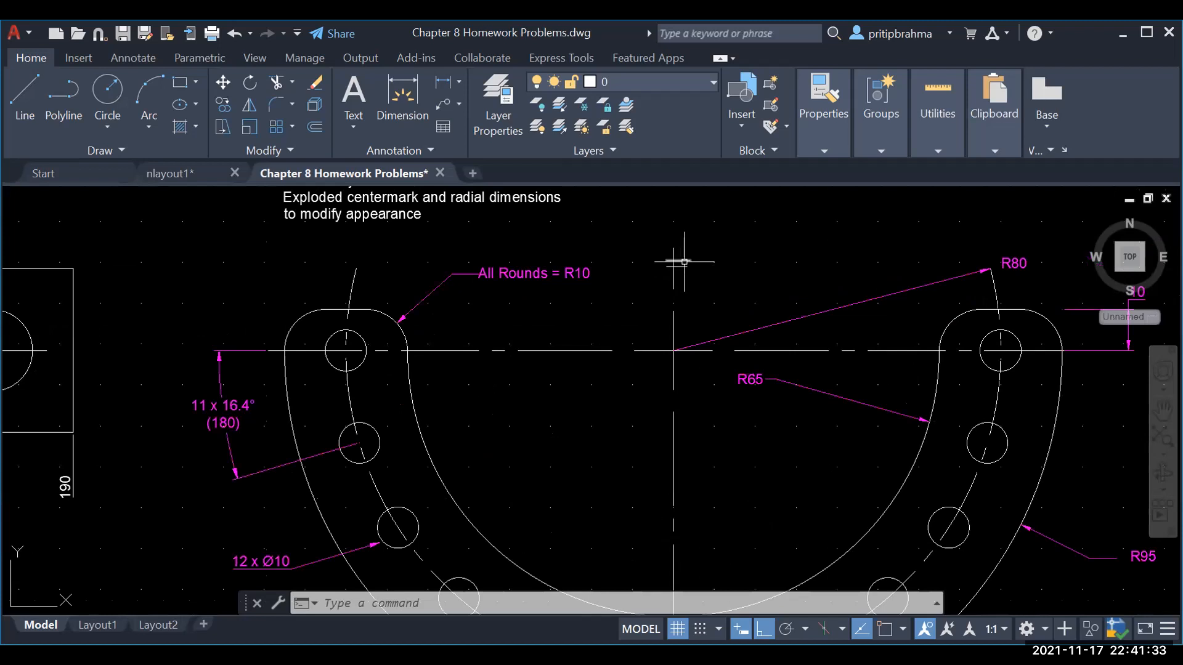
click(689, 260)
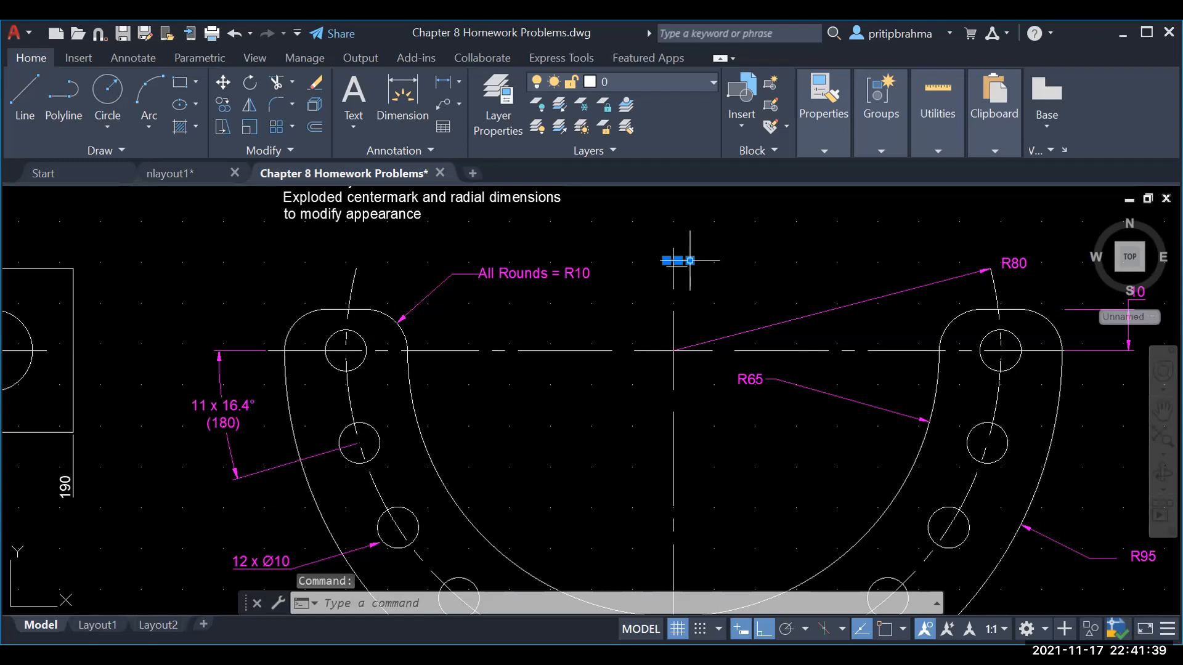
click(689, 261)
key(Escape)
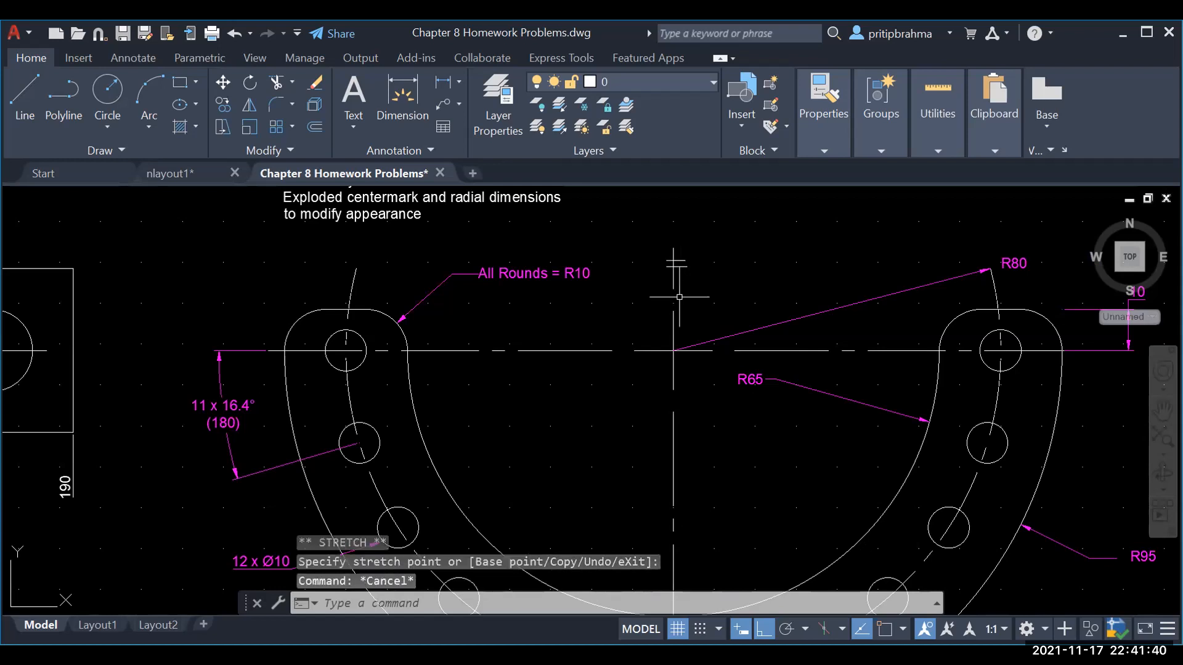
Step: Select both short lines, copy them with Ctrl+C, and clear the selection
click(683, 262)
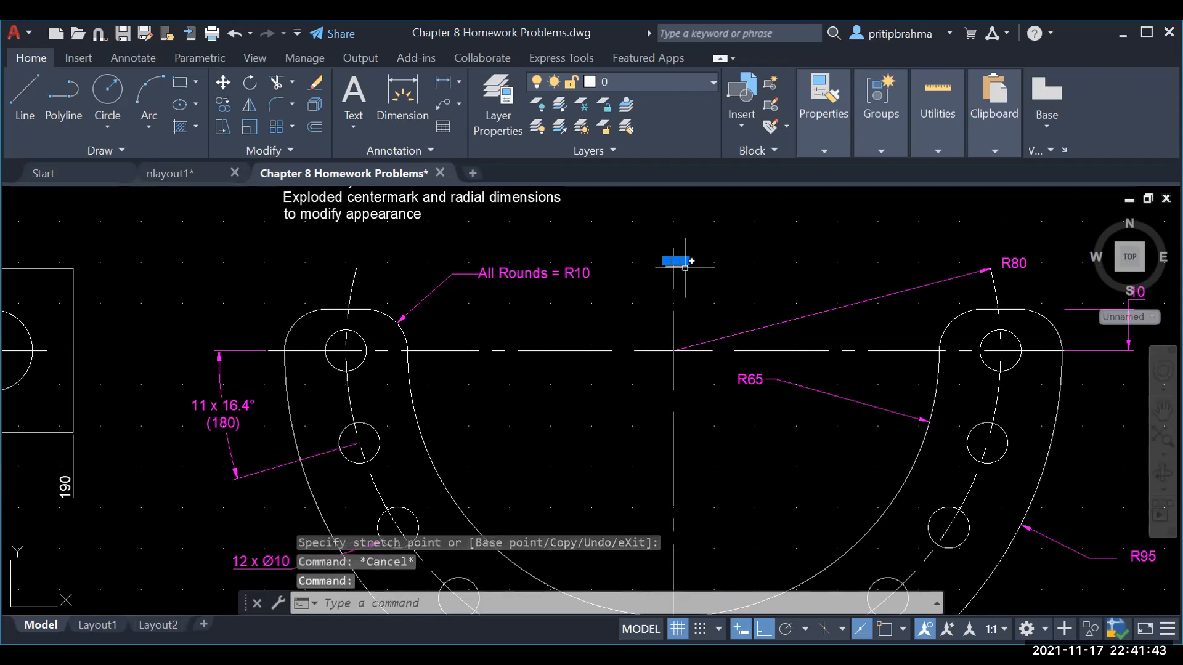
click(685, 268)
key(ctrl+c)
scroll(684, 286, down, 4)
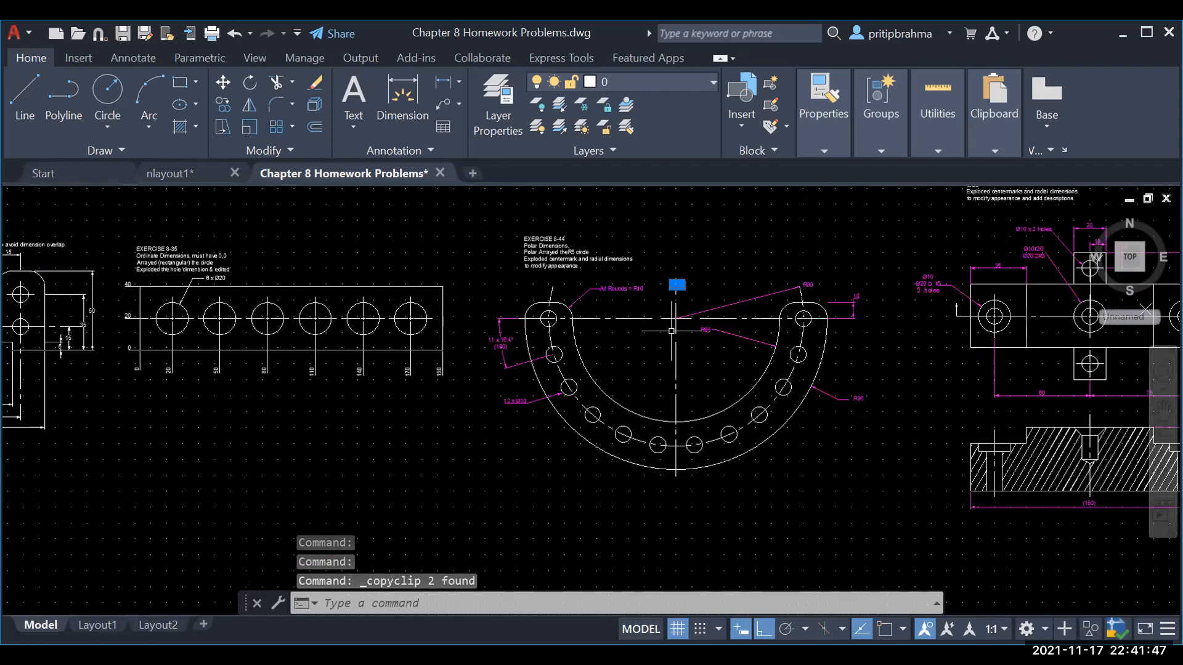
key(Escape)
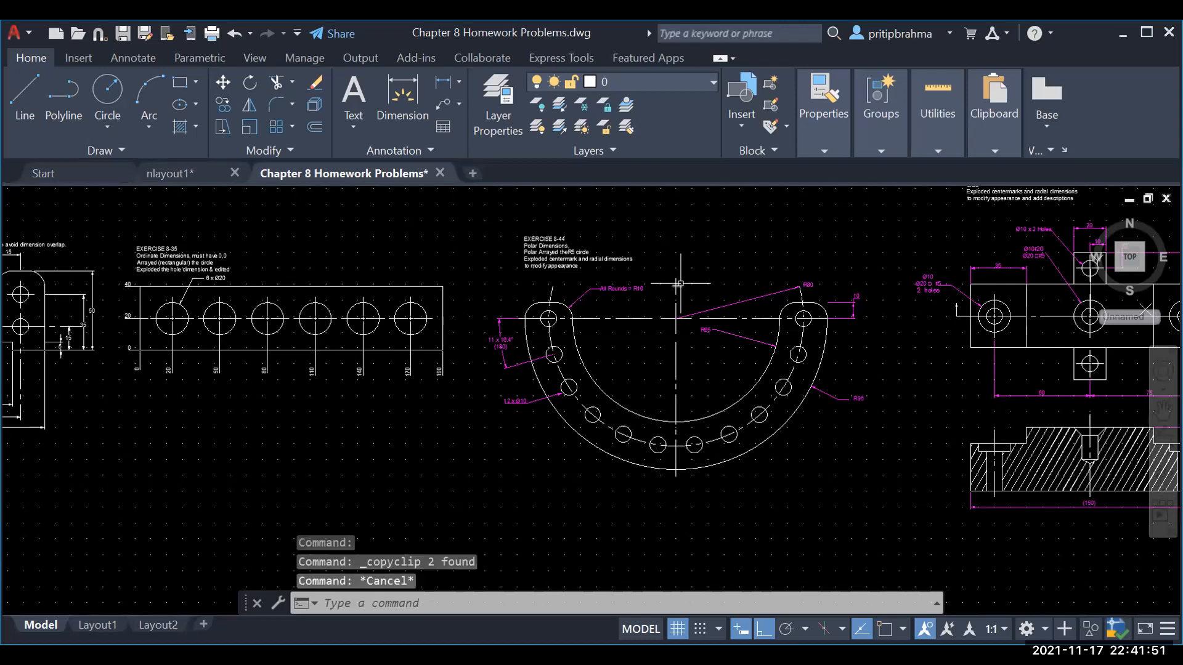
Step: Check the top of the vertical centerline, then clear the selection
click(678, 283)
scroll(691, 311, up, 2)
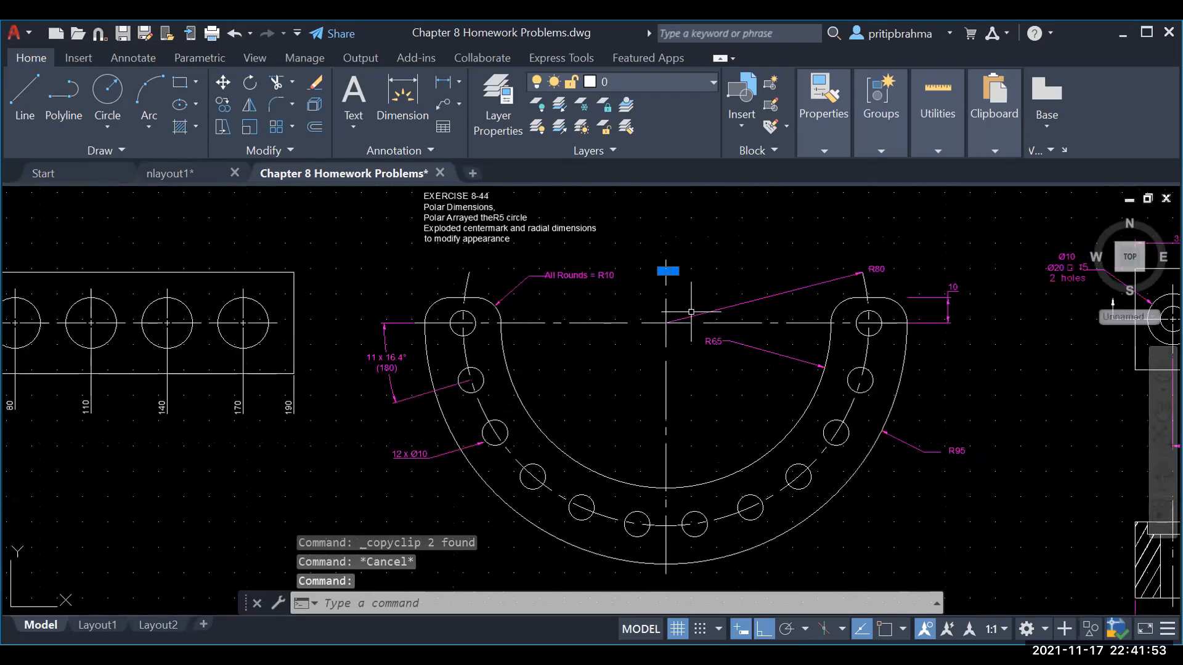
key(Escape)
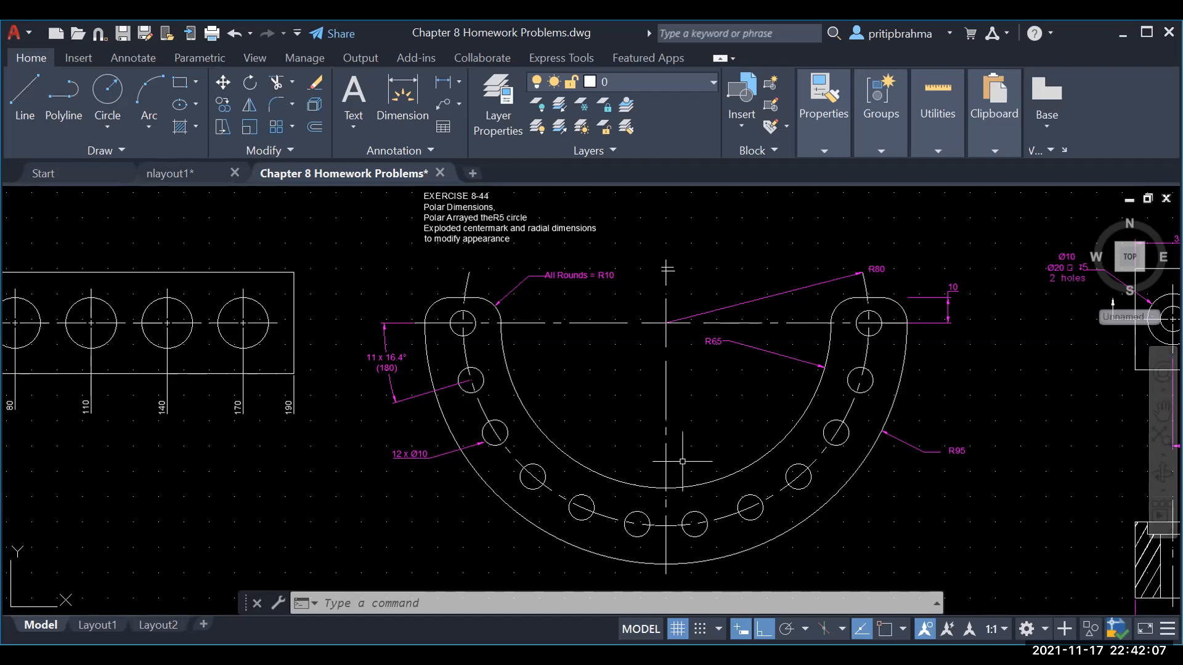
click(474, 330)
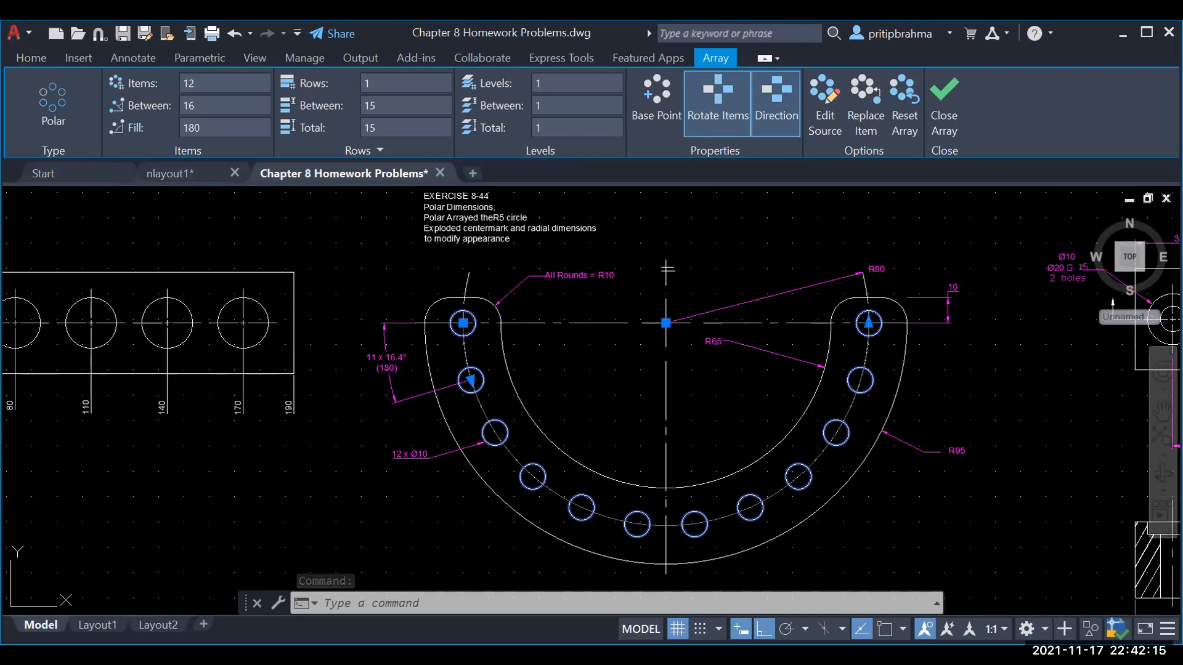
key(Escape)
key(Escape)
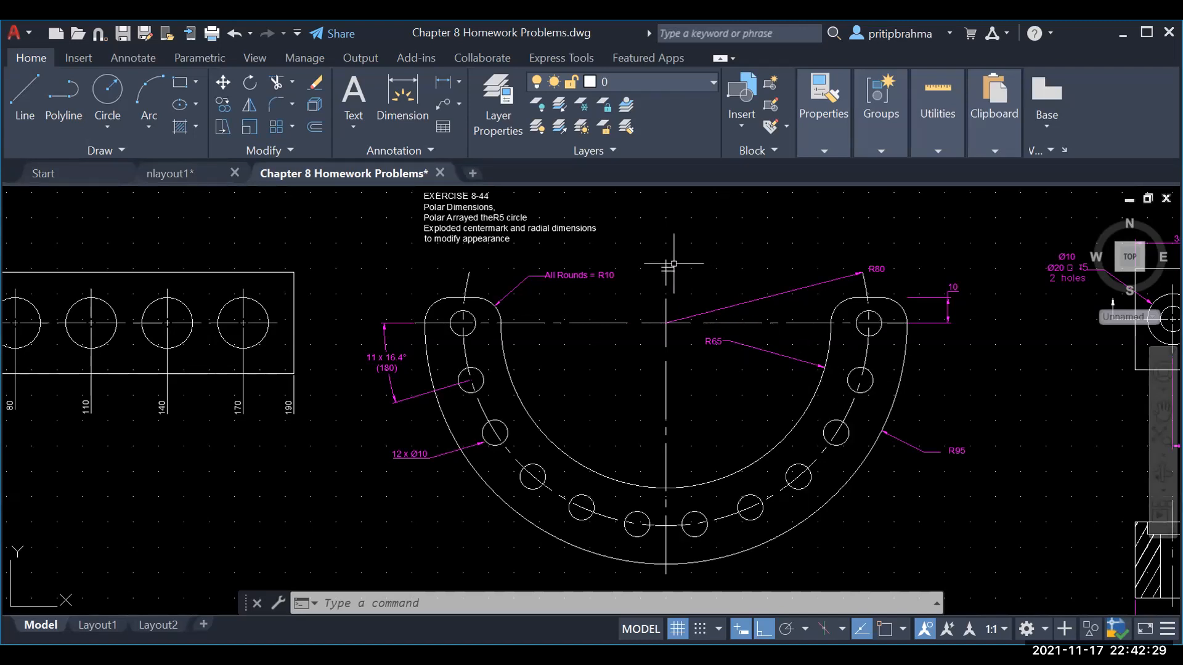
scroll(681, 272, up, 2)
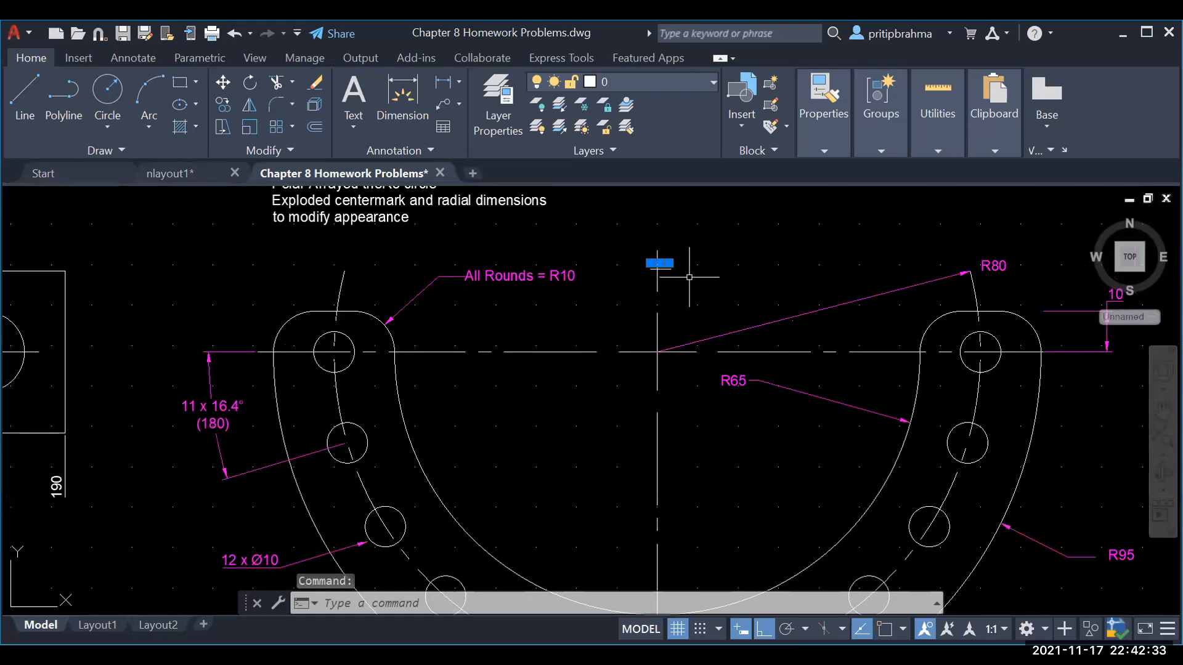
key(Escape)
key(Escape)
key(Escape)
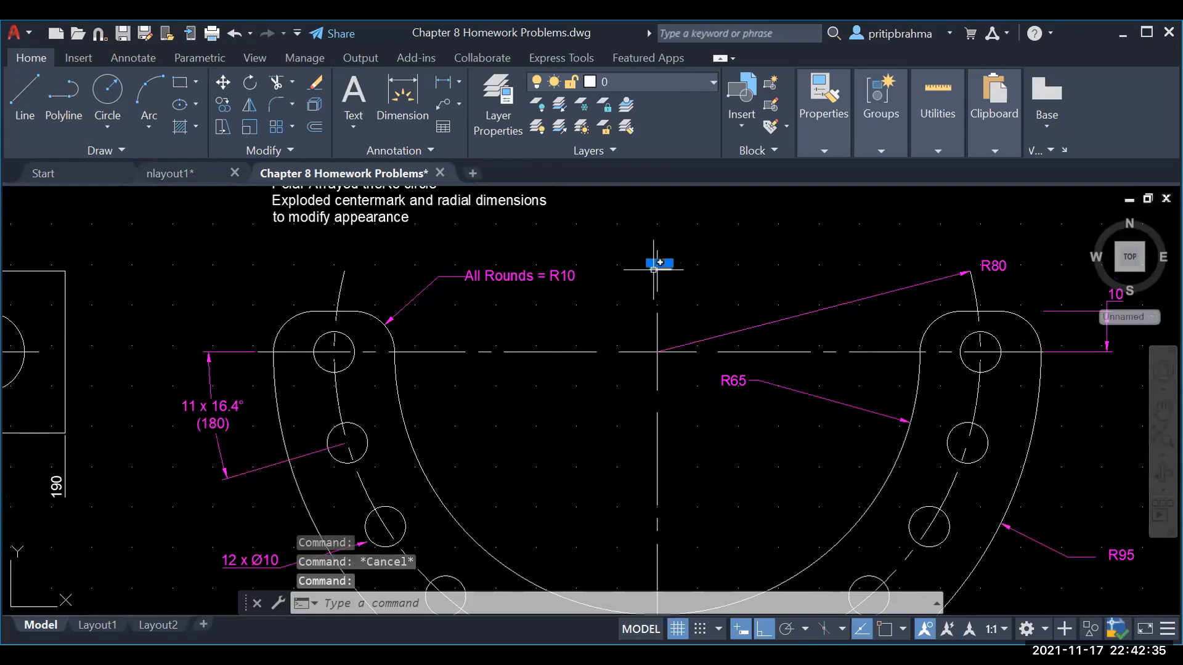
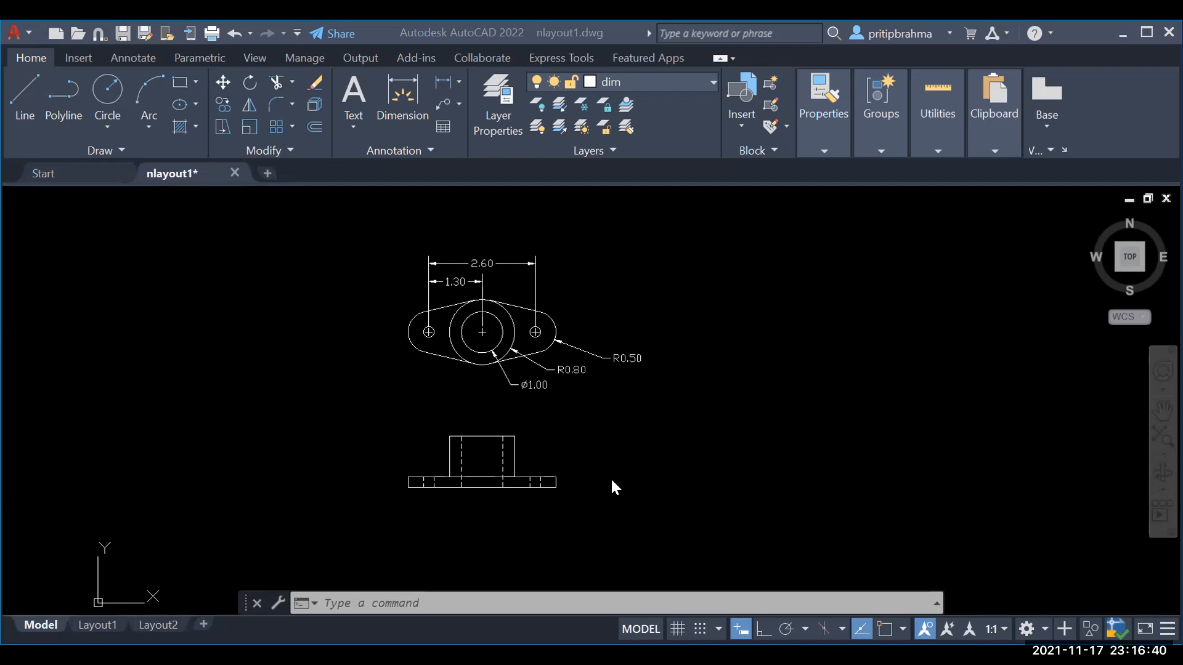
Step: Review the top view dimensioned 2.60, 1.30, R0.50, R0.80, Ø1.00 and the hidden-line front view
mouse_move(194, 175)
mouse_move(78, 627)
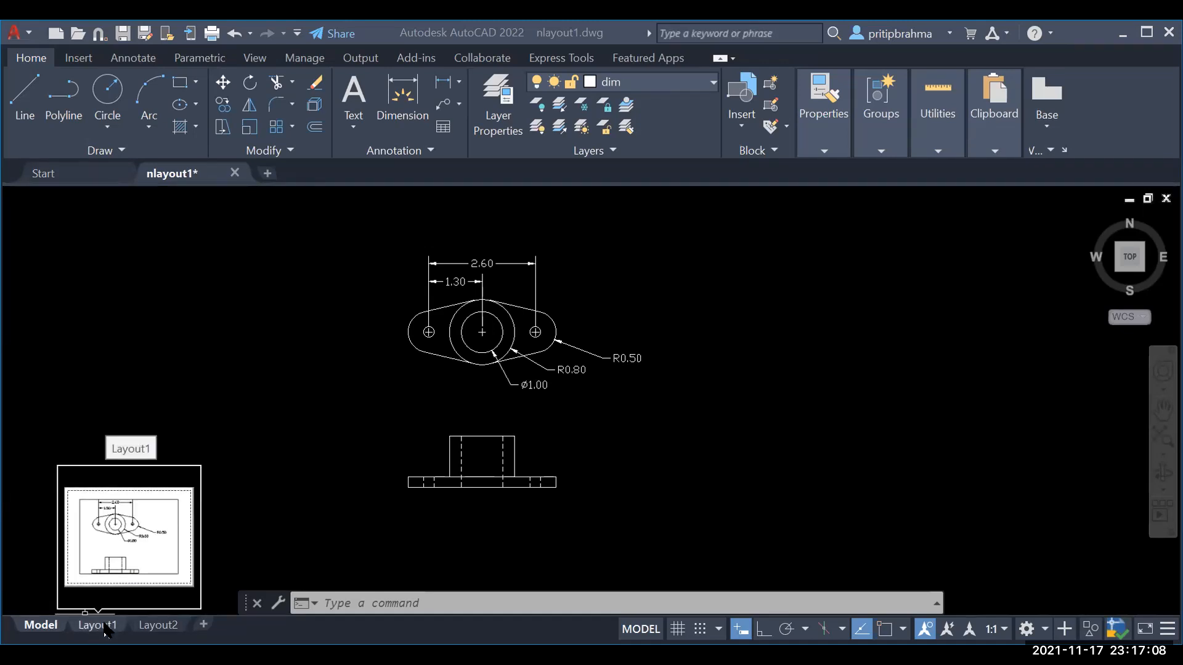
Step: Delete the default viewport on the Layout1 sheet, leaving a blank page
click(98, 626)
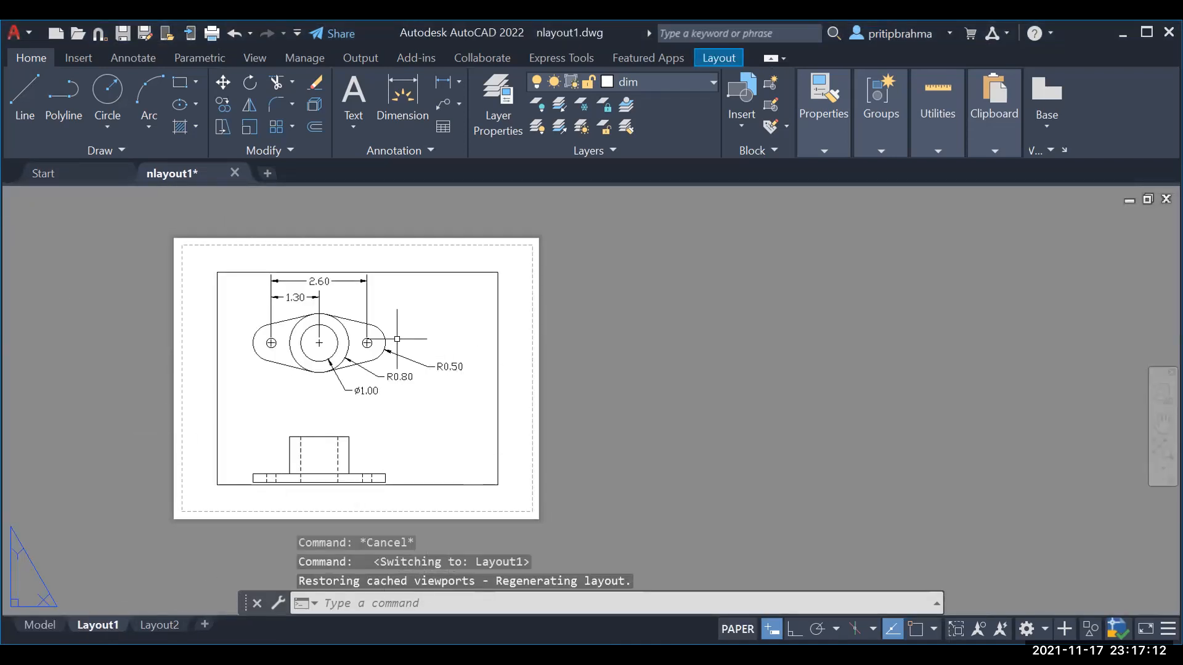
click(216, 293)
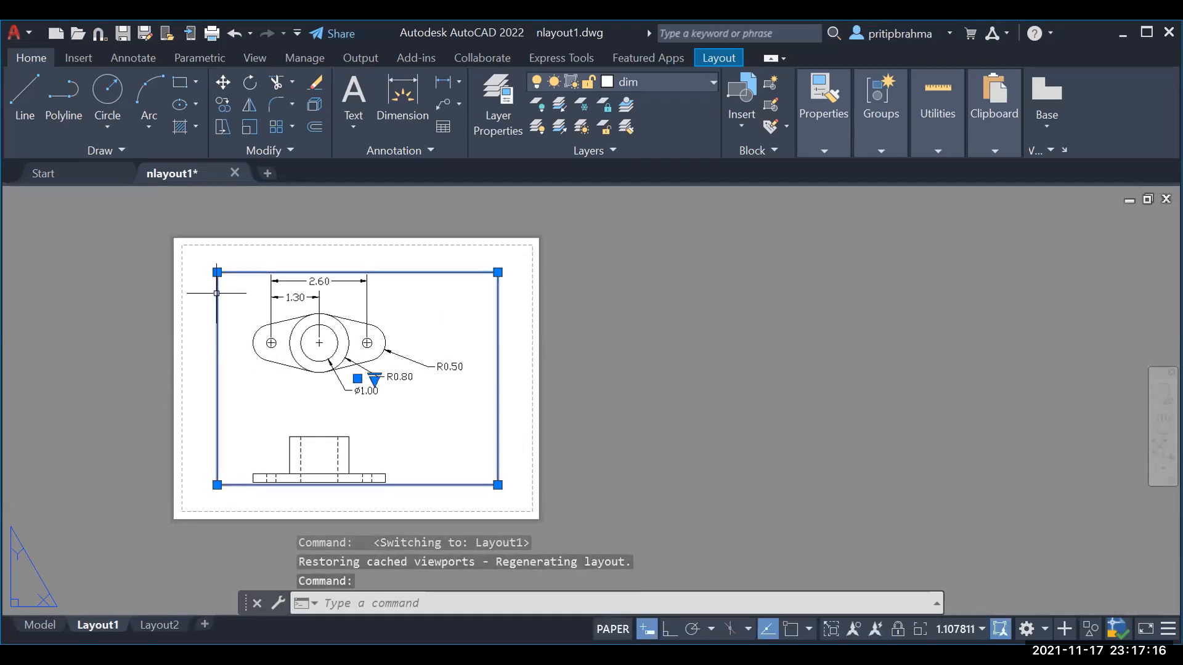
click(46, 625)
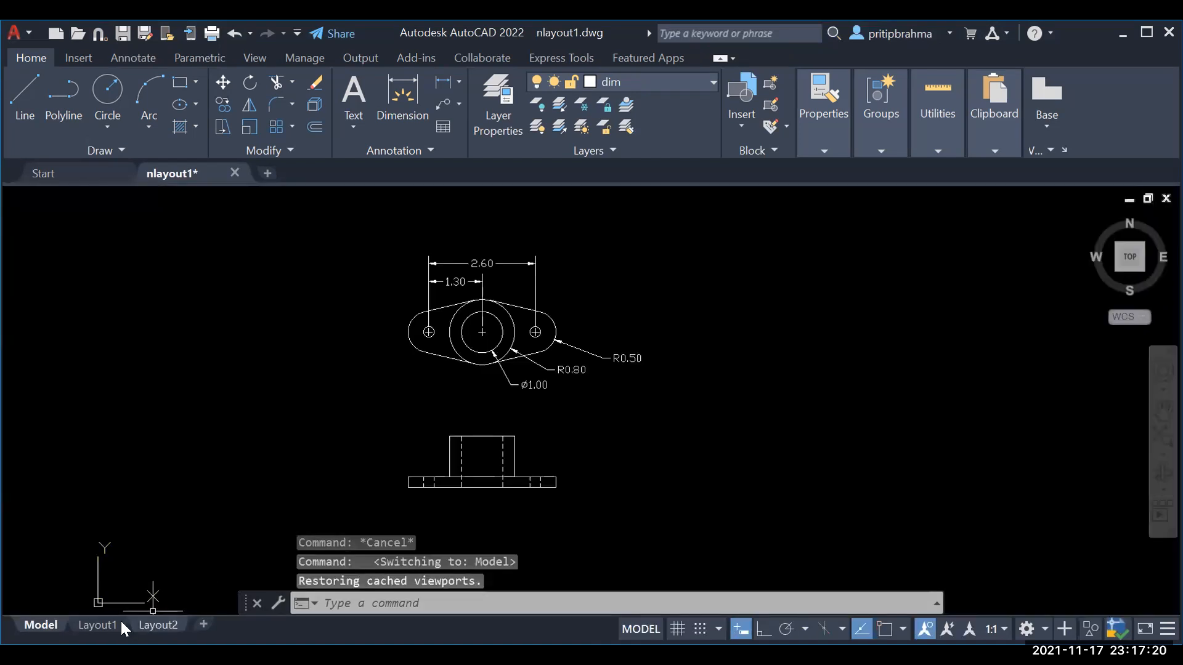
click(115, 625)
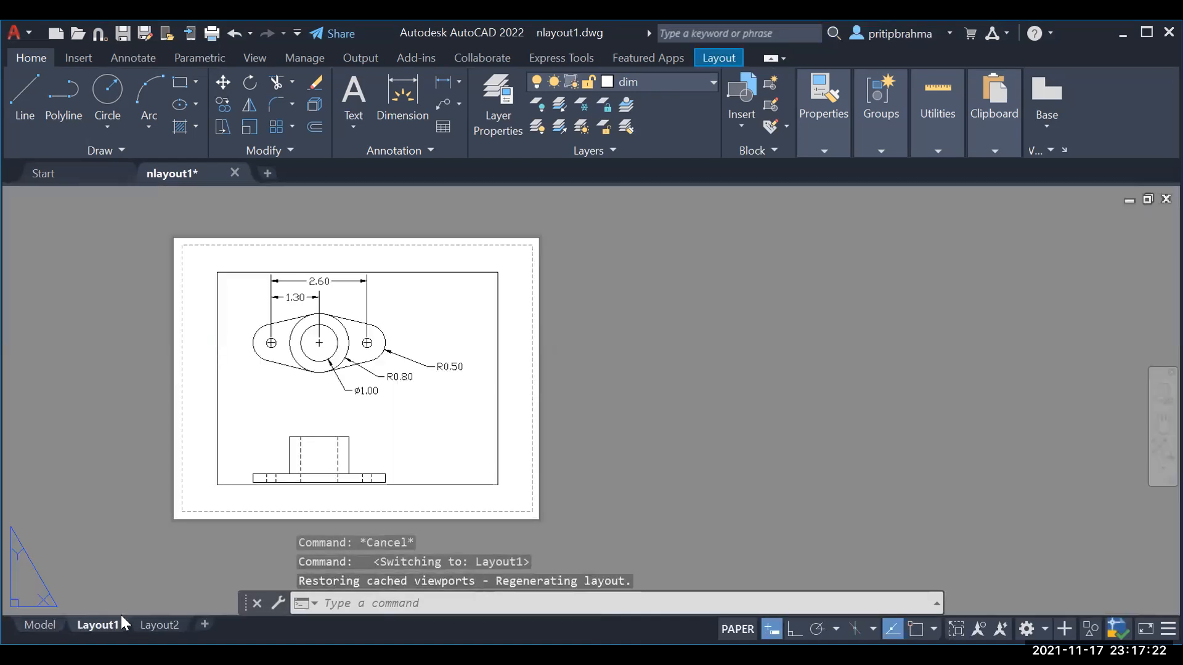
click(217, 466)
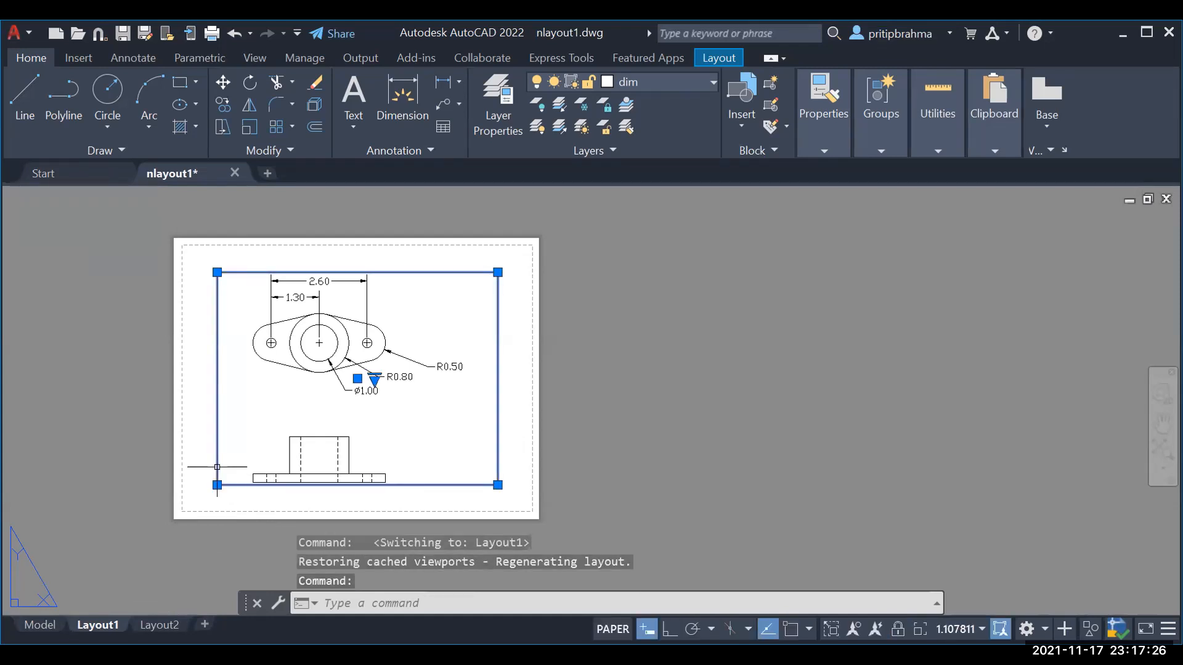
key(Delete)
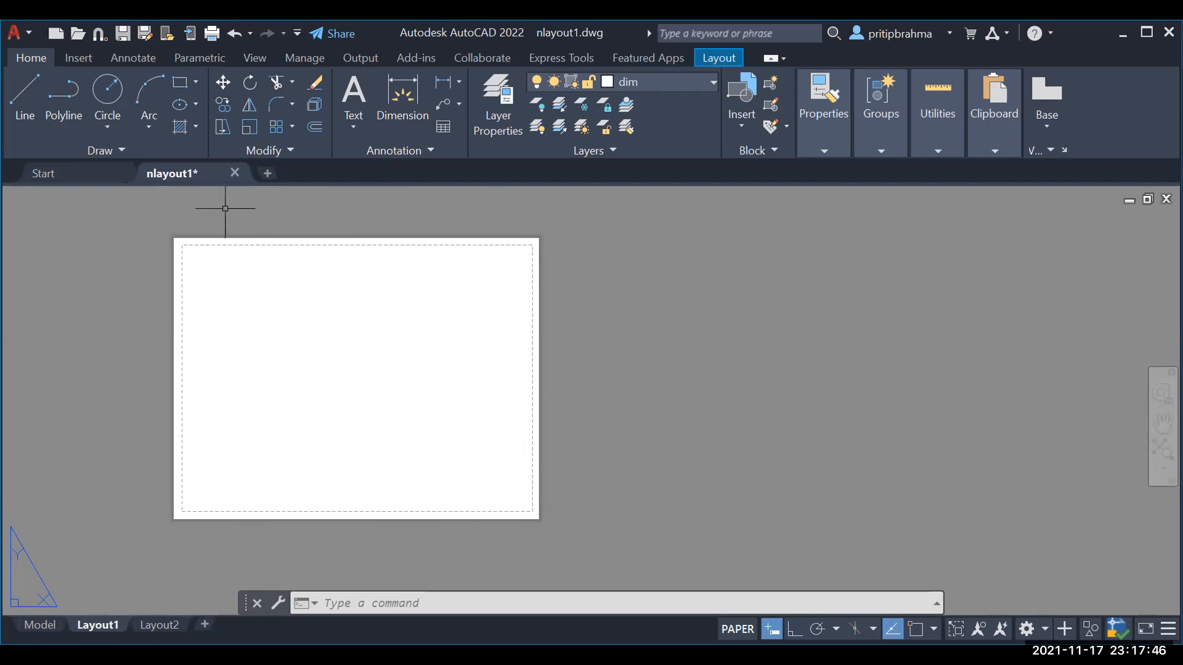
Step: Start plotting Layout1 and select the HP Officejet Pro 8620 printer
click(24, 35)
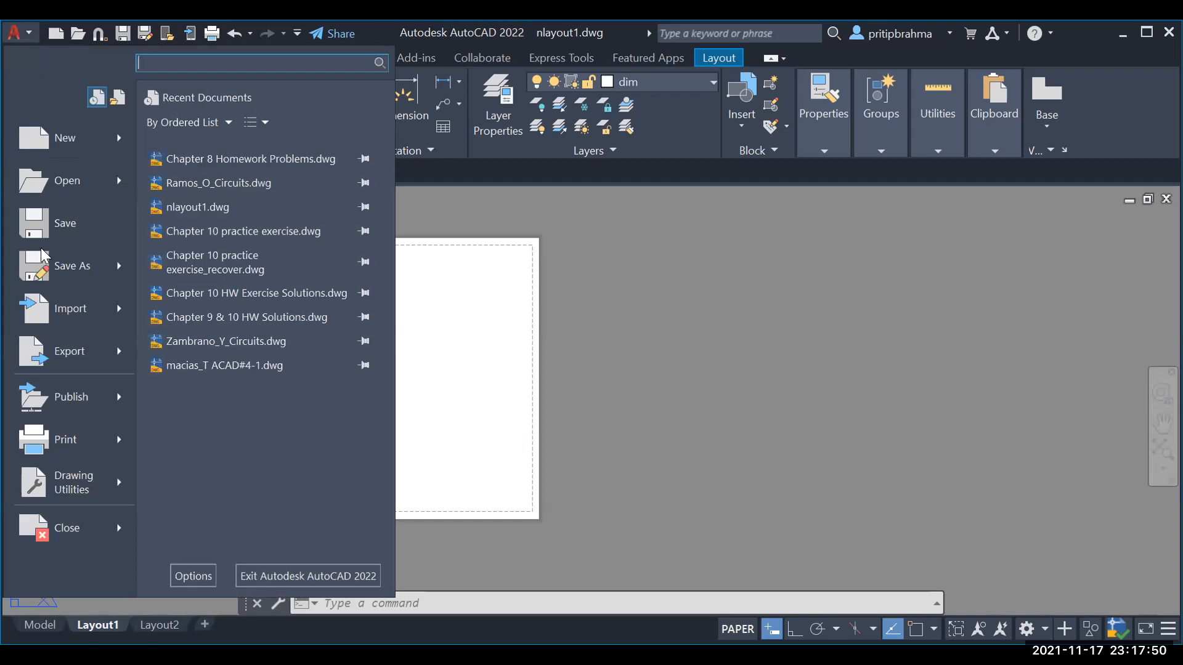
click(65, 436)
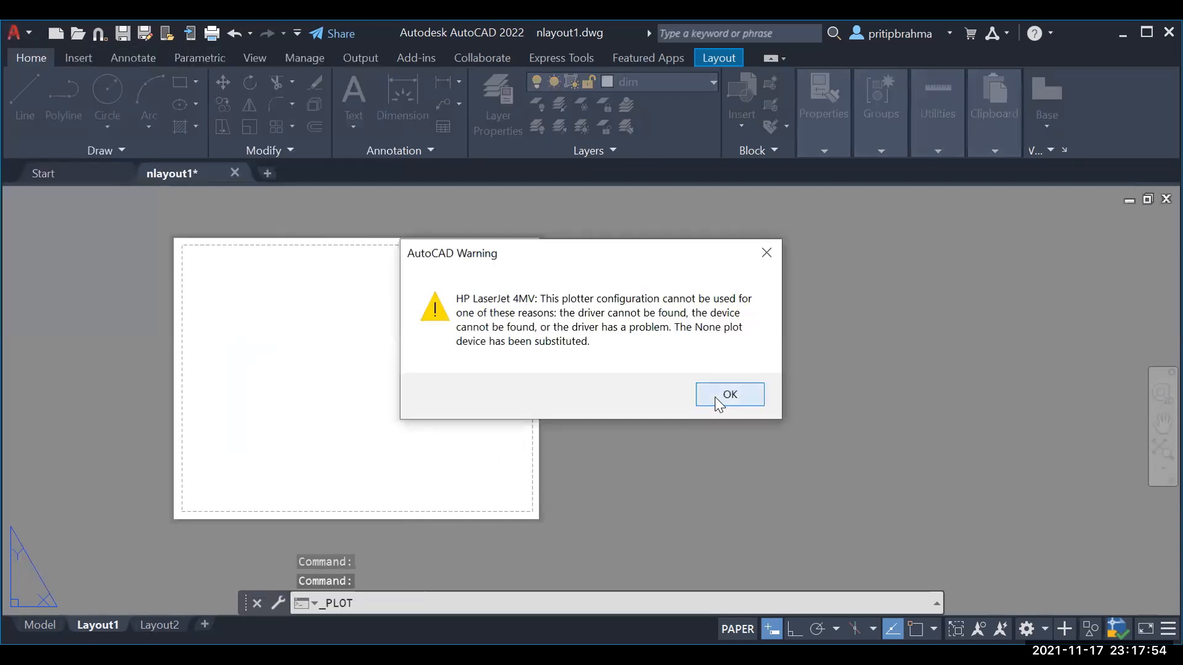
click(715, 397)
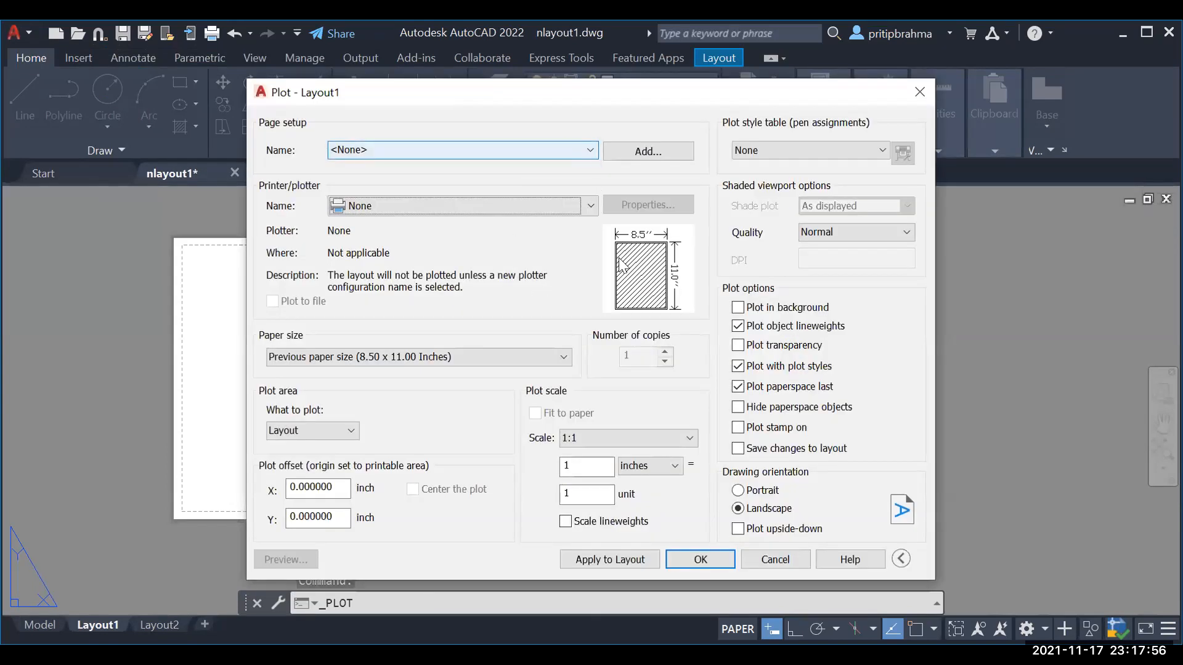
click(565, 205)
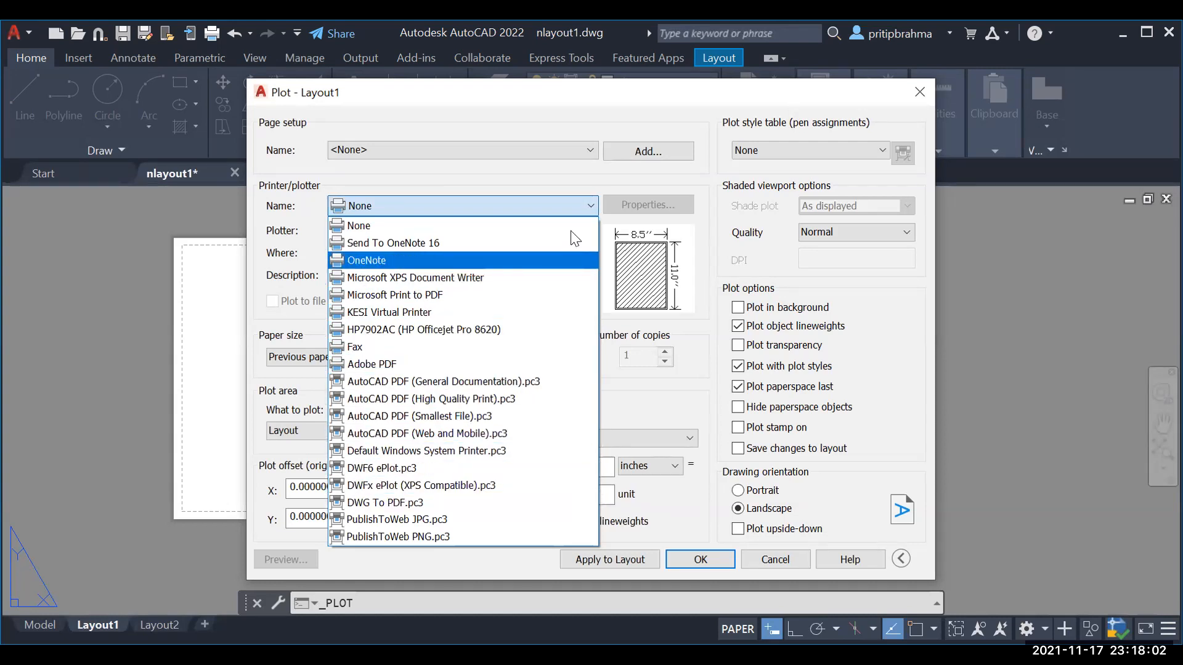
click(515, 329)
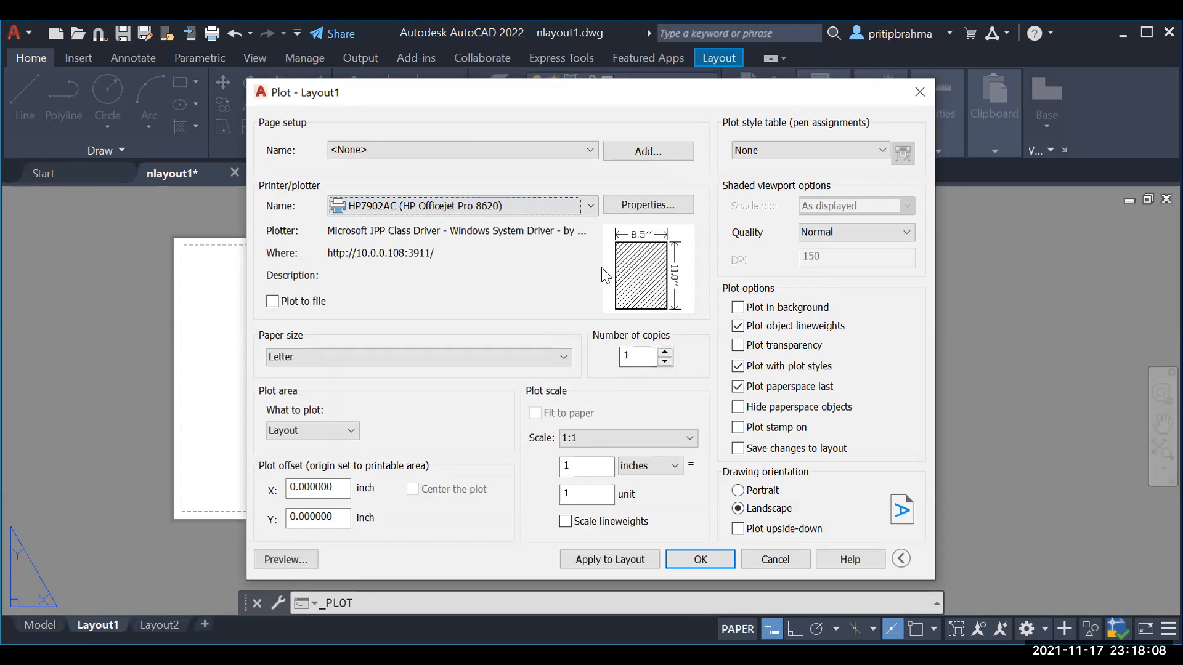
Step: Keep landscape and Layout plot area, preview, apply the settings to the layout and plot
click(738, 491)
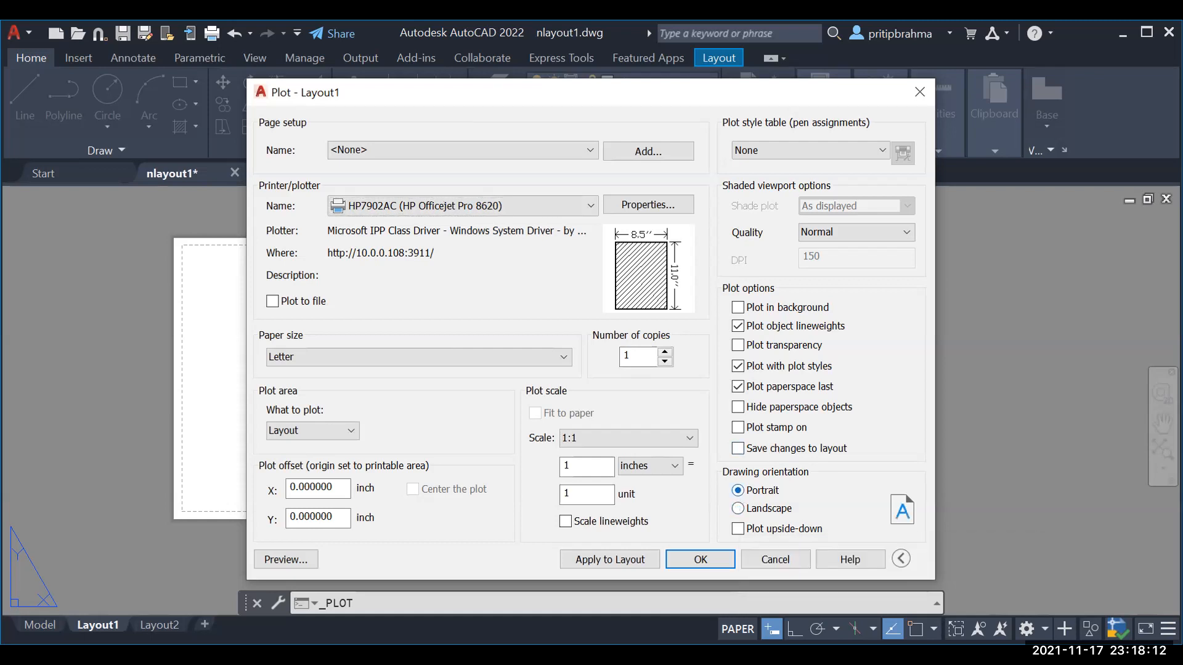
click(738, 507)
click(738, 509)
click(352, 430)
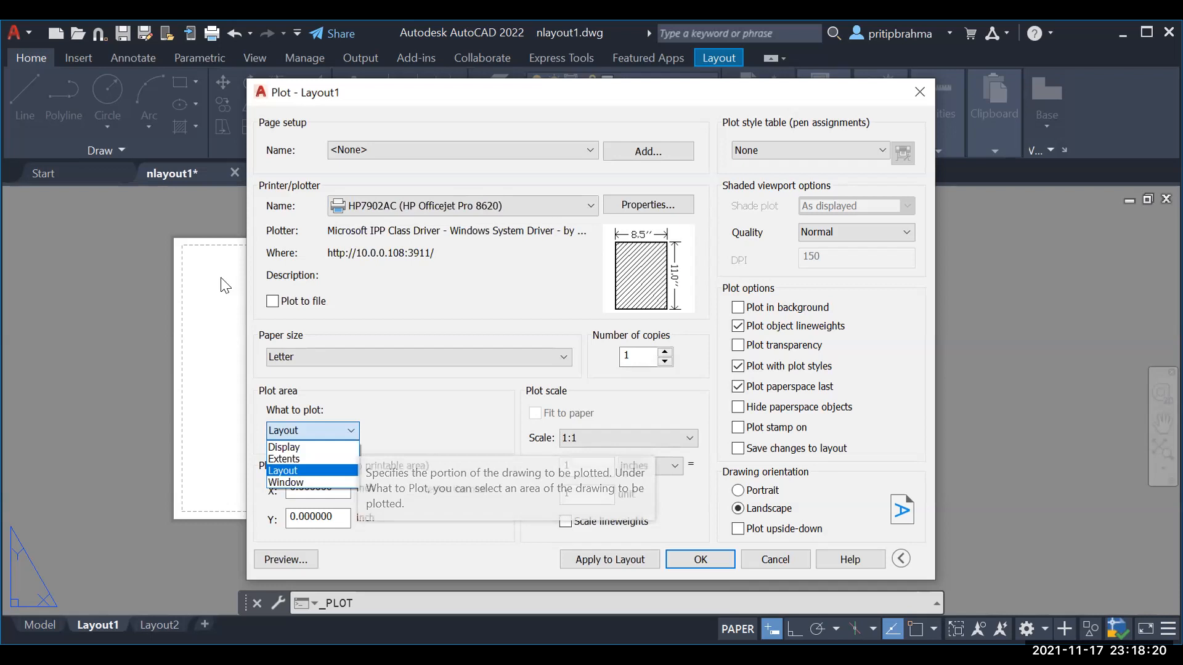
click(346, 471)
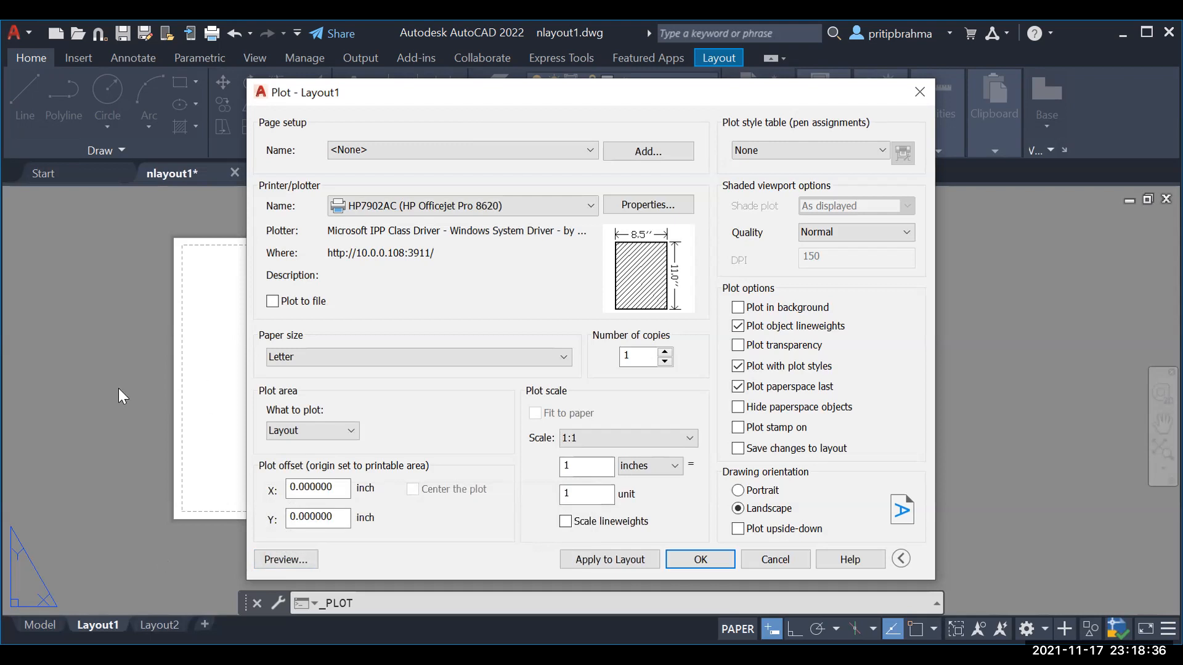
click(294, 560)
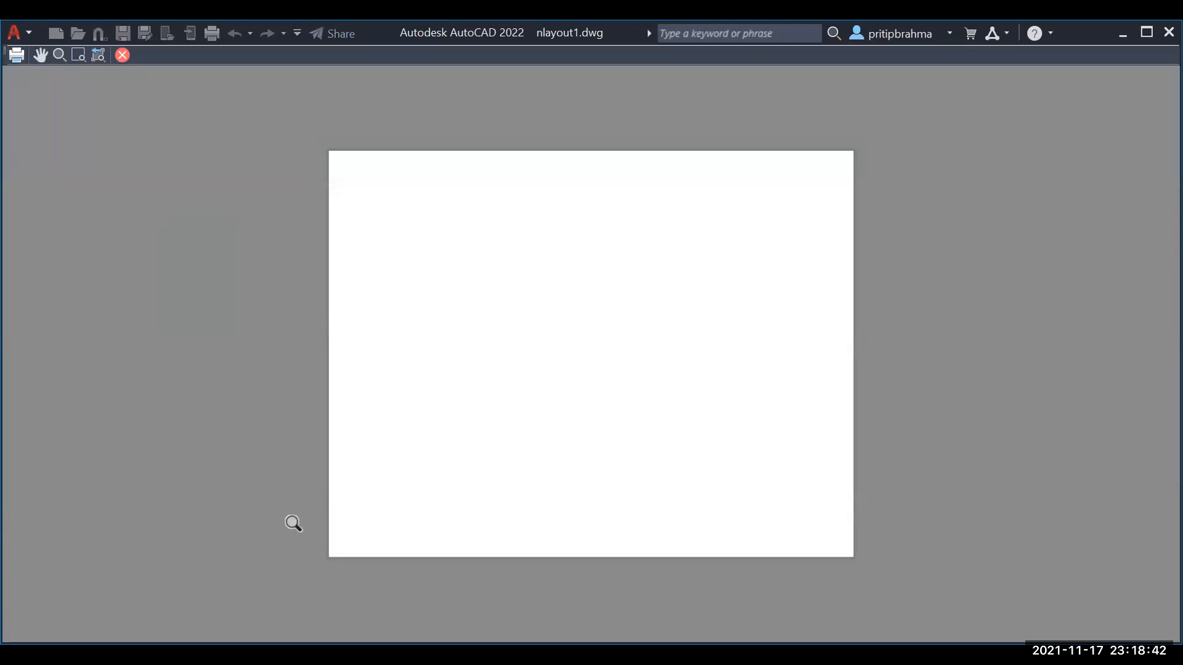
key(Escape)
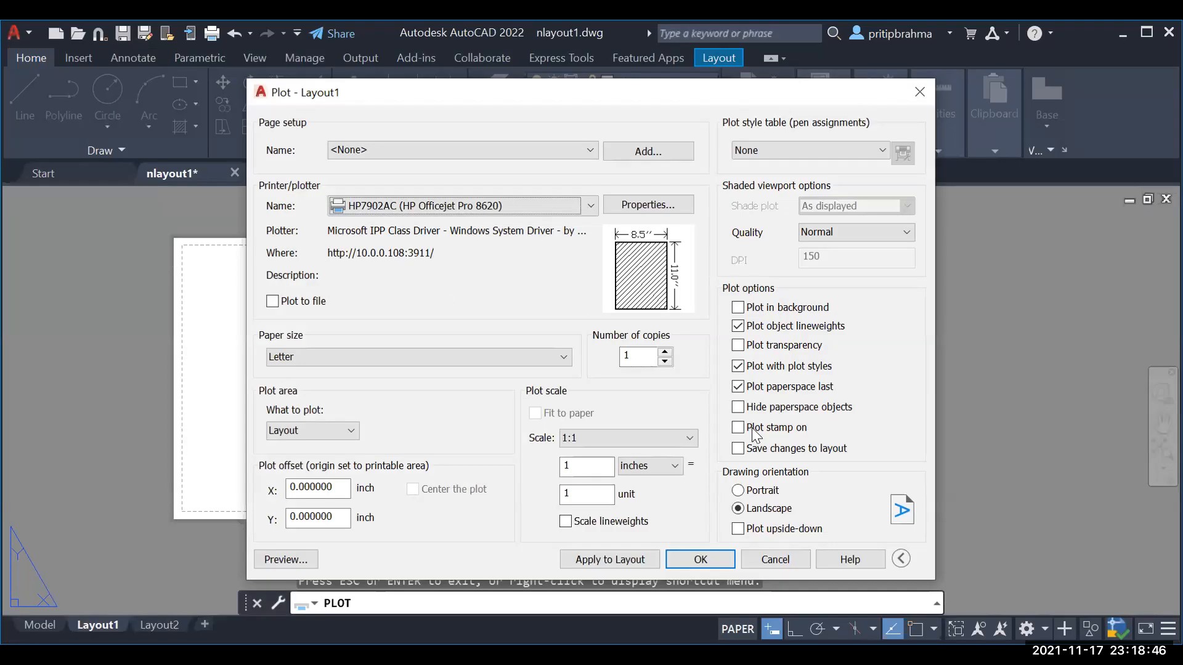
click(622, 559)
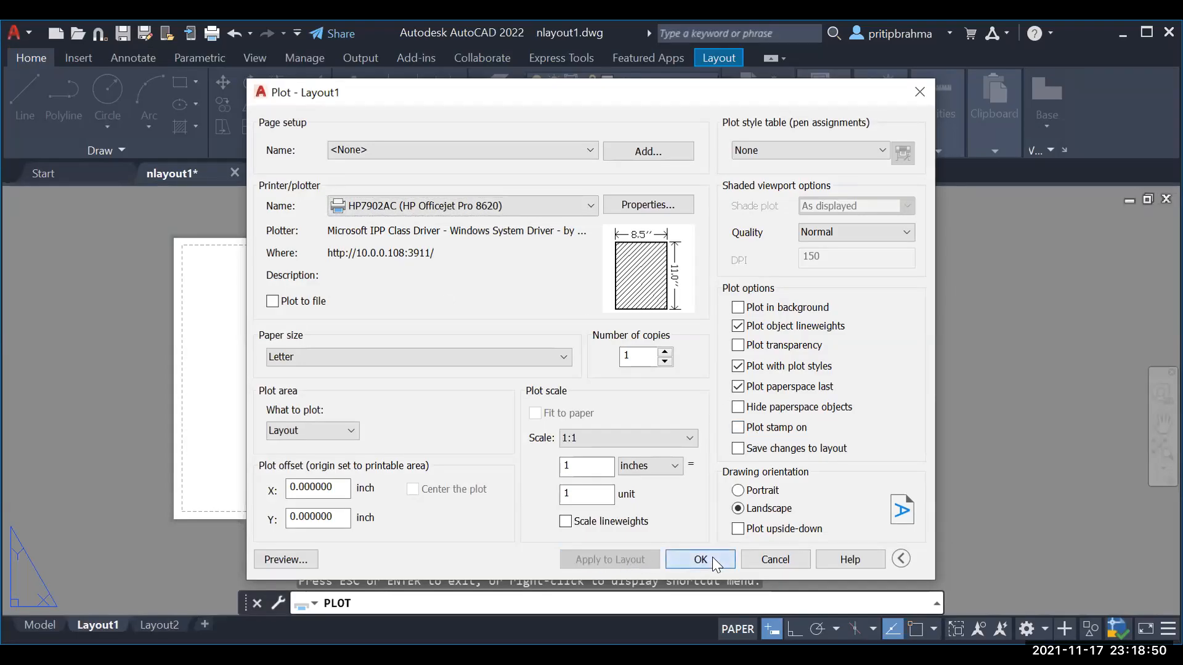
key(Return)
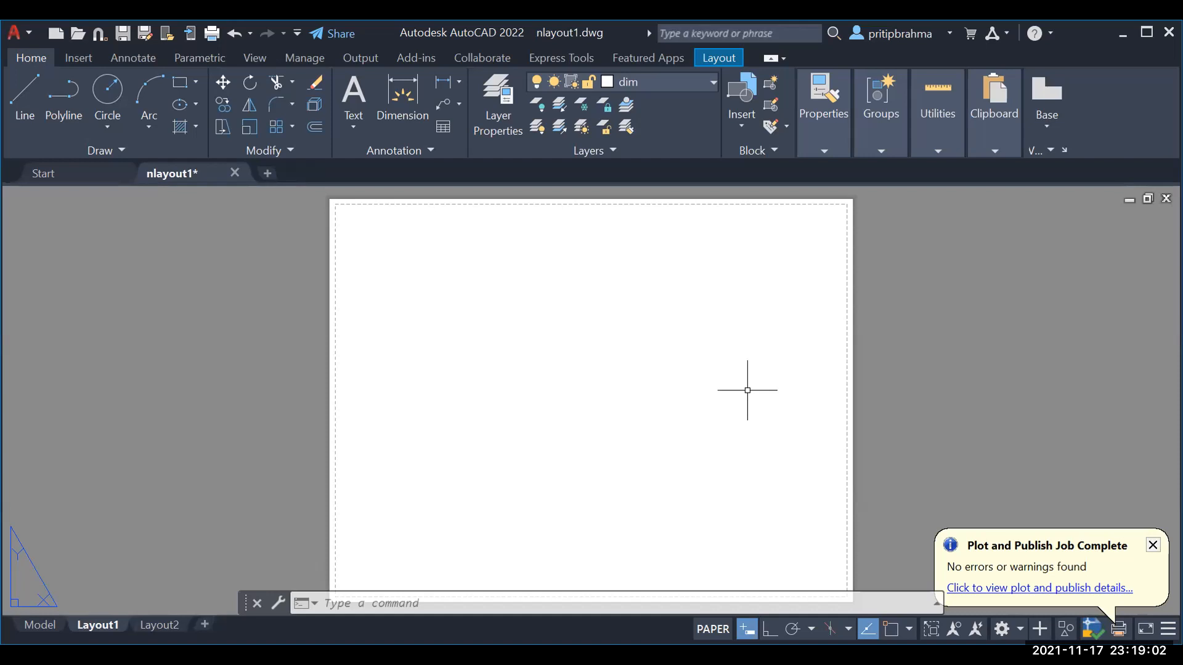
Step: Switch to Model and back to Layout1, then show the Insert block gallery
click(33, 625)
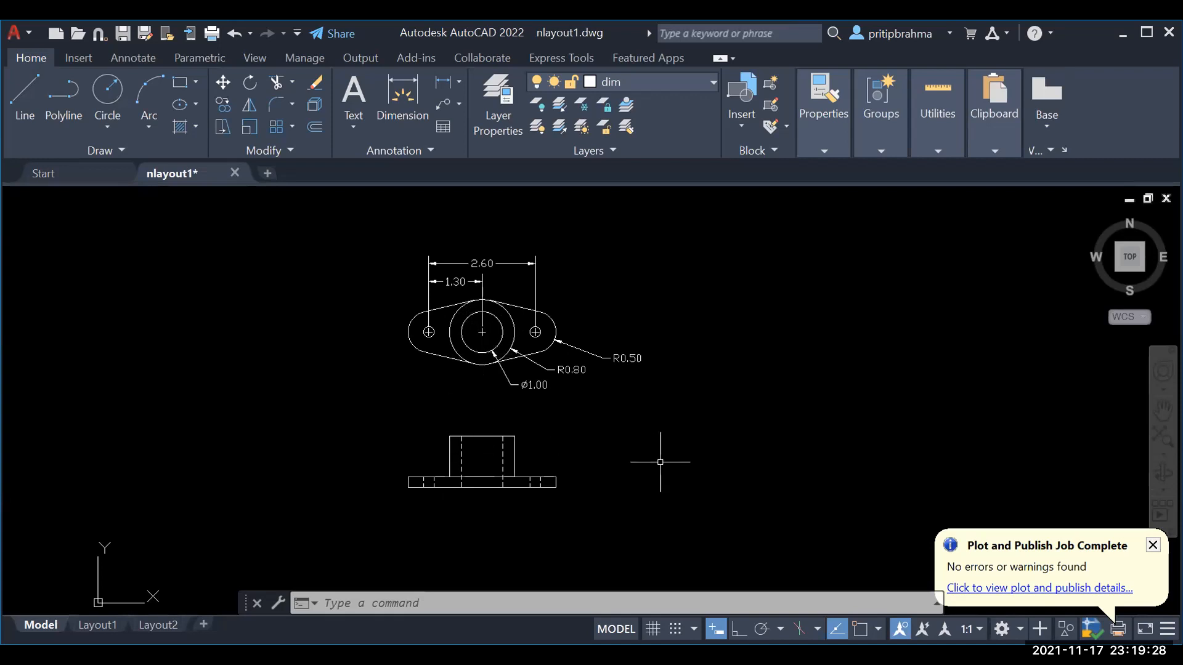
click(92, 626)
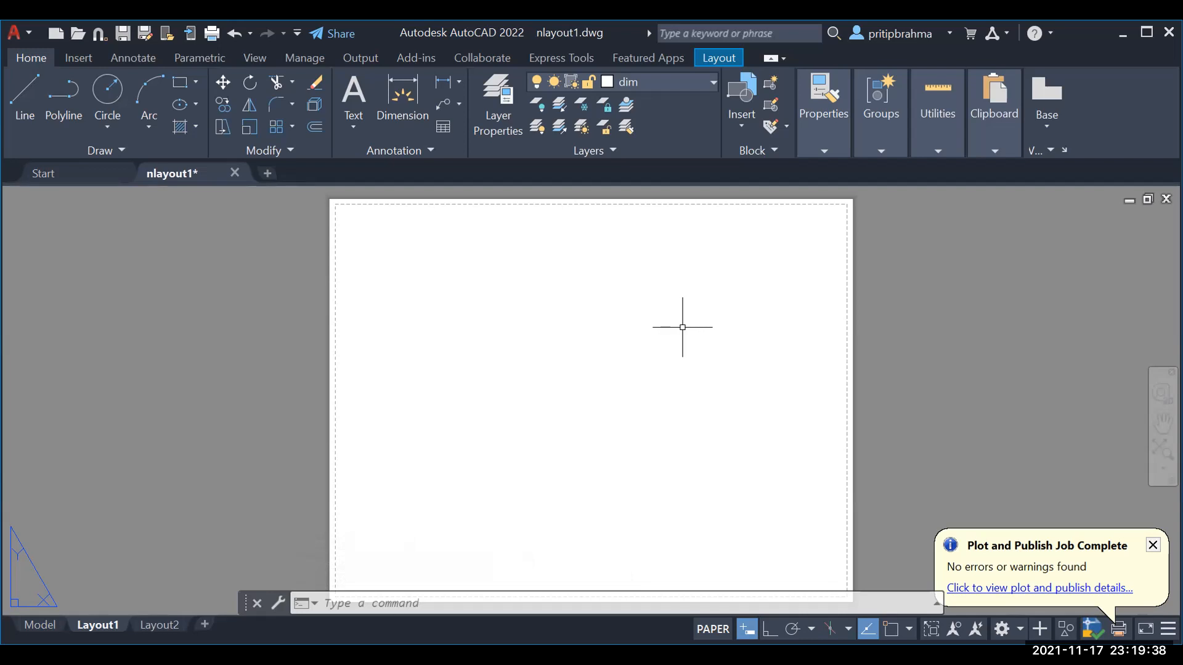
click(740, 123)
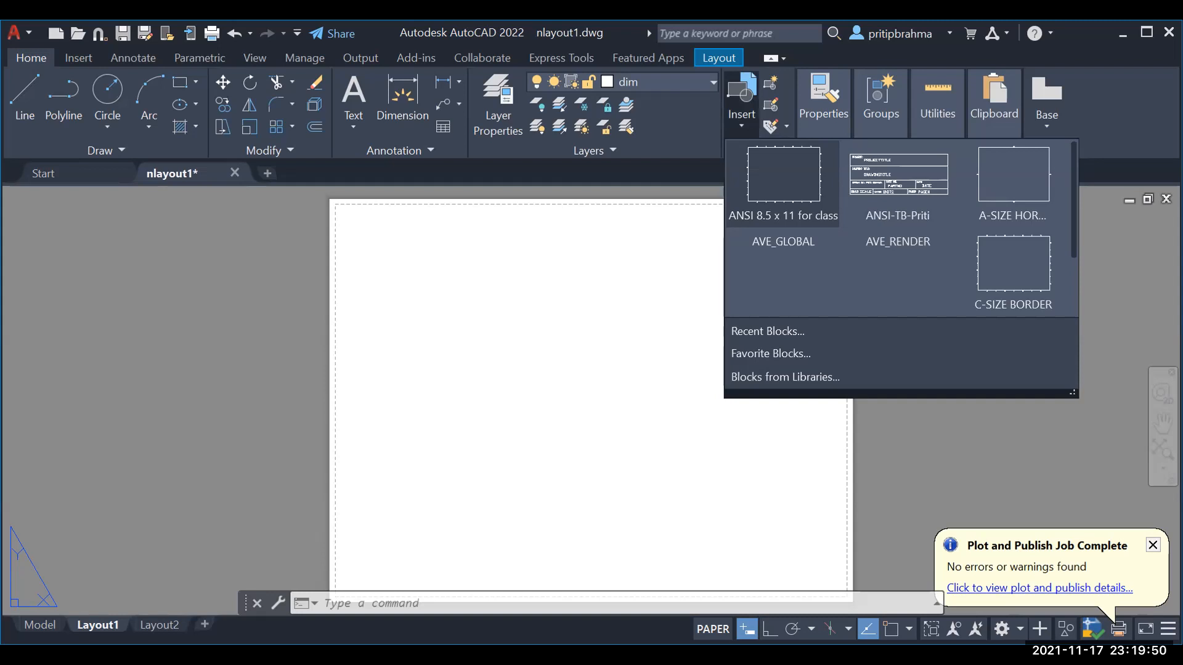
Step: Insert the ANSI 8.5 x 11 for class border at the sheet's lower-left corner
click(783, 185)
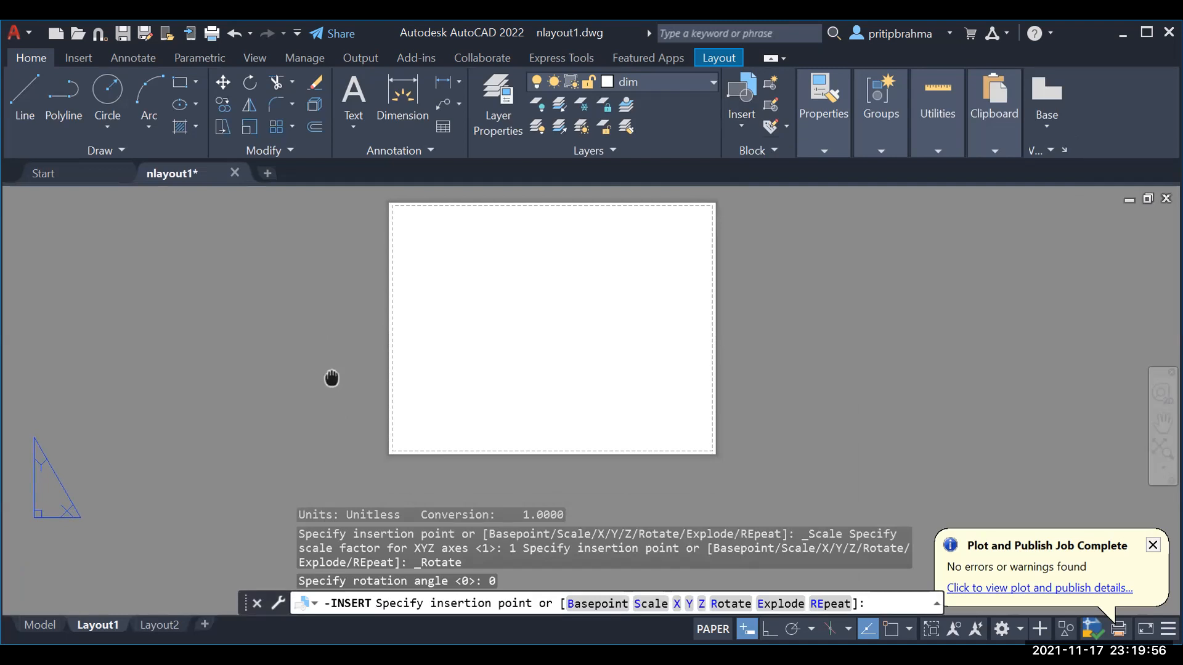
click(378, 464)
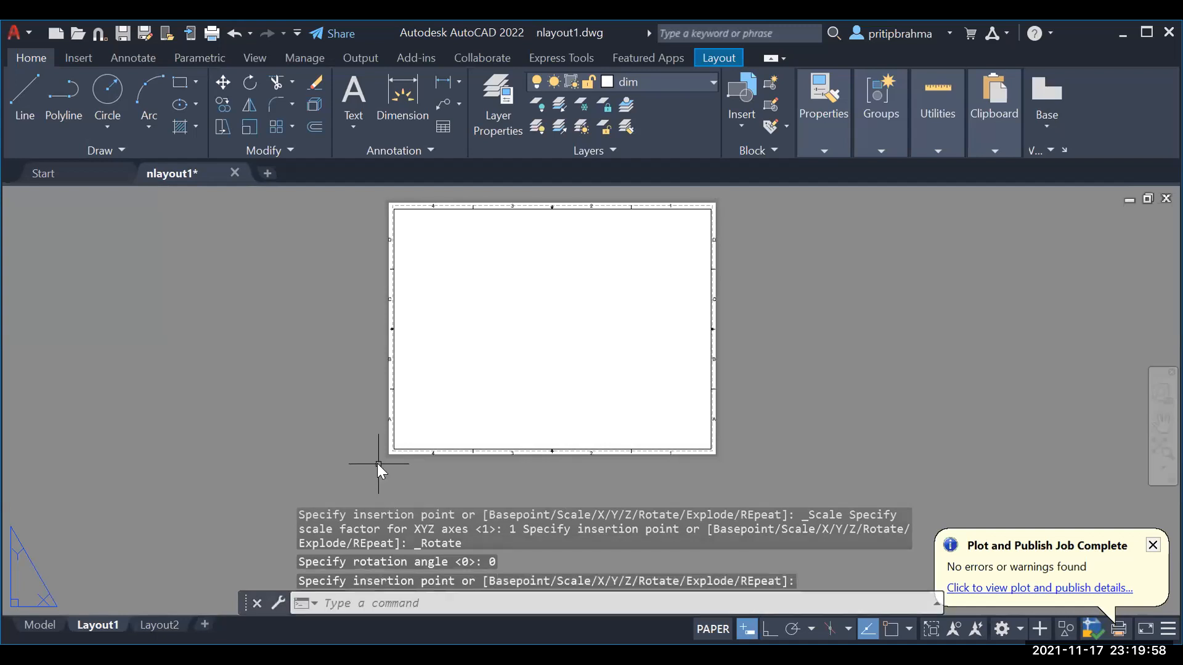
scroll(674, 489, up, 2)
middle_drag(720, 467, 735, 520)
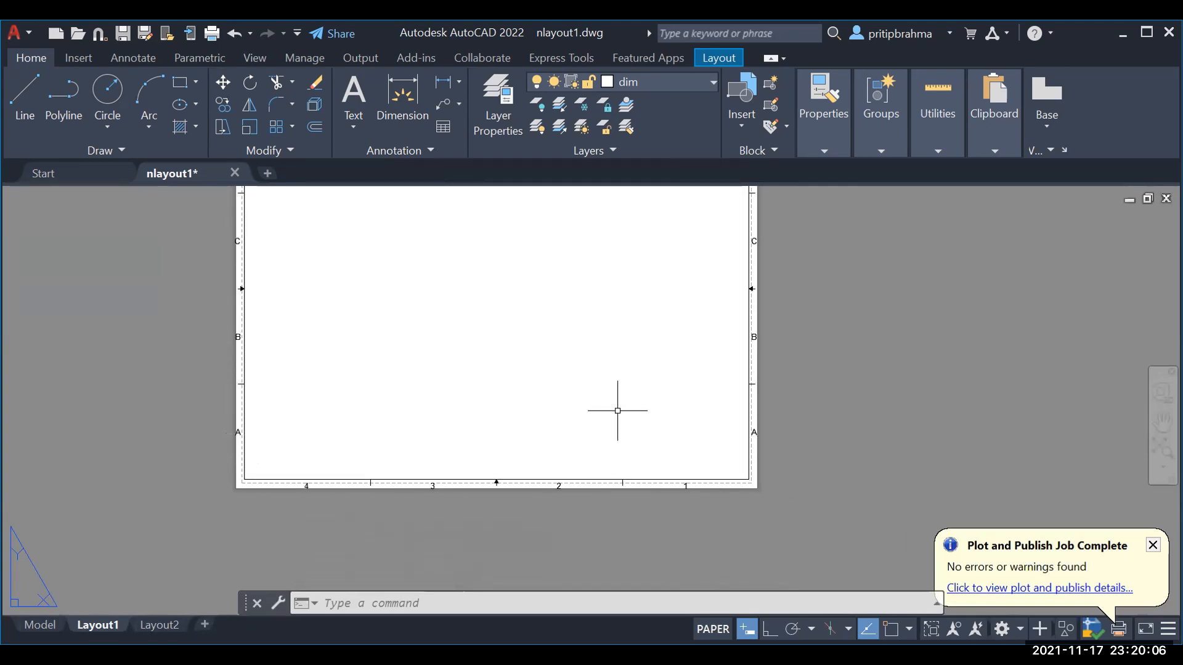
scroll(617, 411, down, 1)
scroll(617, 410, up, 1)
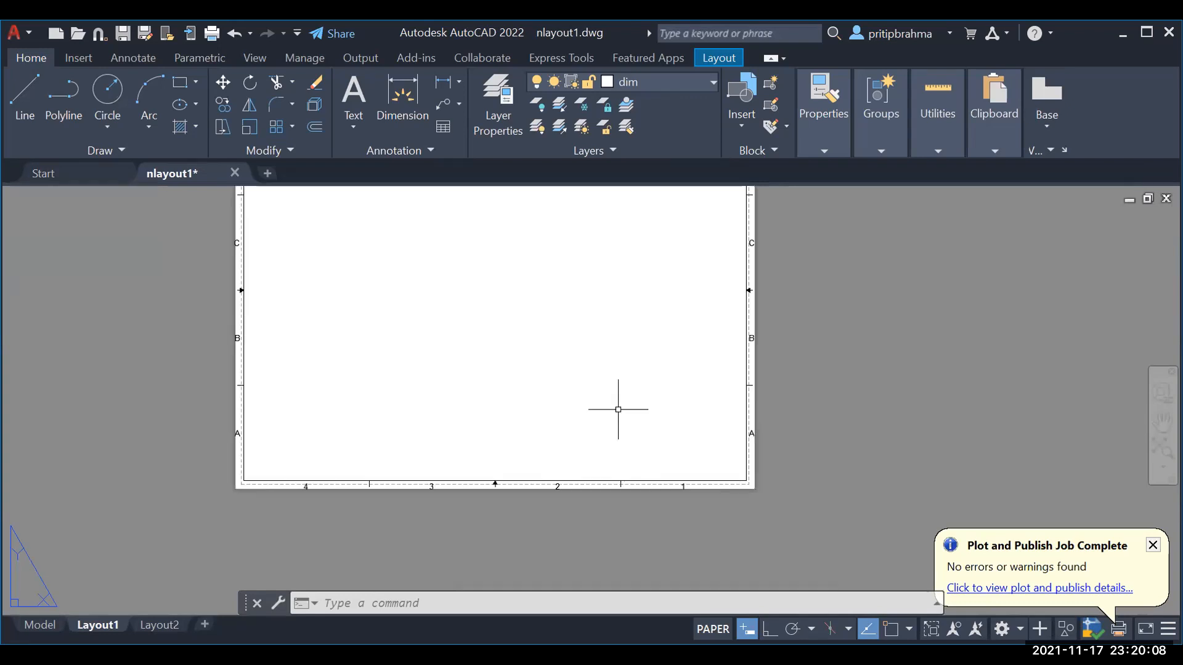
middle_drag(779, 455, 777, 545)
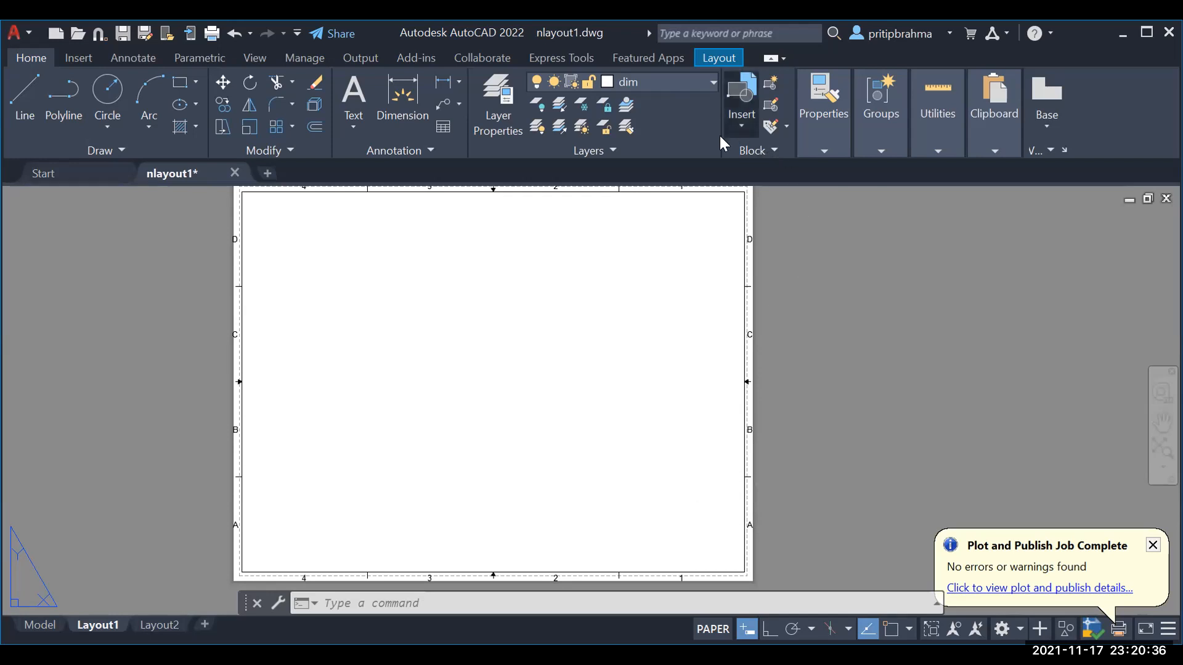
Step: Insert the ANSI title block at the sheet's lower-right corner, accepting its attribute values
click(737, 129)
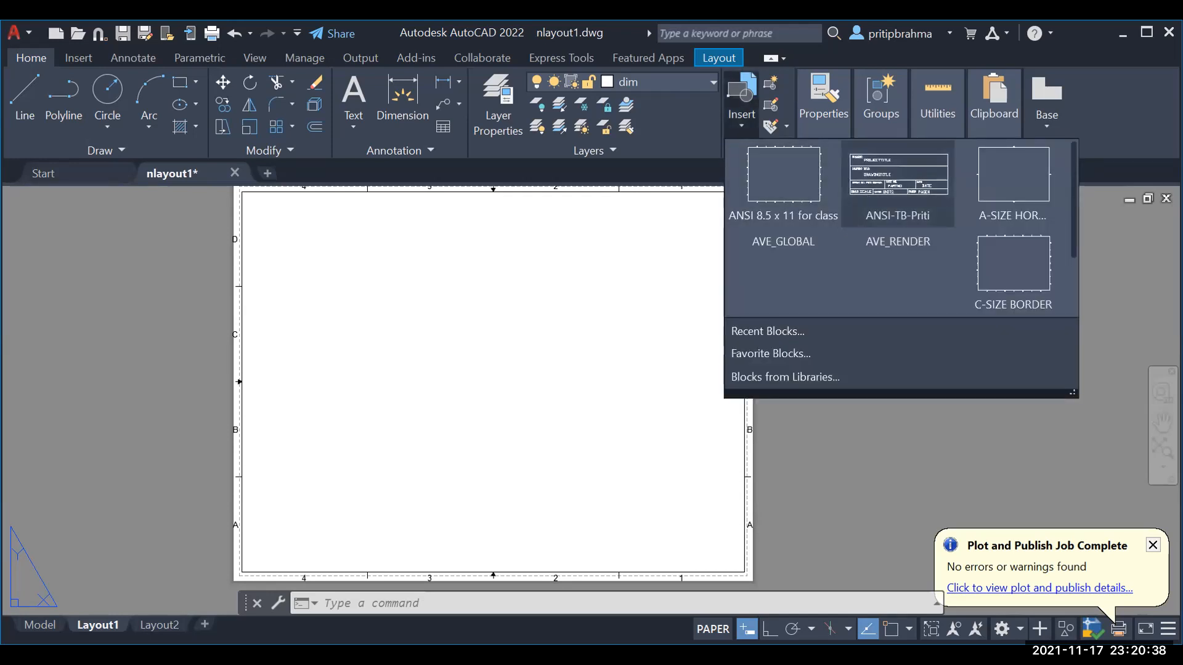
click(898, 185)
middle_drag(732, 507, 701, 341)
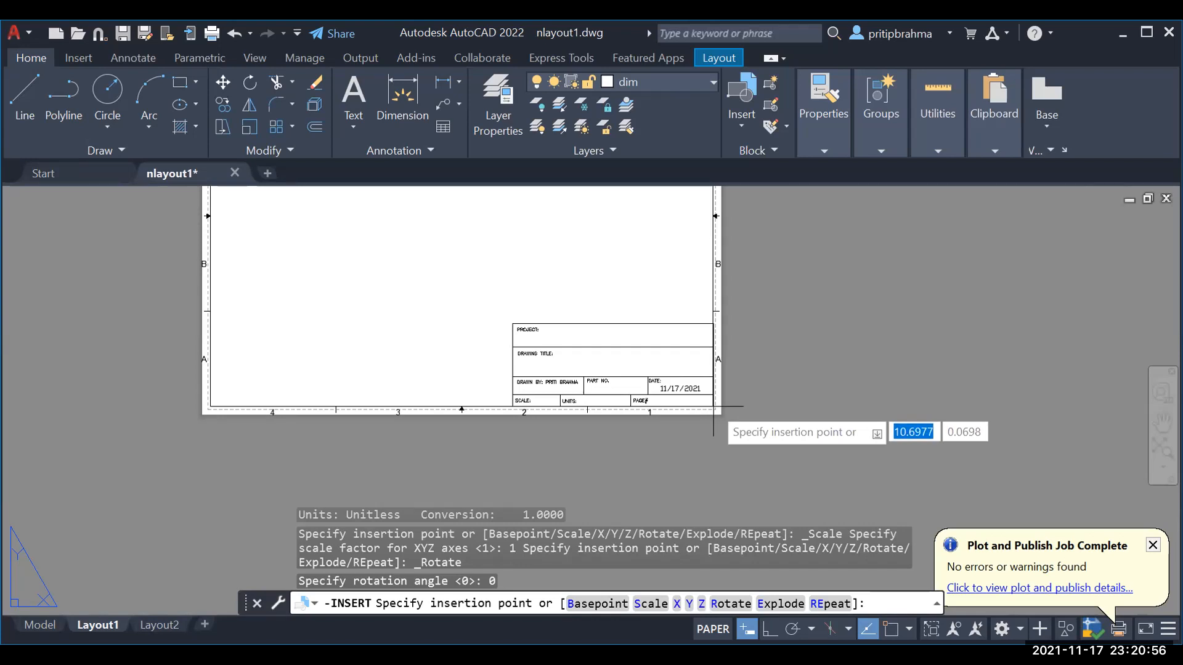
click(713, 406)
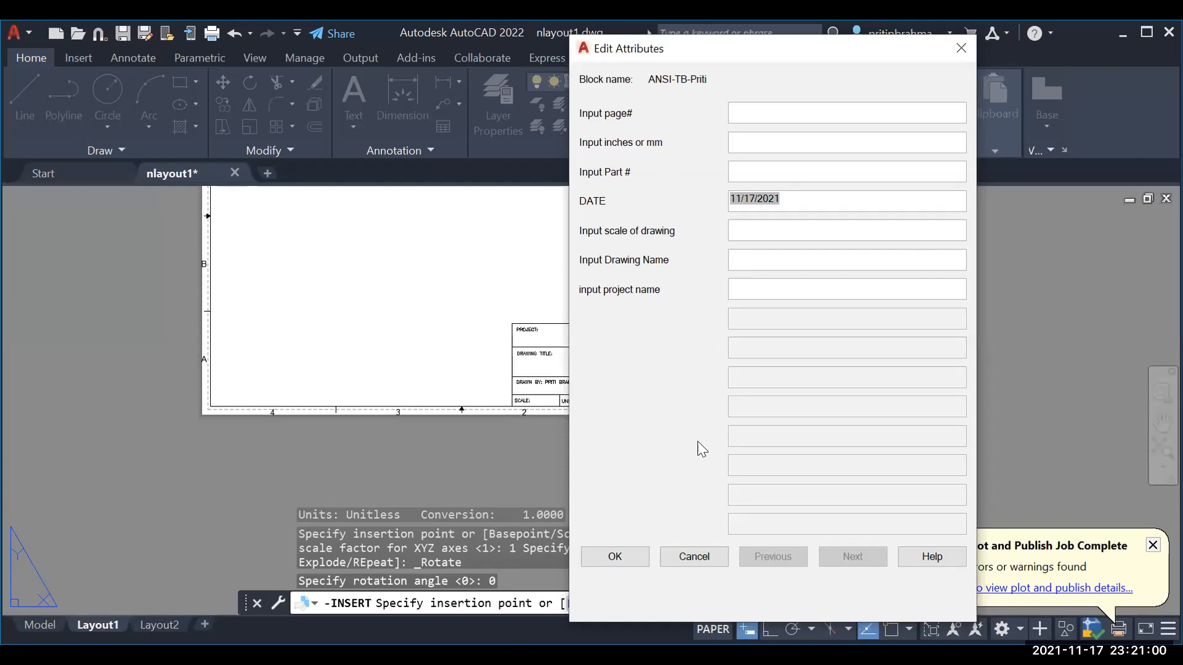
click(627, 553)
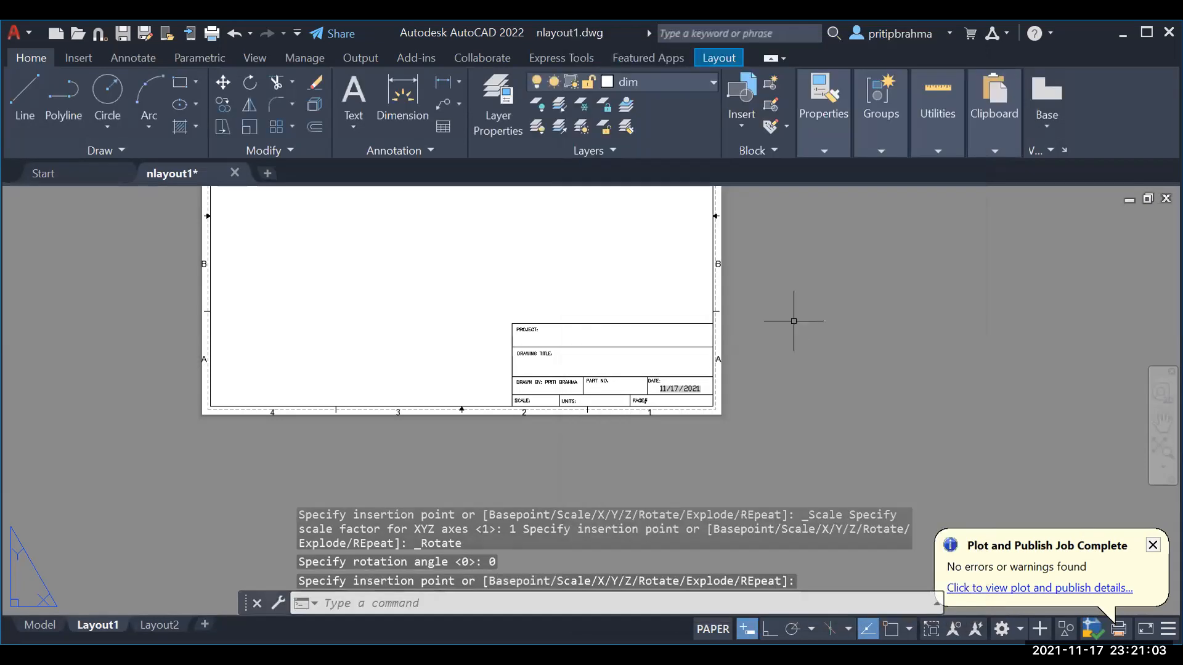
scroll(794, 320, down, 2)
middle_drag(763, 317, 731, 401)
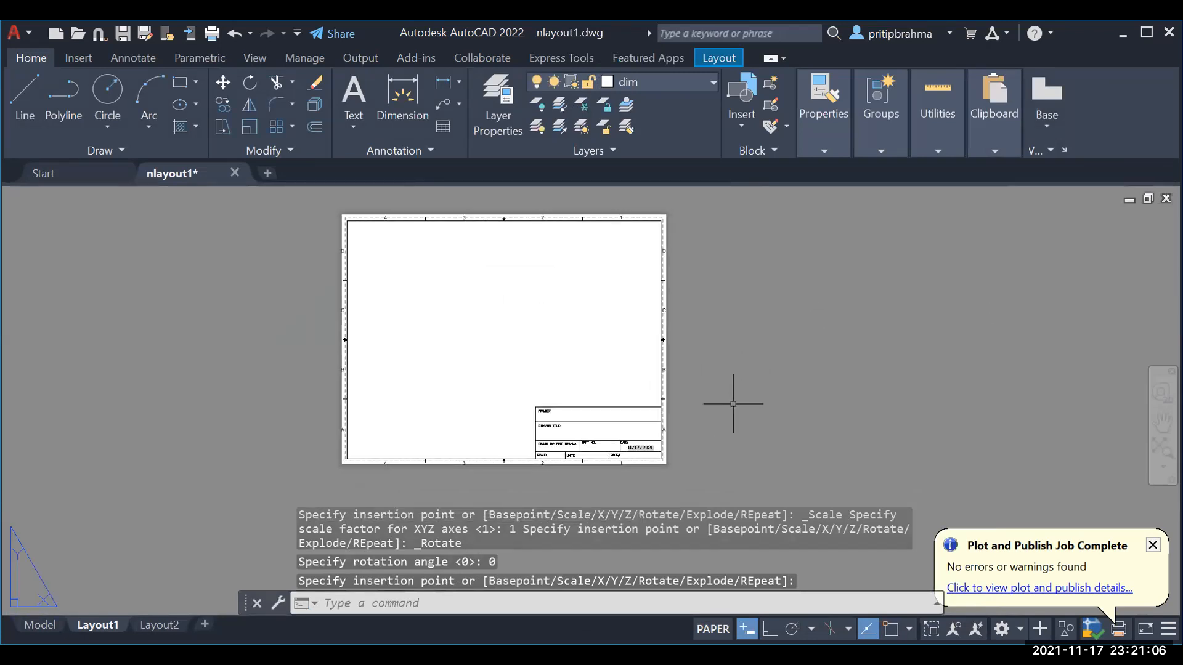
scroll(737, 425, up, 2)
scroll(736, 425, down, 2)
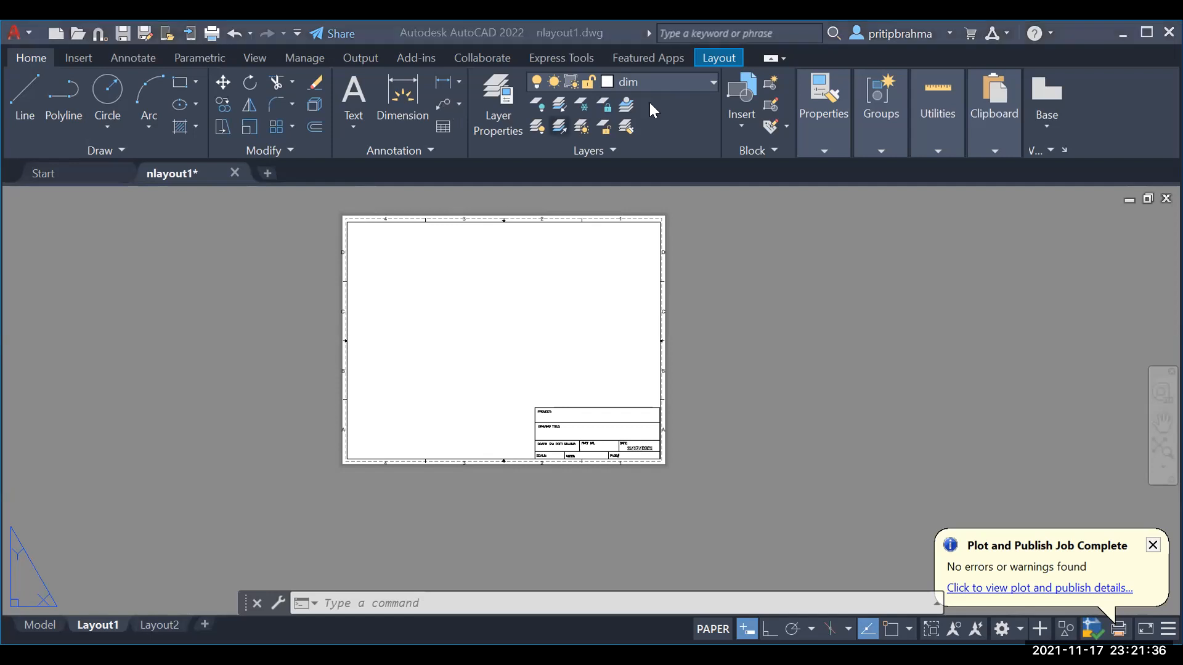
Step: Insert the top view as a small viewport near the sheet's top left
click(715, 59)
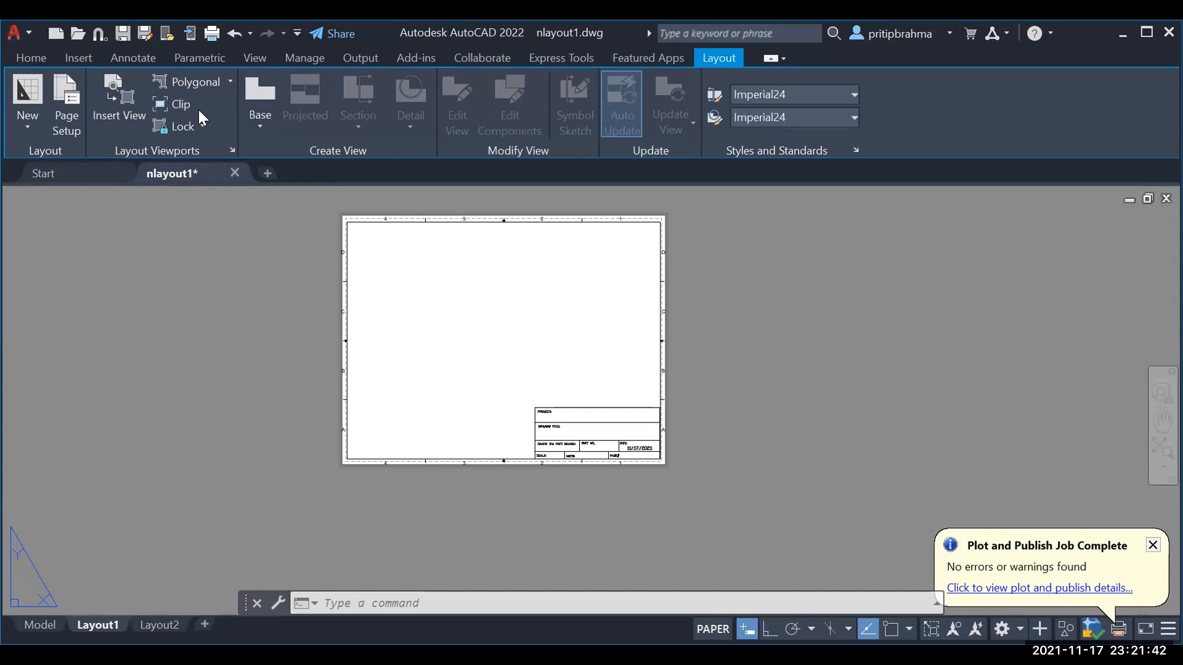
click(230, 82)
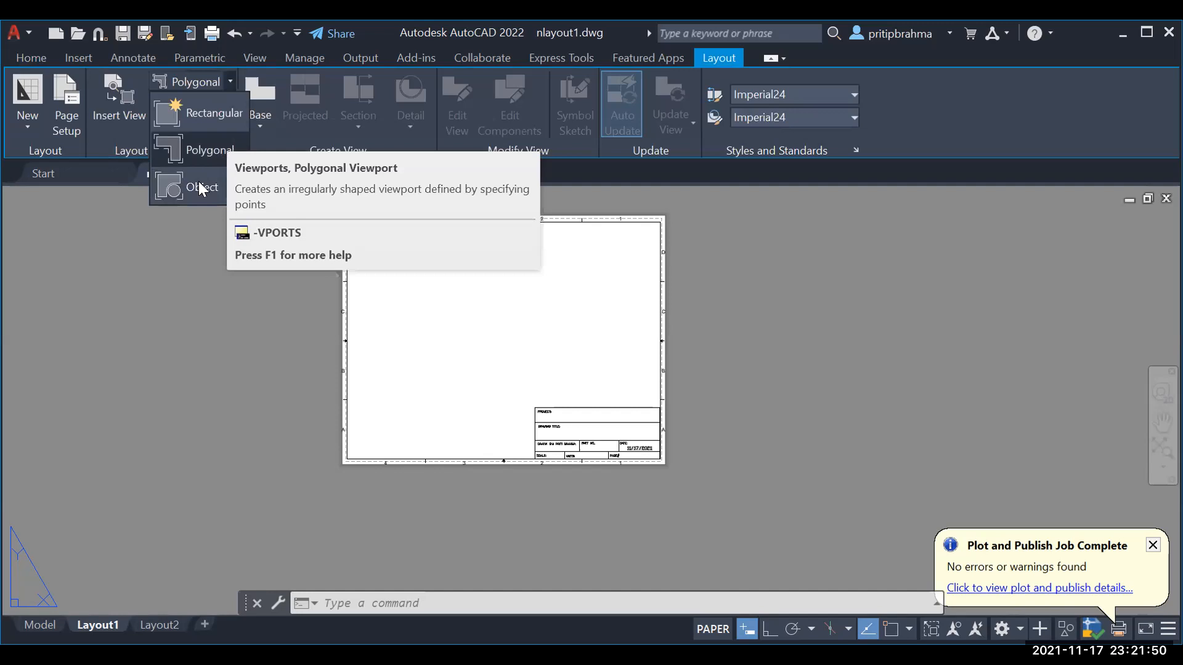
click(129, 100)
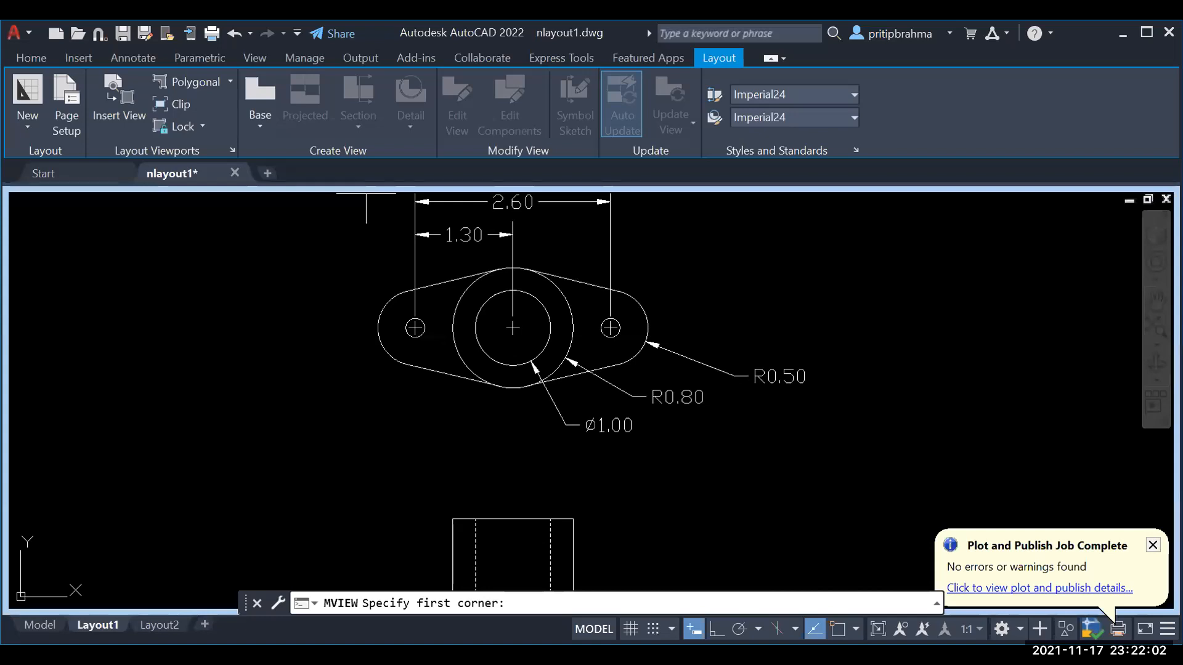
scroll(376, 403, down, 2)
click(358, 252)
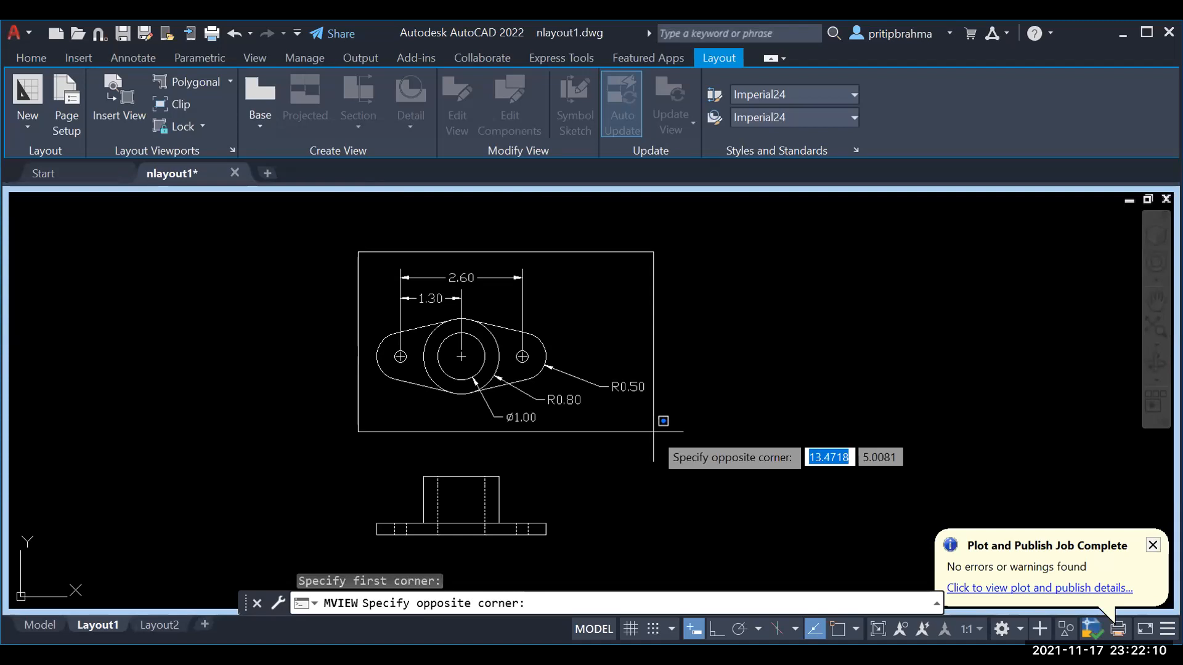
click(653, 432)
key(Return)
click(428, 261)
scroll(456, 338, up, 2)
middle_drag(455, 338, 480, 428)
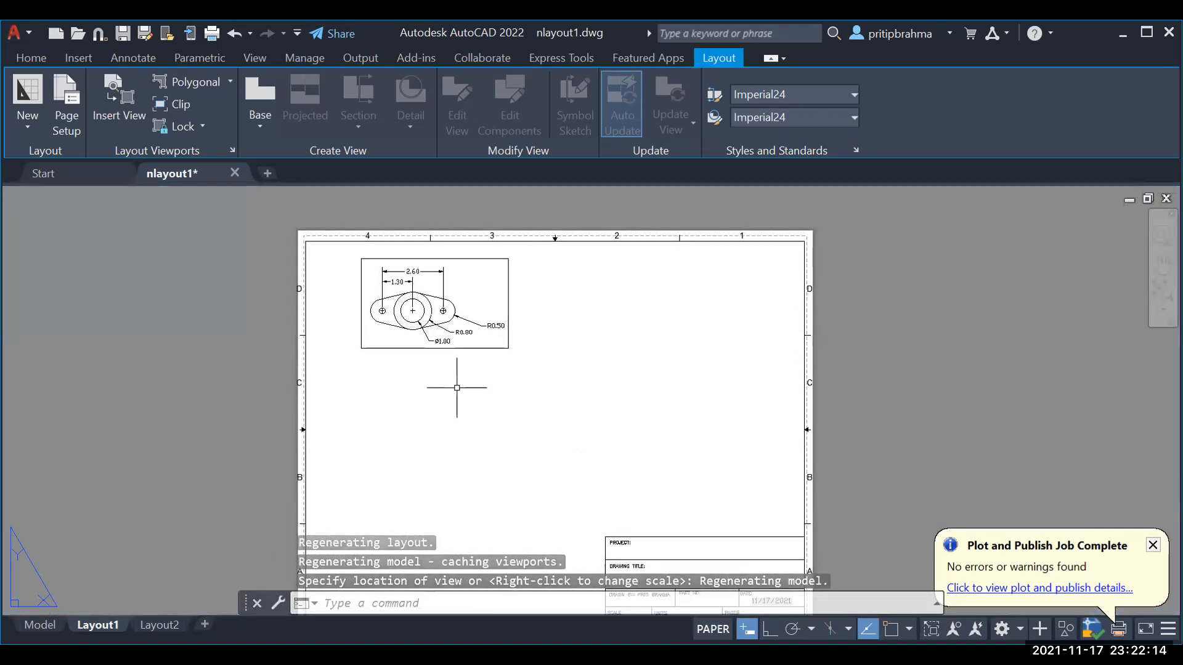
Step: Add a rectangular viewport framing both the top and front views
click(197, 82)
click(228, 81)
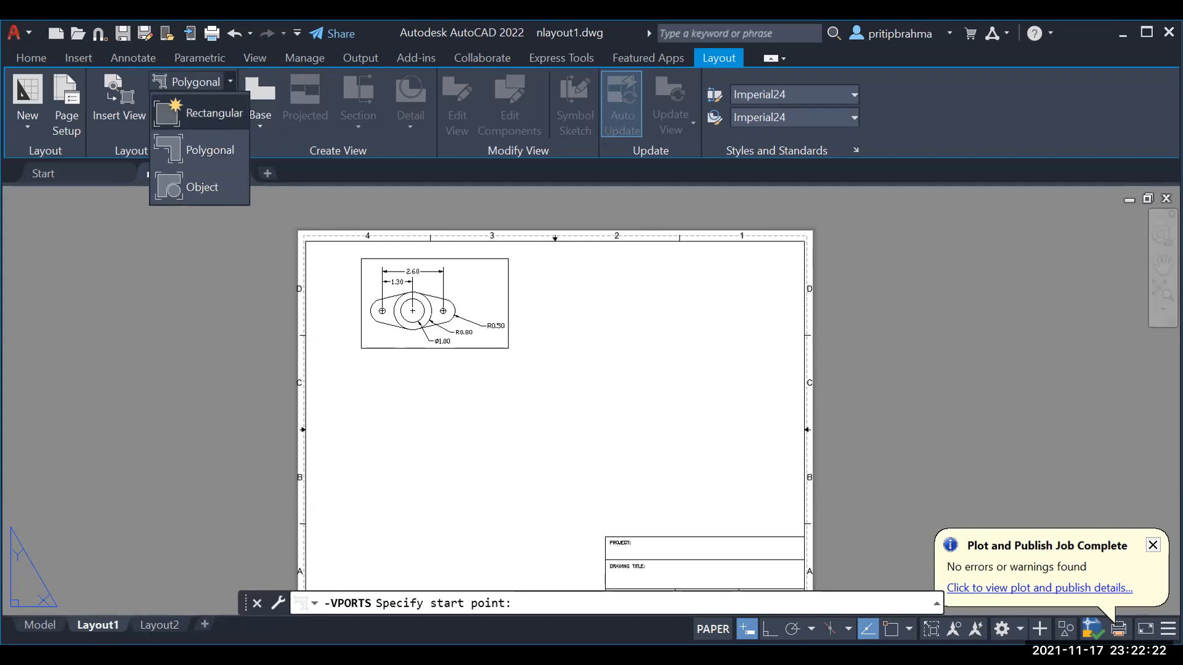
click(213, 113)
click(360, 361)
click(576, 529)
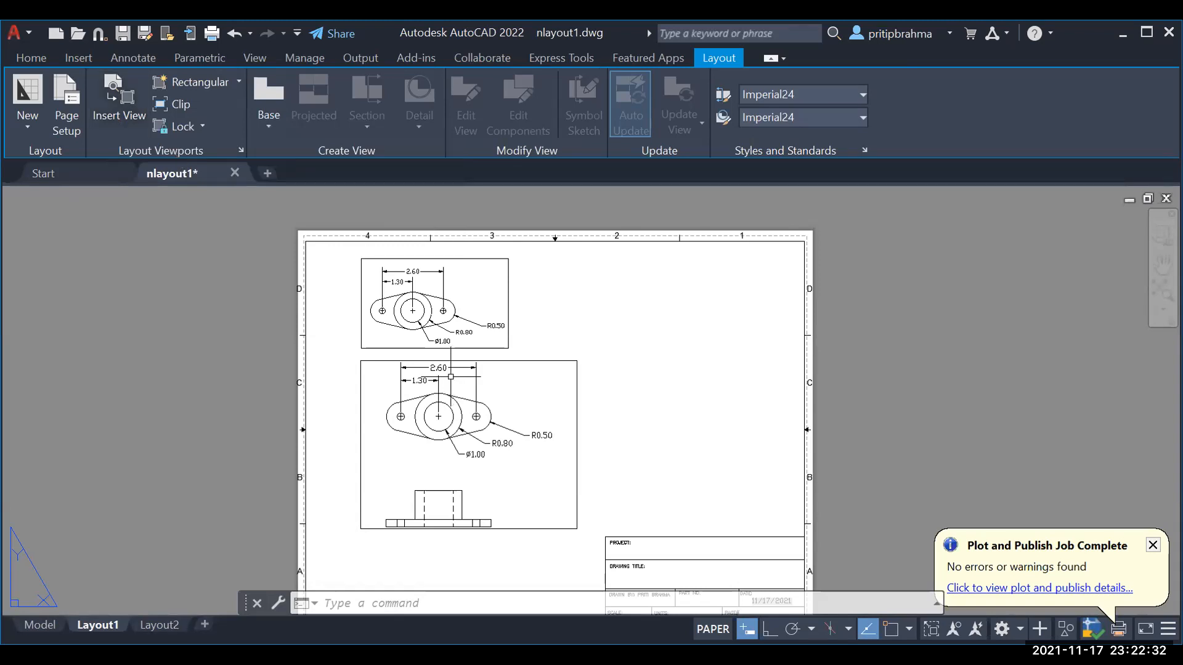
click(239, 80)
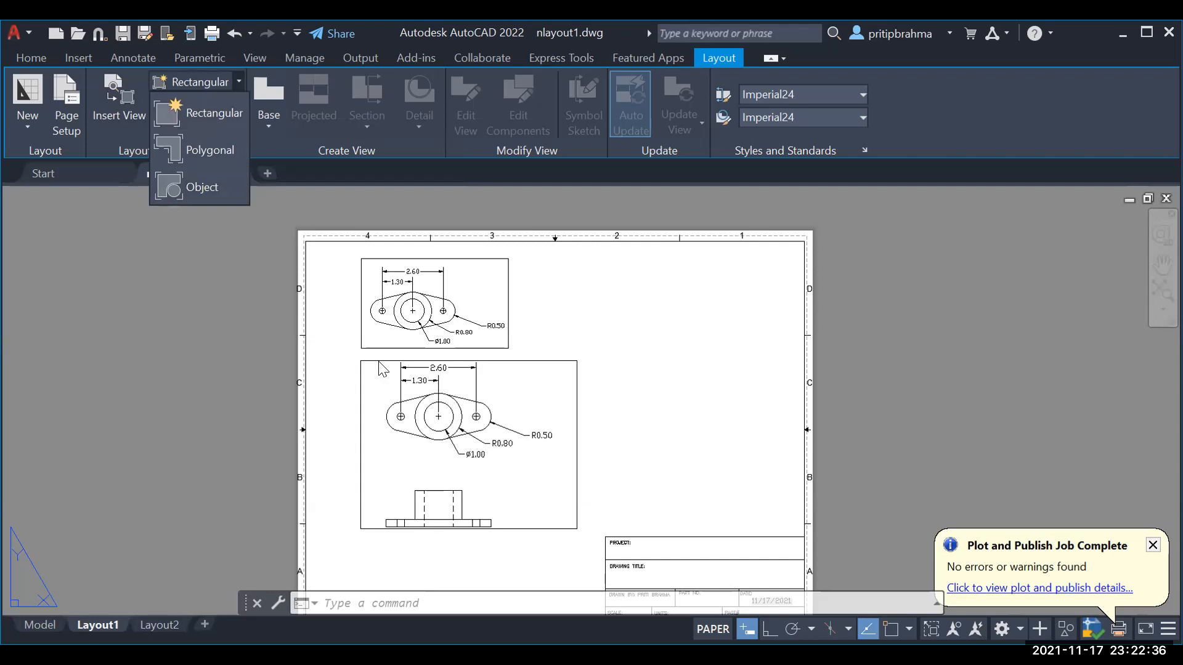
click(115, 238)
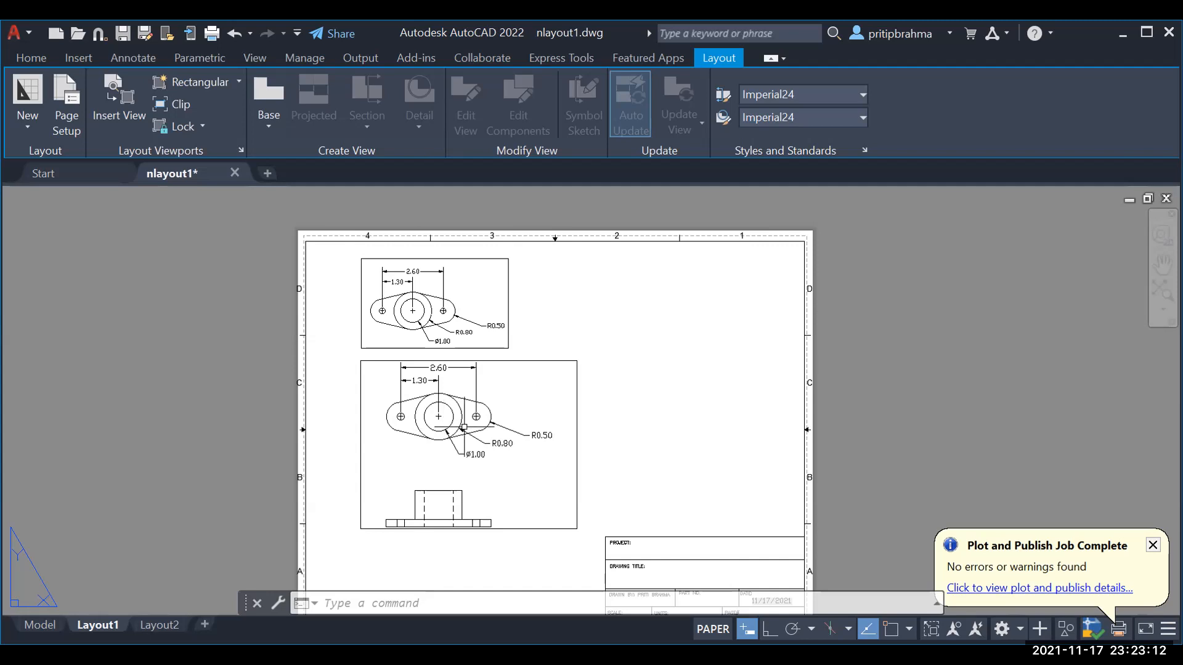
Step: Erase both viewports, leaving only the border and title block on Layout1
click(576, 402)
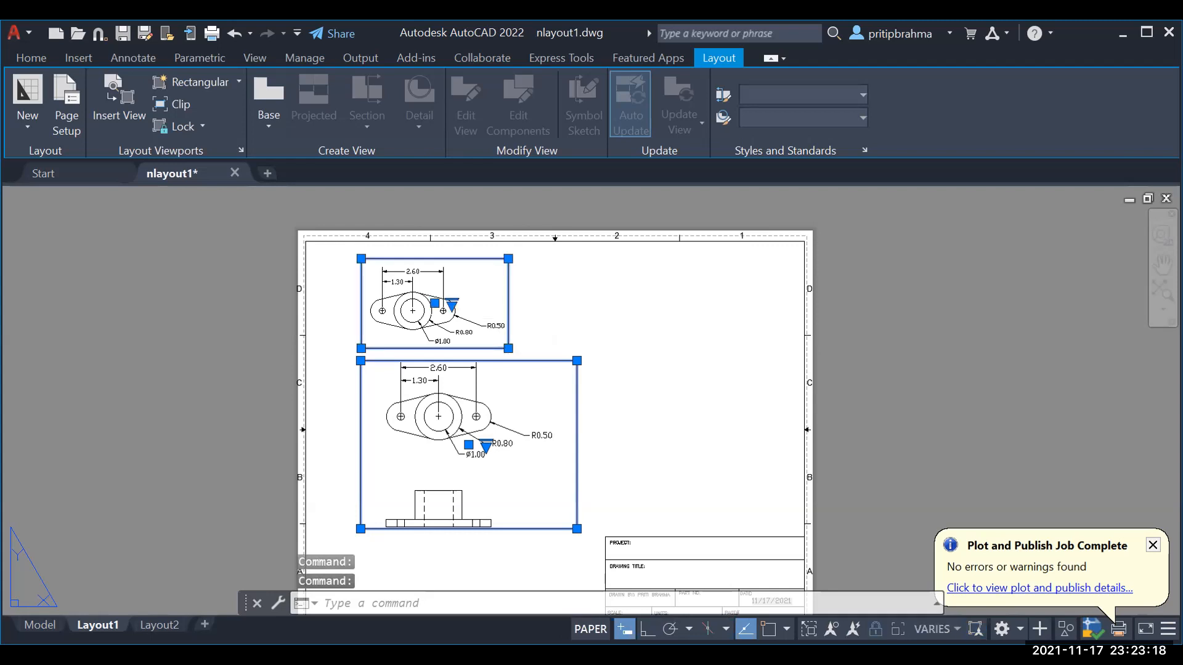
key(Delete)
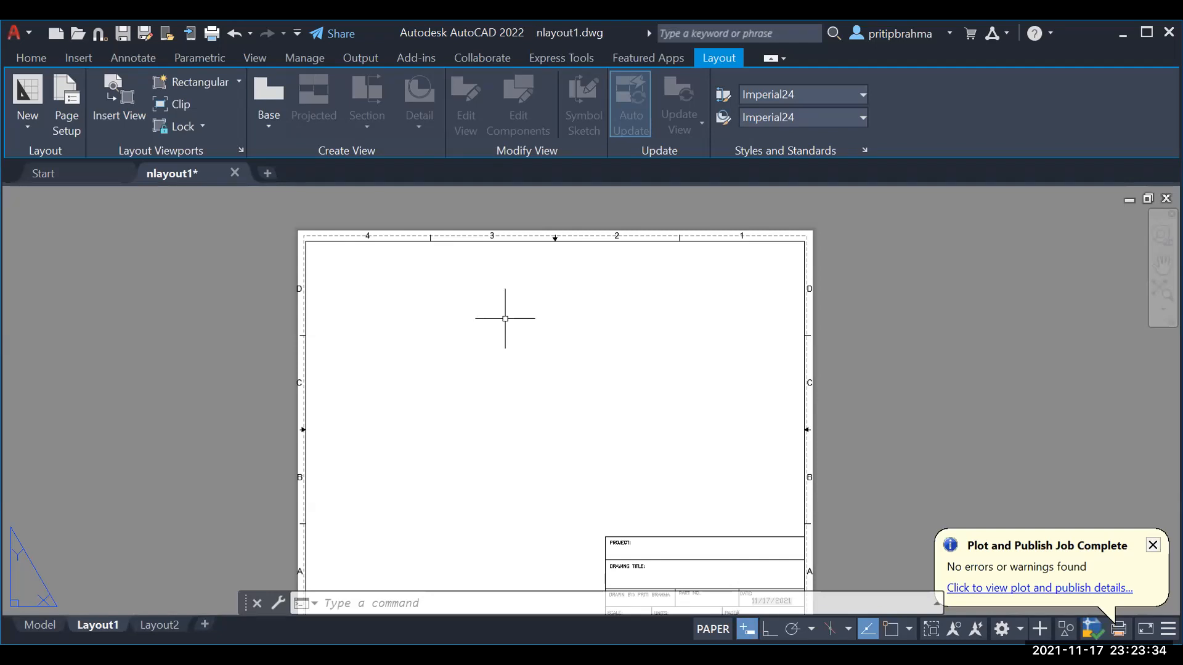
Step: Turn on the model-space grid, then return to the Layout1 sheet
click(32, 625)
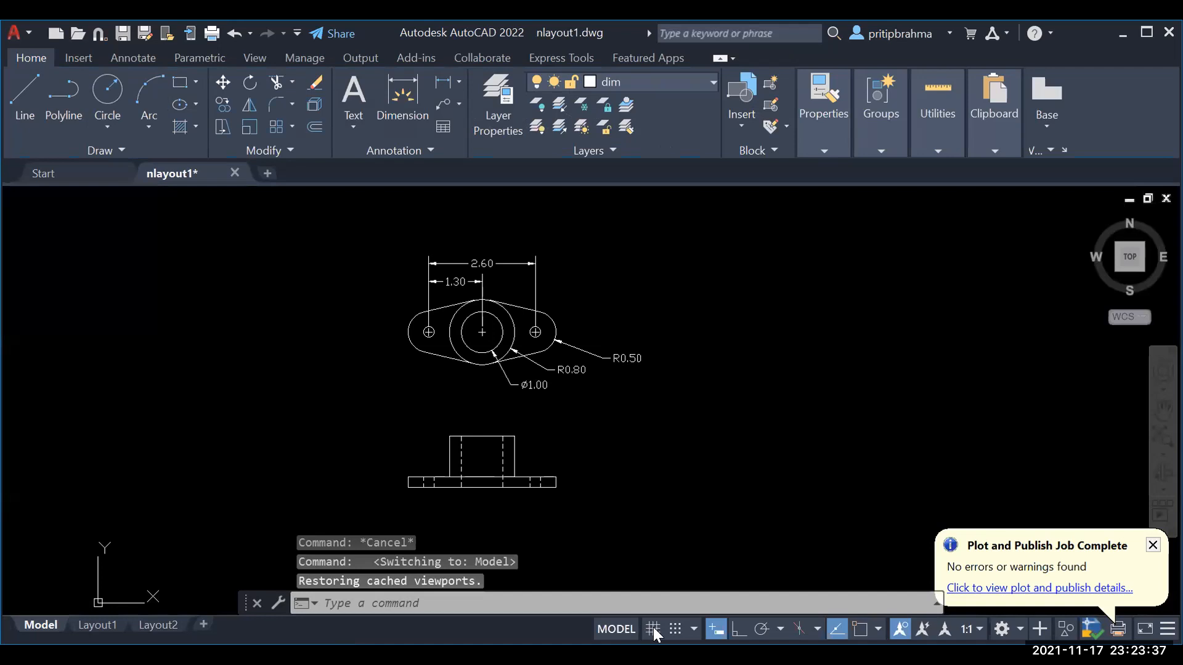
click(652, 629)
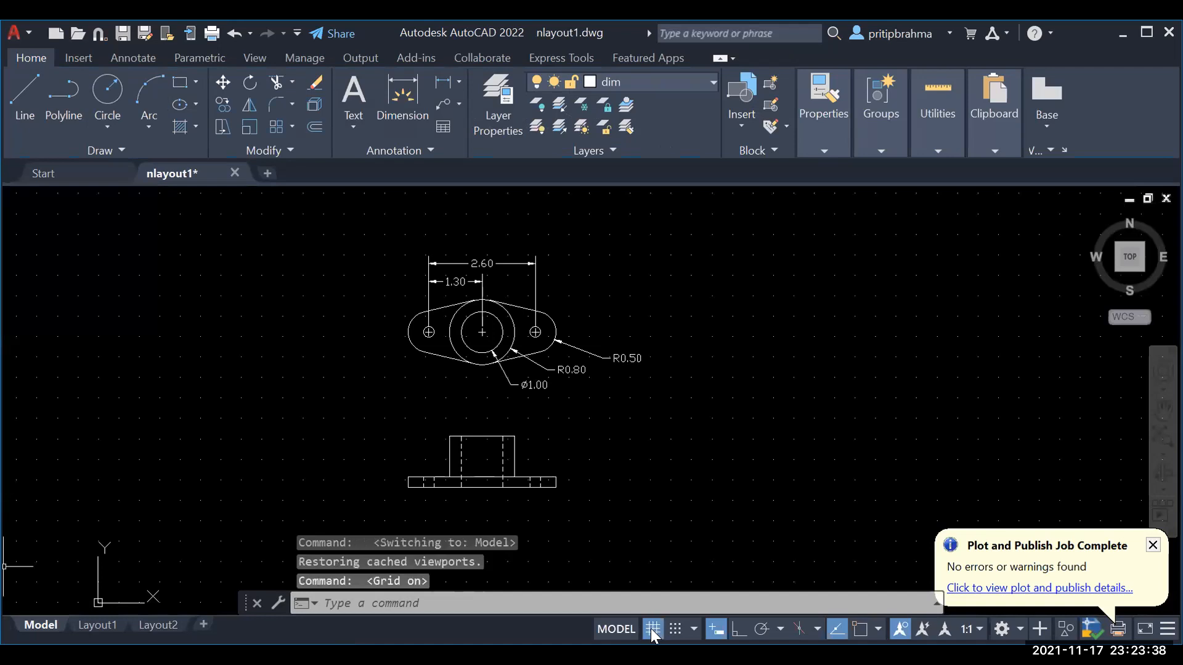
click(99, 626)
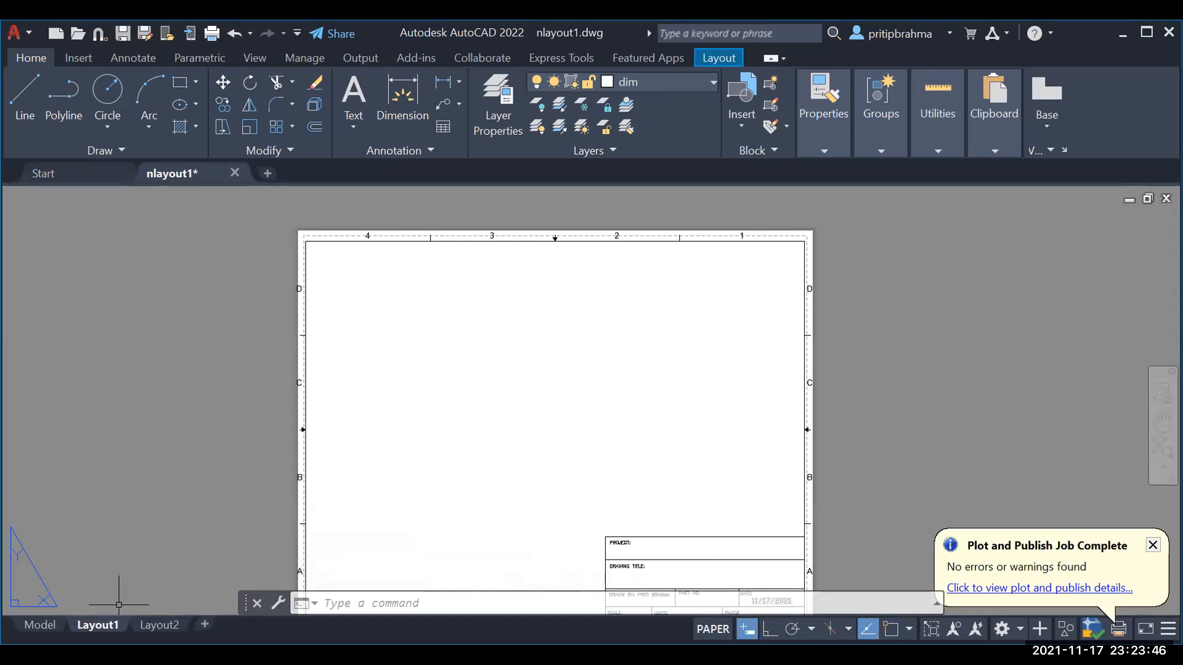
click(37, 623)
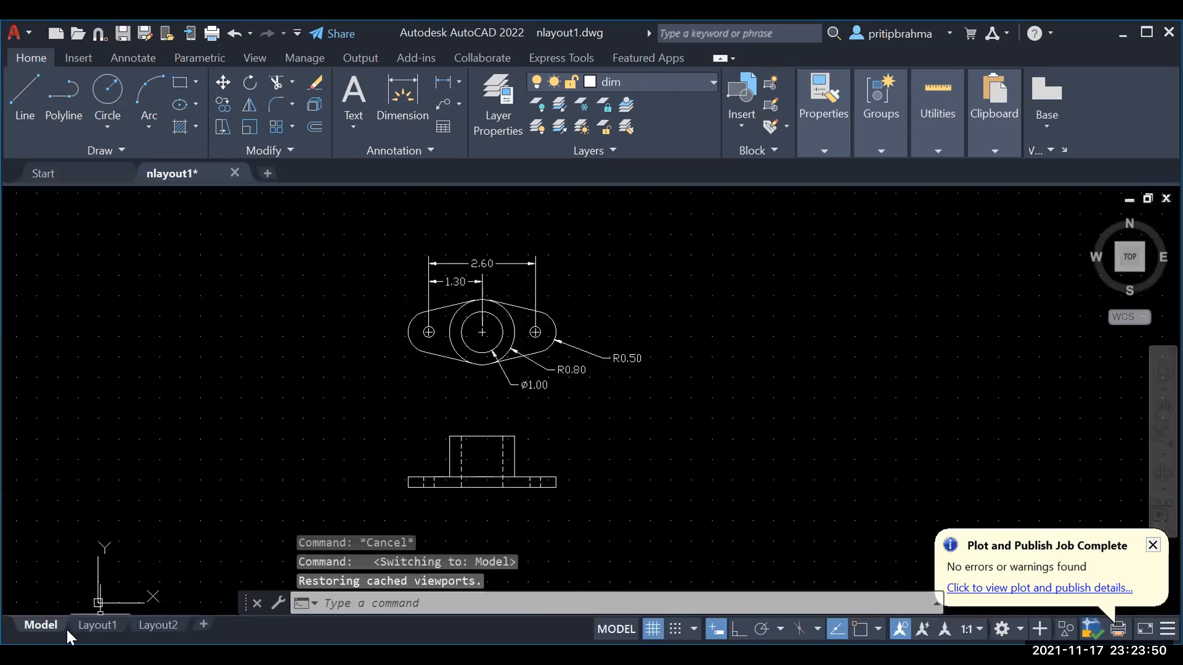
mouse_move(89, 619)
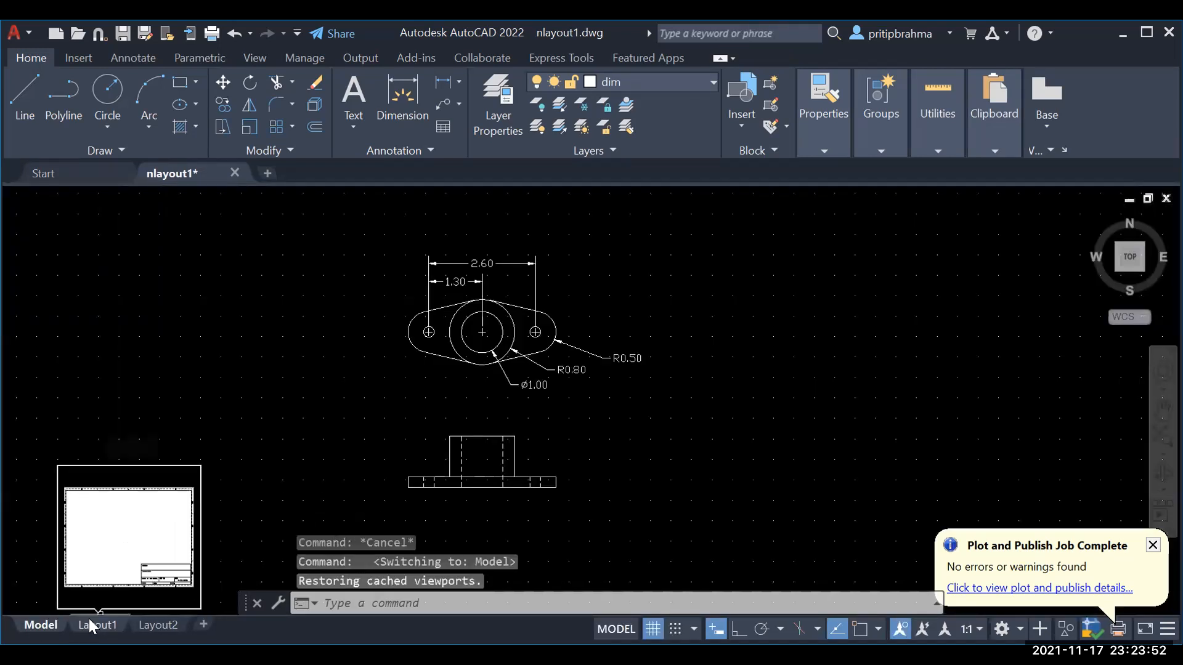
click(89, 619)
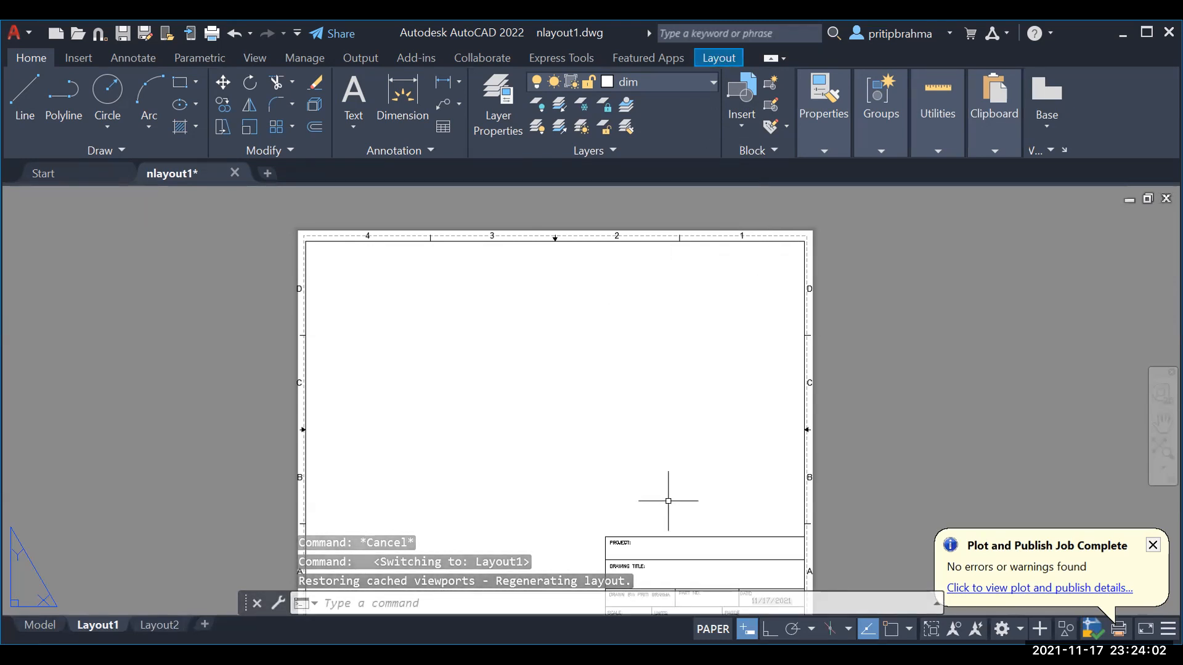
Step: Use VPORTS to choose the Four: Equal viewport configuration
text(vport)
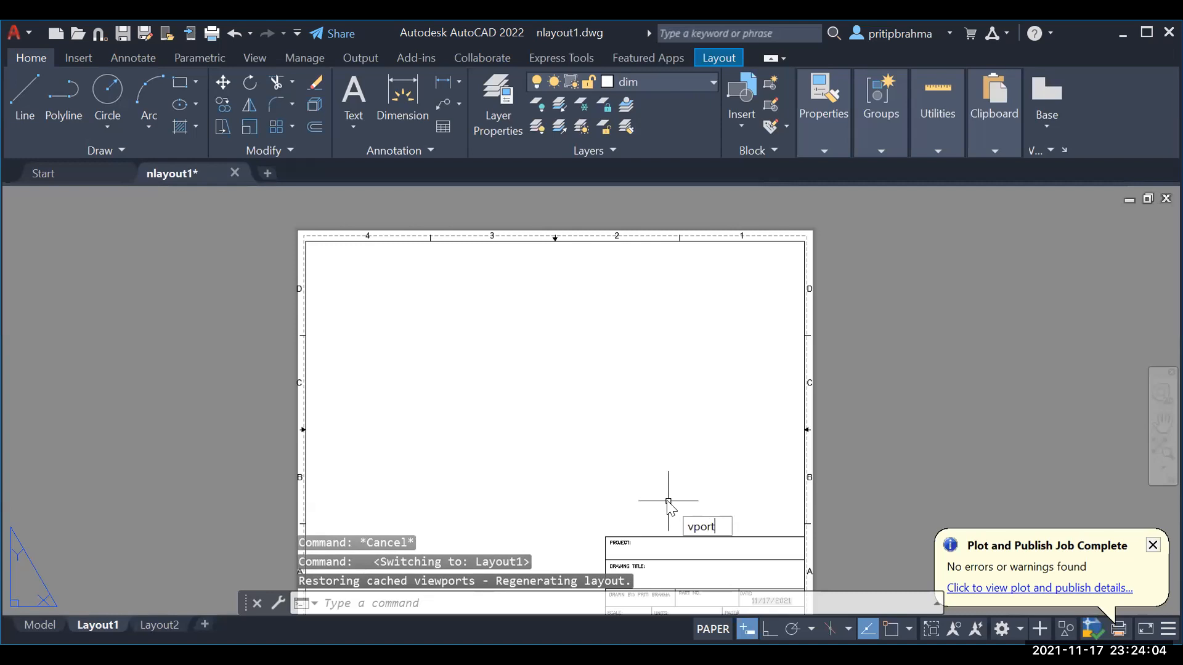
text(s)
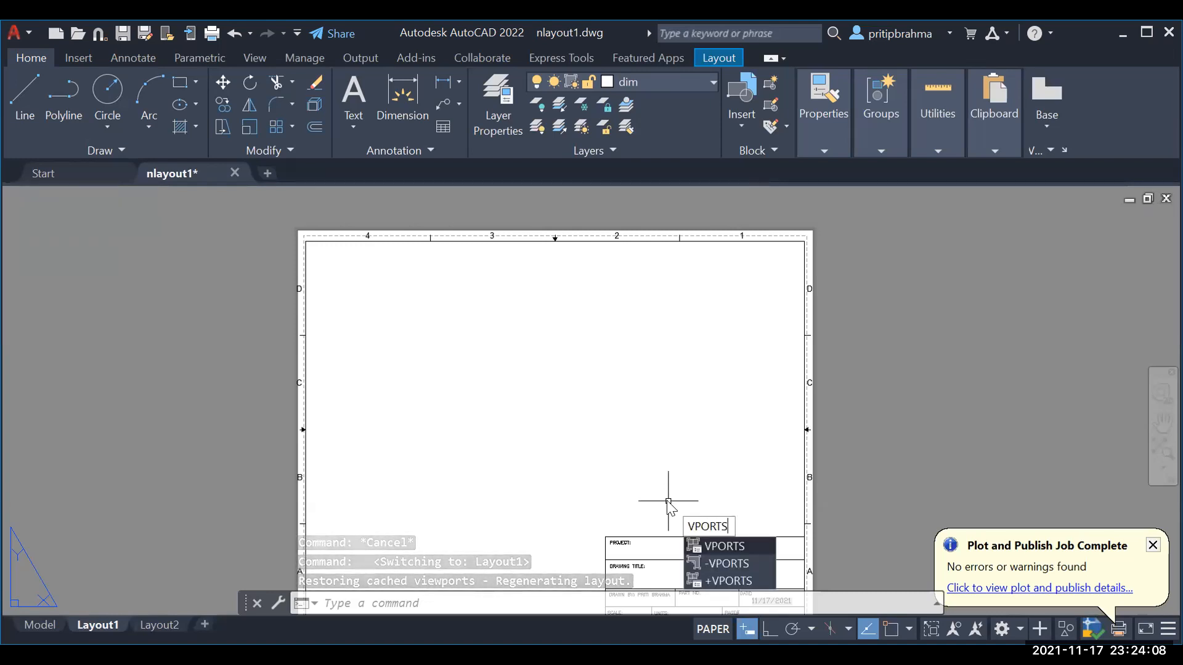
key(Return)
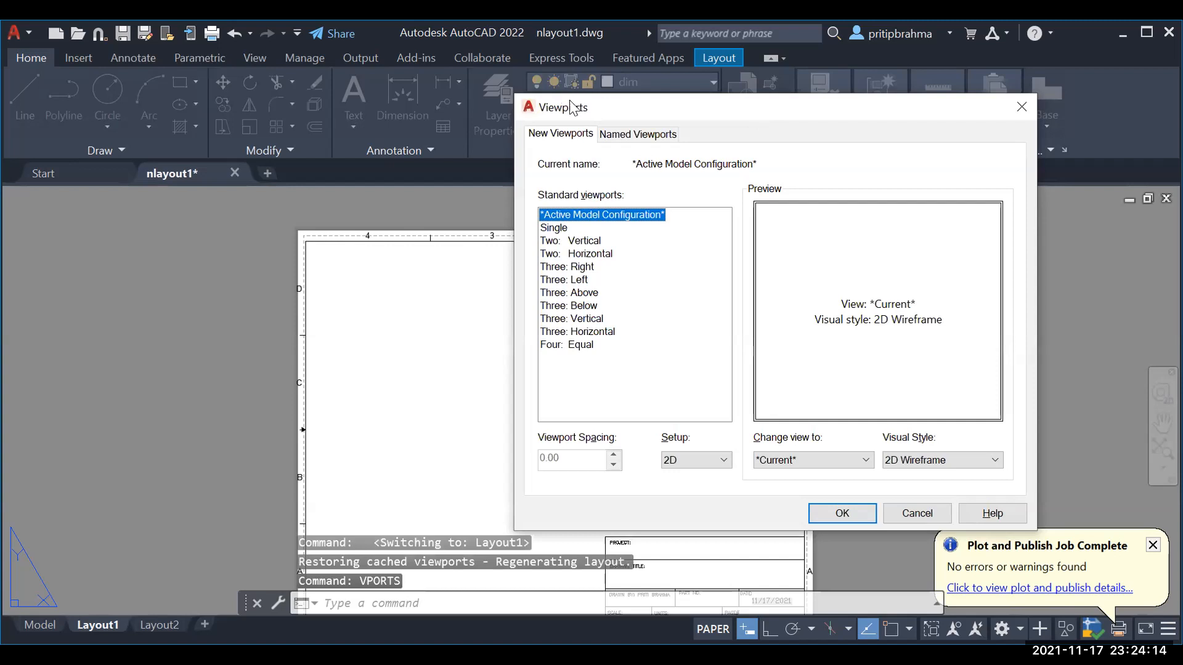
drag(569, 101, 447, 194)
drag(647, 203, 622, 141)
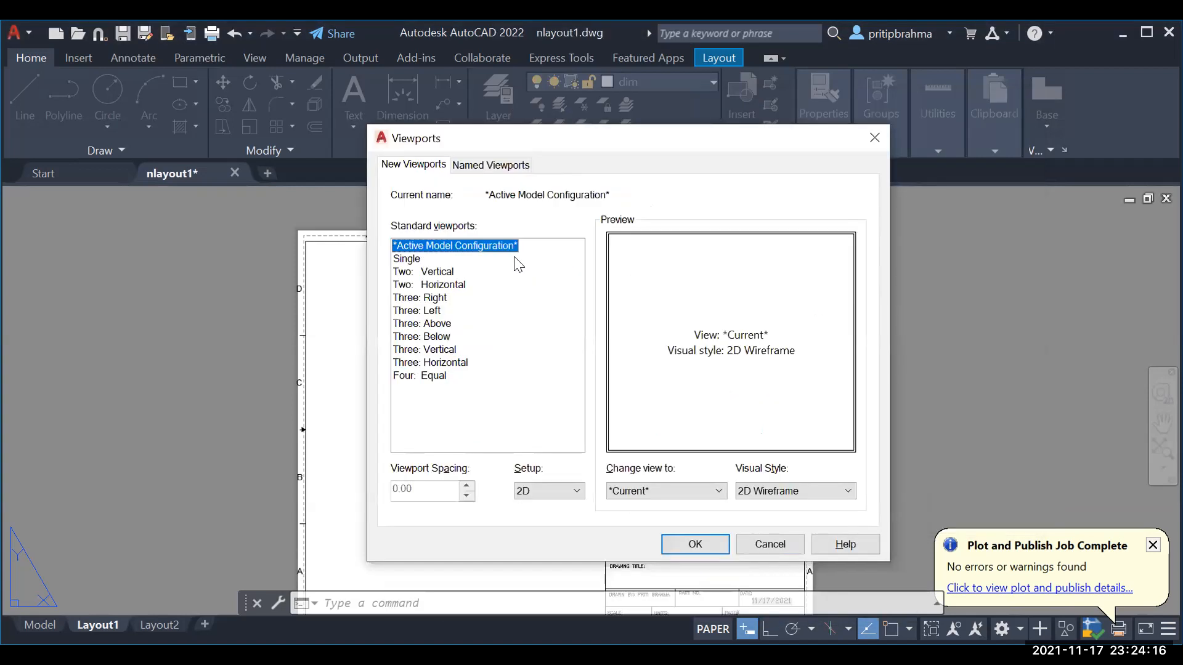
click(430, 273)
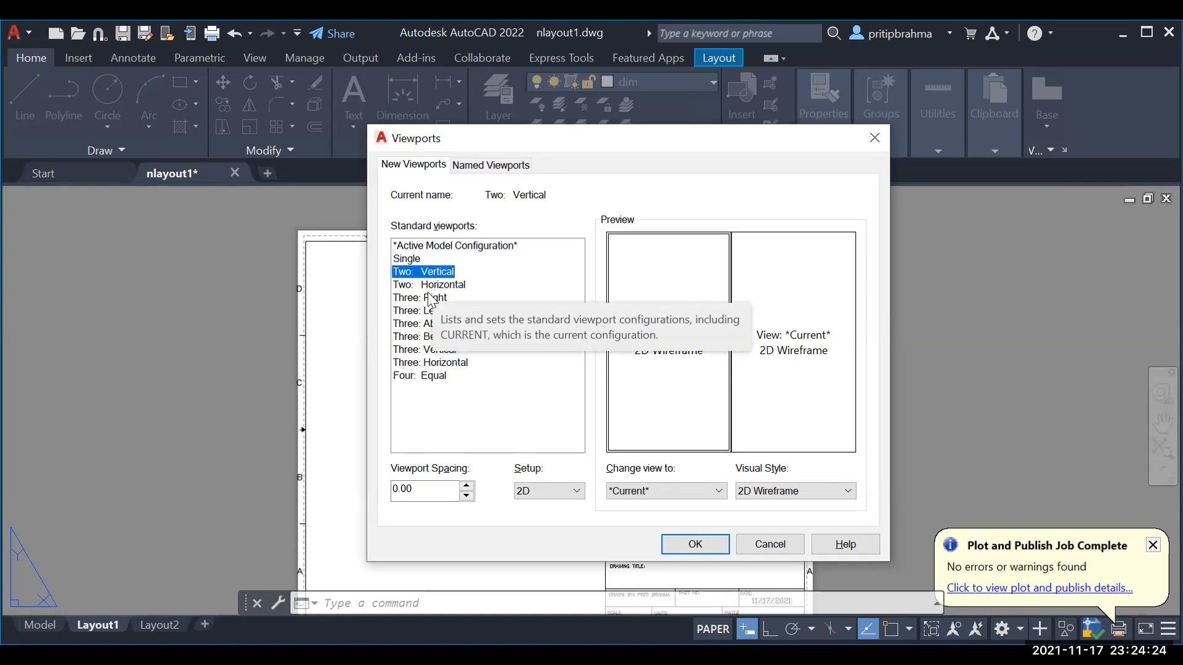
click(435, 287)
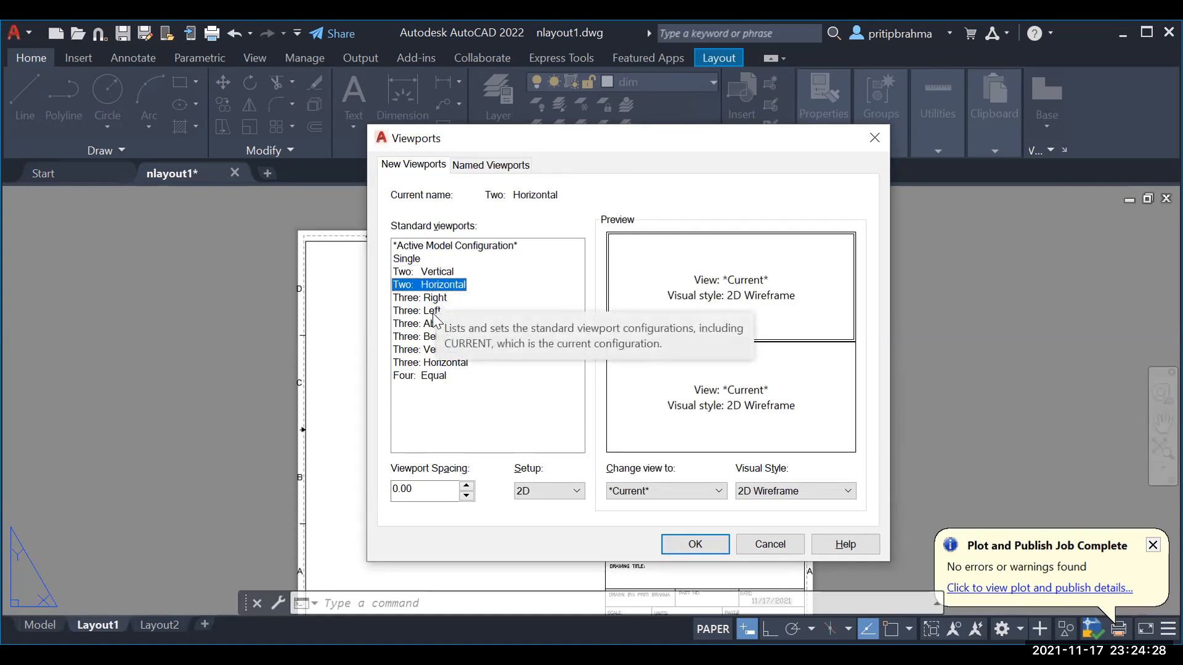
click(422, 377)
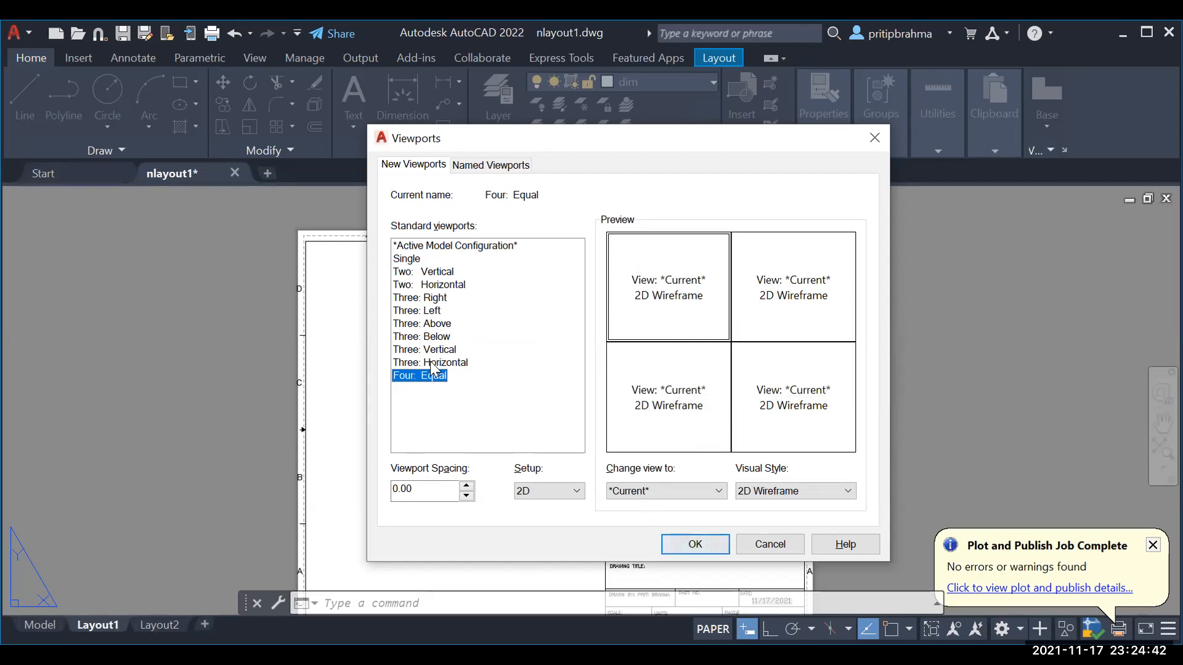
click(694, 542)
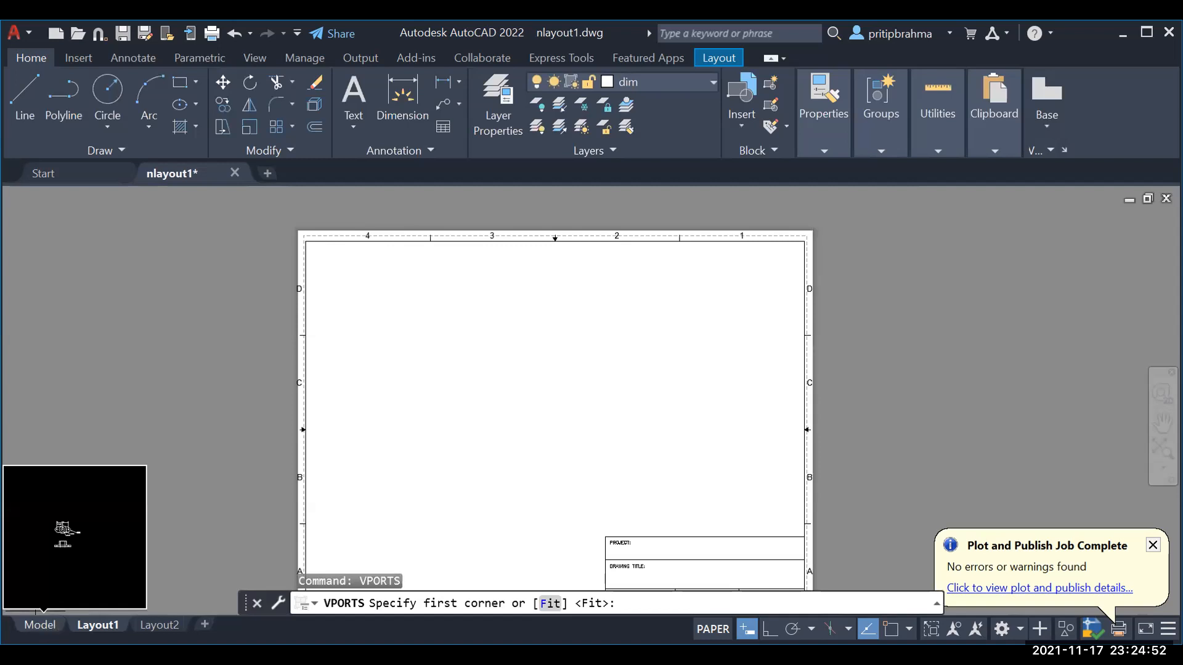
Step: Create four equal viewports spanning from the border's top-left corner to just above the title block
click(305, 241)
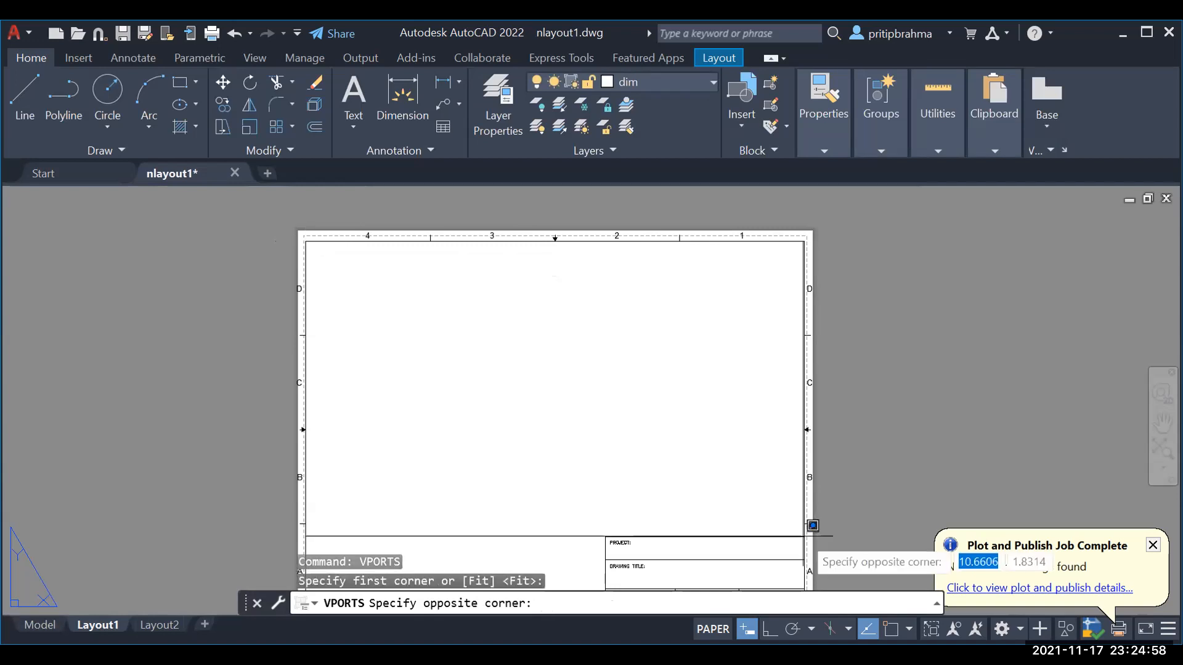
click(812, 525)
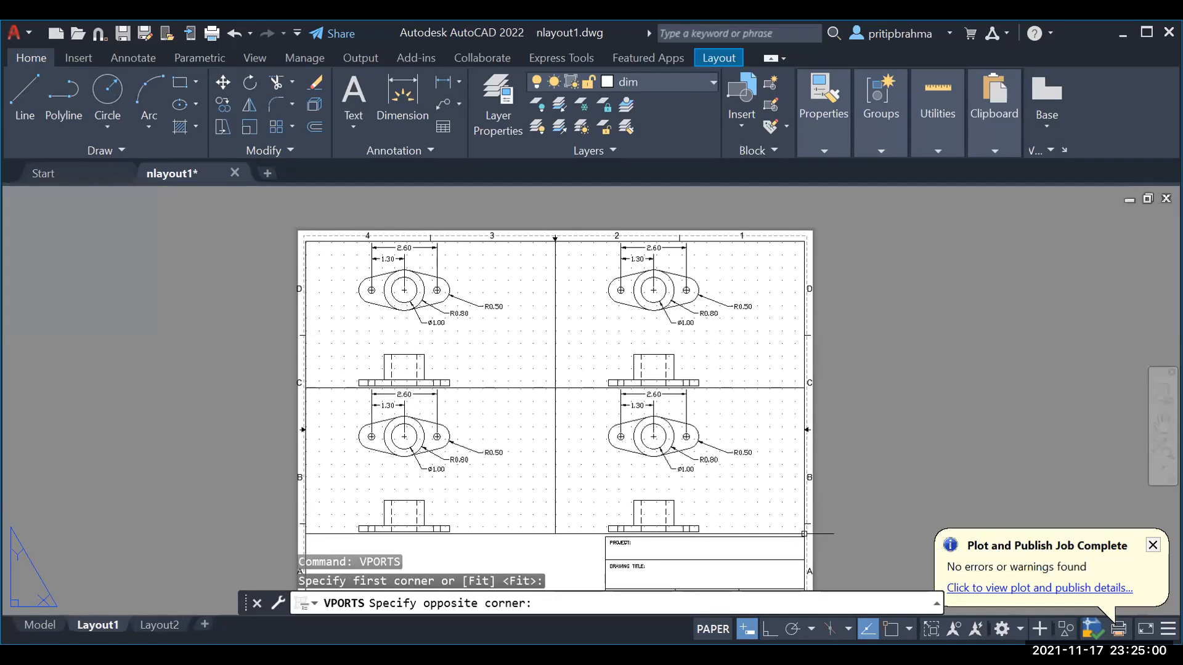
middle_drag(956, 411, 940, 387)
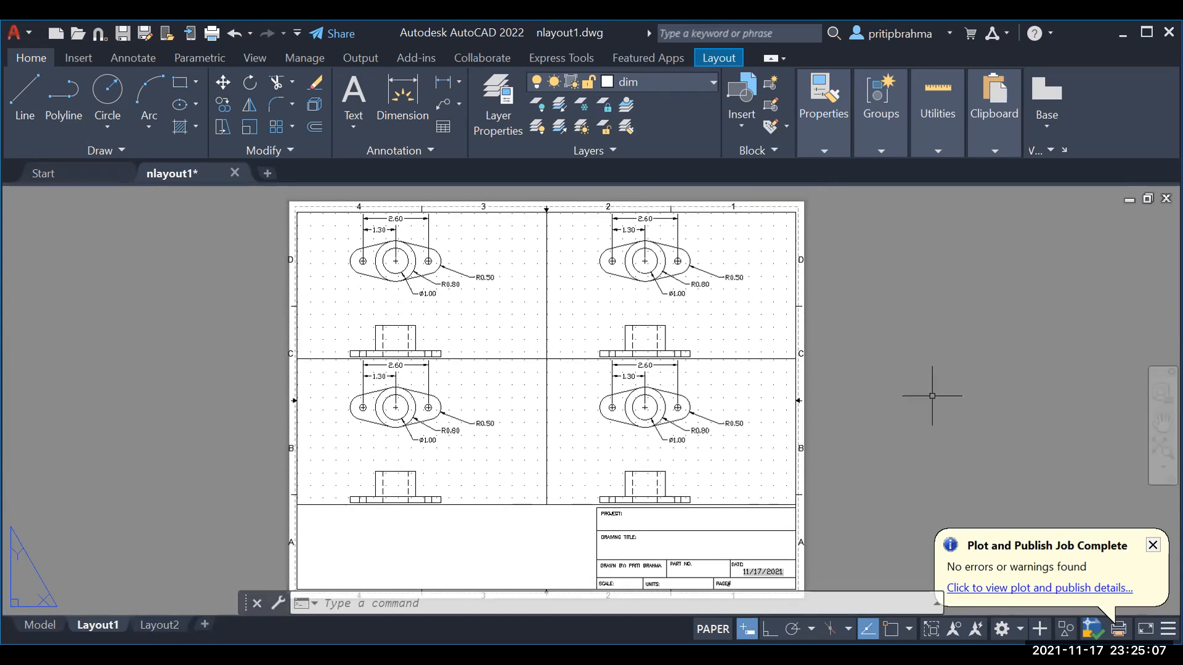
Step: Zoom and pan inside the top-left viewport until the whole dimensioned top view fits, at about 0.856 scale
click(519, 326)
double_click(524, 330)
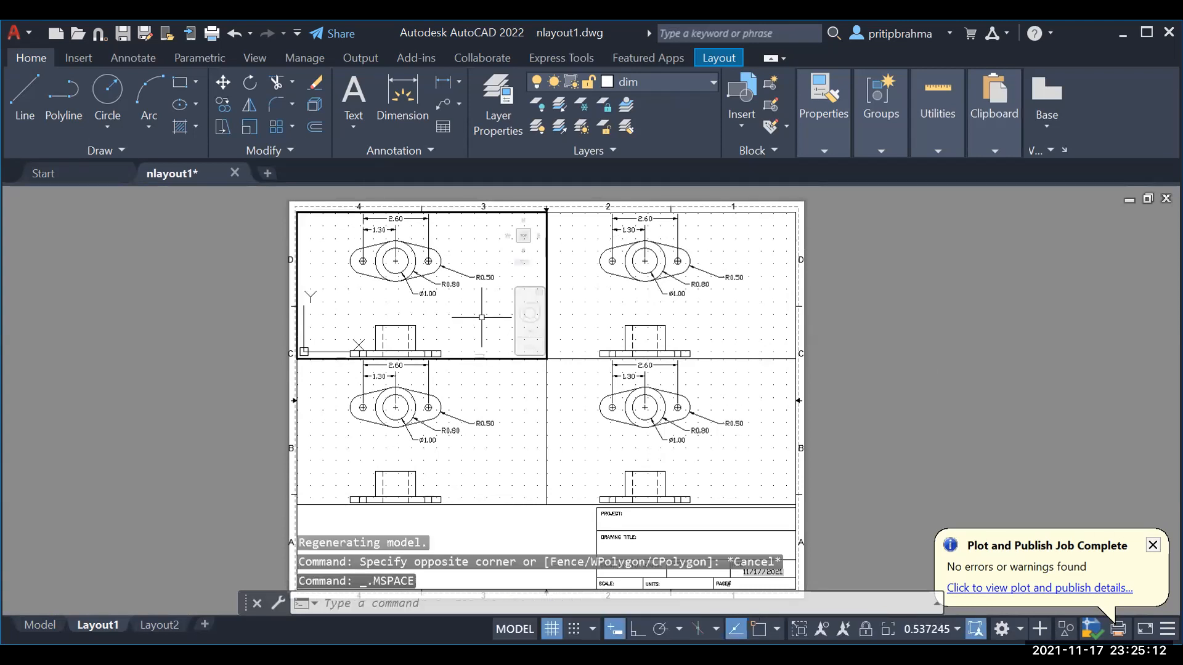
scroll(463, 309, up, 4)
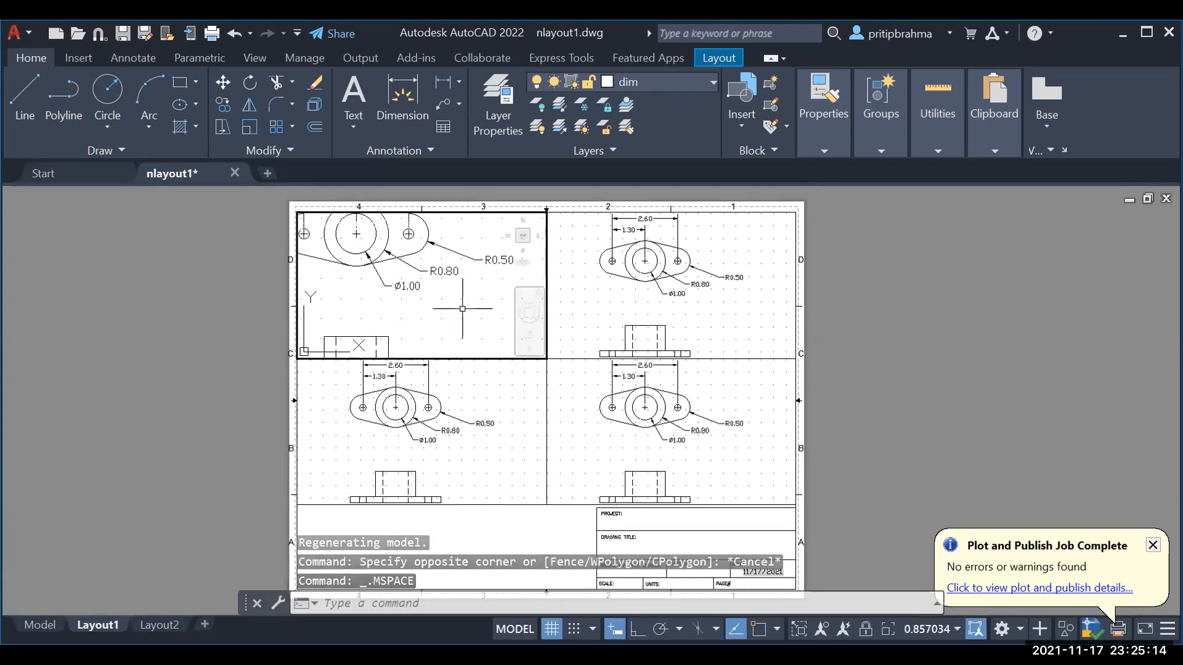
middle_drag(442, 303, 539, 362)
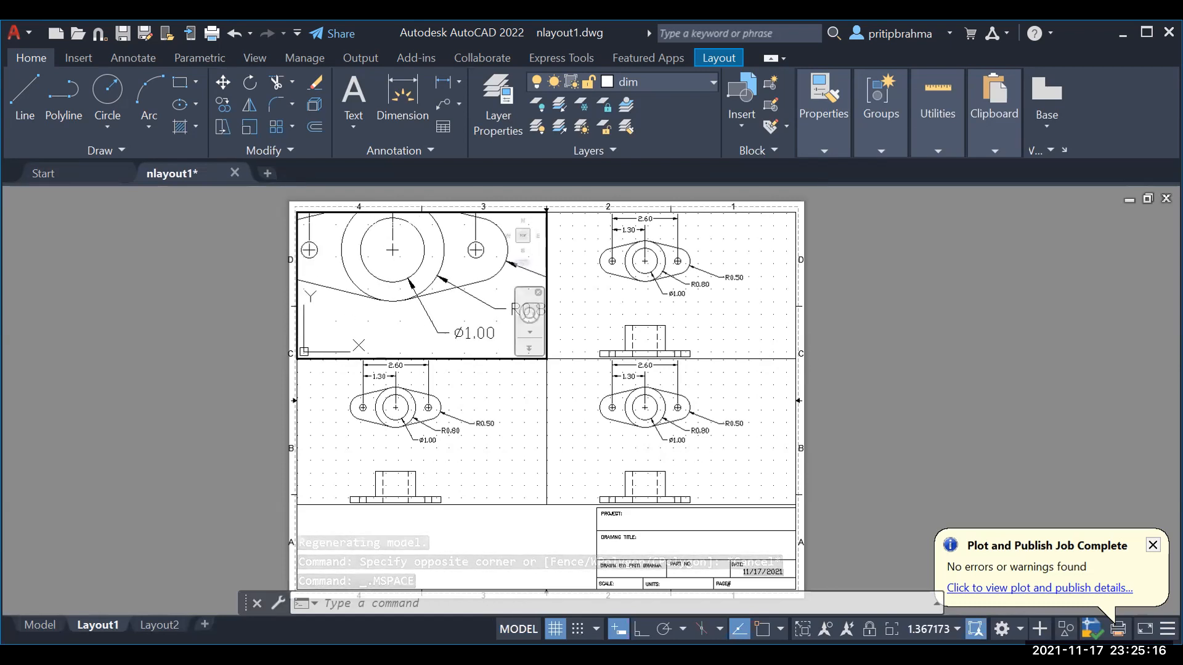
scroll(474, 327, down, 2)
middle_drag(458, 326, 423, 343)
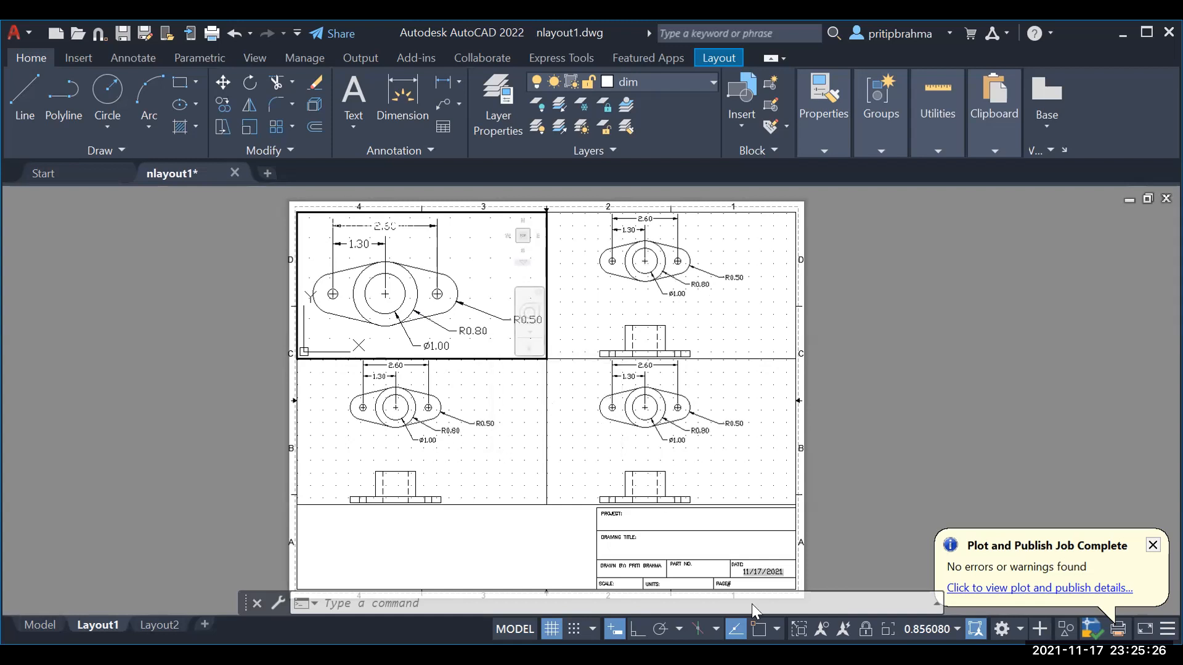
Step: Set the active top-left viewport's scale to 1:2 from the status-bar scale list
click(969, 632)
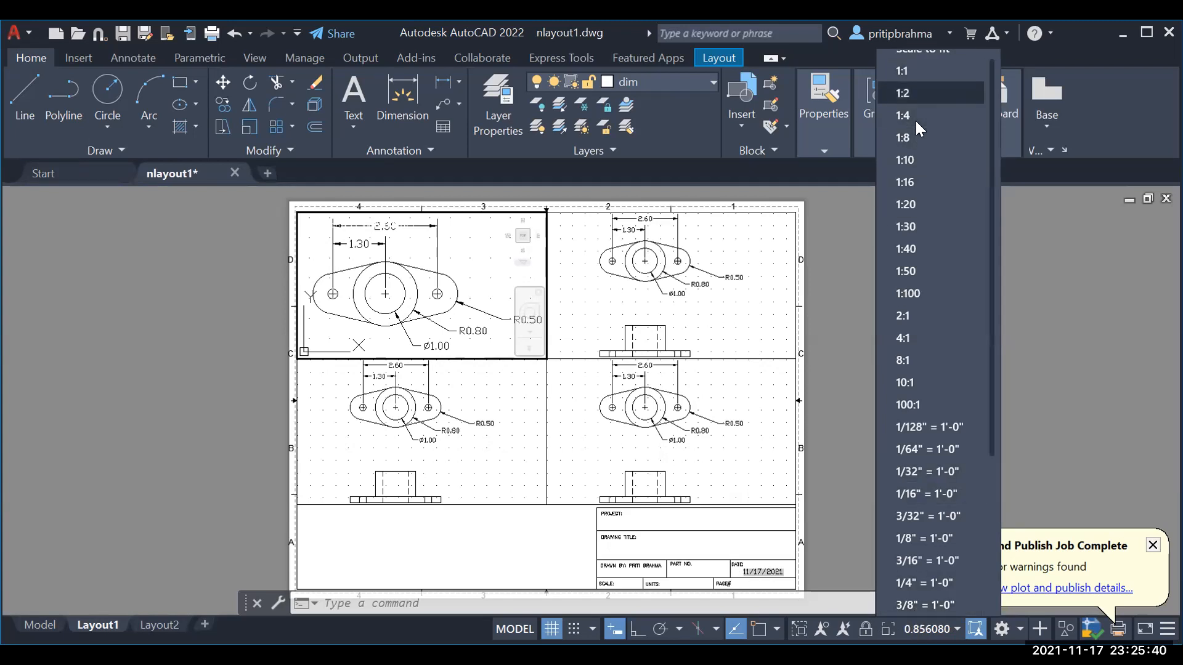
scroll(956, 289, up, 1)
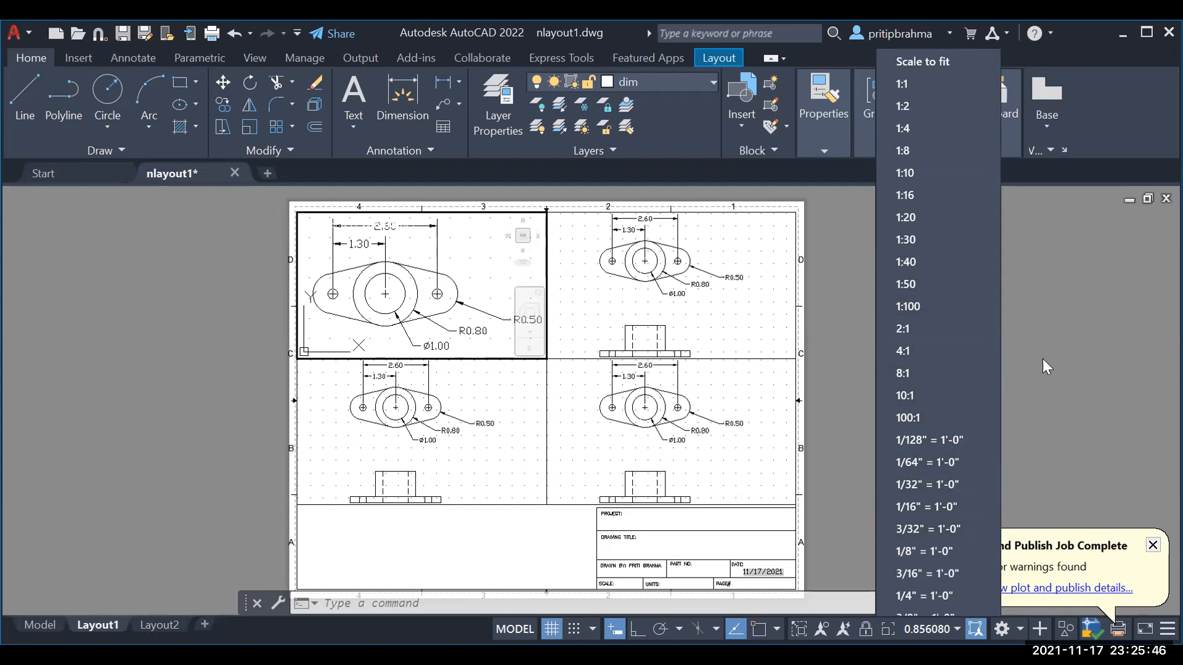
click(946, 121)
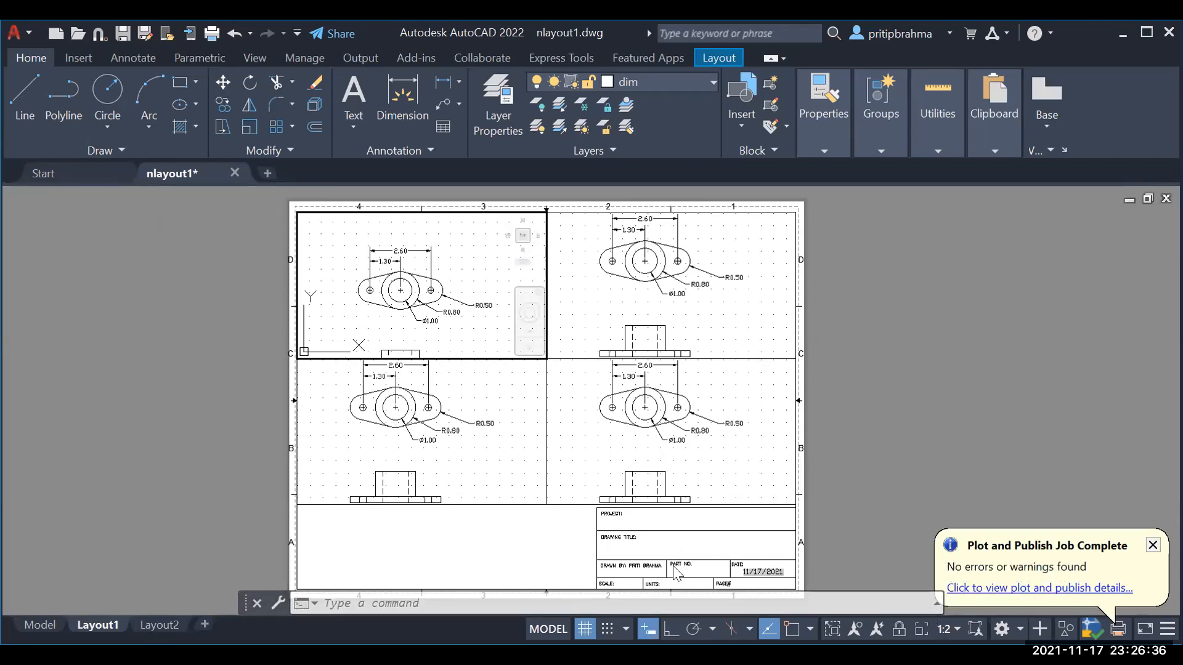
Step: Activate the lower-left viewport and set its scale to 1:2
click(479, 459)
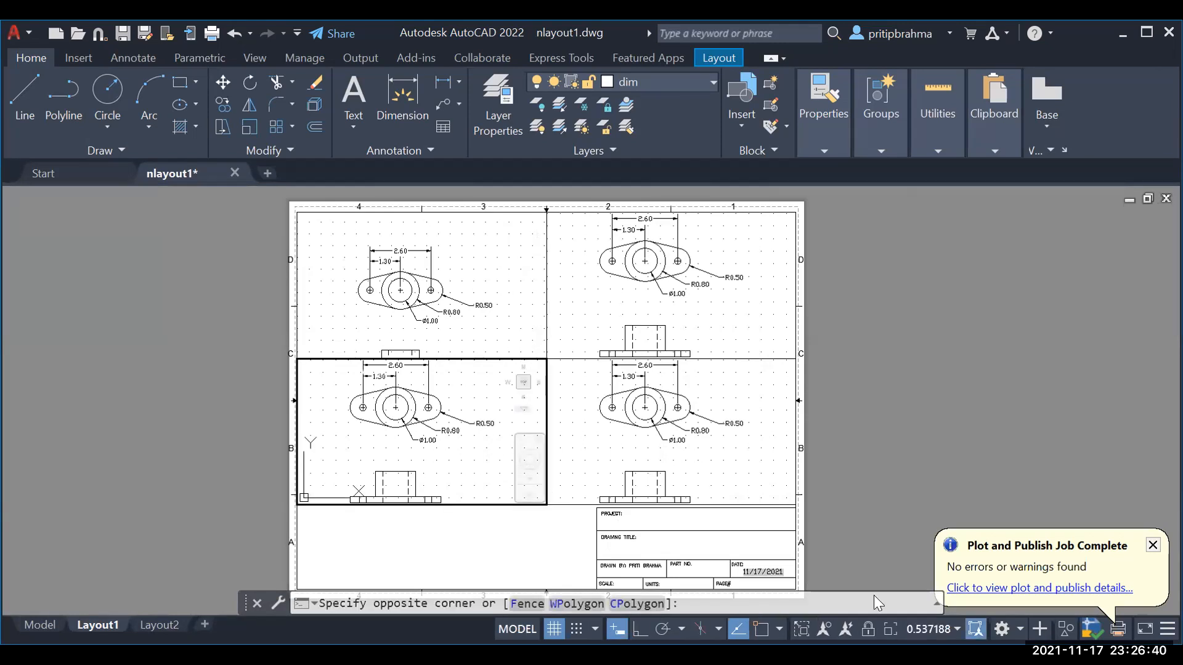
click(957, 629)
click(901, 117)
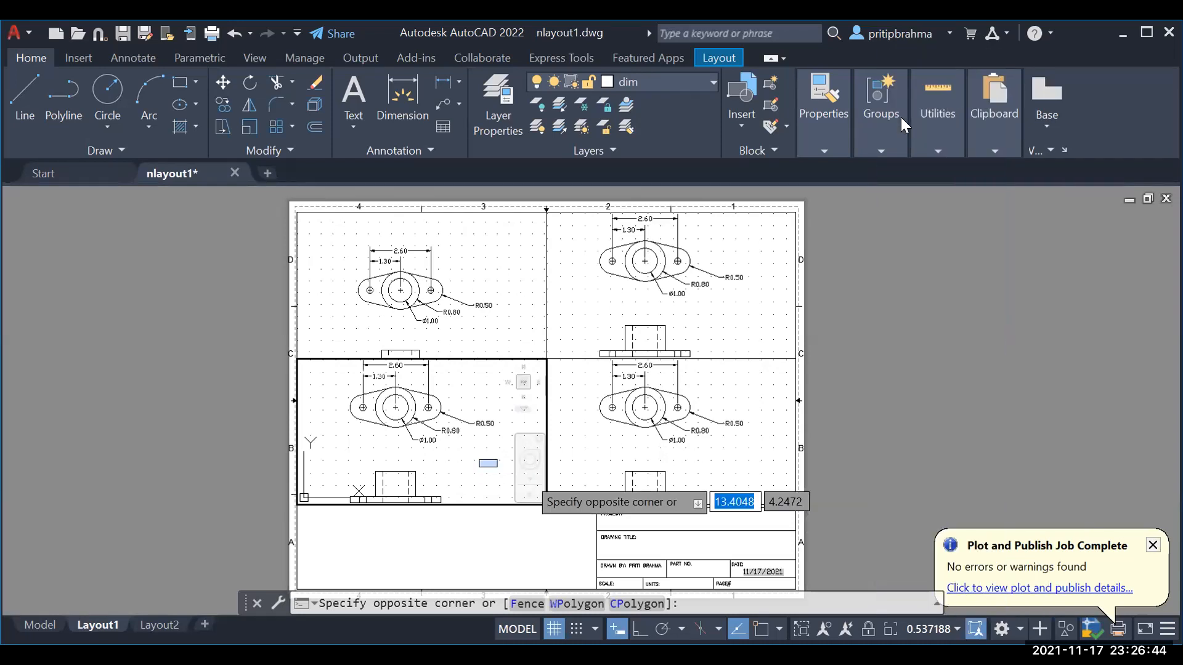
key(Escape)
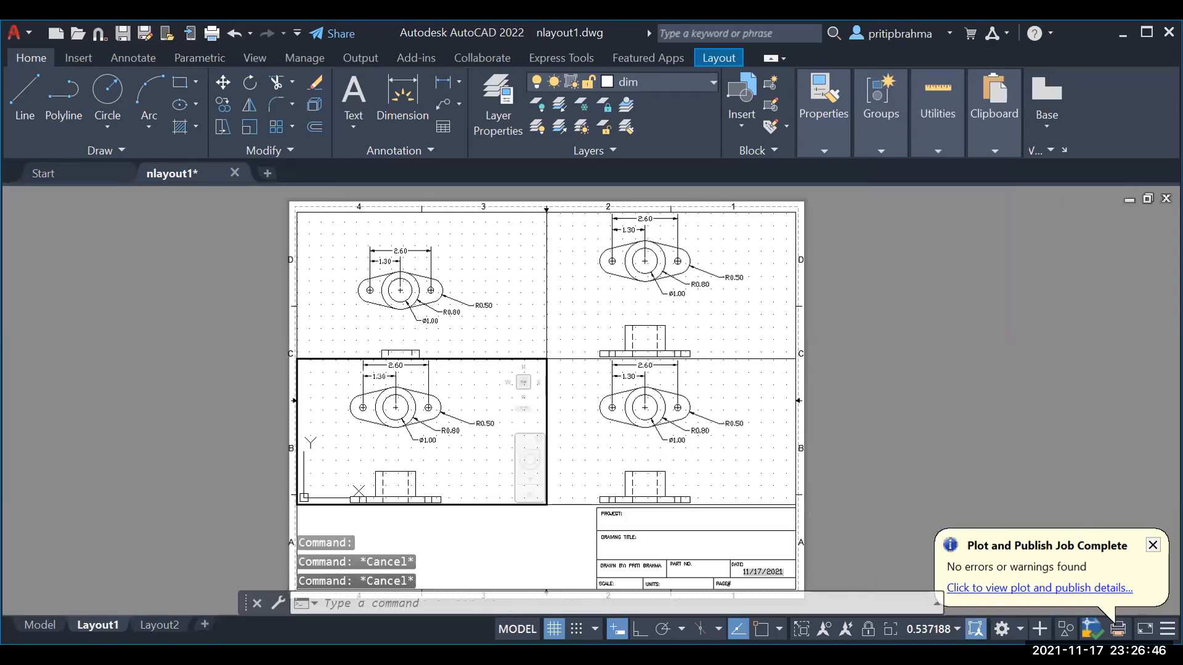
click(955, 628)
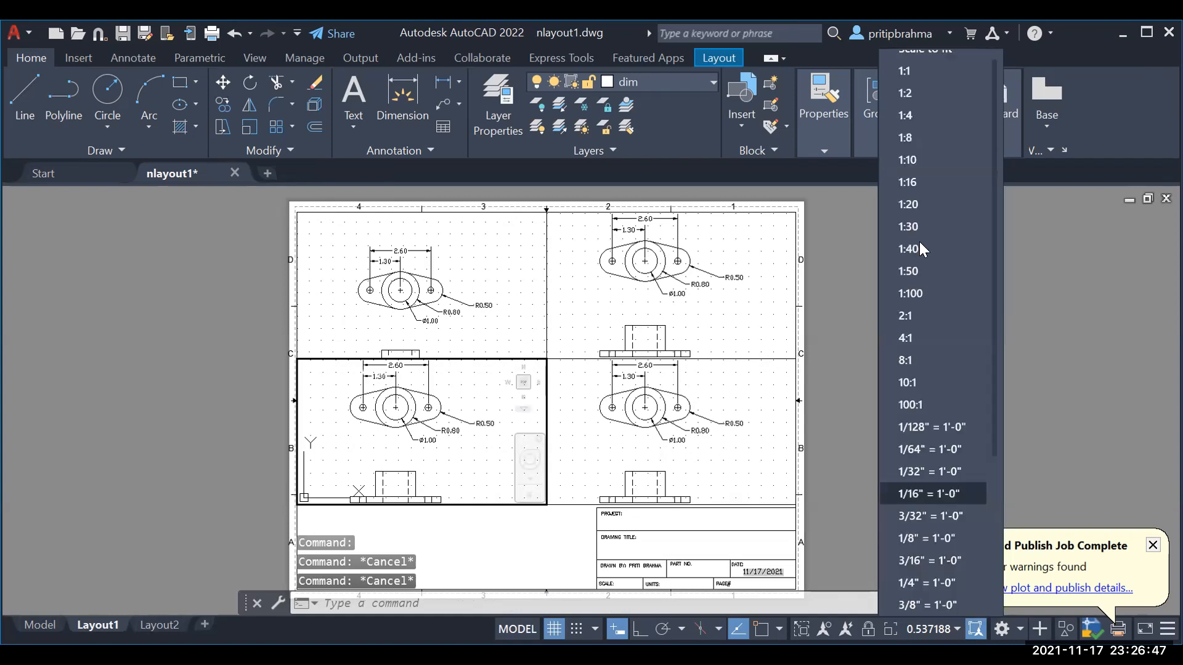
click(900, 117)
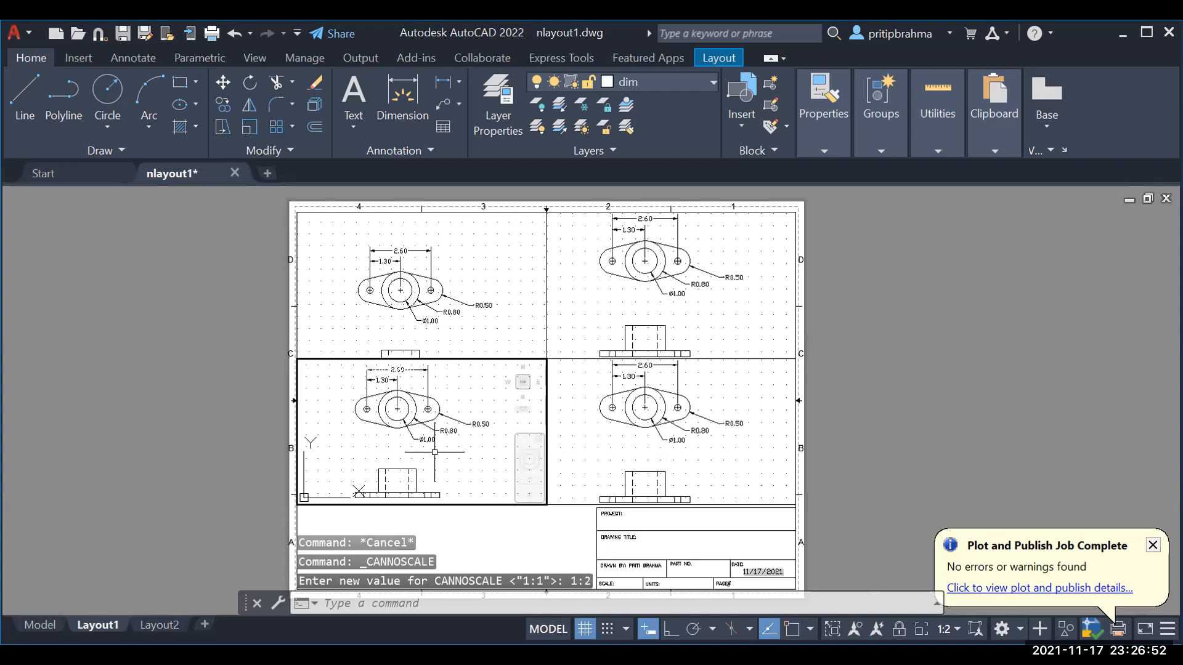
Step: Pan the top view down-right within the top-left viewport, keeping its 1:2 scale
click(488, 267)
click(486, 265)
drag(486, 266, 487, 281)
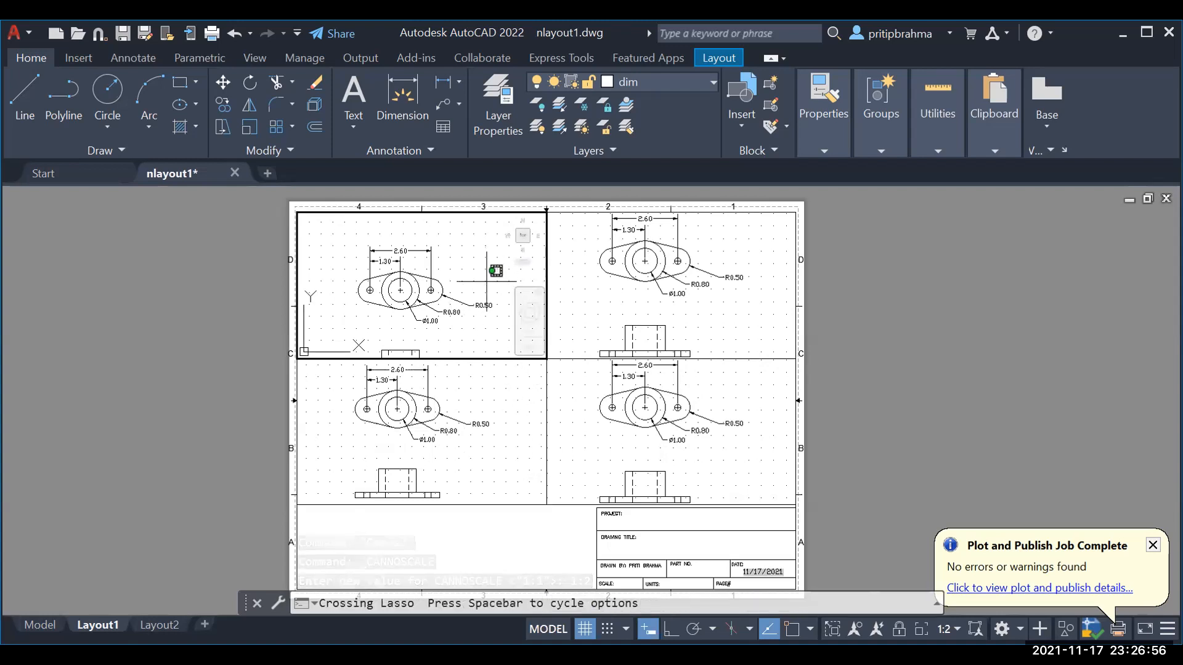
click(487, 282)
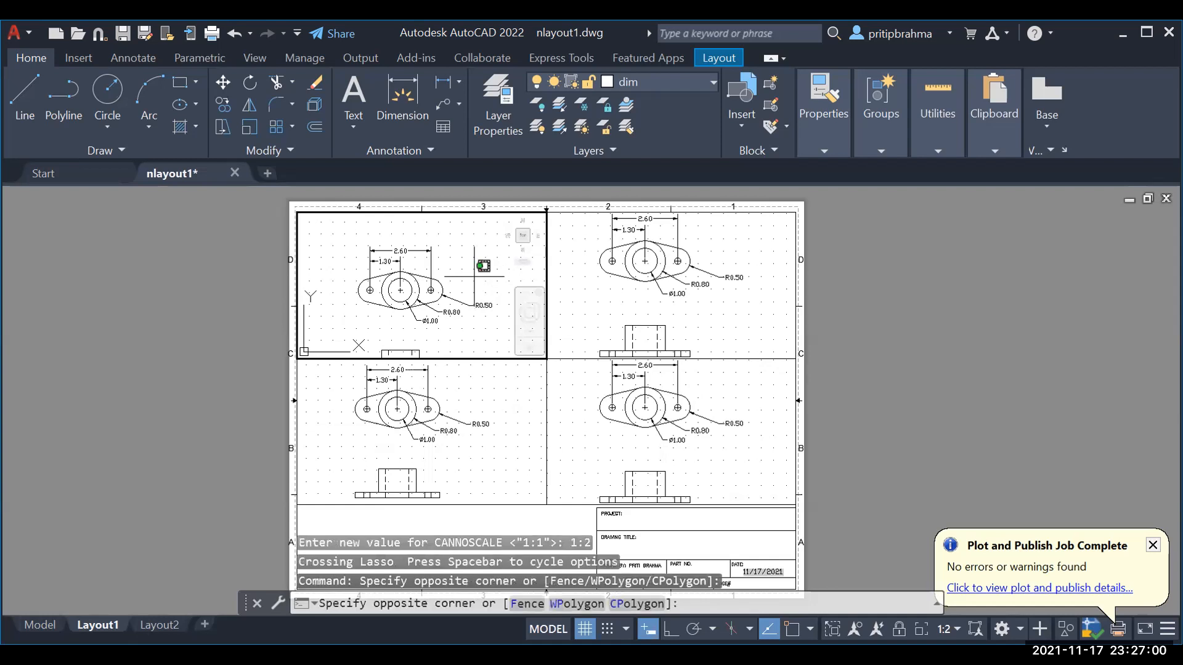
click(475, 276)
click(474, 277)
drag(475, 276, 476, 282)
middle_drag(474, 277, 478, 293)
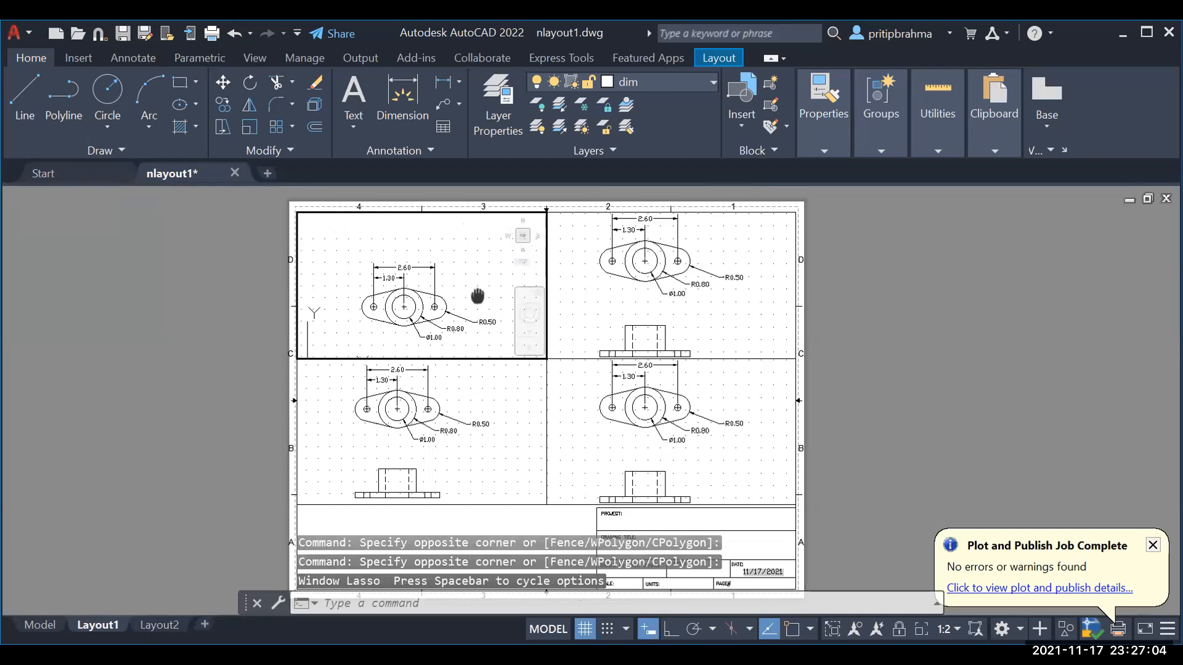
click(955, 628)
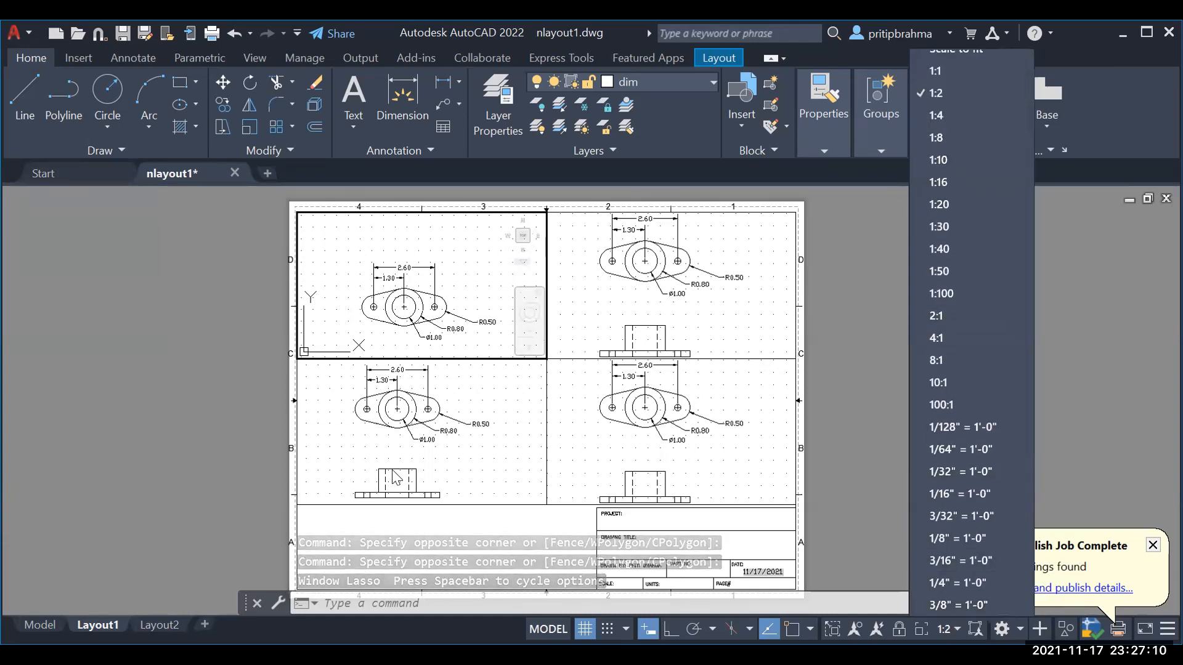
click(477, 470)
Step: Pan the lower-left viewport so only the part's front view is visible
click(474, 458)
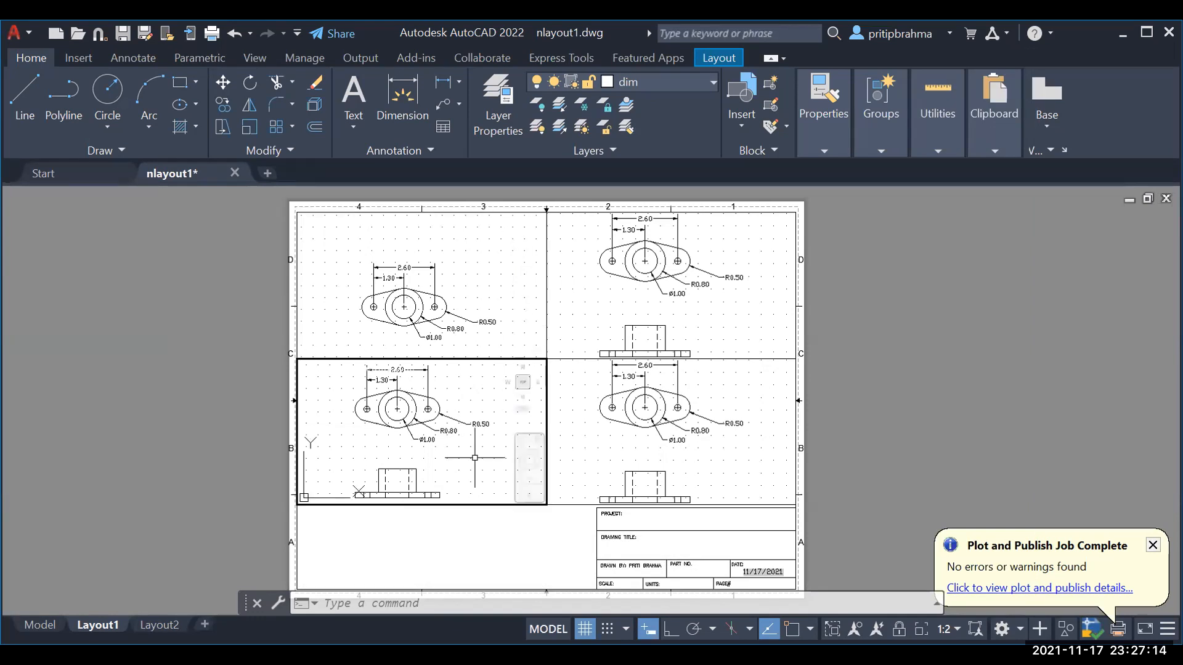
click(475, 457)
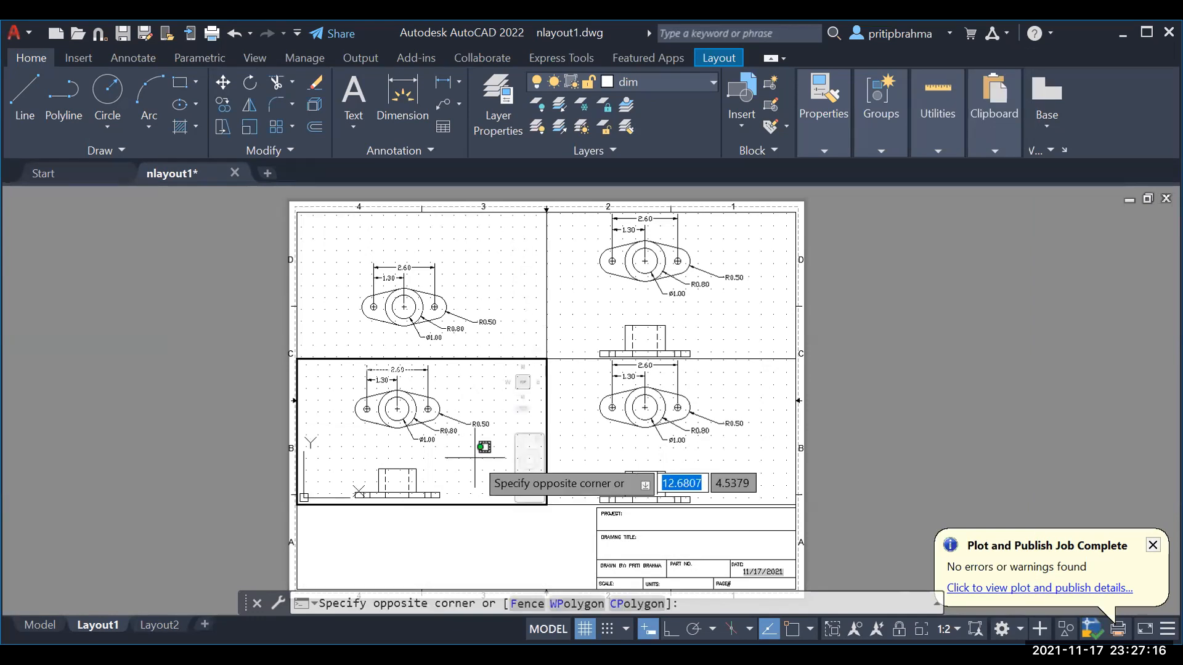
middle_drag(475, 458, 481, 374)
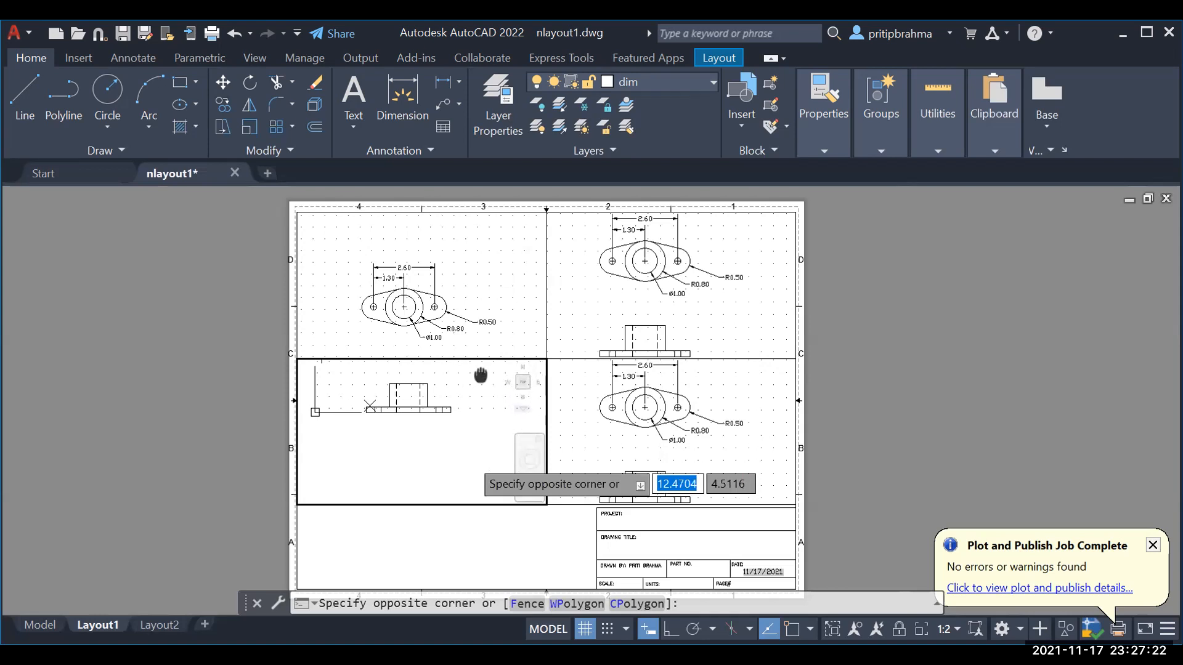
key(Escape)
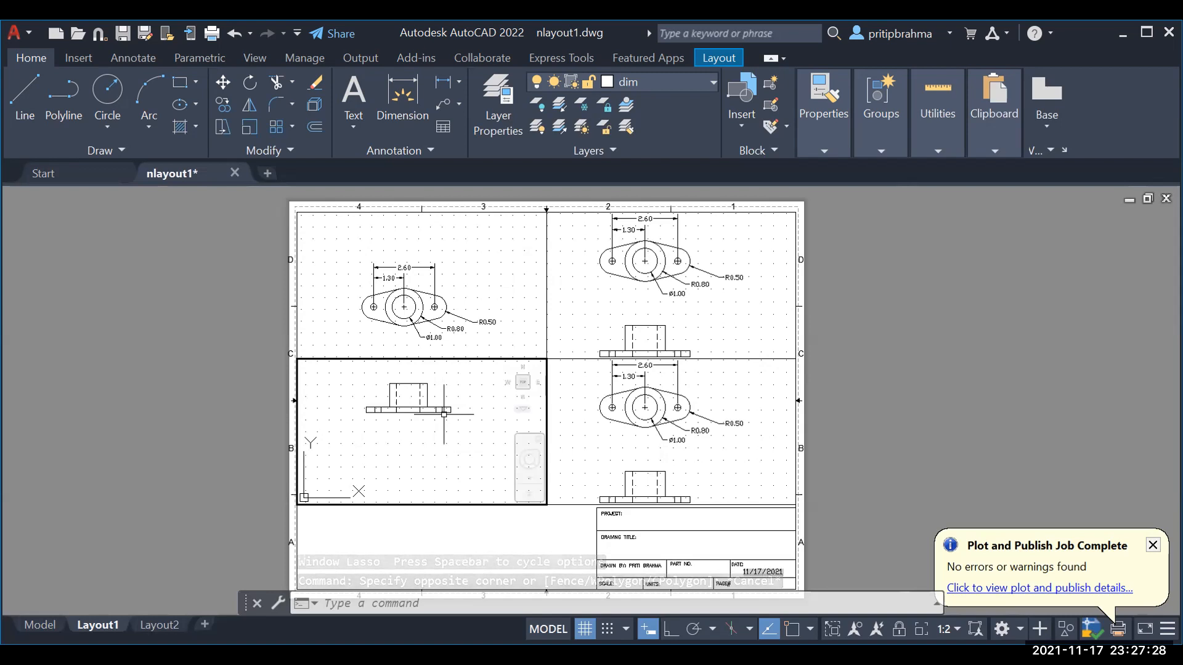
middle_drag(412, 440, 412, 441)
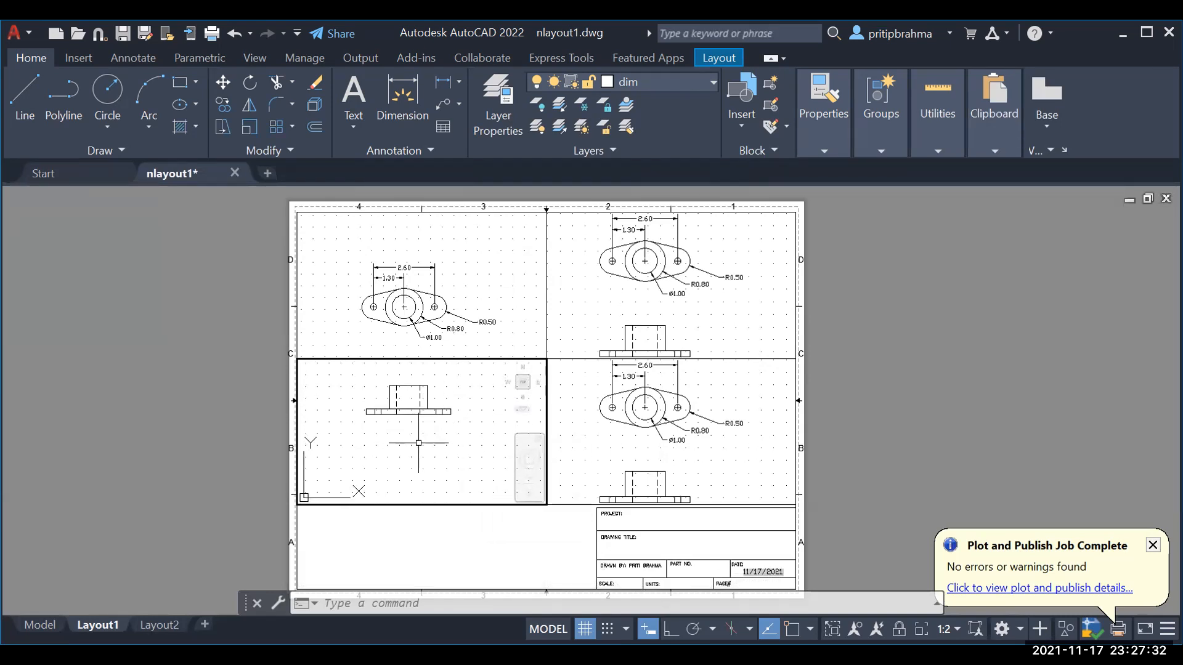
Step: Cancel pending selections and close the Plot and Publish Job Complete notification
click(714, 500)
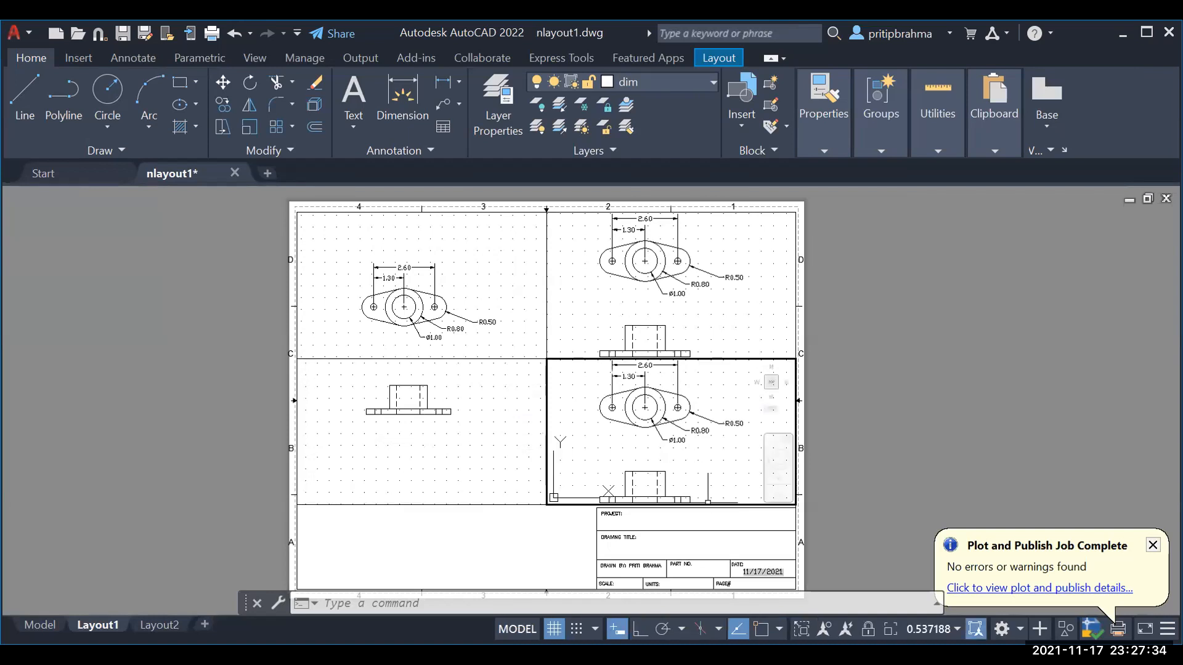
click(717, 493)
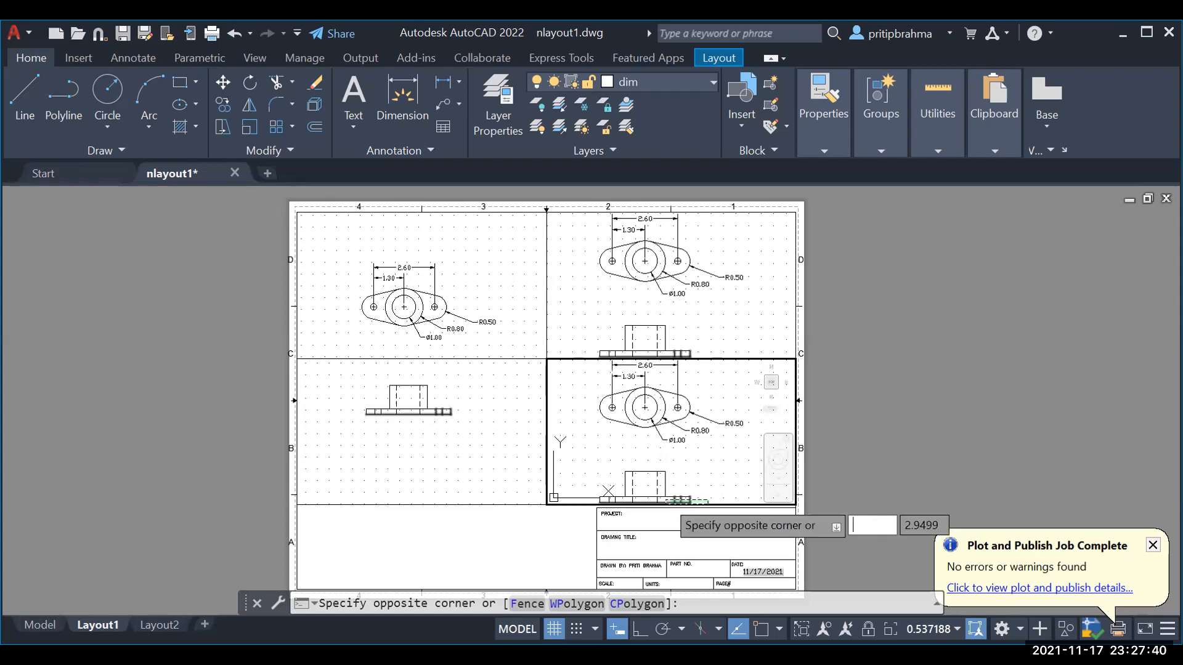
key(Escape)
key(Escape)
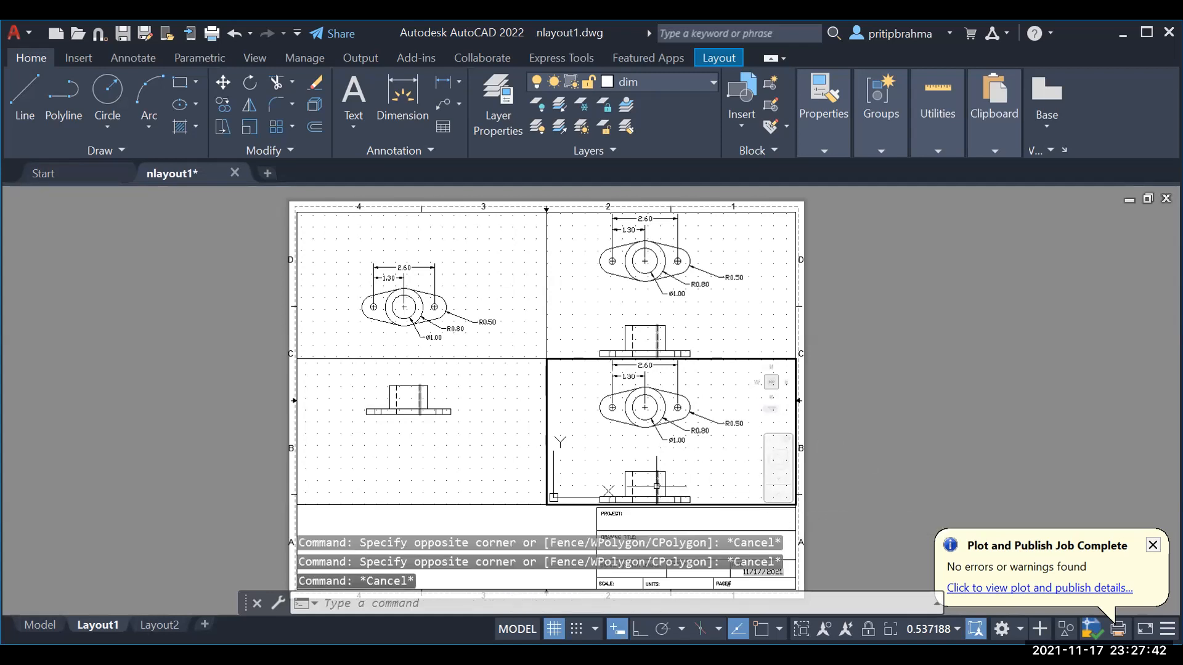
key(Escape)
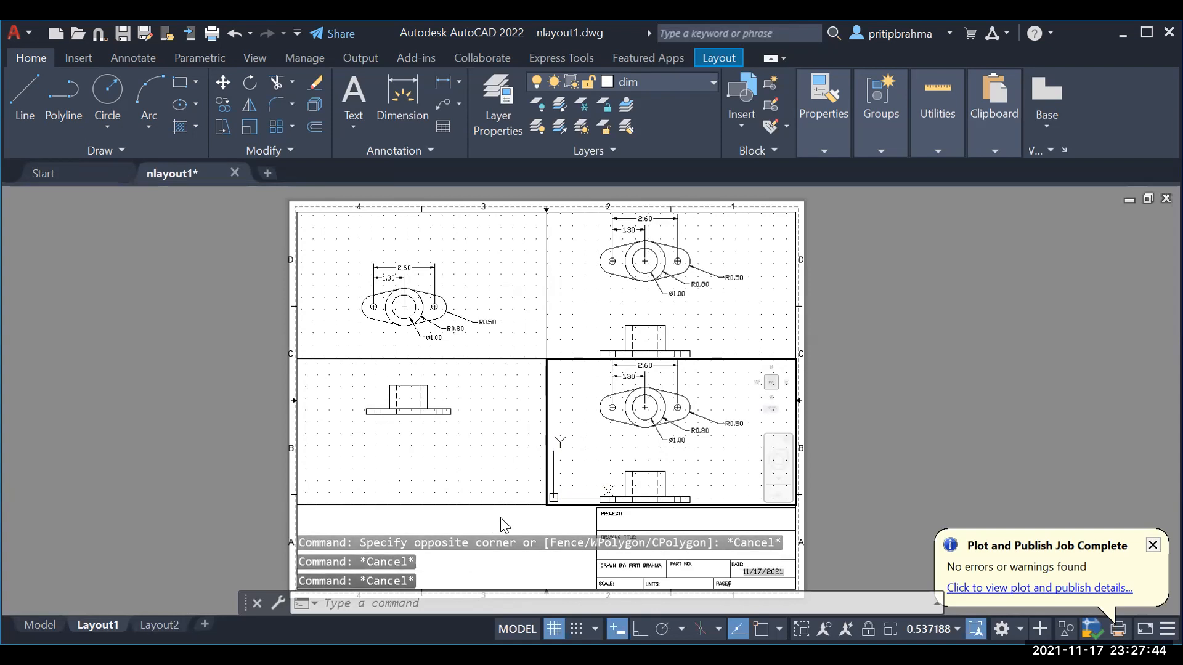
key(Escape)
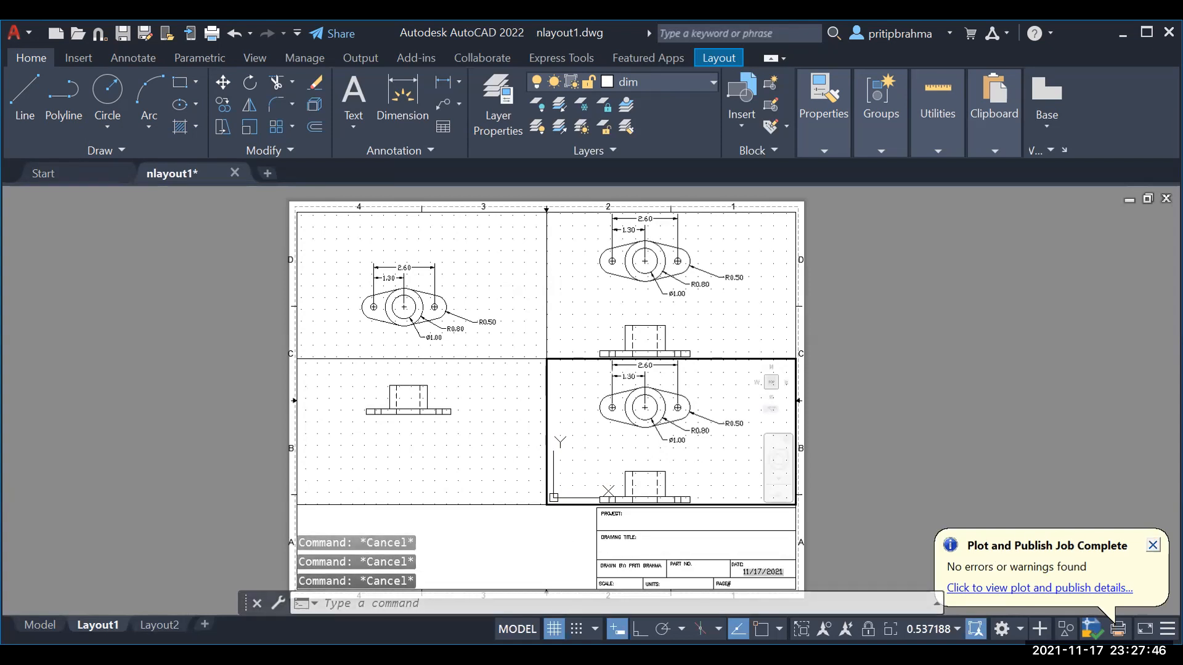
click(1153, 546)
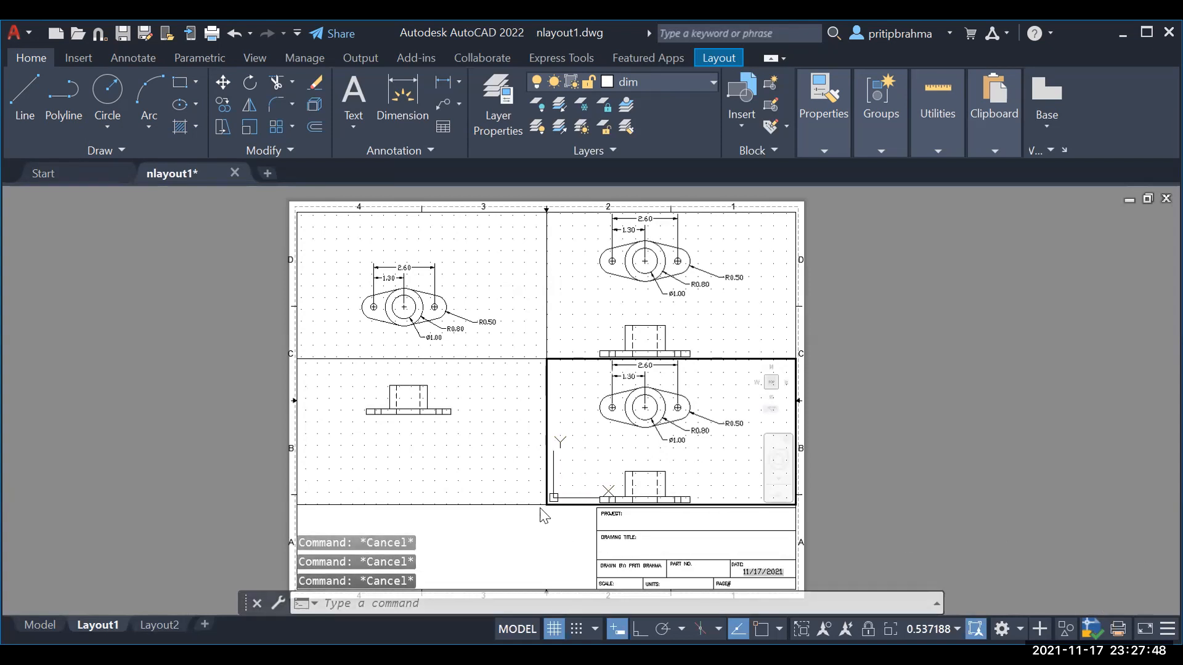
Step: Switch between viewports, leaving the upper-right viewport active
click(456, 463)
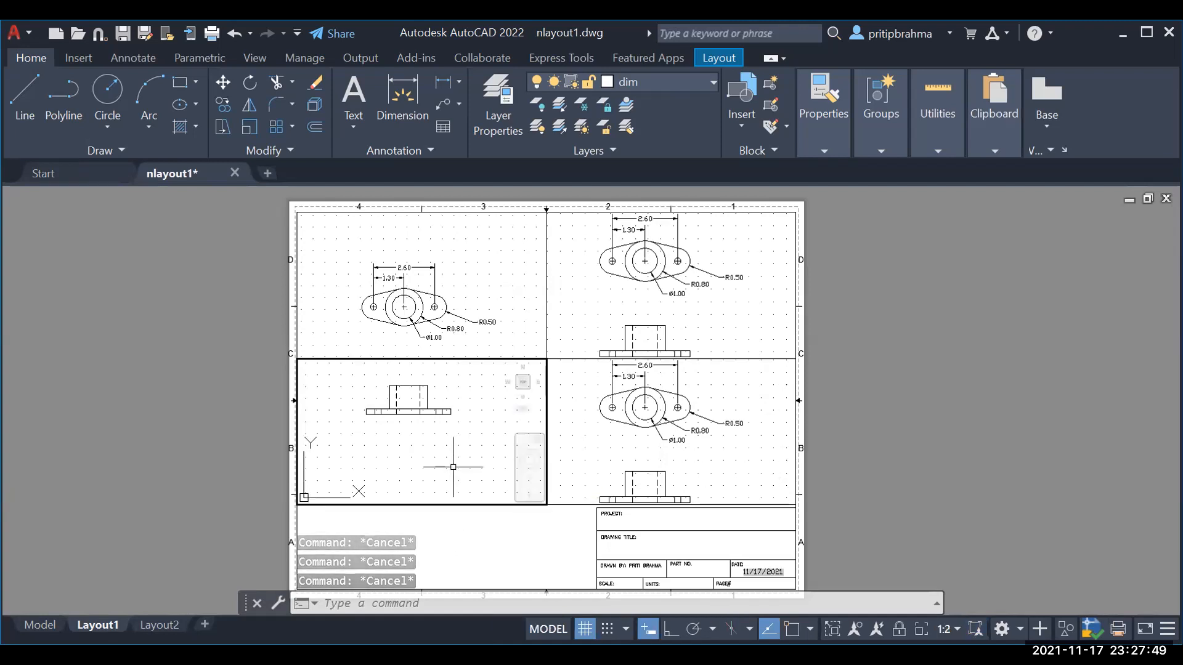
click(599, 473)
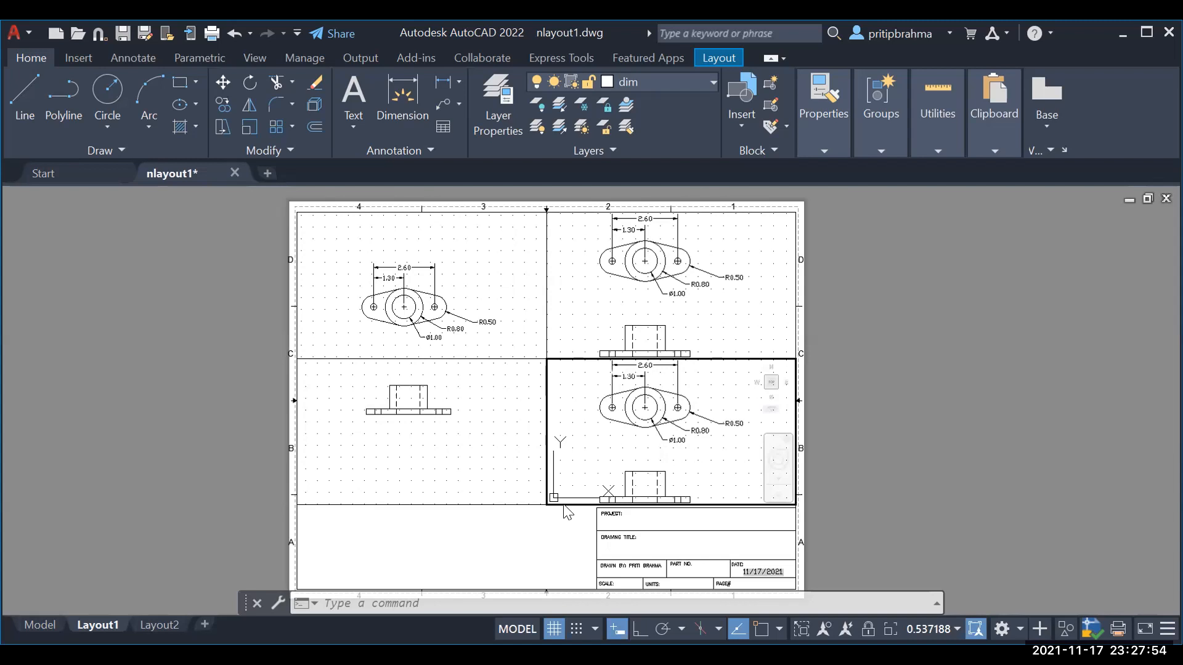
click(586, 261)
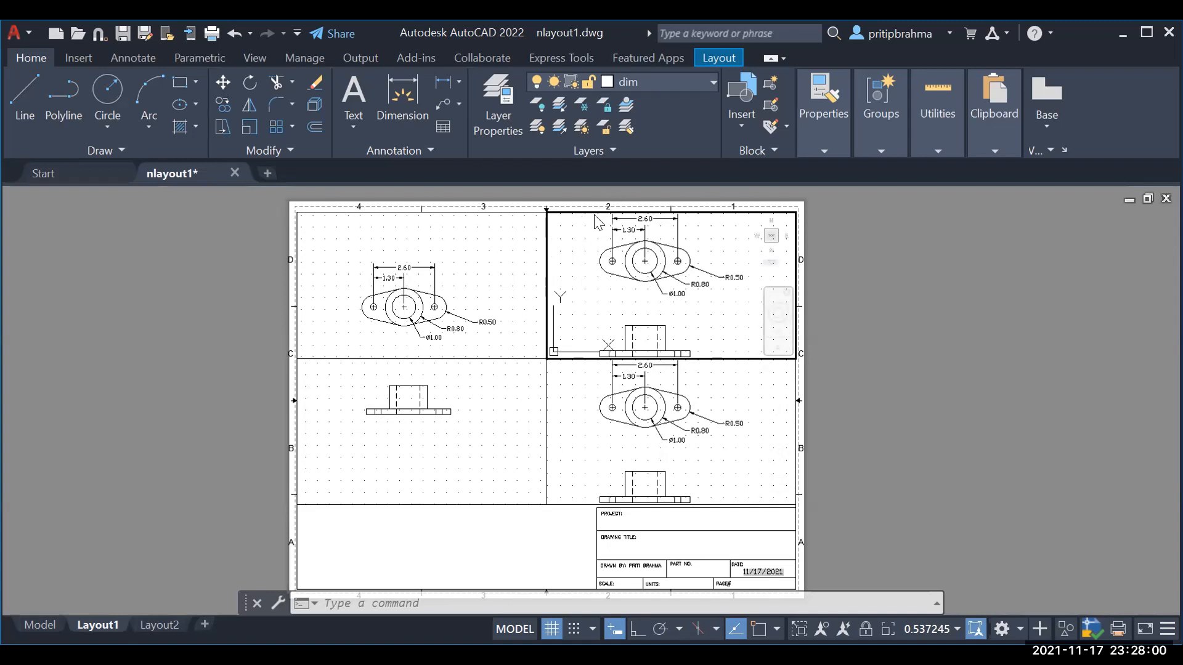
Step: Delete the upper-right and lower-right viewports, keeping only the two left-side ones
double_click(590, 214)
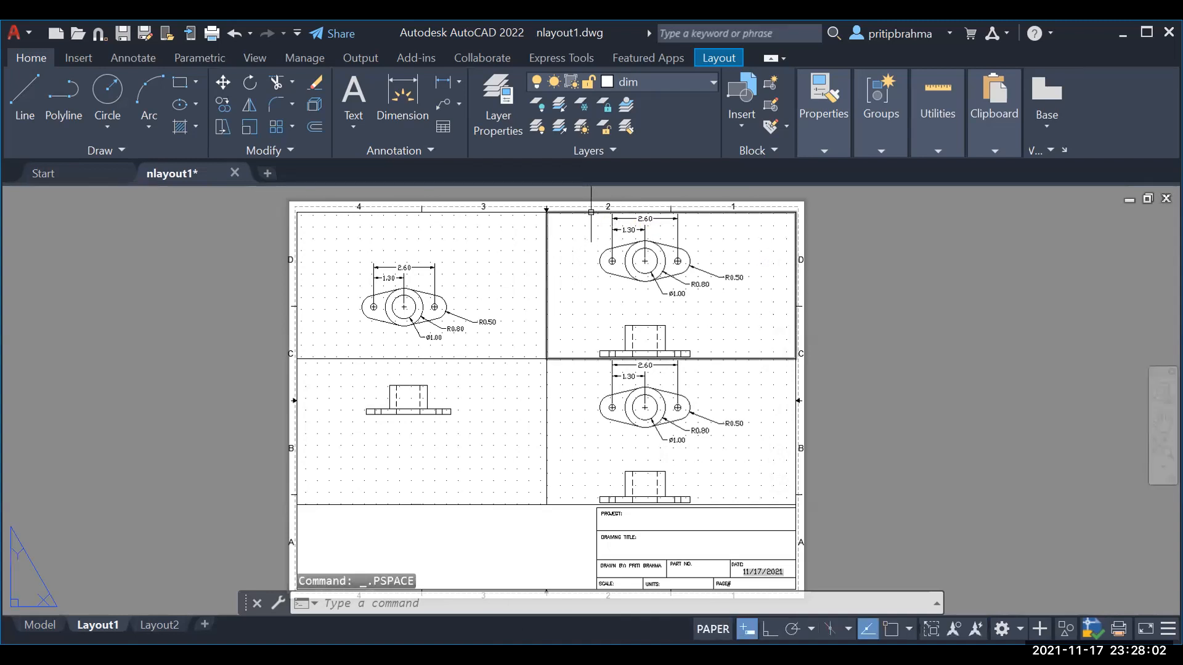
click(591, 213)
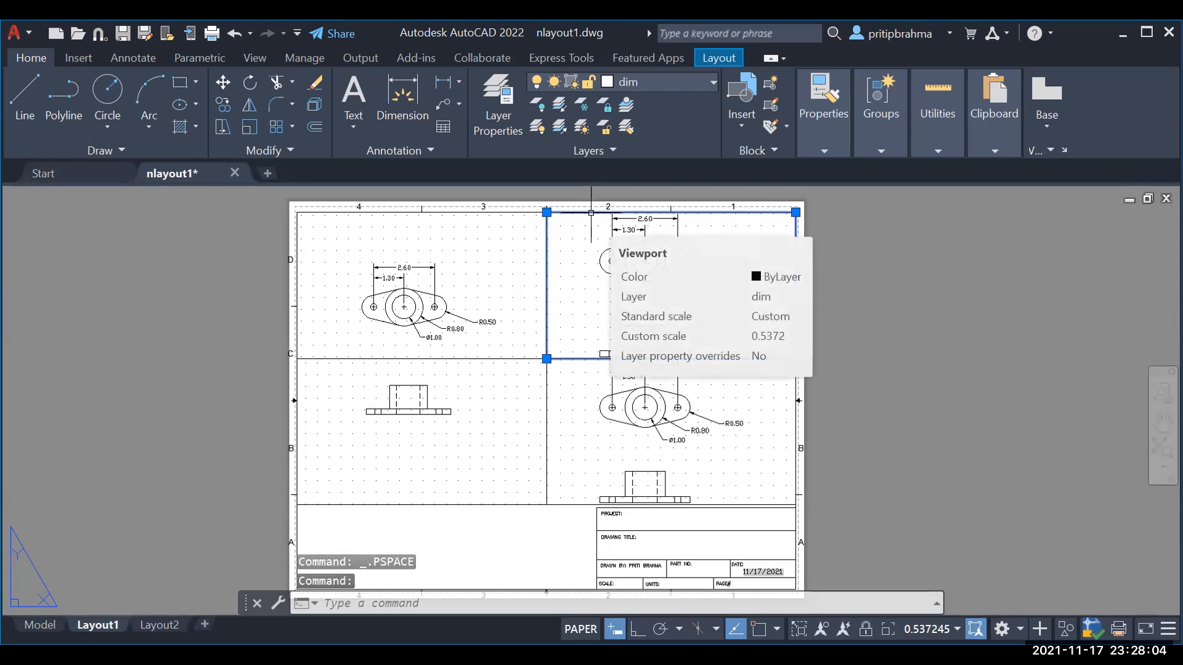
key(Delete)
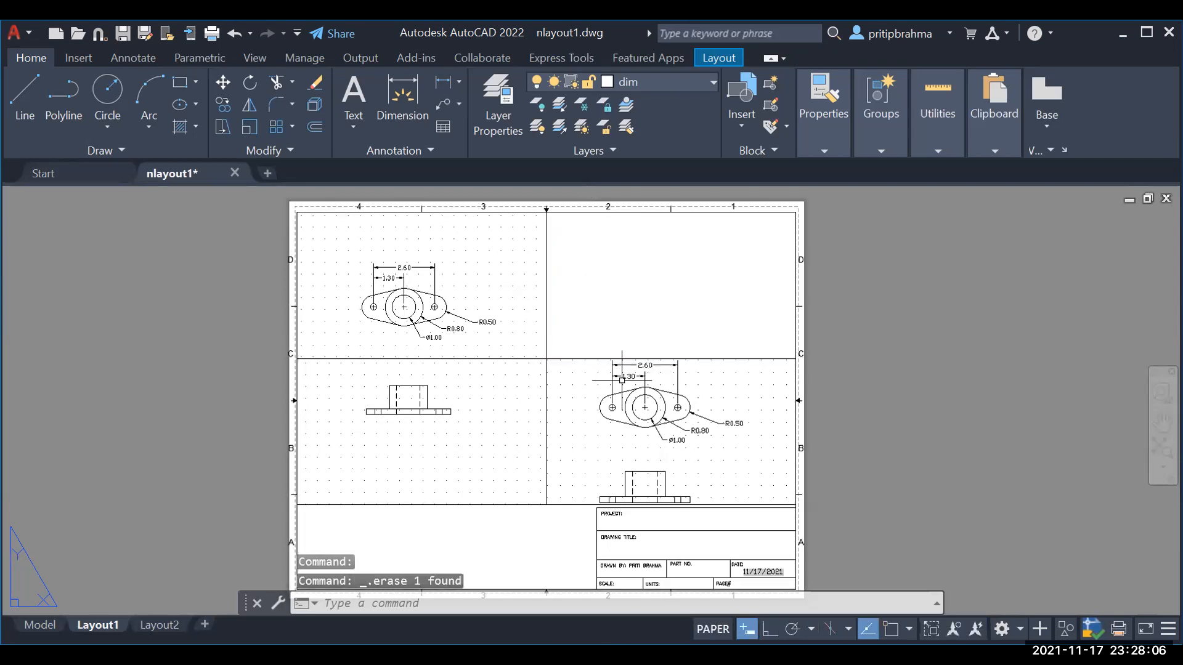
click(577, 359)
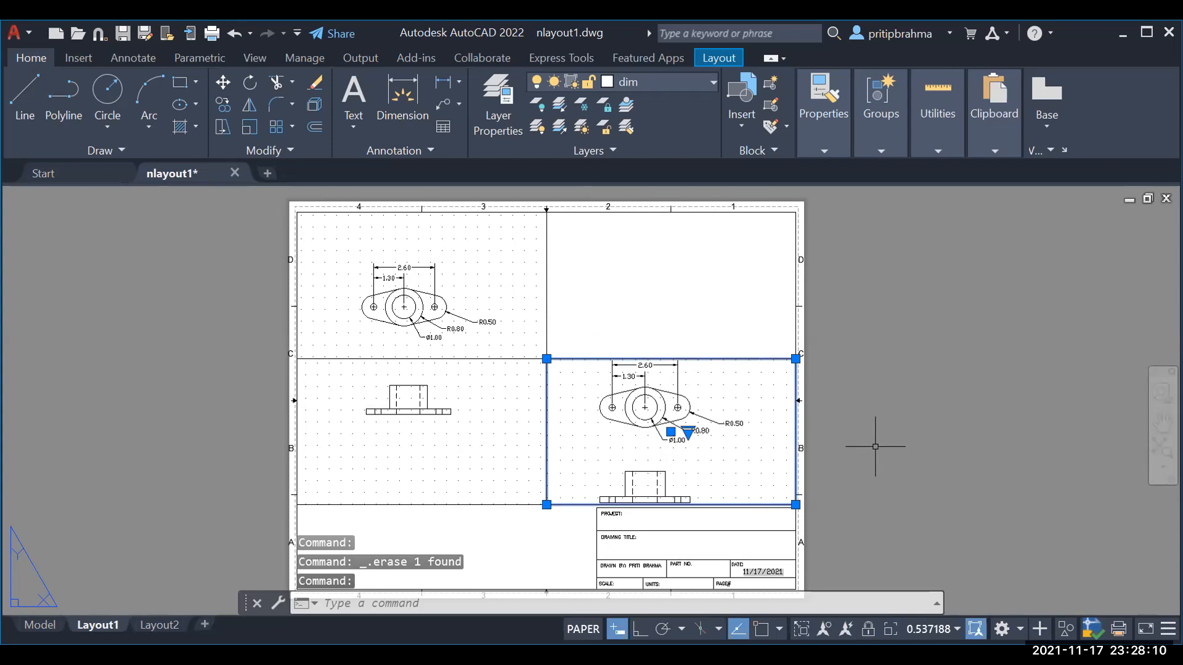
key(Delete)
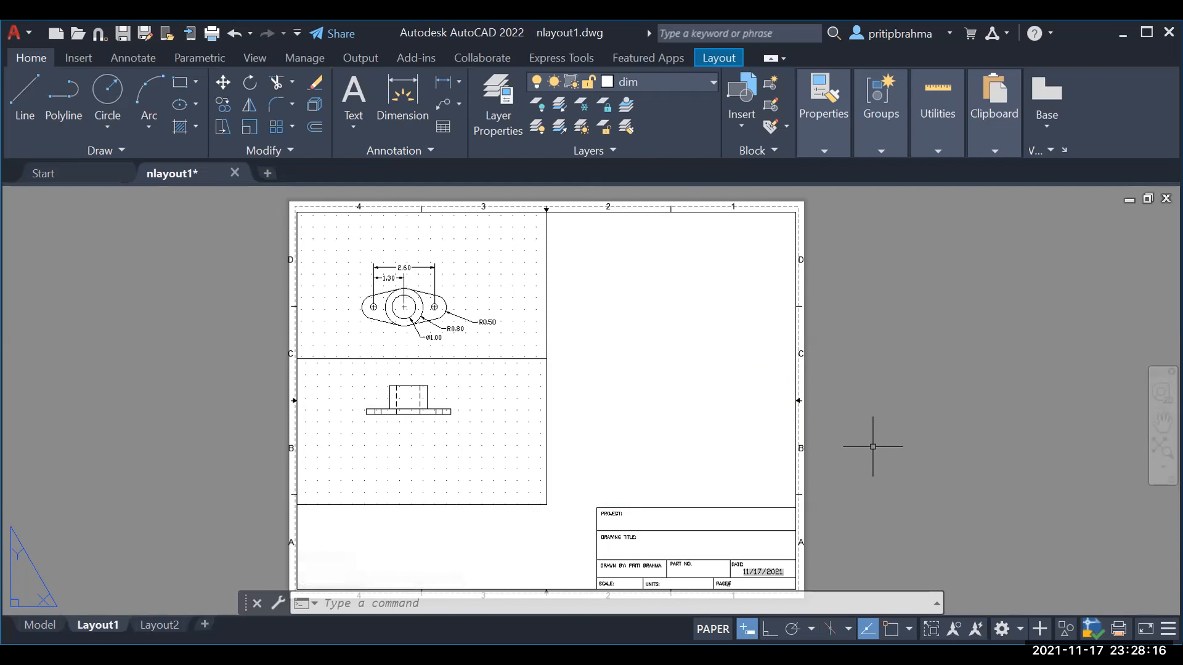
Step: Grip-stretch the upper viewport wider and longer, and lower the front viewport's top edge
click(546, 346)
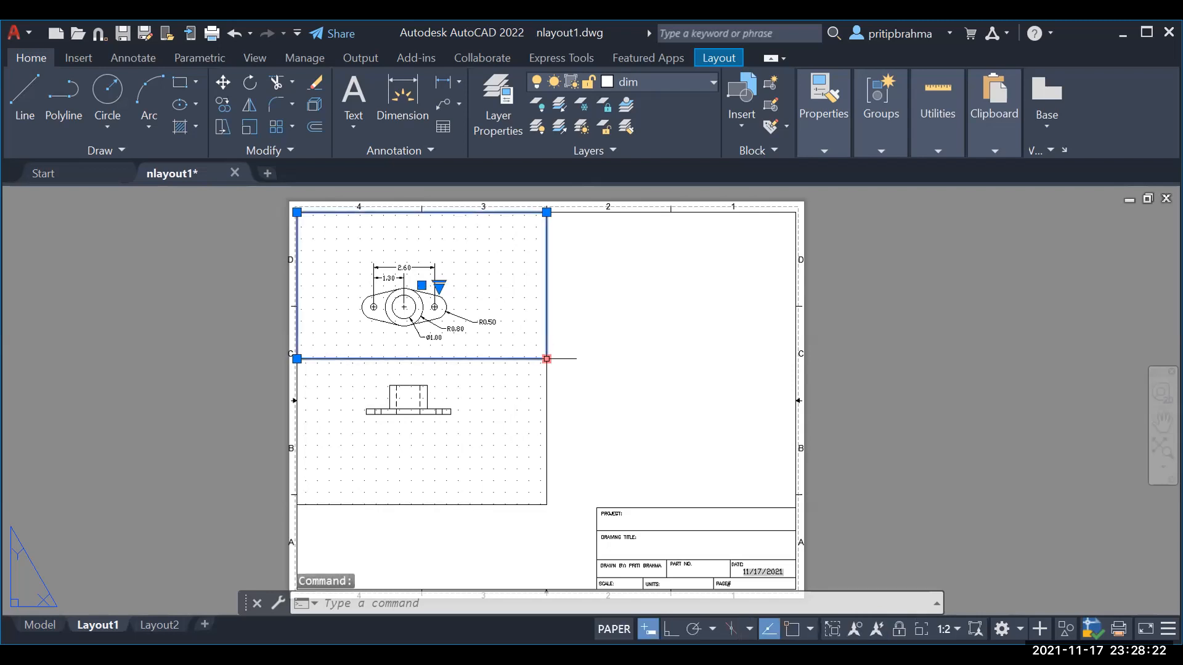
click(547, 358)
click(619, 405)
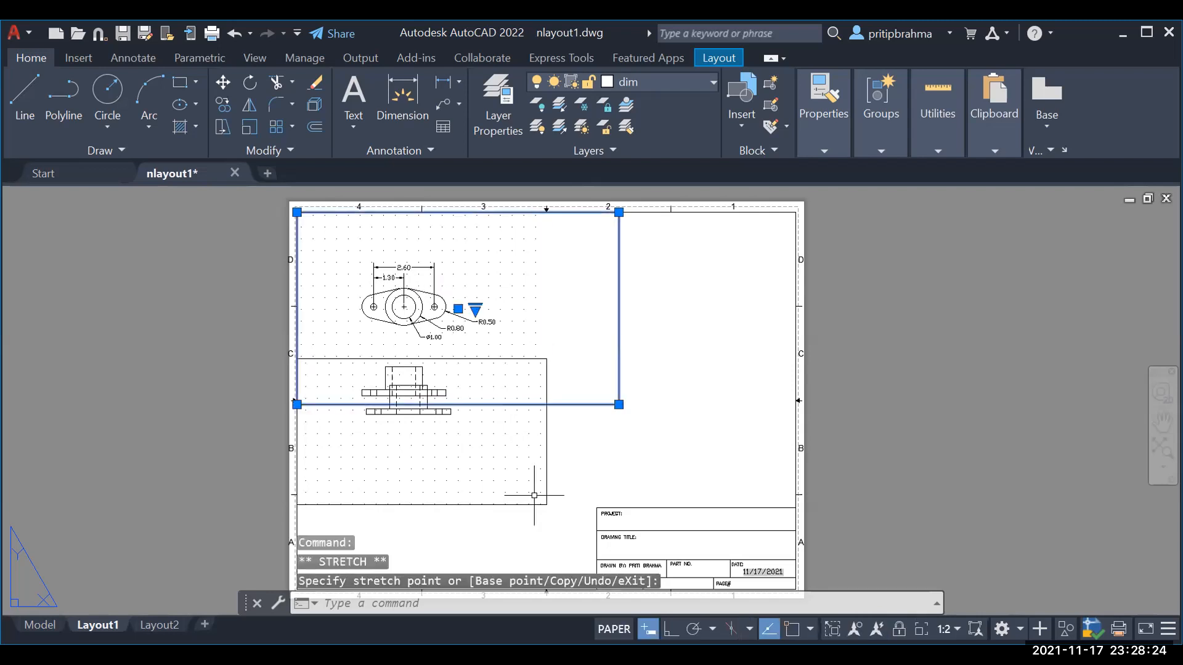
click(534, 494)
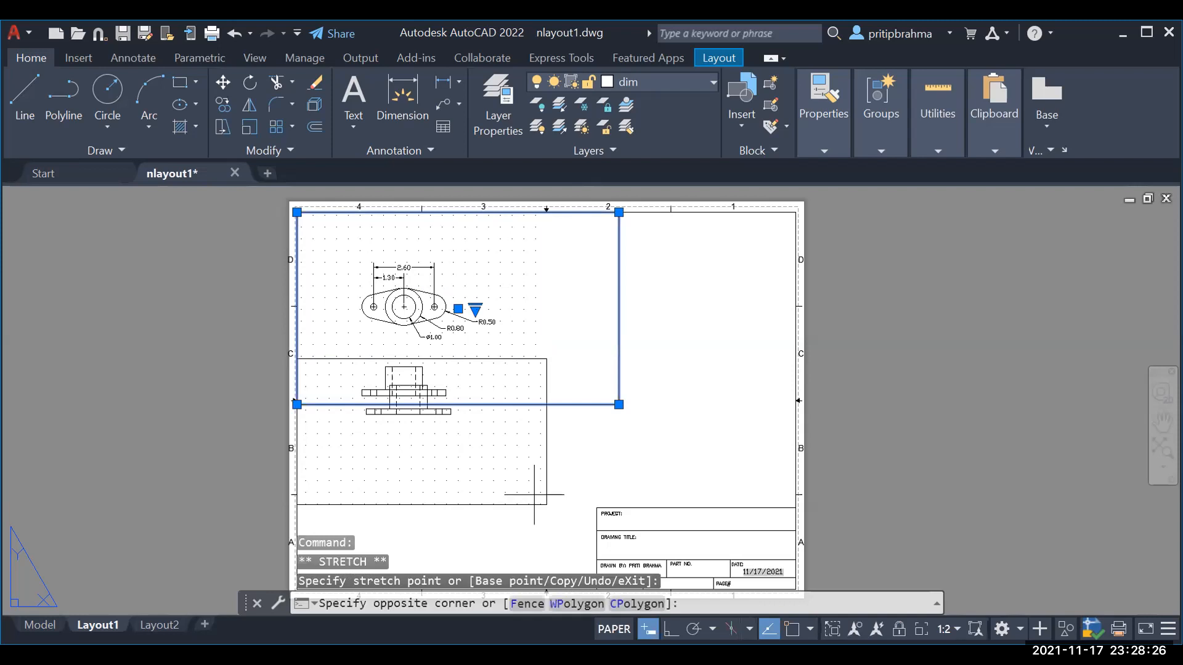
click(306, 357)
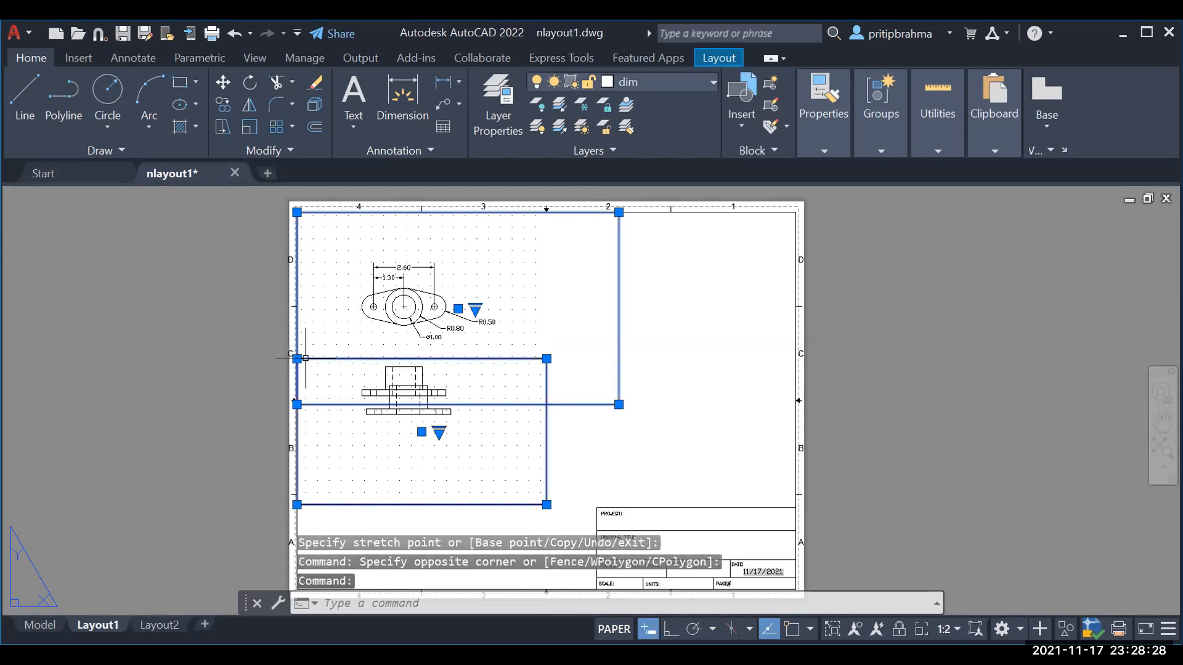
key(Escape)
click(301, 358)
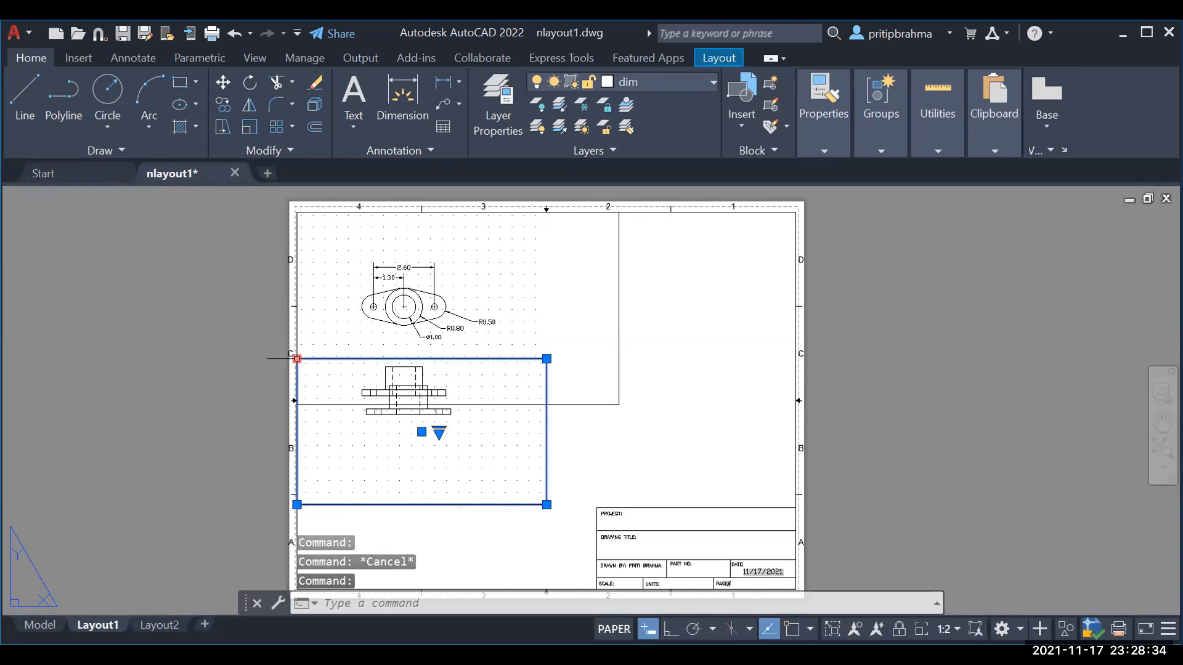
drag(297, 358, 297, 405)
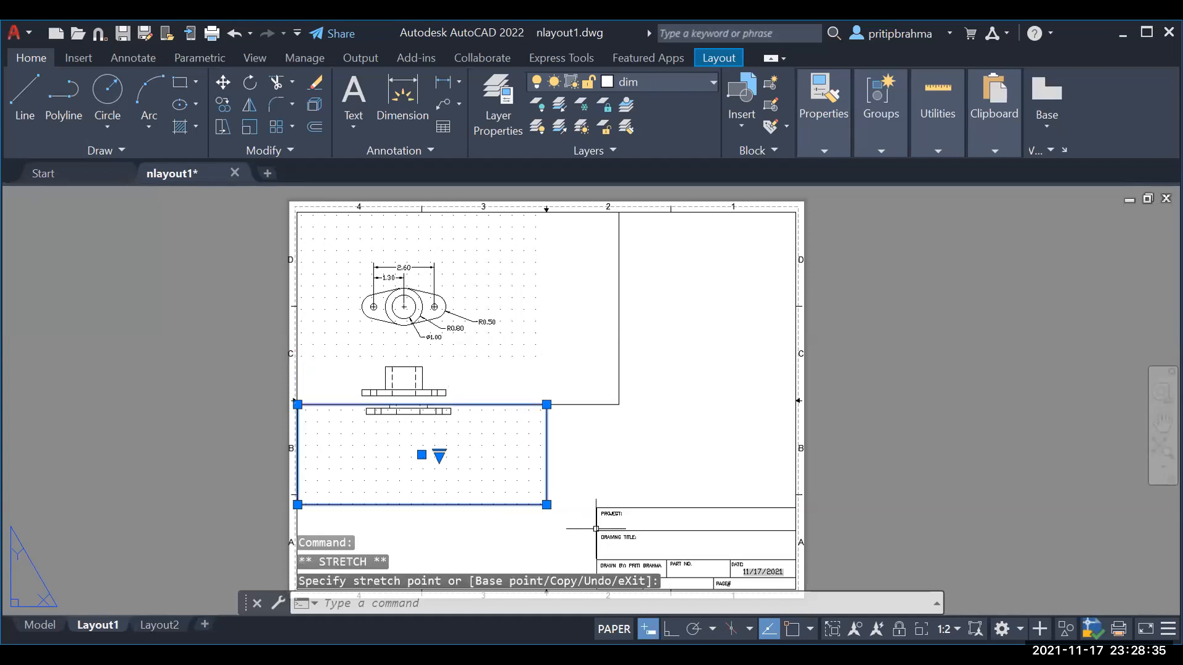
key(Escape)
Step: Extend the front viewport right and down, then align both viewports along one shared edge
click(545, 504)
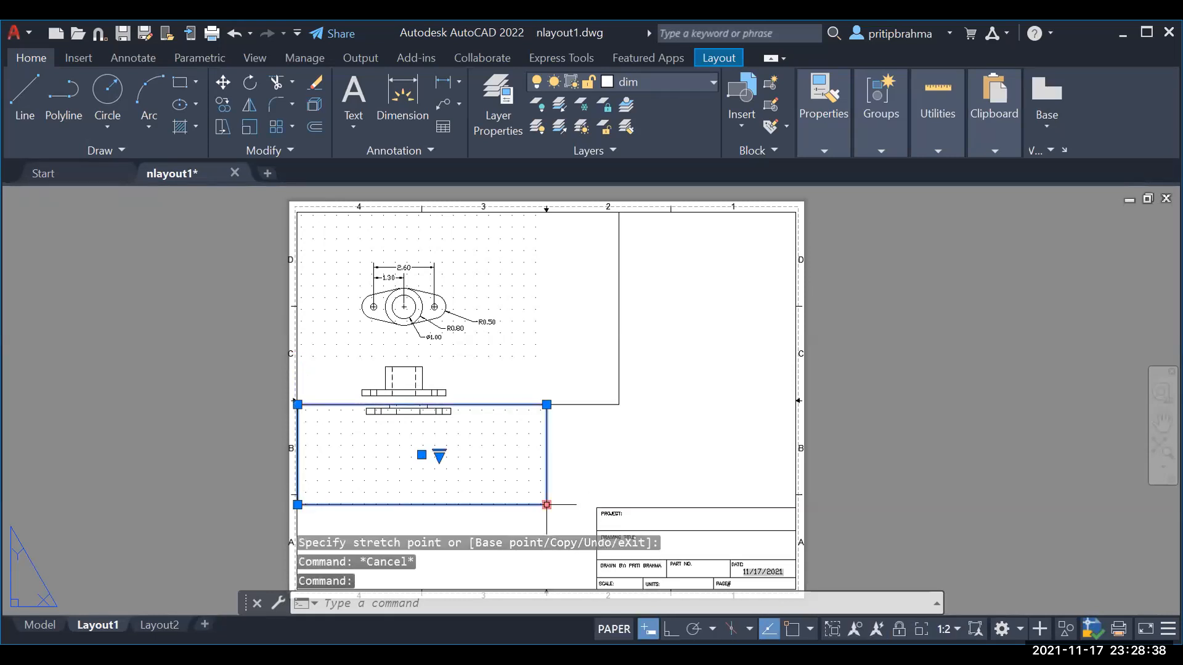
click(546, 505)
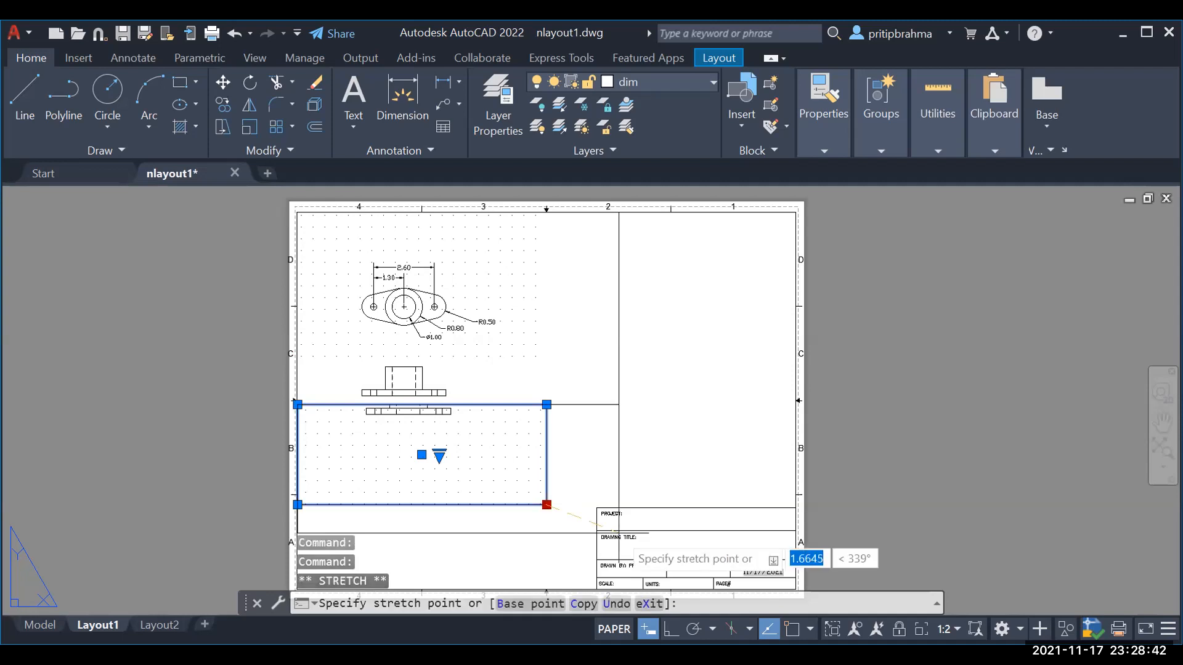
click(619, 533)
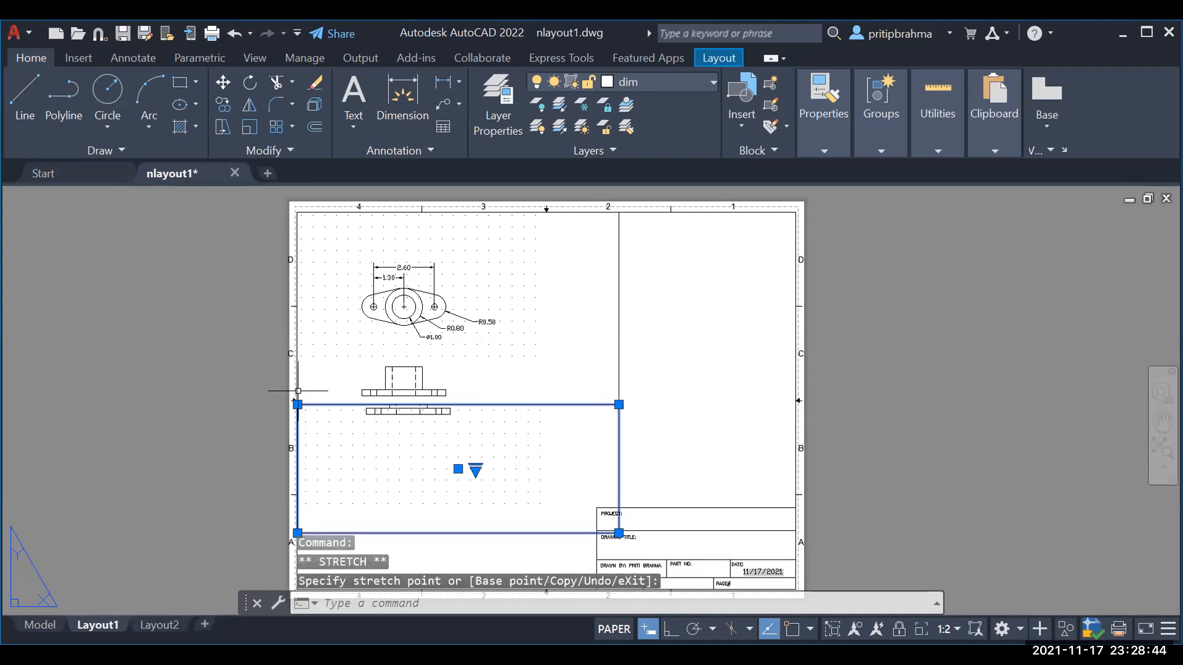
key(Escape)
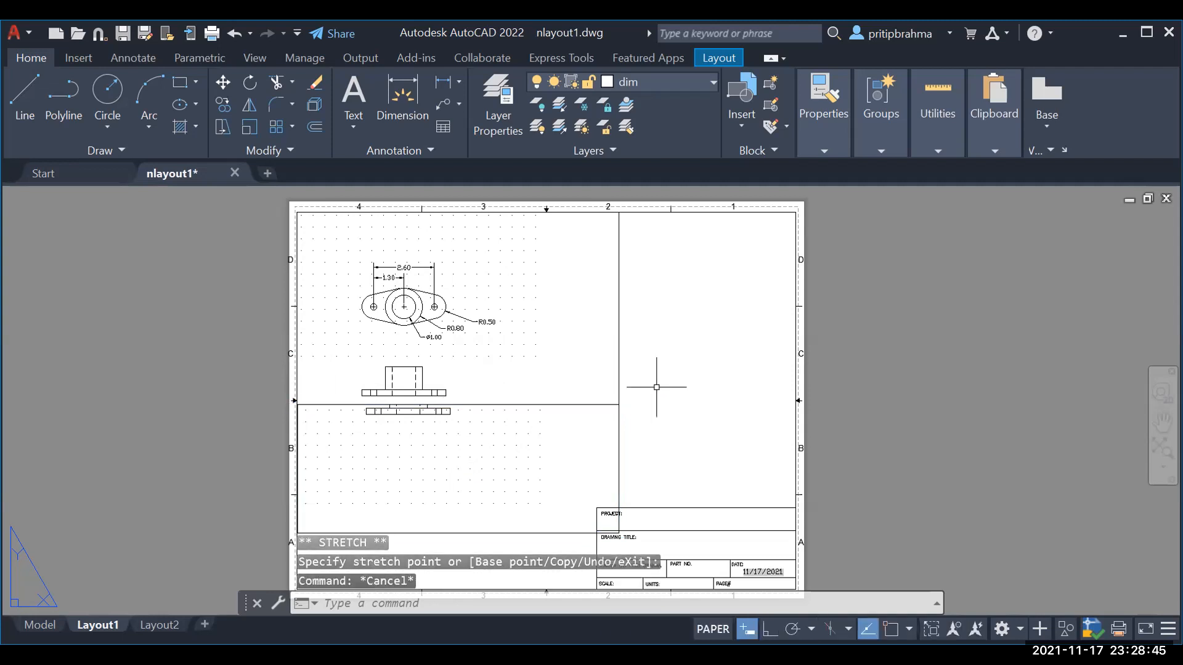
click(619, 395)
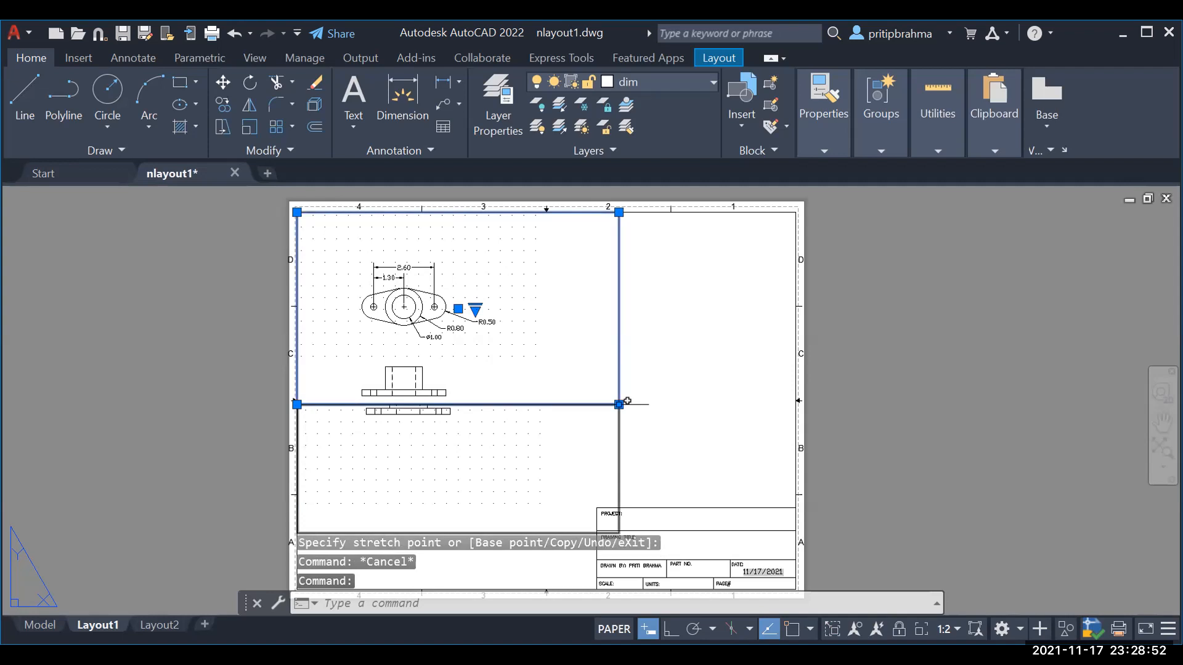
click(619, 405)
click(620, 376)
click(516, 407)
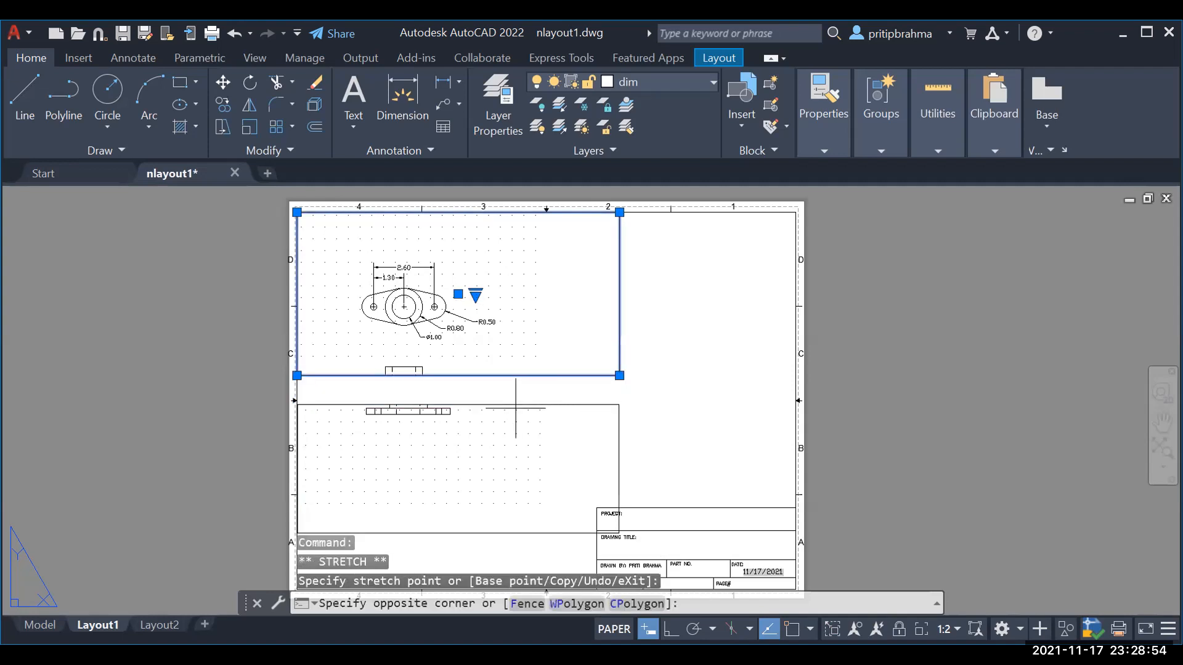
click(620, 404)
key(Escape)
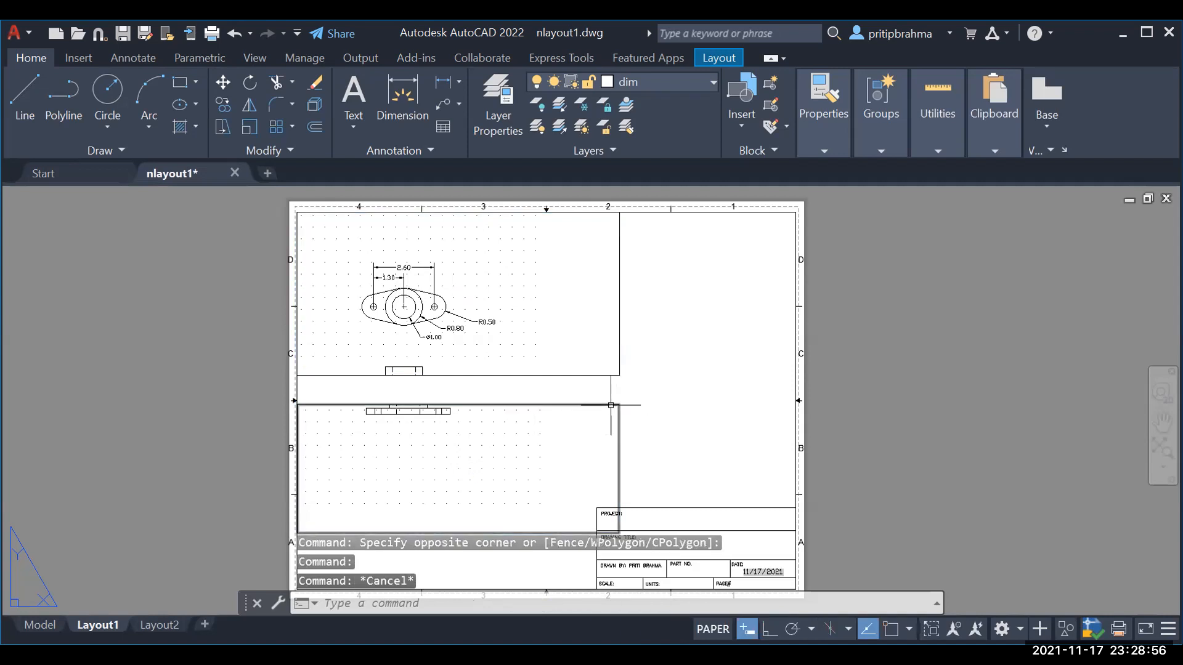
click(610, 405)
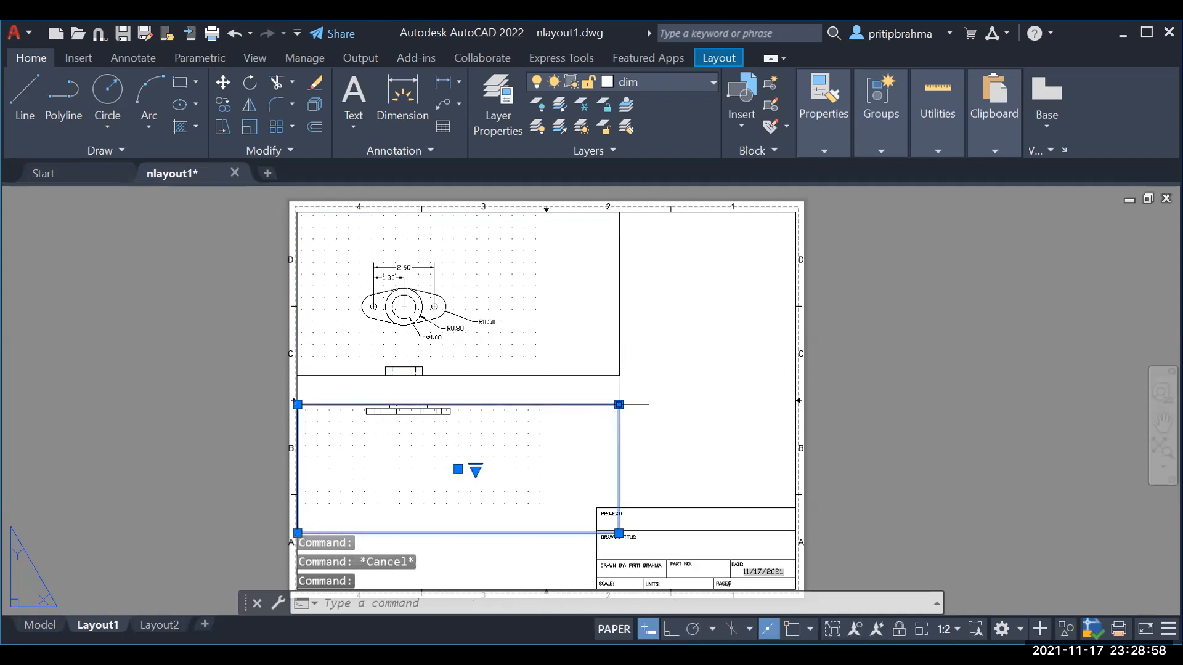
click(619, 404)
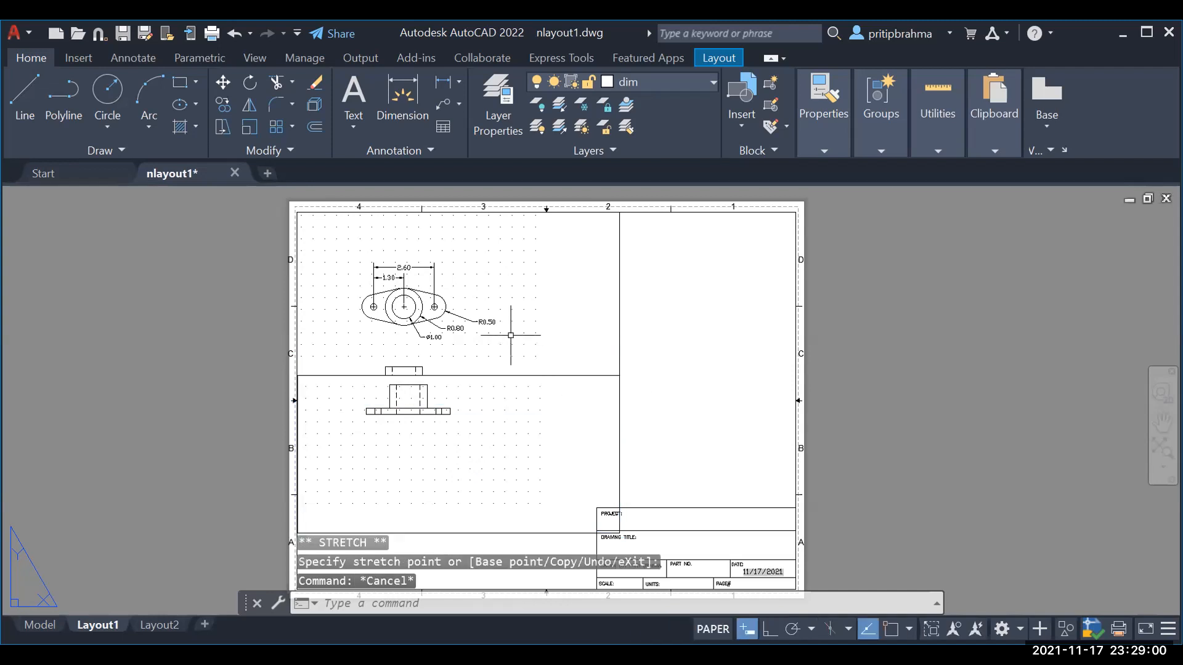
click(618, 326)
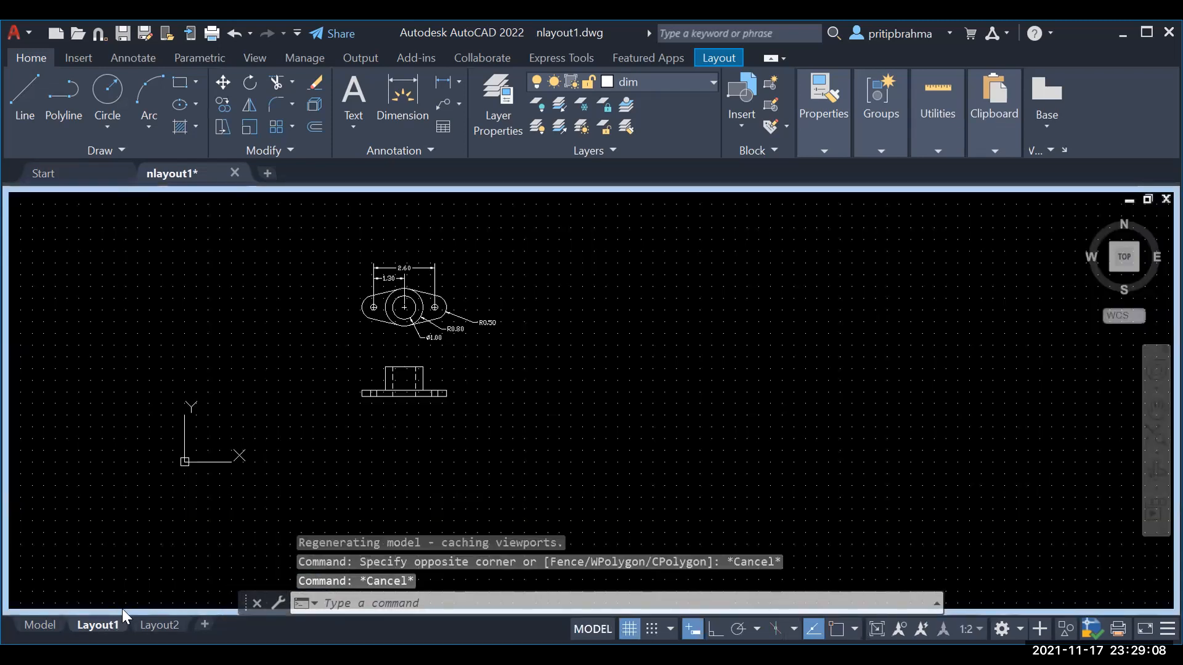
Step: Activate the upper viewport and zoom out so both plan and front views show
key(Escape)
key(Escape)
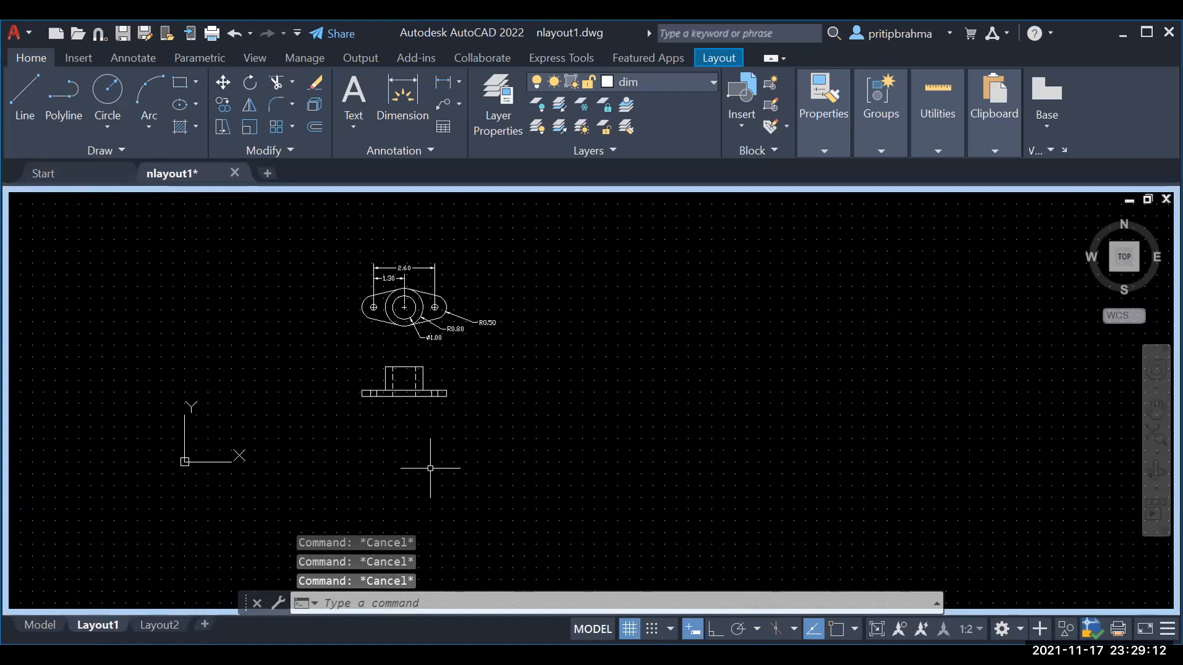
click(98, 625)
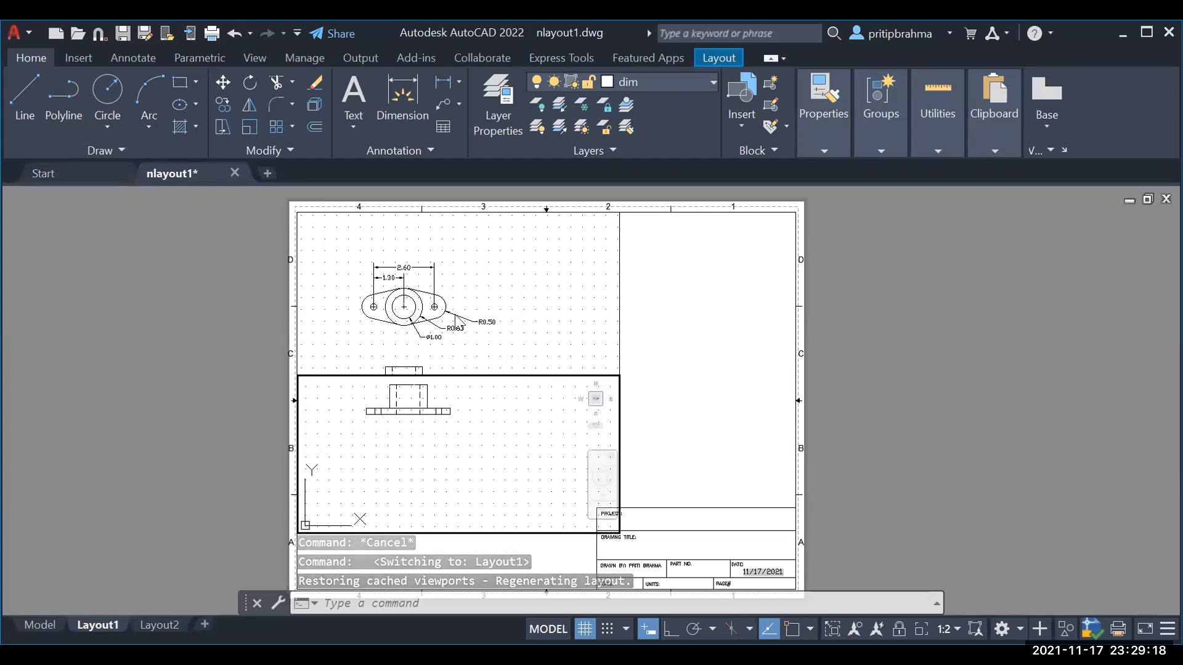
click(416, 314)
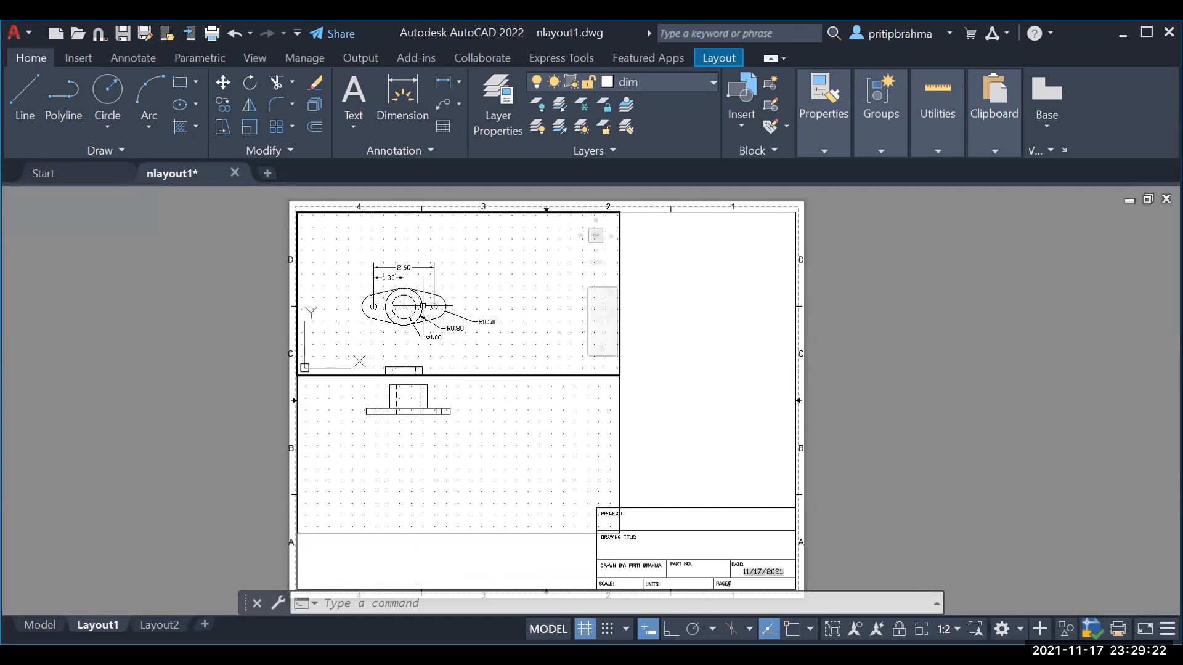
click(483, 339)
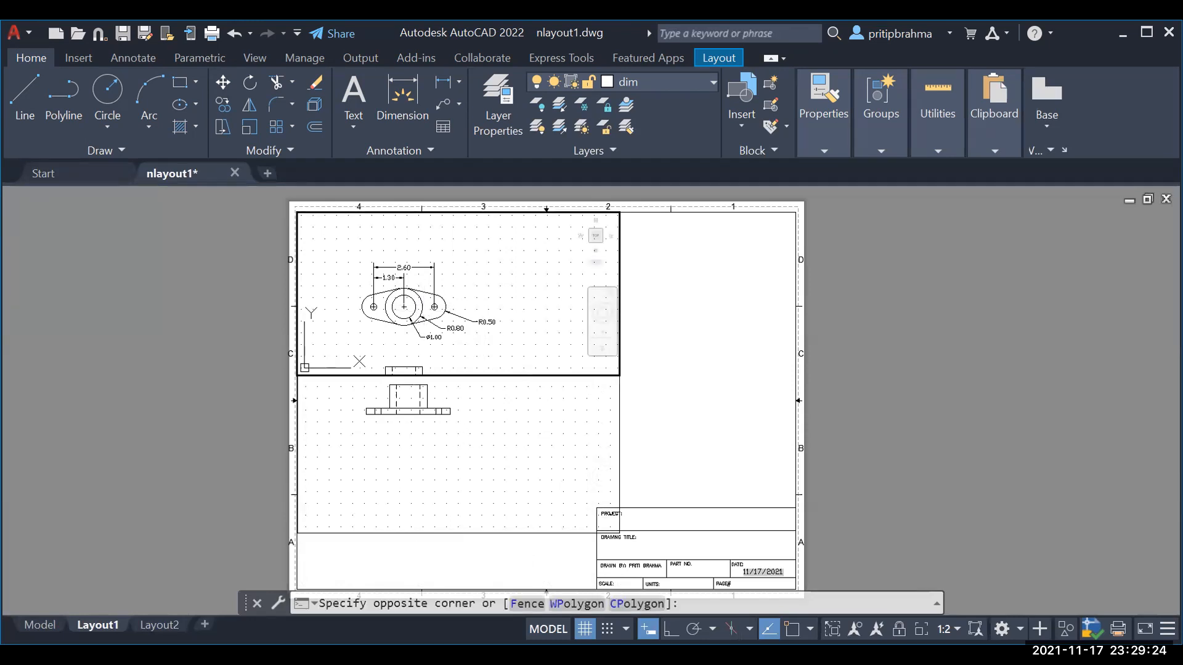
key(Escape)
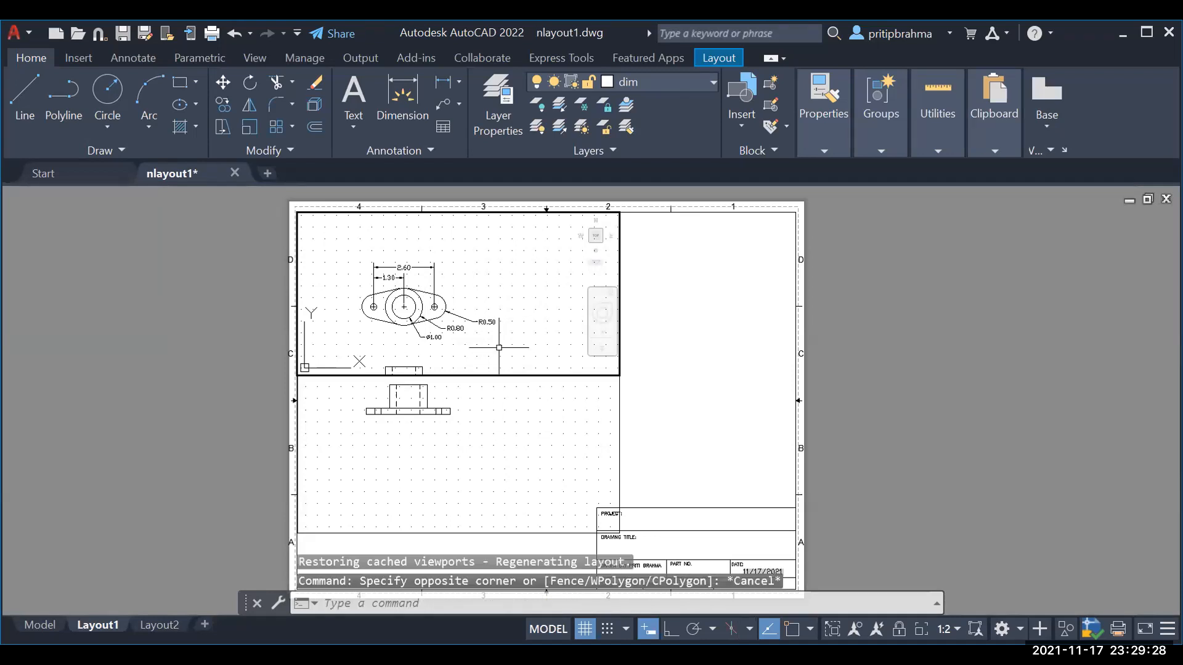
scroll(504, 320, down, 2)
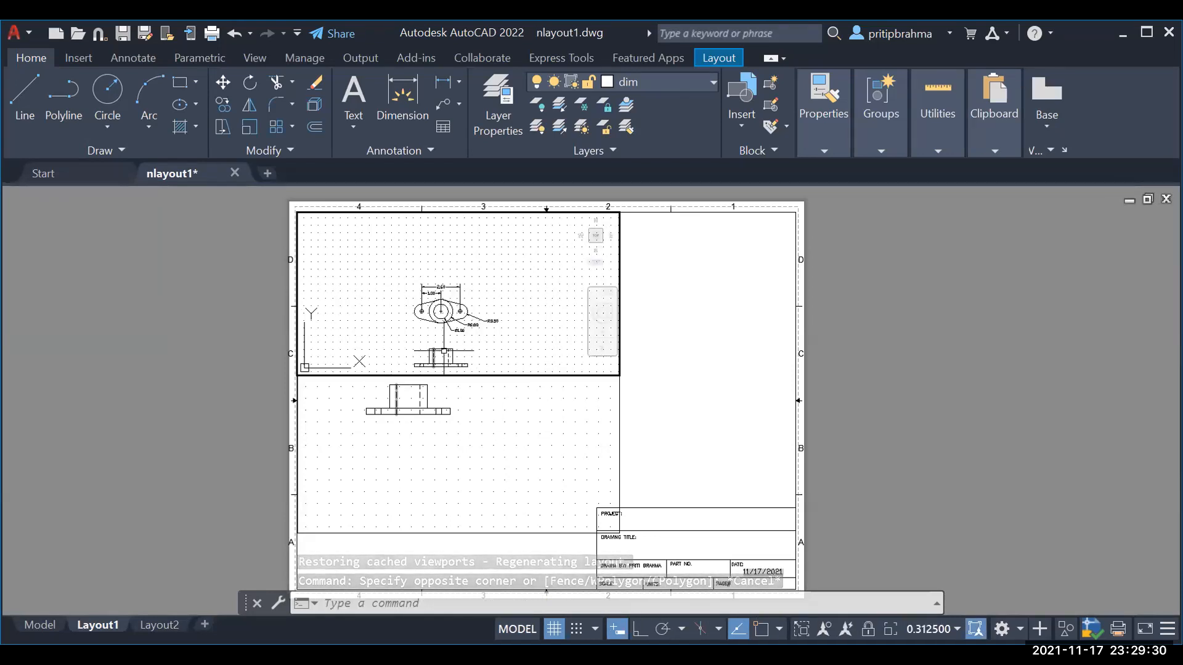
Step: Erase a stray vertical line in the front view, then undo to restore it
click(434, 358)
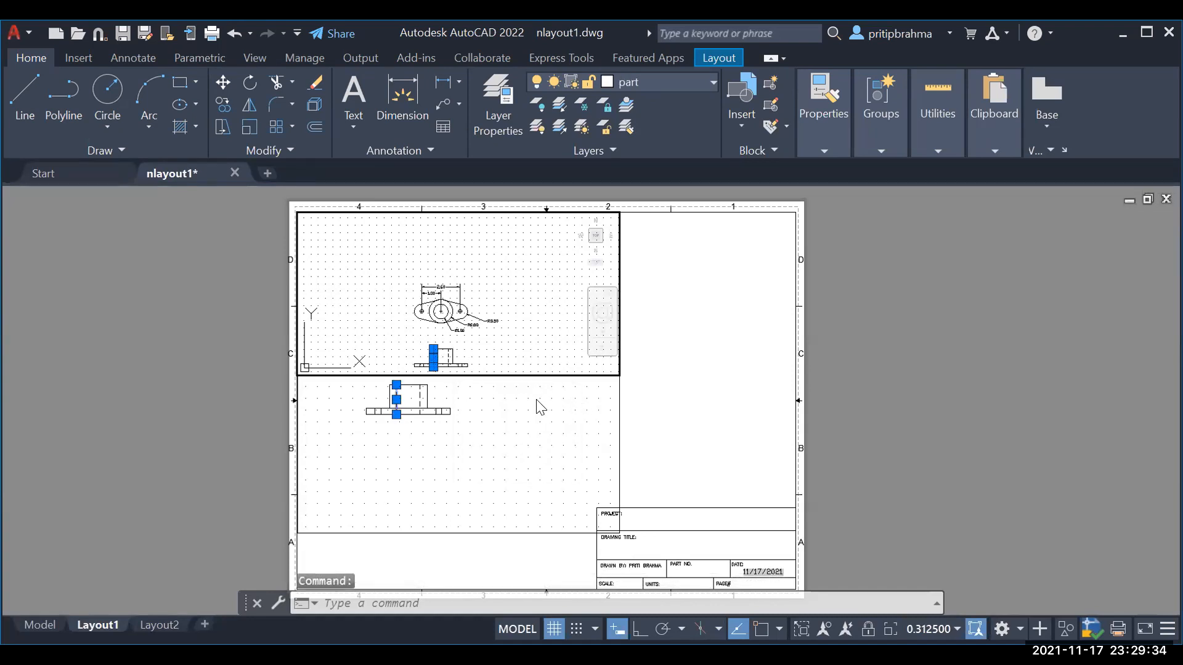
key(Delete)
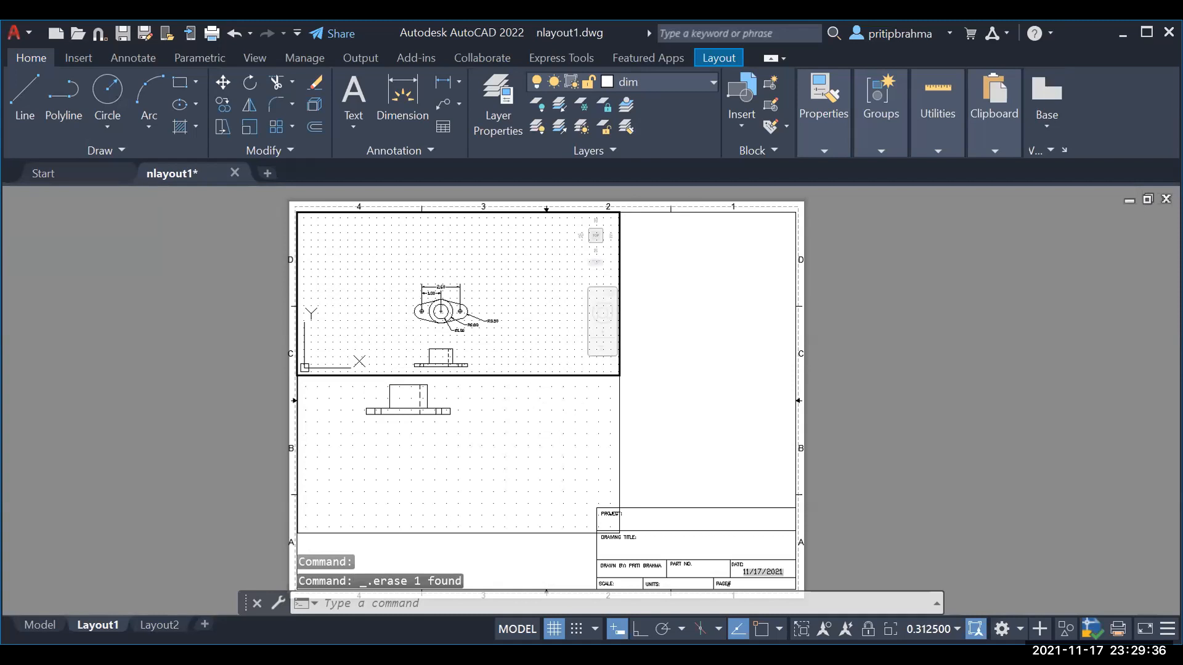
click(38, 626)
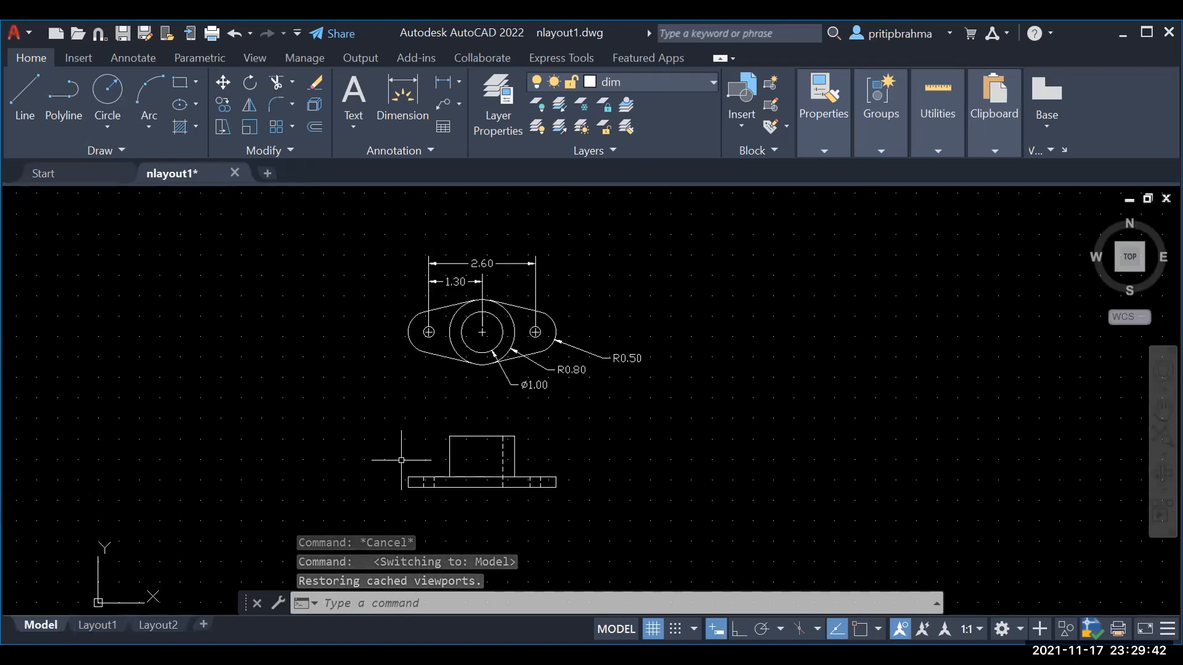
key(ctrl+z)
key(ctrl+z)
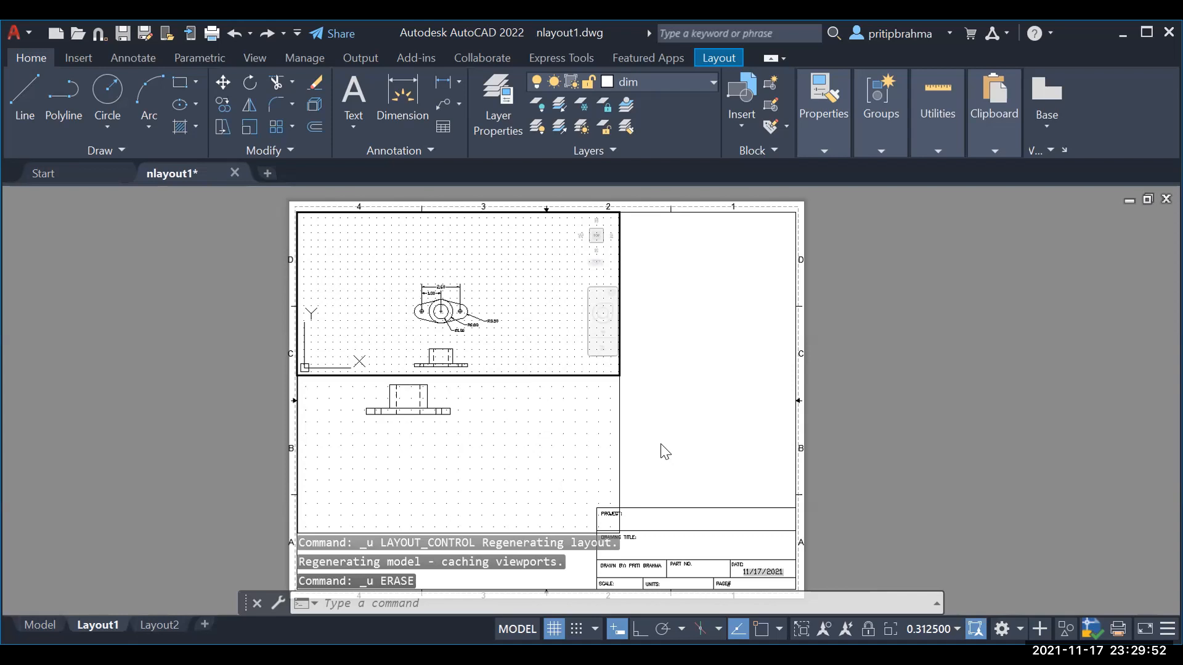
Step: Set the upper viewport to 1:4, then 2:1 scale, and zoom to fit the dimensioned plan
click(955, 629)
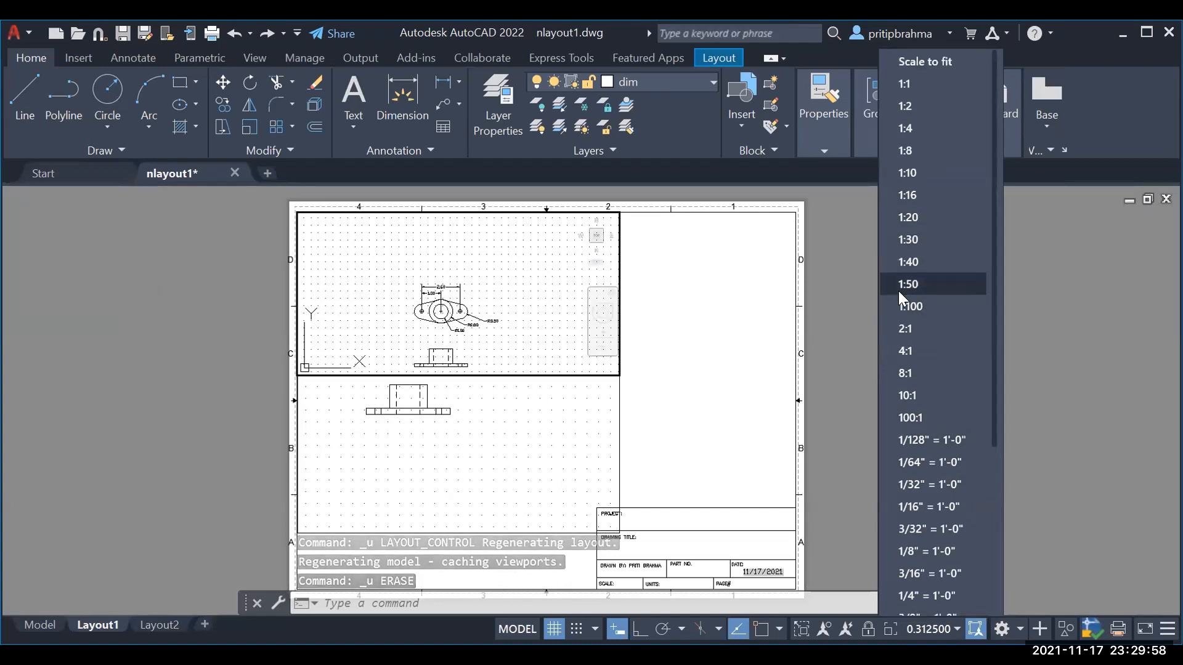
click(897, 126)
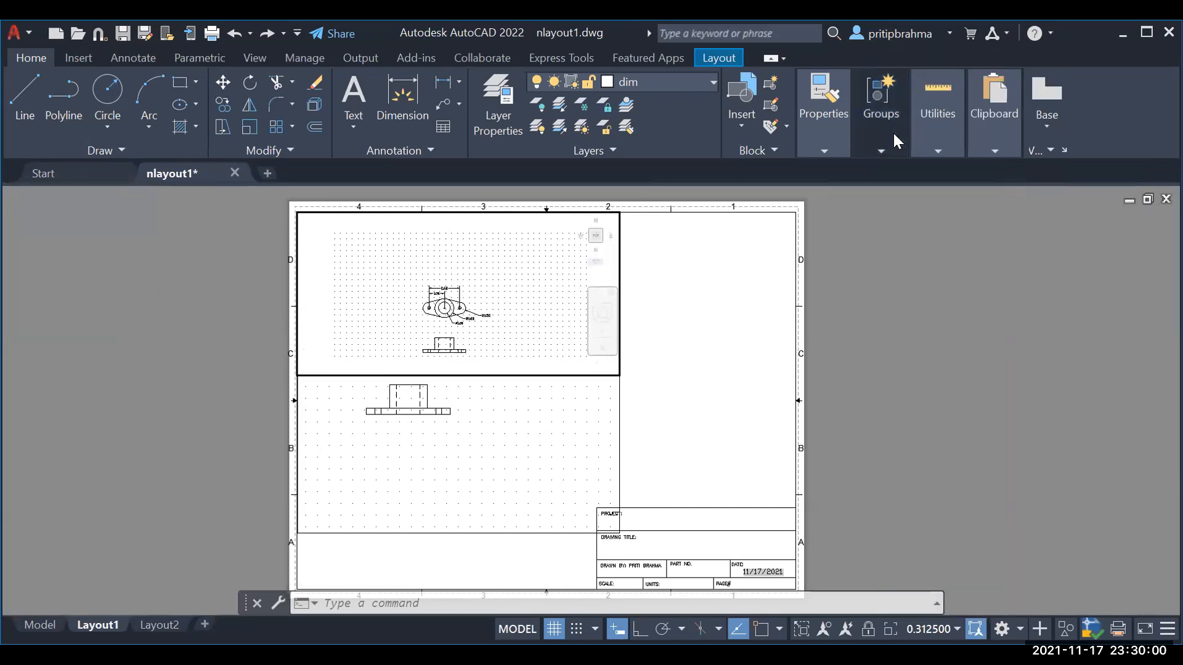
click(952, 625)
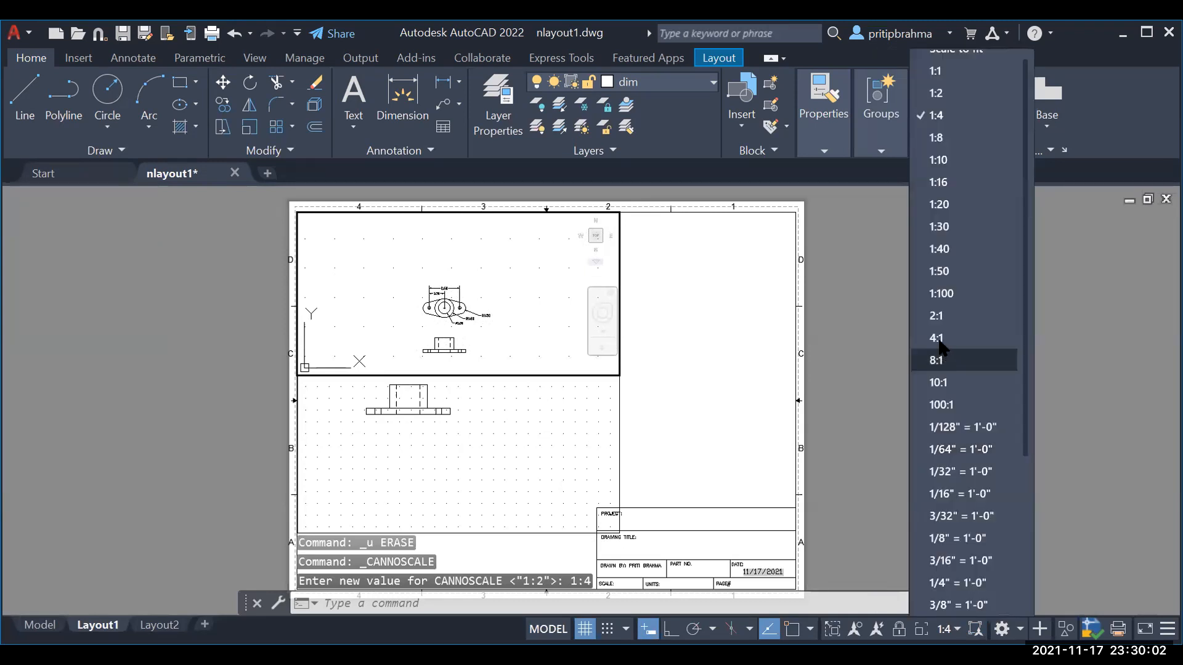
click(939, 317)
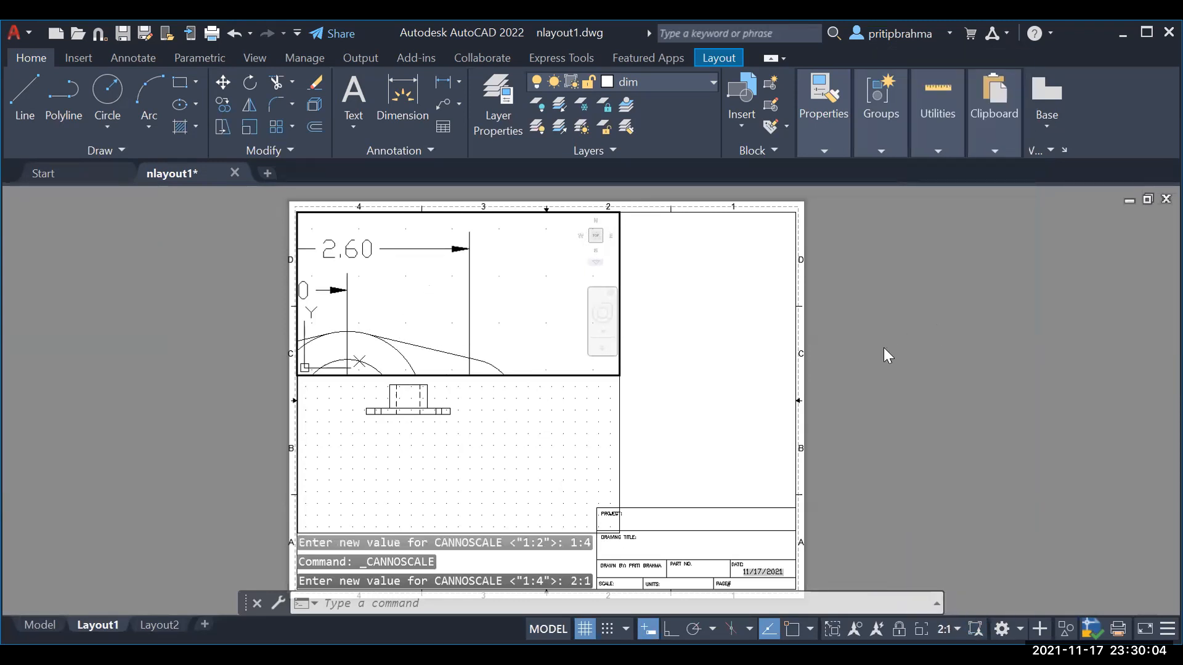
scroll(435, 253, down, 4)
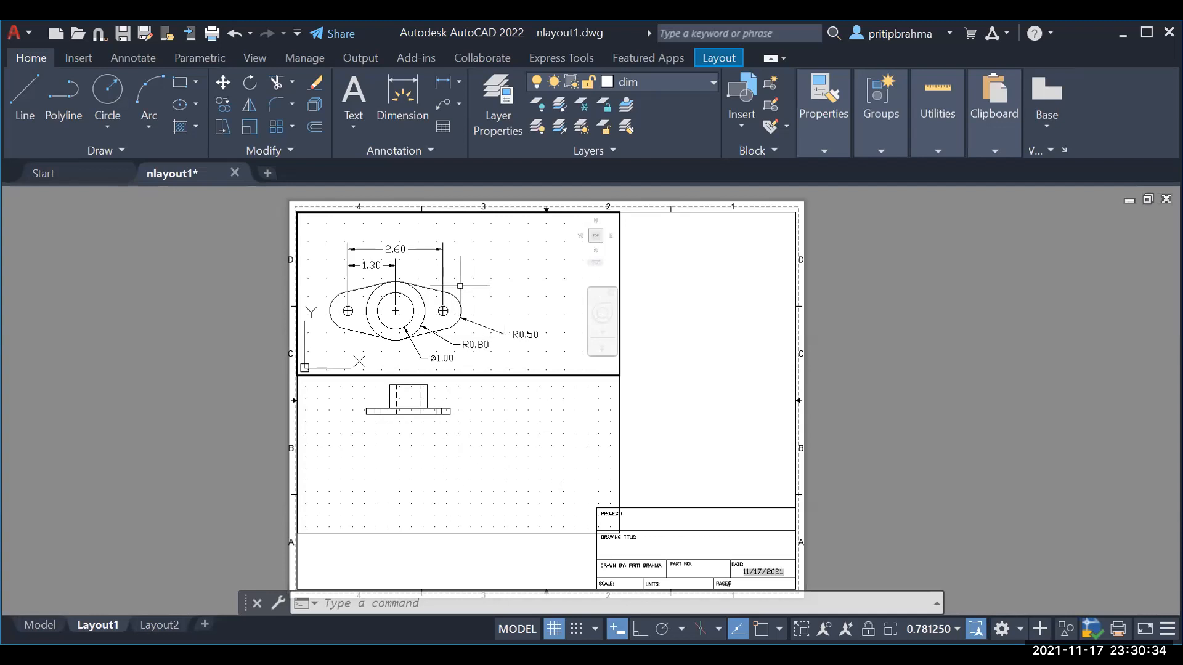
Step: Zoom the lower viewport to about 0.7895 scale and pan to centre the front view
click(482, 420)
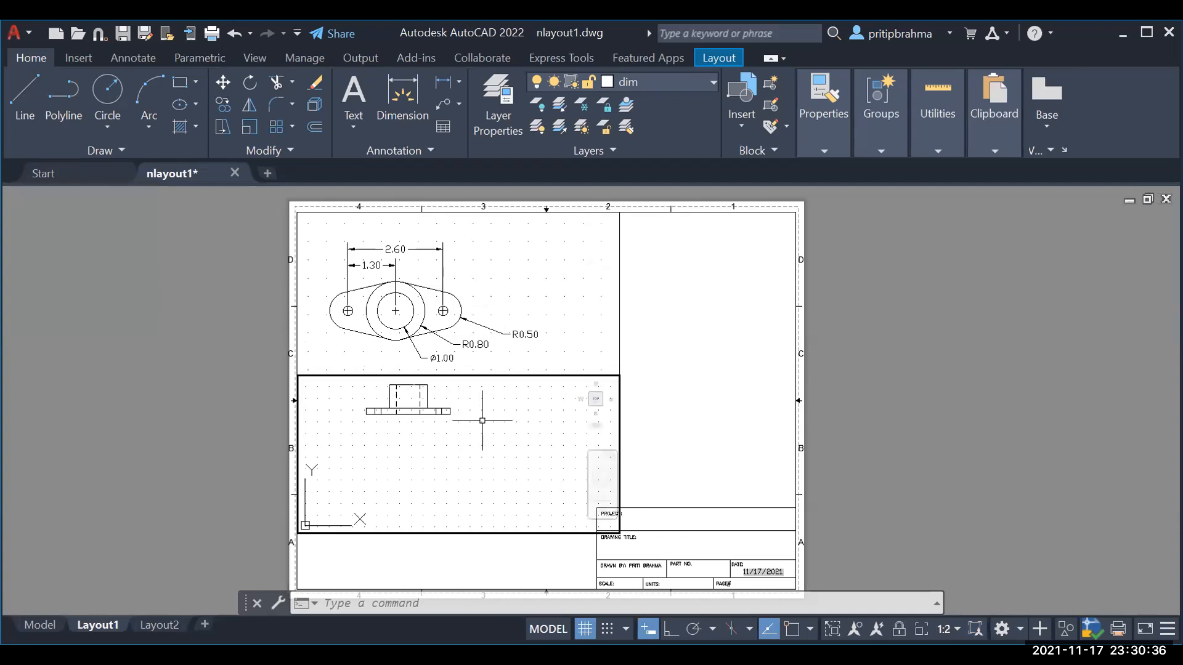
click(483, 420)
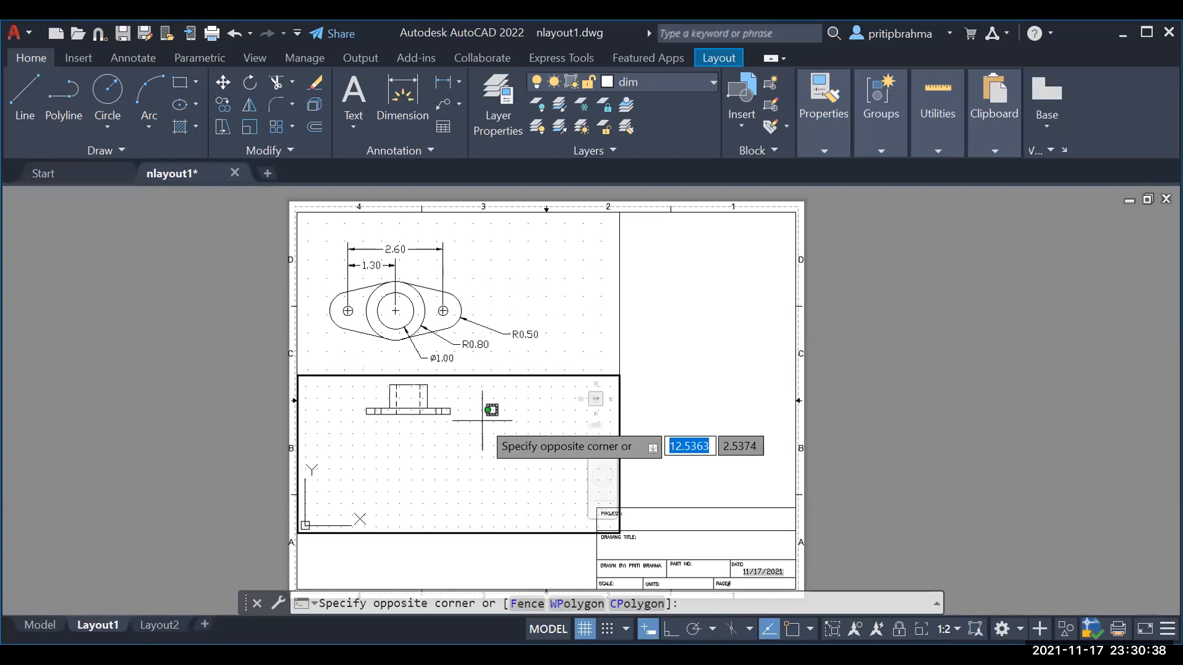
click(481, 423)
scroll(482, 424, down, 5)
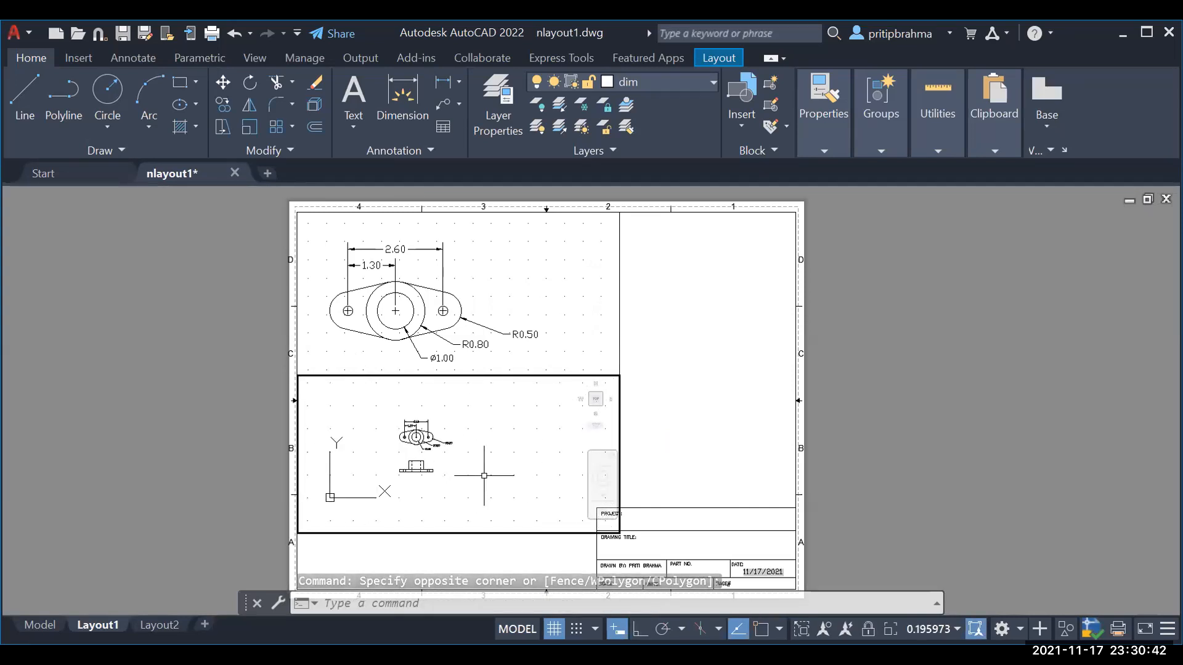
scroll(484, 475, up, 2)
scroll(484, 475, up, 4)
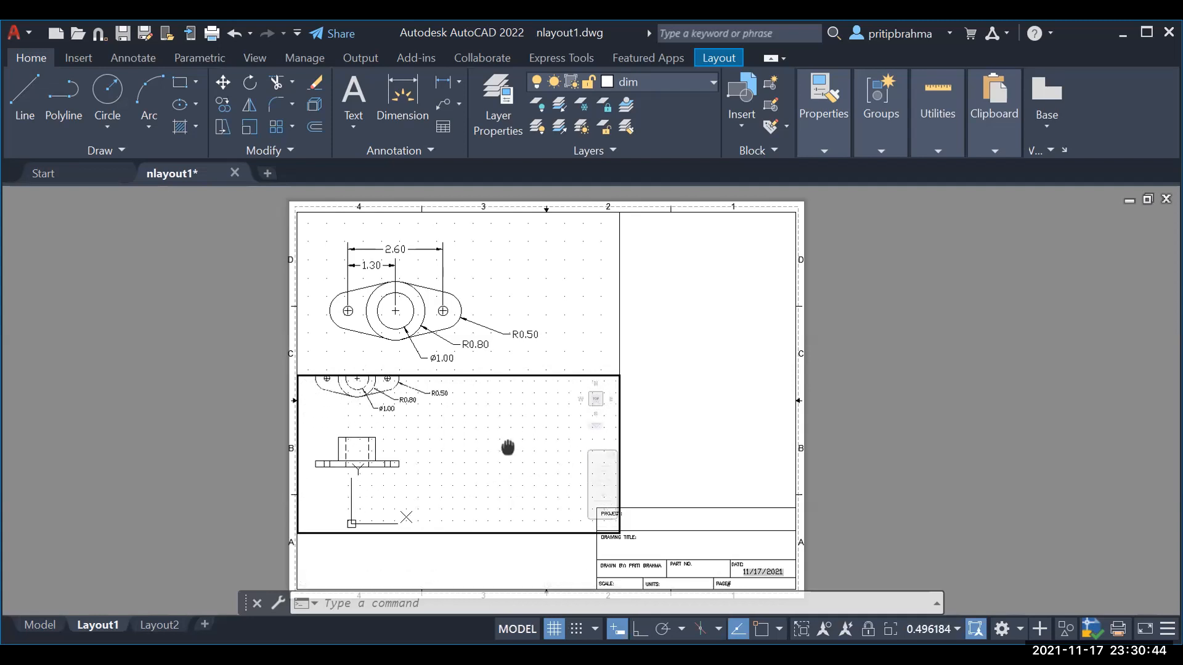
mouse_move(467, 439)
middle_down()
mouse_move(581, 417)
mouse_move(498, 434)
middle_up()
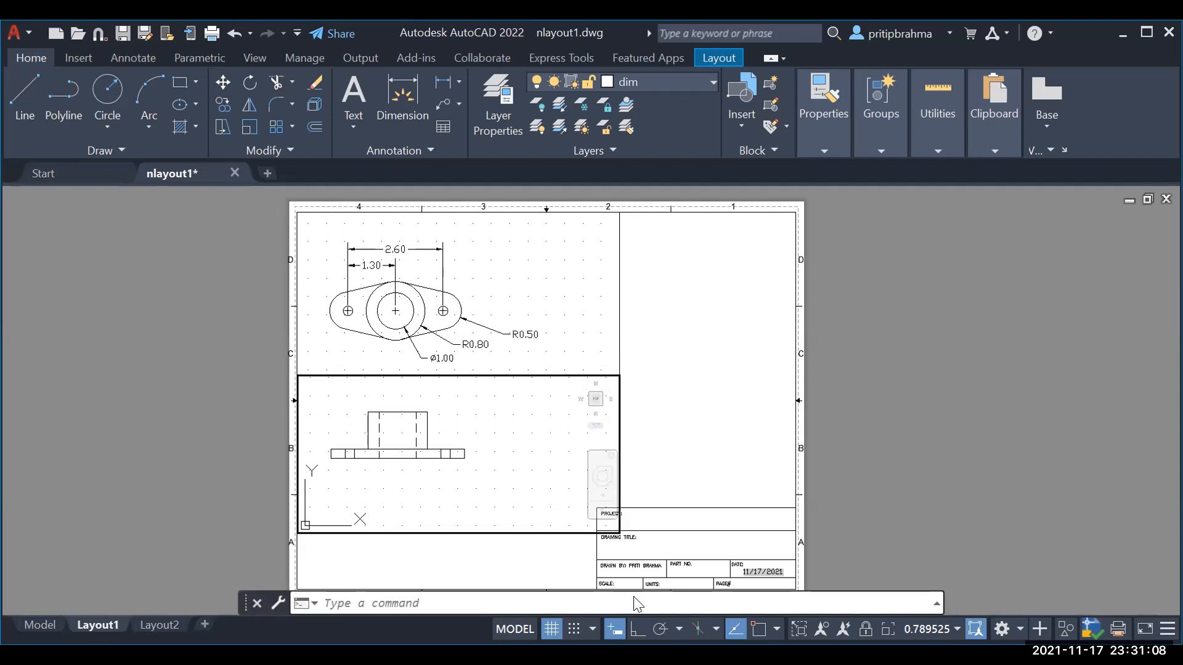
mouse_move(56, 621)
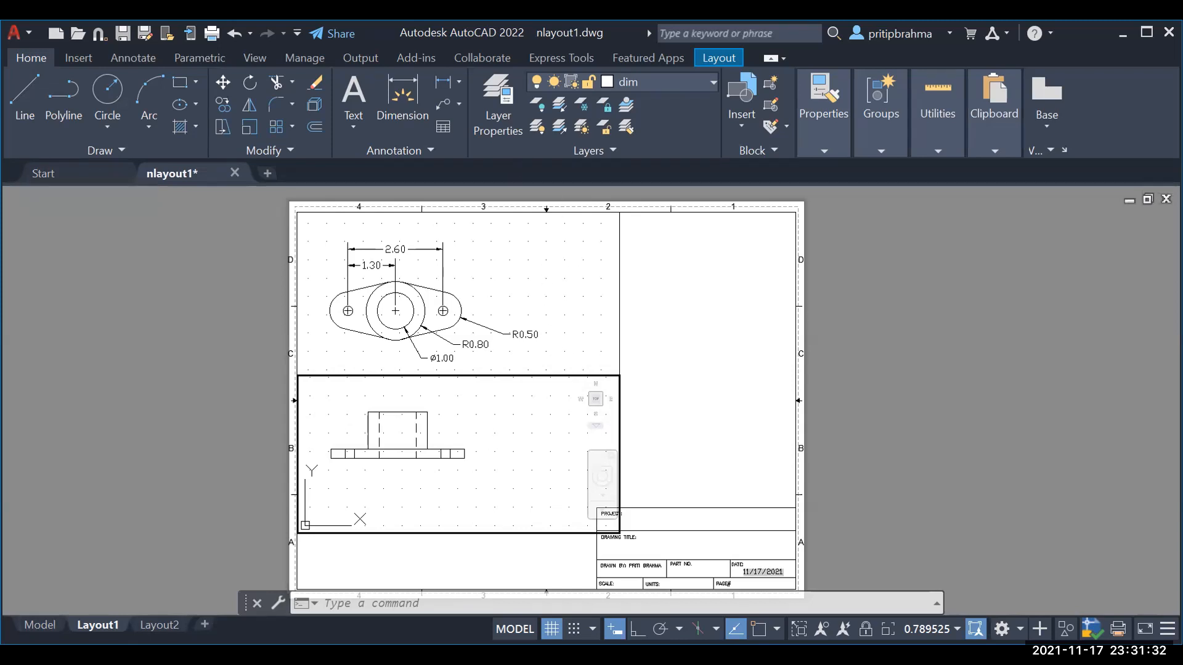
Step: Lock the lower front-view viewport at its 0.781250 scale and toggle the upper viewport's lock
click(865, 630)
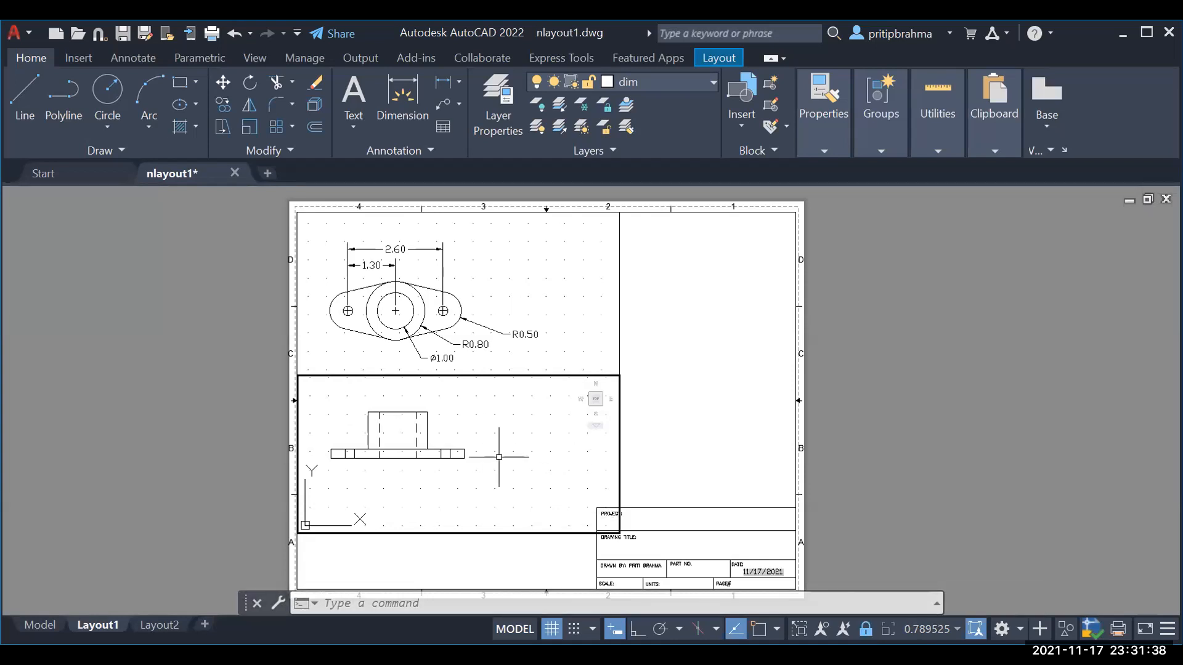
click(504, 438)
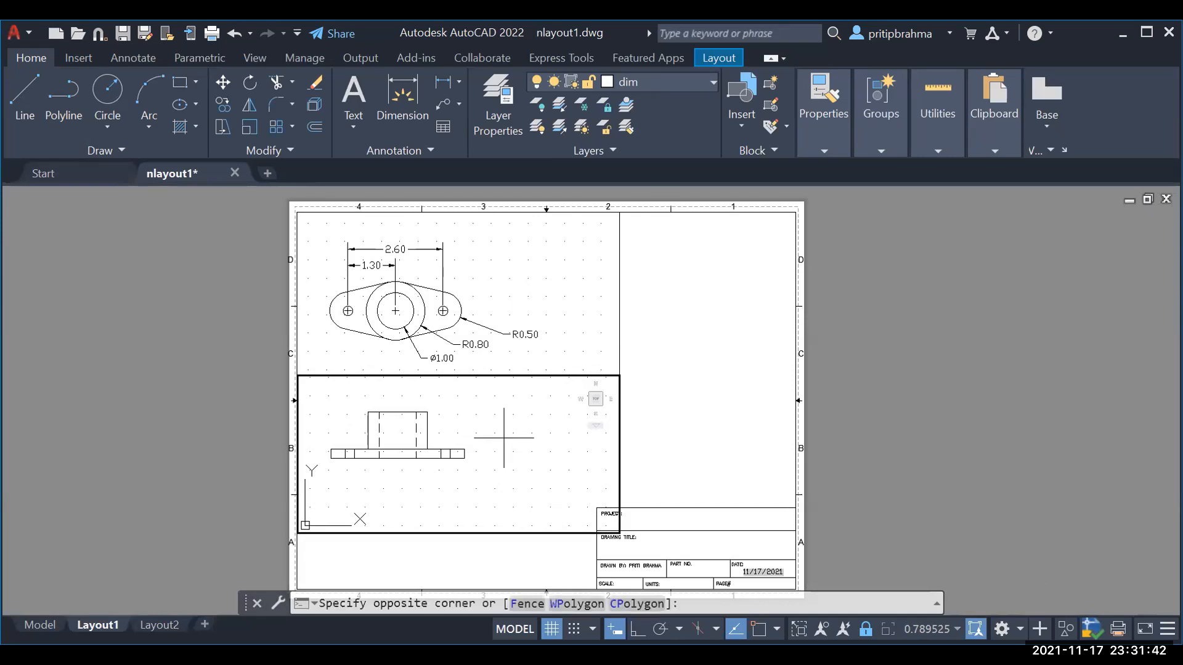
key(Escape)
key(Escape)
key(Escape)
click(550, 302)
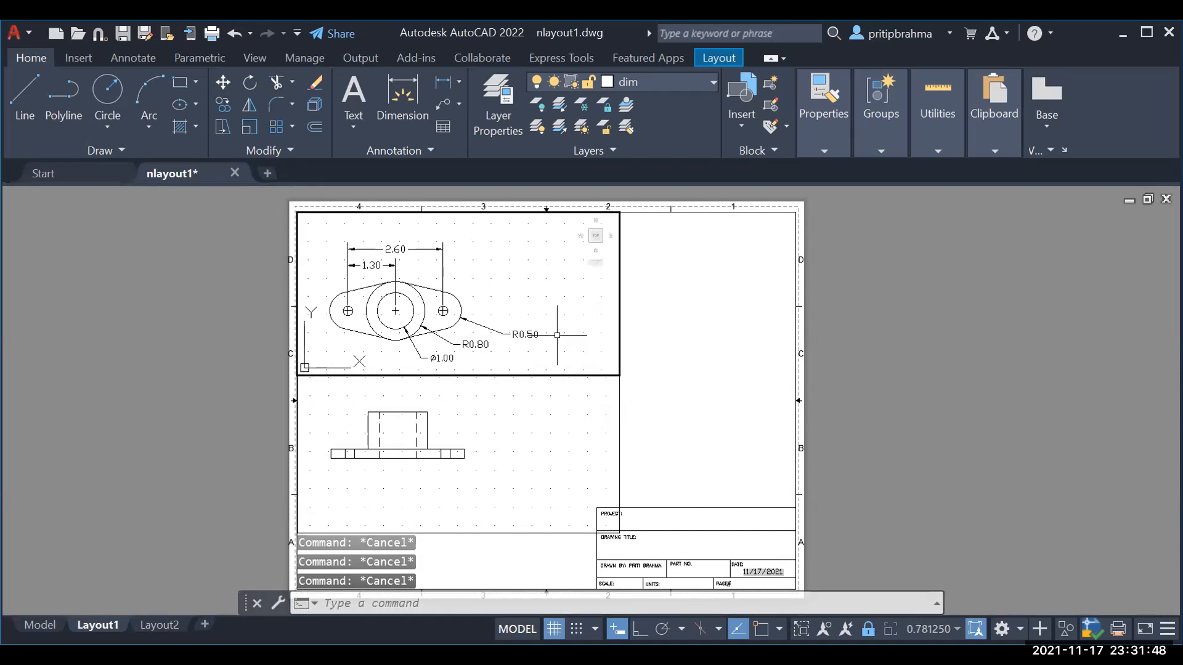
click(557, 335)
key(Escape)
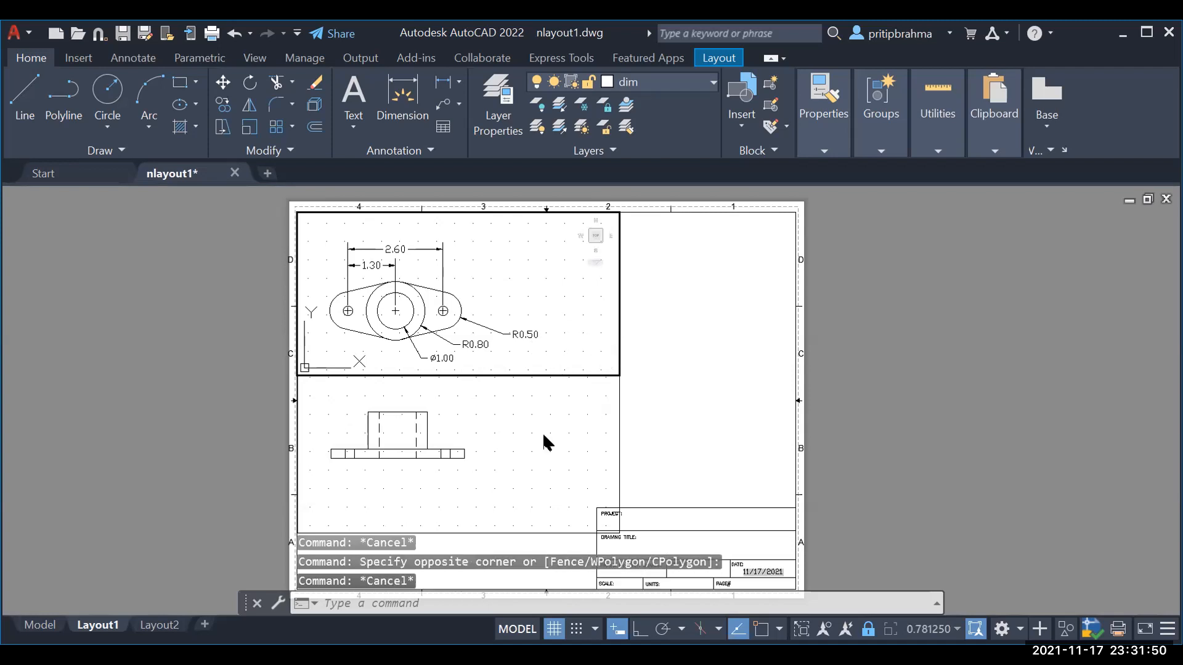
click(869, 626)
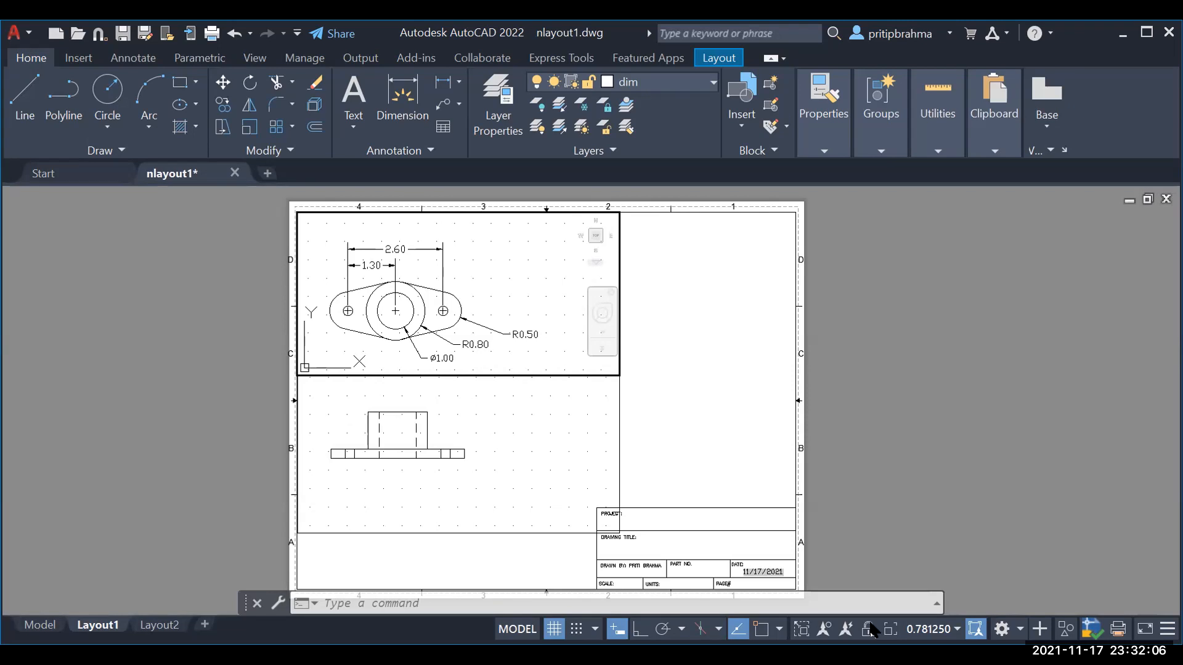
Step: Erase the R0.80 circle around the top view's central hole and switch to the Model tab
click(401, 458)
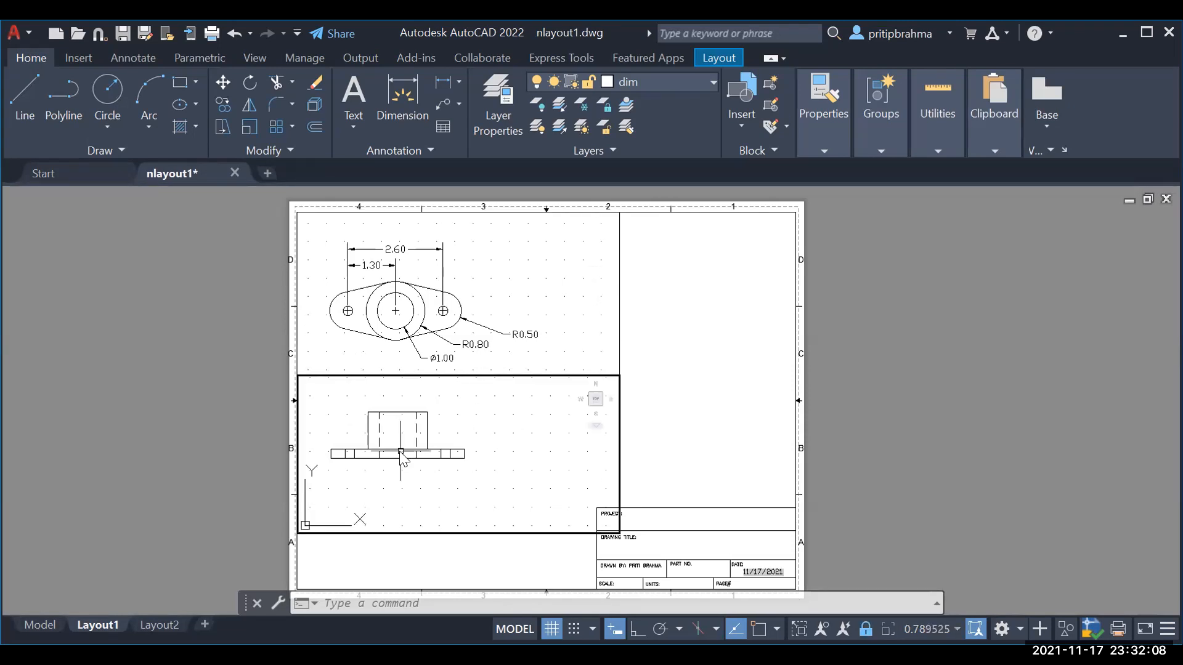
click(426, 365)
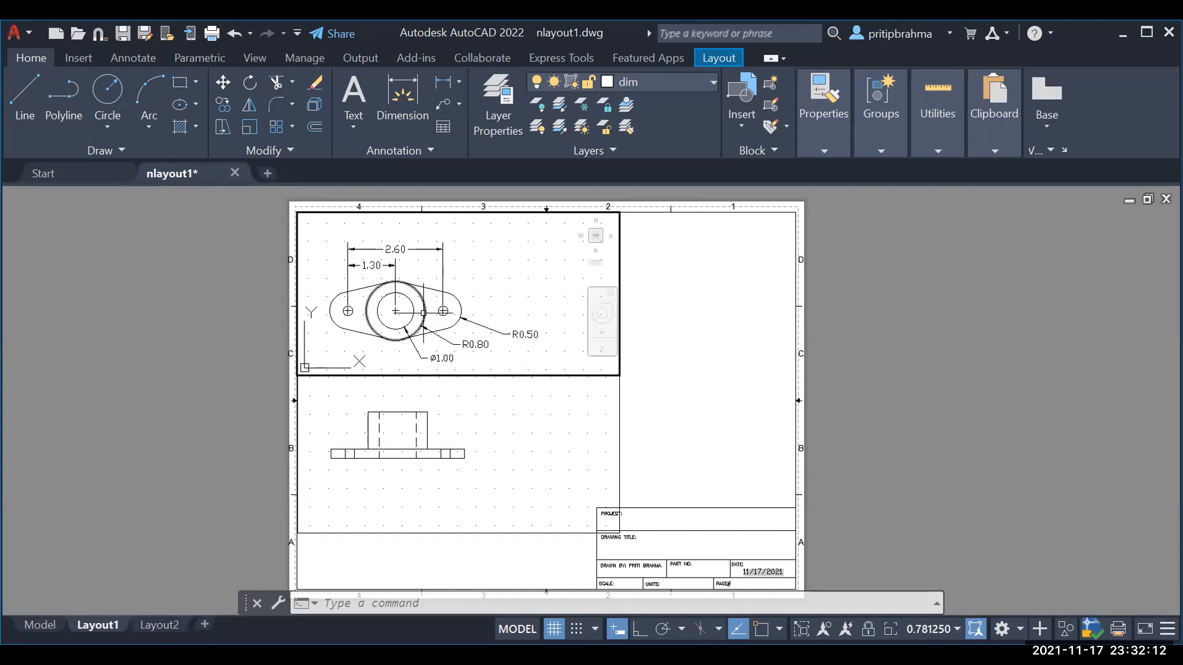
click(423, 313)
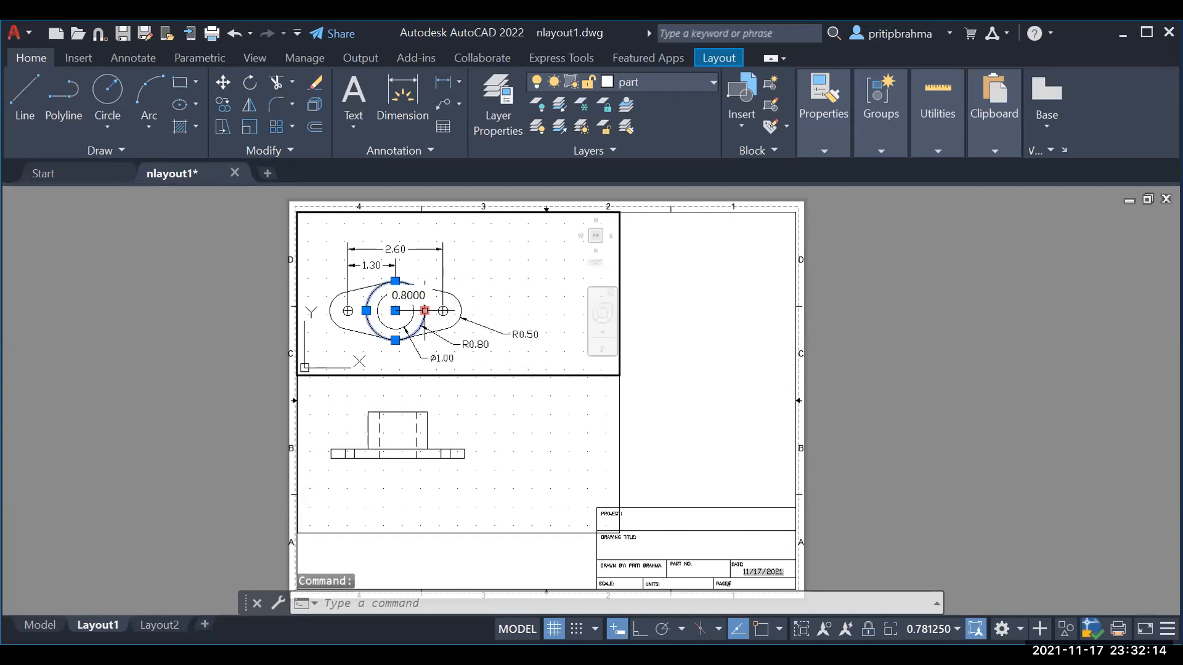
key(Delete)
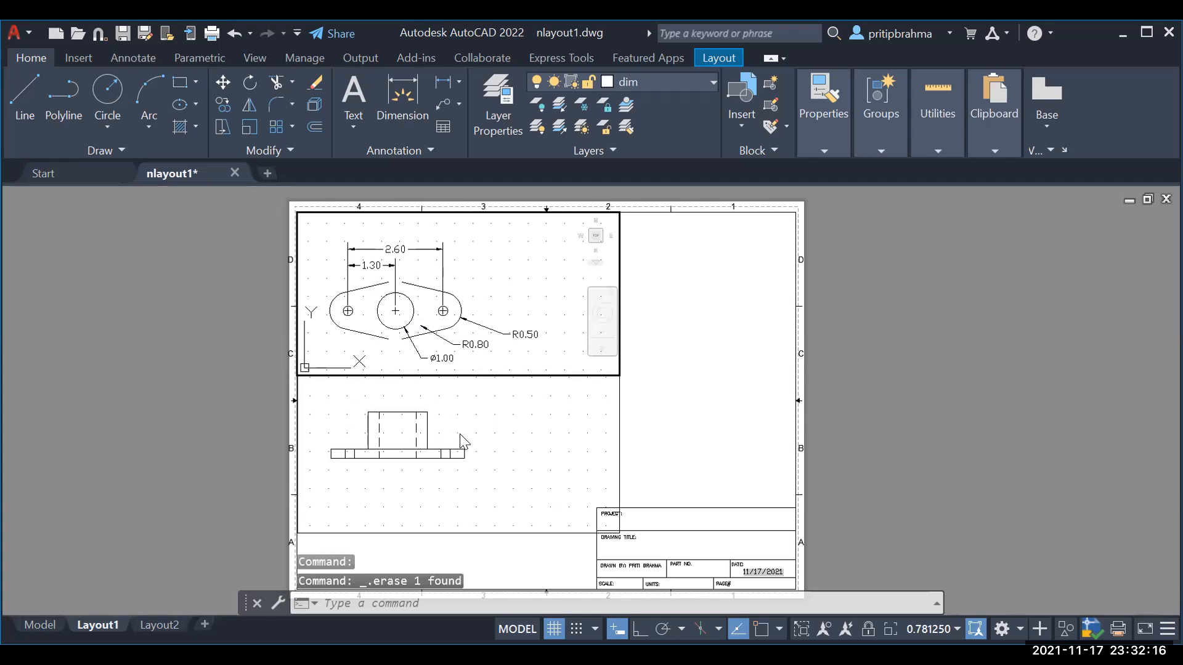
click(48, 627)
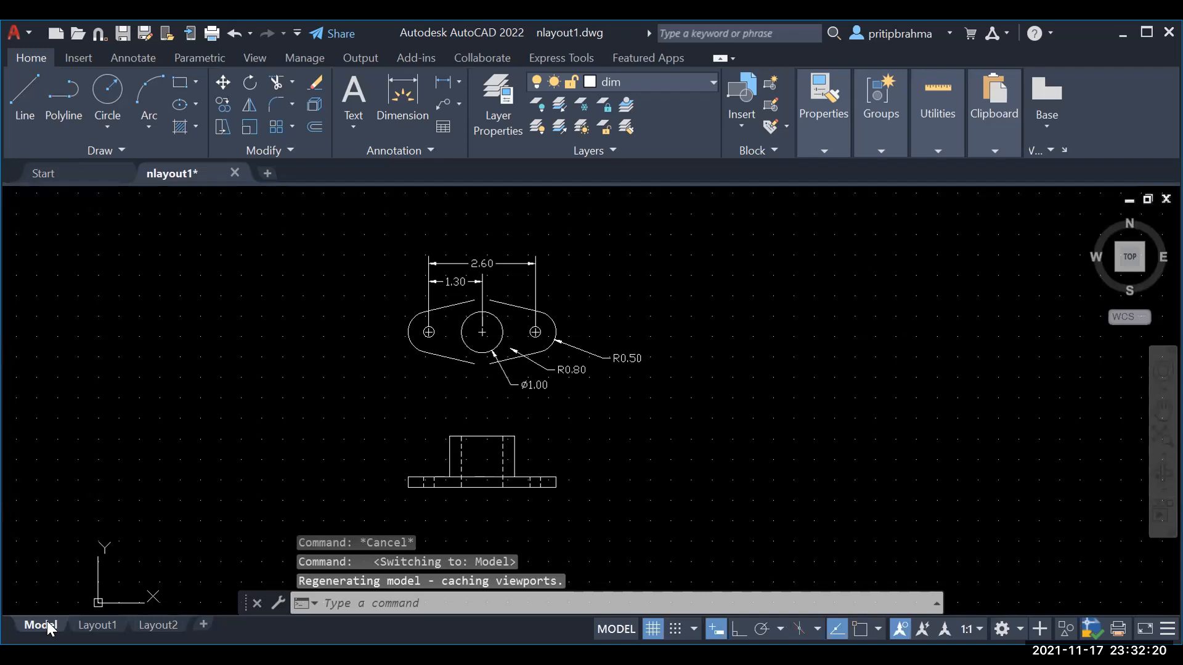
Step: Go back to Layout1 and undo the erase so the R0.80 circle reappears
mouse_move(85, 626)
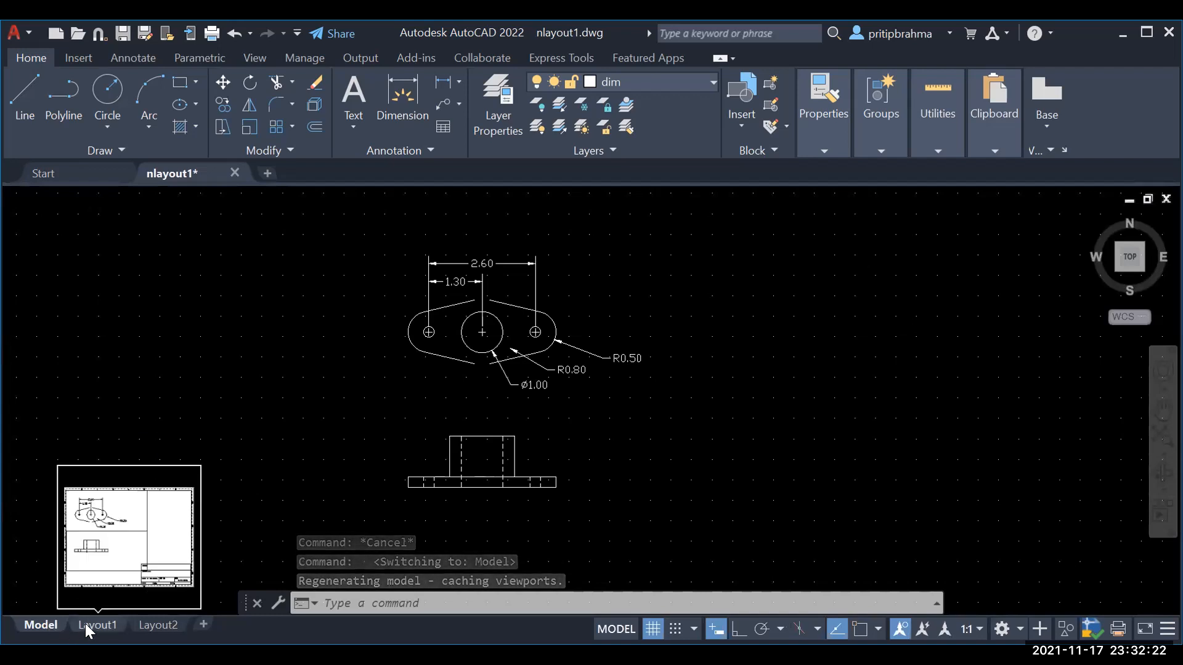
click(199, 559)
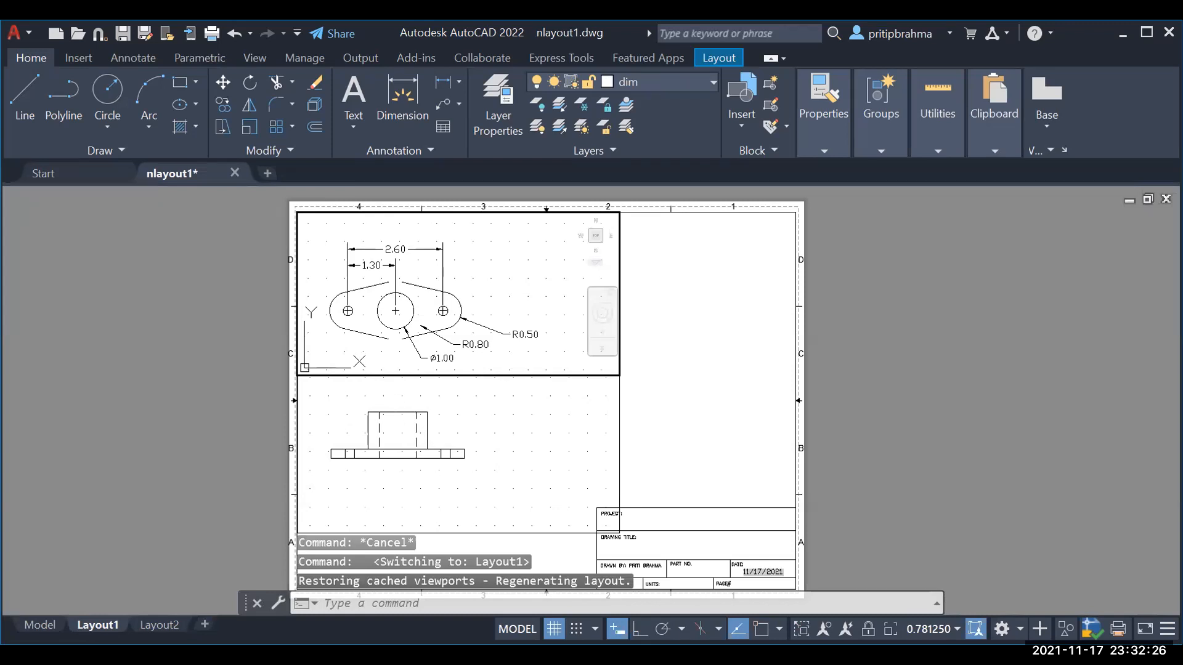
click(40, 626)
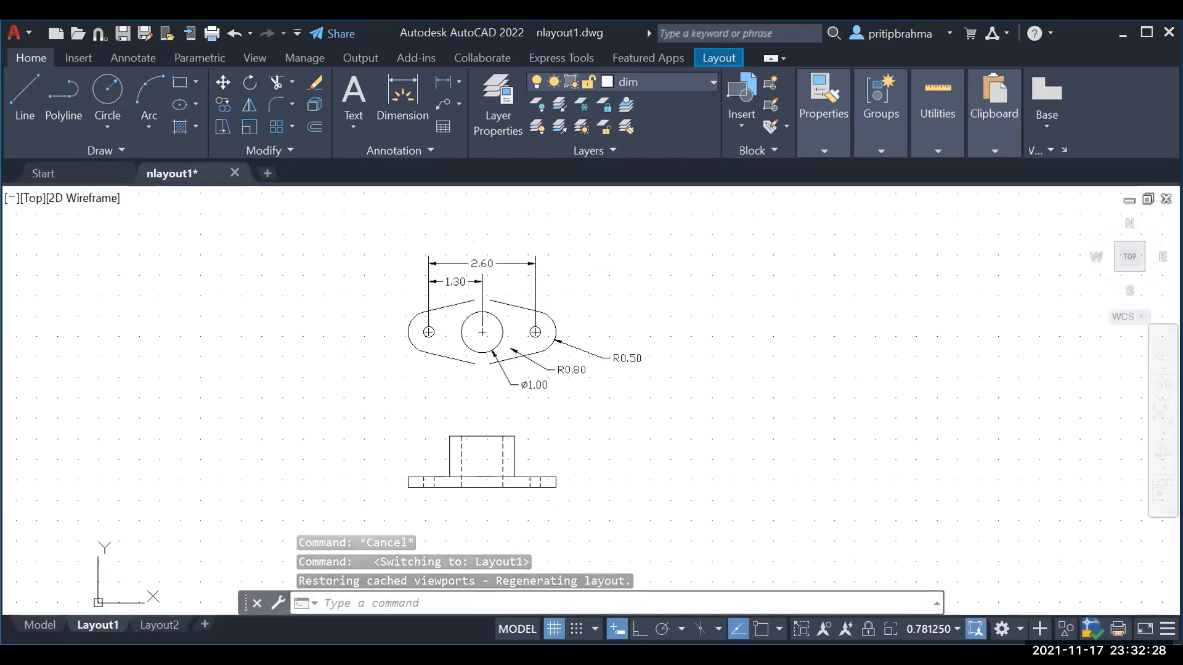
key(ctrl+z)
key(ctrl+z)
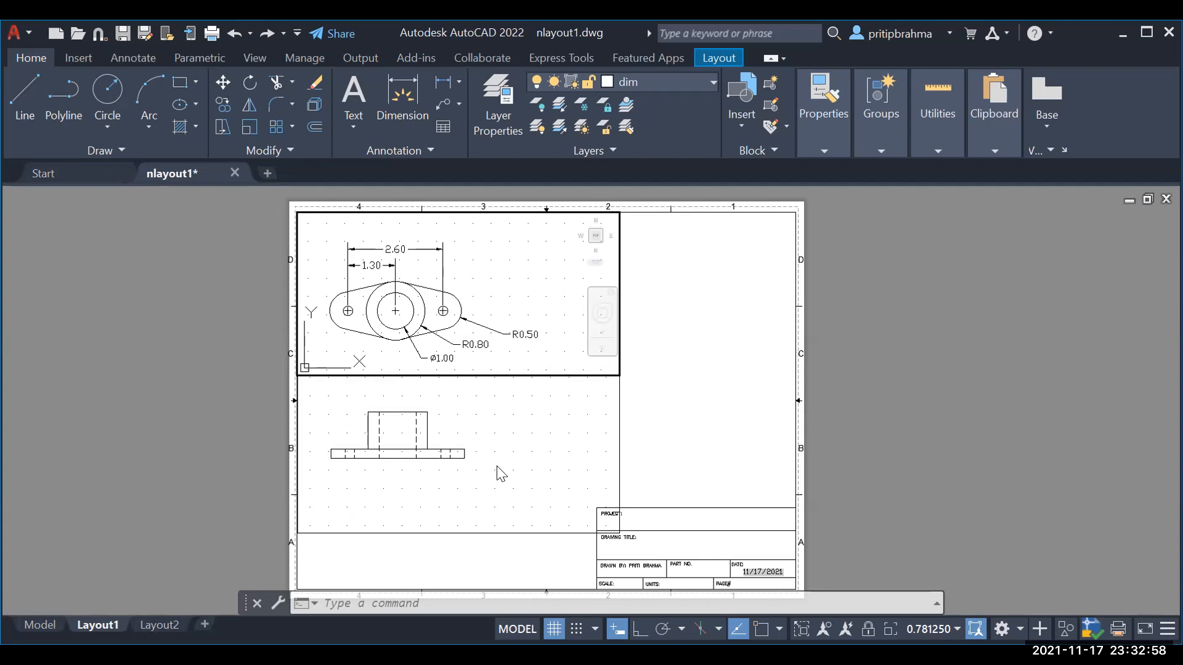
key(Escape)
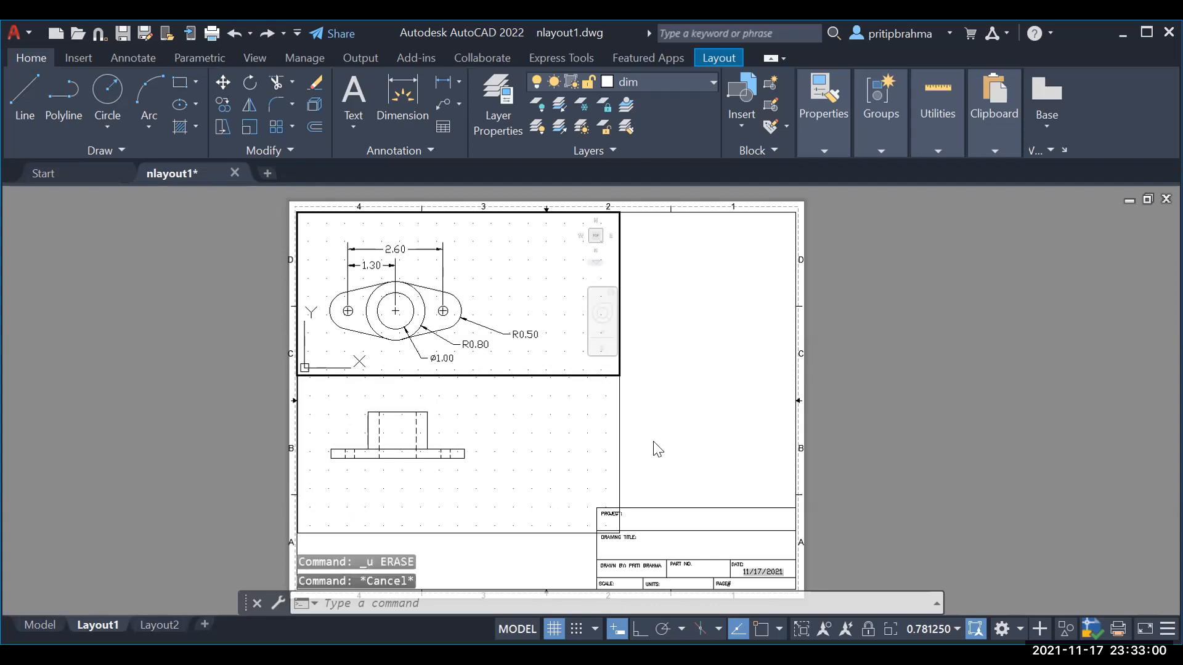
key(Escape)
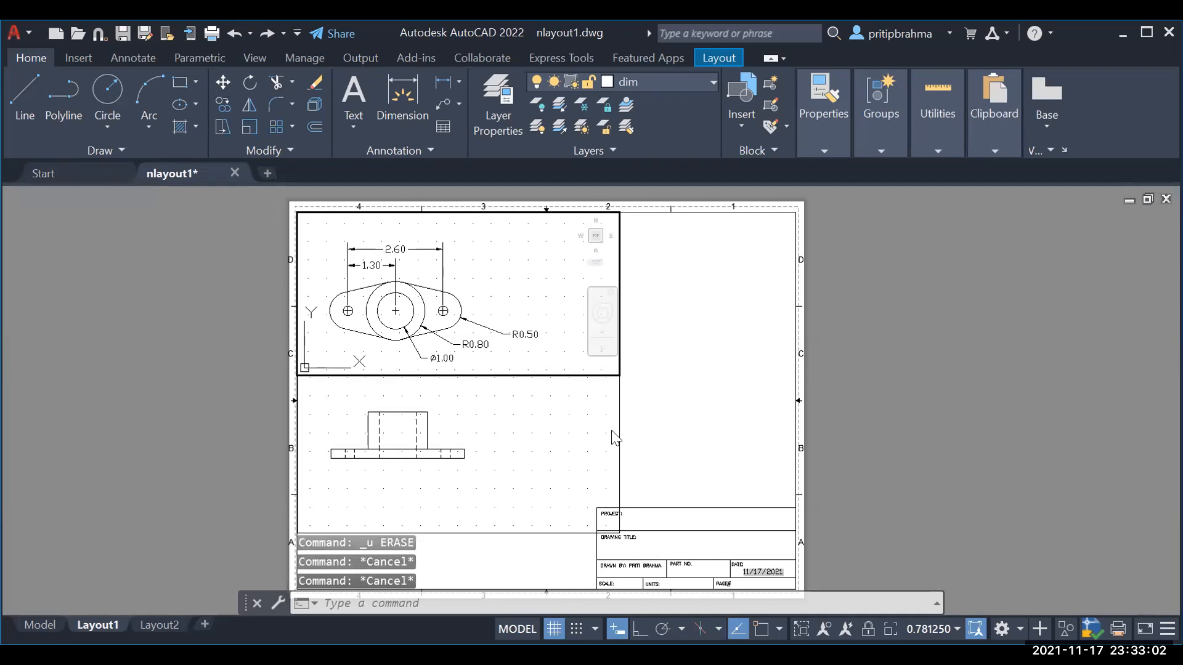
click(12, 34)
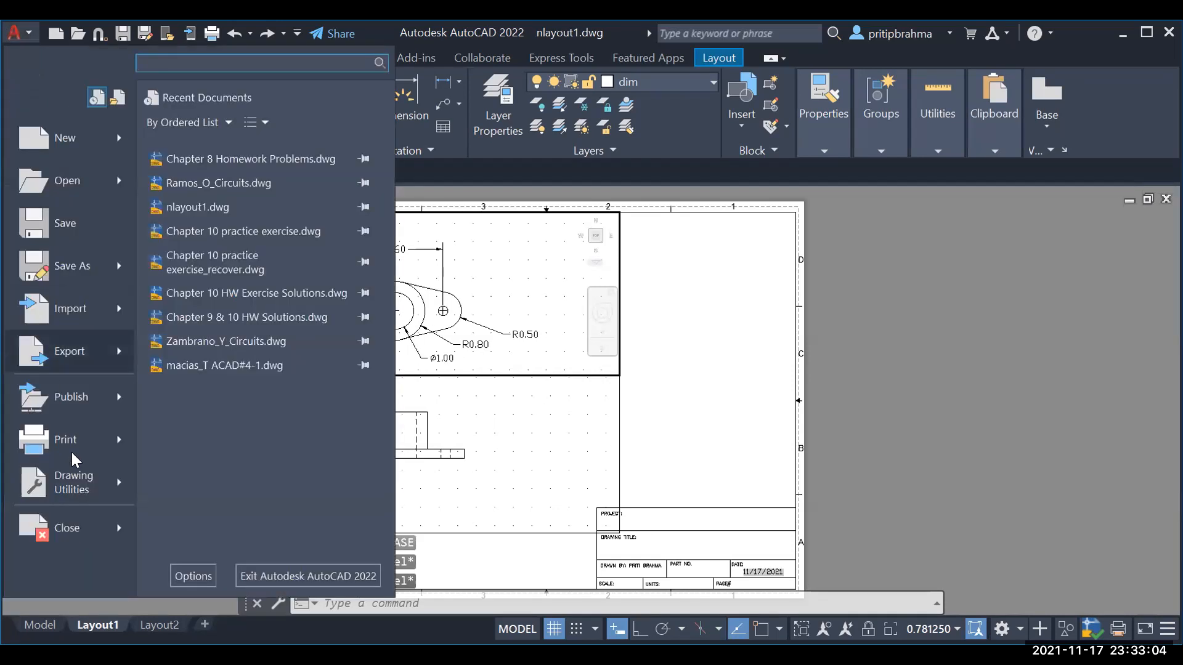
click(93, 445)
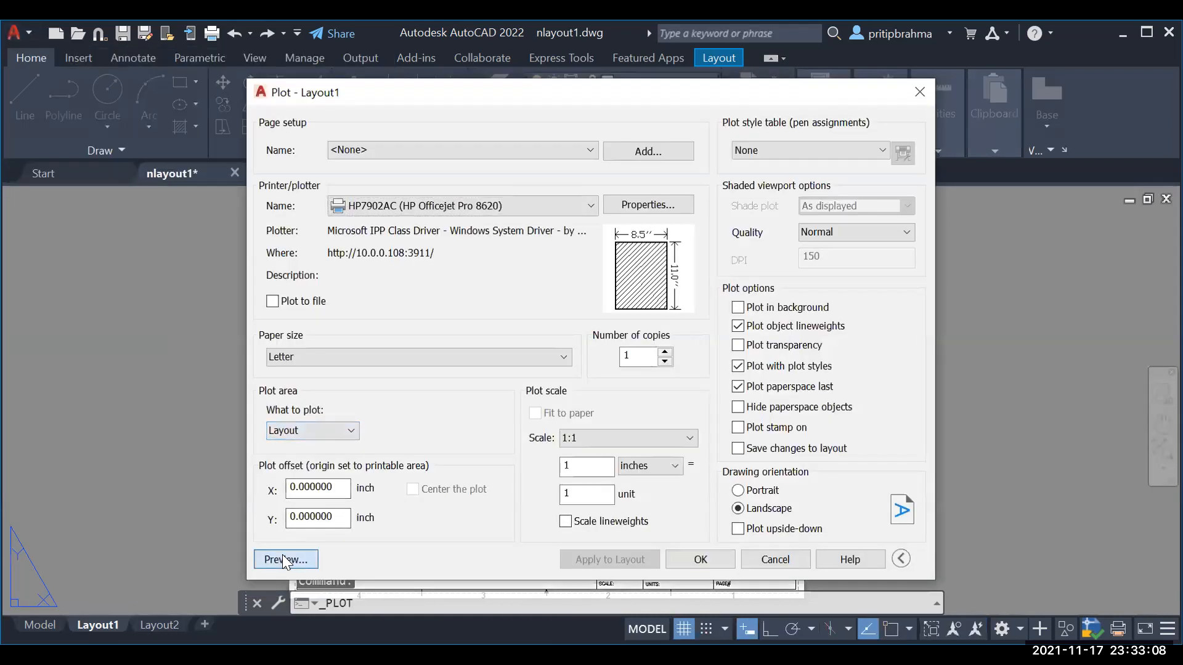
click(282, 558)
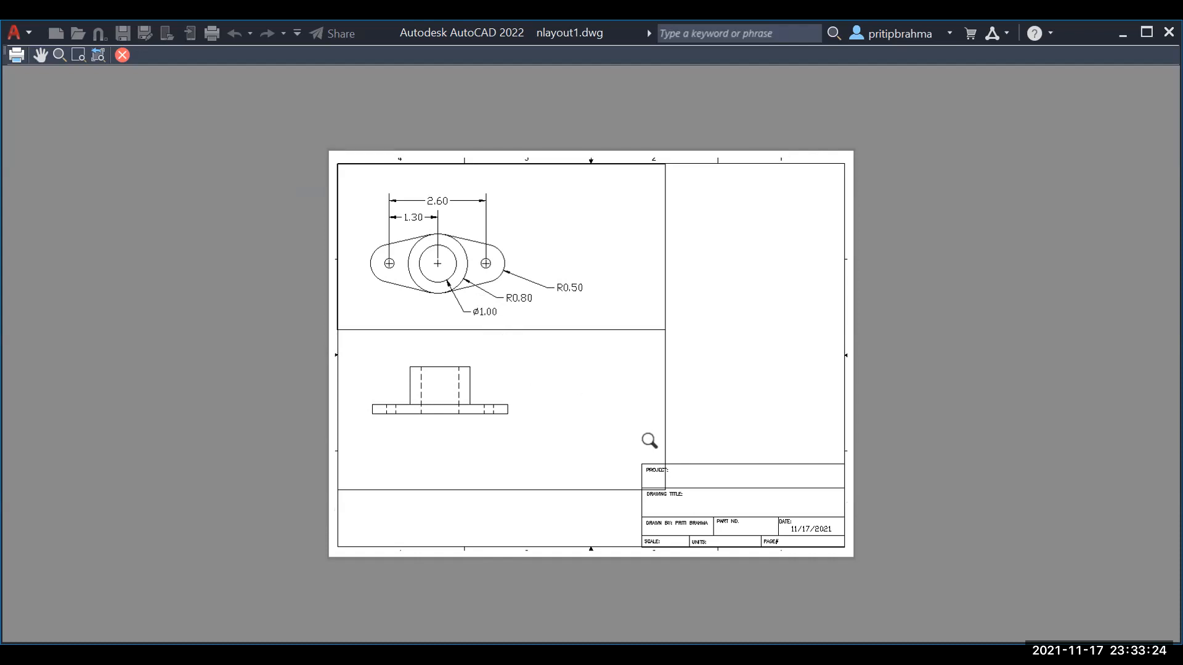
key(Escape)
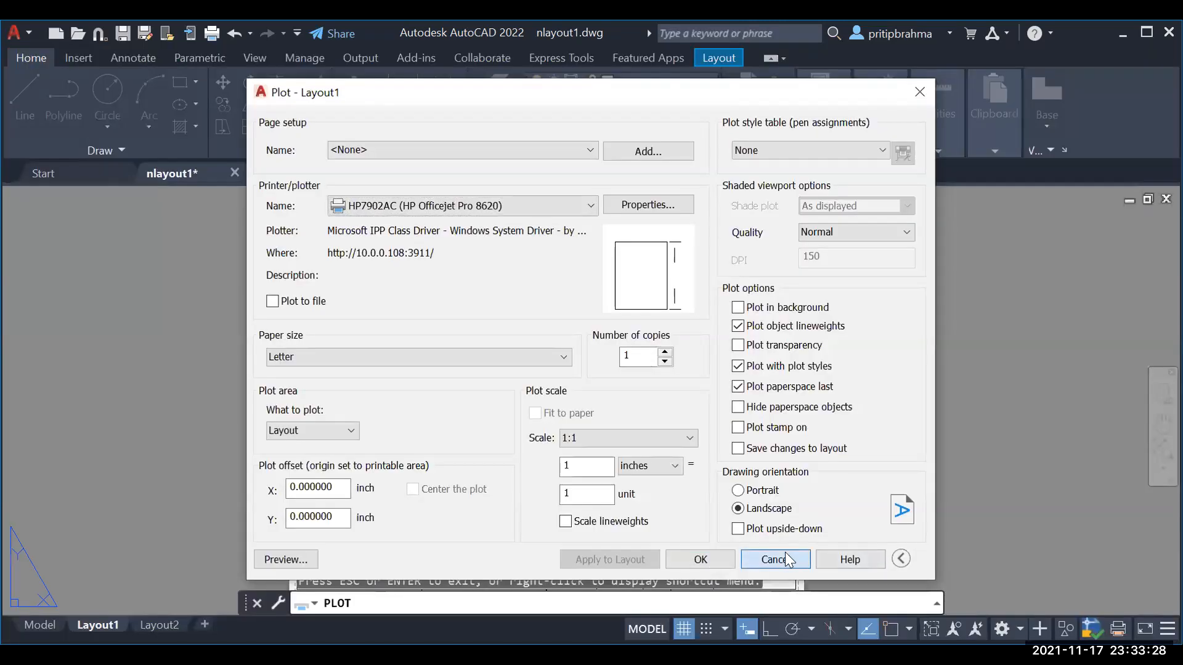
click(785, 551)
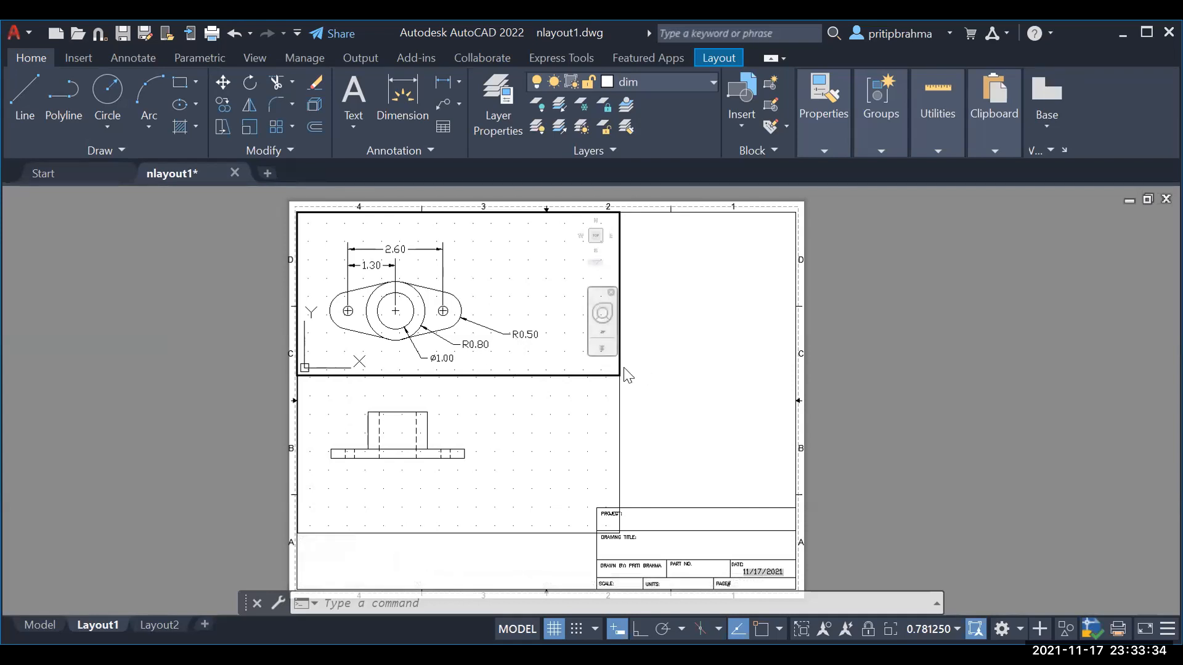
Step: Create a new layer named 'No Print' in the Layer Properties Manager
key(Escape)
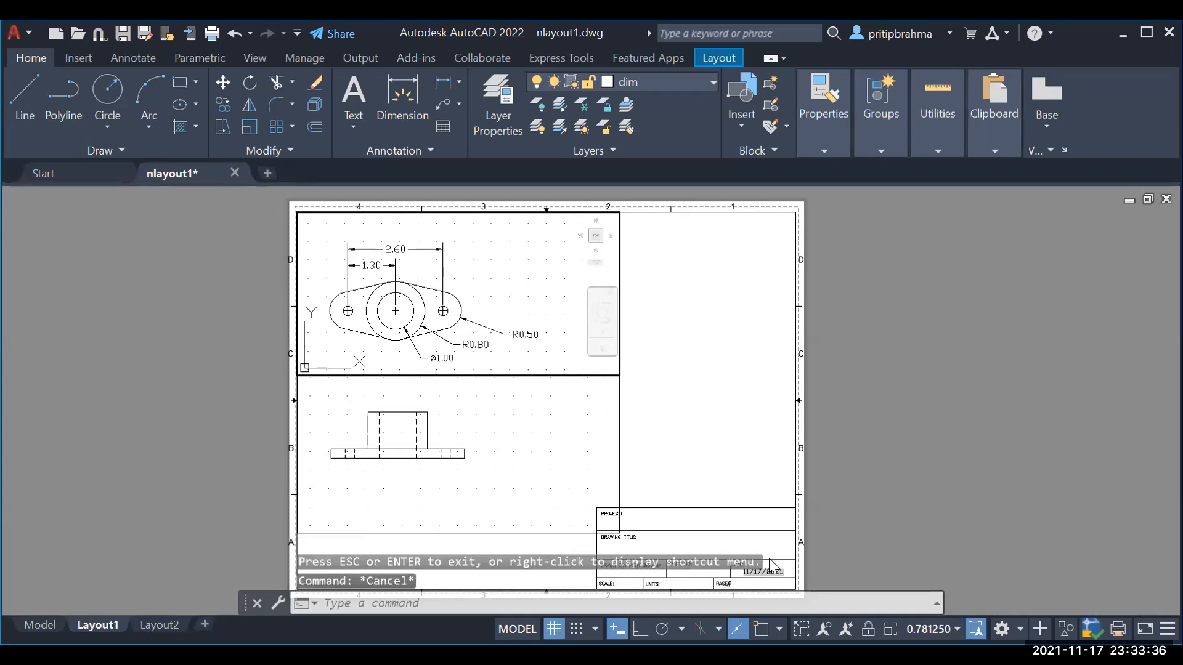
click(534, 453)
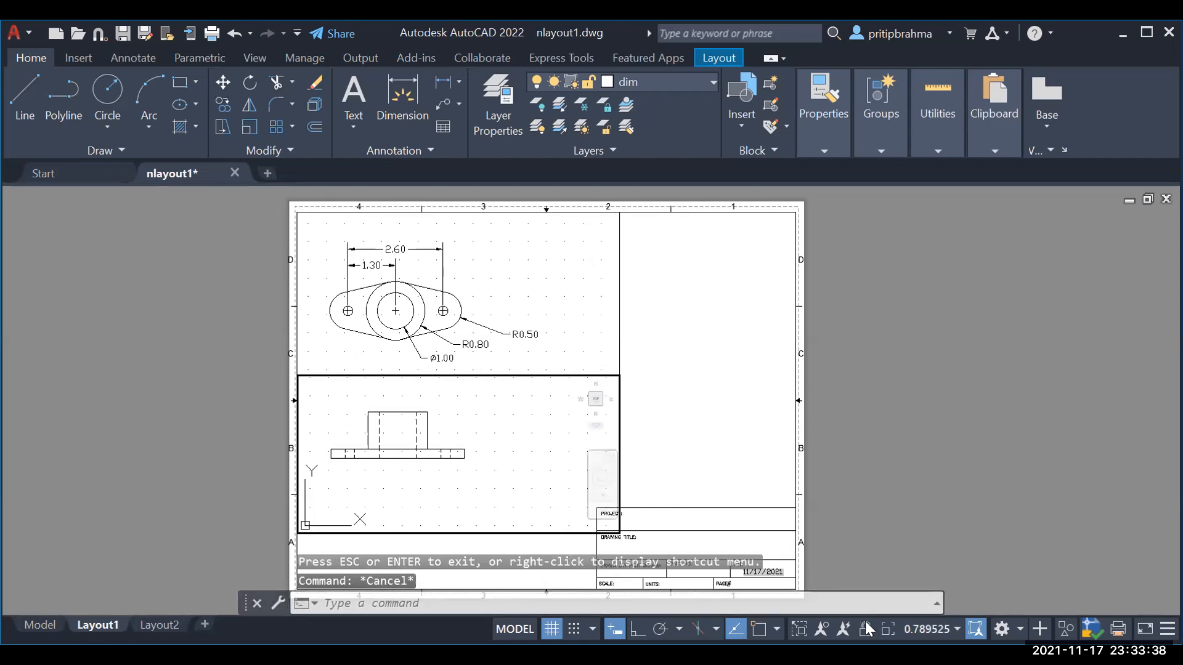
click(617, 339)
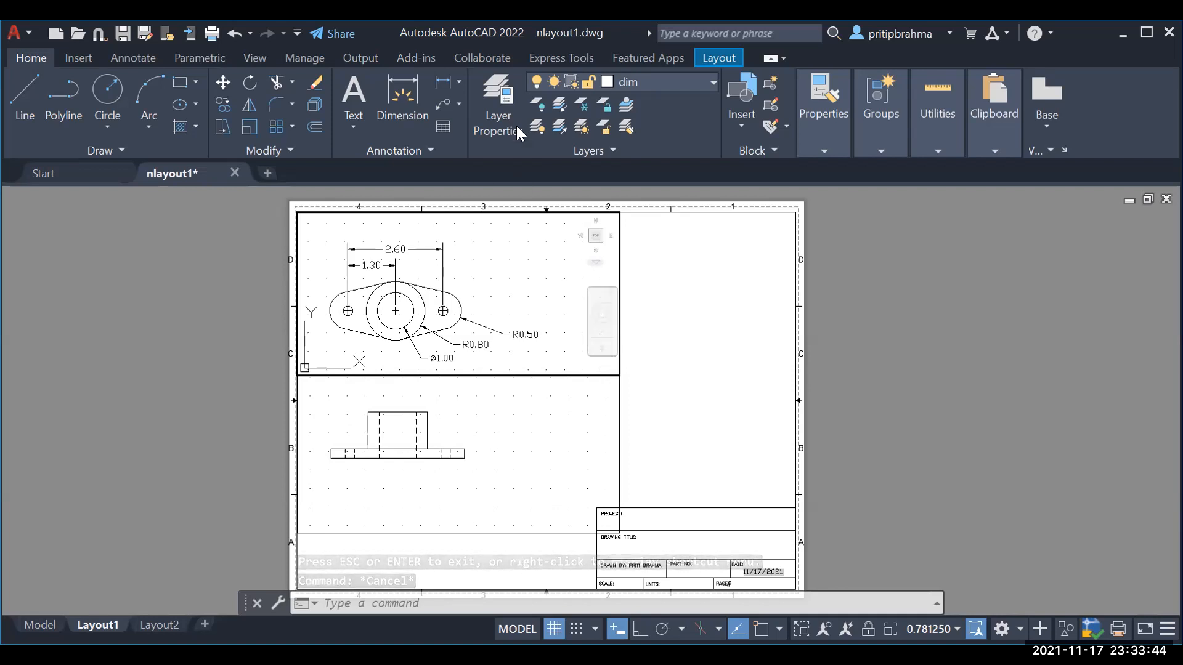
click(712, 82)
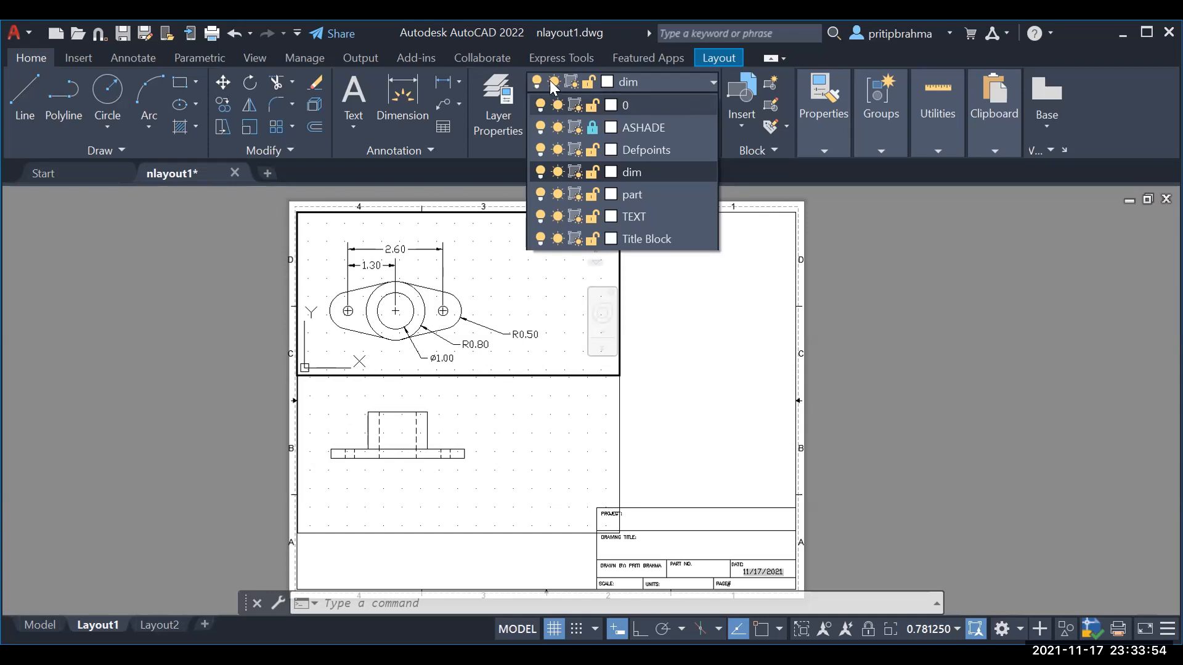
click(709, 82)
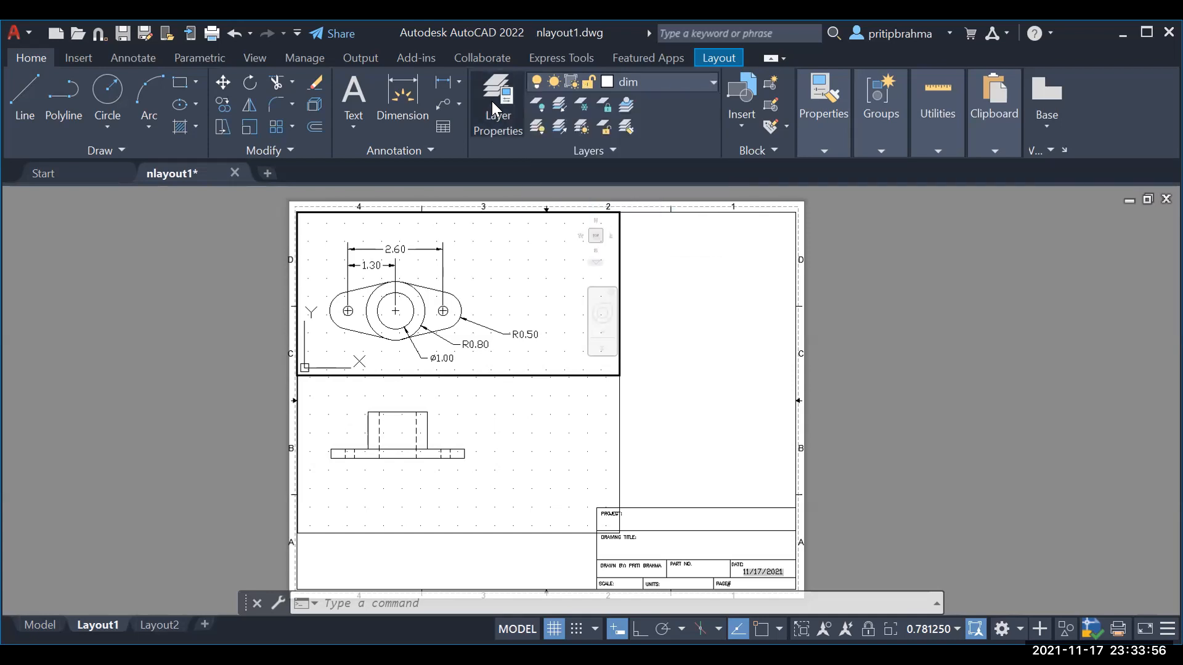
click(496, 102)
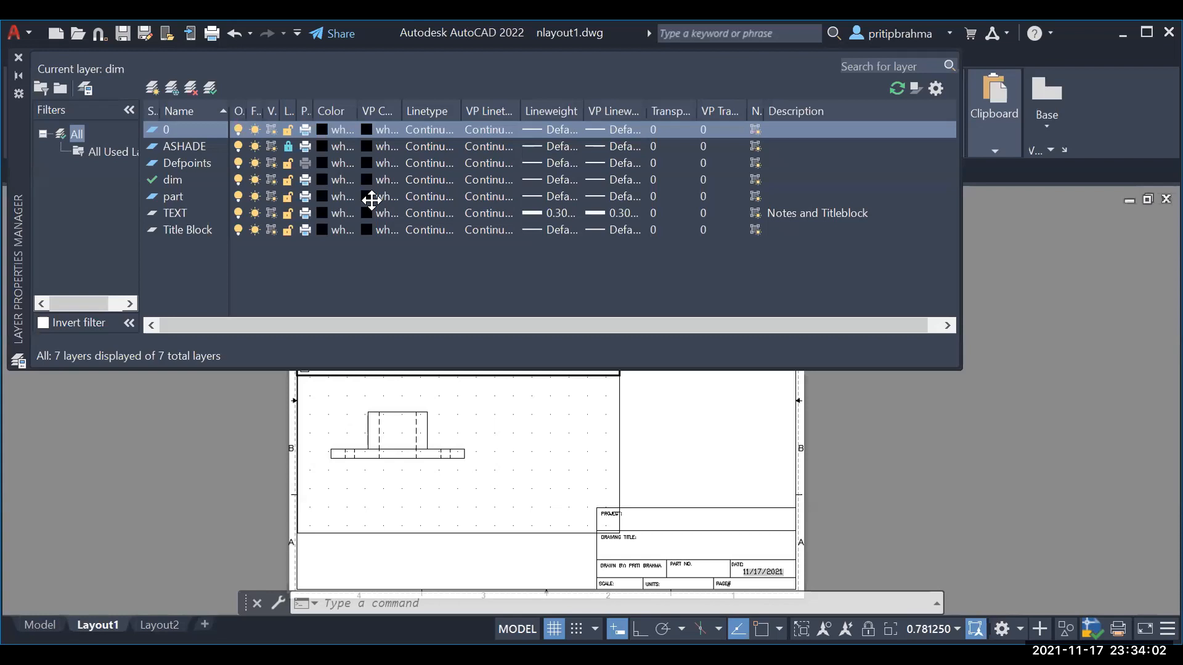
click(153, 88)
text(No Print)
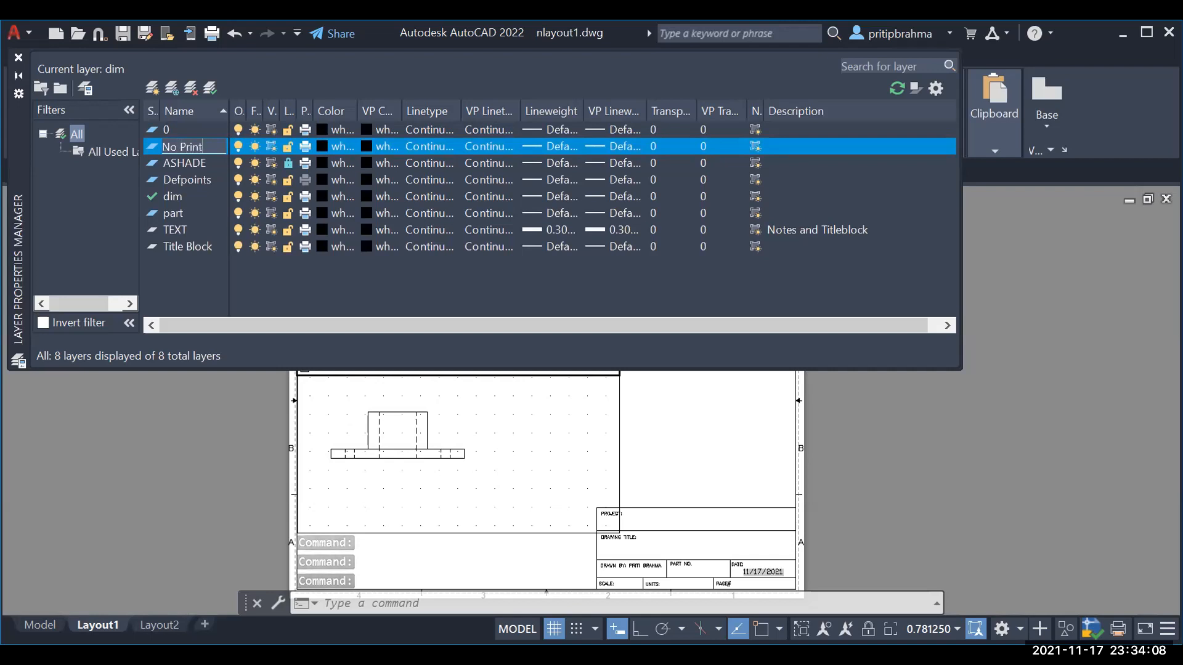
key(Return)
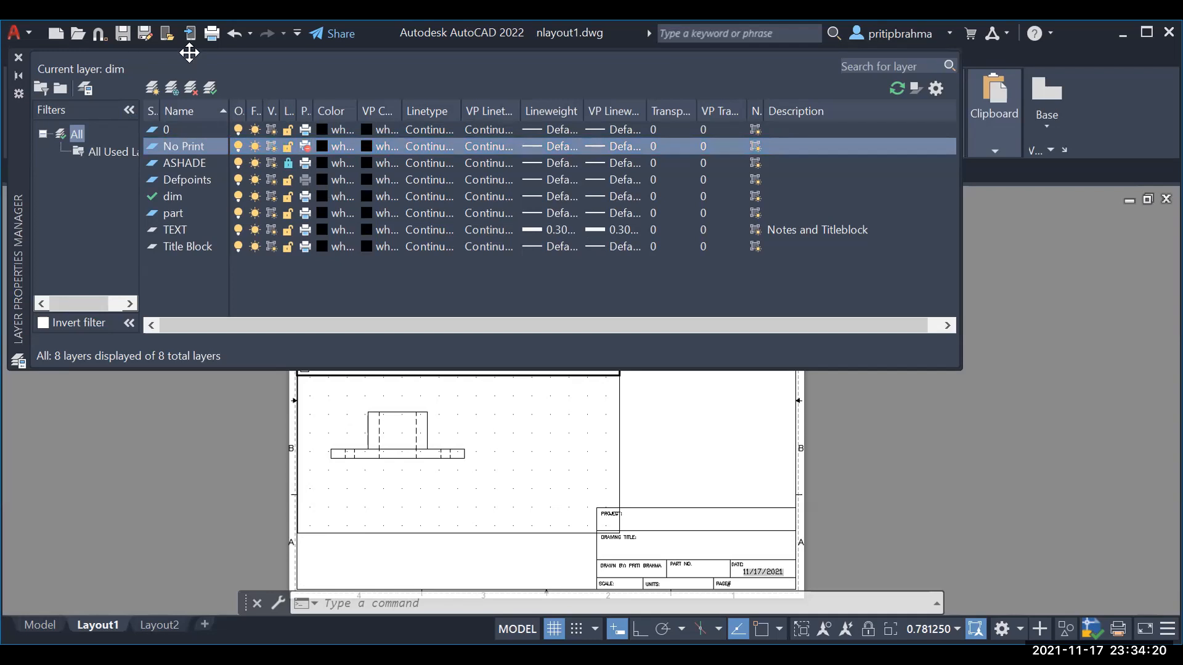
click(18, 57)
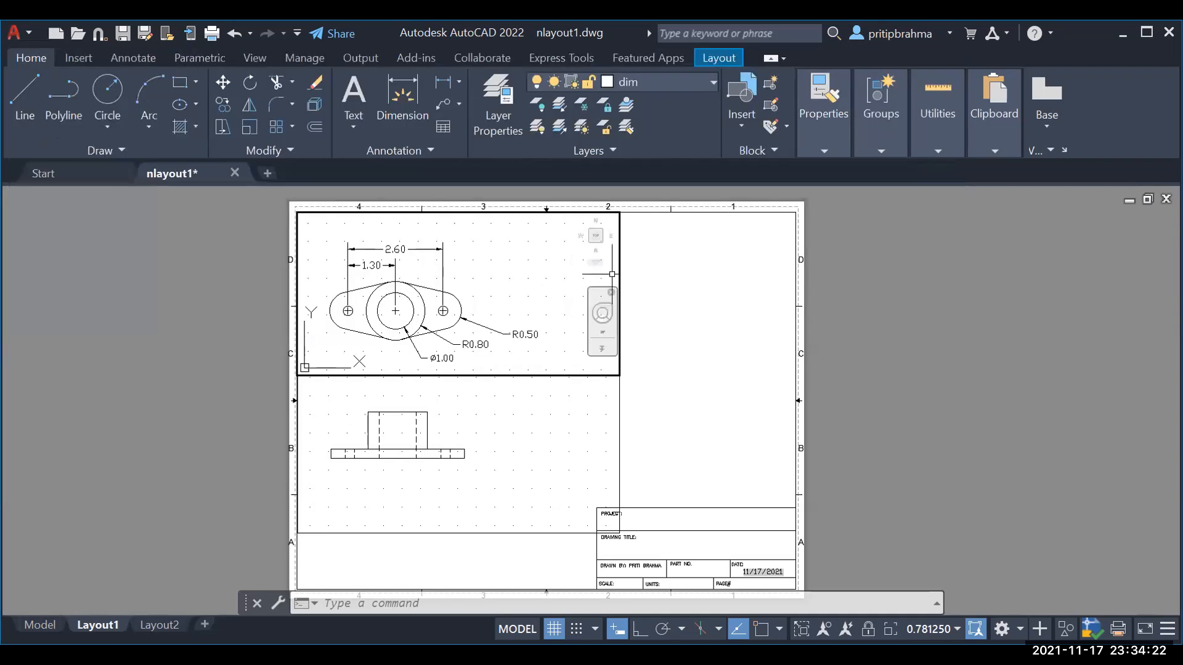
Step: Toggle the lock on the No Print layer from the Layers dropdown
click(616, 410)
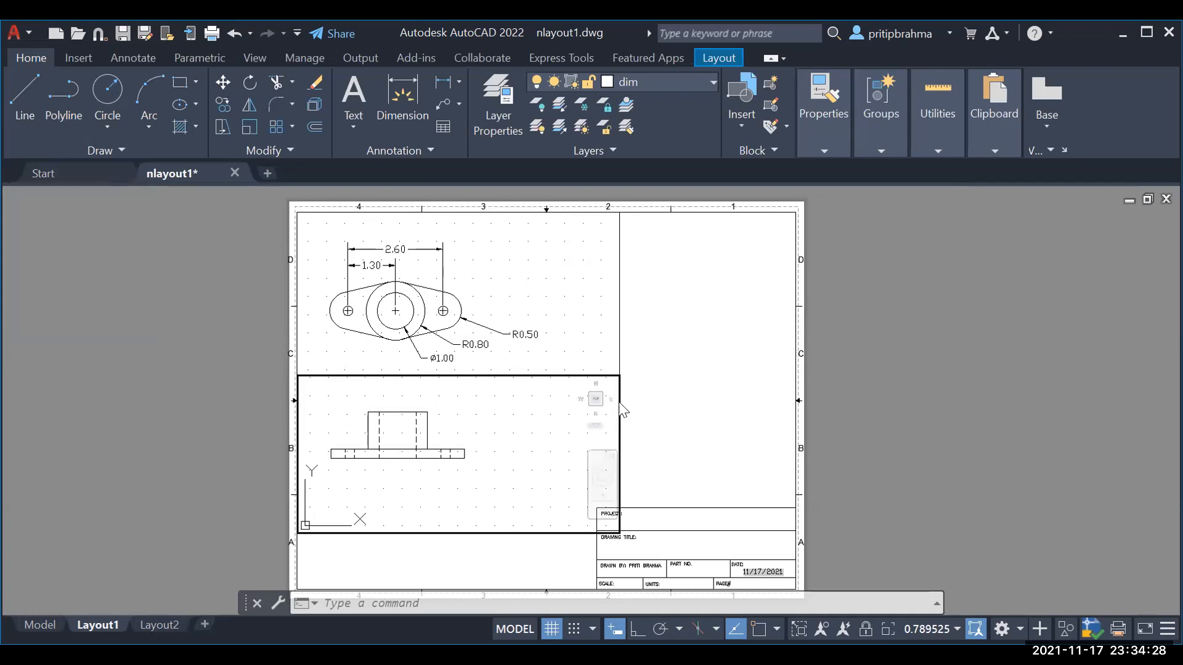
click(632, 81)
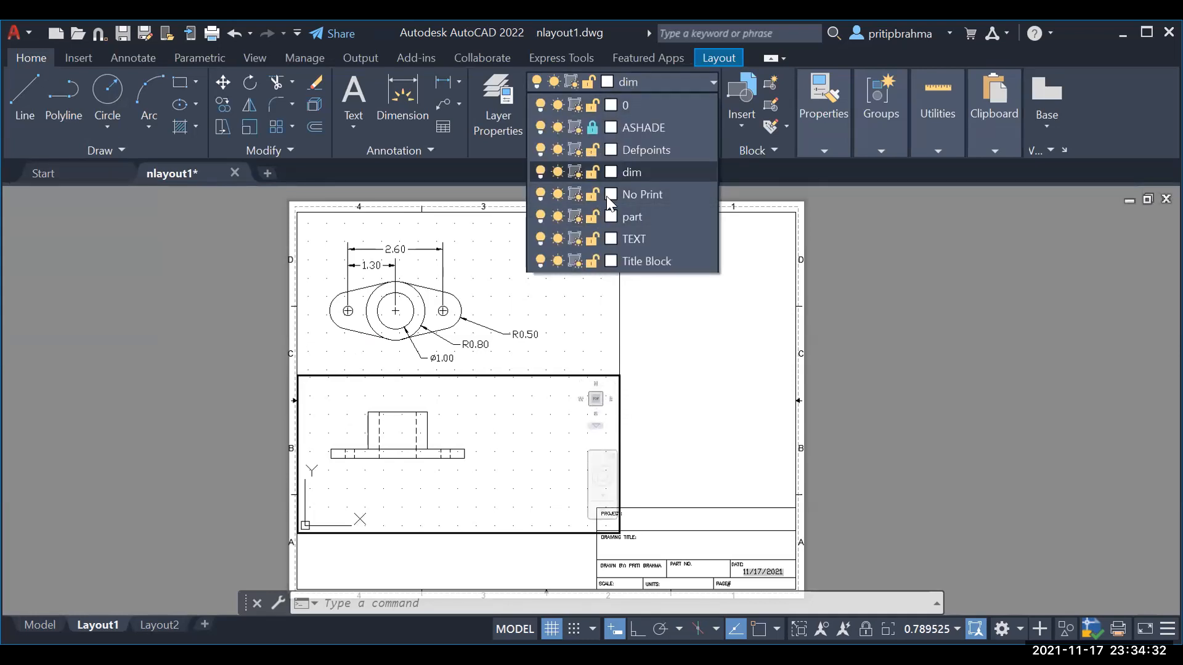
click(592, 195)
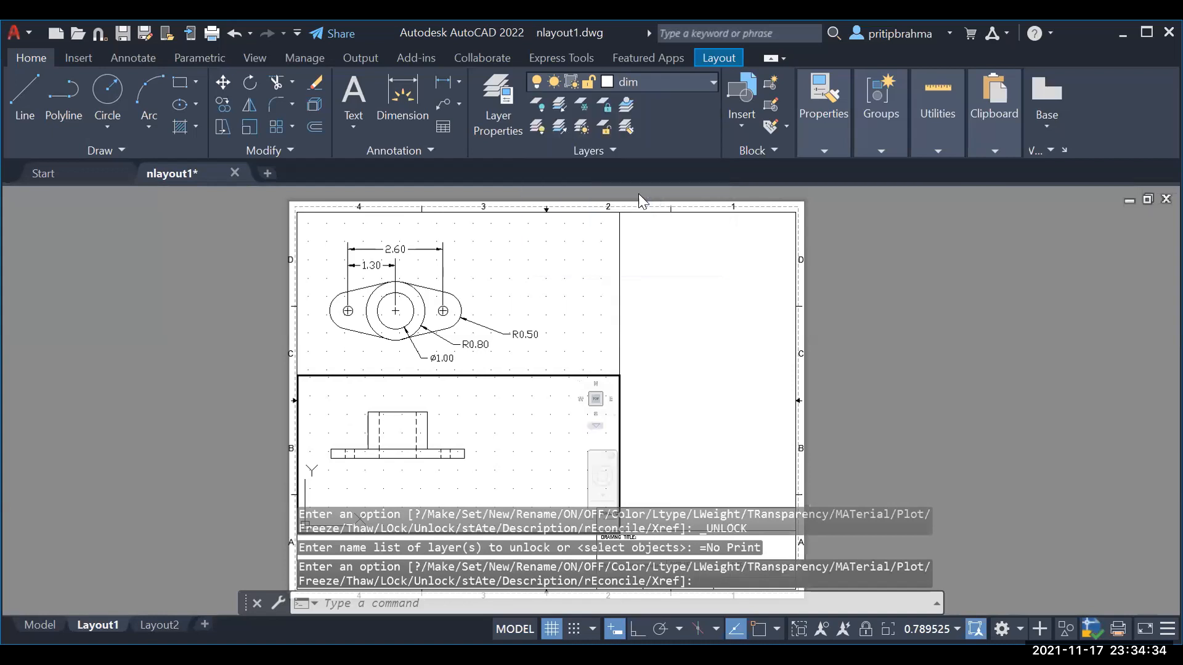
key(Escape)
key(Escape)
Step: Make No Print the current layer from the Home tab Layers dropdown
click(618, 335)
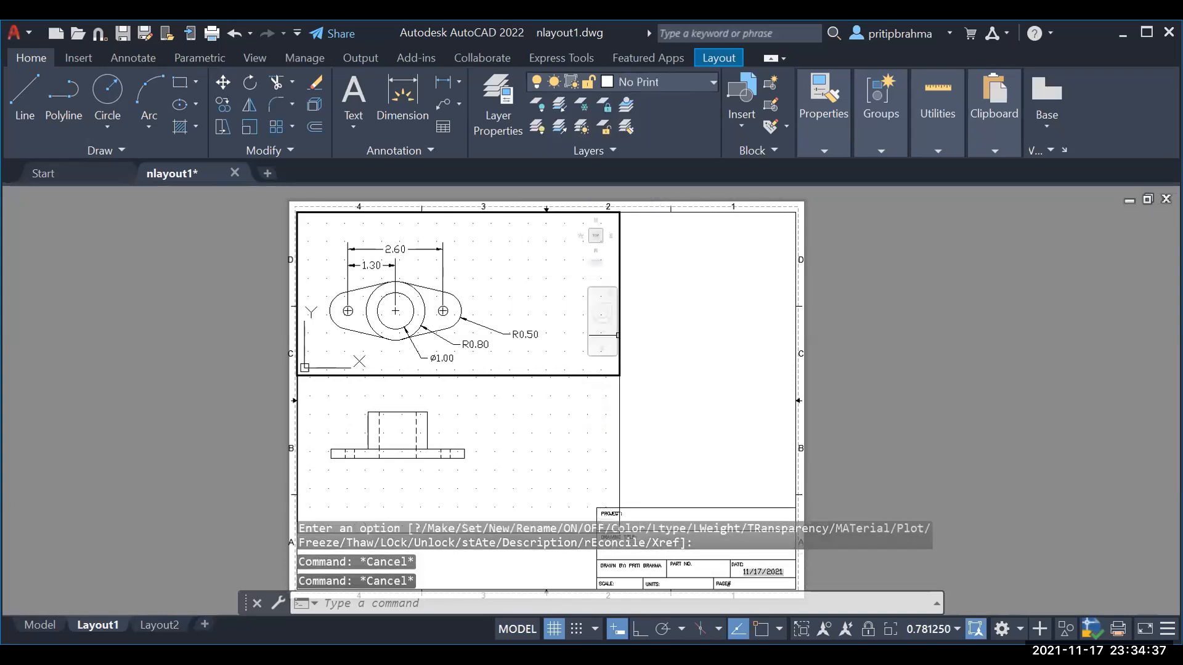
click(643, 81)
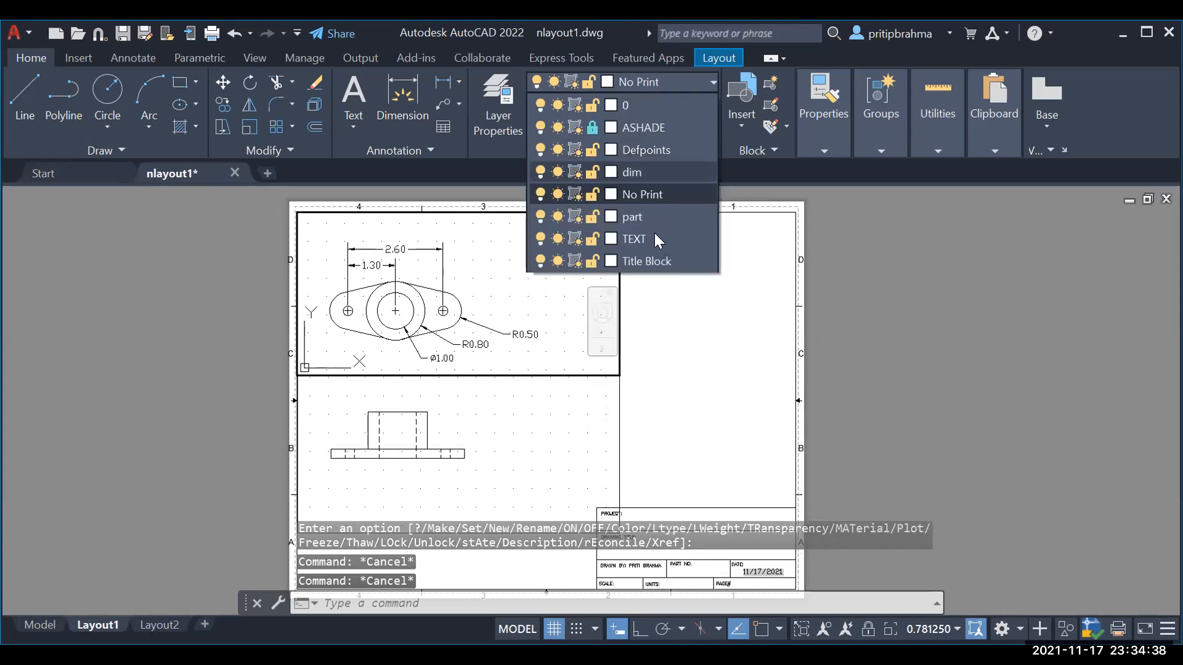
click(660, 194)
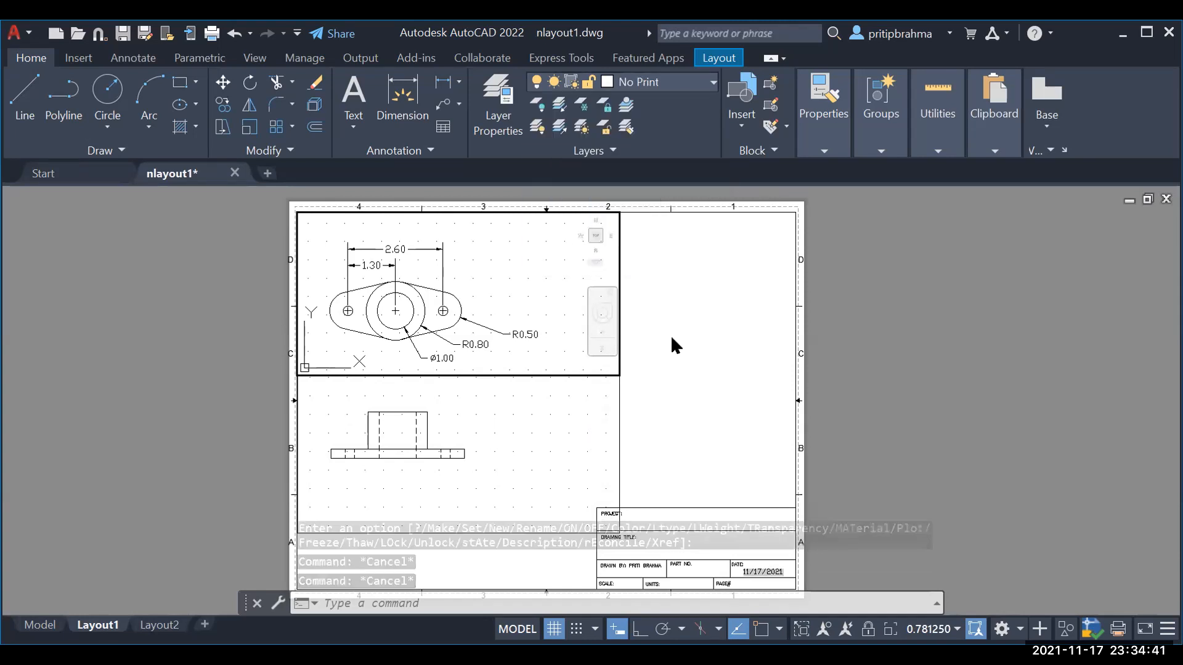
click(655, 83)
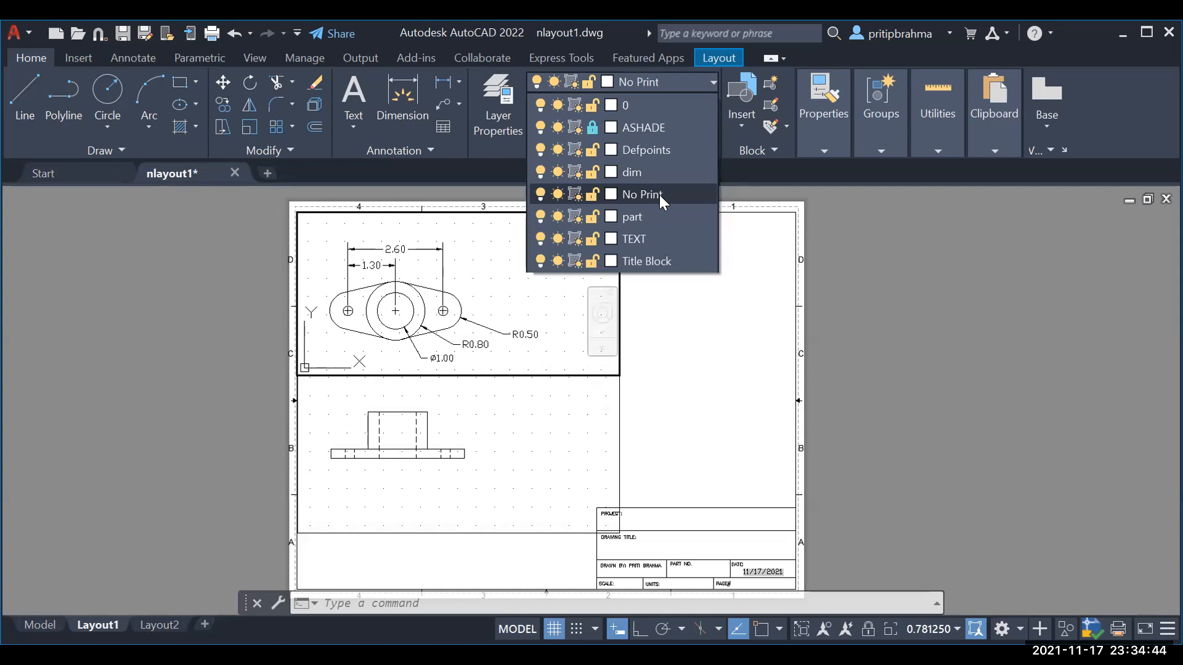
key(Escape)
key(Escape)
key(Escape)
click(616, 418)
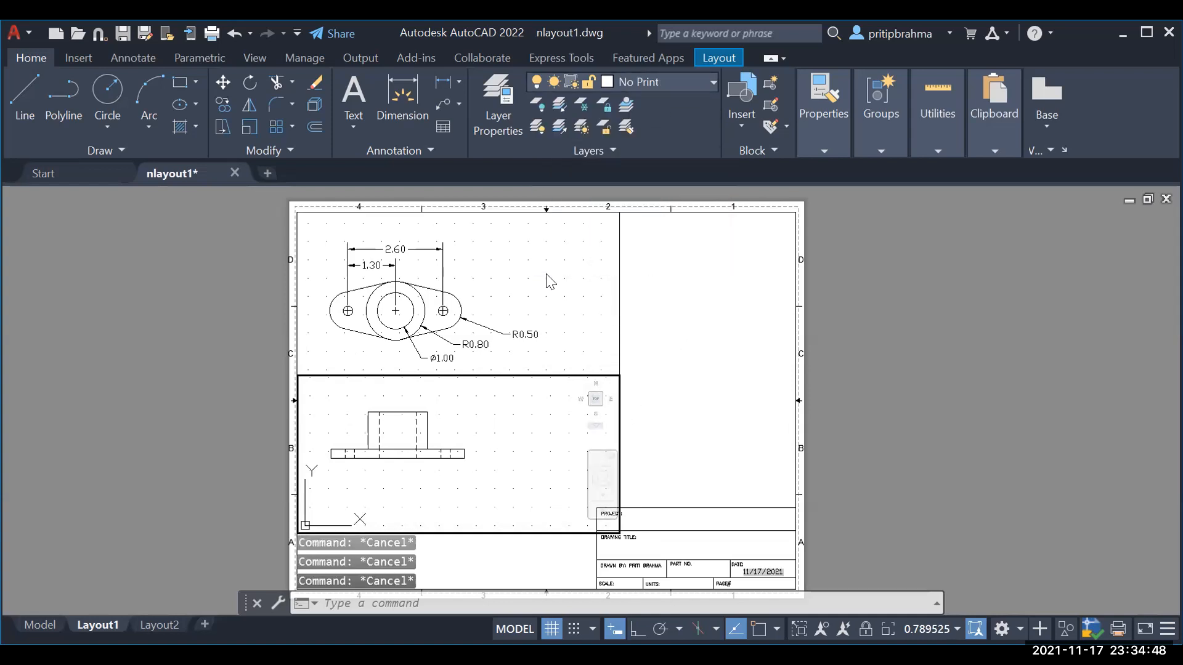
click(16, 35)
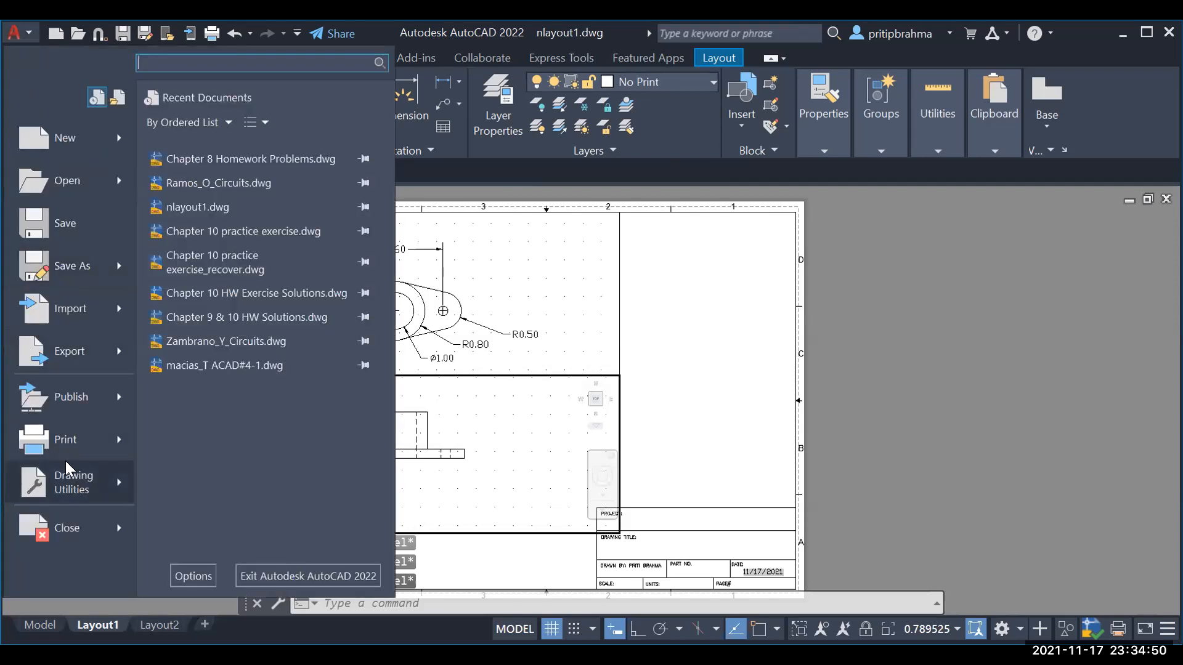
click(66, 440)
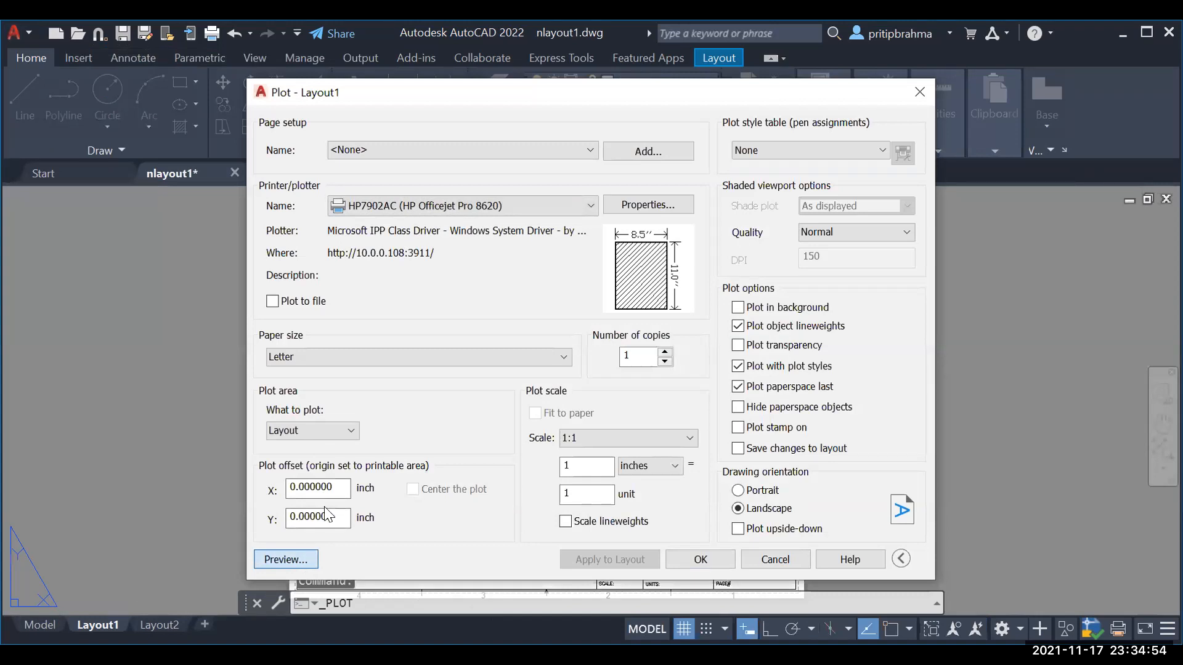
click(302, 554)
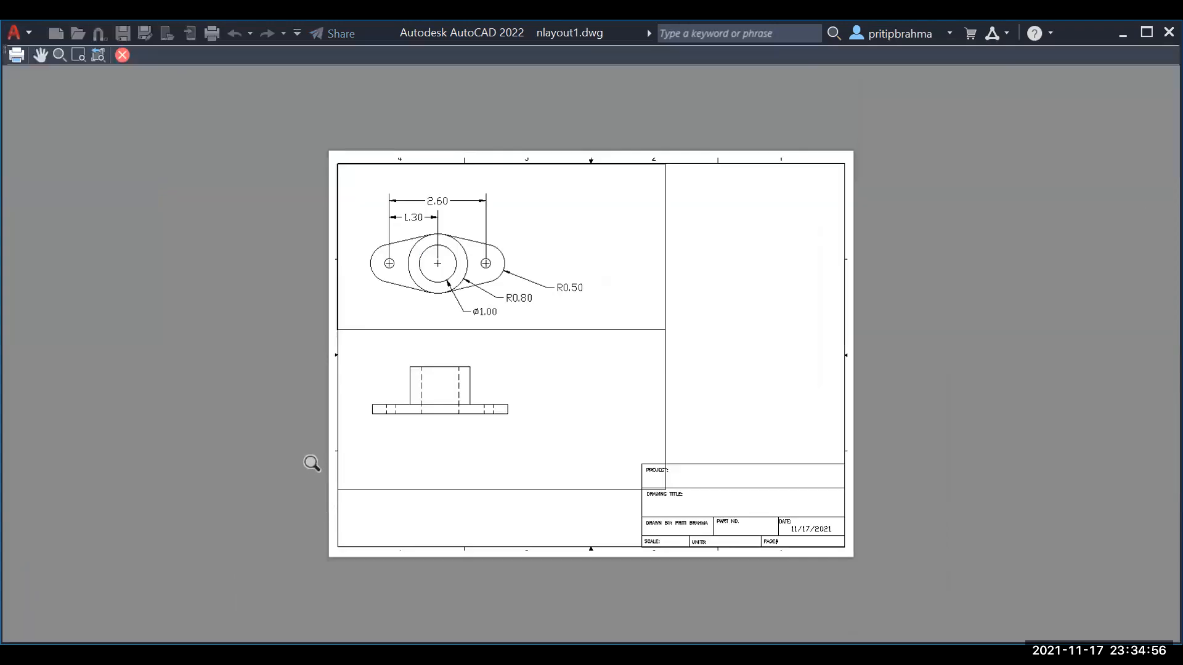
key(Escape)
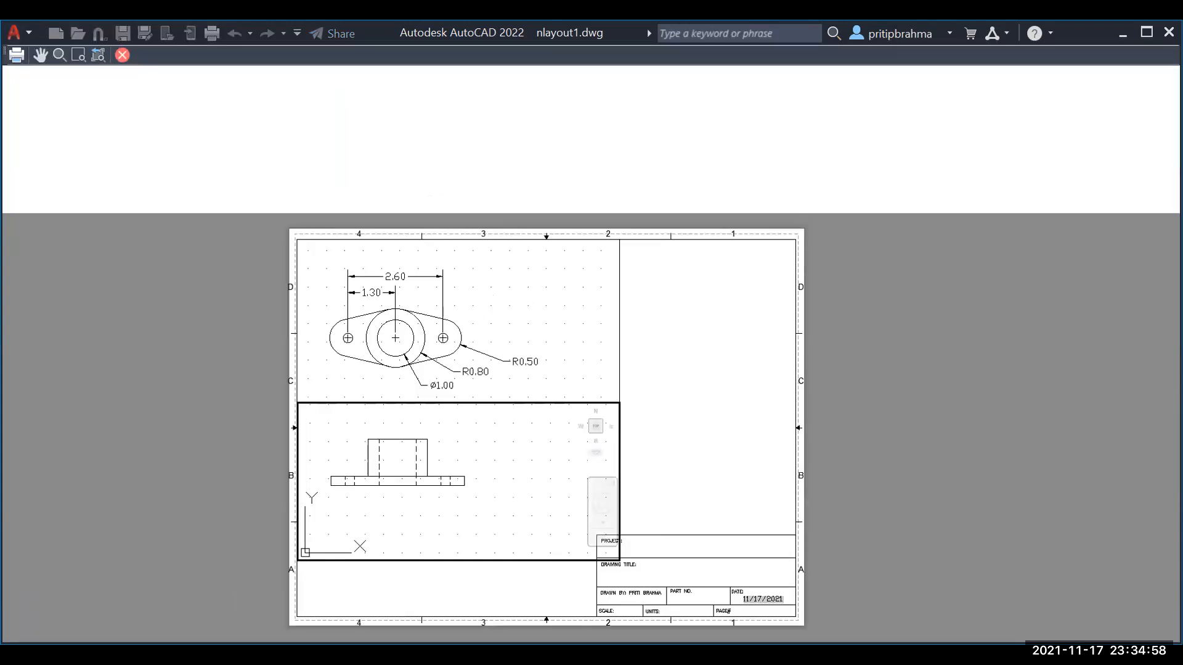
key(Escape)
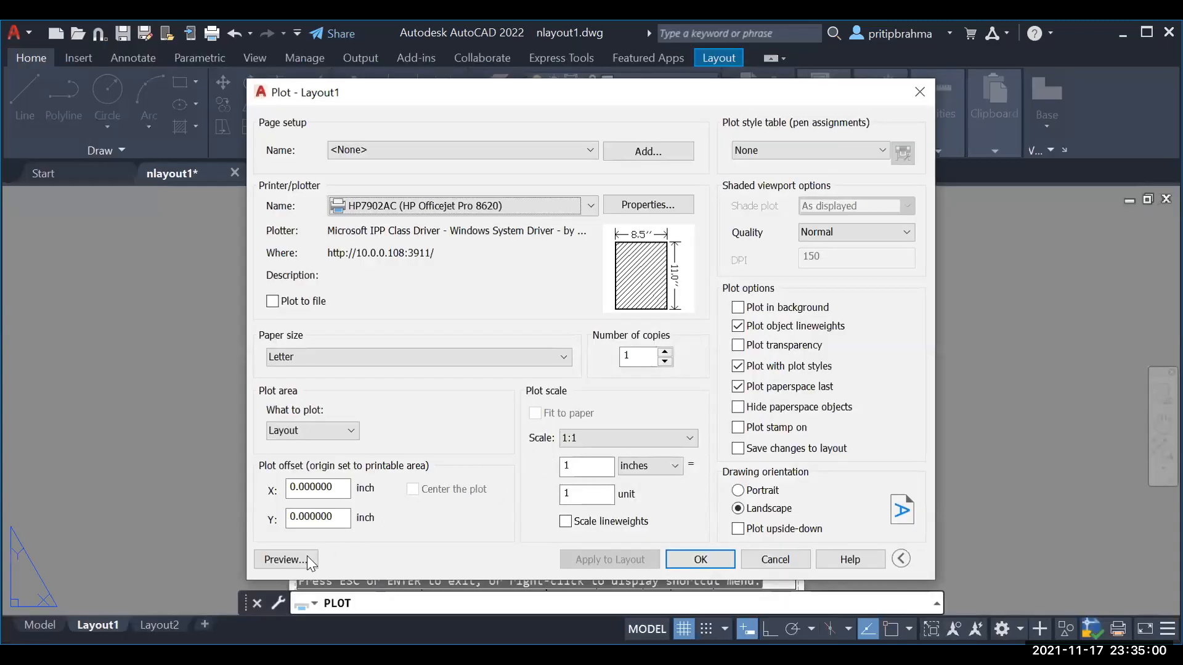
click(771, 558)
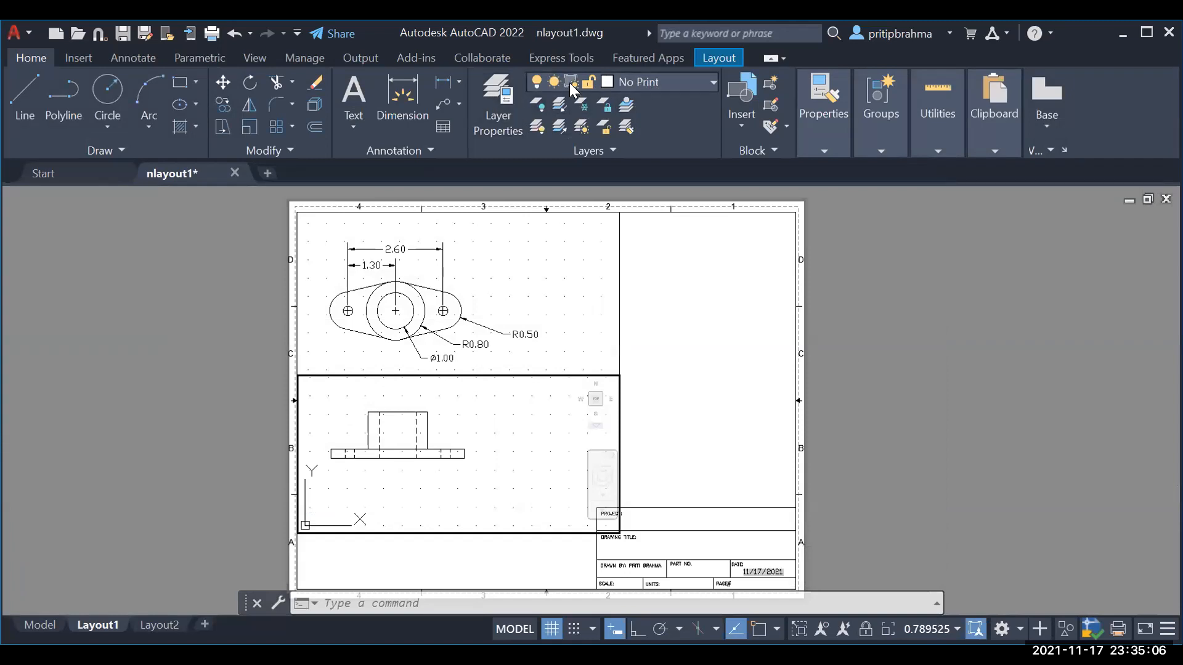
Step: Turn off plotting for the No Print layer and widen the layer manager's columns
click(498, 102)
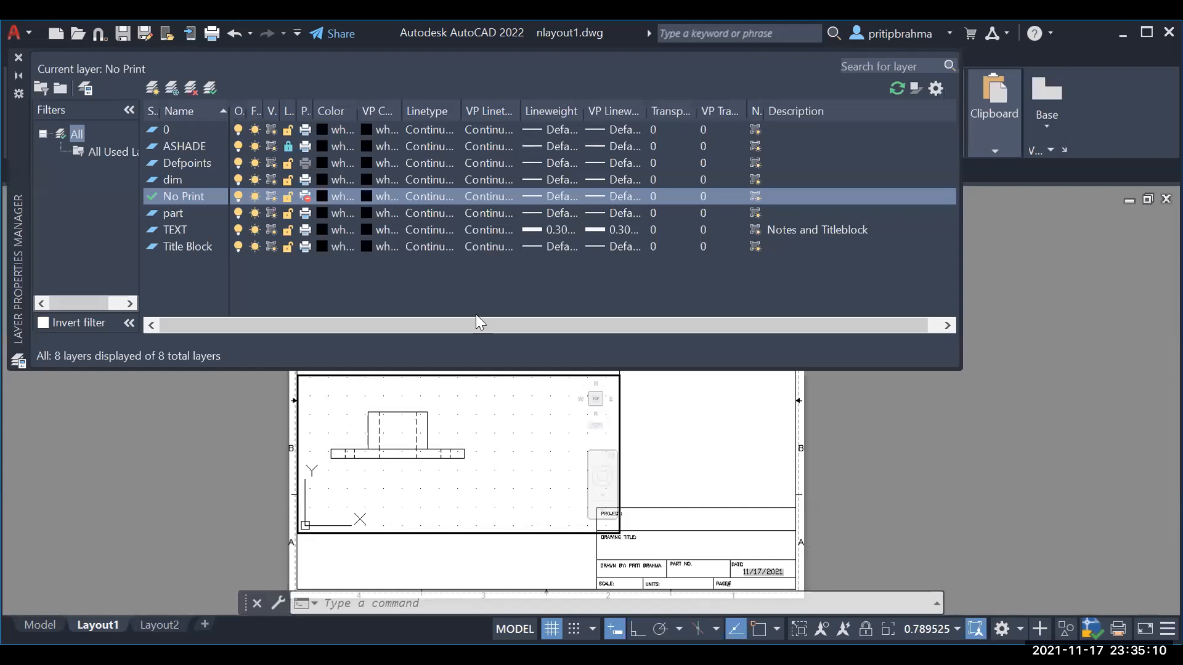
click(307, 197)
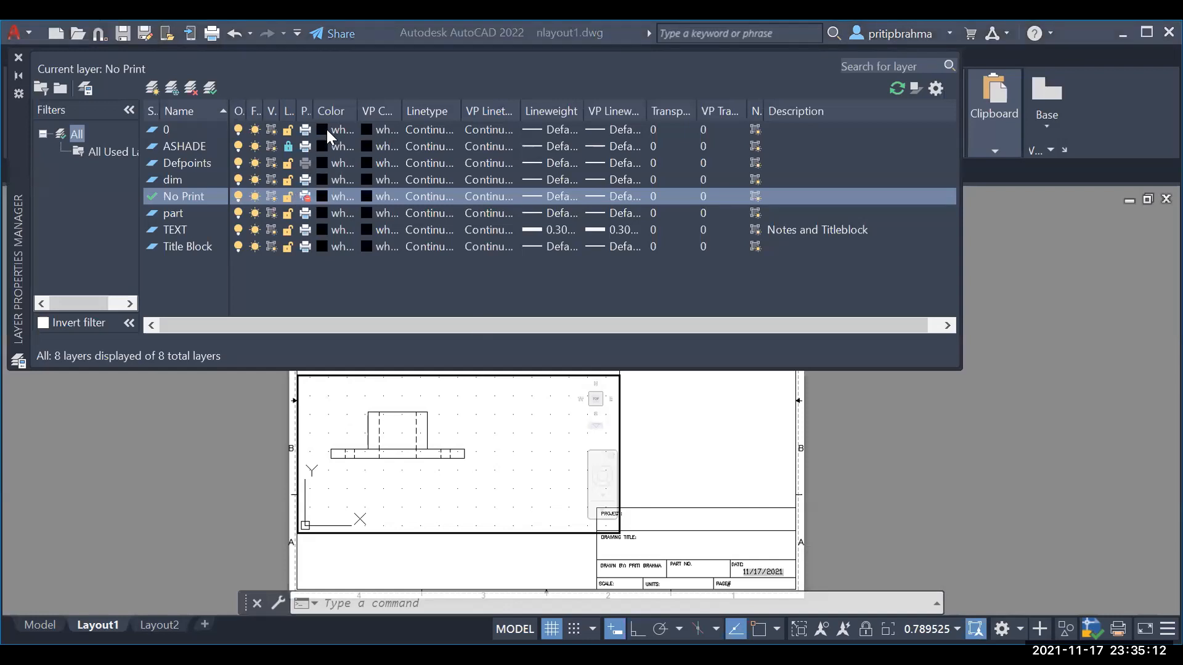
drag(311, 109, 348, 109)
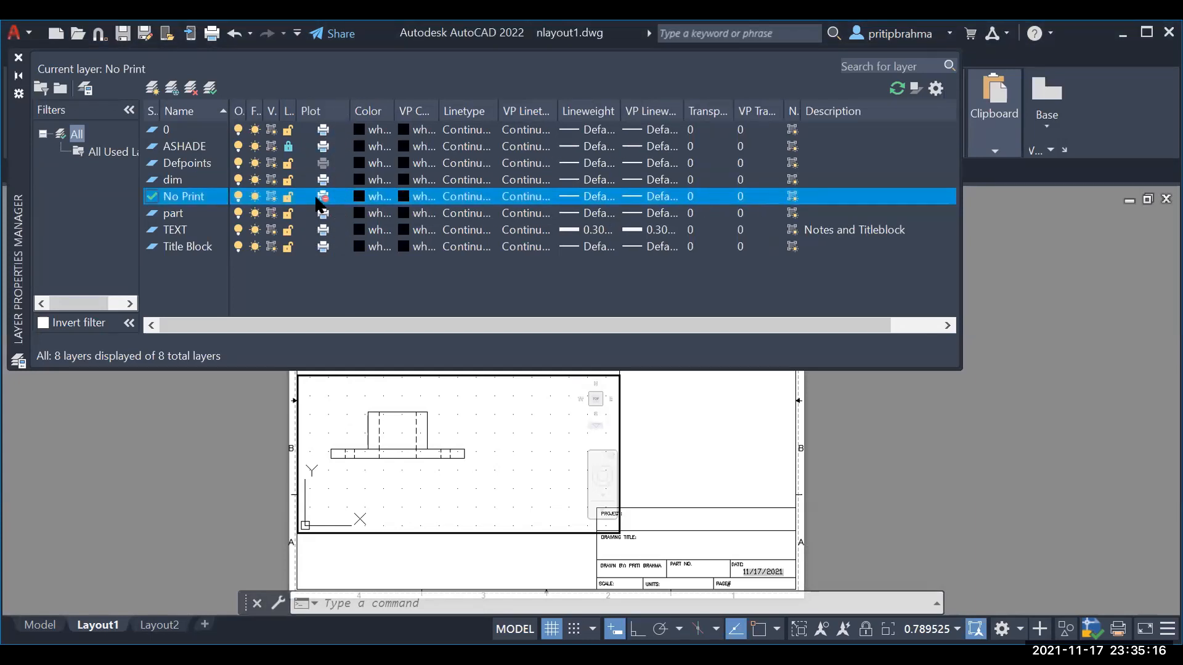
drag(801, 111, 842, 117)
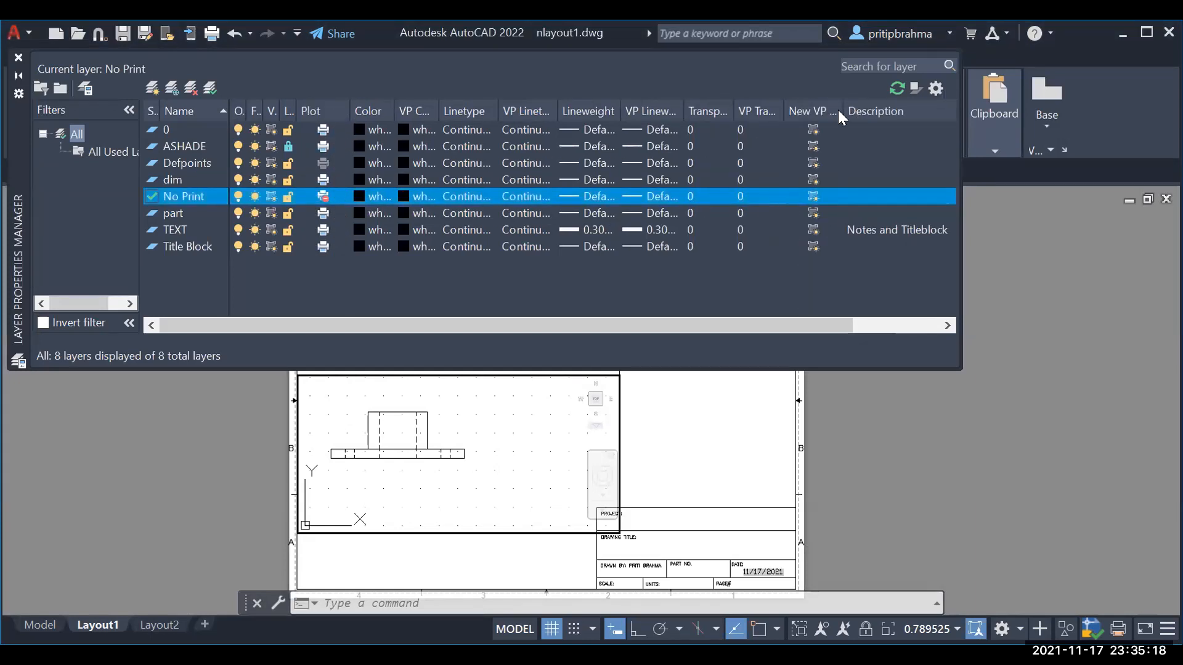
mouse_move(275, 107)
mouse_down()
mouse_move(322, 109)
mouse_move(284, 109)
mouse_up()
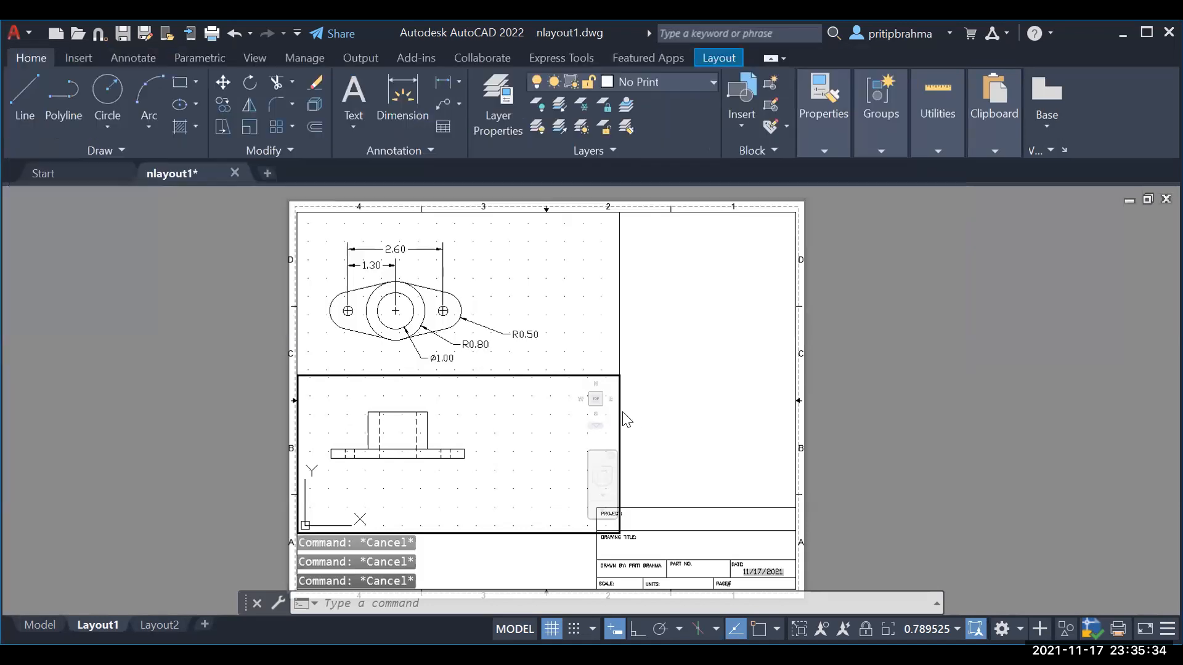
Step: Move the upper top-view viewport onto the No Print layer from paper space
click(618, 411)
key(Escape)
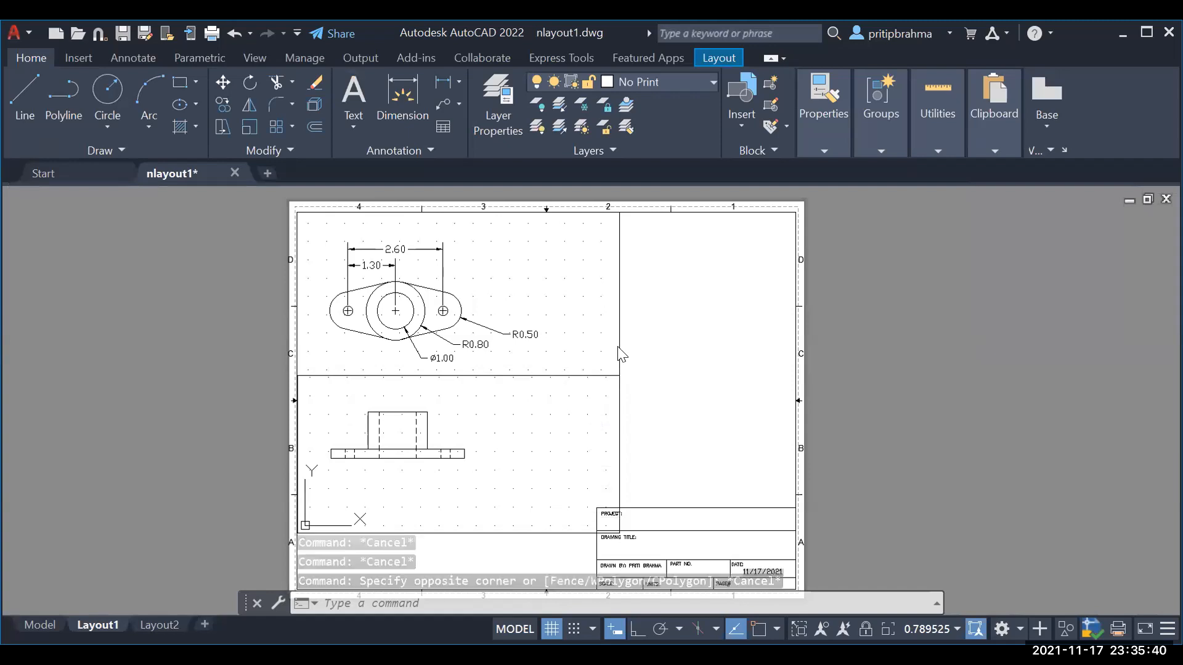
click(618, 363)
double_click(617, 358)
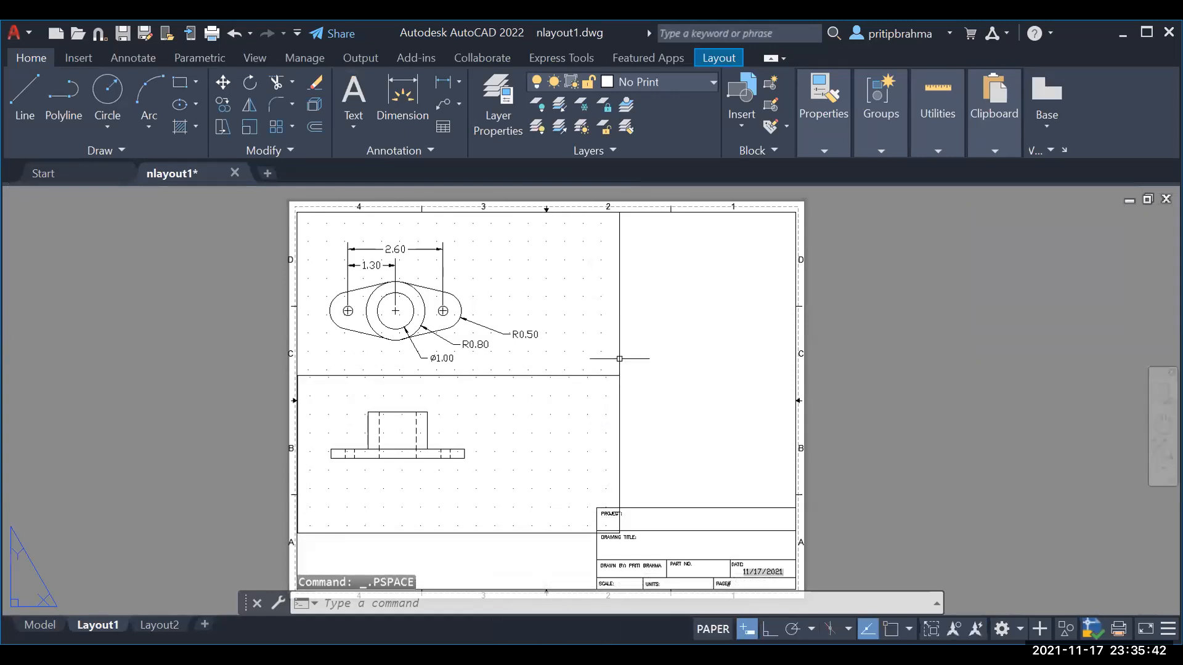
click(618, 358)
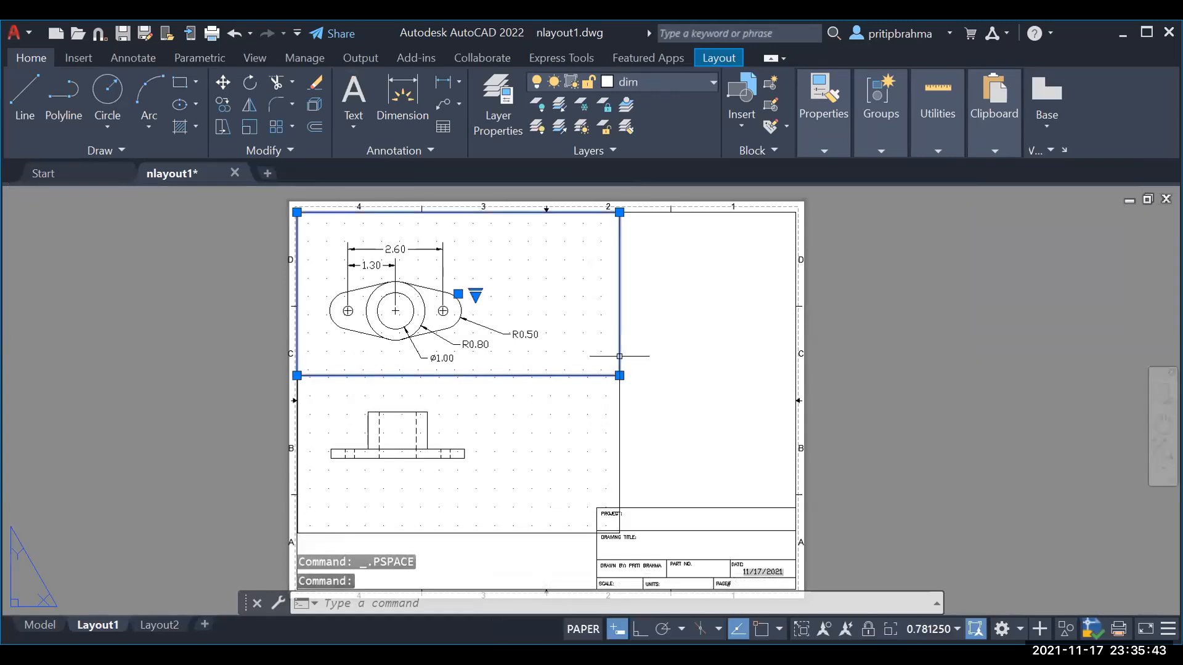
click(647, 80)
click(643, 194)
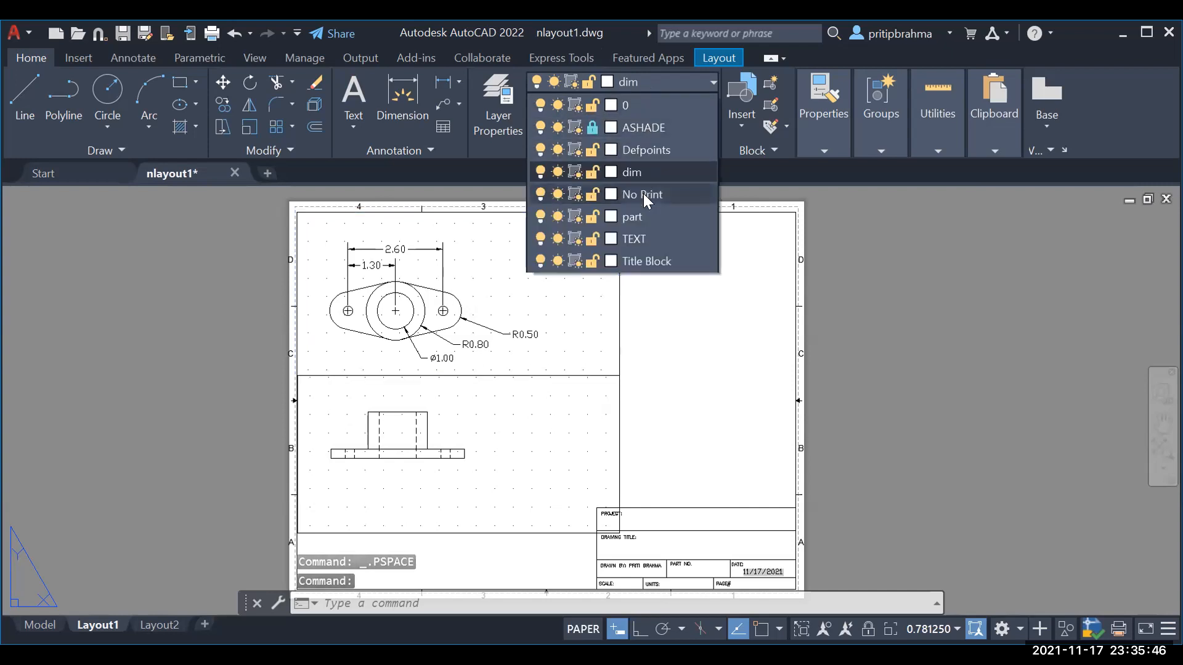
key(Escape)
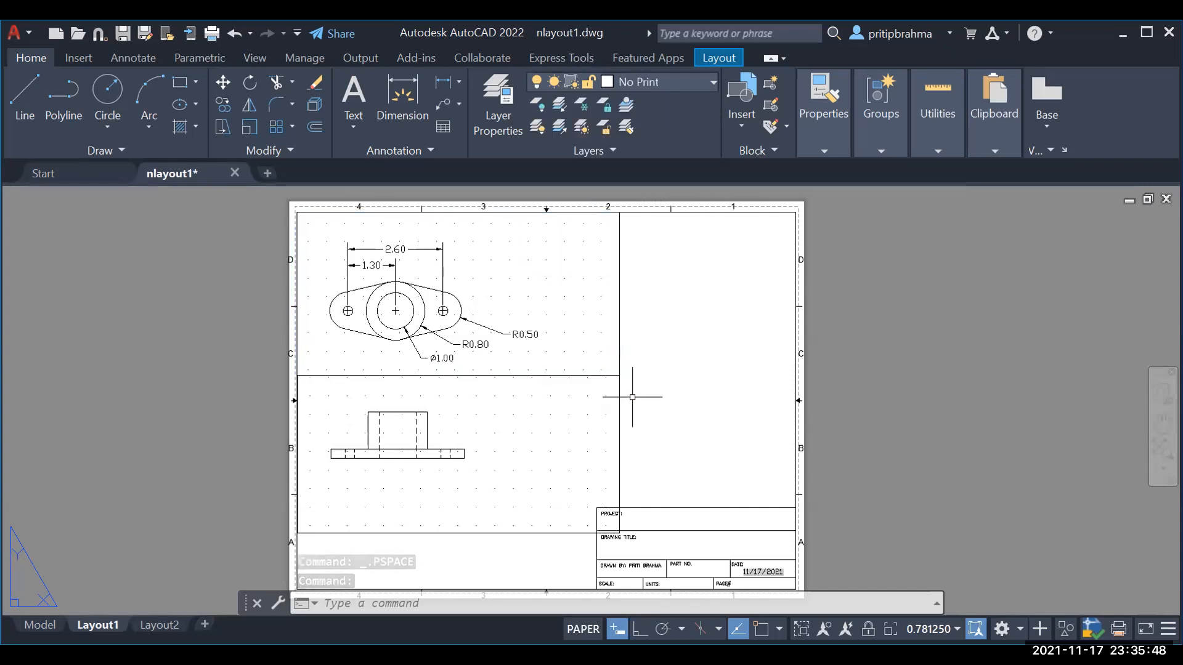
Step: Return to the Layout1 sheet and bring up the Application menu's print options
click(619, 431)
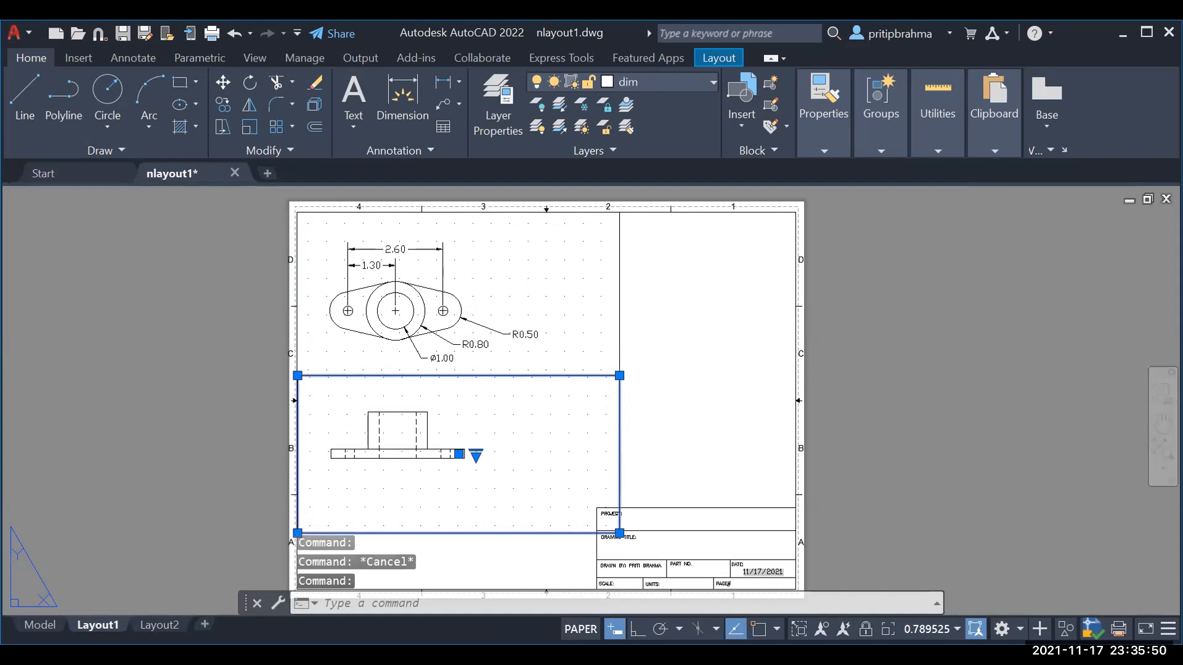
double_click(619, 431)
key(Escape)
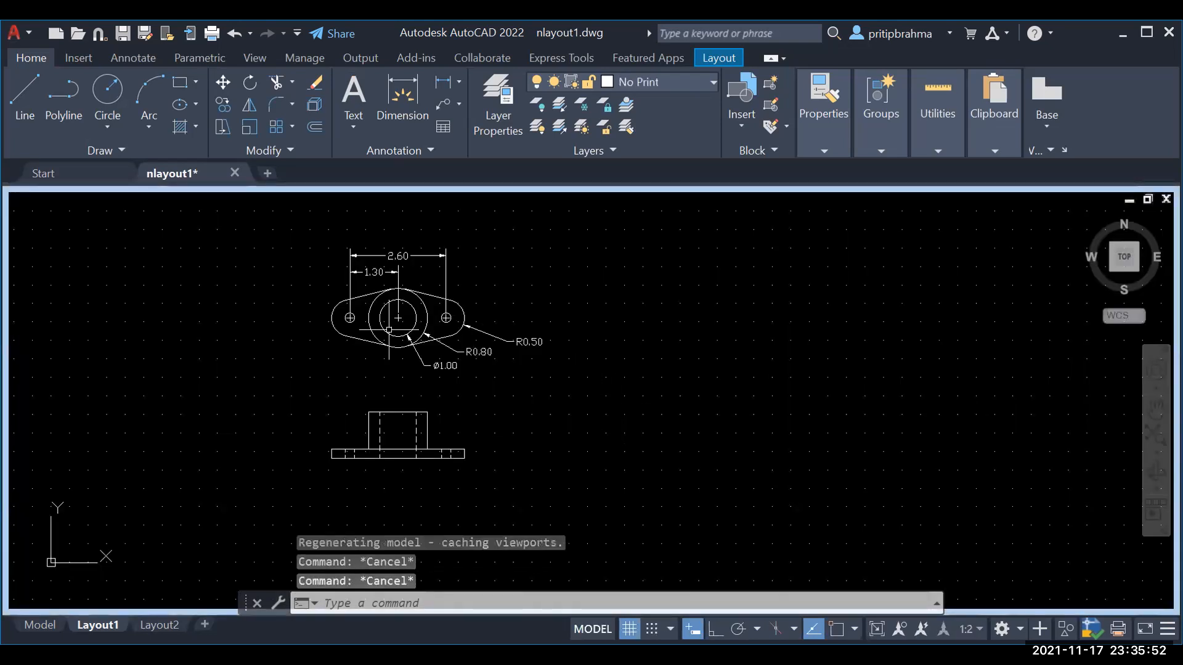
key(Escape)
click(32, 622)
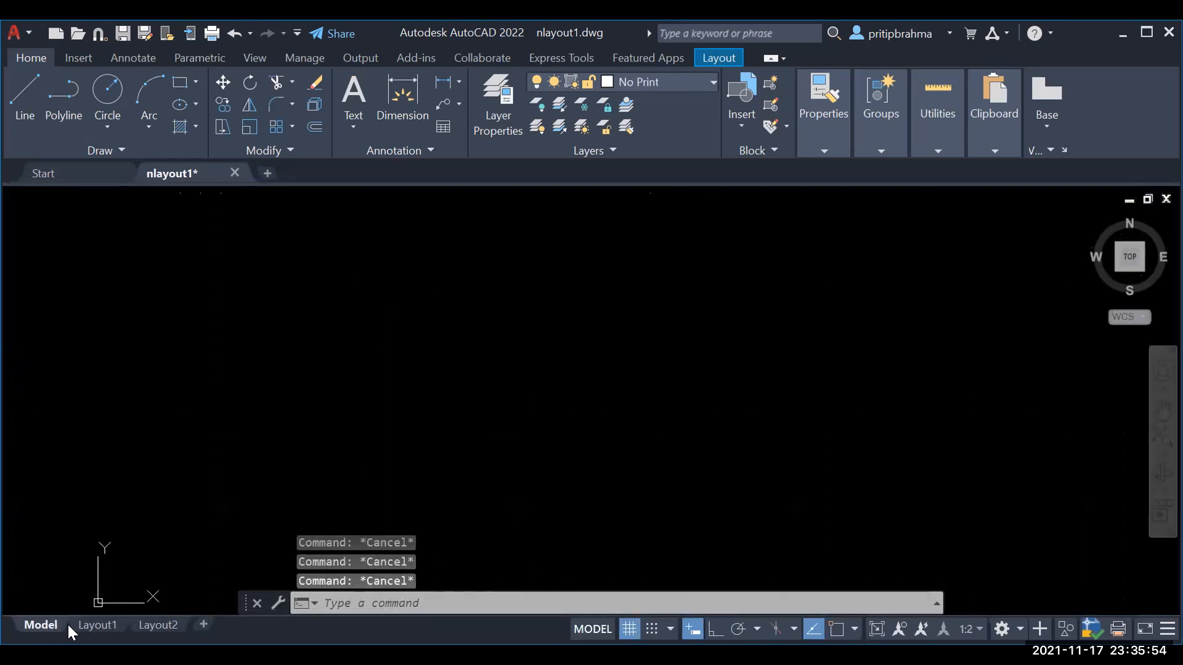
key(Escape)
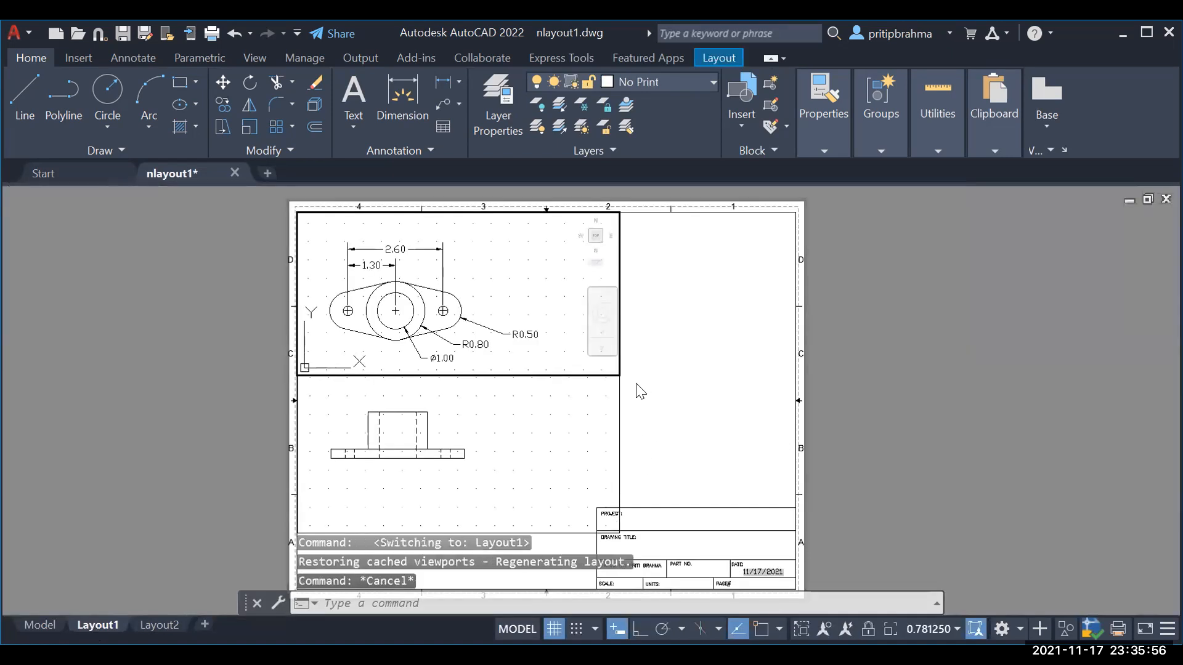
click(14, 34)
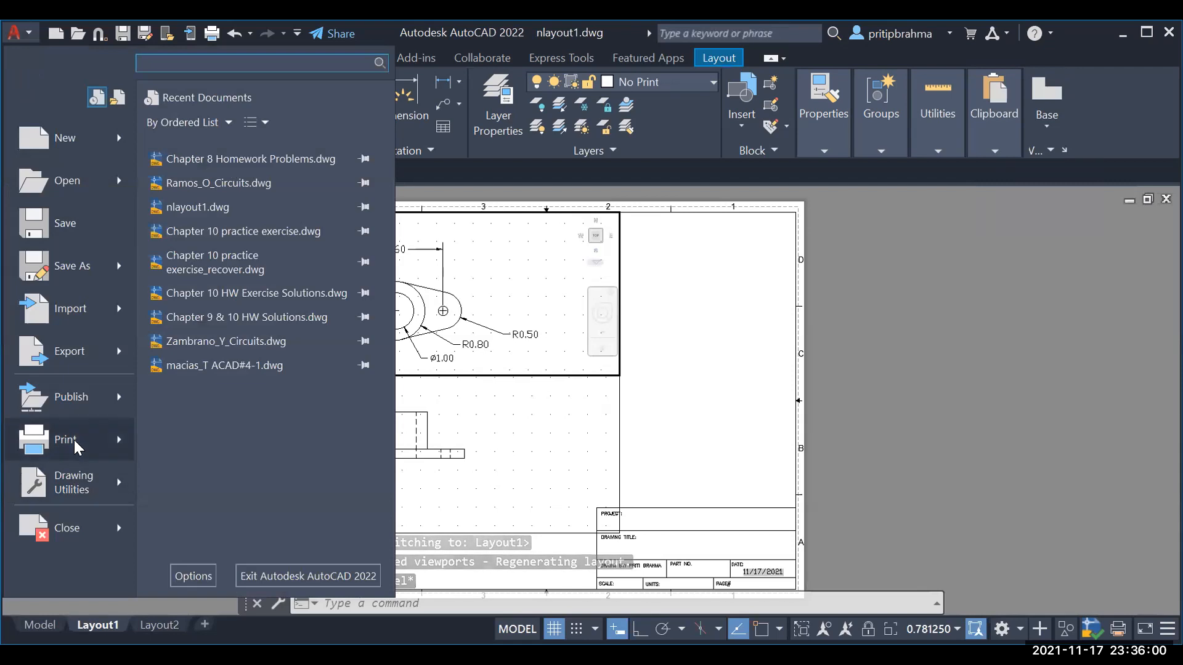
Step: Preview the Layout1 plot, then cancel the Plot dialog without printing
click(62, 439)
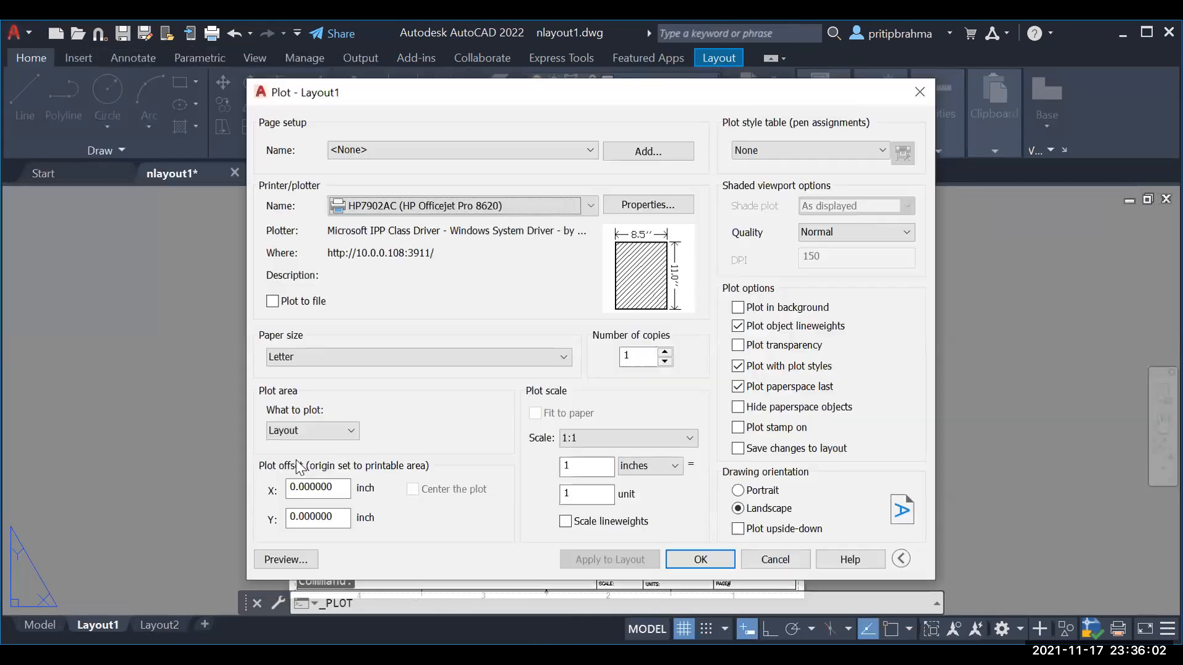
click(285, 559)
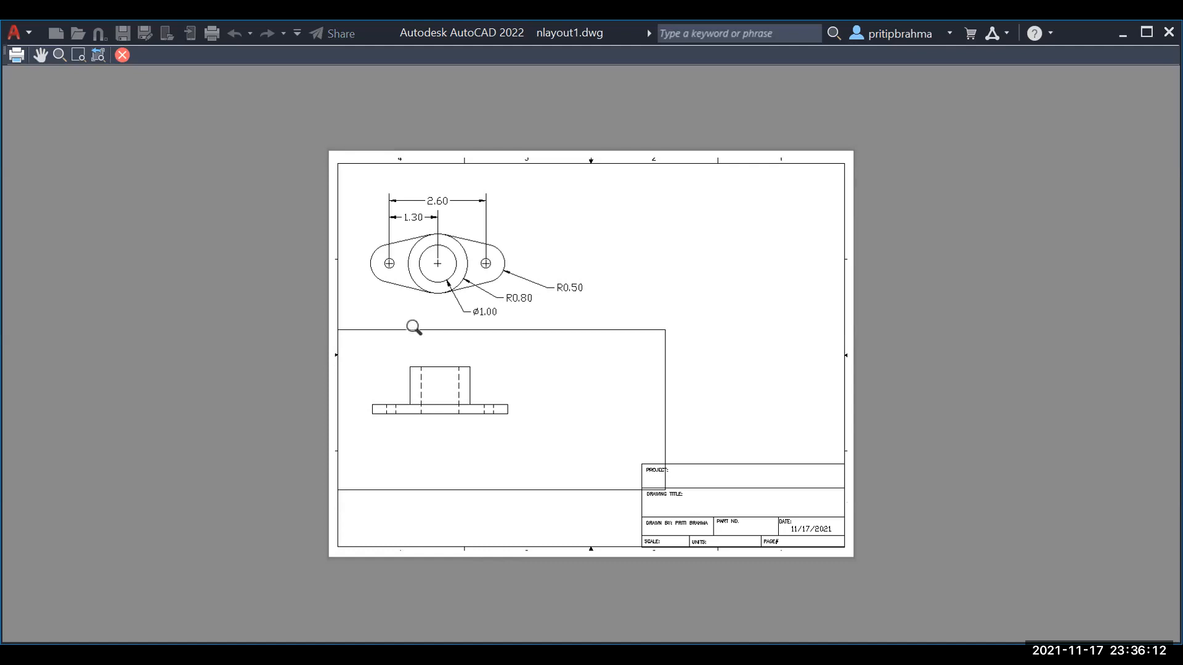
key(Escape)
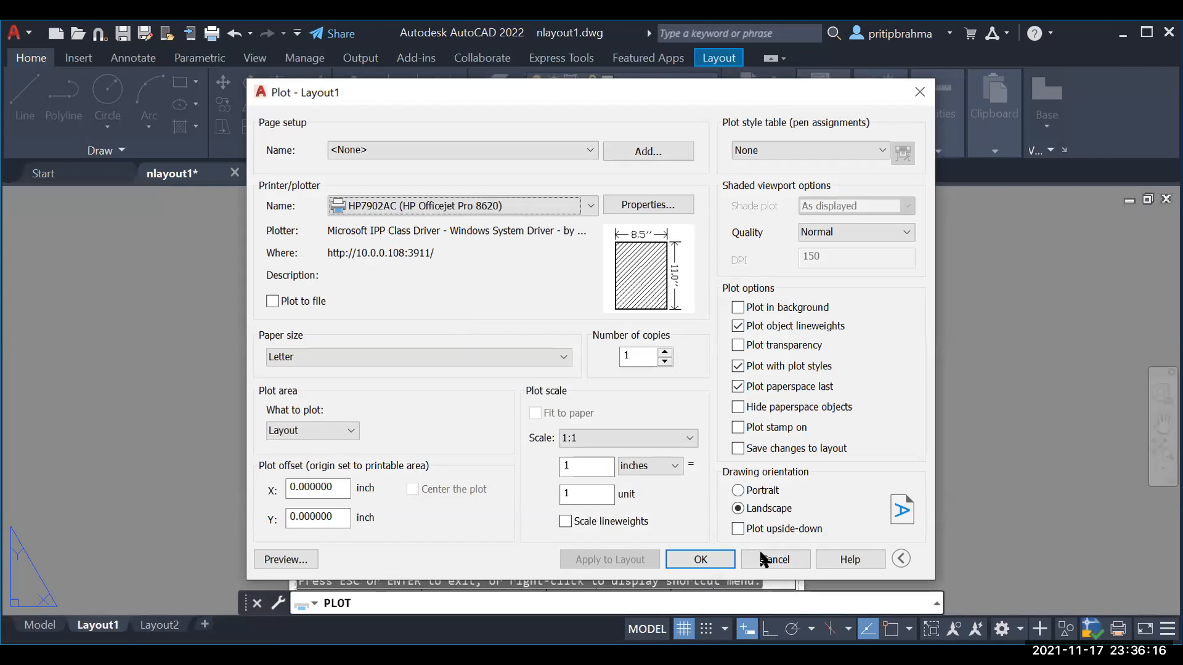
click(762, 554)
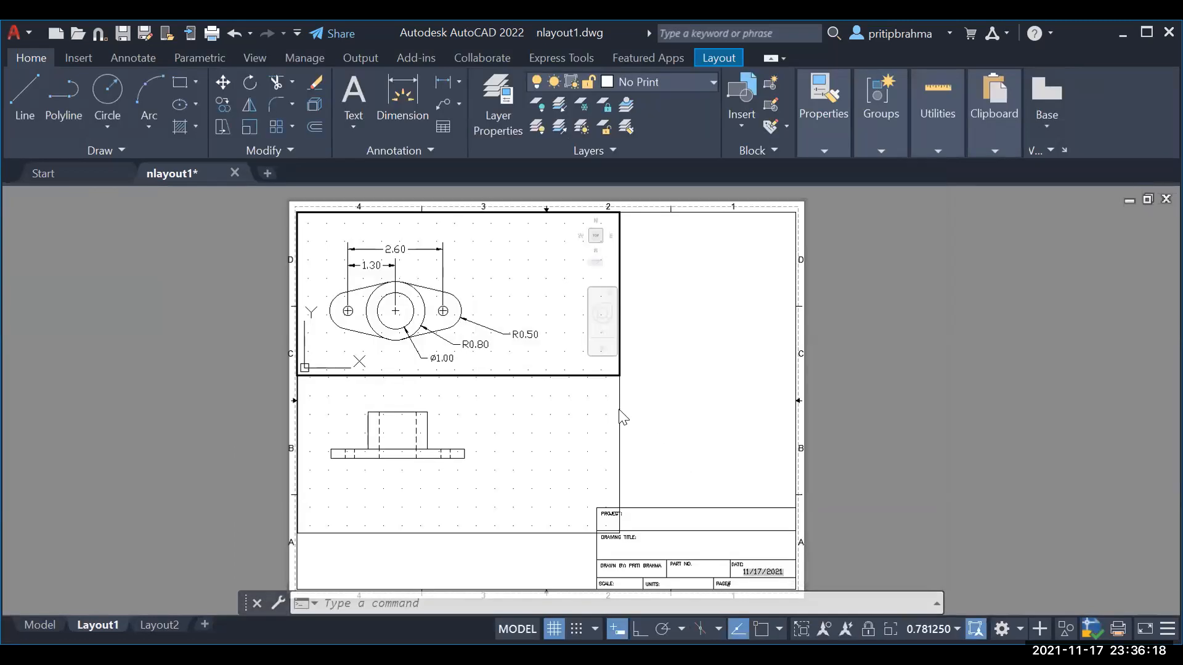
click(619, 414)
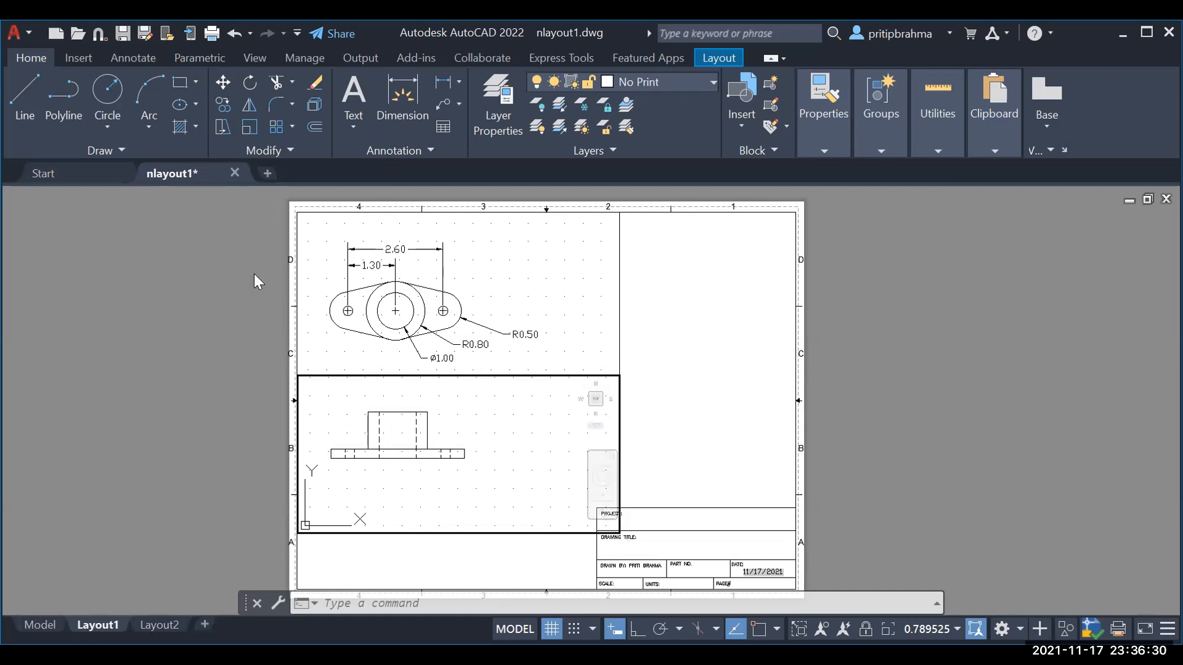
Step: Select the Circle Center, Diameter method after several cancelled attempts
click(106, 91)
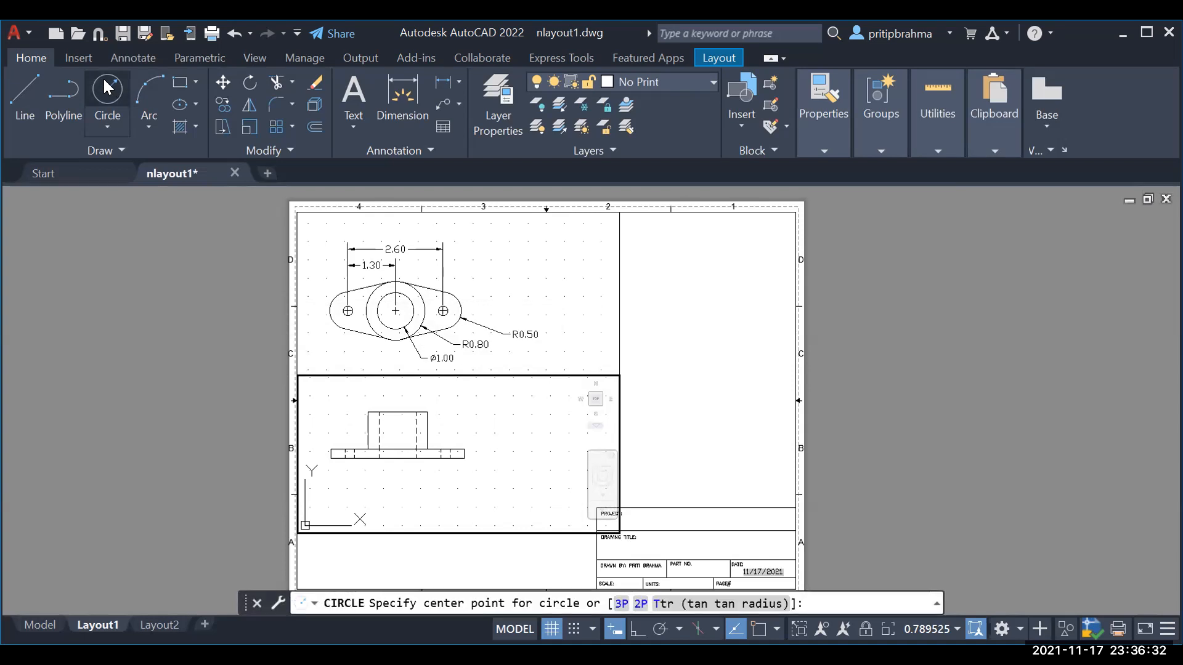
key(Escape)
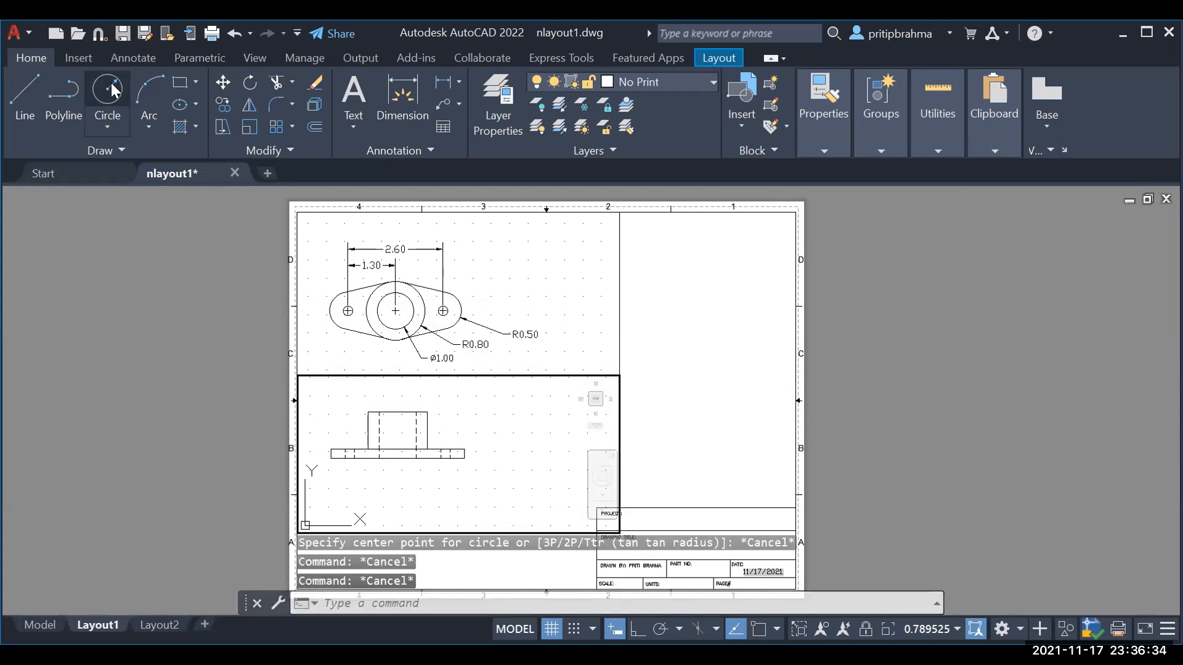
click(108, 88)
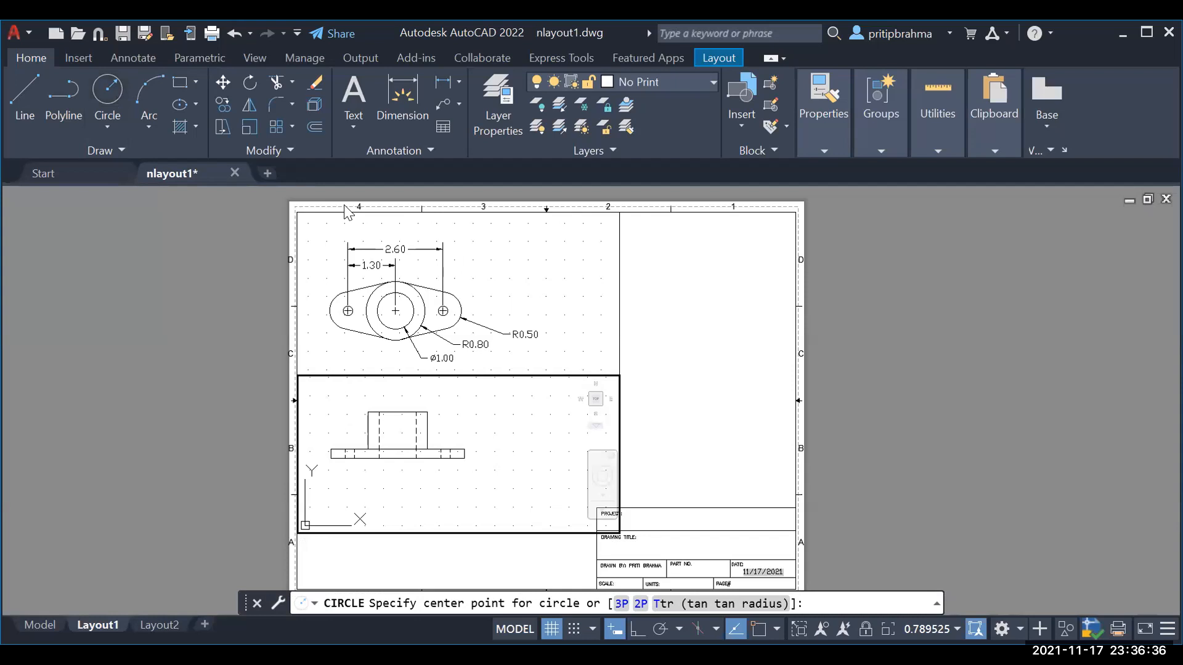
key(Escape)
click(107, 92)
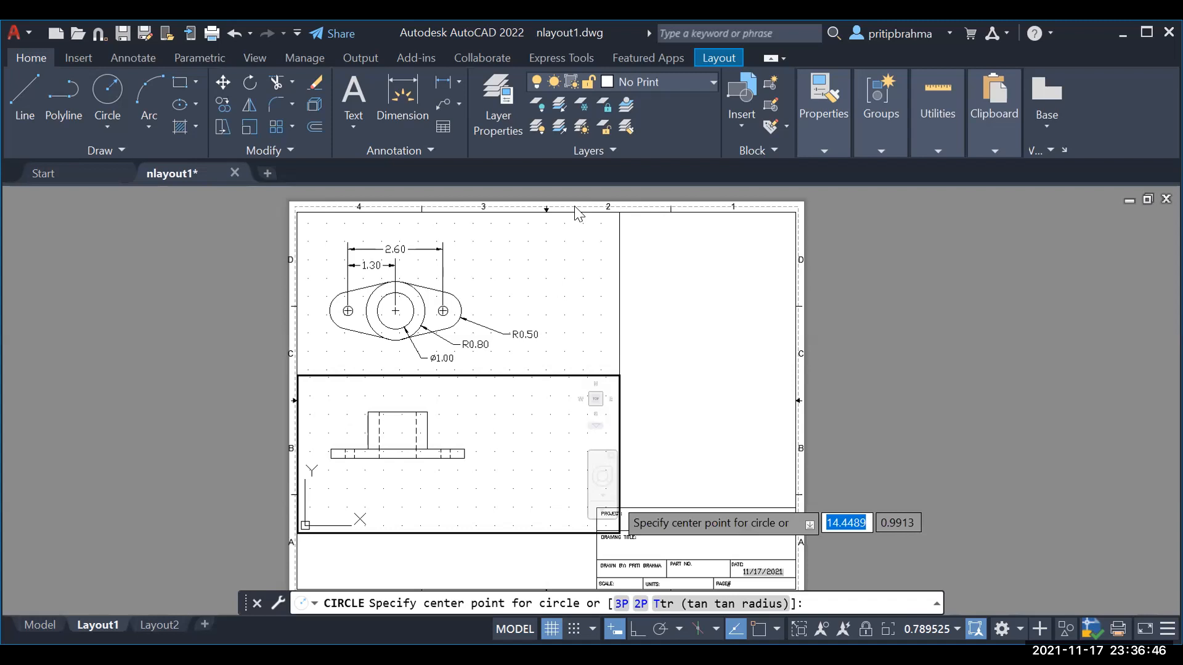
click(114, 128)
click(161, 197)
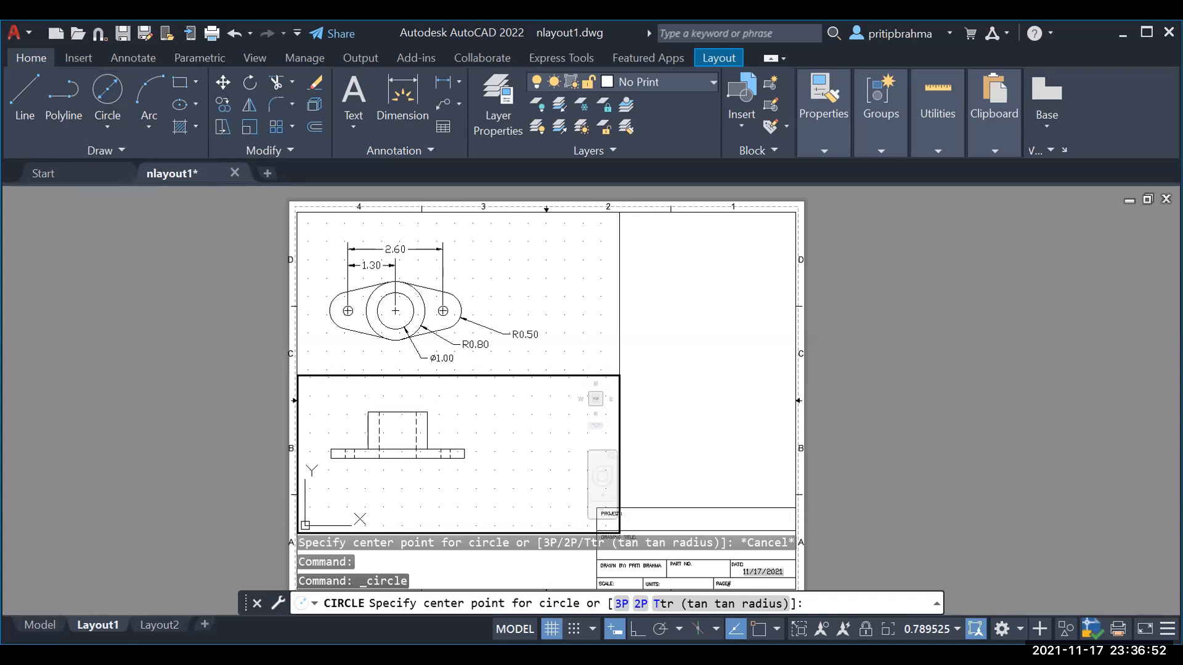
key(Escape)
click(38, 626)
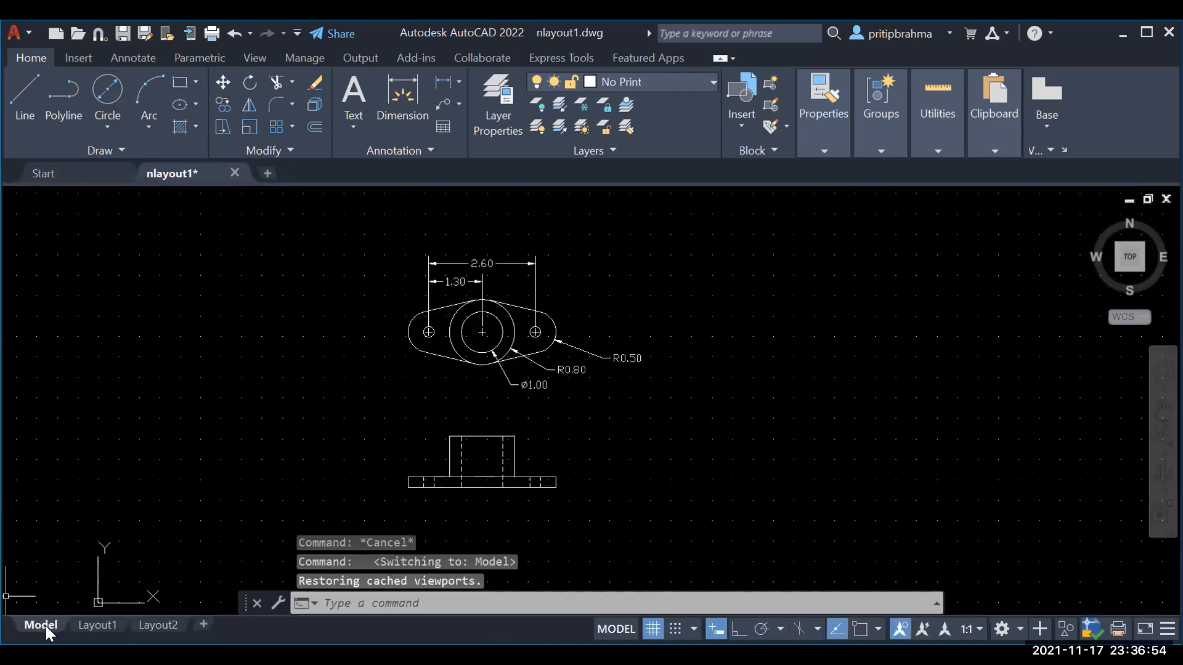
click(99, 626)
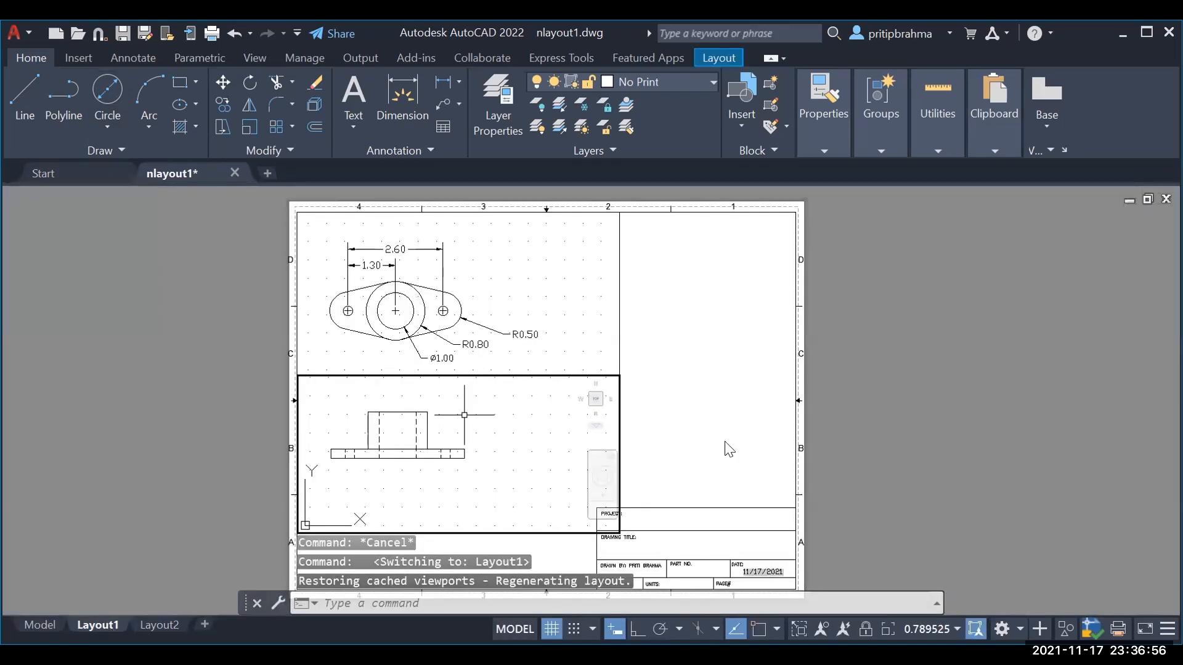
key(Escape)
key(Escape)
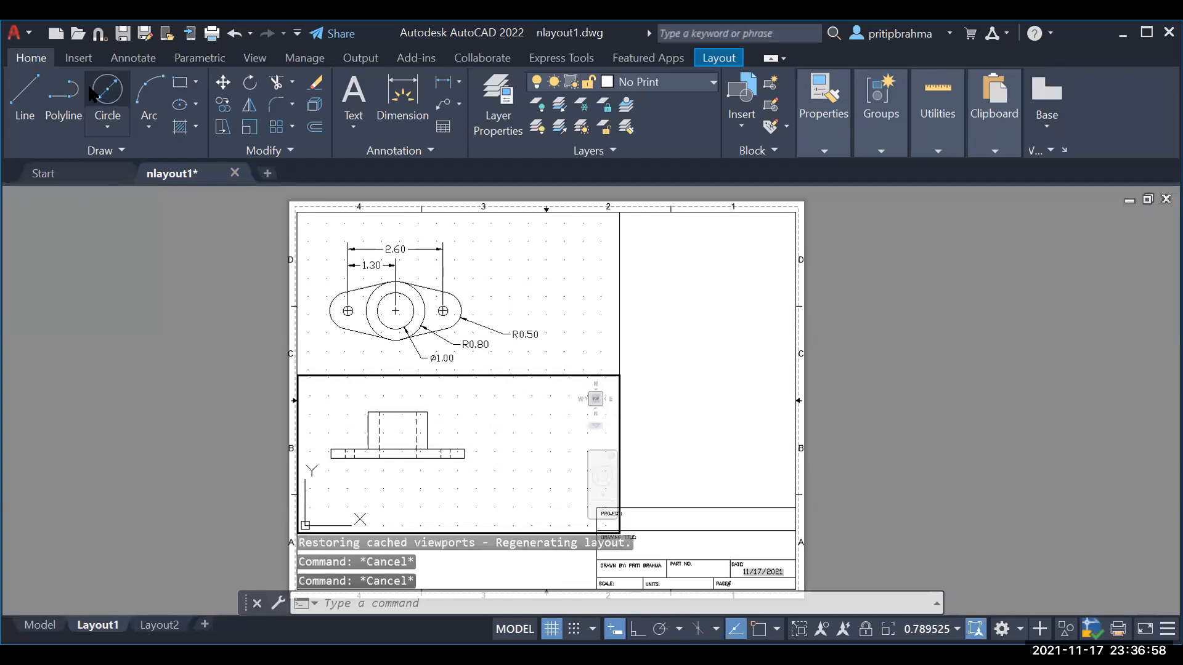
click(95, 89)
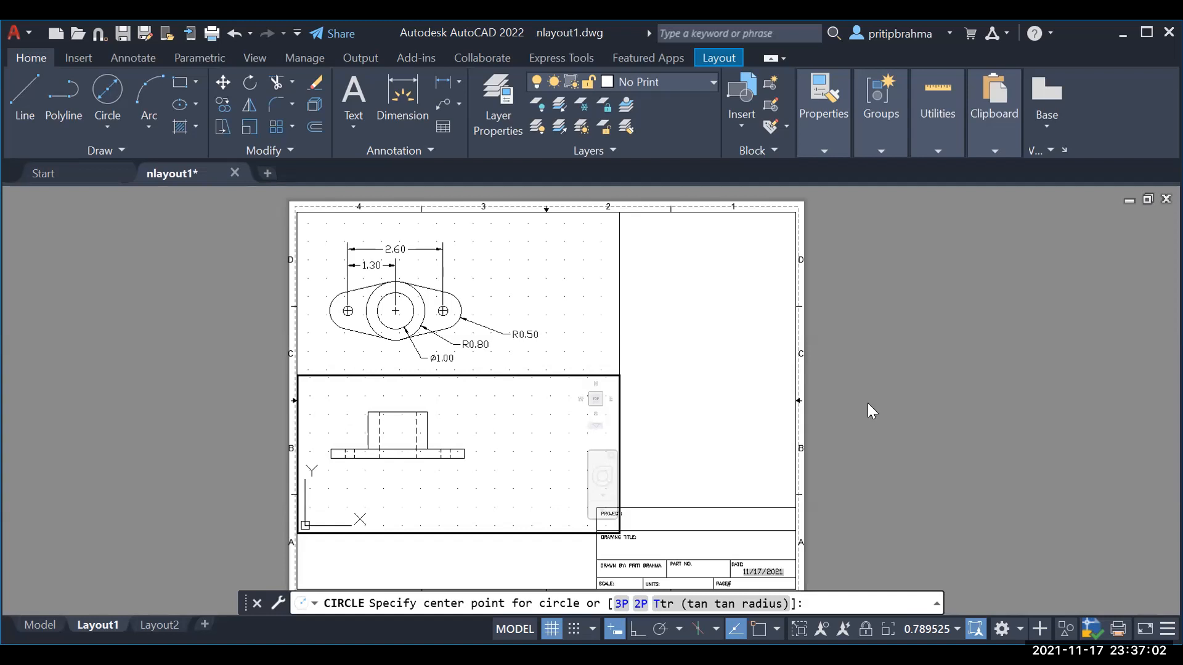
key(Escape)
key(Escape)
Step: Draw a paper-space circle in the sheet's empty right half, above the title block
double_click(778, 408)
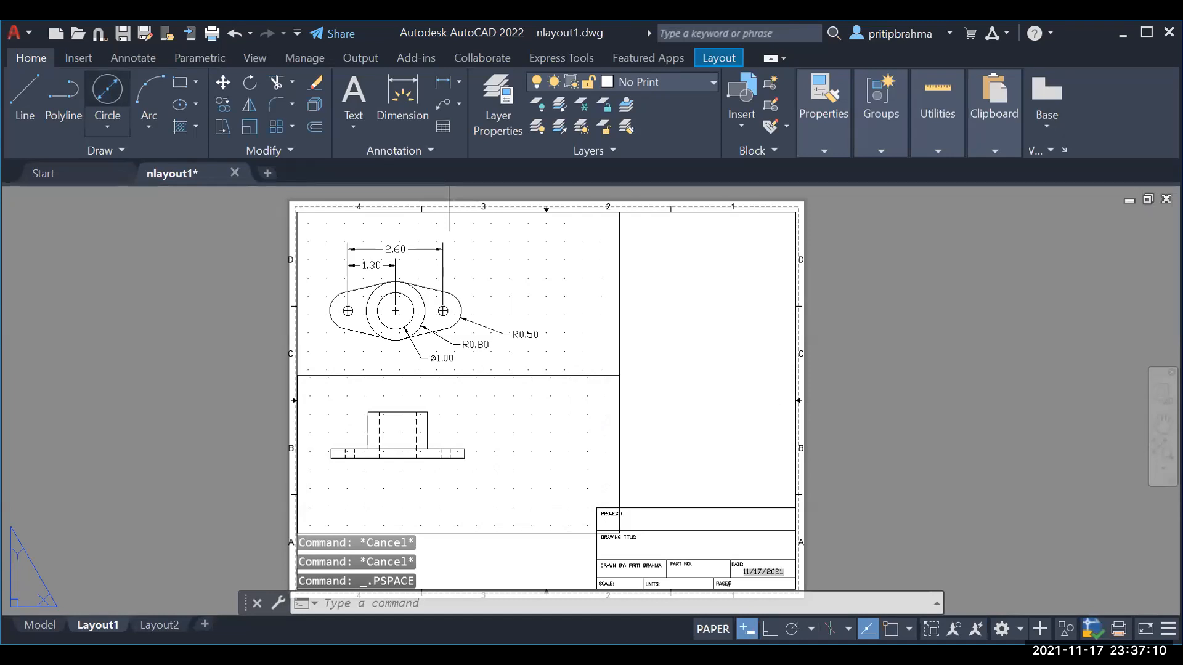
click(694, 346)
click(778, 258)
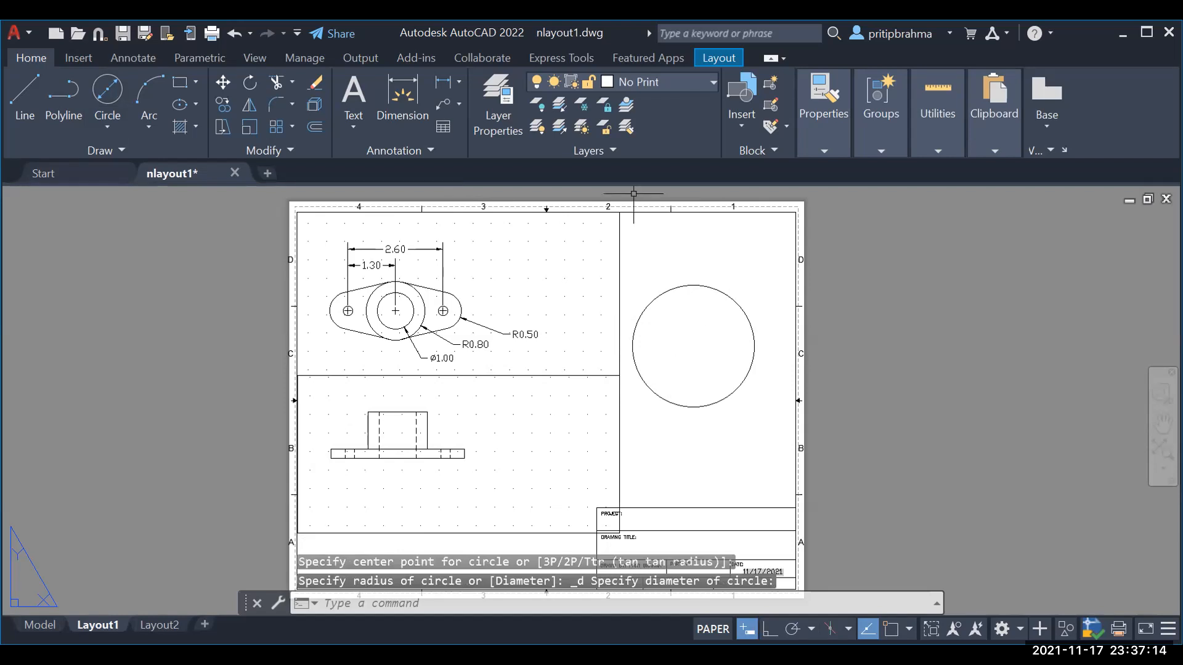
click(720, 57)
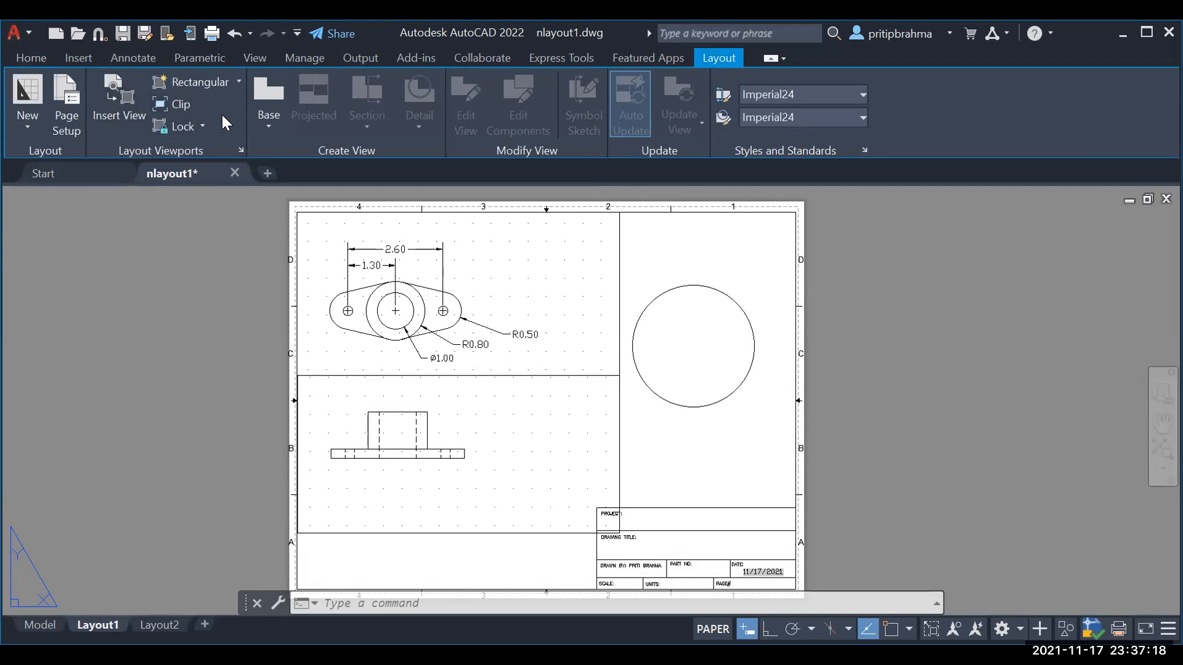
Step: Convert the paper-space circle into a viewport using Viewports > Object
click(239, 81)
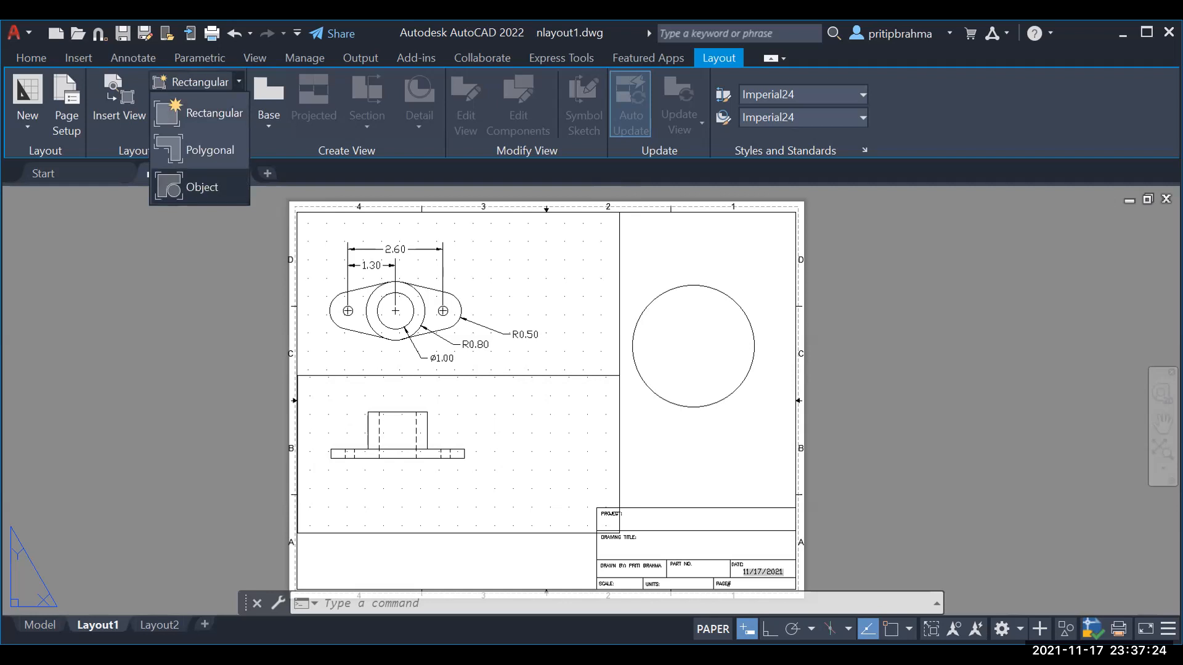
click(202, 188)
click(656, 395)
scroll(699, 370, up, 2)
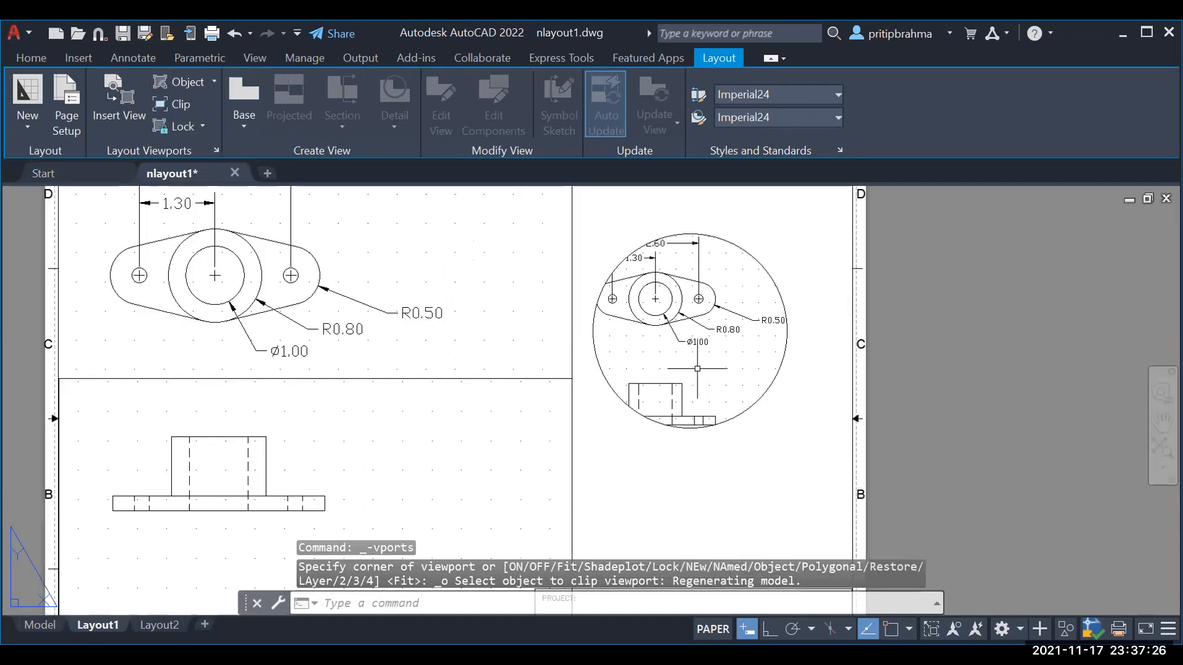
scroll(695, 367, down, 2)
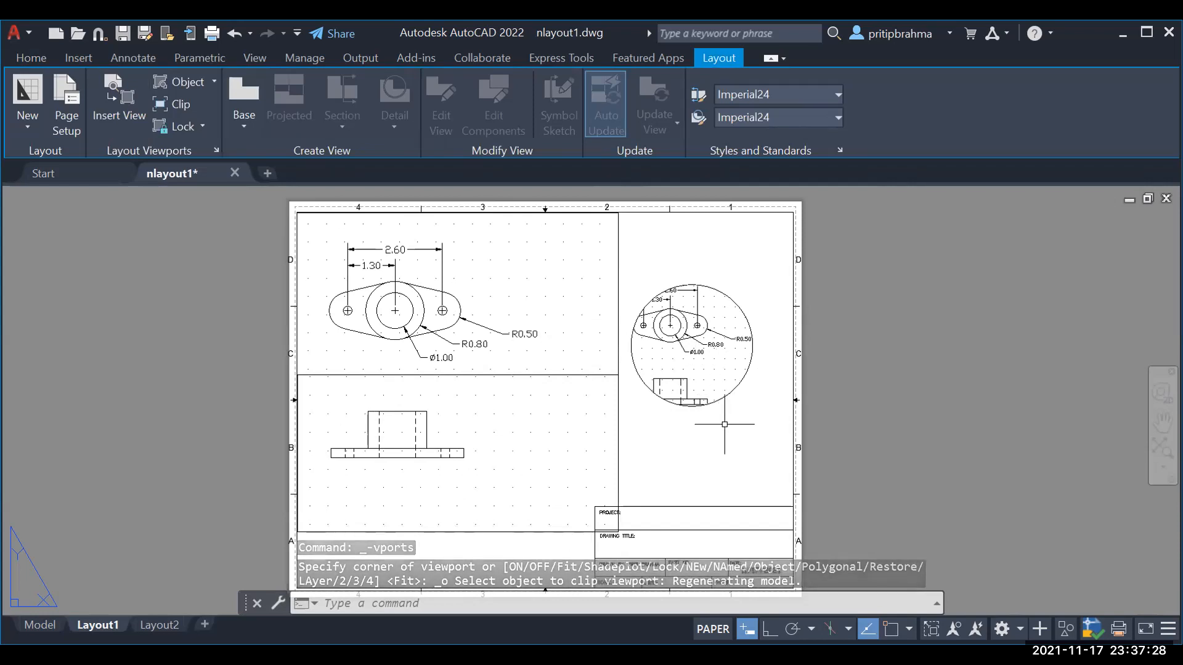
key(Escape)
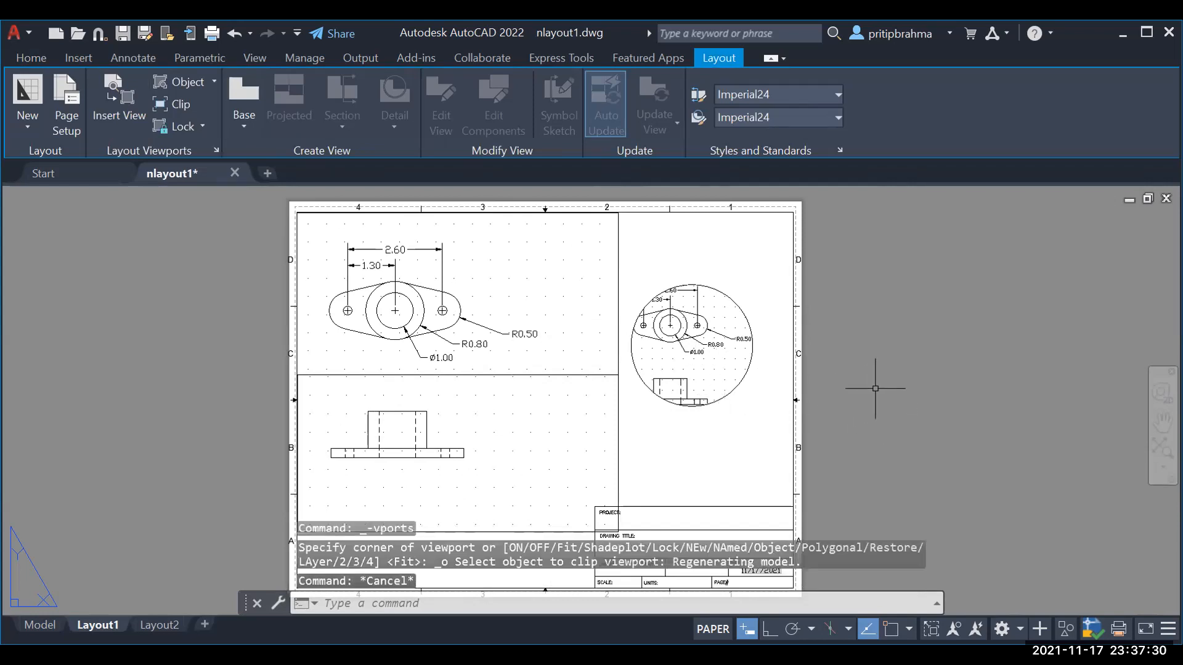
click(752, 354)
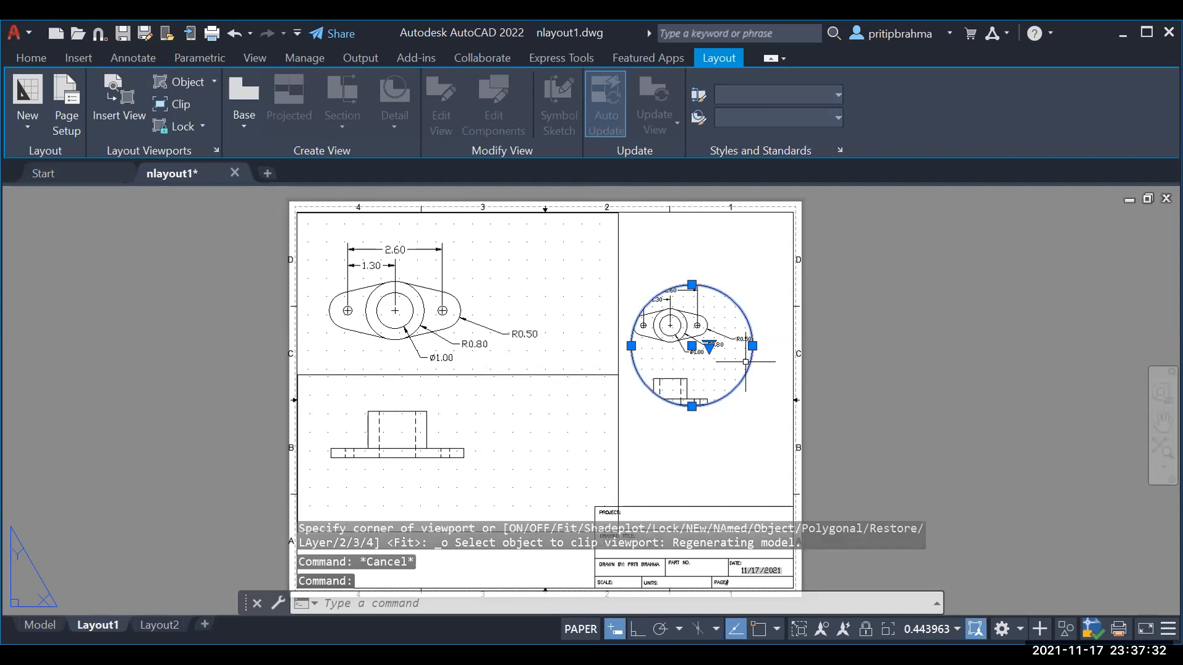
scroll(711, 357, up, 2)
scroll(714, 361, down, 2)
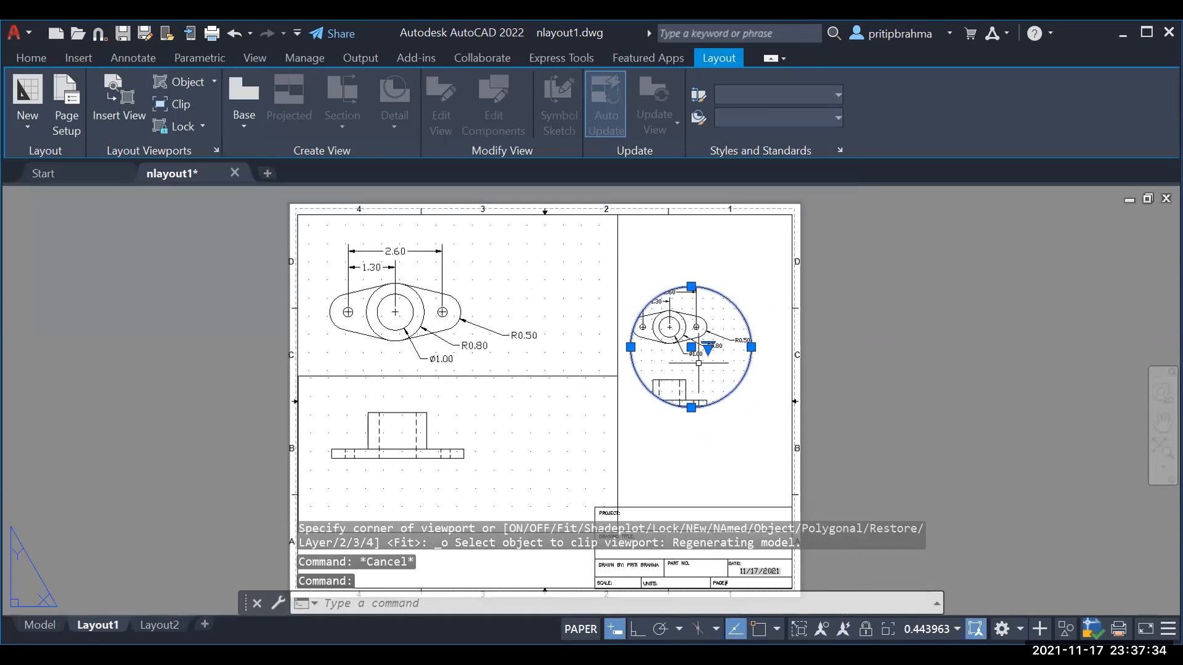
key(Escape)
click(729, 372)
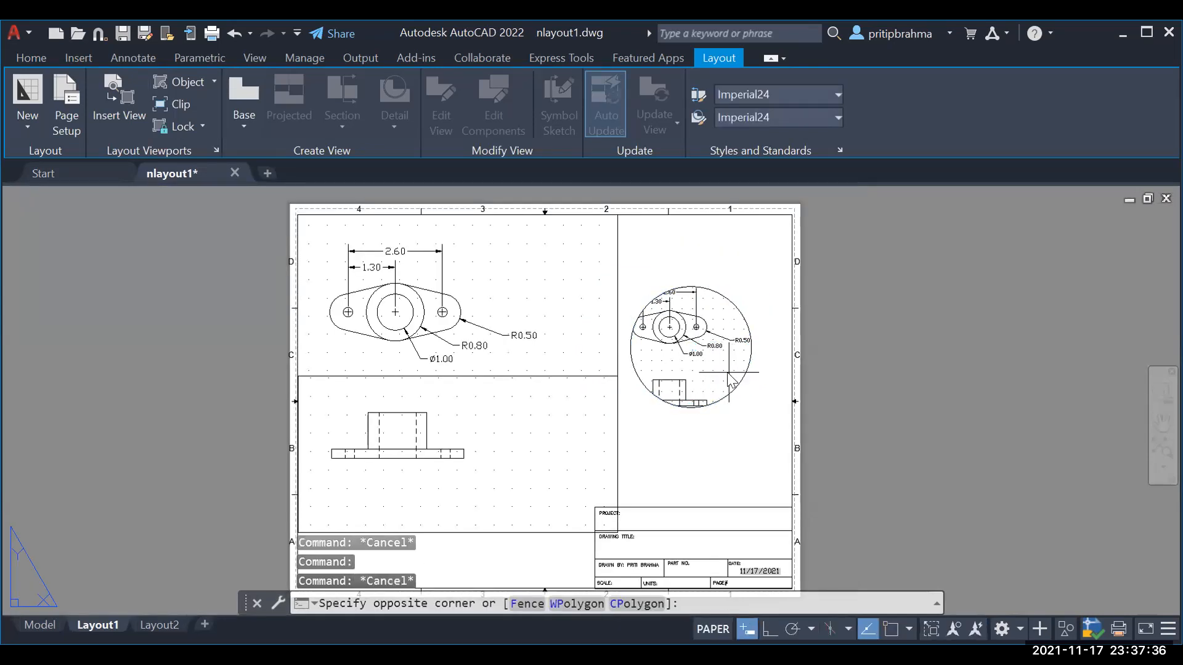
Step: Pan the circular viewport to the end hole showing R0.80 and R0.50, then return to paper space
double_click(729, 372)
scroll(665, 367, up, 3)
middle_drag(665, 369, 663, 398)
scroll(699, 338, down, 2)
middle_drag(698, 337, 665, 345)
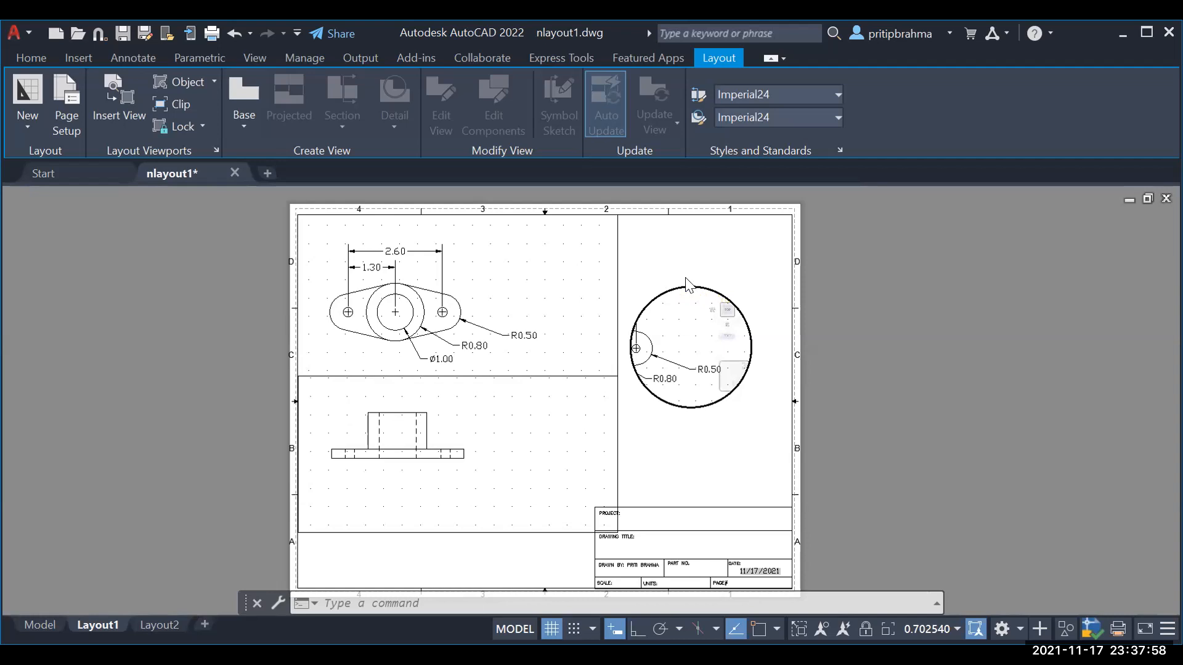
key(Escape)
key(Escape)
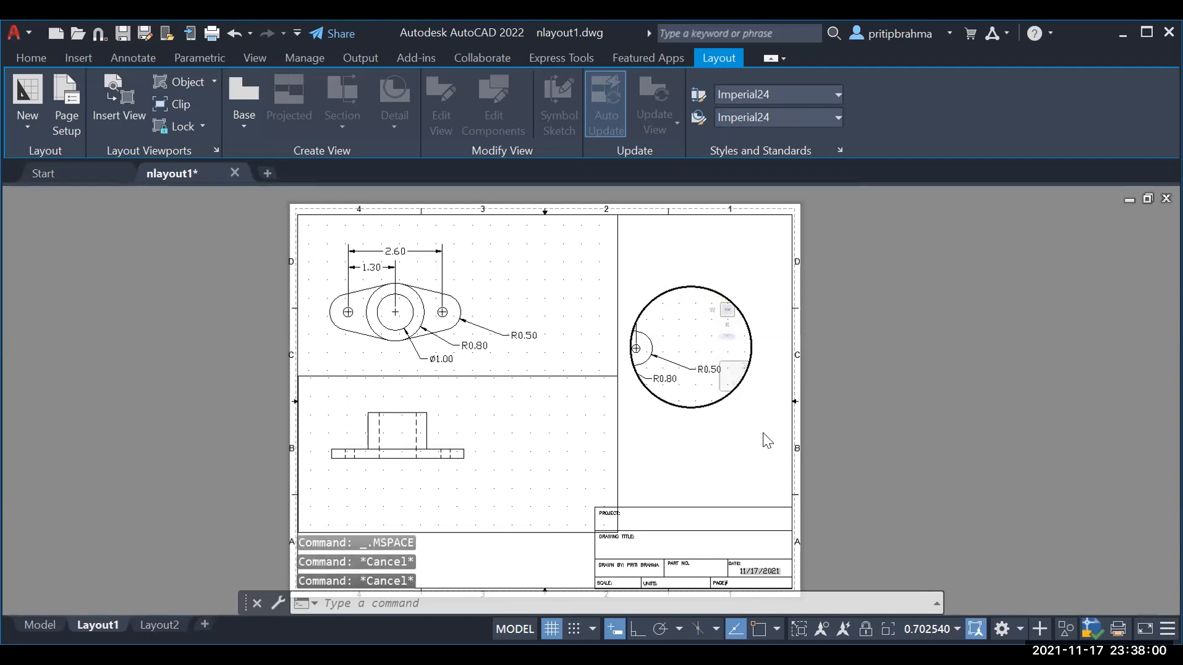
double_click(767, 441)
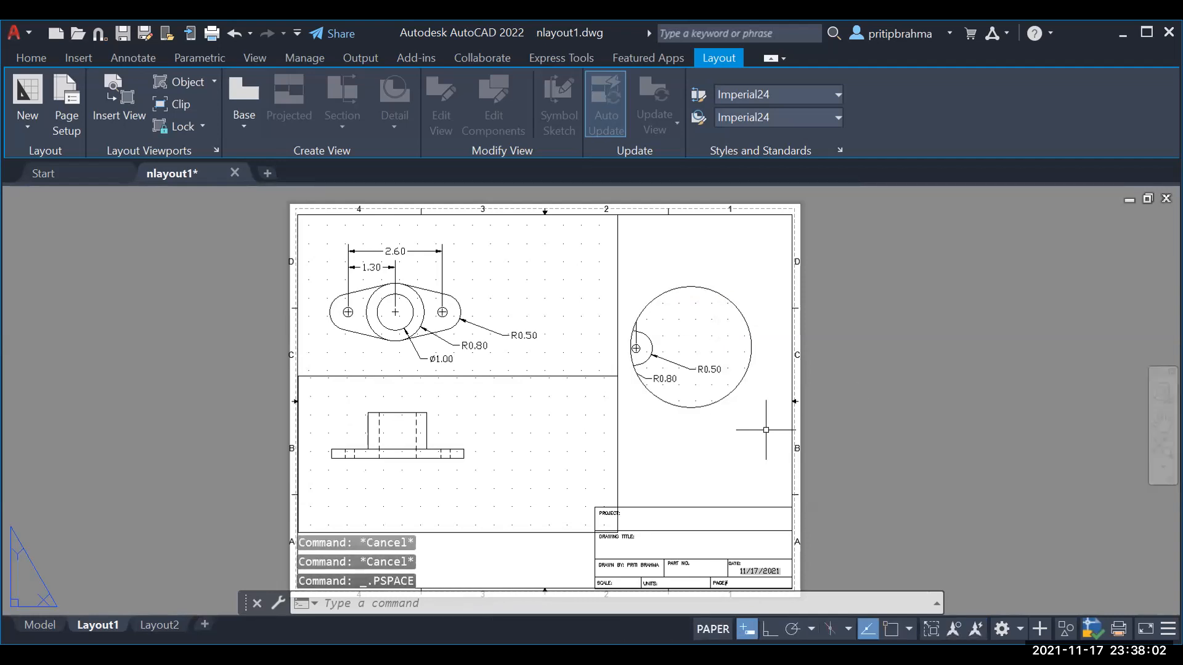
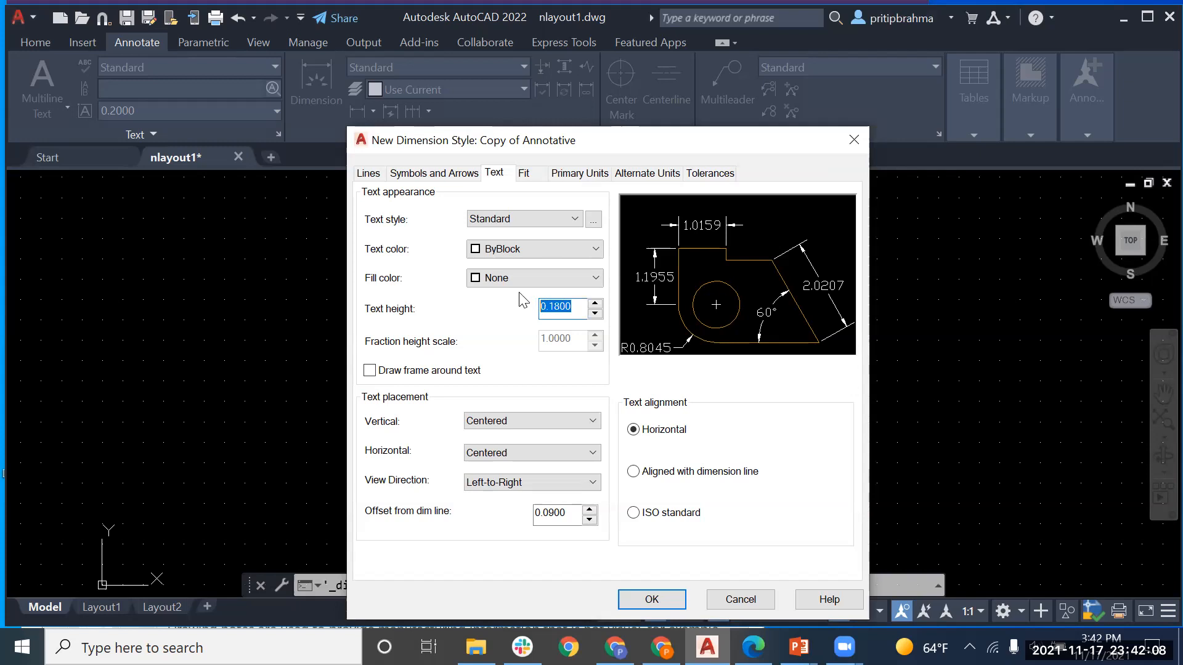
Step: Enter the new text height and set Primary Units linear precision to 0.0
text(.125)
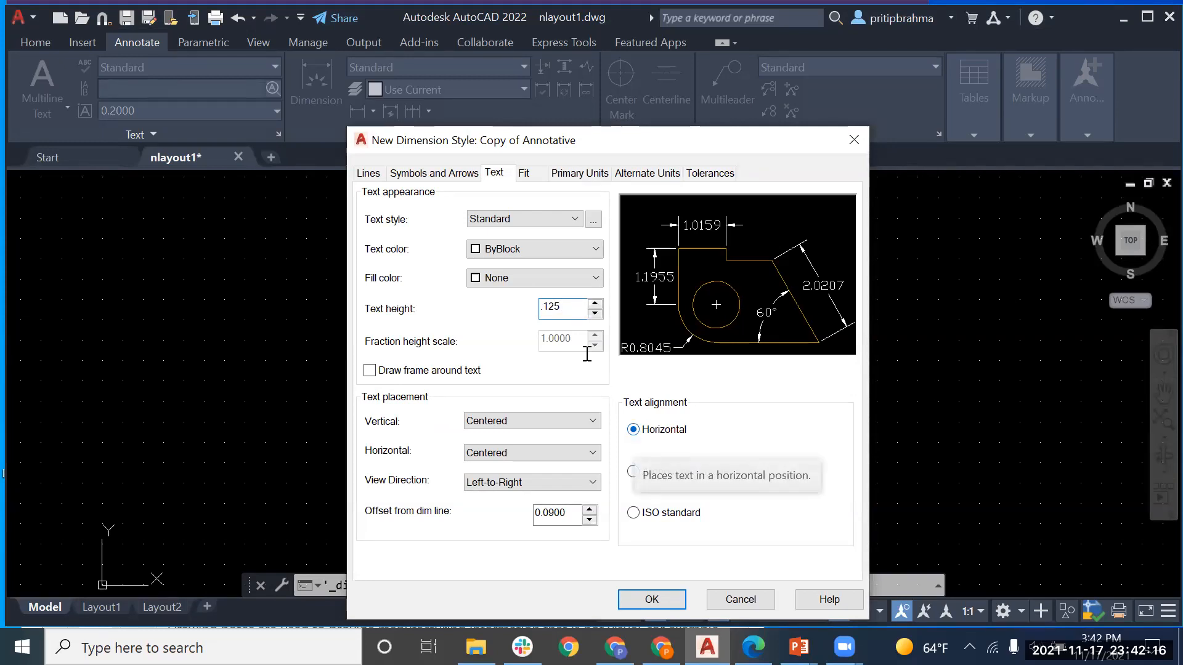
click(524, 174)
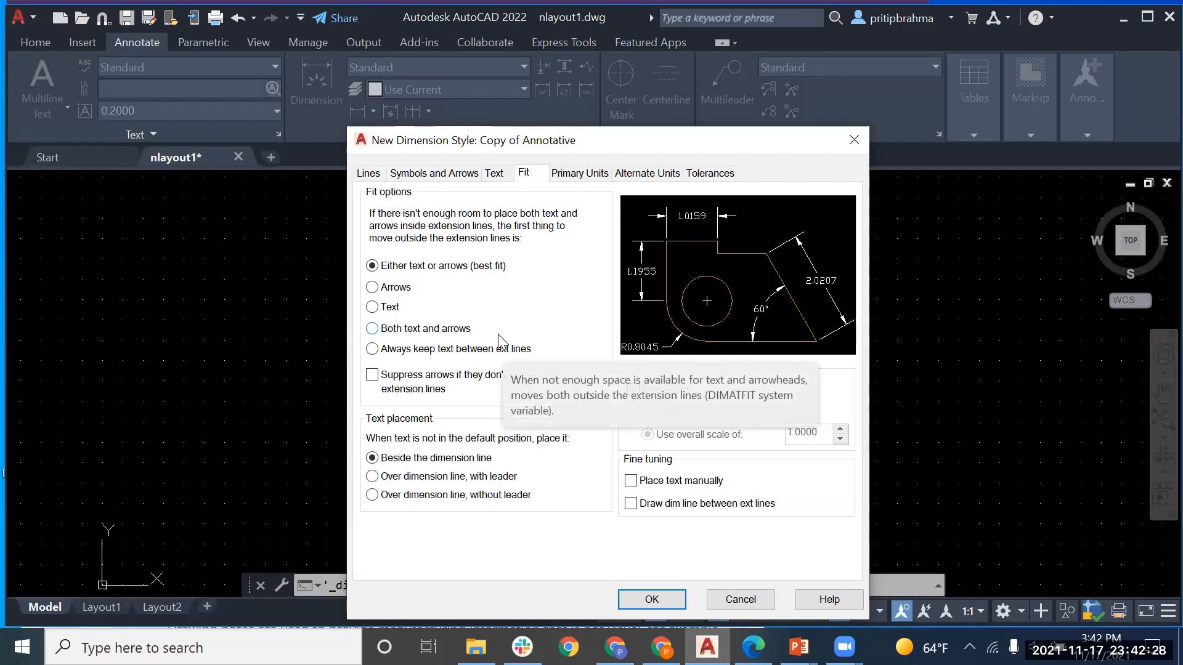
click(579, 173)
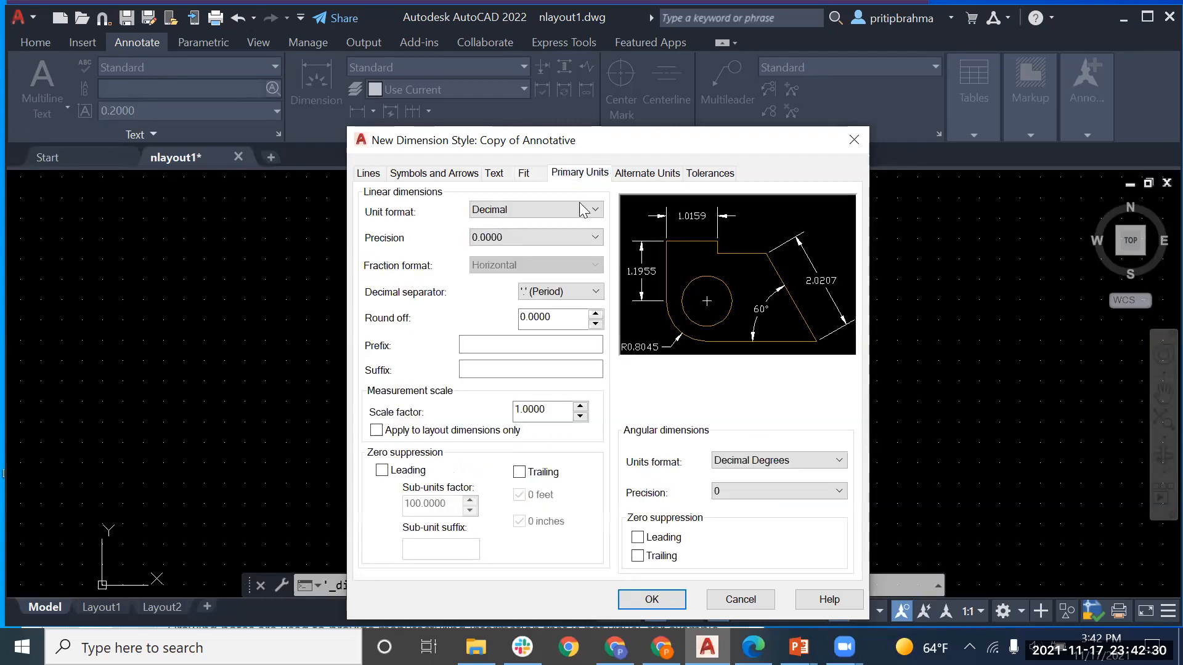
click(570, 236)
click(550, 271)
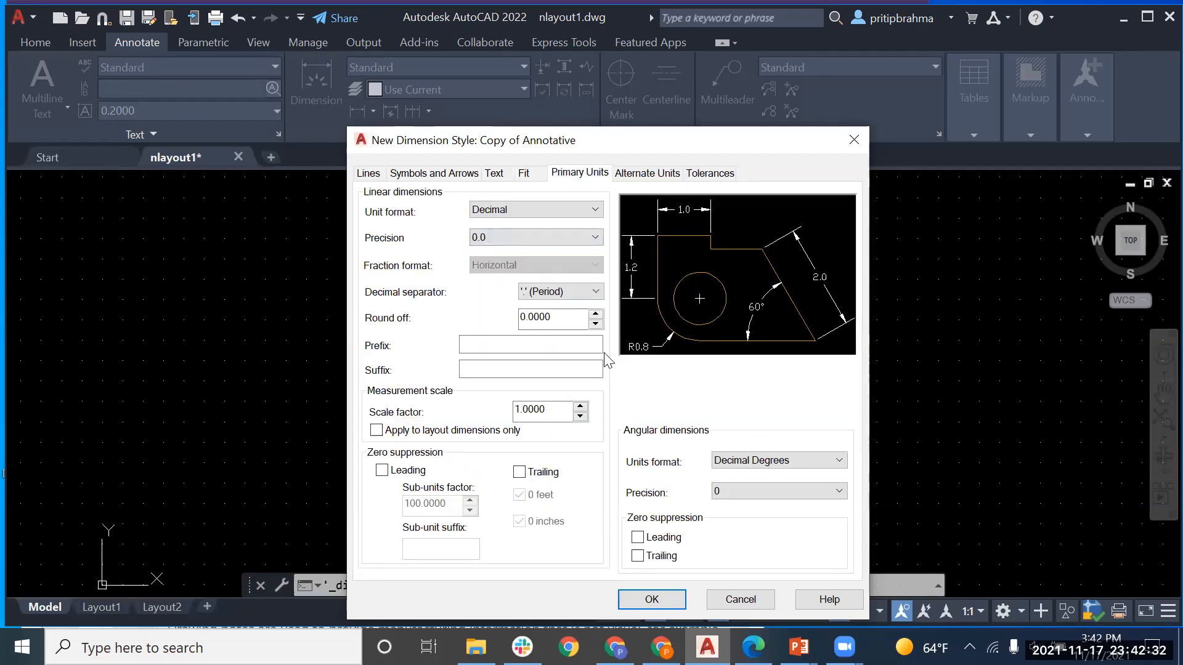
click(496, 175)
click(530, 181)
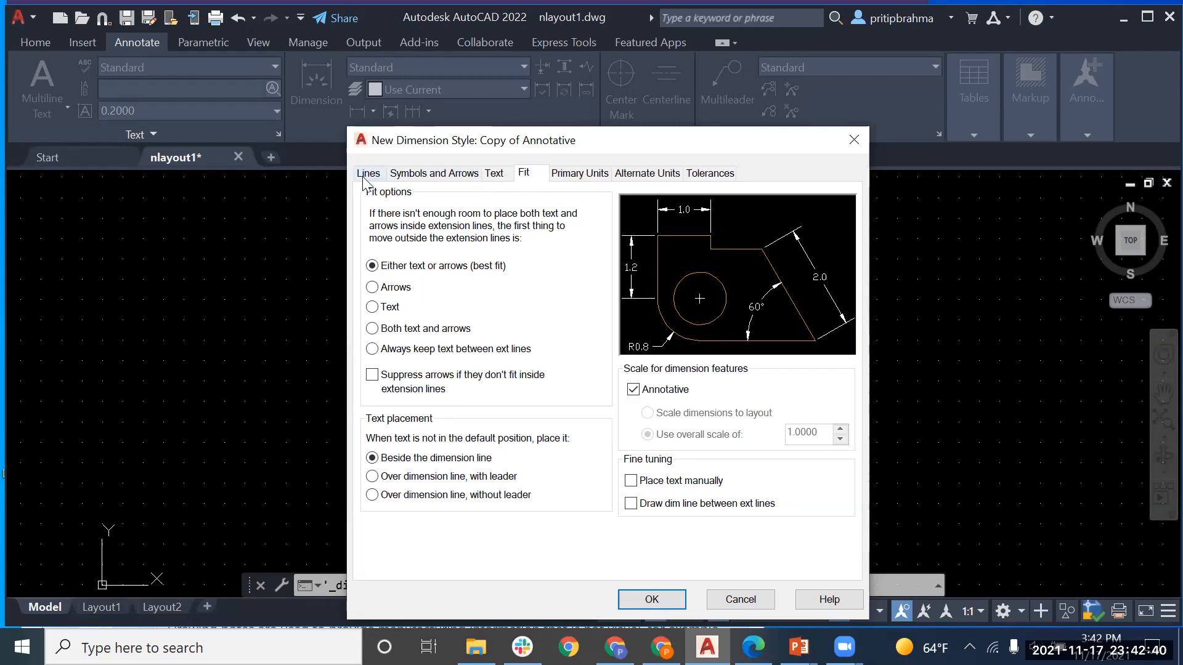
Step: Change the arrow size to 2 on Symbols and Arrows and accept the style
click(419, 176)
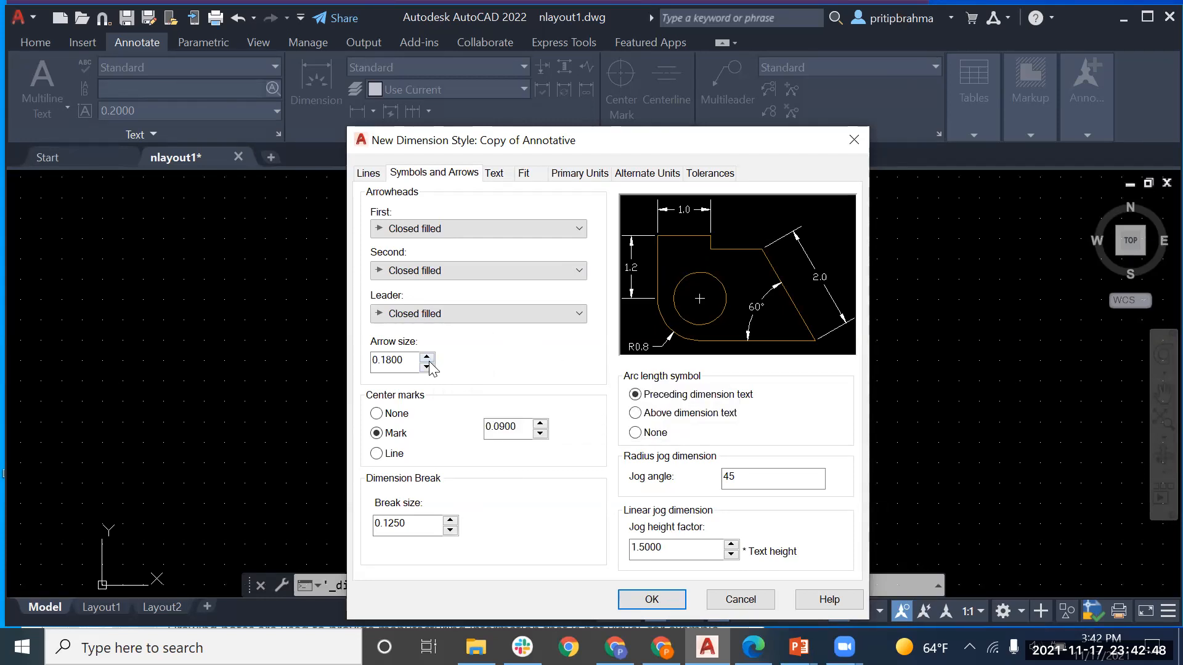
double_click(397, 361)
click(397, 362)
double_click(397, 361)
text(.2)
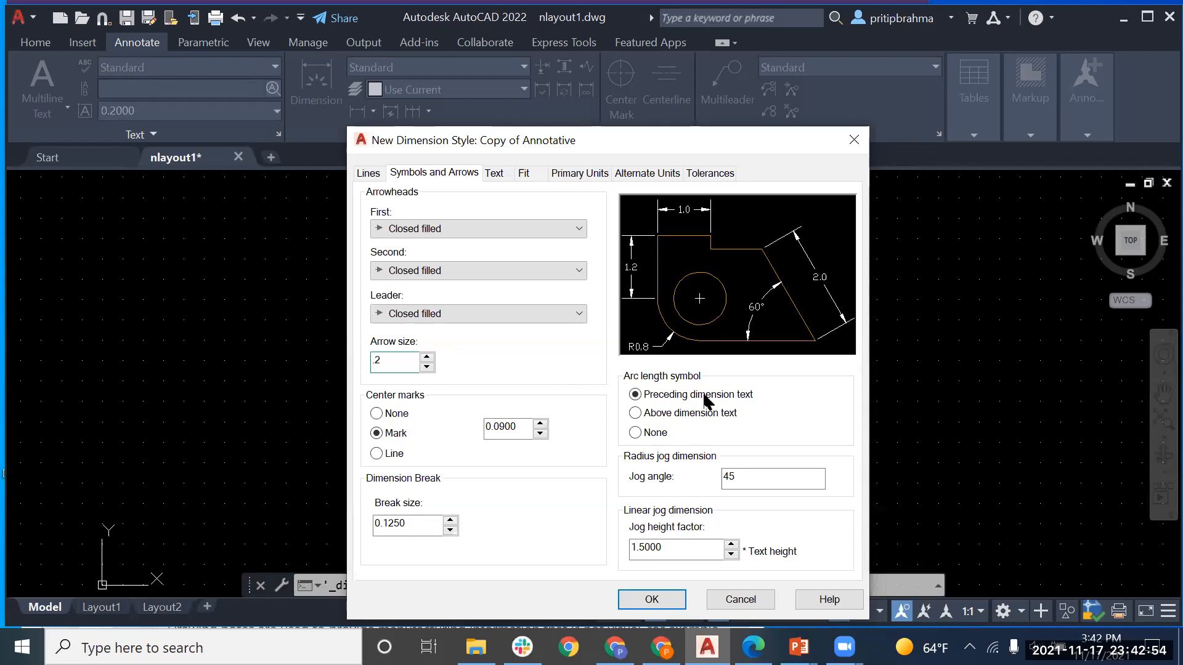
click(663, 600)
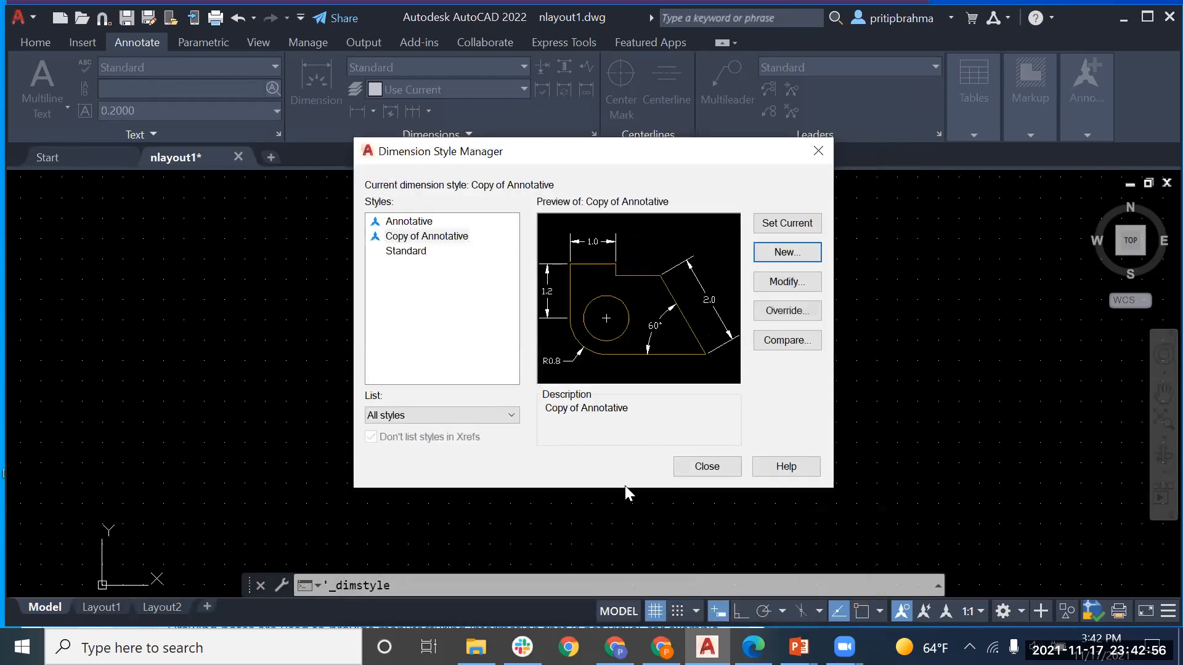
Step: Set Copy of Annotative as the current dimension style and close the manager
click(459, 239)
click(813, 224)
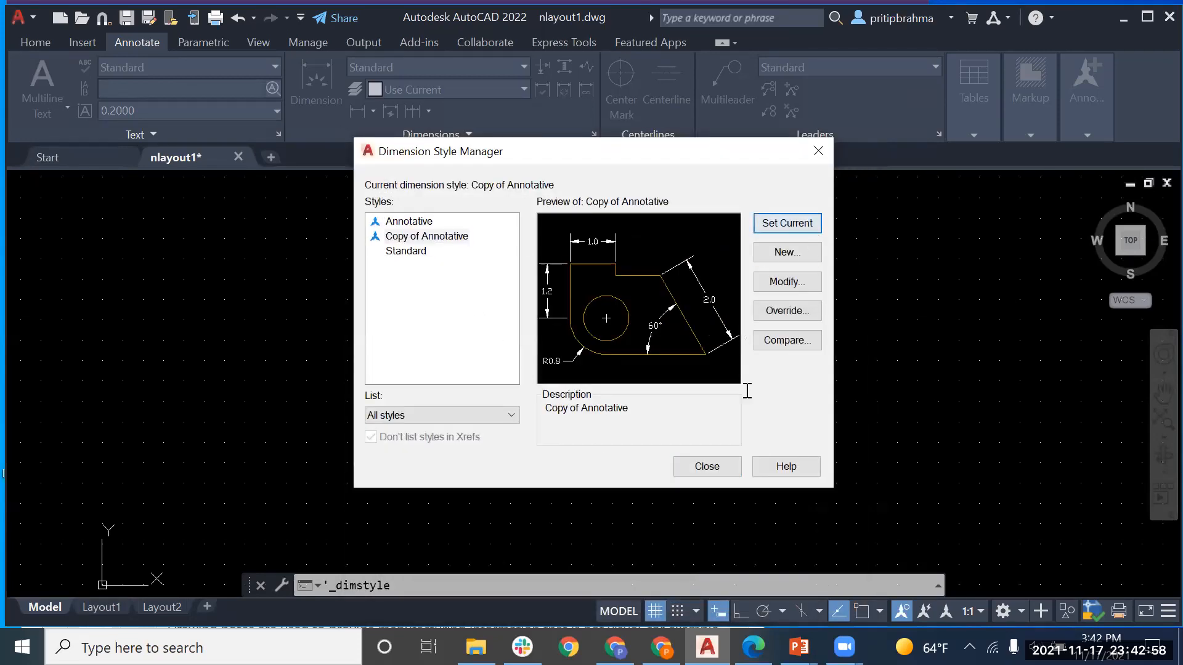
click(702, 469)
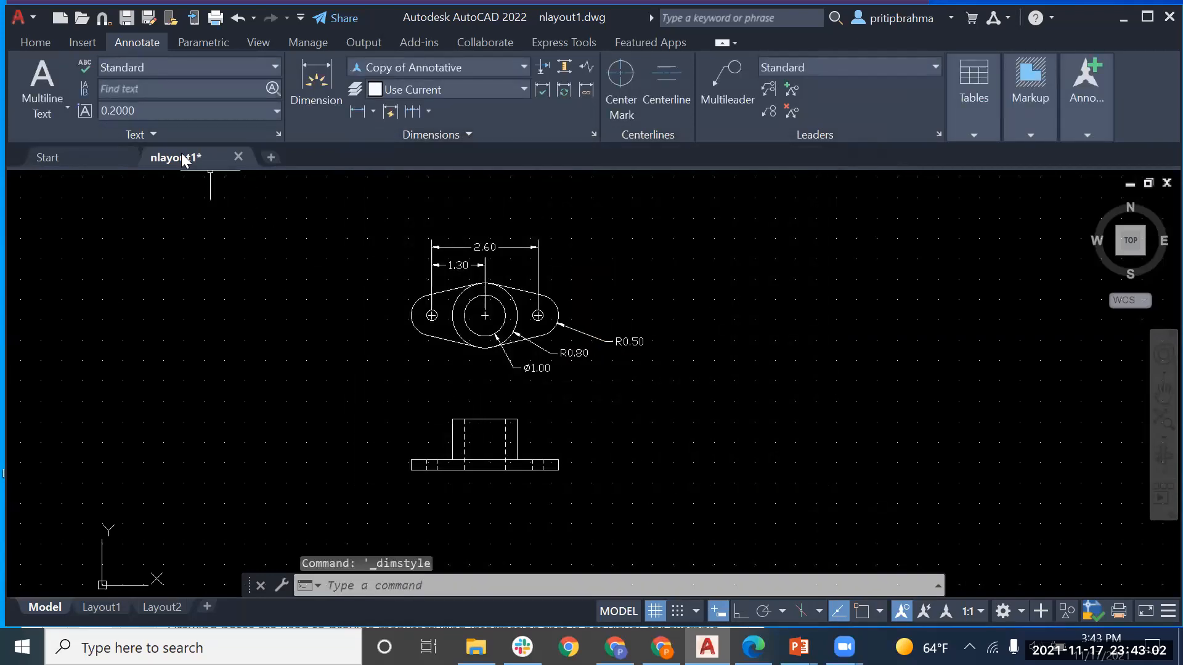
Step: Start the DIM command and choose 1:1 as the annotation scale
click(321, 69)
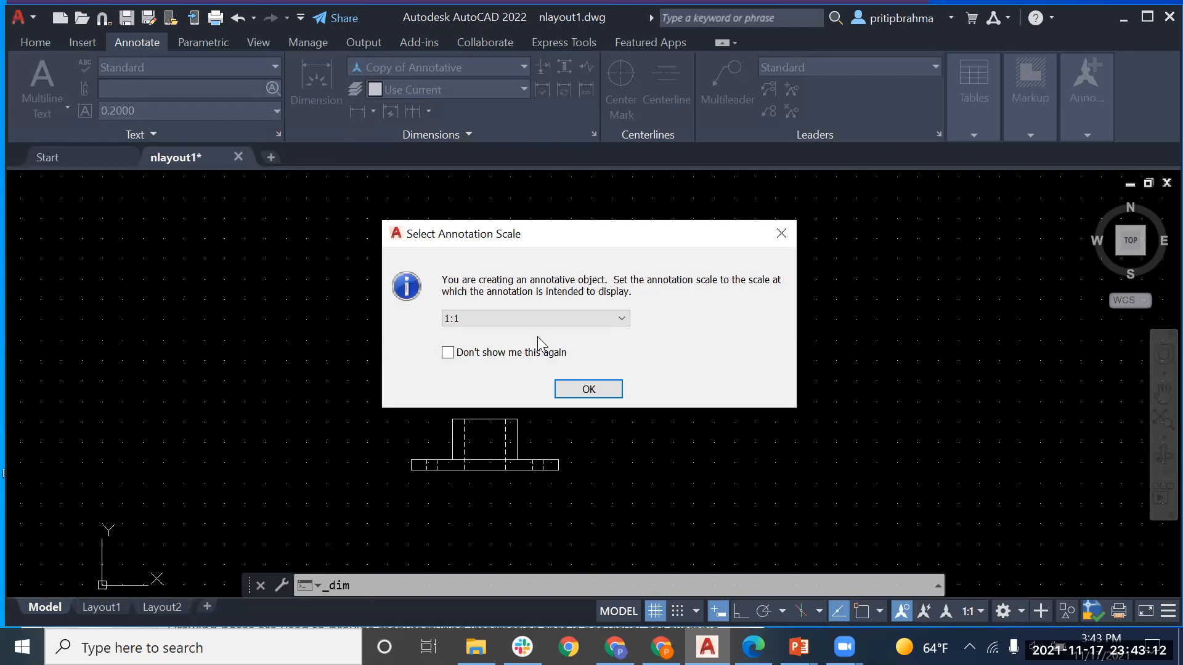
click(559, 319)
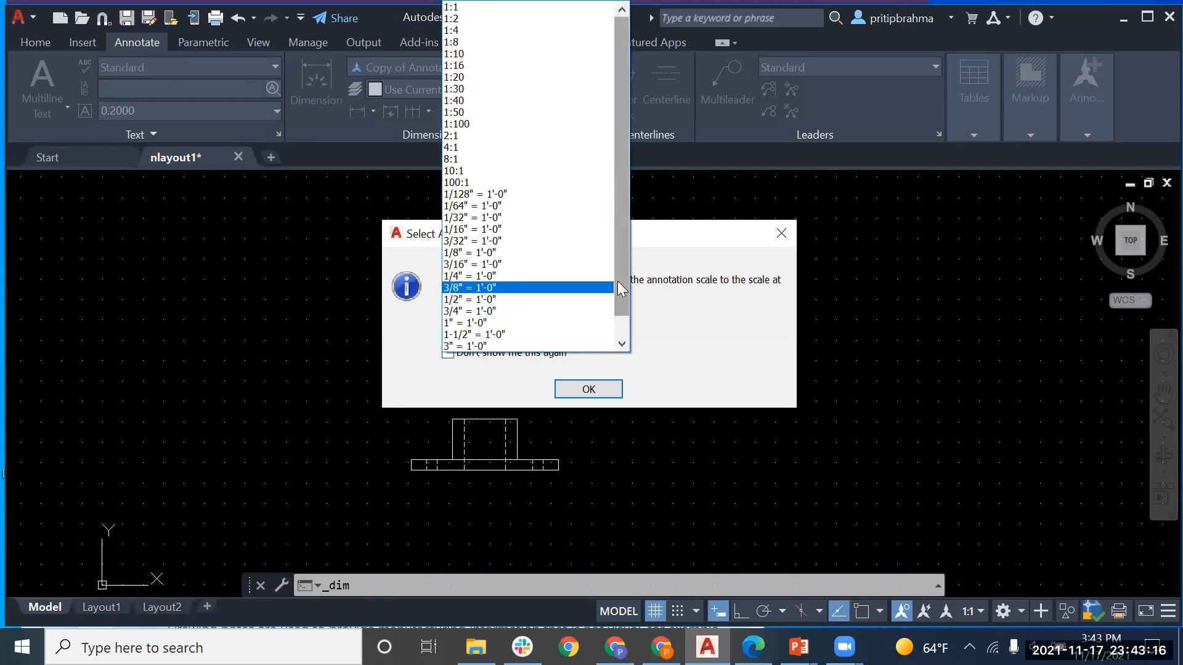
drag(621, 157, 614, 54)
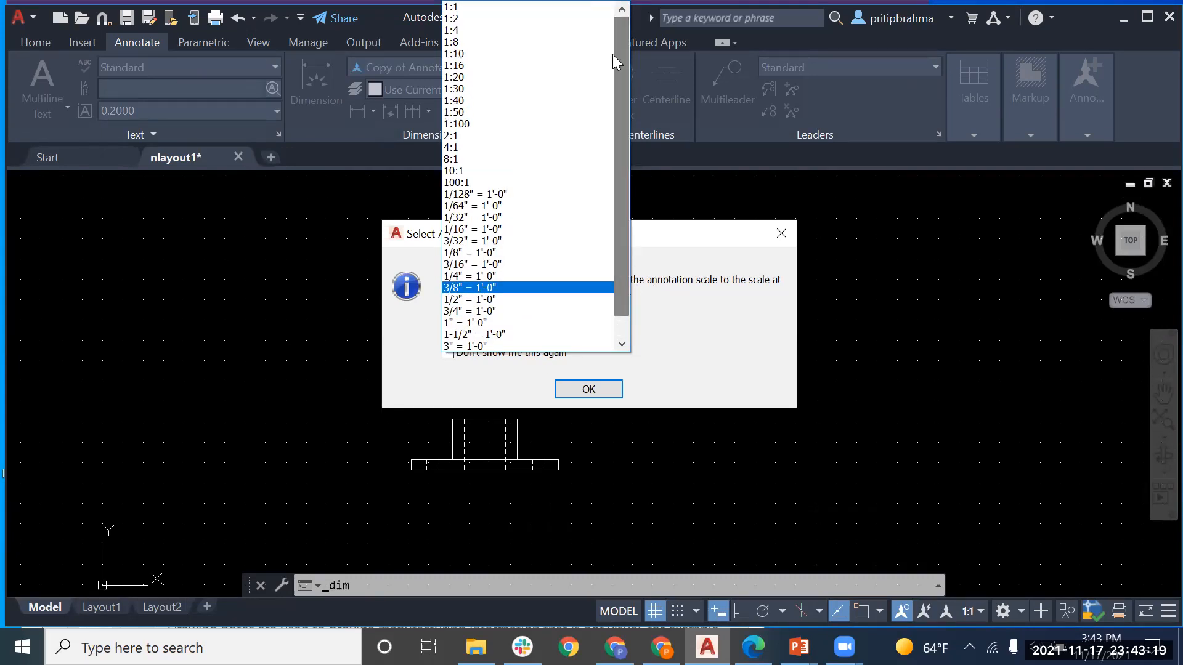
click(524, 7)
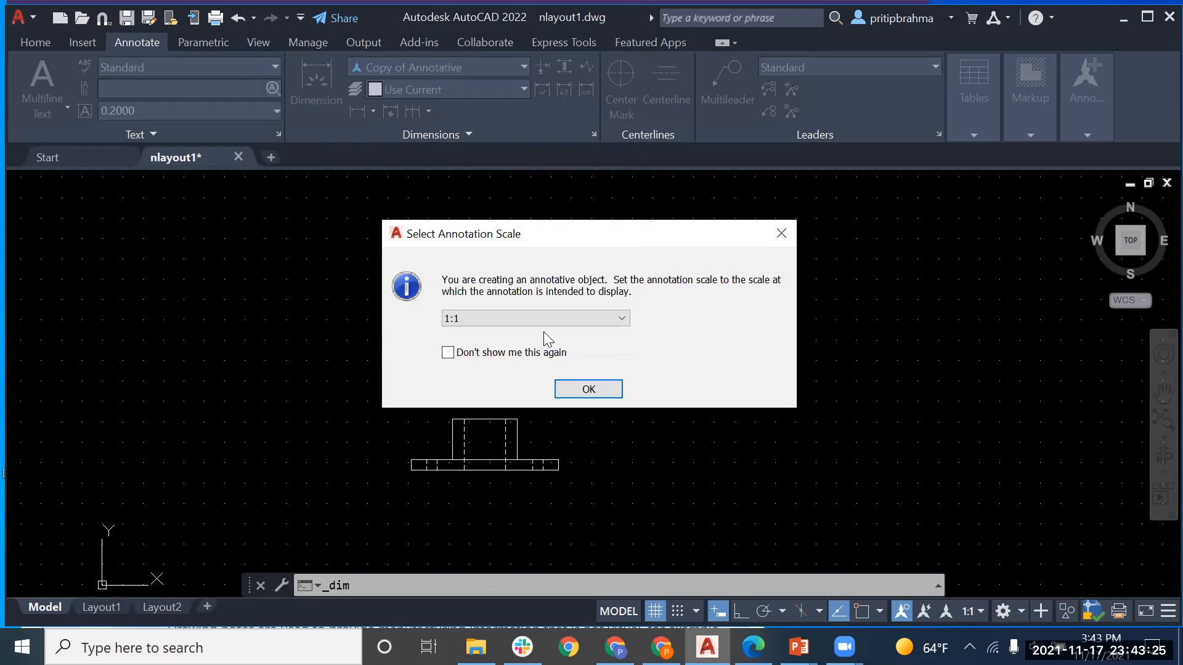
click(575, 390)
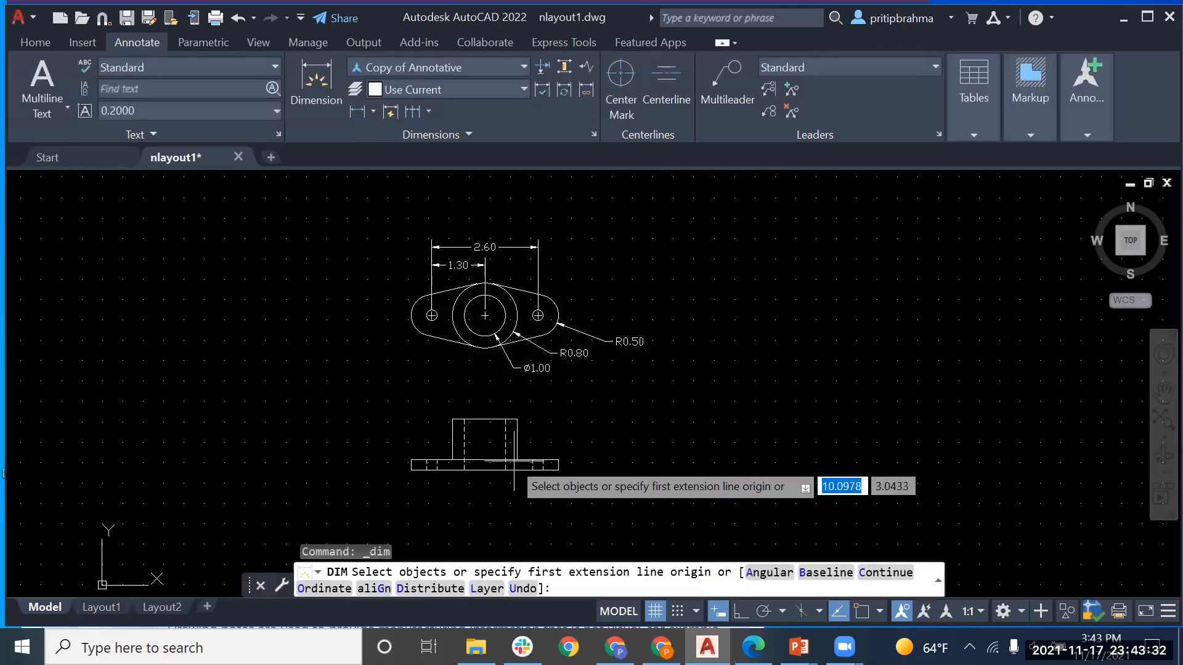
Step: Dimension the front view's base line as 3.6, placing it below the base
scroll(410, 459, up, 4)
middle_drag(415, 428, 362, 298)
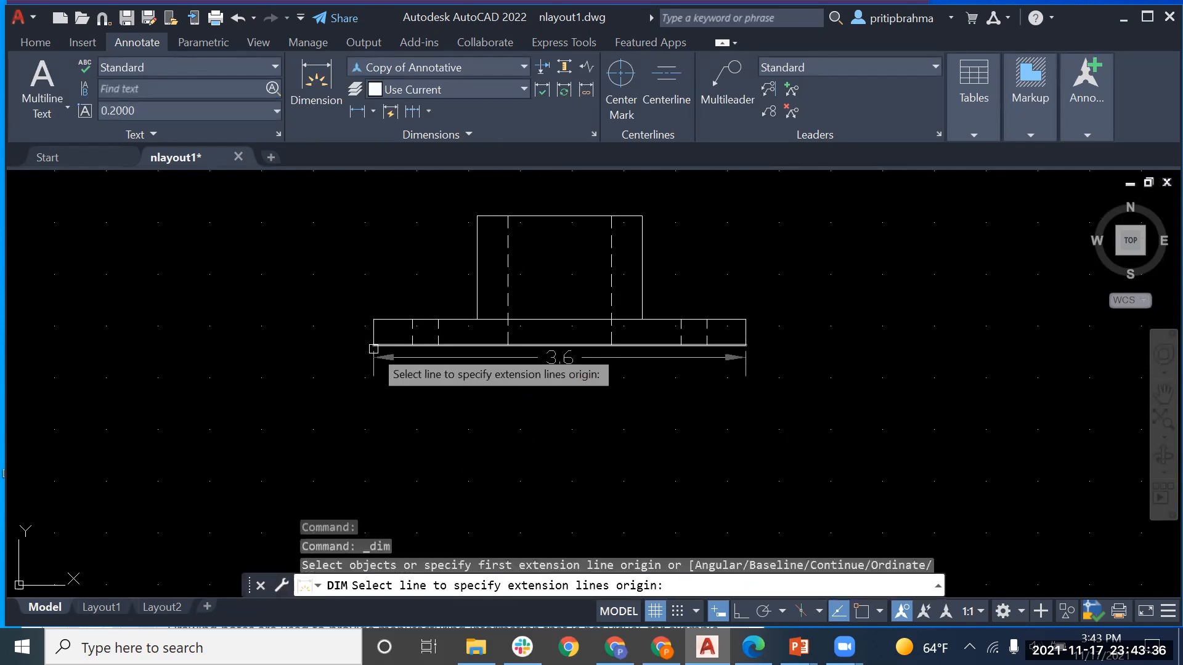
click(374, 347)
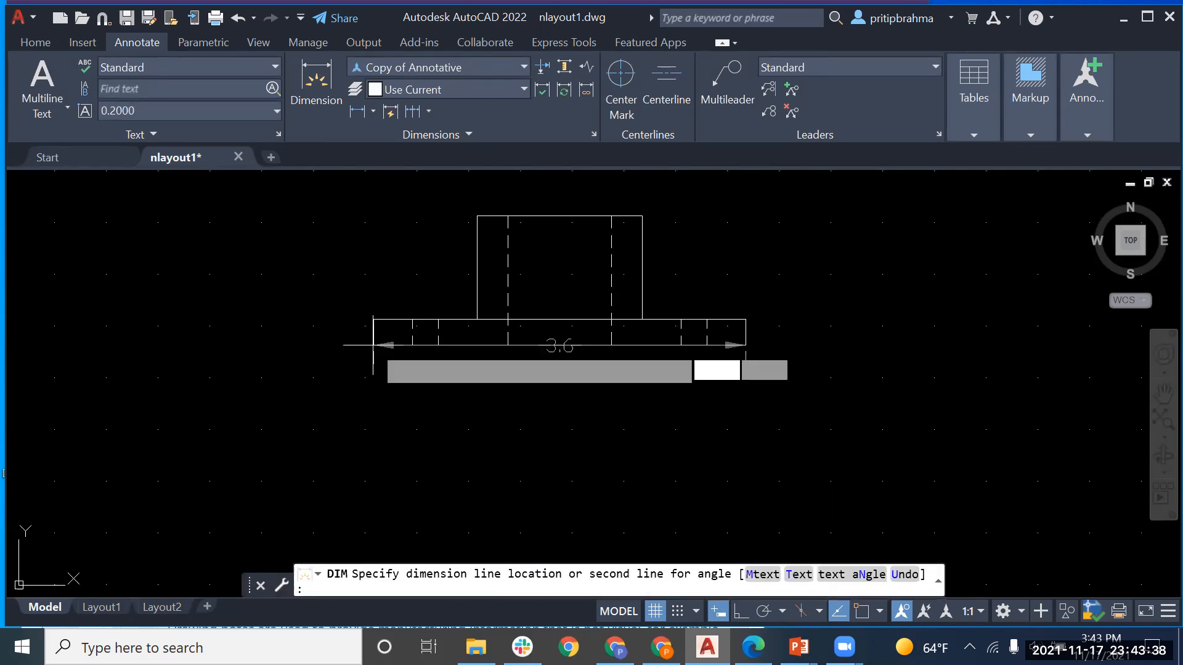
click(375, 378)
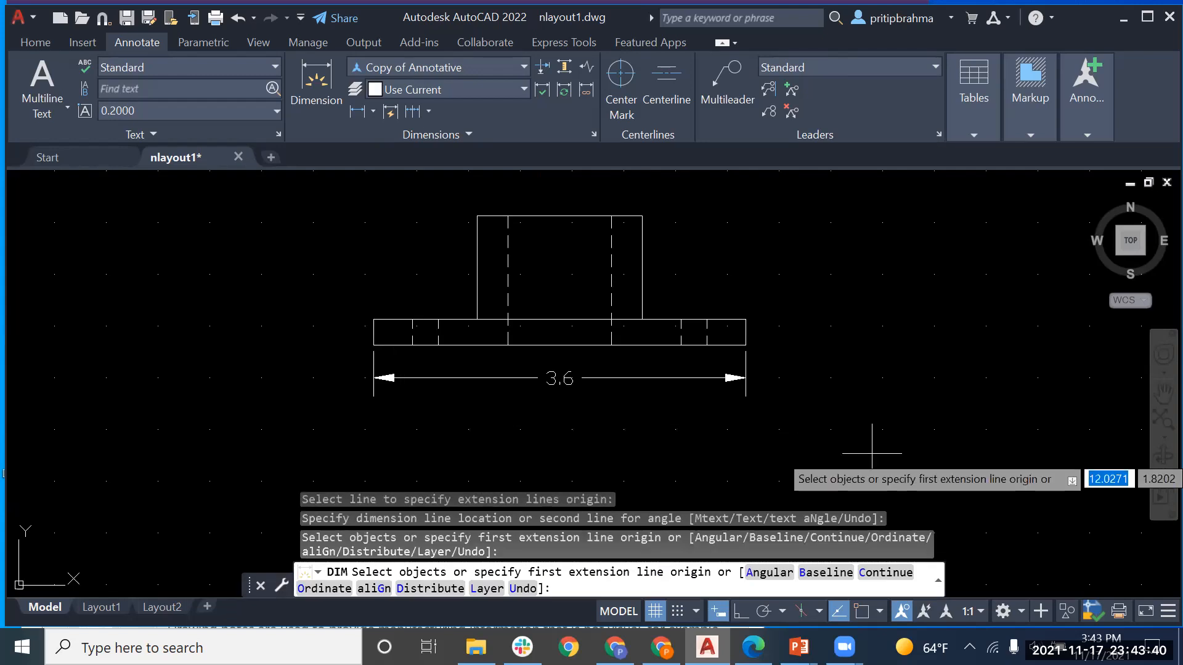
key(Return)
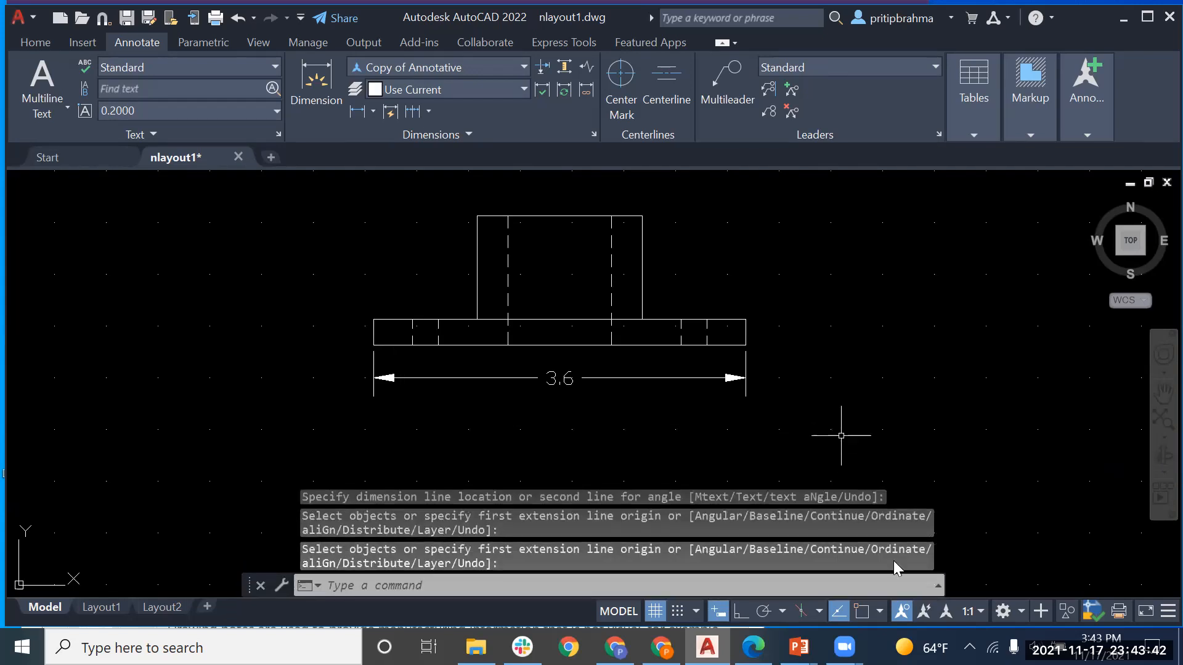
Step: Turn on automatic adding of scales to annotative objects and go to Layout1
mouse_move(117, 607)
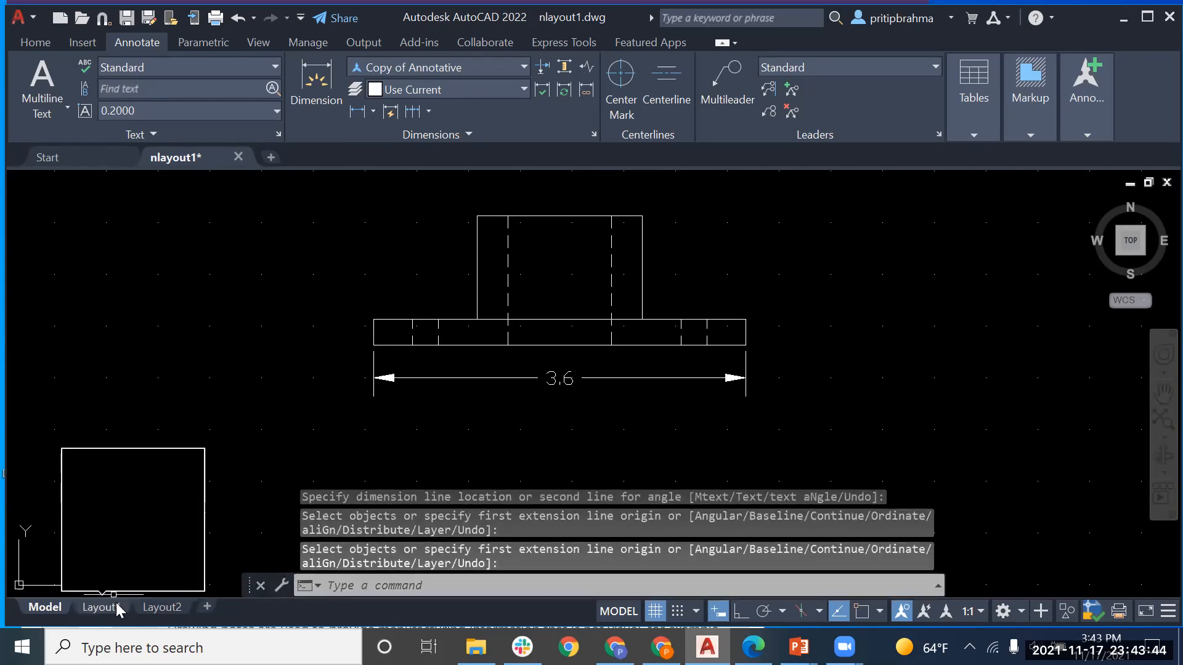
click(926, 614)
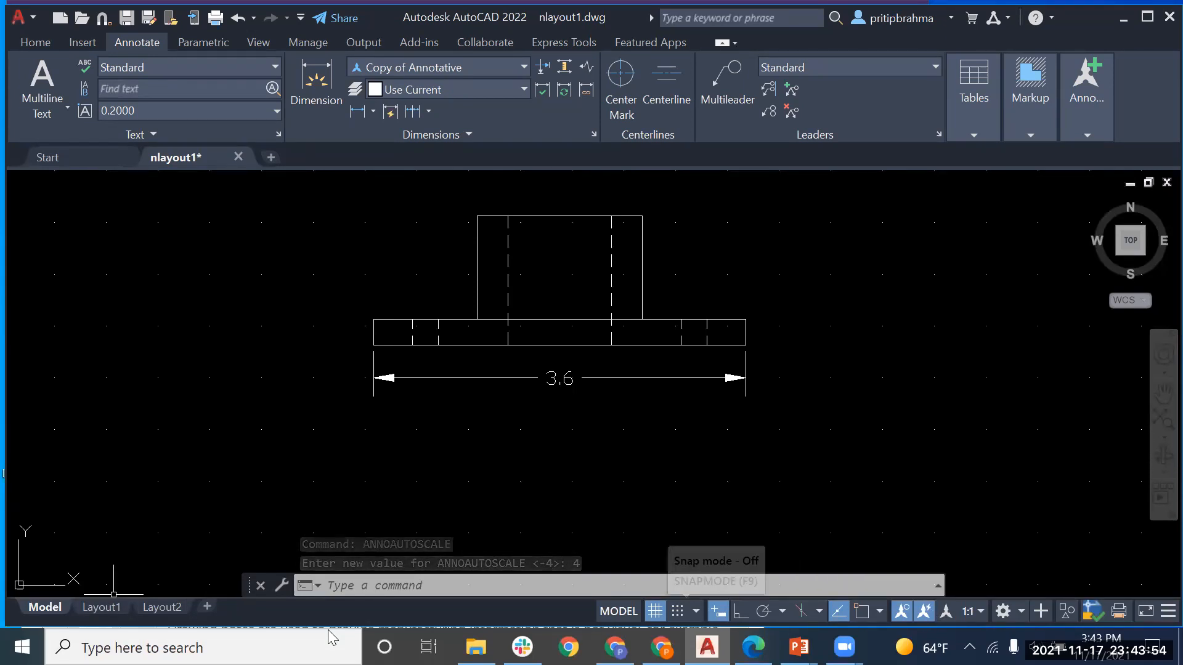
mouse_move(92, 614)
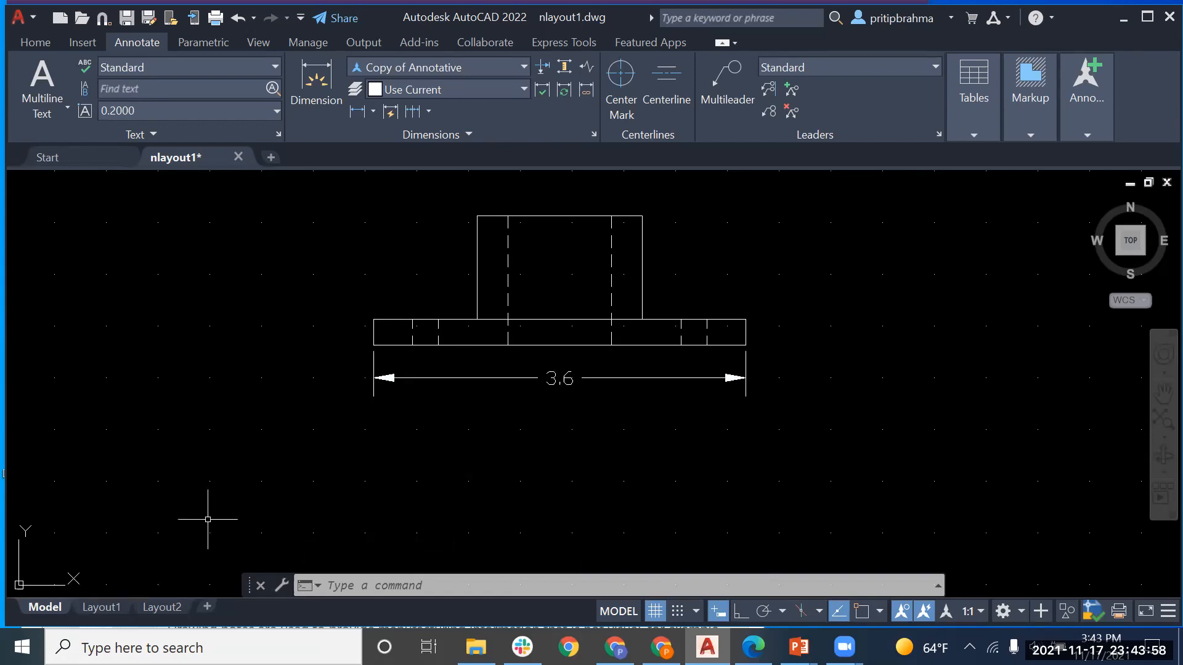
click(100, 608)
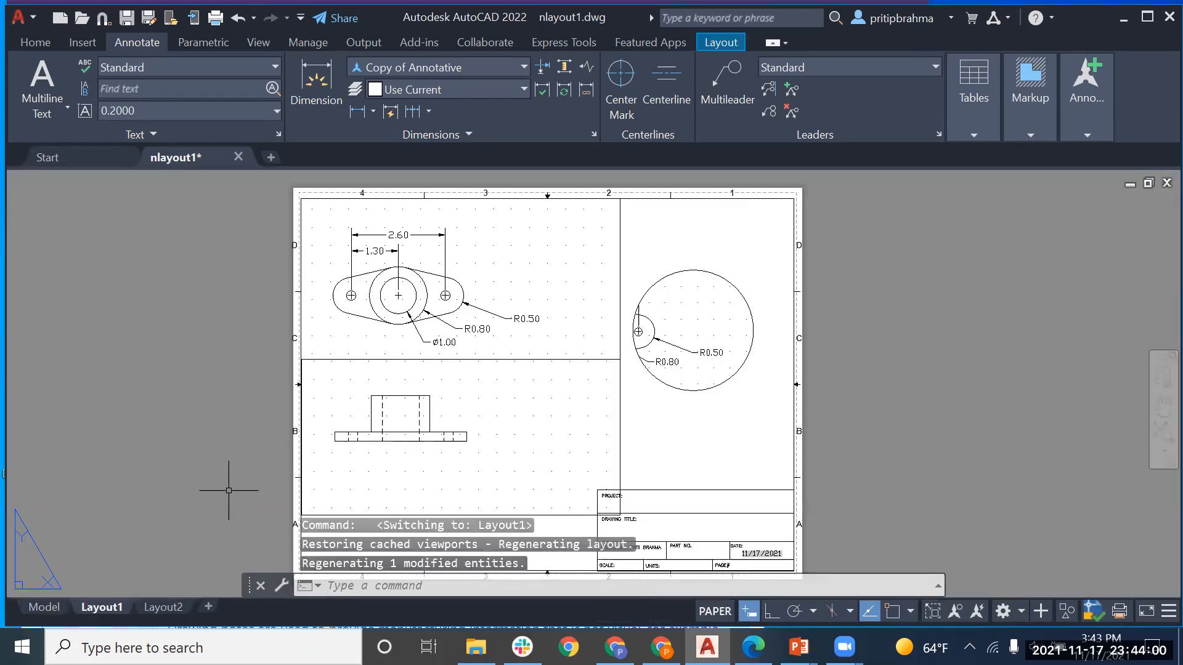
Step: Turn Show annotation objects on so all annotative objects display
click(956, 612)
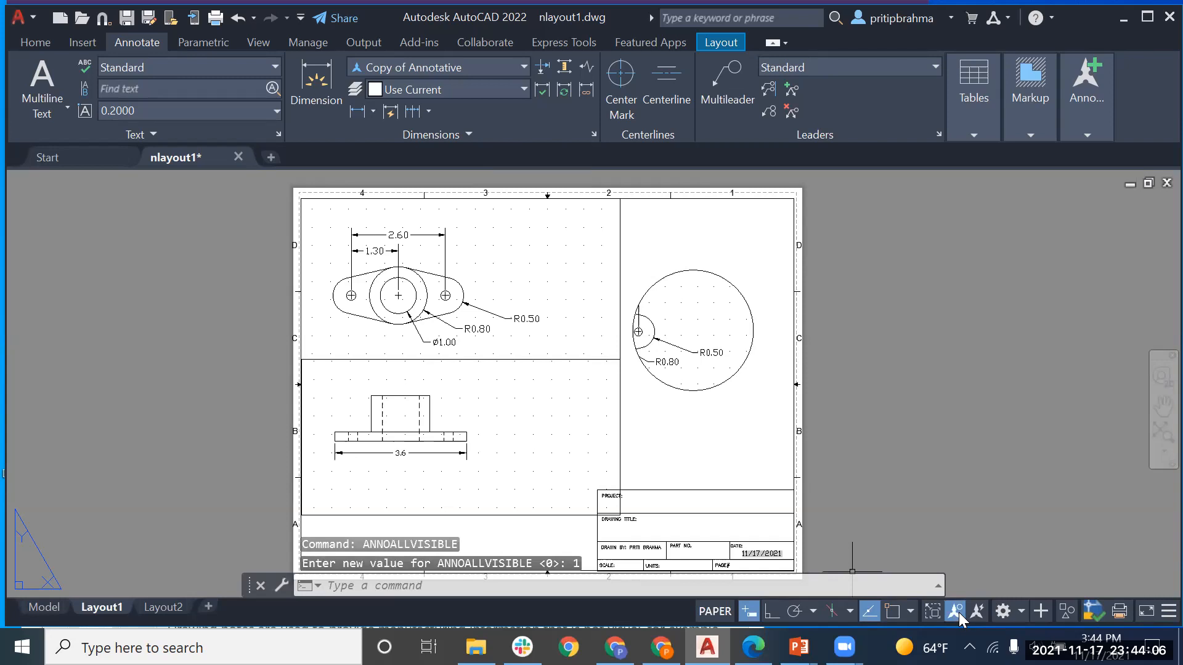
click(956, 612)
click(955, 612)
click(955, 612)
click(954, 612)
Step: Return to model space and open the 3.6 dimension's text for editing
click(454, 454)
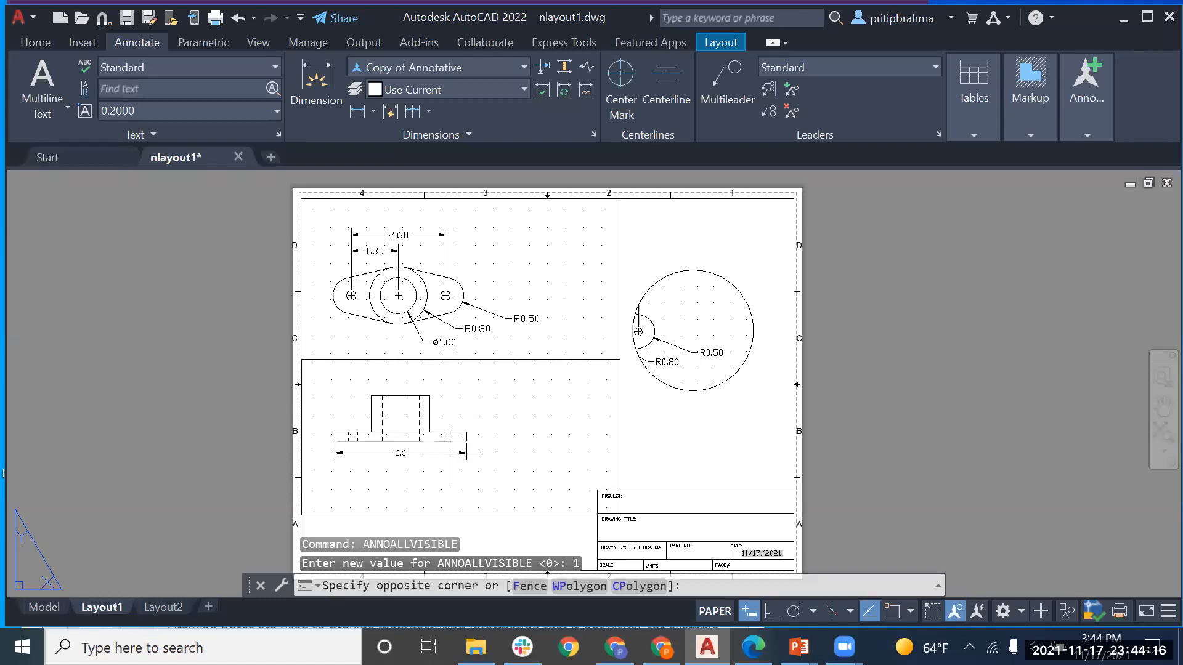
click(44, 607)
double_click(491, 378)
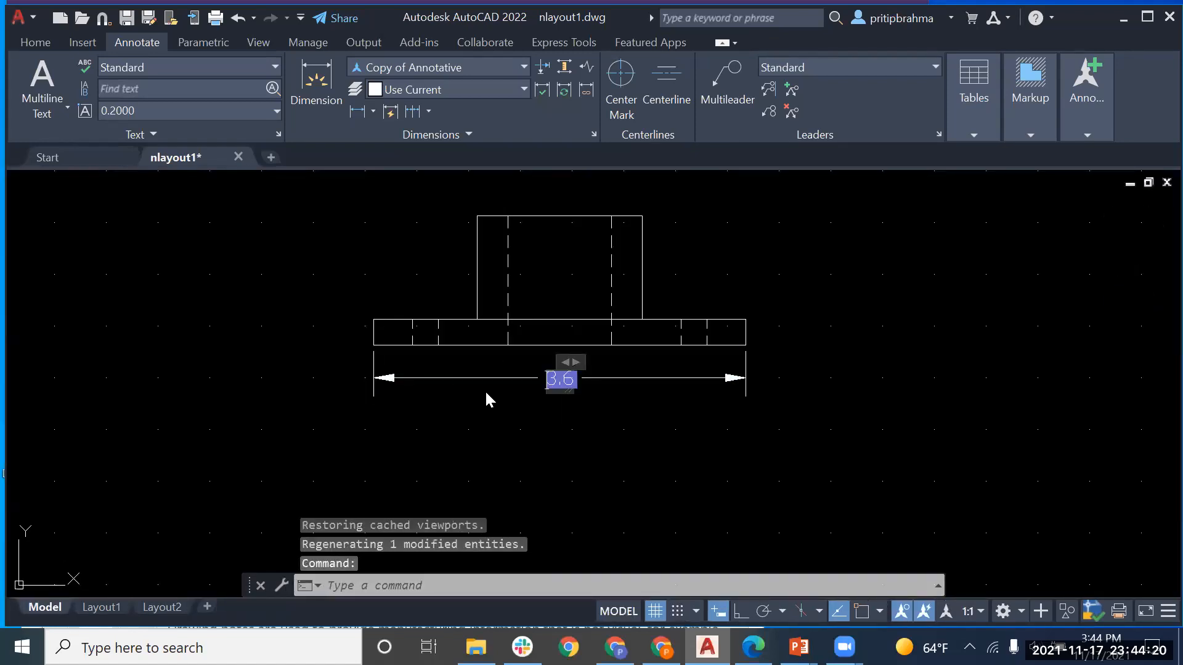
Step: Close the 3.6 dimension's in-place text editor without changing its text
click(372, 377)
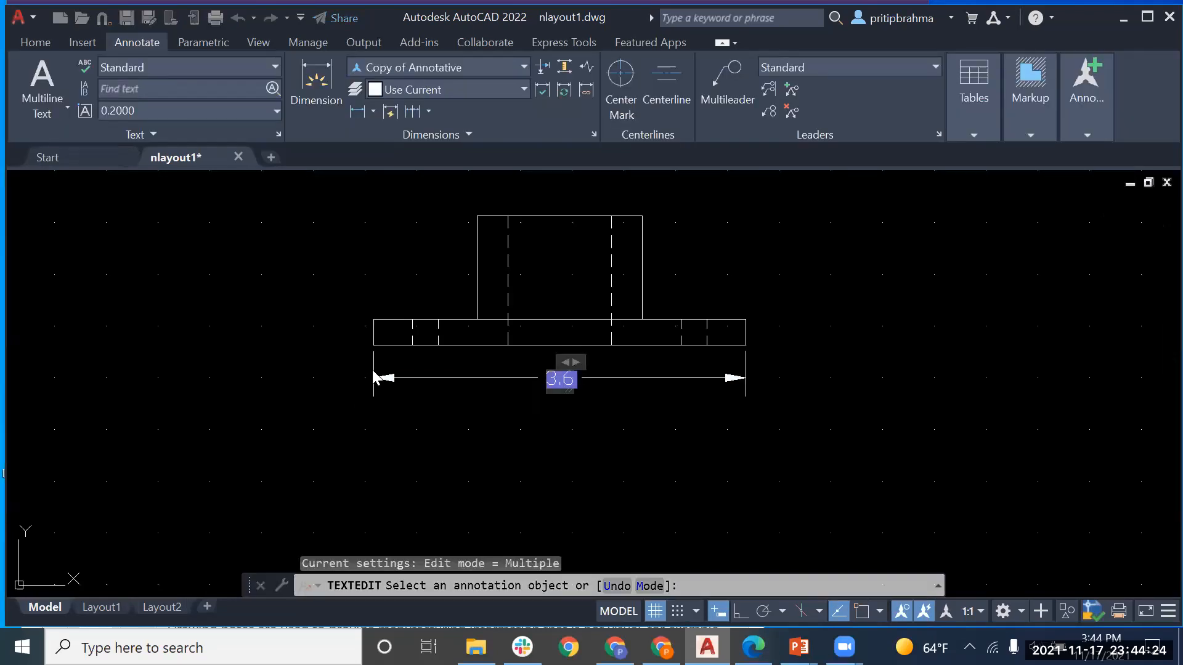
key(Escape)
key(Escape)
click(373, 370)
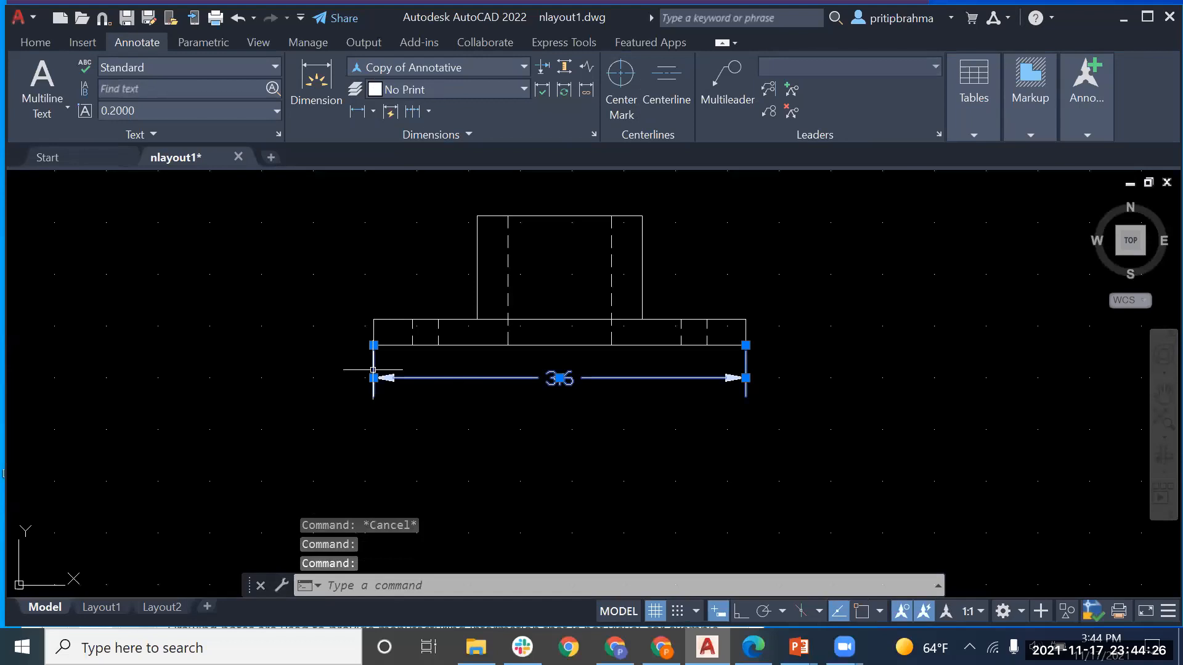
double_click(373, 370)
click(373, 371)
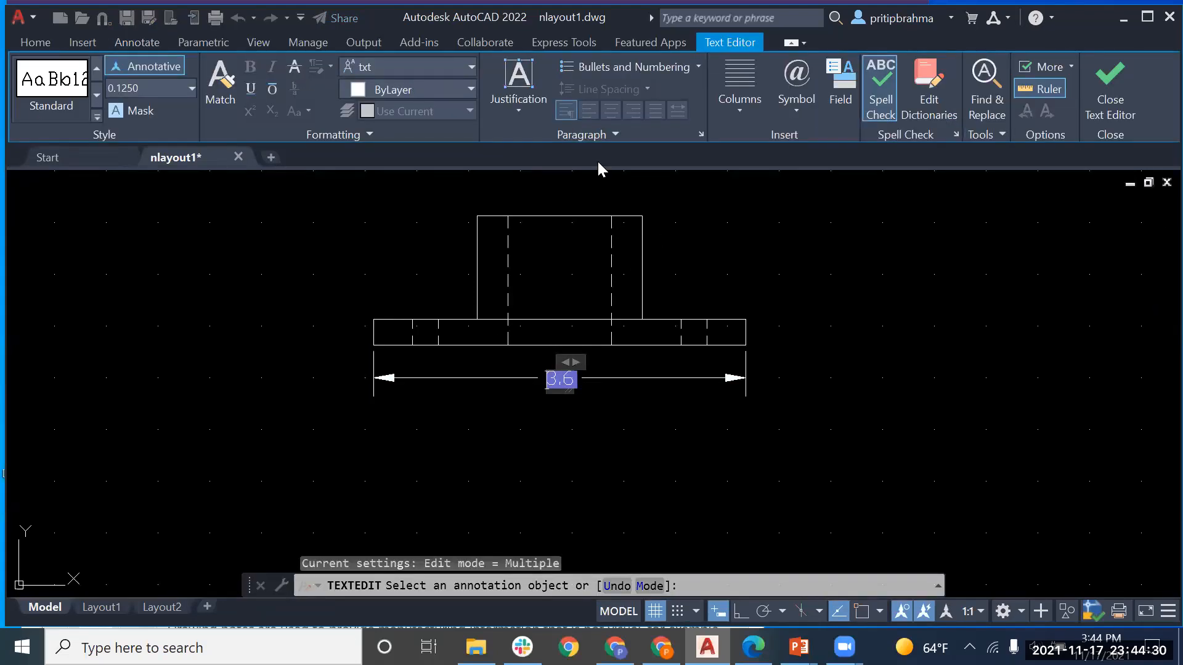
click(499, 272)
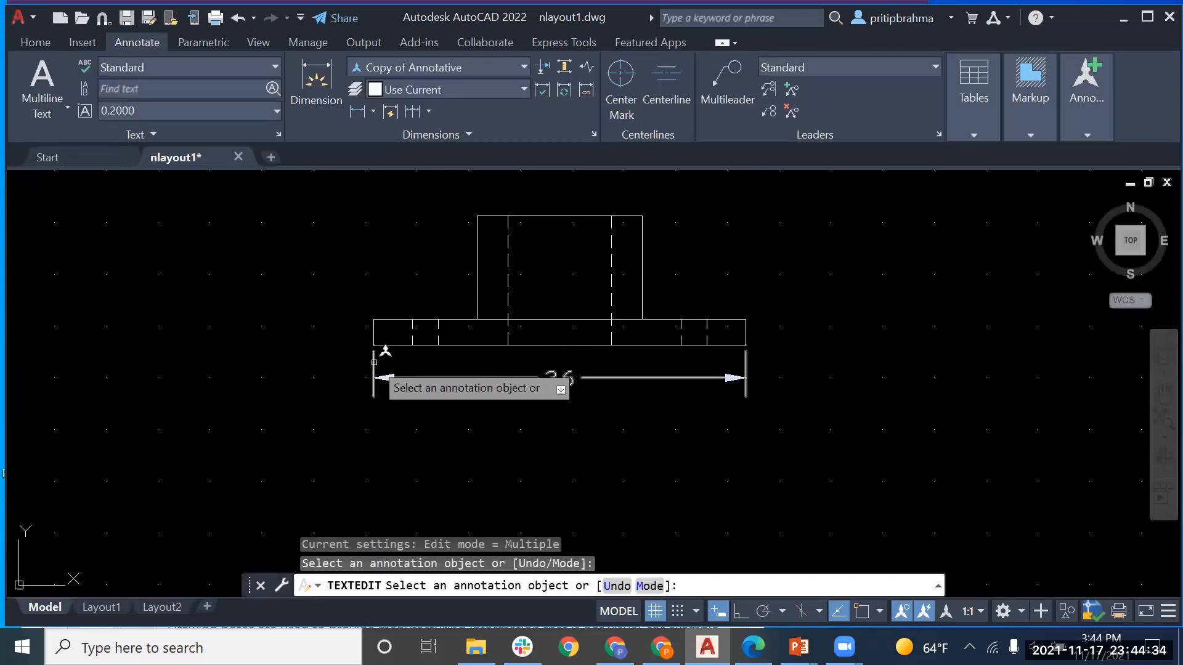
click(376, 370)
click(373, 363)
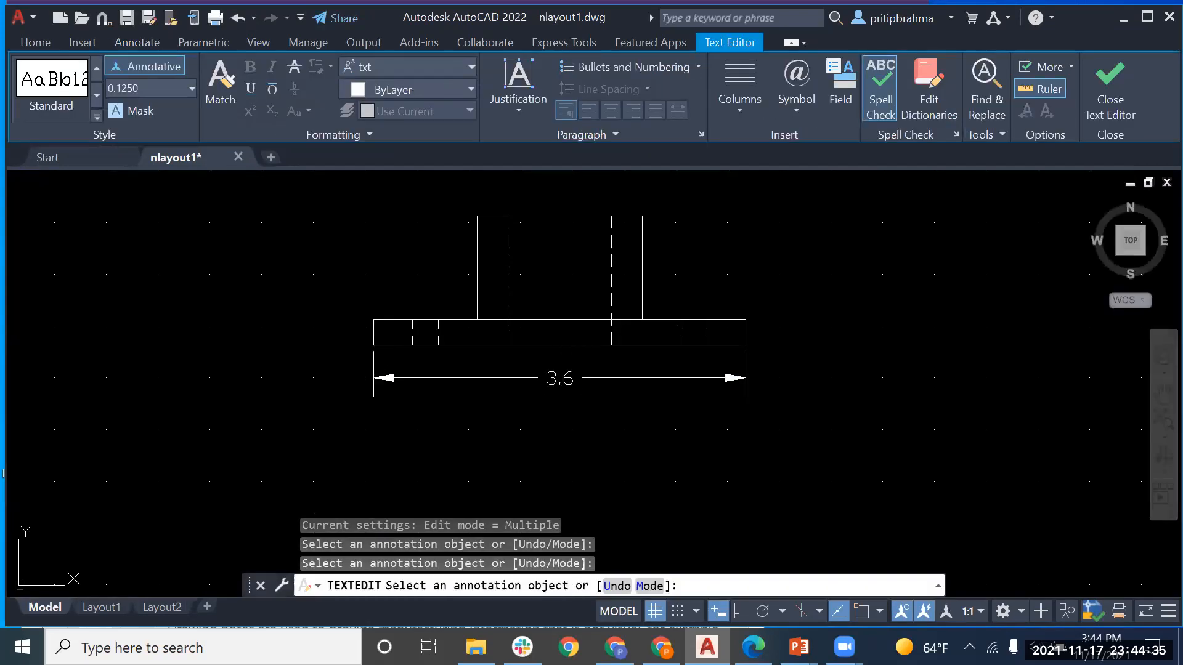
click(416, 378)
click(413, 376)
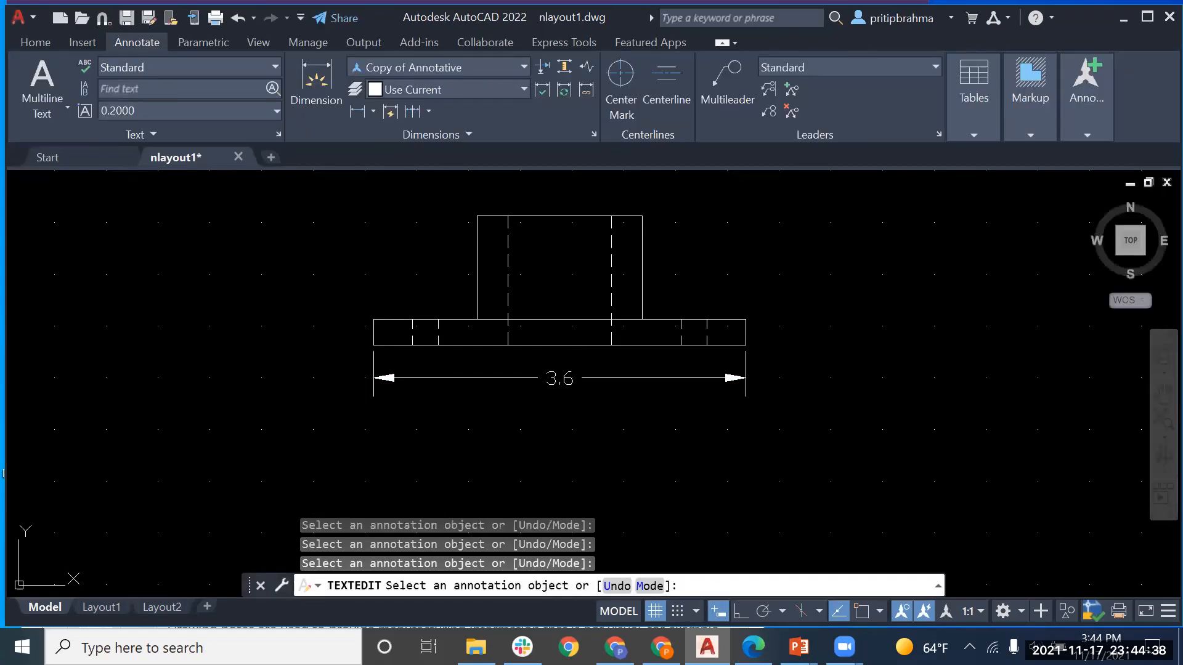
click(413, 375)
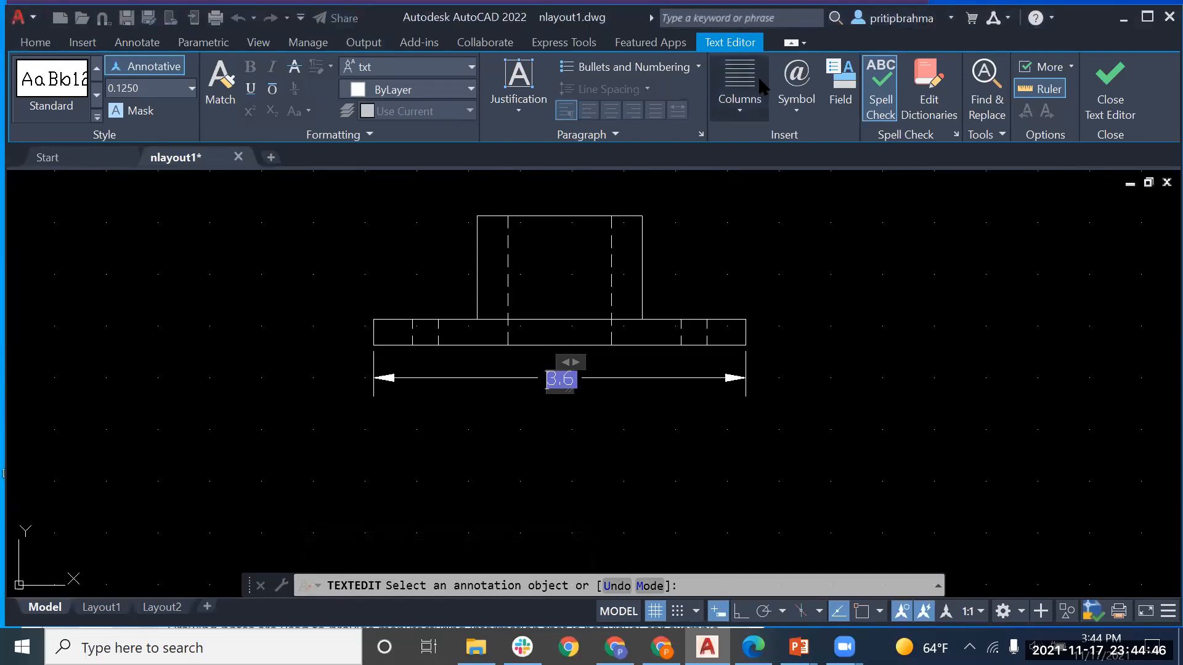
Step: Cancel the remaining text edits and leave the unchanged 3.6 dimension selected
click(35, 42)
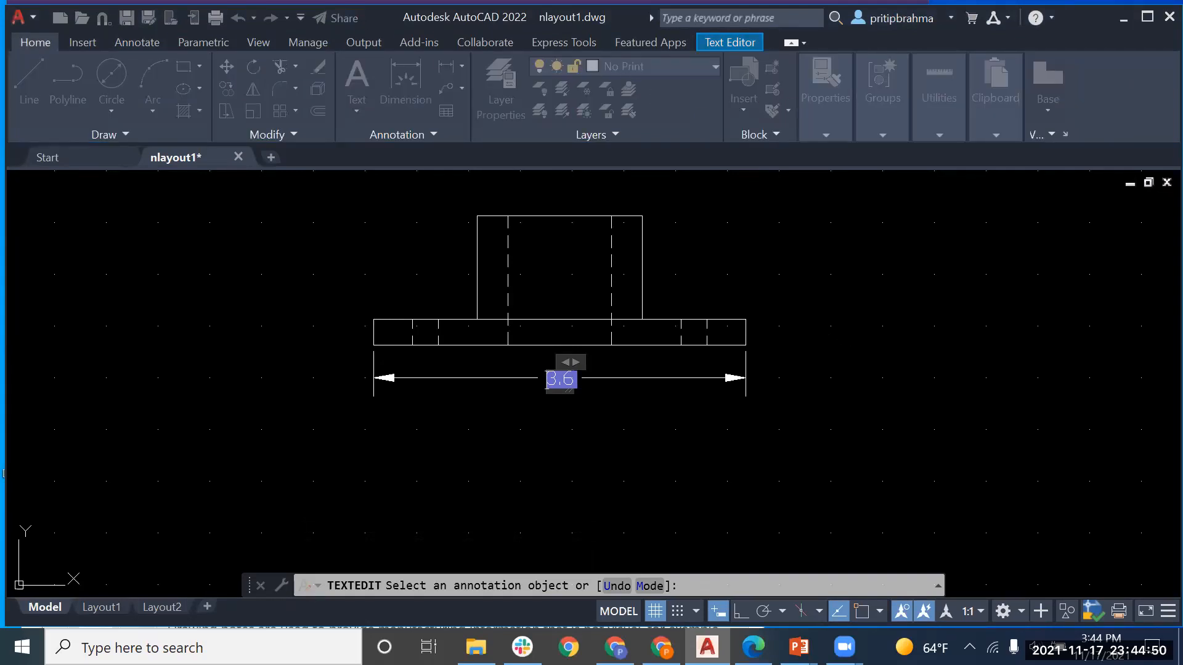
click(839, 323)
key(Escape)
click(822, 135)
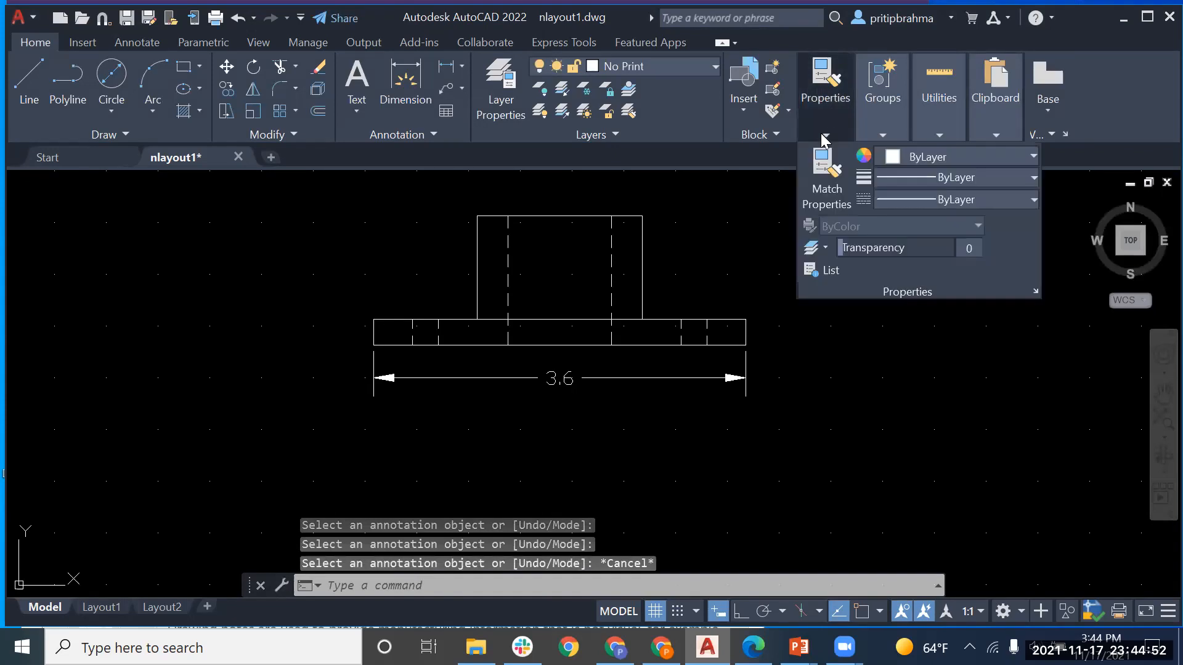
key(Escape)
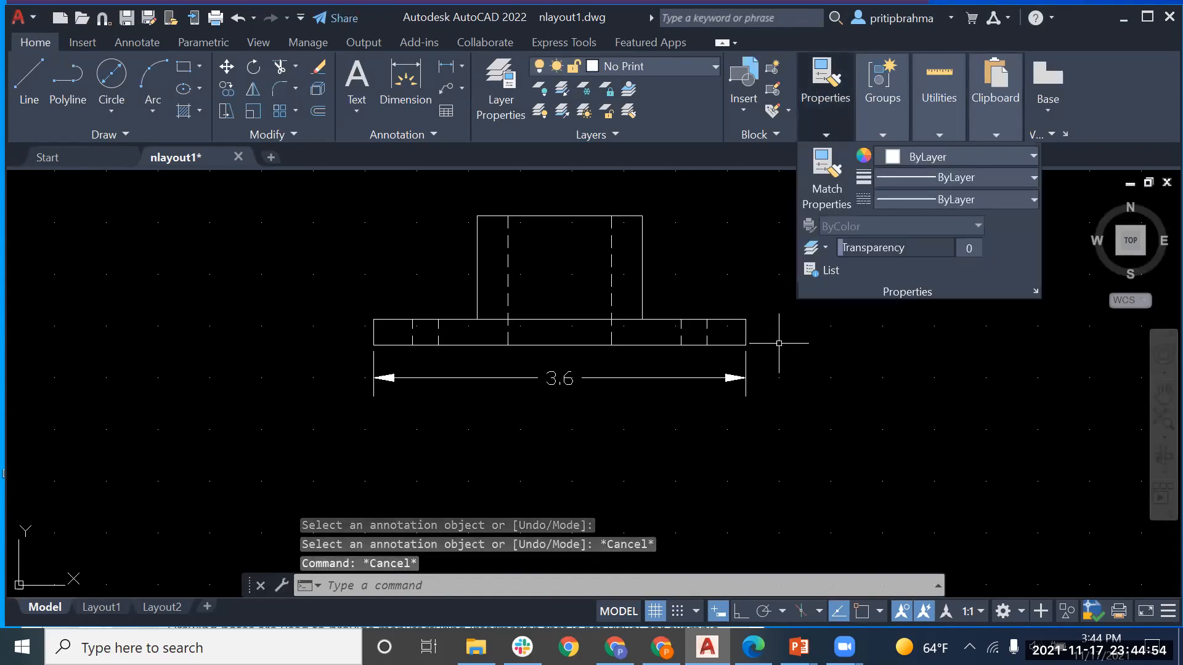
click(747, 362)
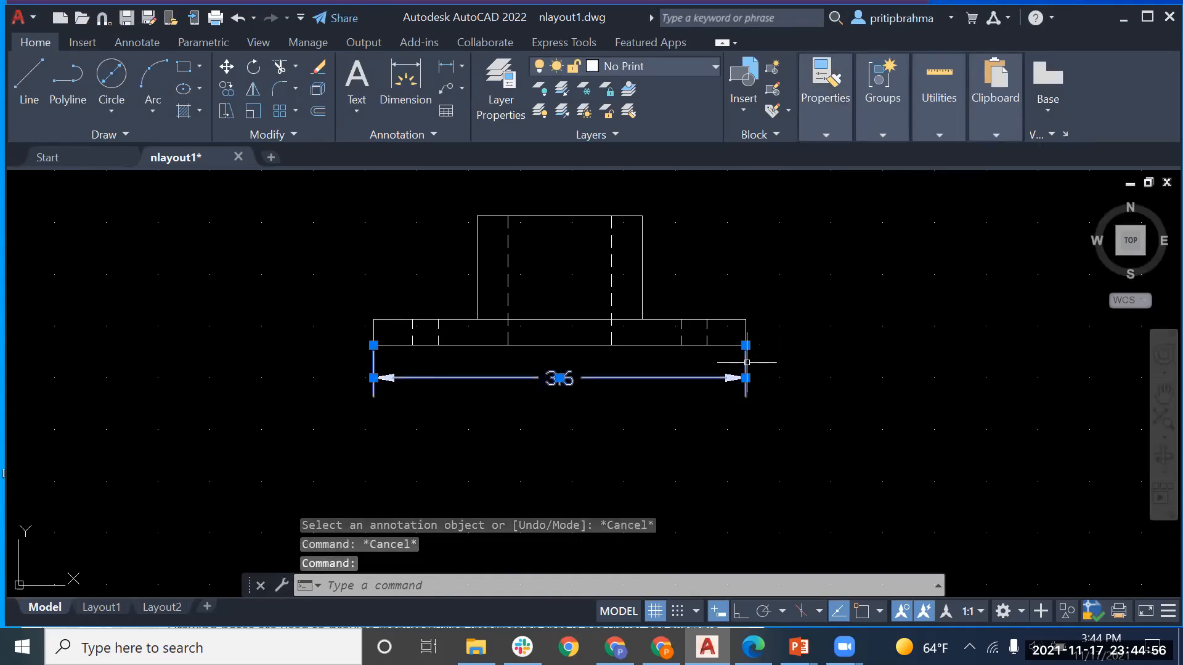
double_click(746, 362)
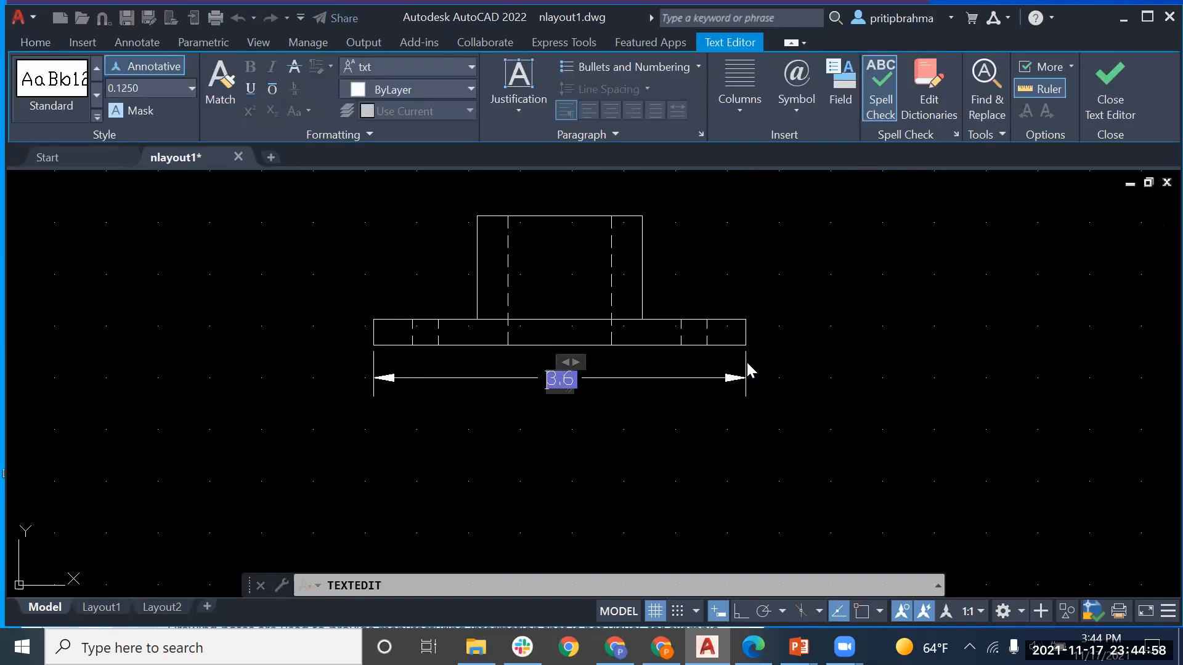
key(Escape)
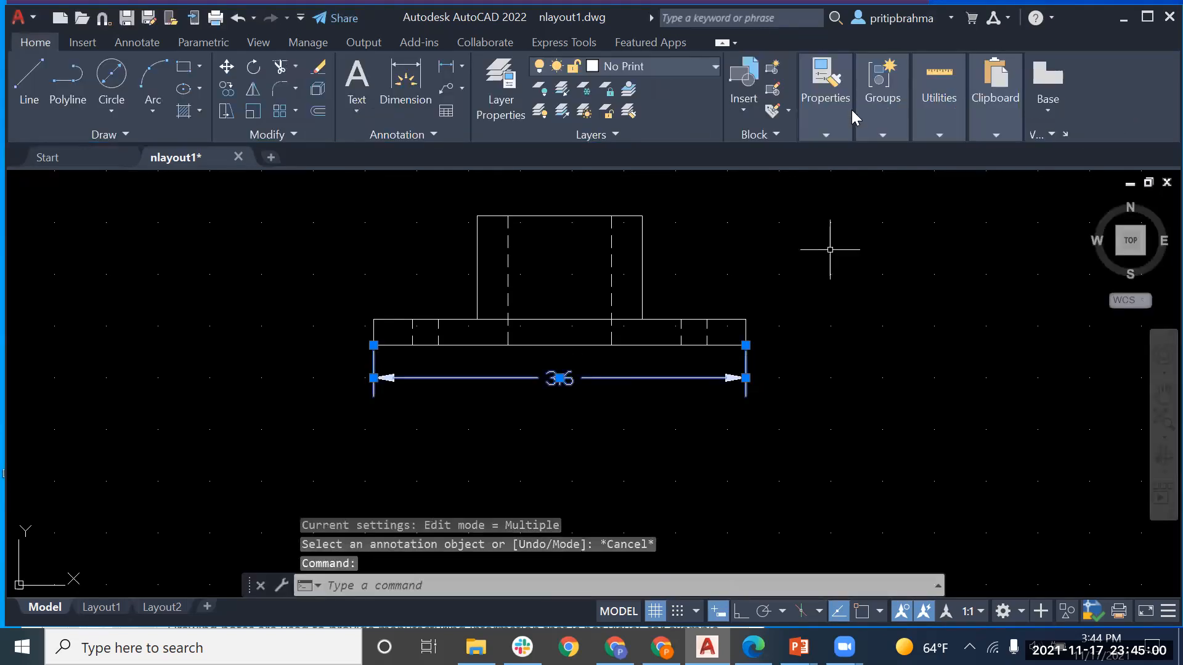
mouse_move(835, 123)
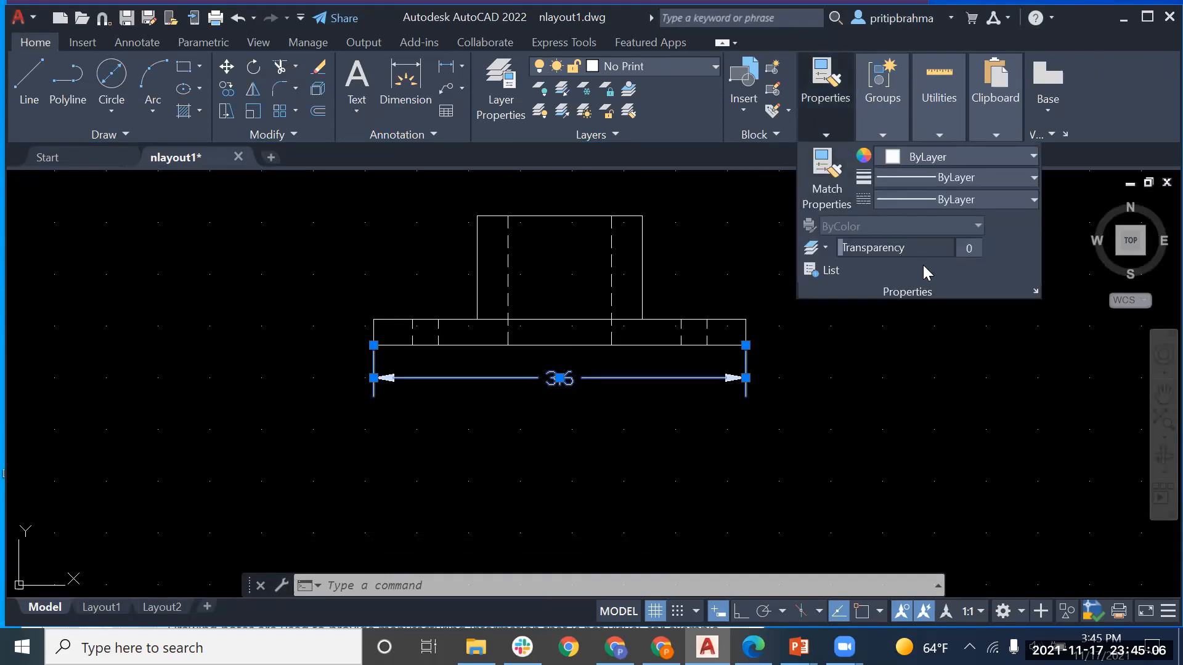
Step: In the Properties palette, check the 3.6 dimension's annotative scale list, keeping only 1:1
click(1035, 292)
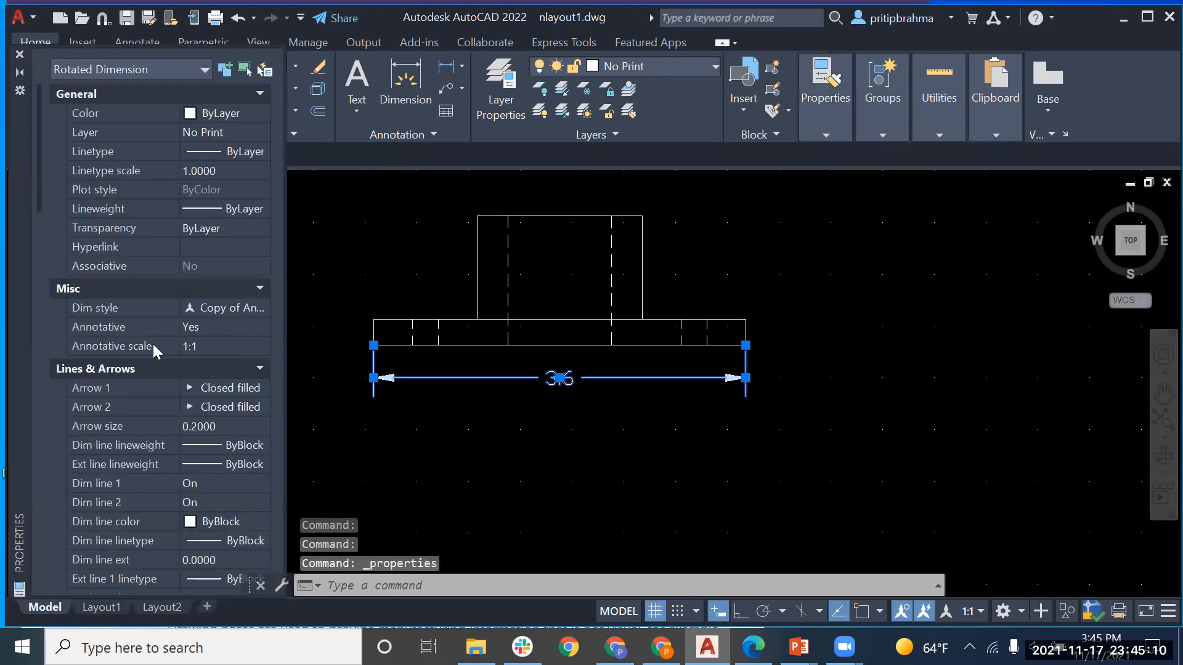
click(212, 347)
click(261, 346)
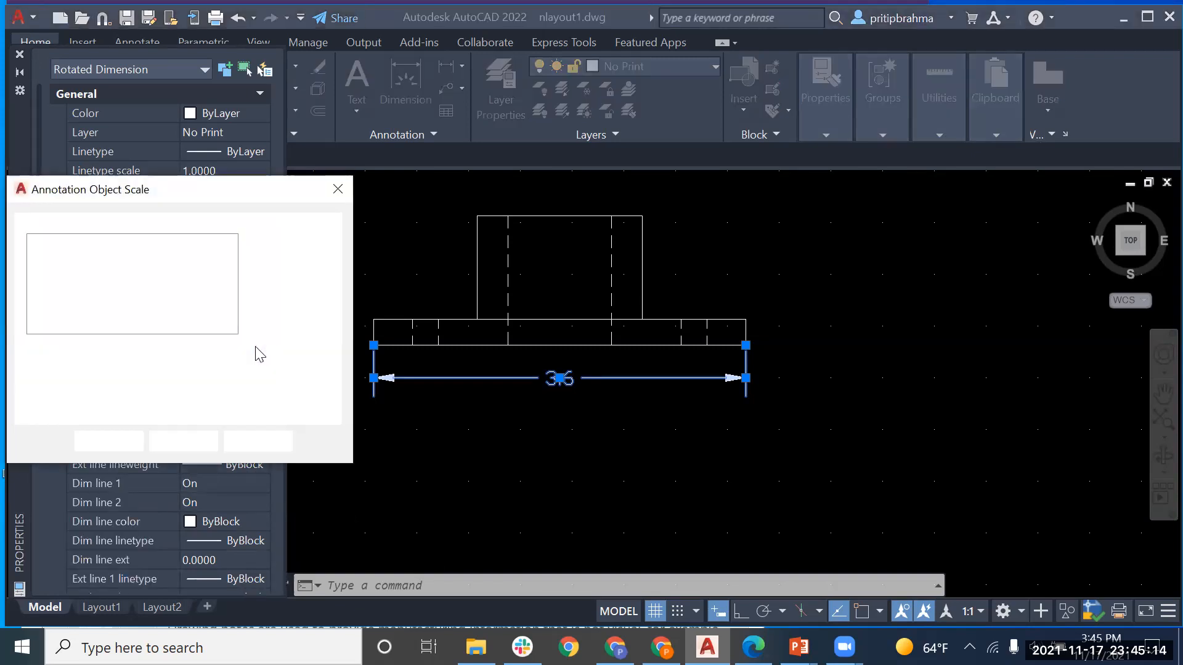
click(275, 247)
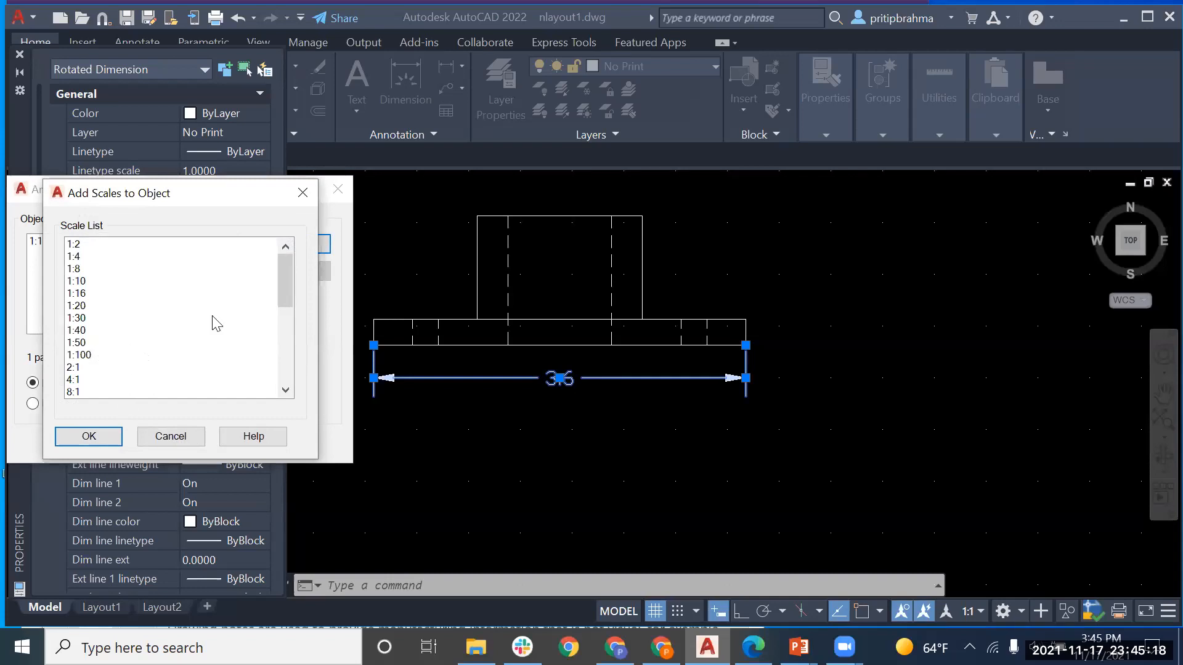
drag(284, 291, 291, 266)
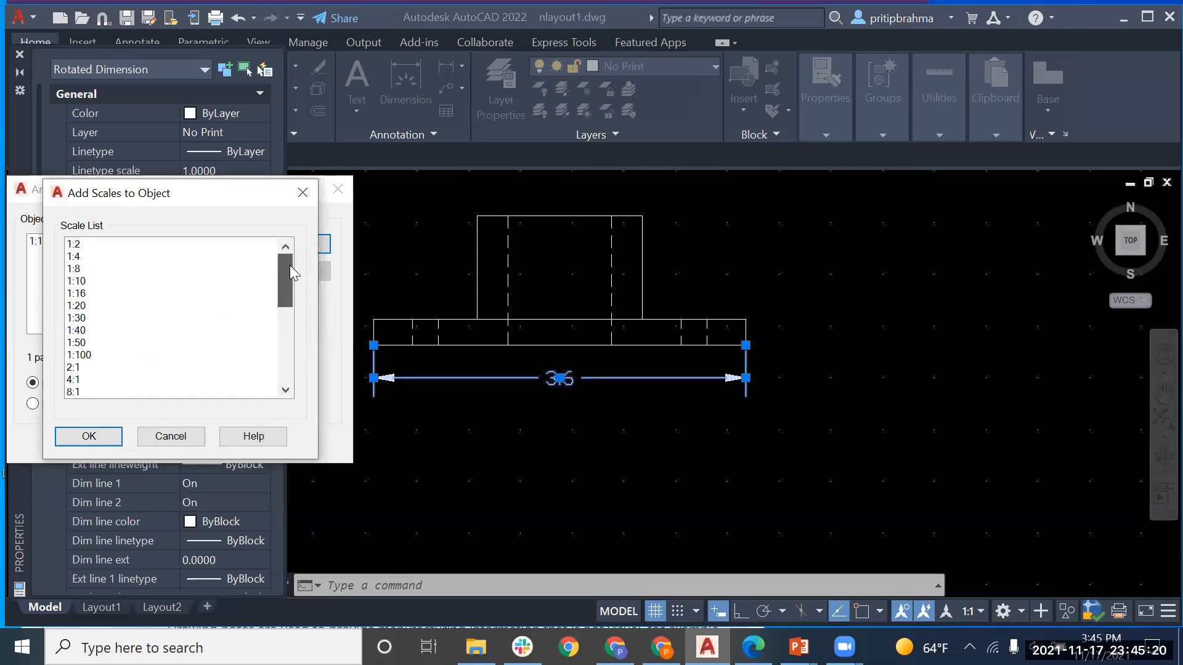
click(89, 437)
click(338, 190)
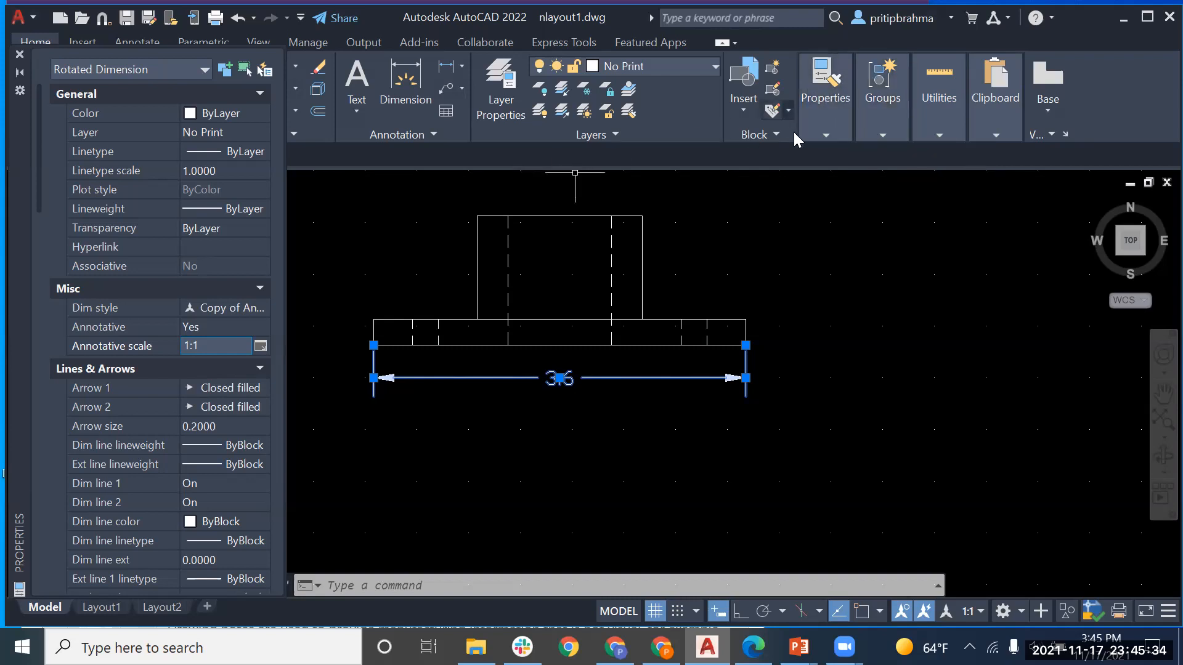
mouse_move(818, 121)
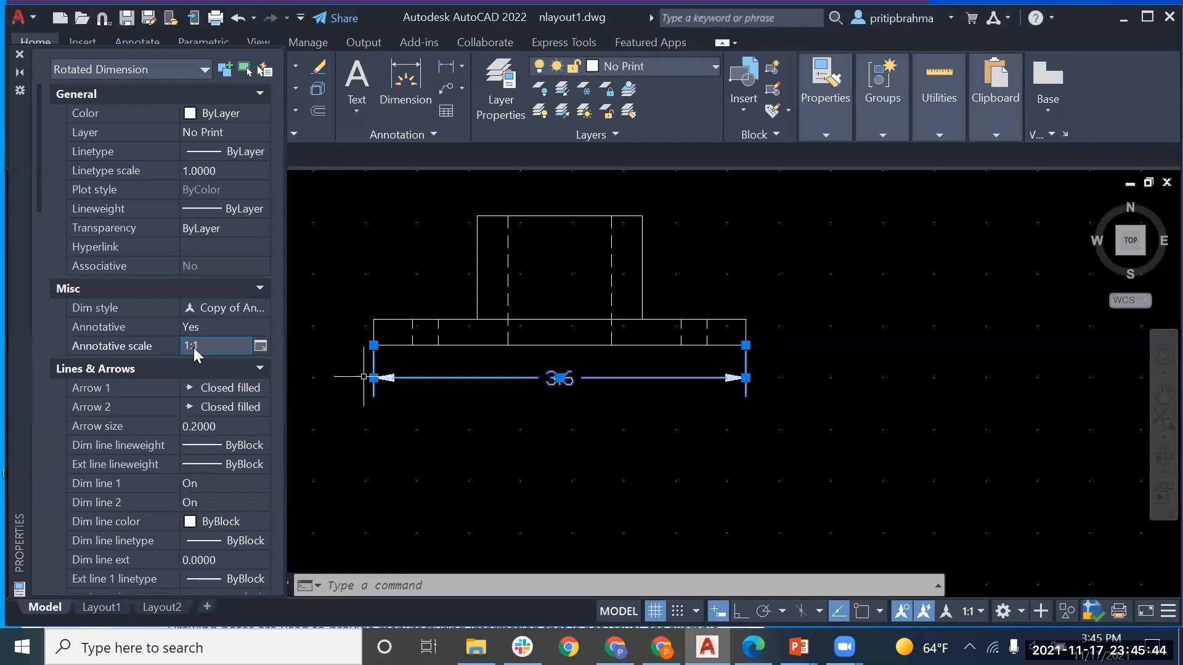
click(260, 345)
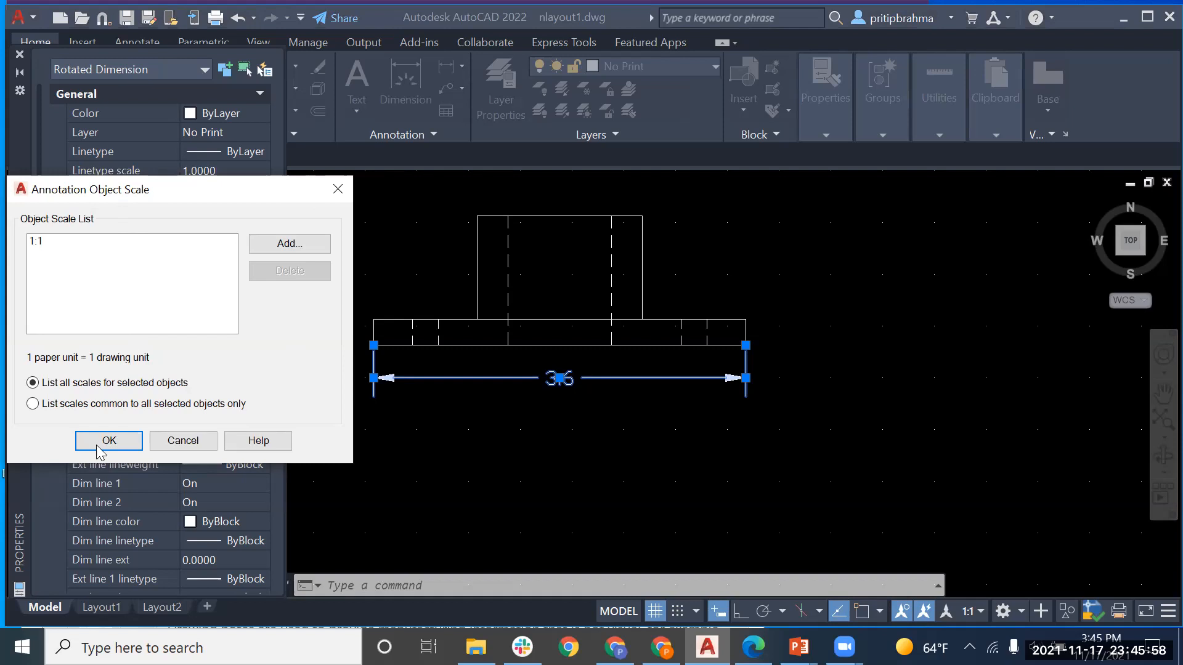
click(170, 440)
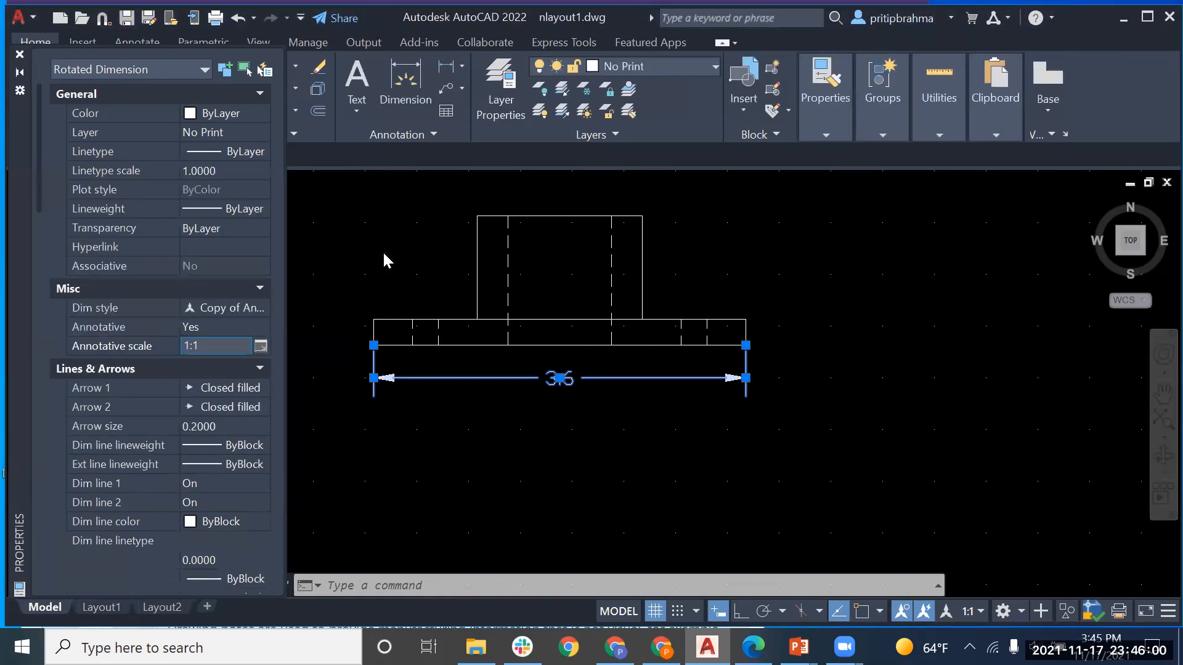
scroll(383, 252, down, 1)
Step: Pan to the top view, then select Layout1's front-view viewport to check its 1:2 scale
middle_drag(383, 255, 416, 406)
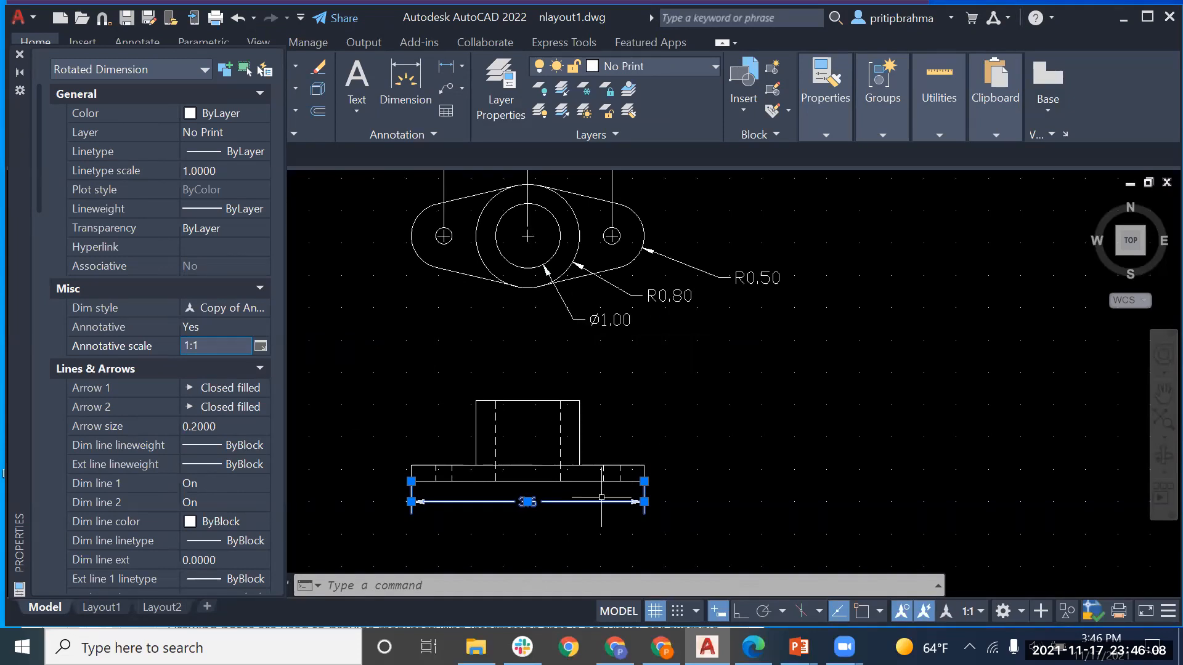
click(102, 608)
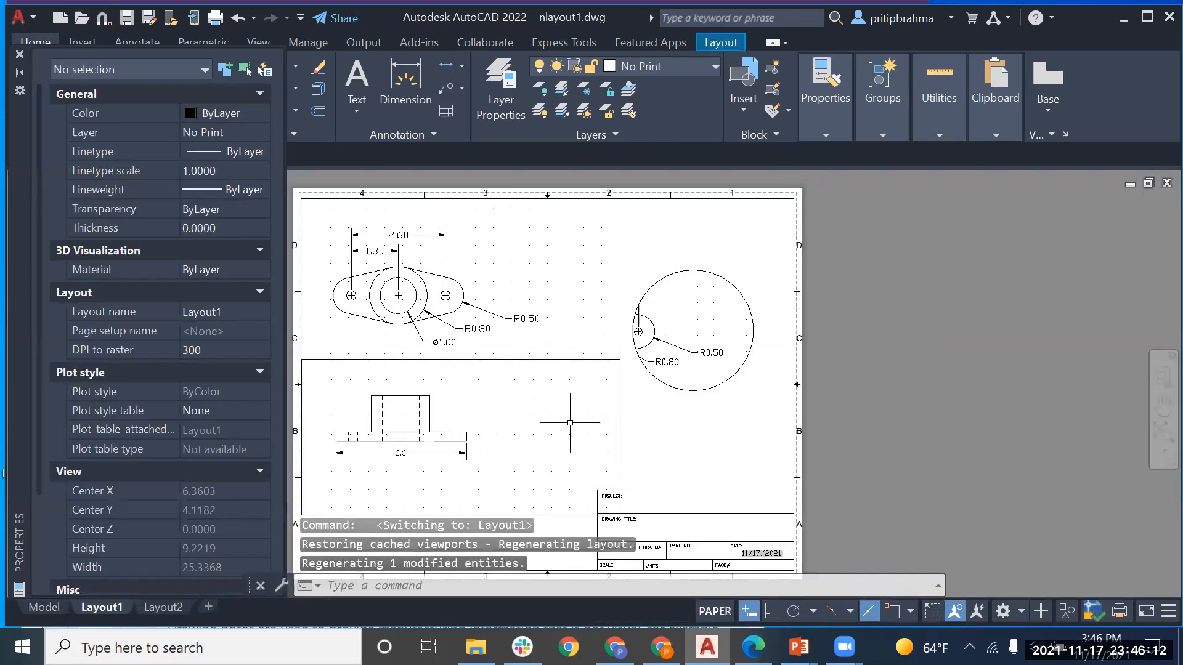
click(620, 406)
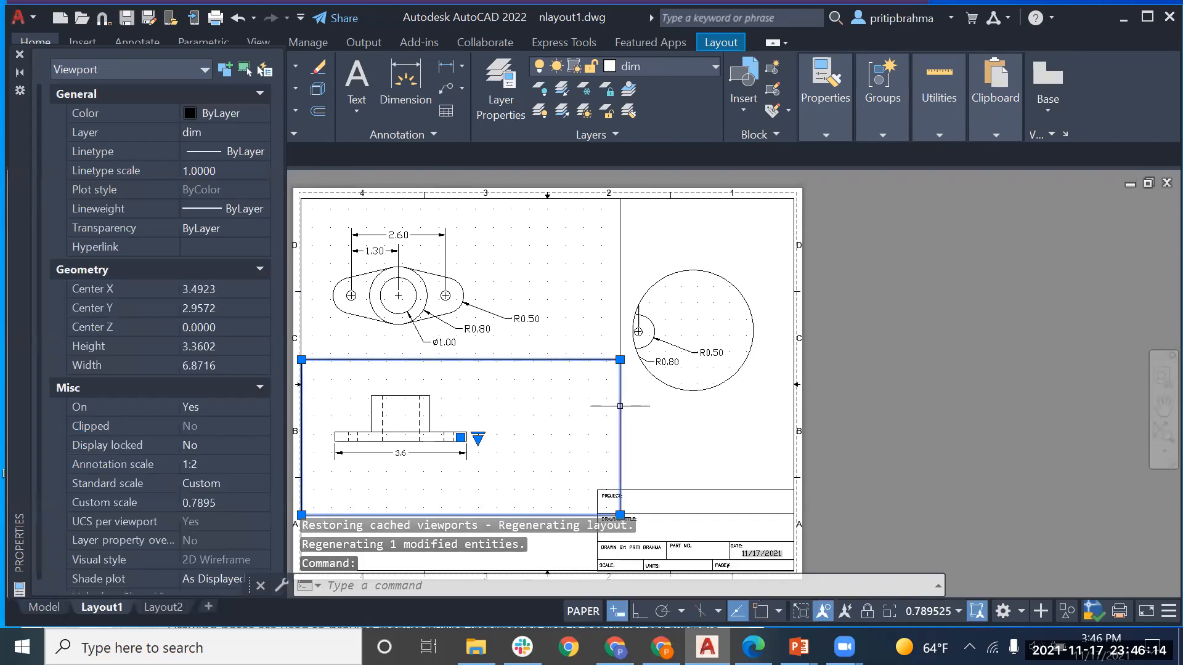
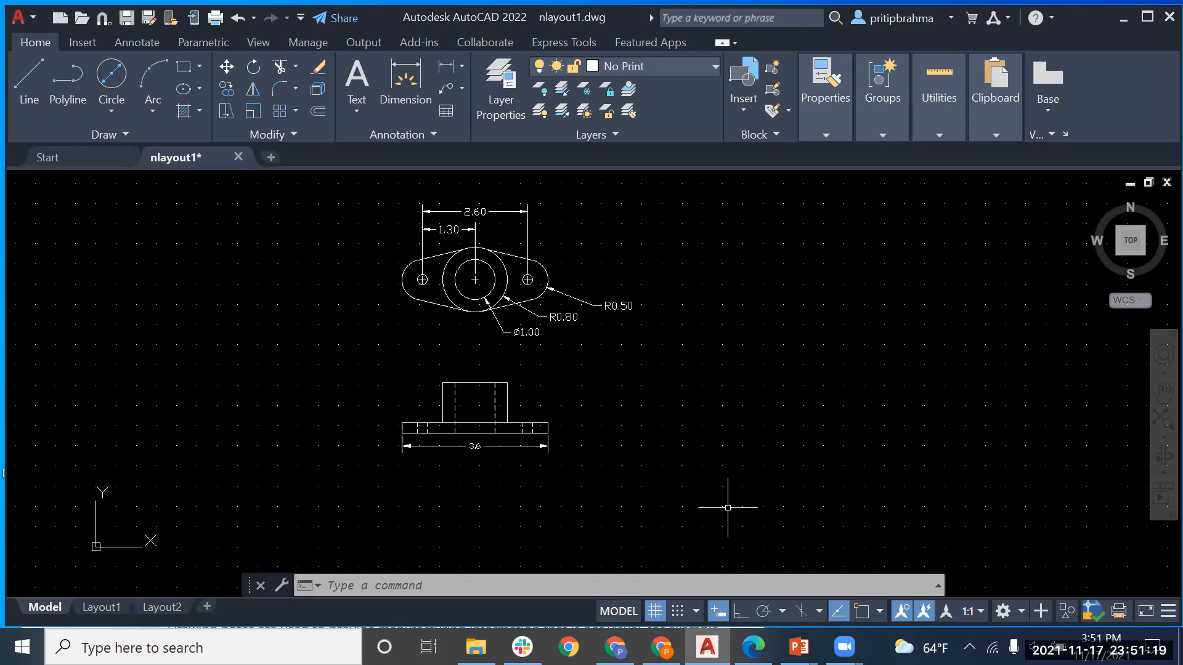
click(28, 18)
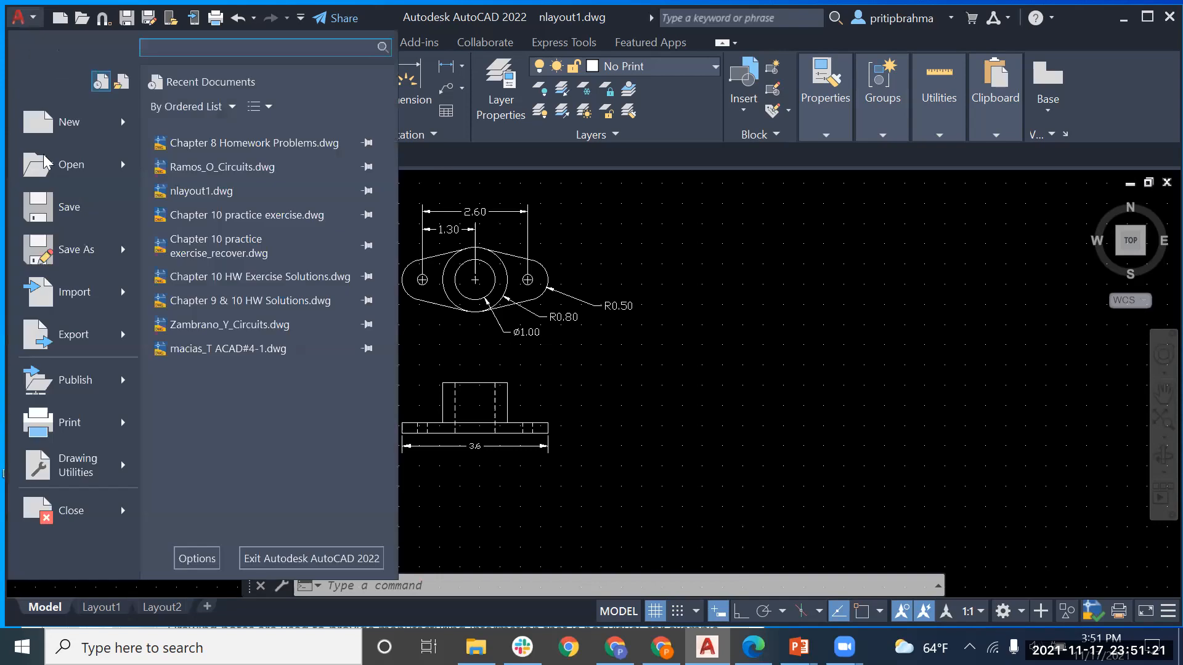
key(Escape)
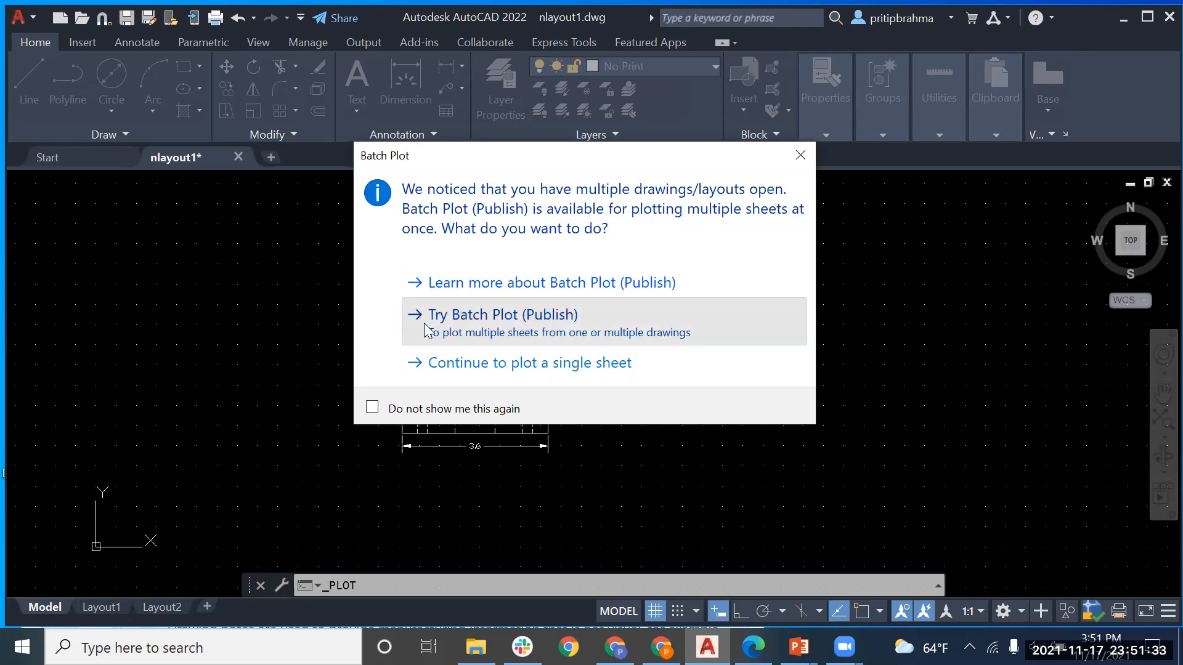
key(Escape)
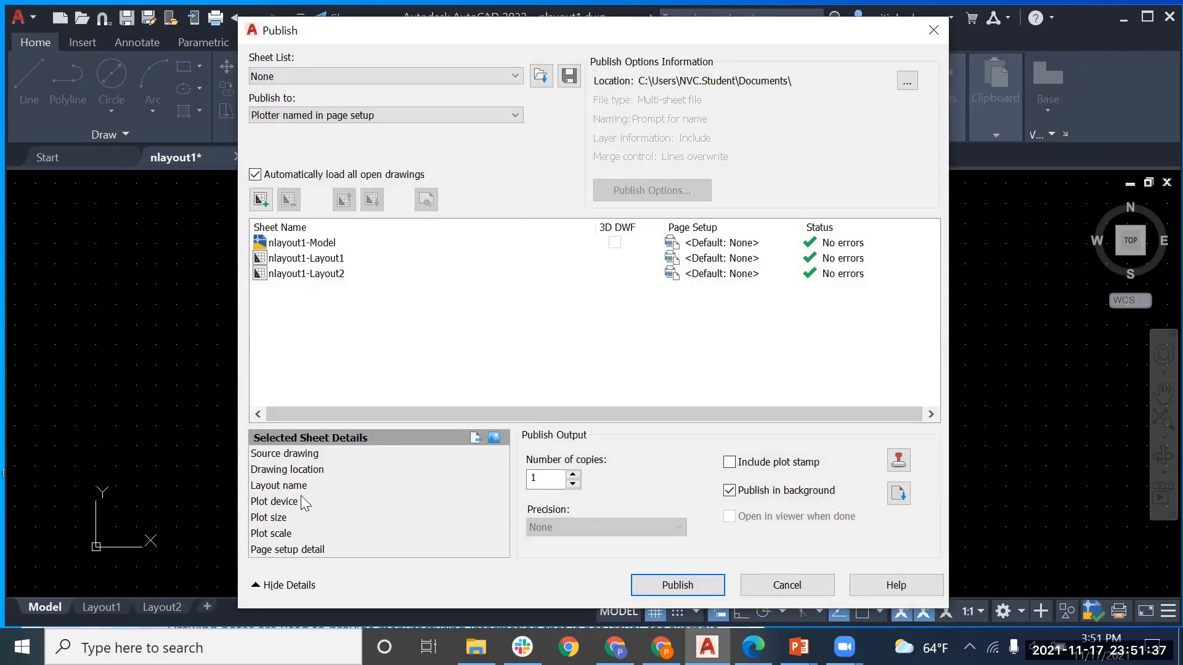
click(510, 117)
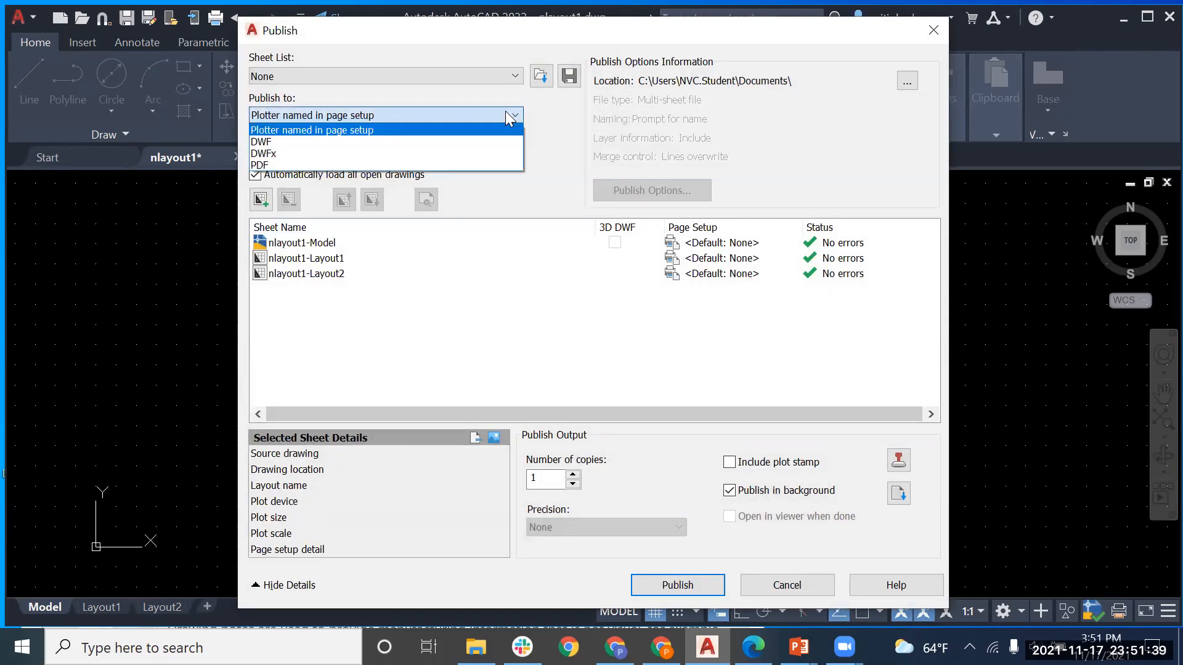
click(505, 160)
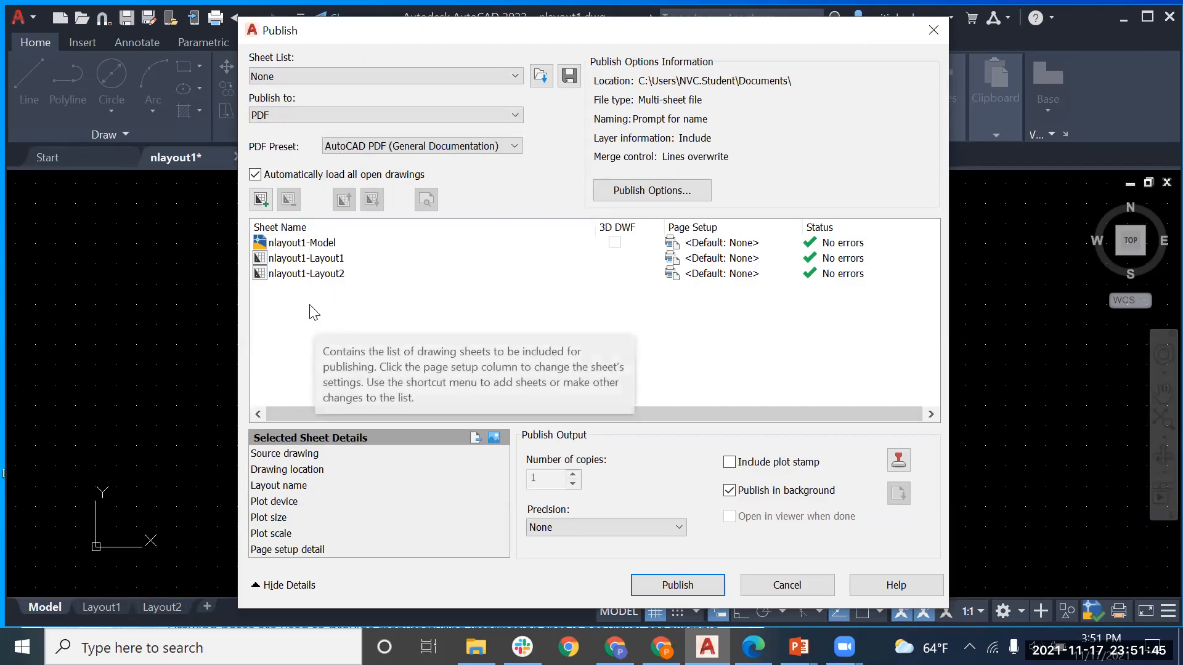
click(787, 586)
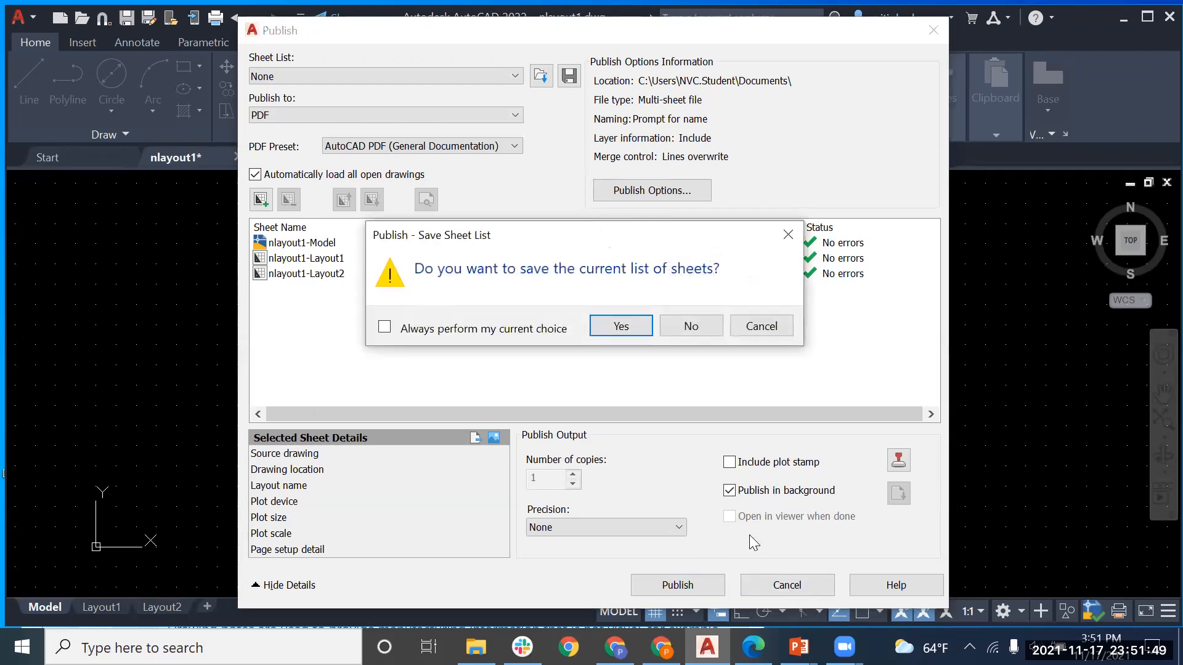
click(713, 328)
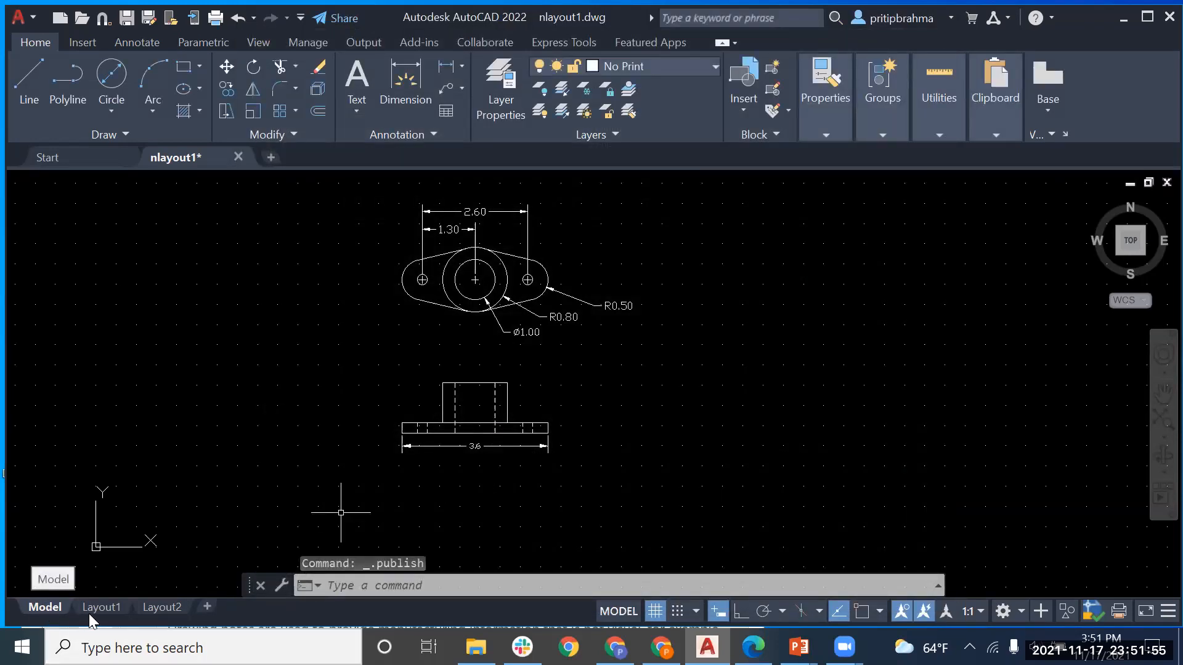
Step: Rename Layout1 to 'Assembly' and Layout2 to 'Sub-assembly1'
click(106, 609)
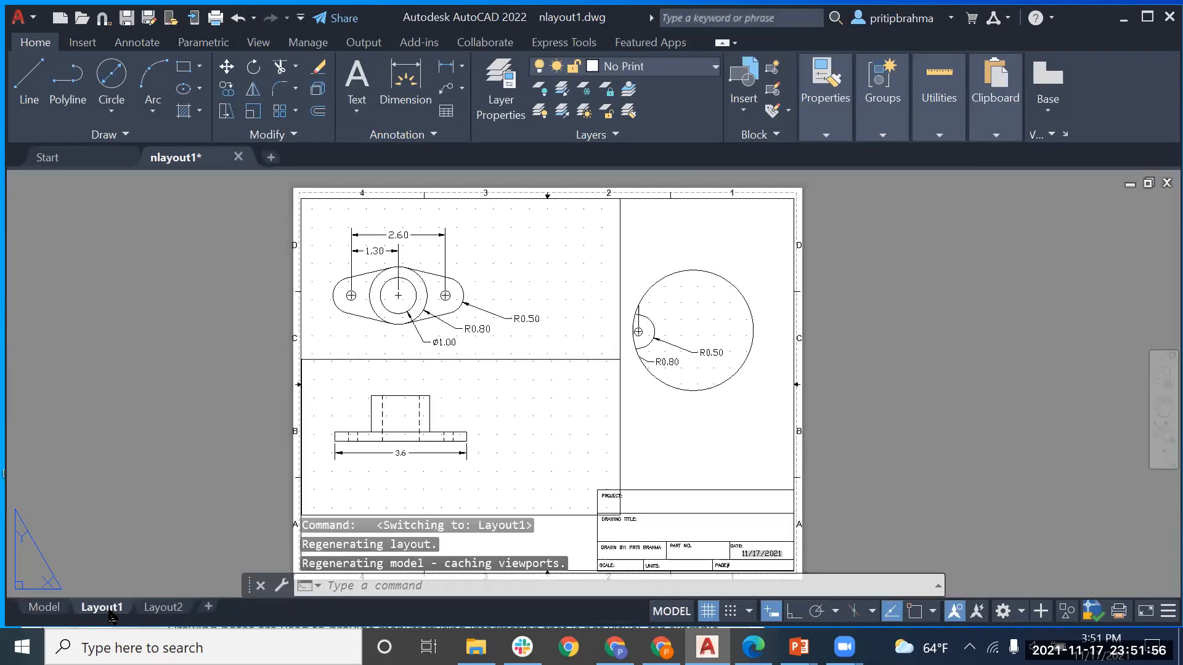
click(161, 607)
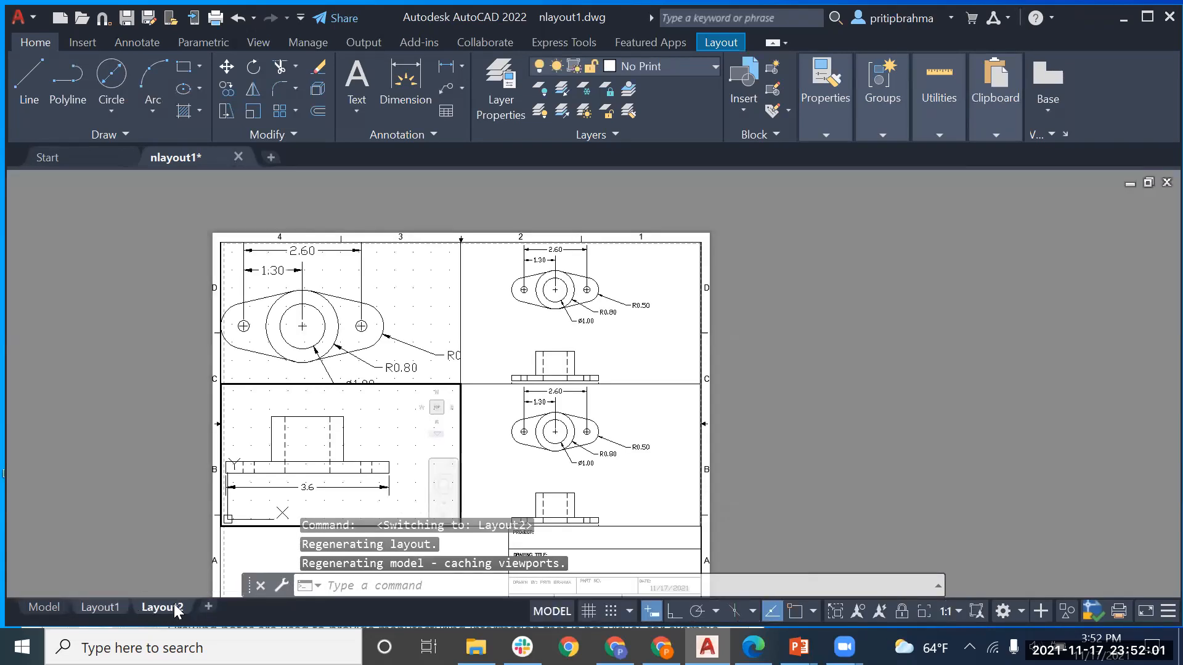
click(103, 606)
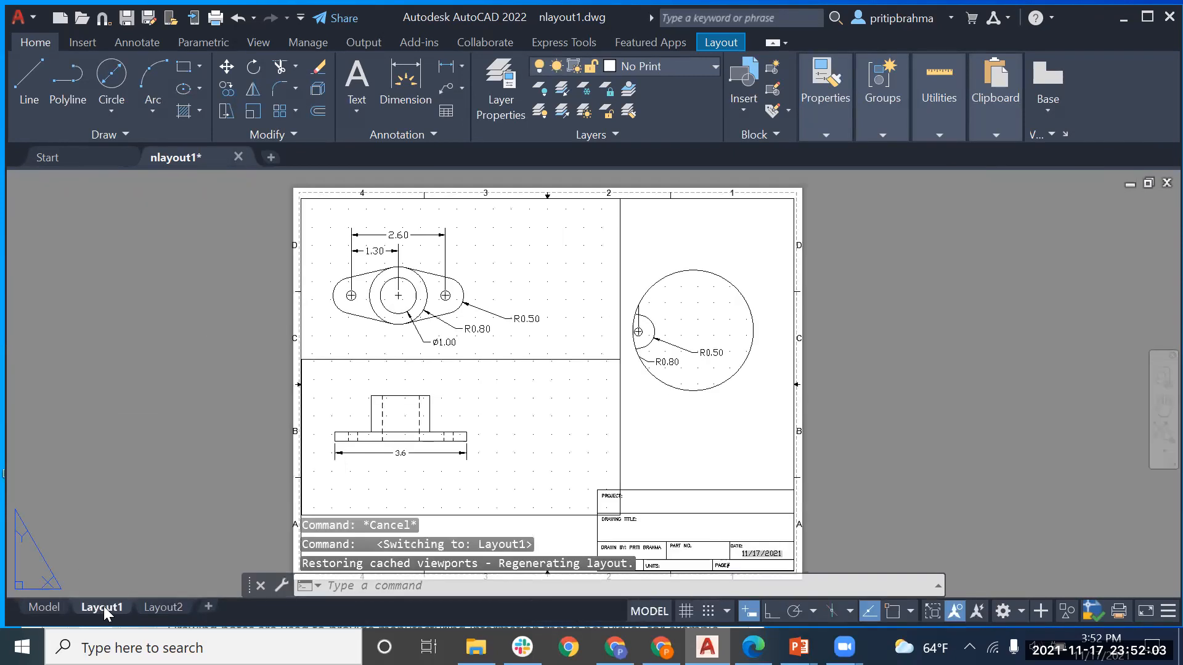
right_click(107, 608)
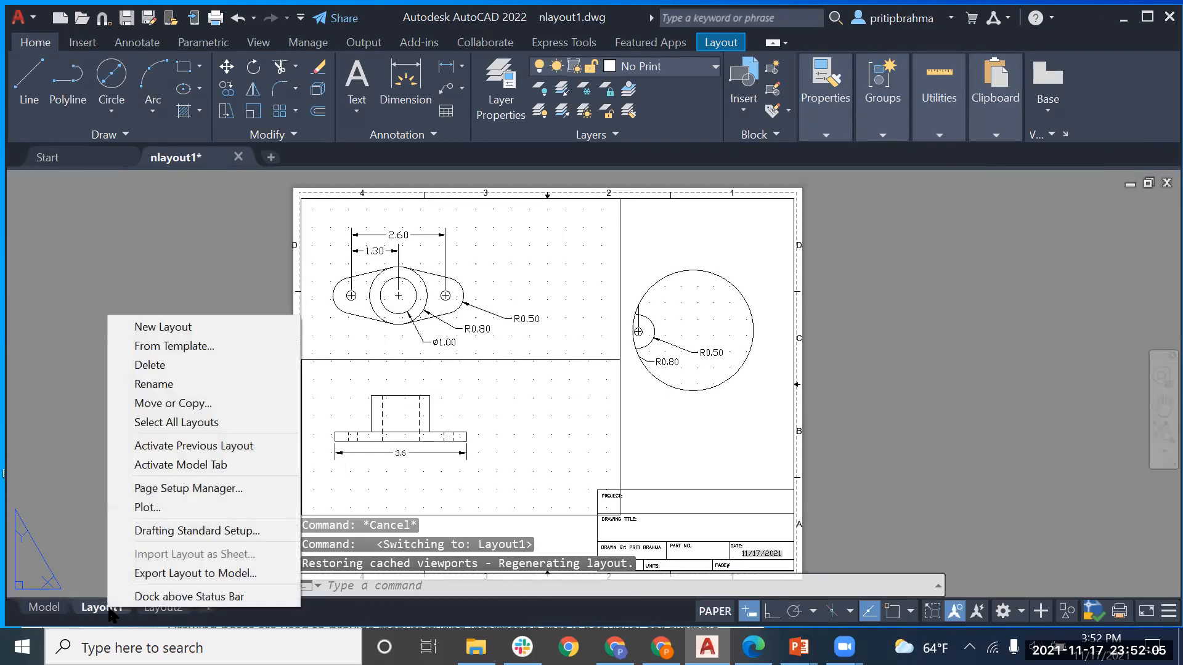
click(157, 382)
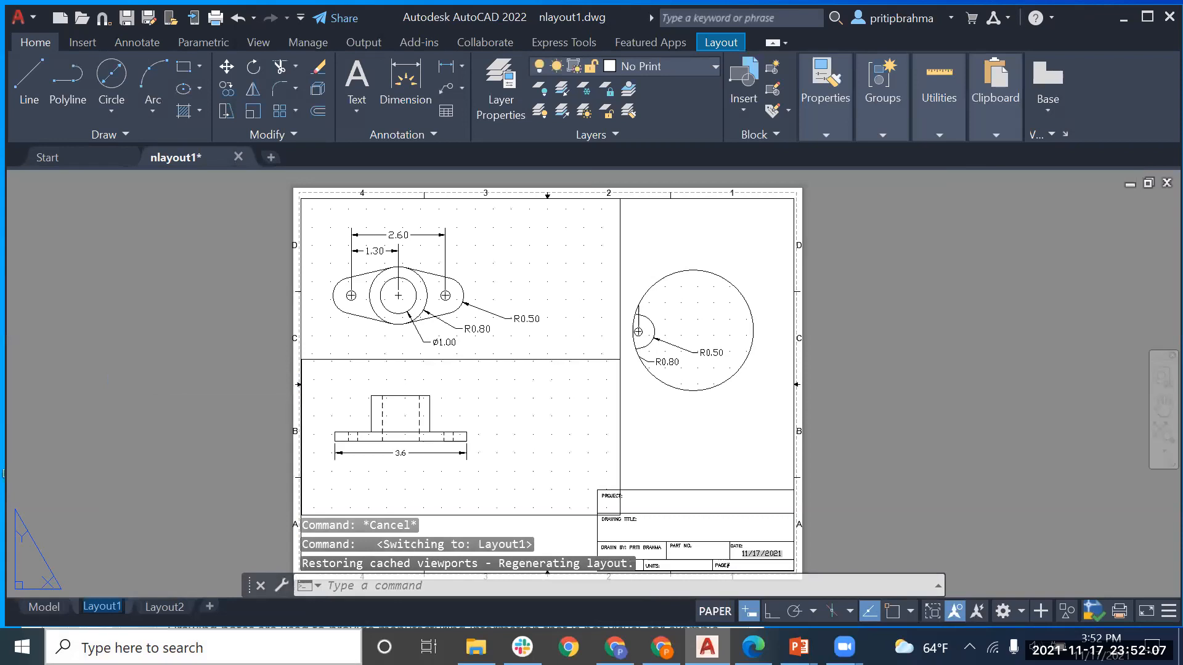
text(Assembly)
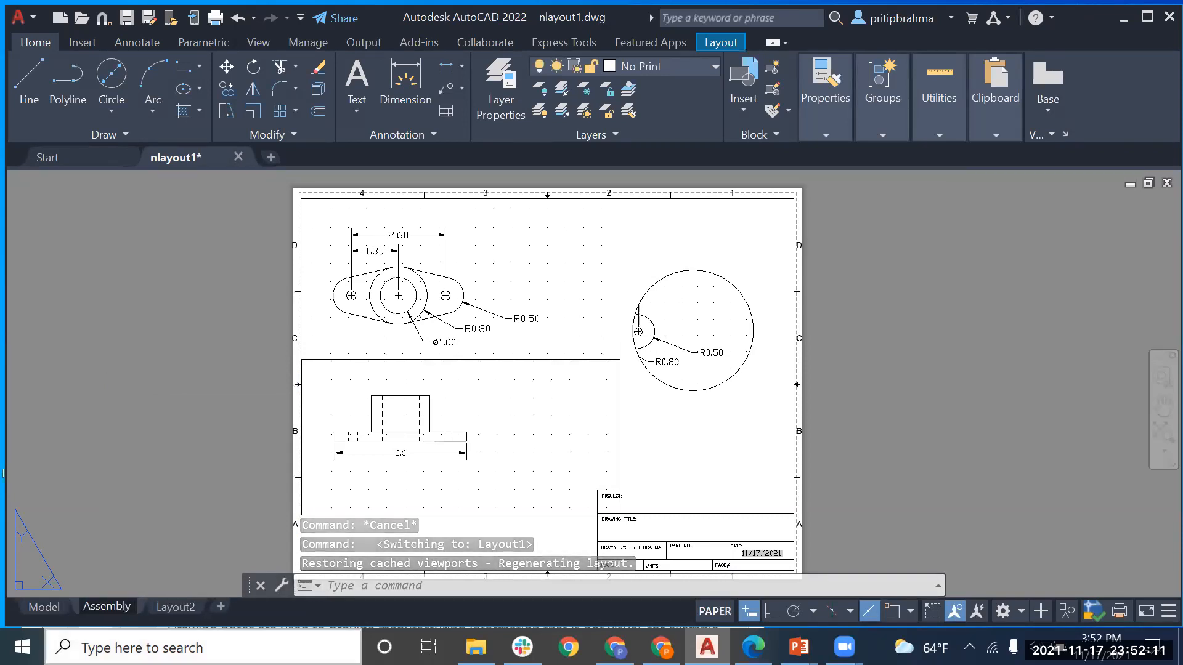
click(178, 609)
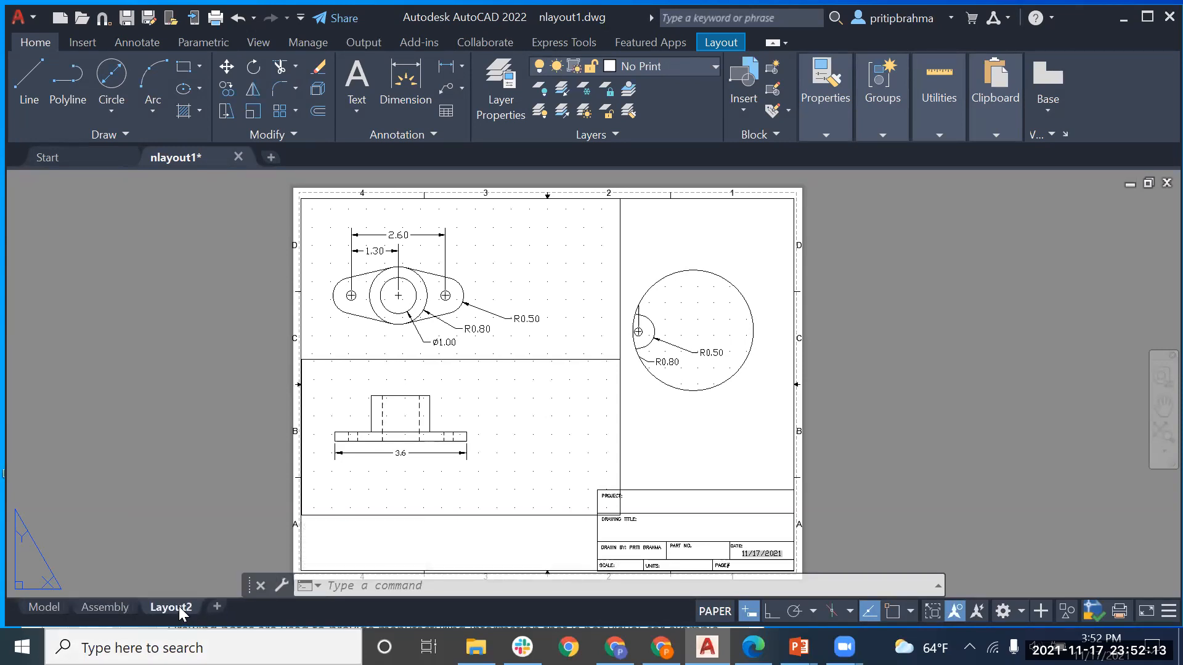
right_click(180, 610)
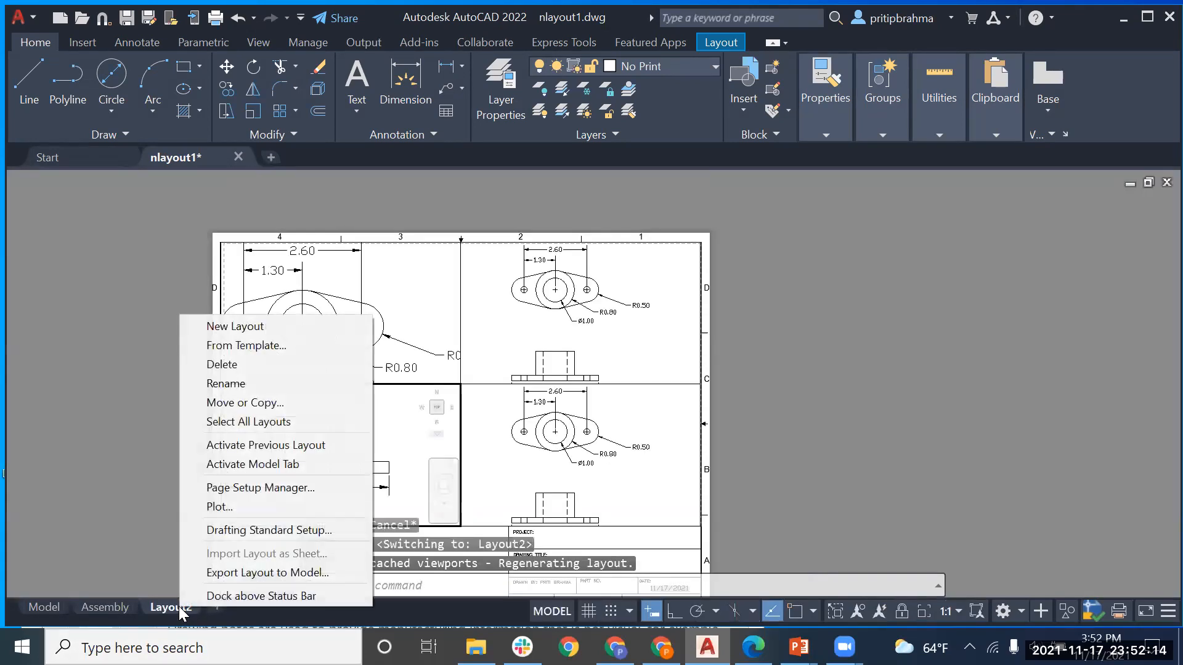
click(250, 382)
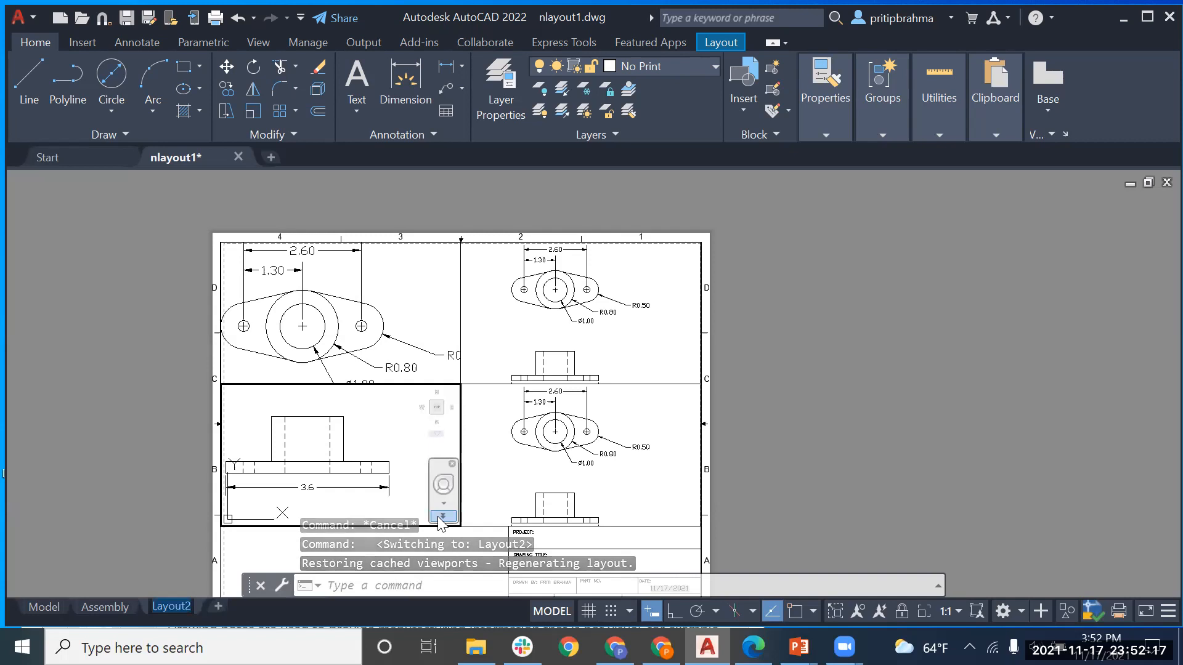
text(Sub-a)
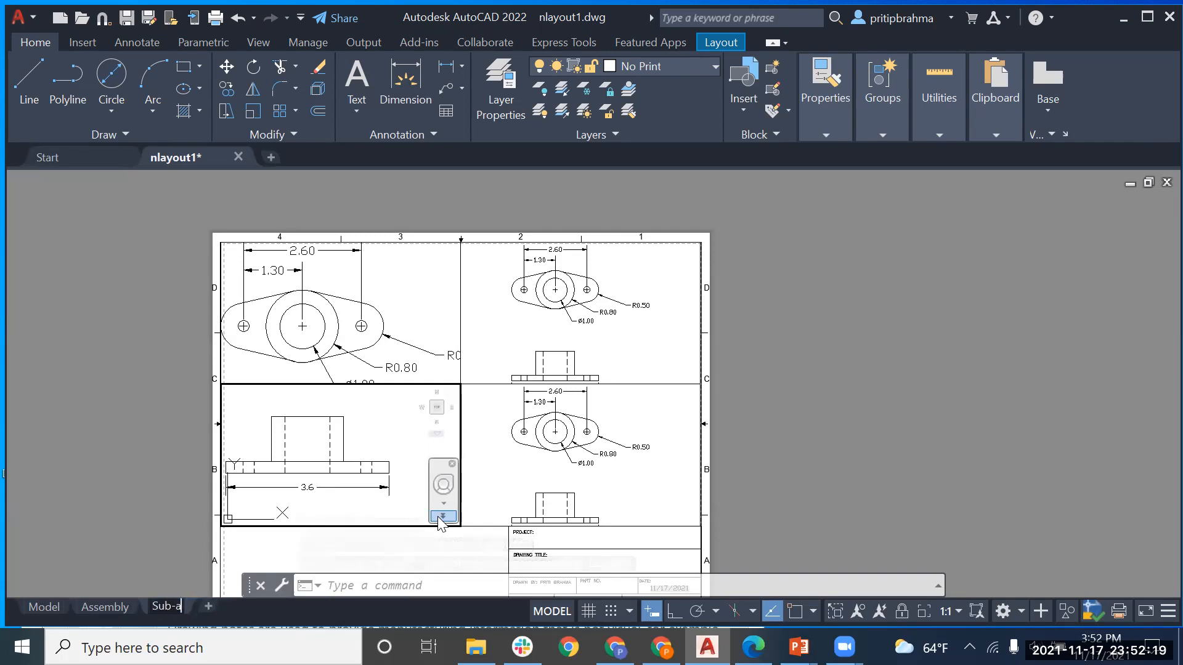
text(ssembly1)
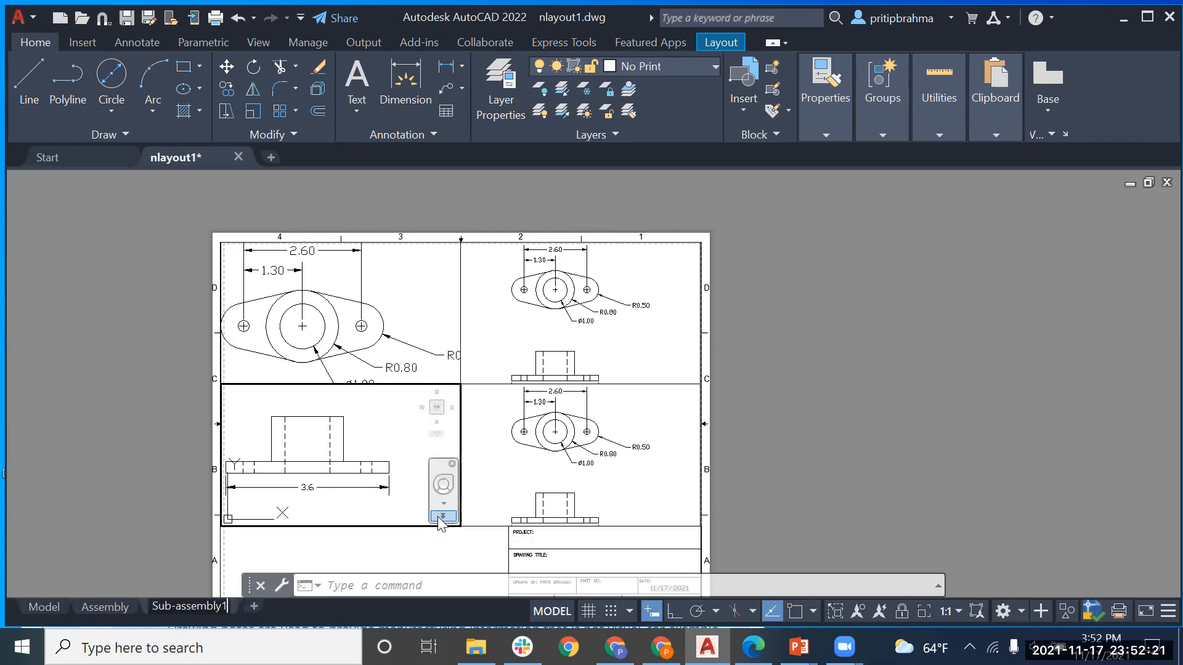
Step: Add a new layout after Sub-assembly1, open it and select its viewport
click(252, 604)
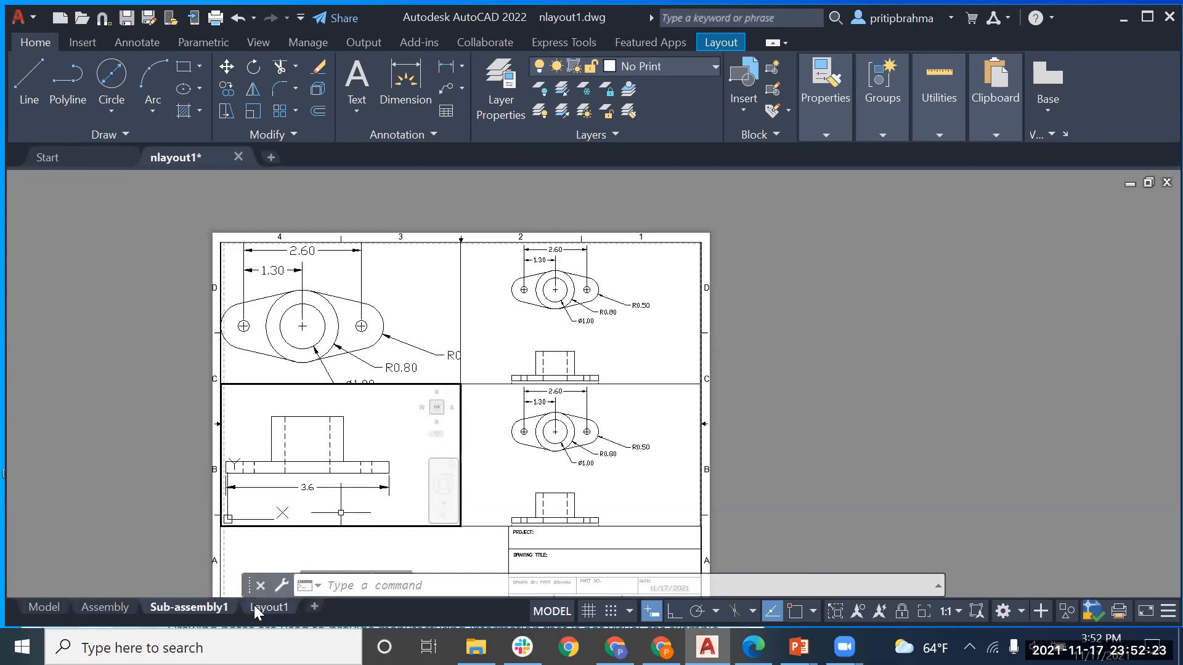
click(260, 606)
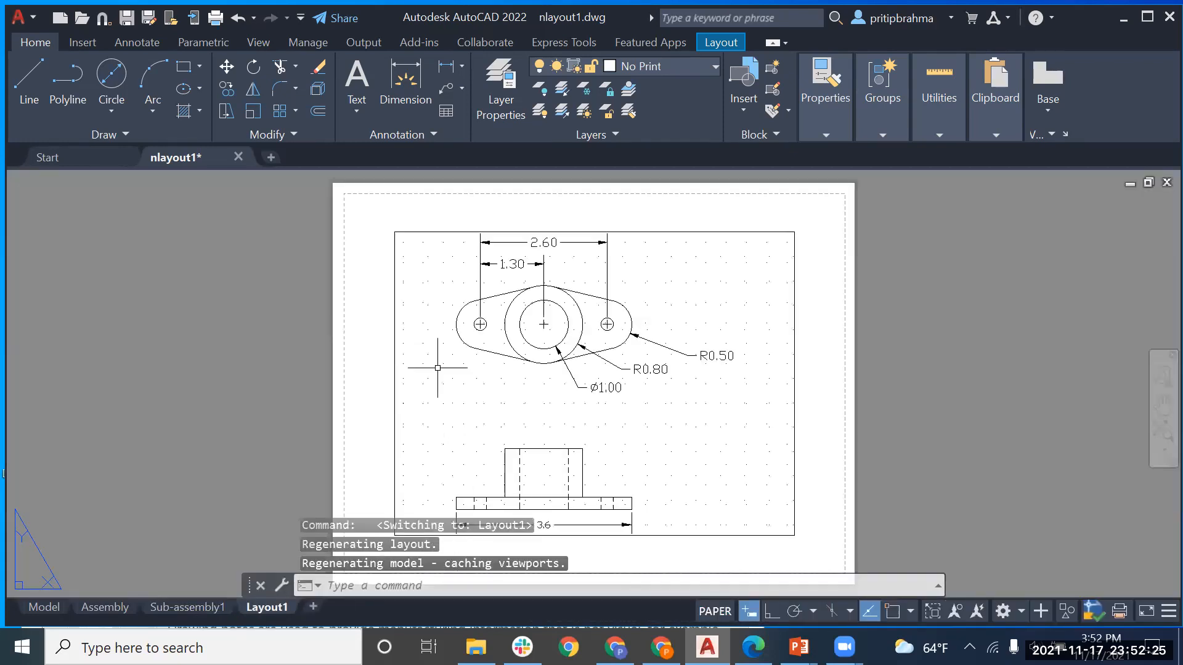
click(395, 292)
Step: Delete the new layout's viewport and rename the layout 'Detail#1'
key(Delete)
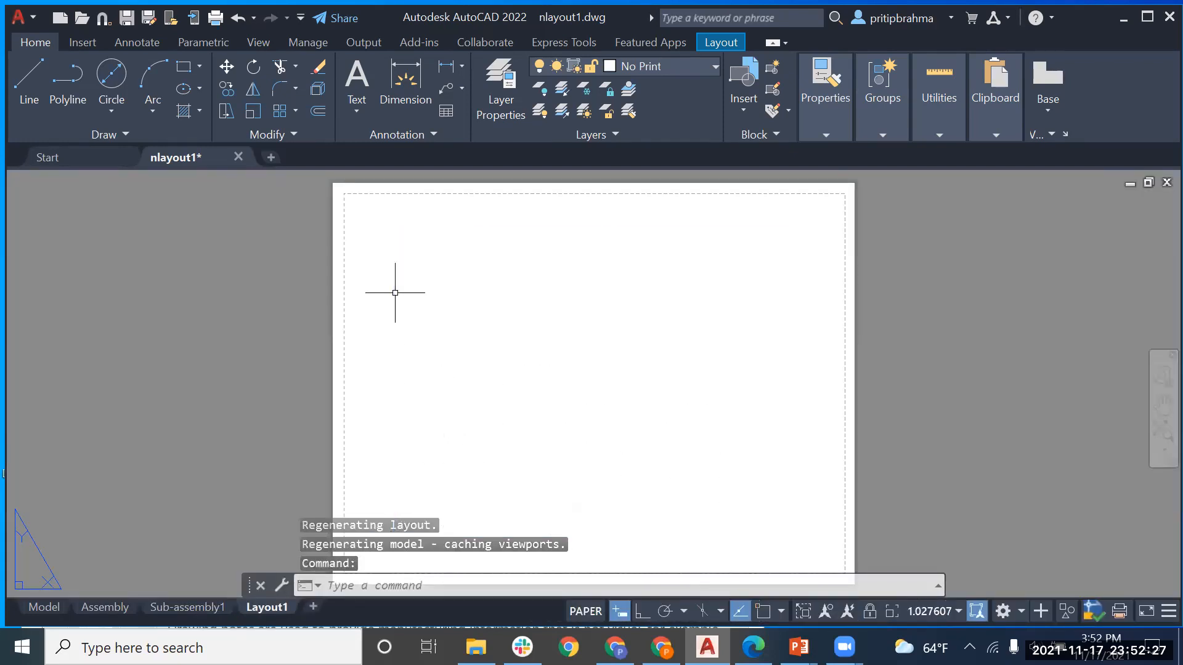
right_click(265, 607)
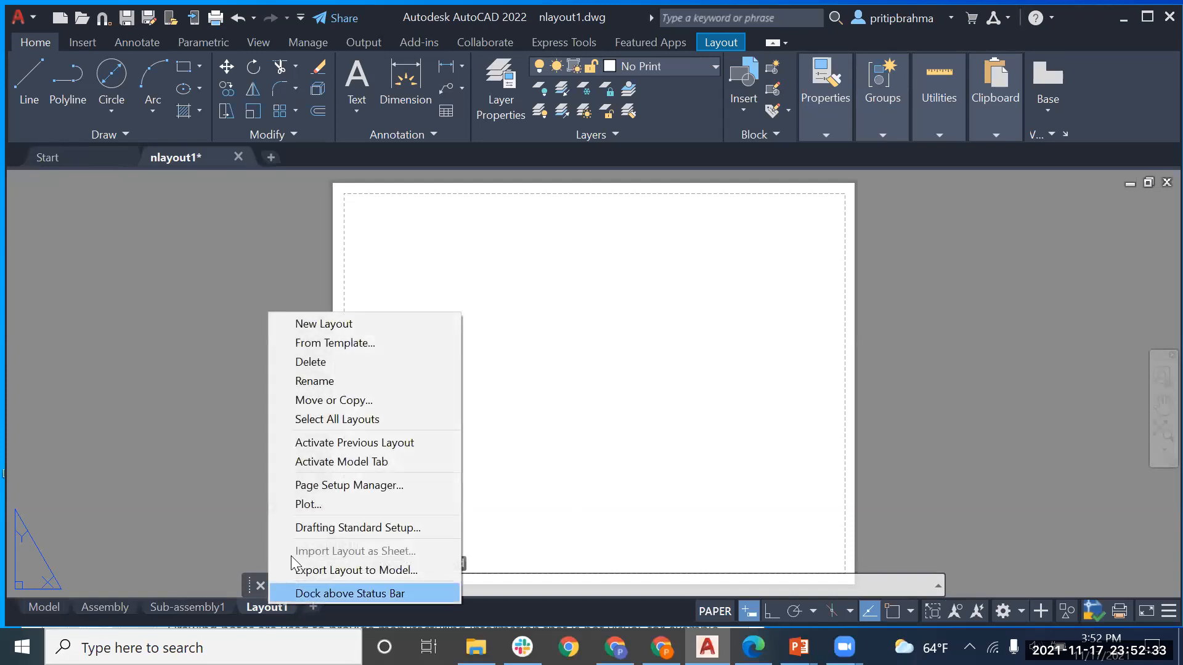
click(316, 383)
text(Deta)
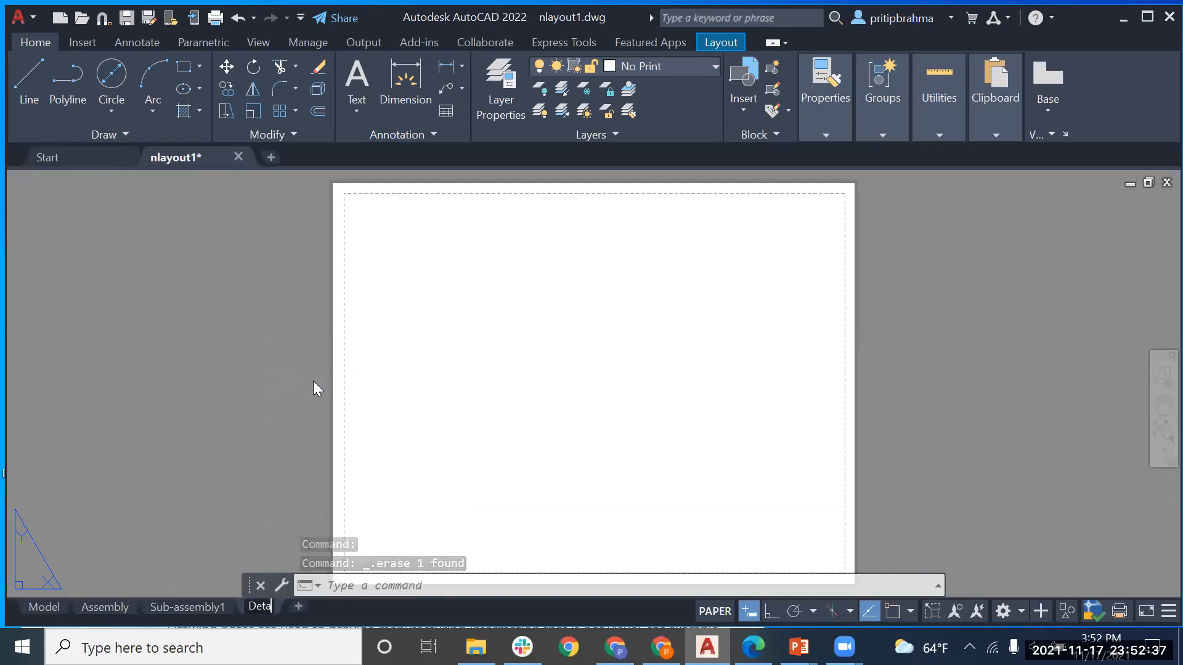
text(il#1)
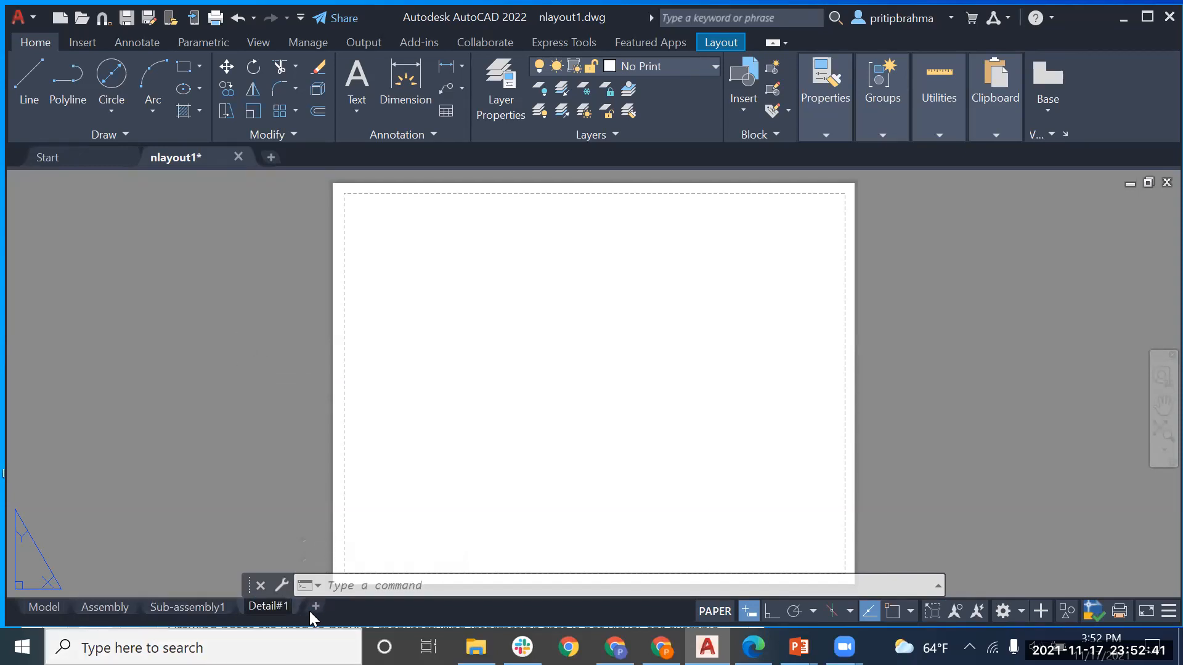
click(168, 464)
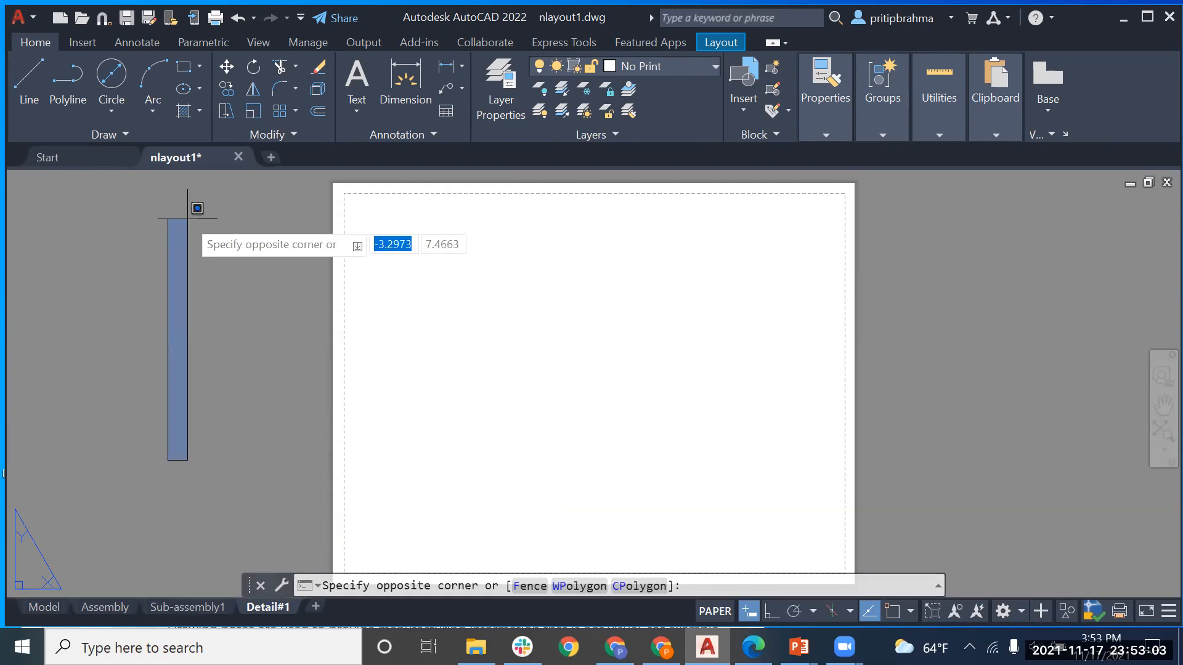
key(Escape)
mouse_move(197, 170)
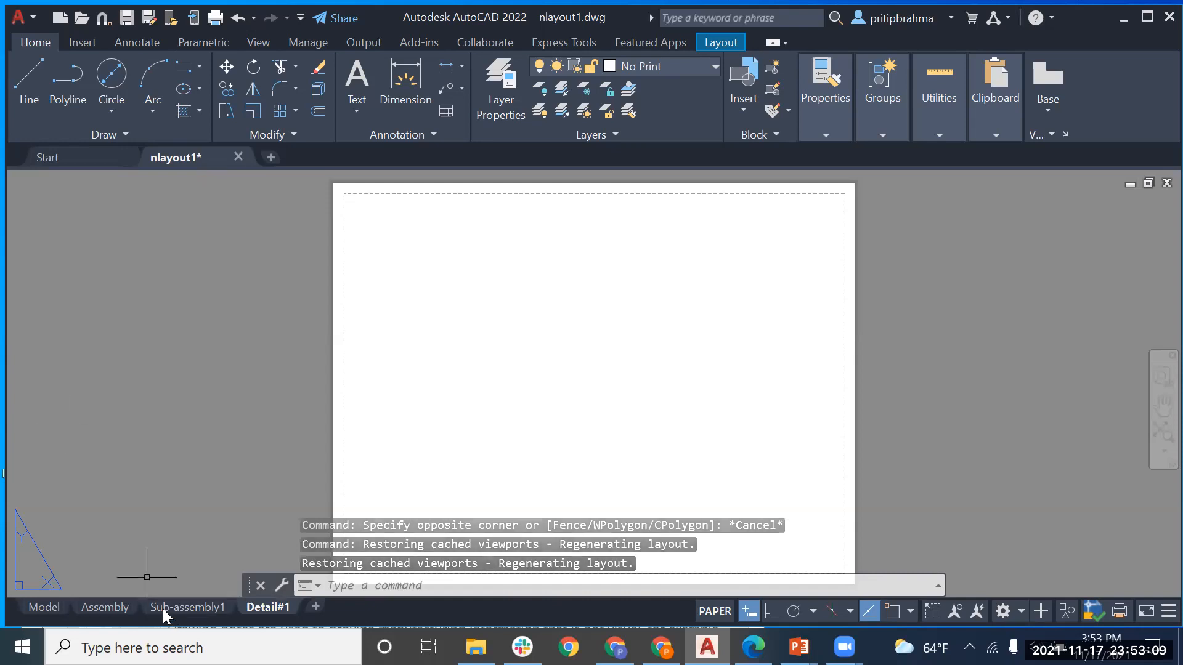
mouse_move(119, 609)
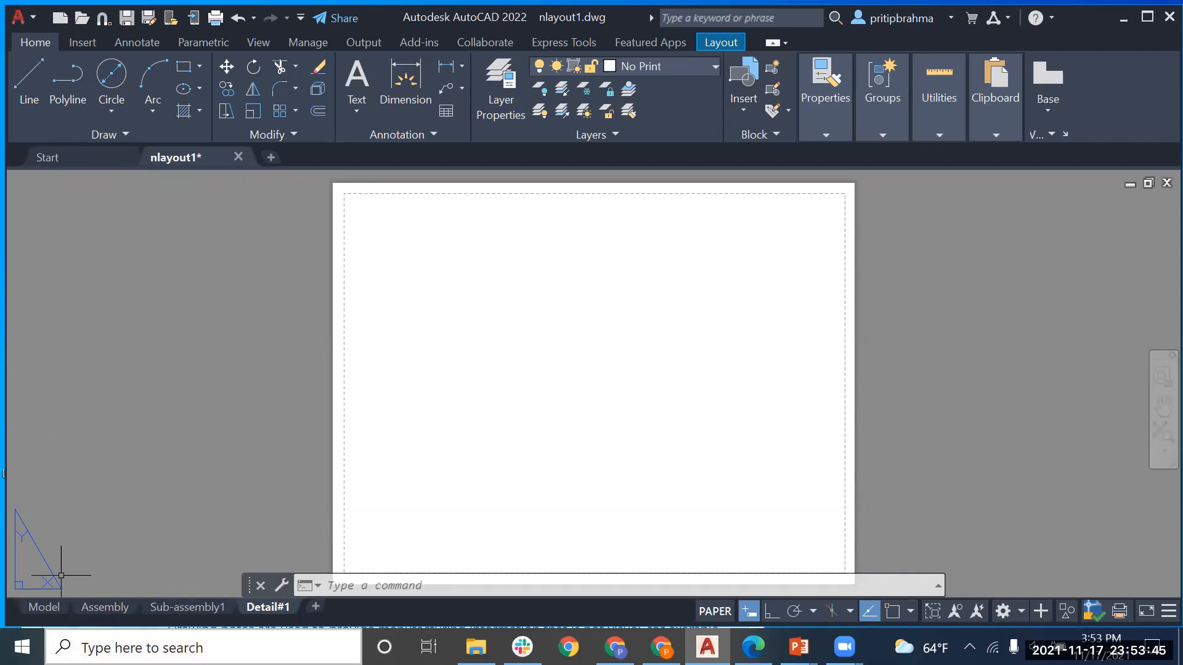
Step: In model space, turn on object snap with Endpoint and Ortho, then go to Assembly
click(48, 609)
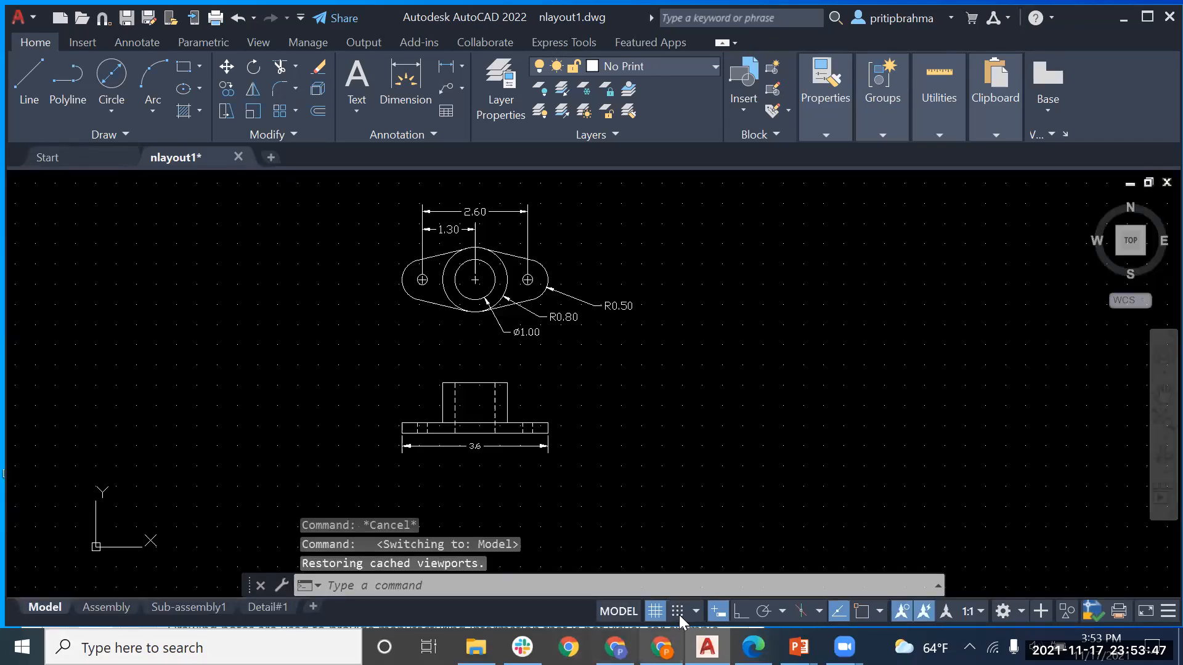
click(697, 612)
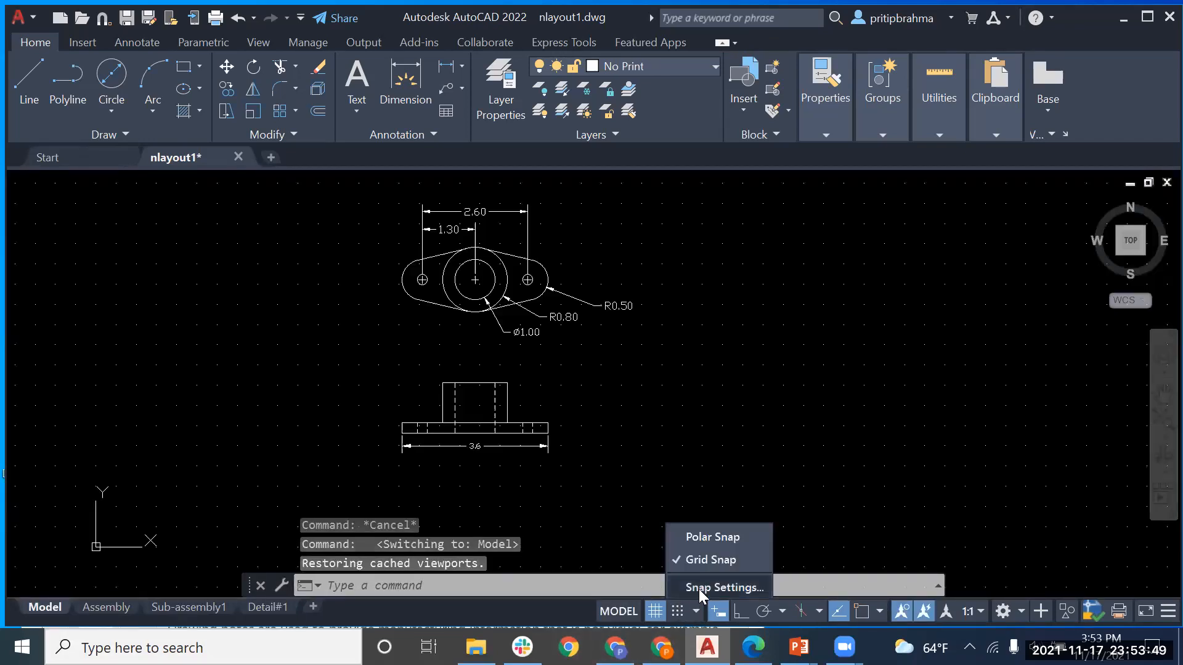
click(698, 589)
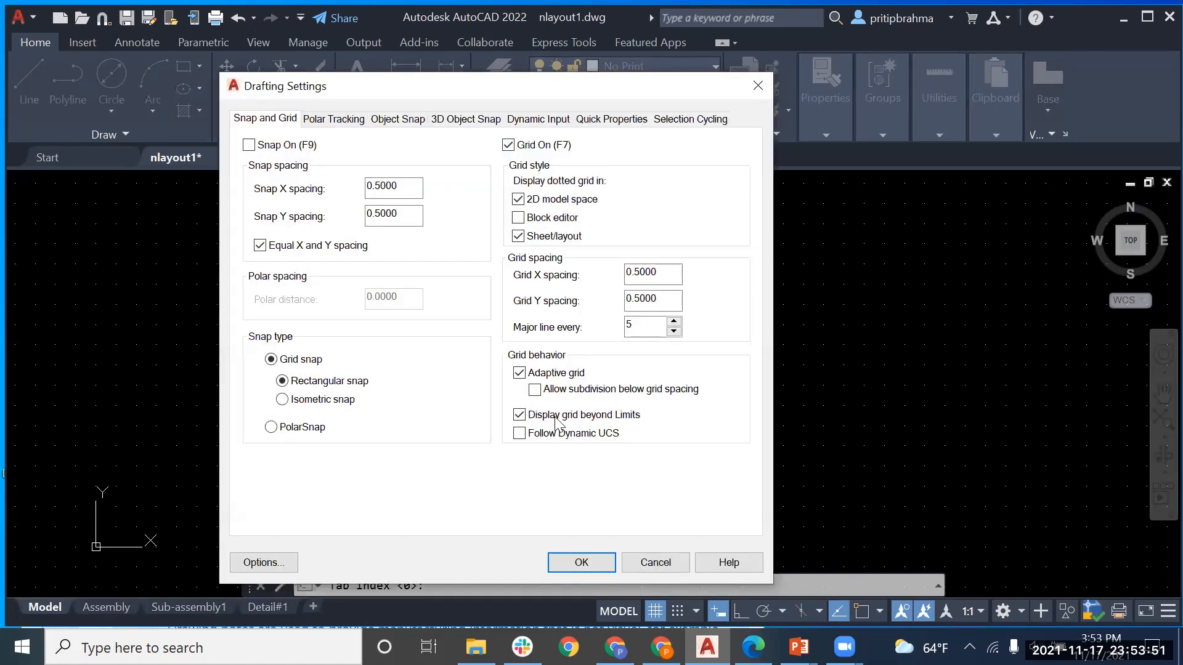
click(402, 127)
click(248, 146)
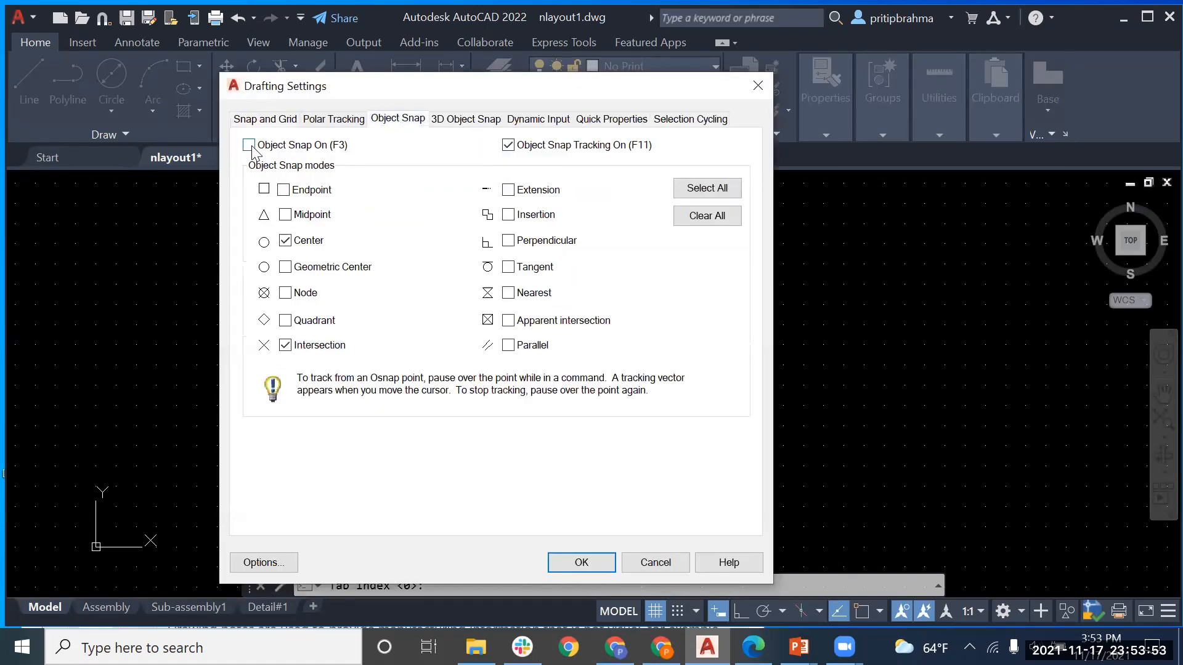
click(287, 191)
click(602, 565)
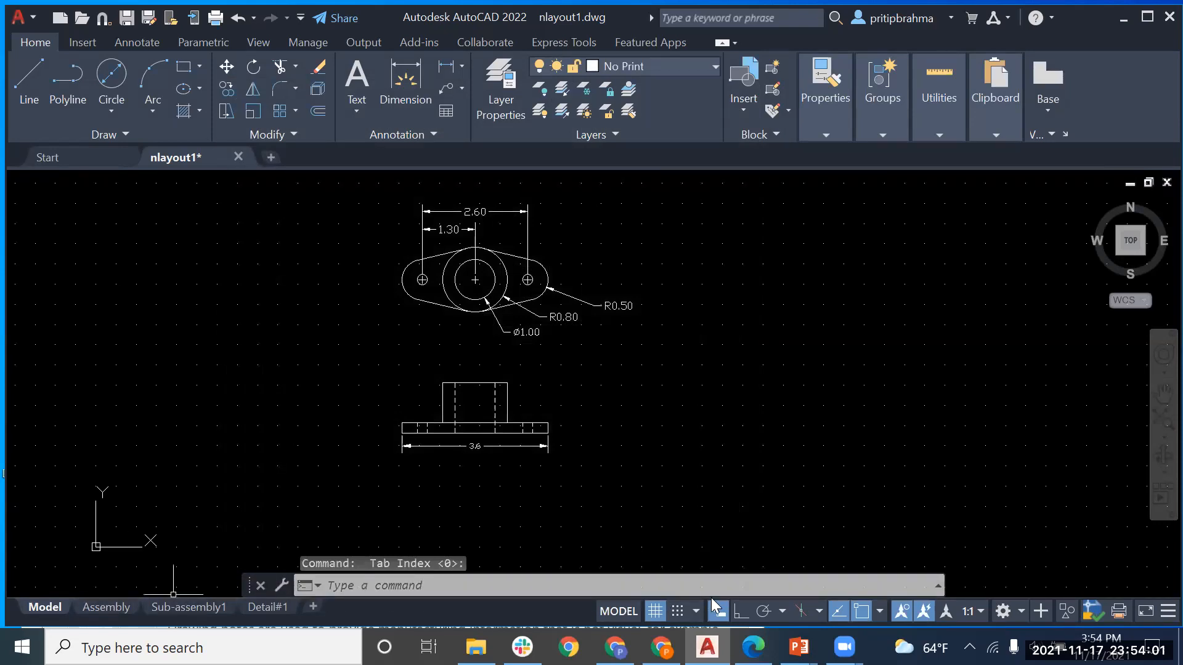
key(Escape)
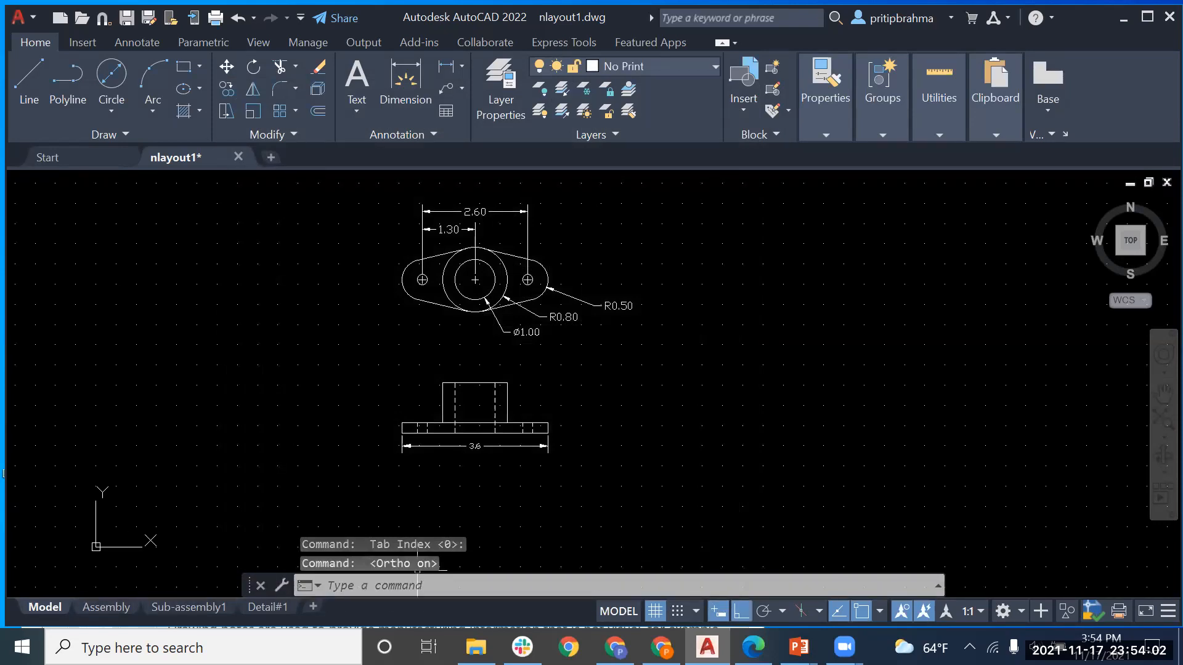
click(116, 607)
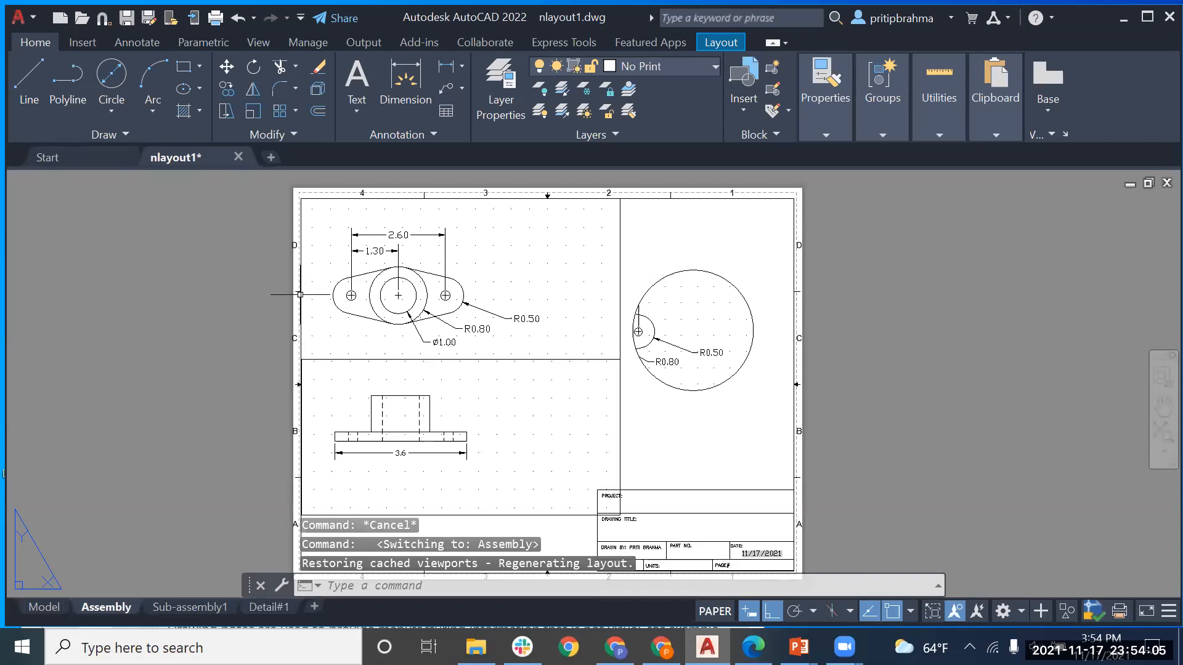
Step: Activate the top-left viewport, start a line, and enable Quadrant object snap
click(322, 313)
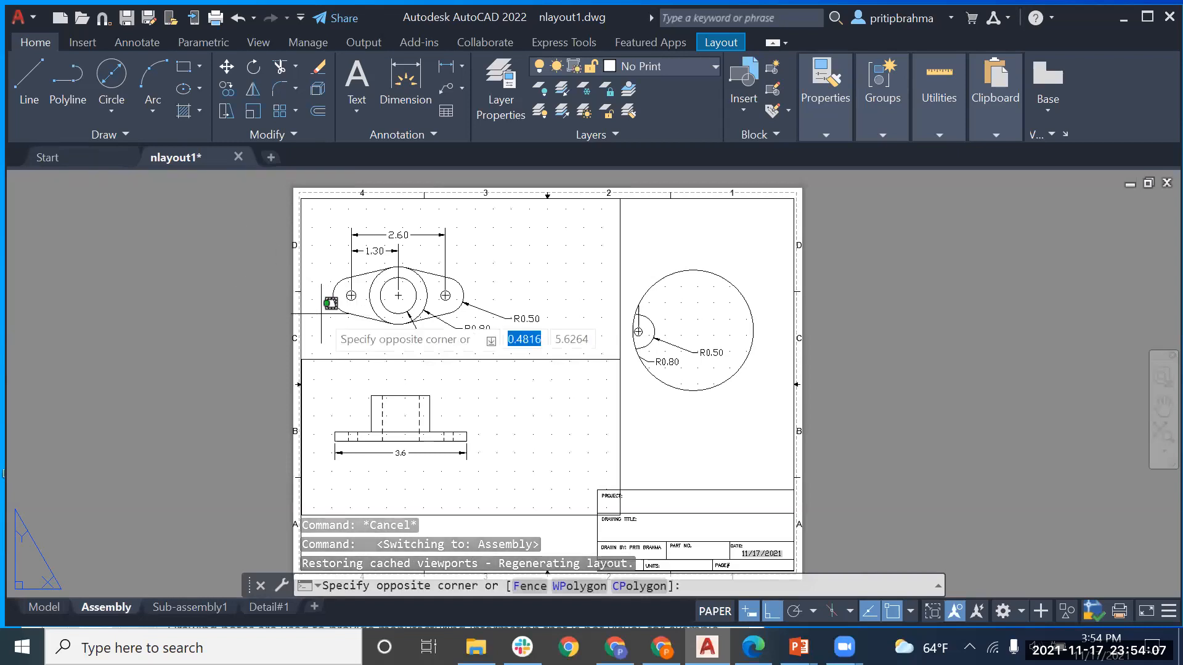
double_click(322, 313)
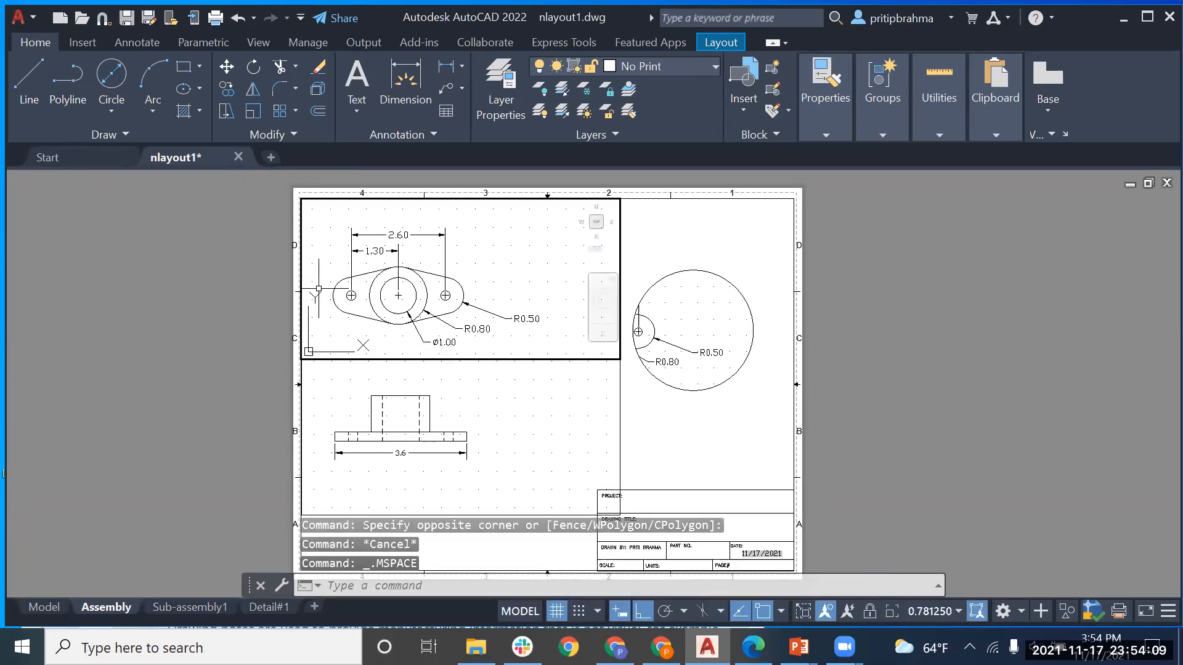
click(29, 85)
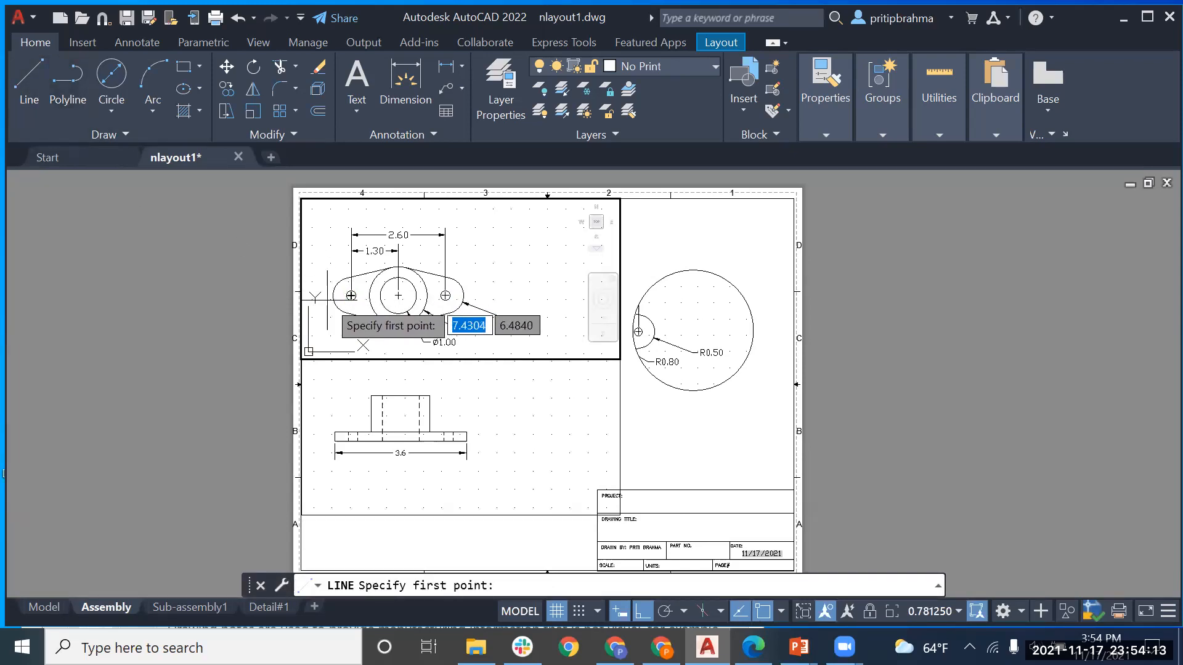
click(598, 610)
click(591, 587)
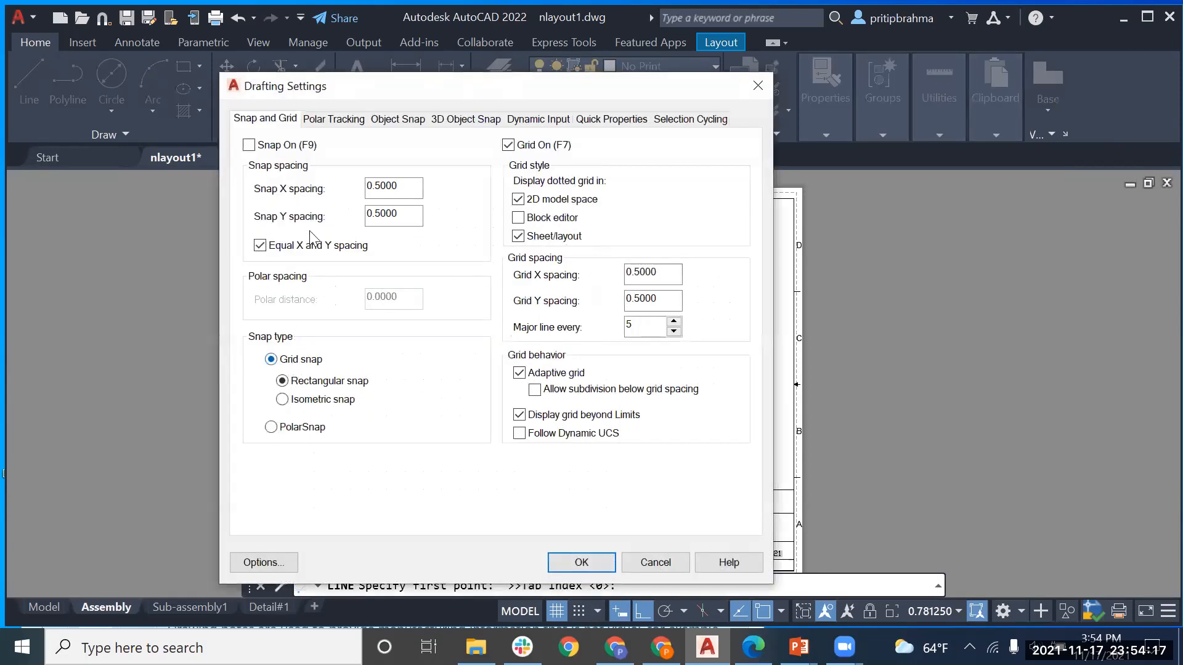
click(399, 120)
click(285, 320)
click(579, 561)
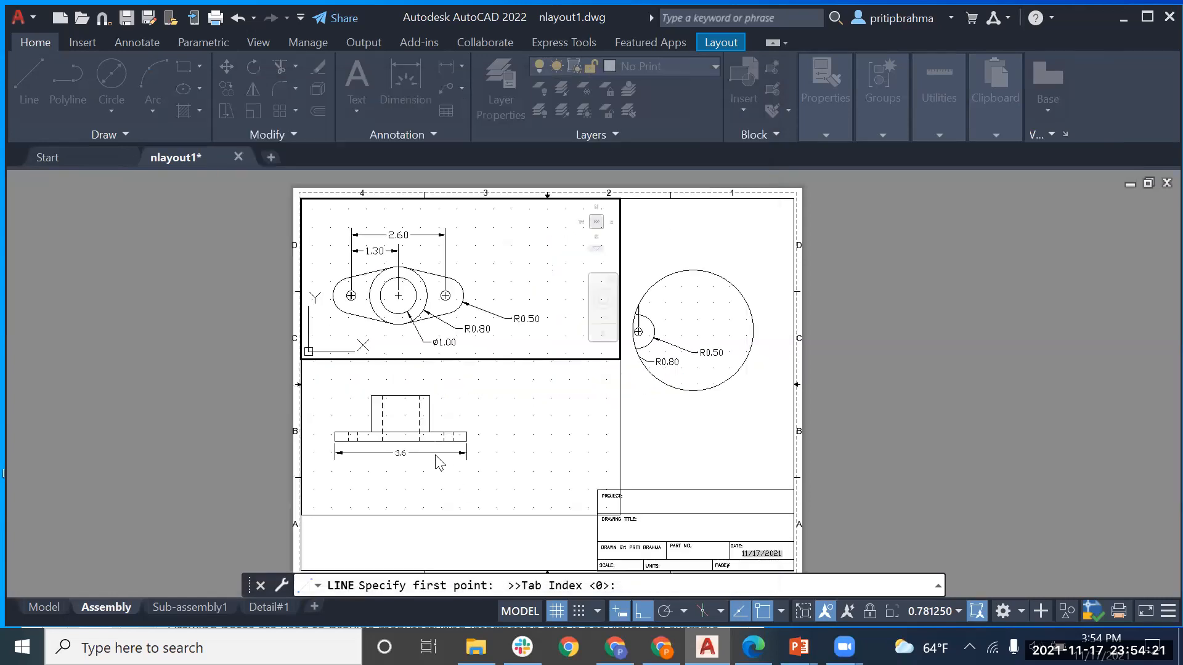
Step: Pick the left lobe's quadrant, cancel the line and return to model space
click(334, 296)
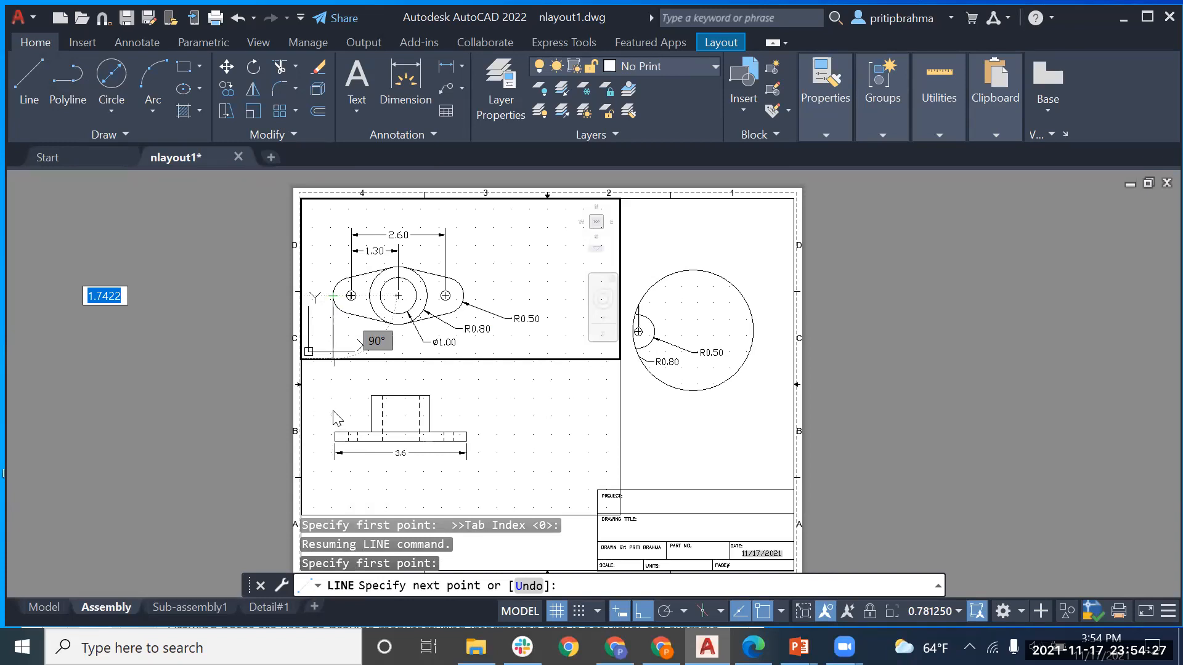
key(Escape)
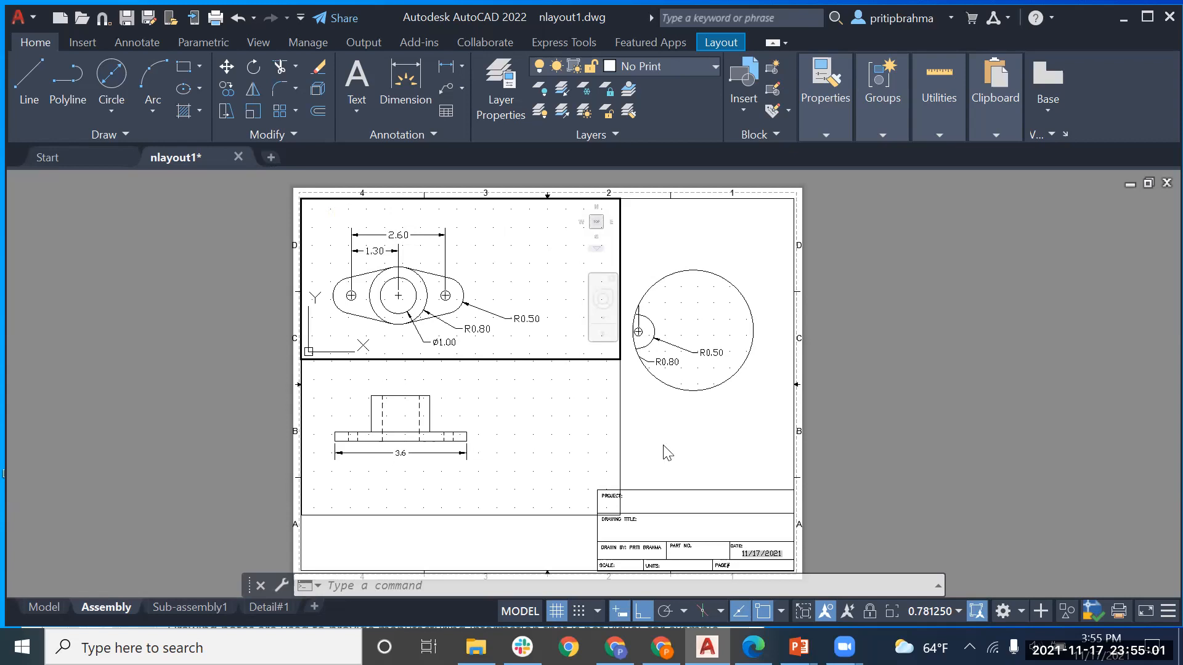
click(44, 607)
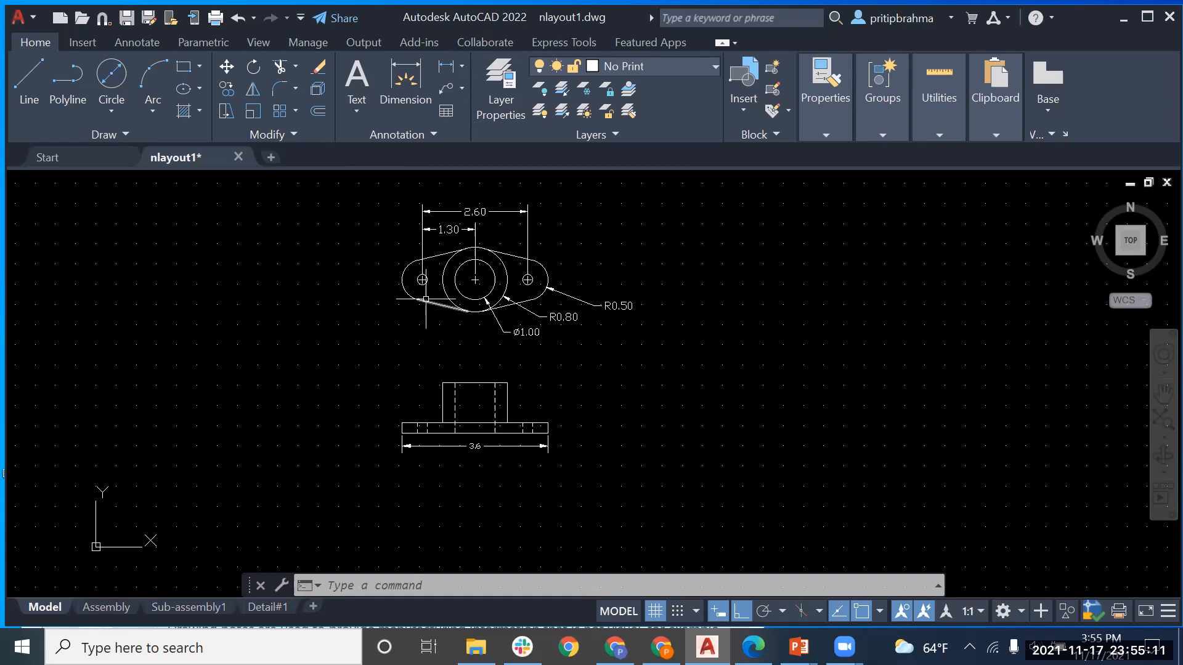
Step: Switch to the Detail#1 layout and show the Layout ribbon tools
mouse_move(100, 613)
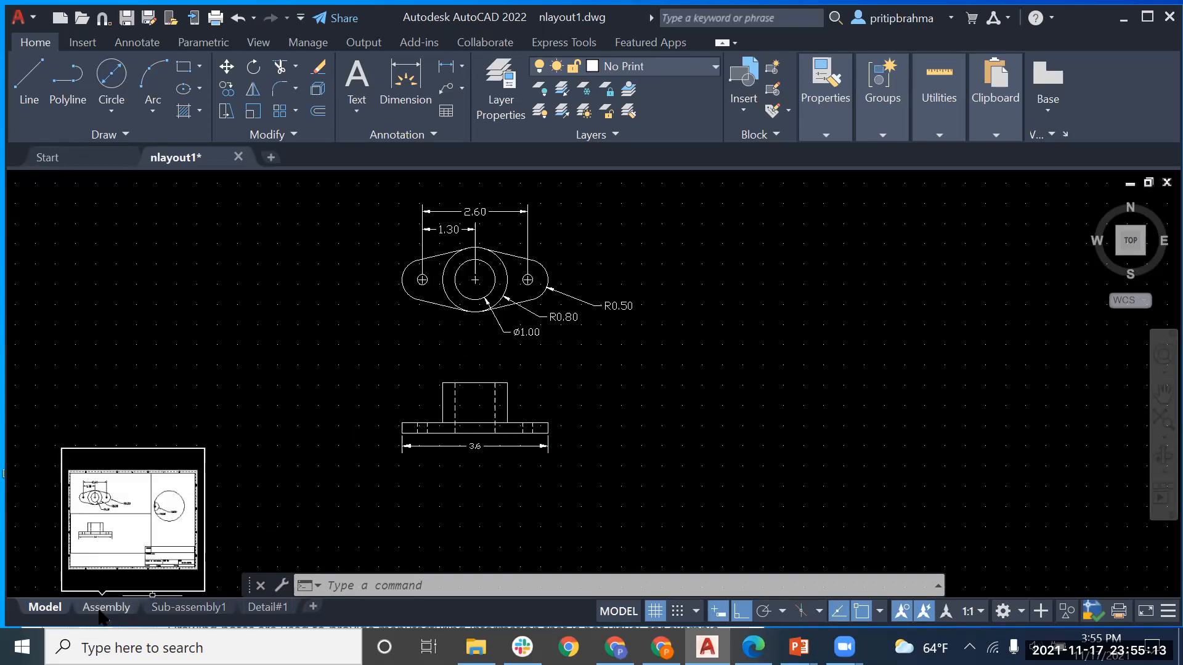
click(278, 611)
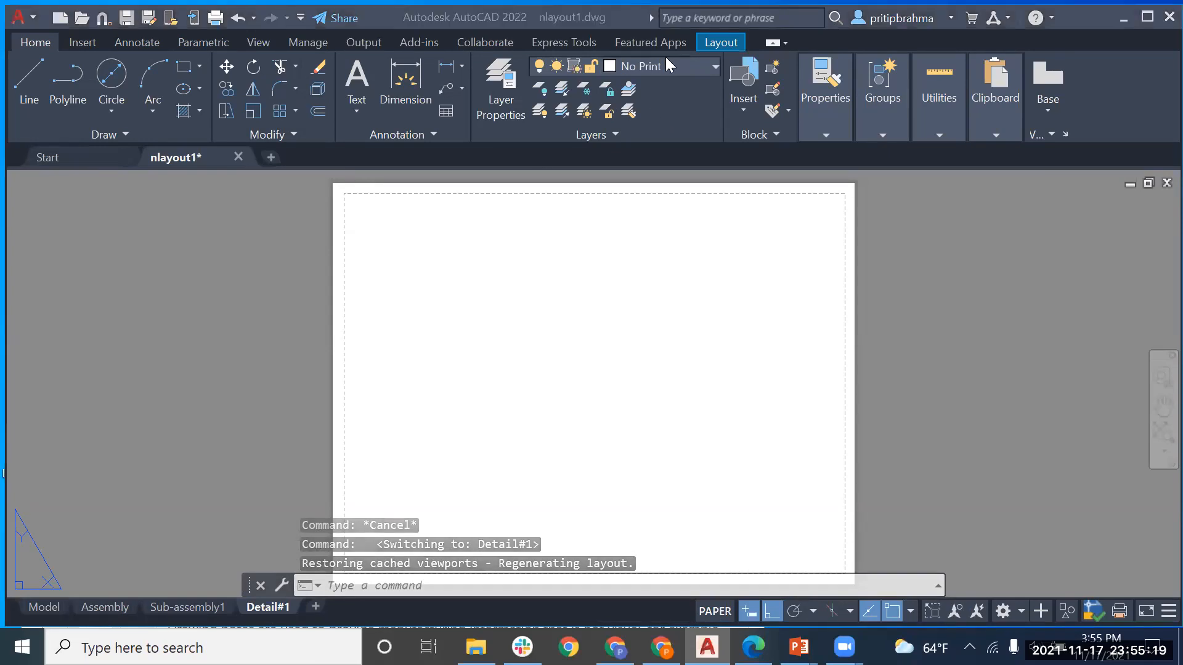
click(707, 41)
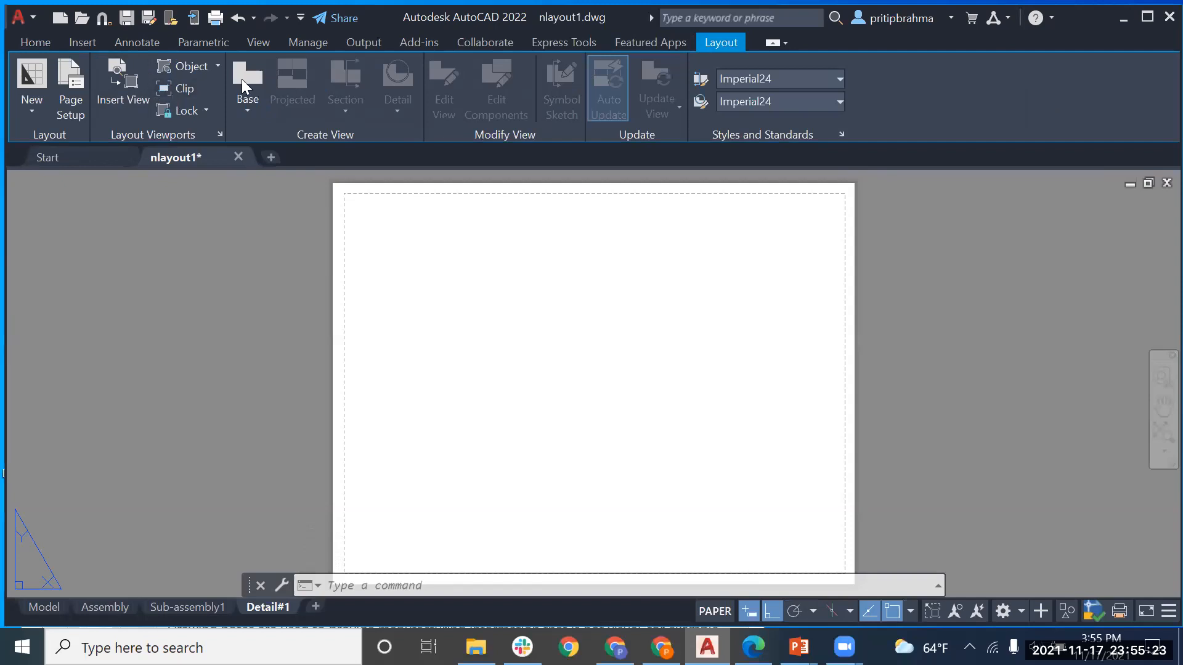
Step: Draw an L-shaped polygonal viewport on Detail#1 with Ortho off, closing it at the start
click(218, 68)
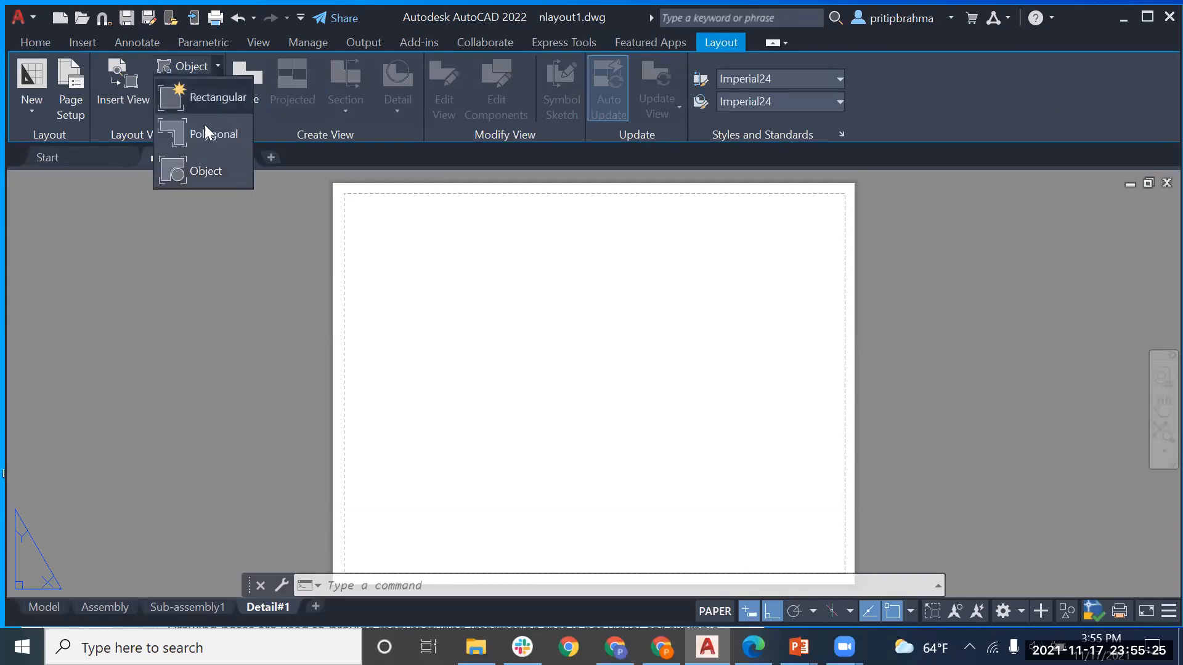
click(208, 131)
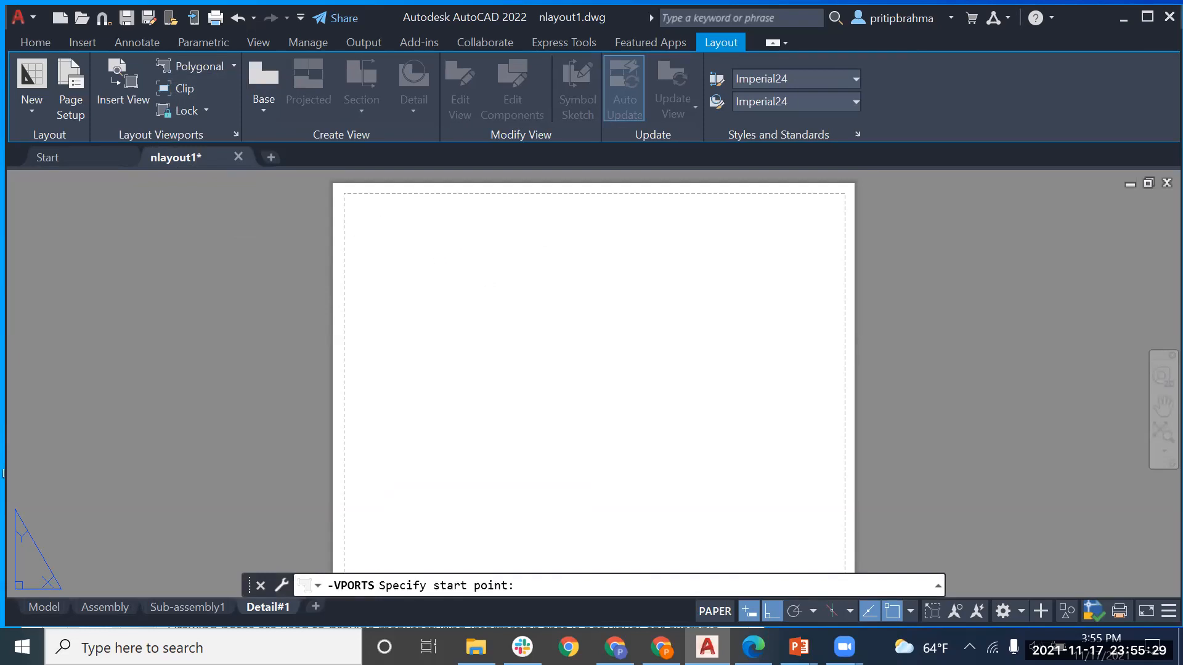
click(344, 194)
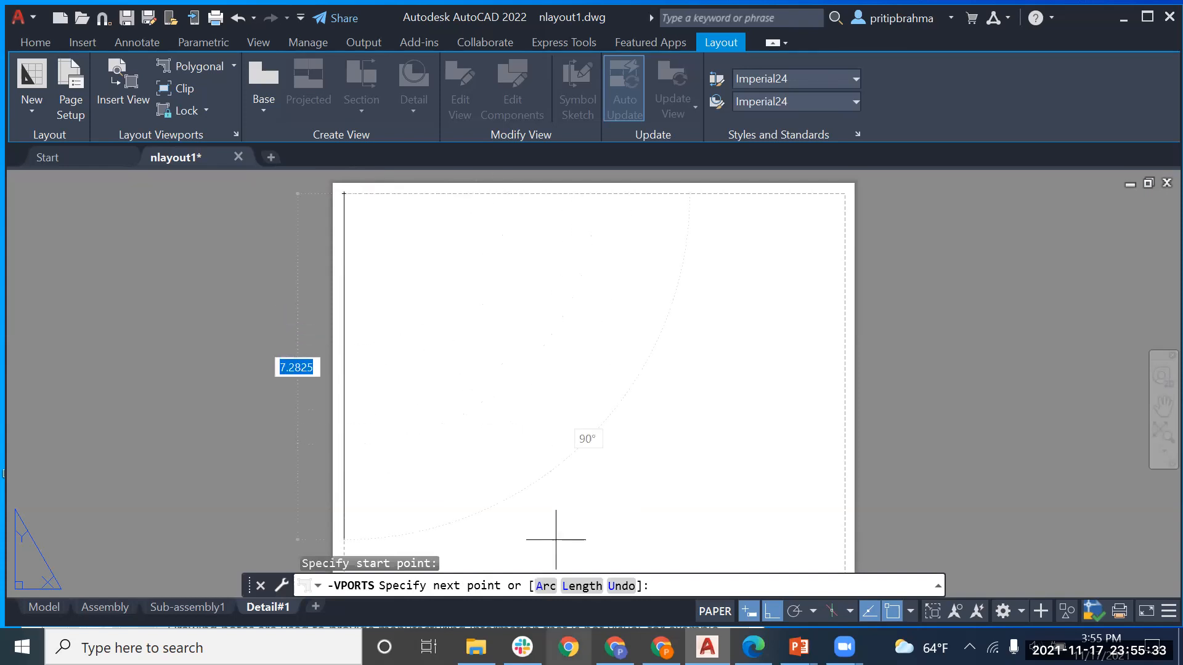
click(770, 613)
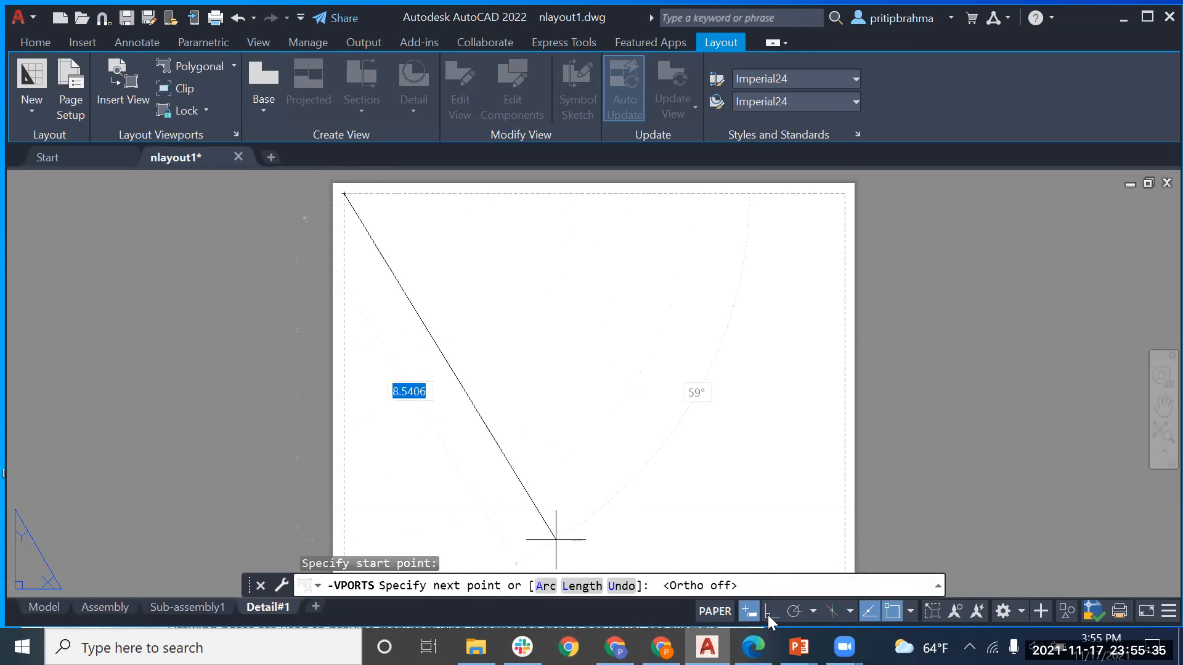
click(582, 194)
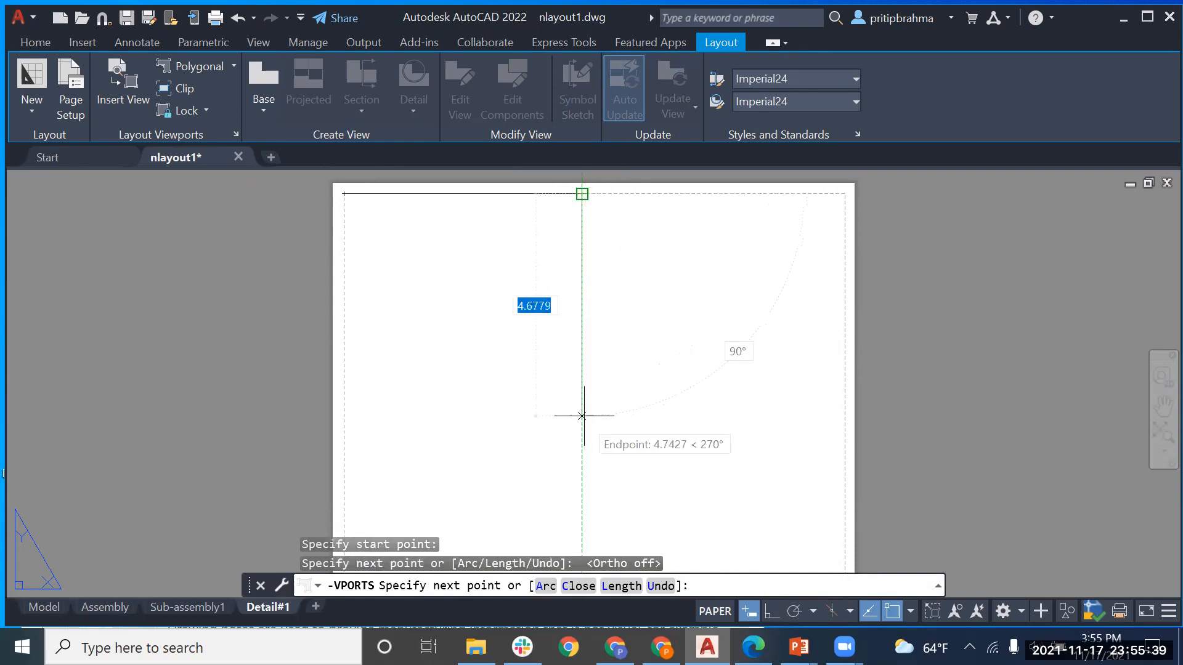
click(581, 388)
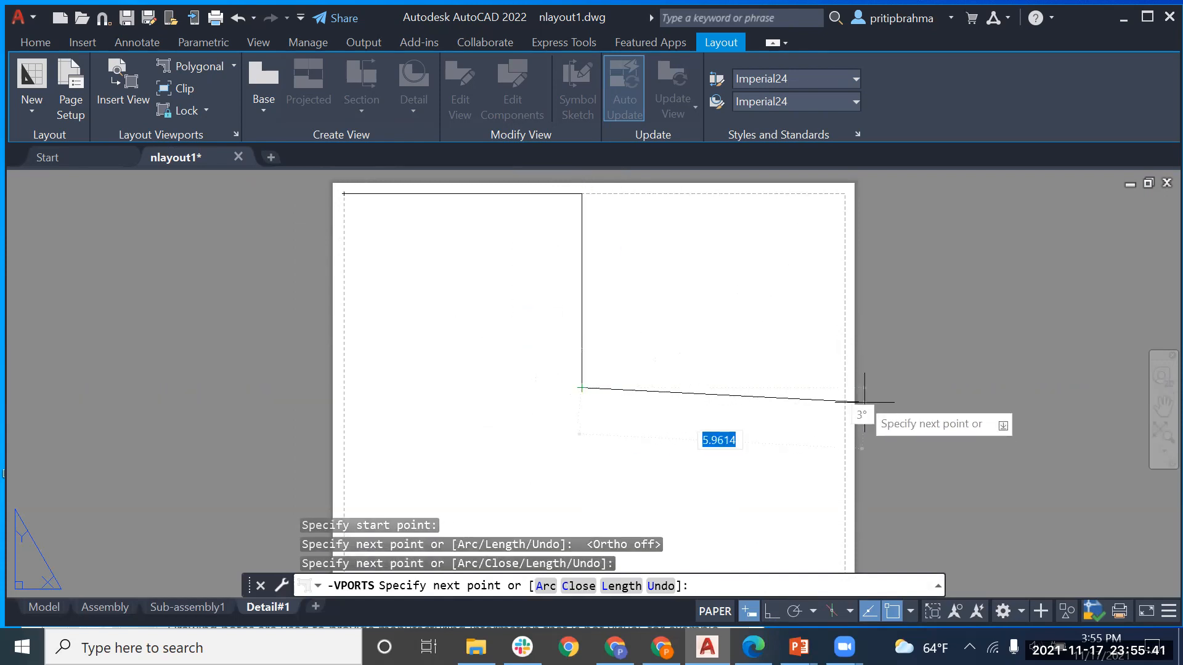
click(844, 388)
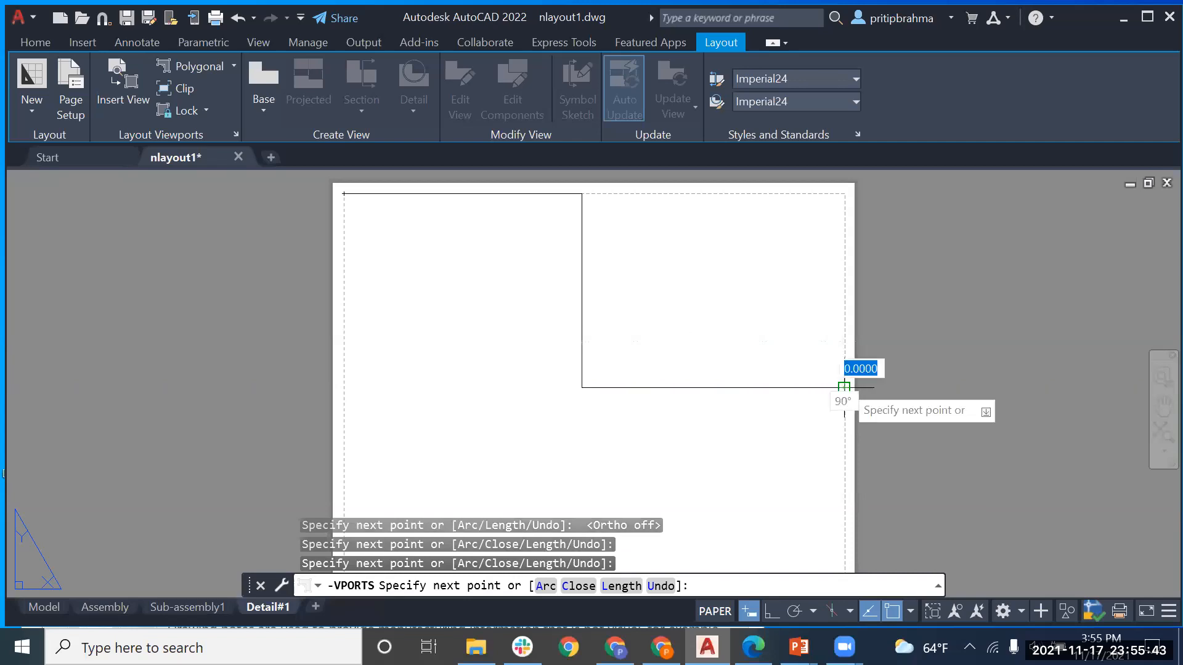
click(844, 535)
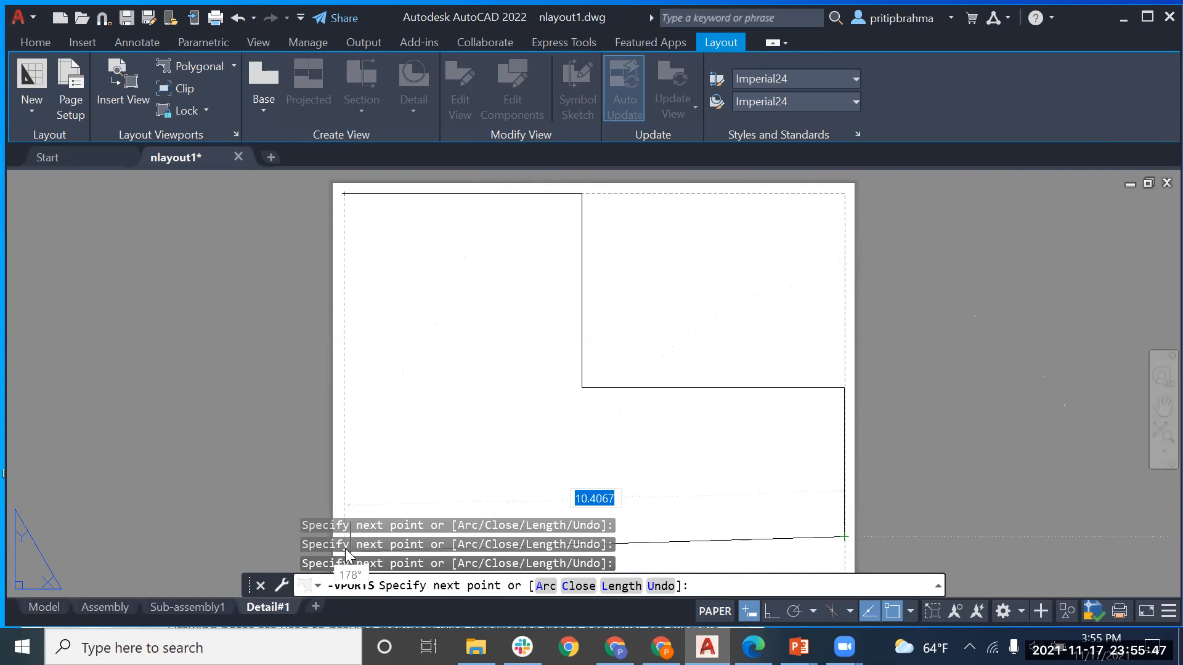
middle_drag(378, 485, 444, 378)
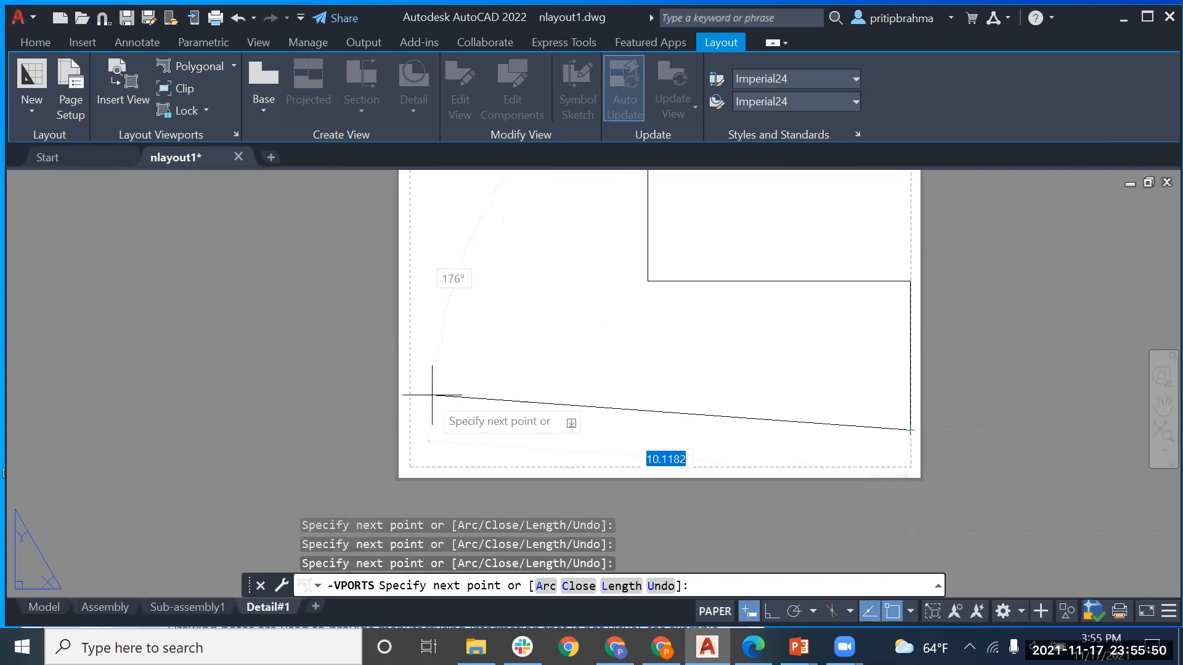
click(410, 429)
middle_drag(443, 320, 419, 418)
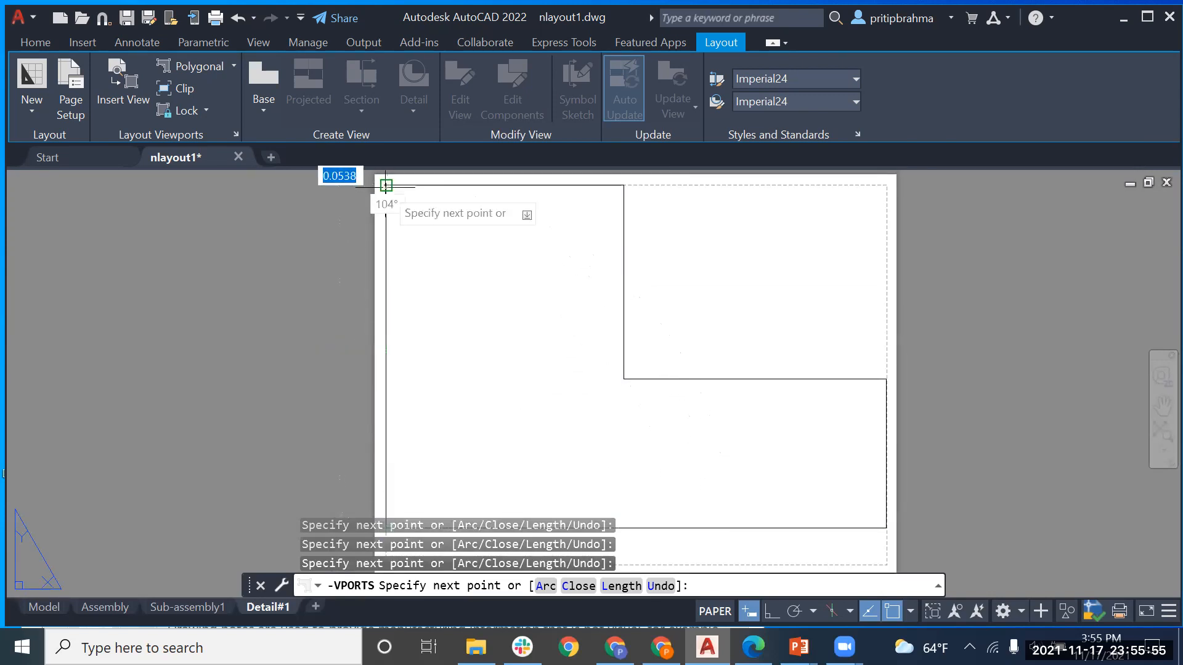
click(386, 186)
key(Return)
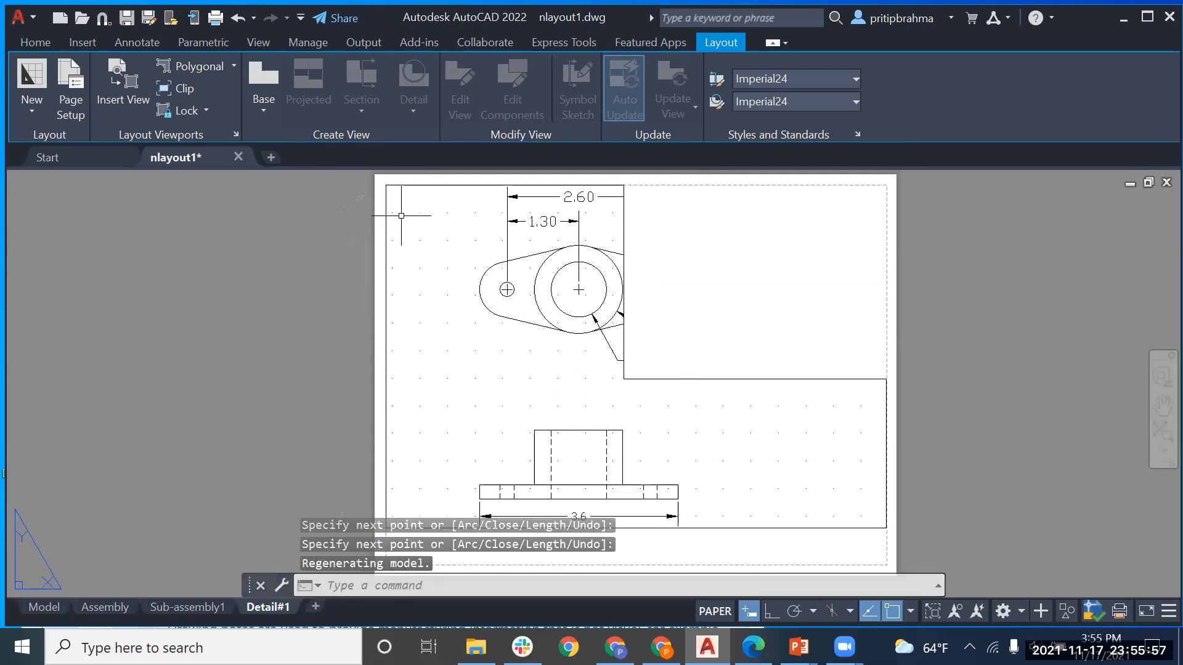
Step: Activate the L-shaped viewport, zoom out and pan so both dimensioned views fit inside
mouse_move(533, 356)
middle_down()
mouse_move(497, 352)
mouse_move(480, 369)
mouse_move(391, 359)
mouse_move(390, 370)
middle_up()
double_click(467, 360)
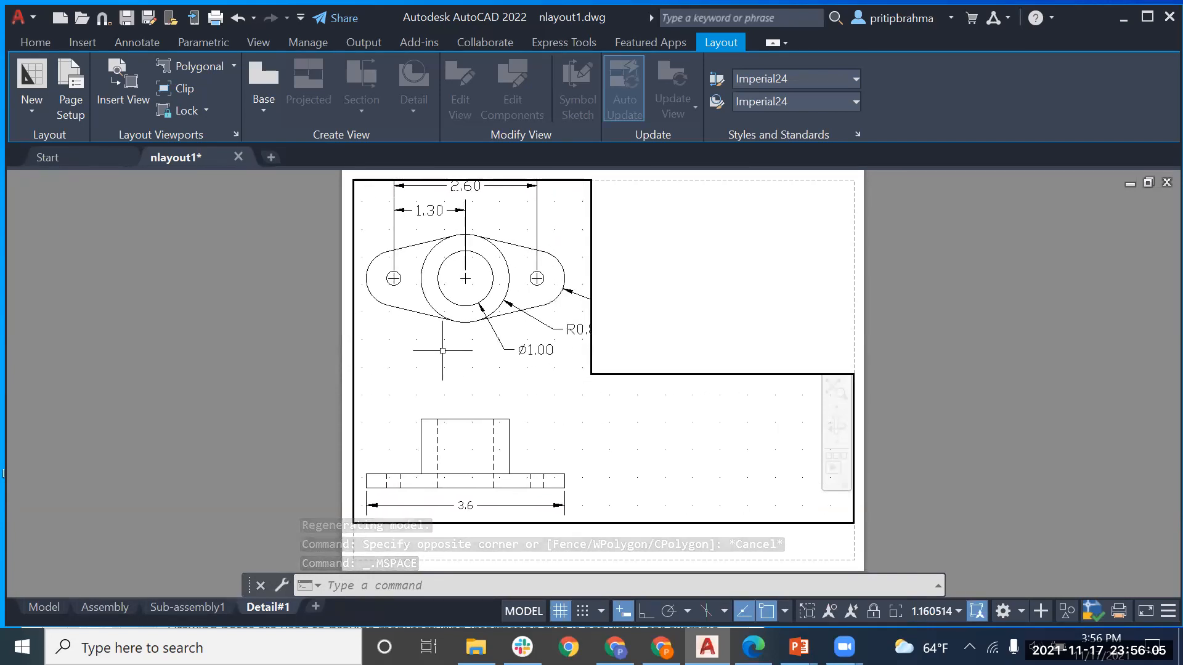
scroll(444, 350, down, 2)
middle_drag(460, 348, 442, 359)
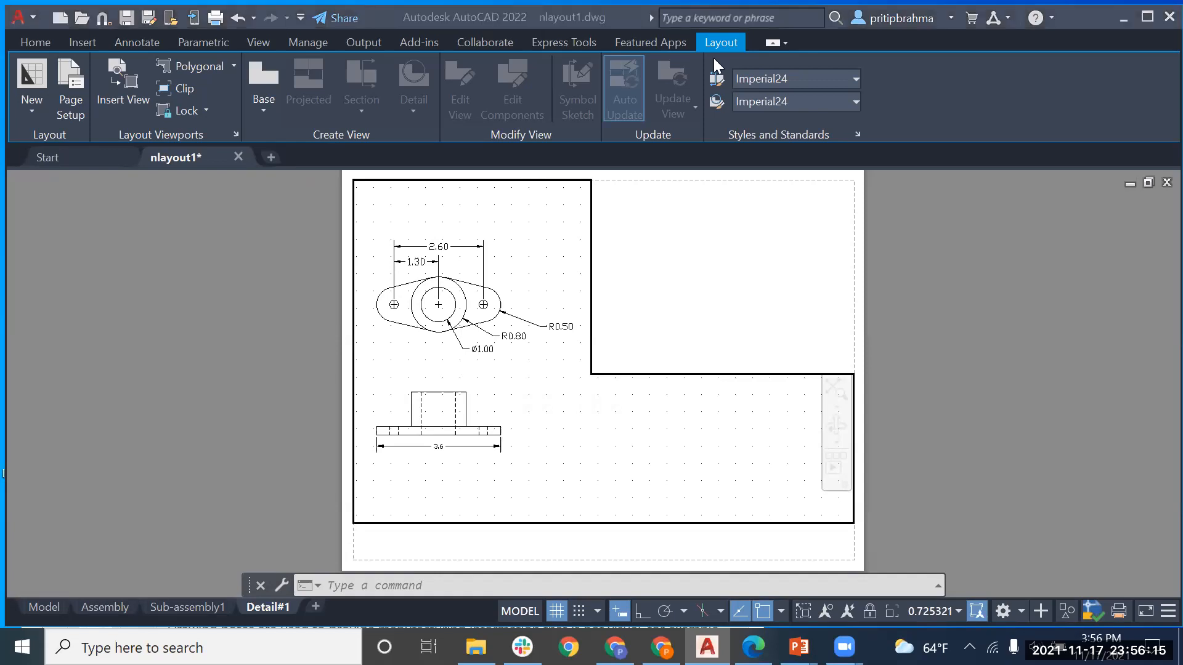
click(233, 65)
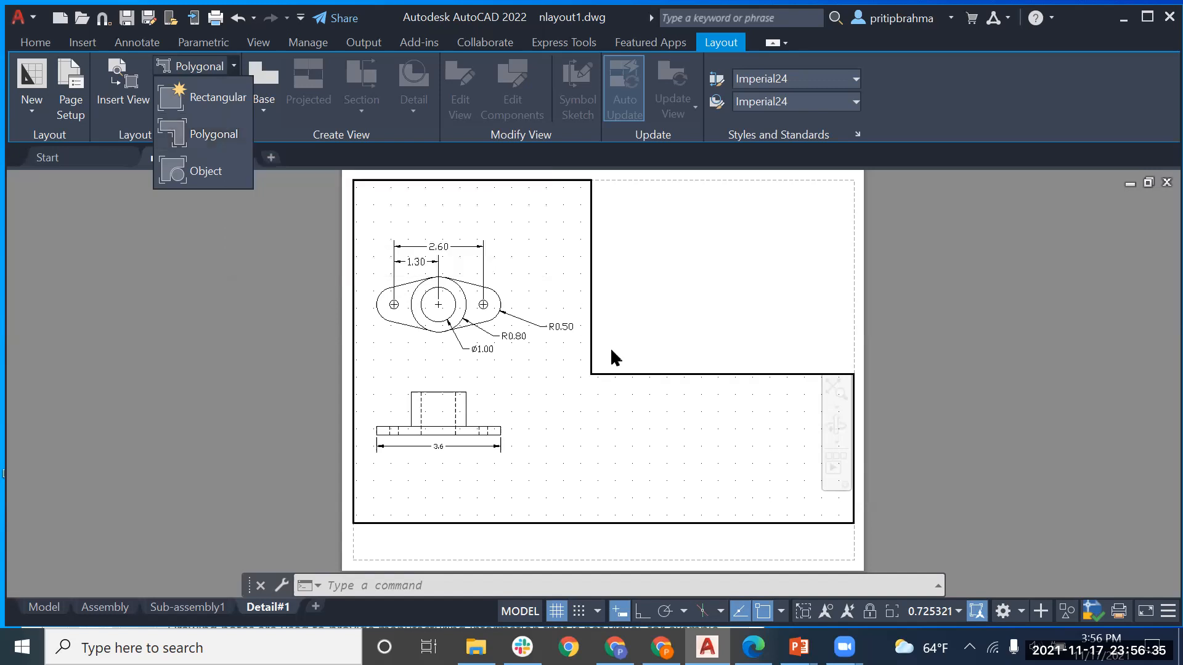
Step: Cancel the viewport command, return to paper space and select the Detail#1 viewport
click(578, 390)
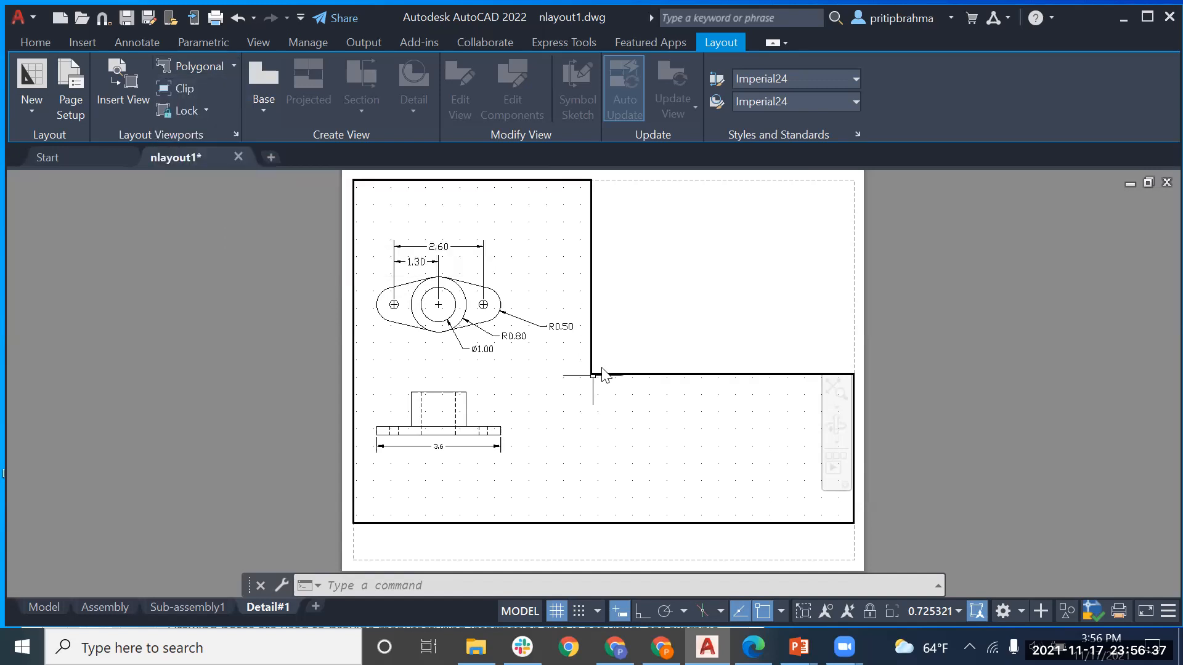
key(Escape)
key(Escape)
key(Escape)
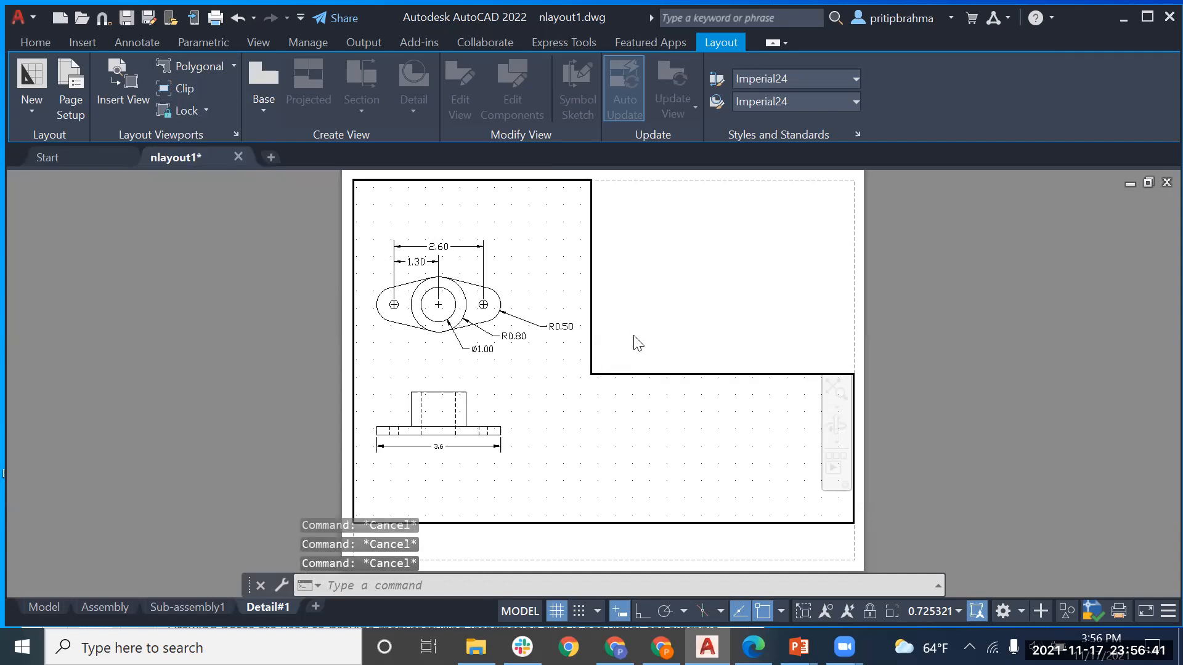
click(633, 377)
key(Escape)
key(Escape)
double_click(624, 249)
click(625, 248)
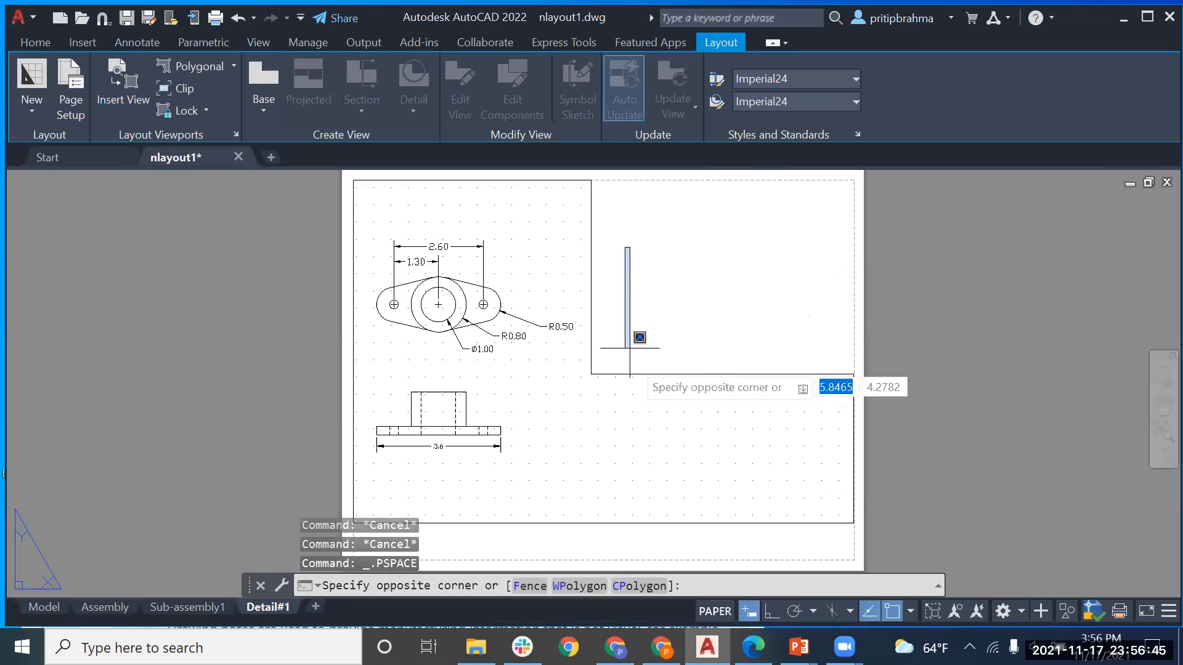
click(638, 372)
click(637, 374)
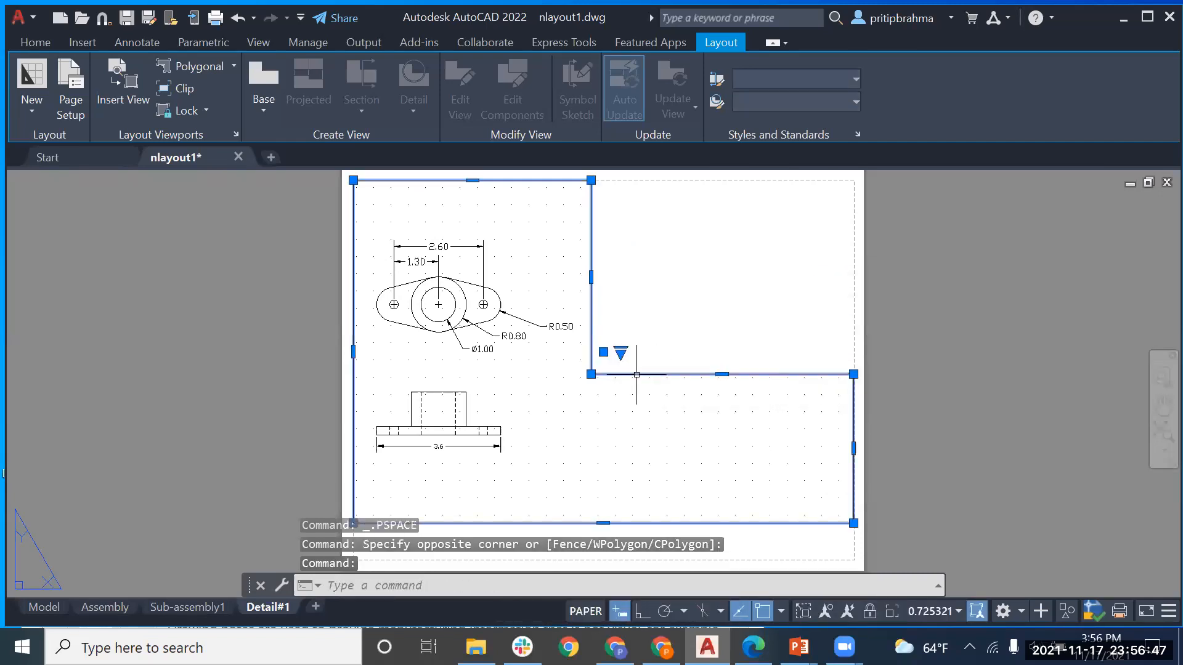
Step: Raise both corners of the slanted edge to level it, then open Sub-assembly1
click(590, 374)
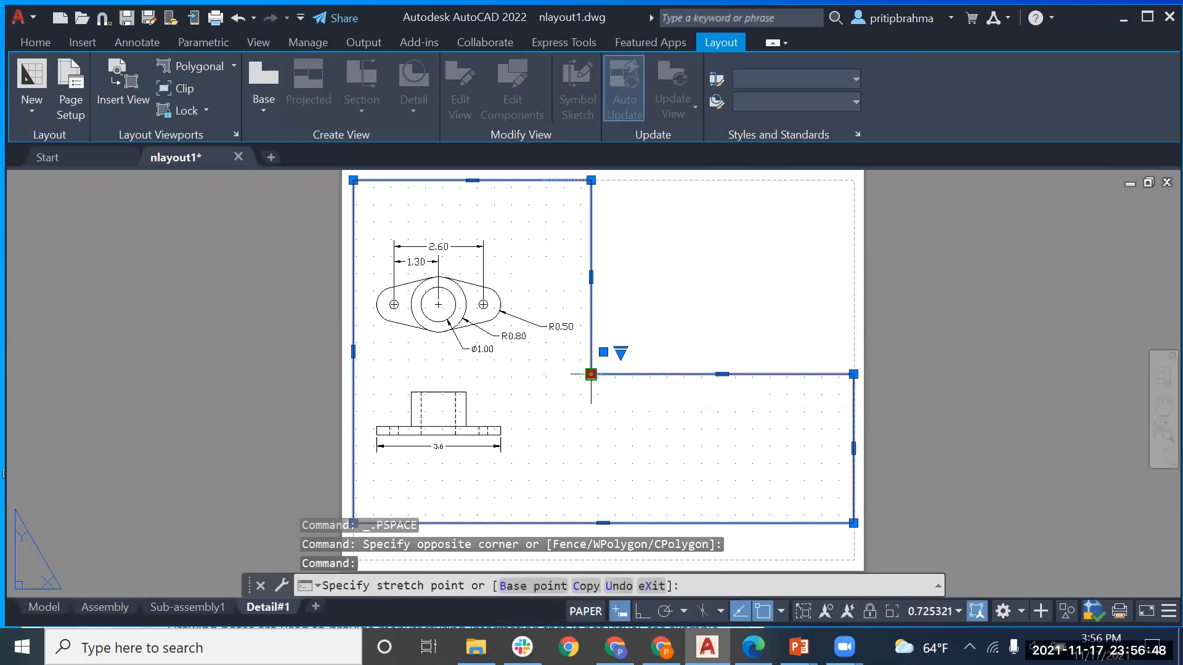
click(591, 326)
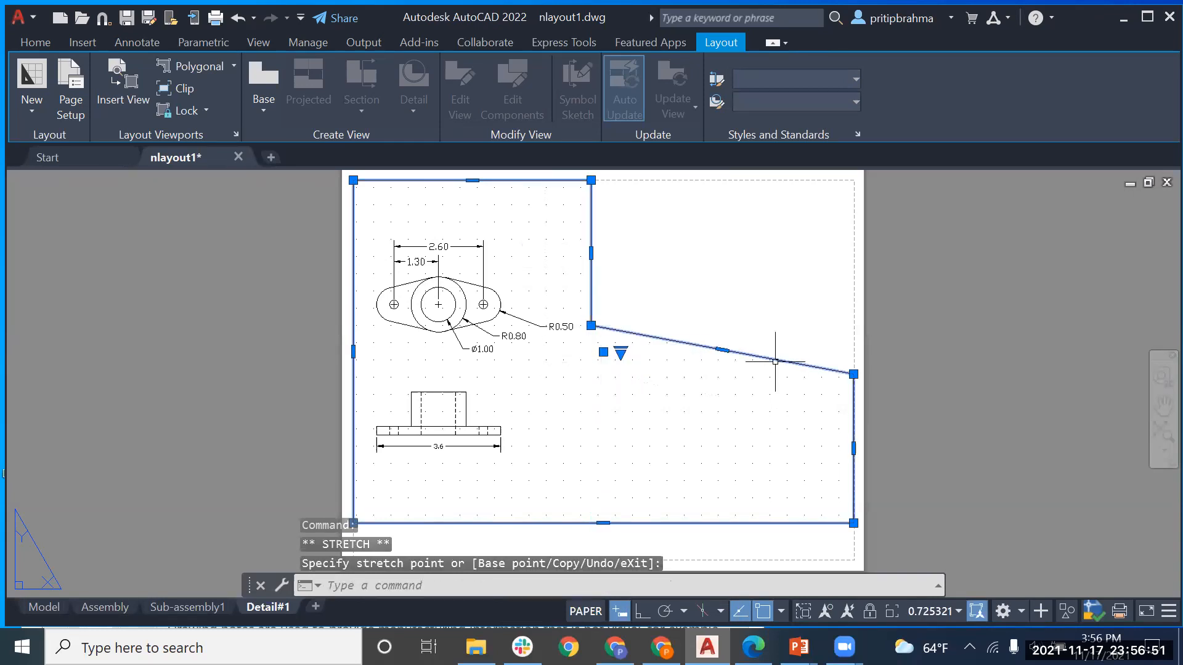
click(854, 374)
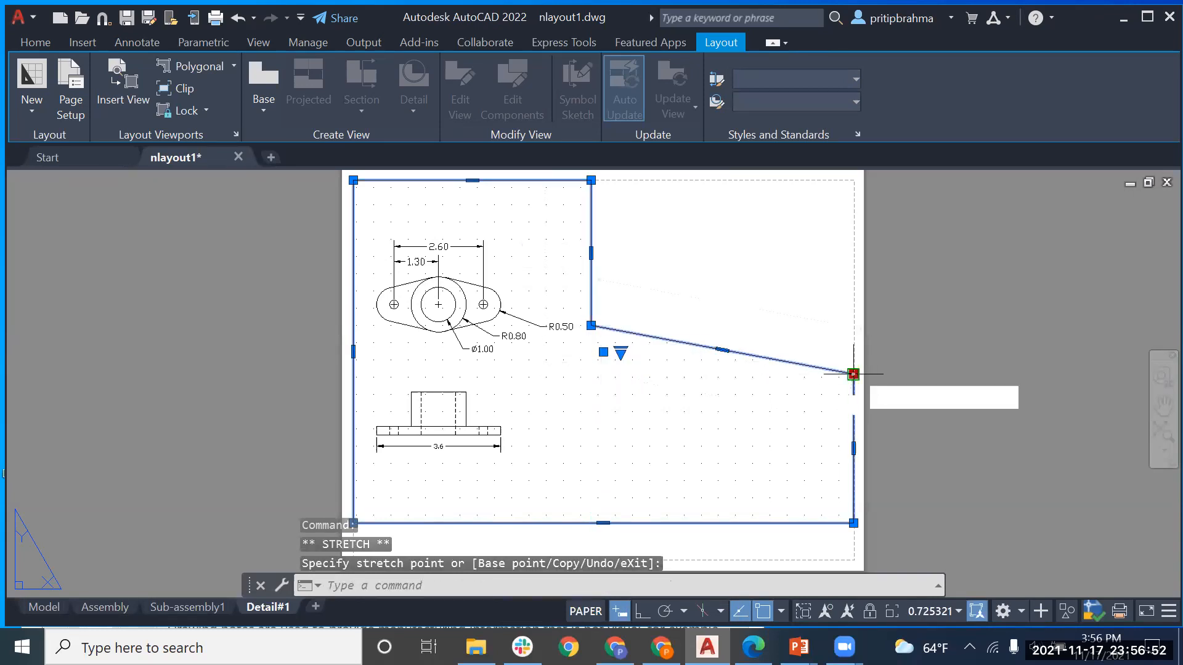
click(854, 325)
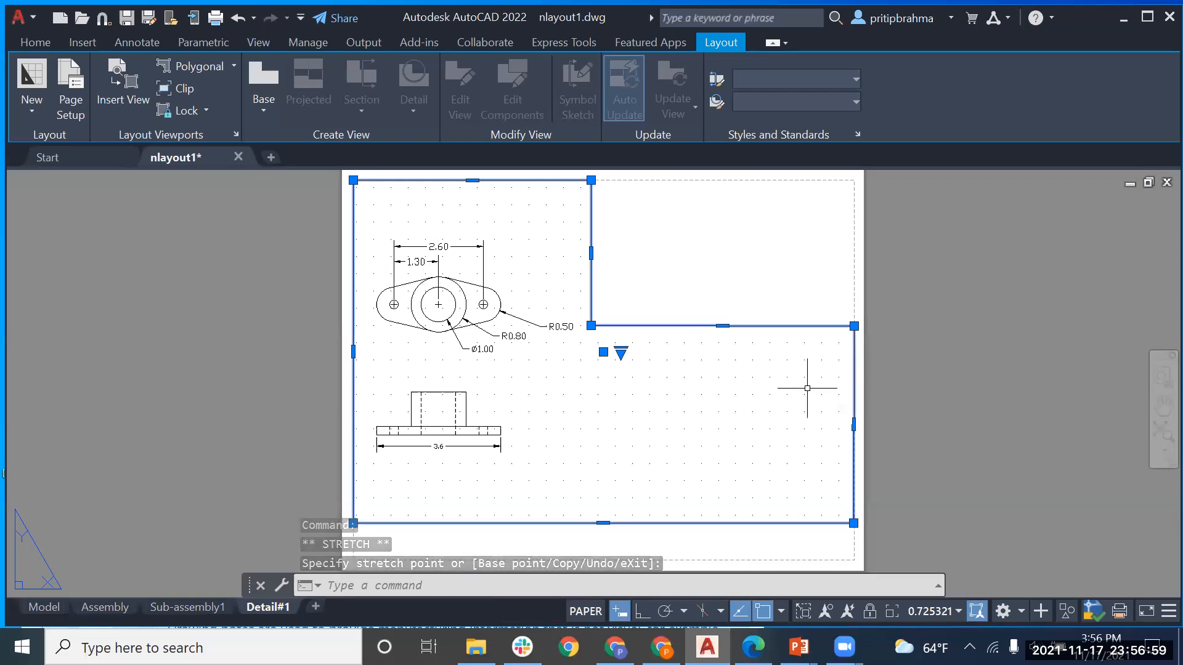
click(194, 607)
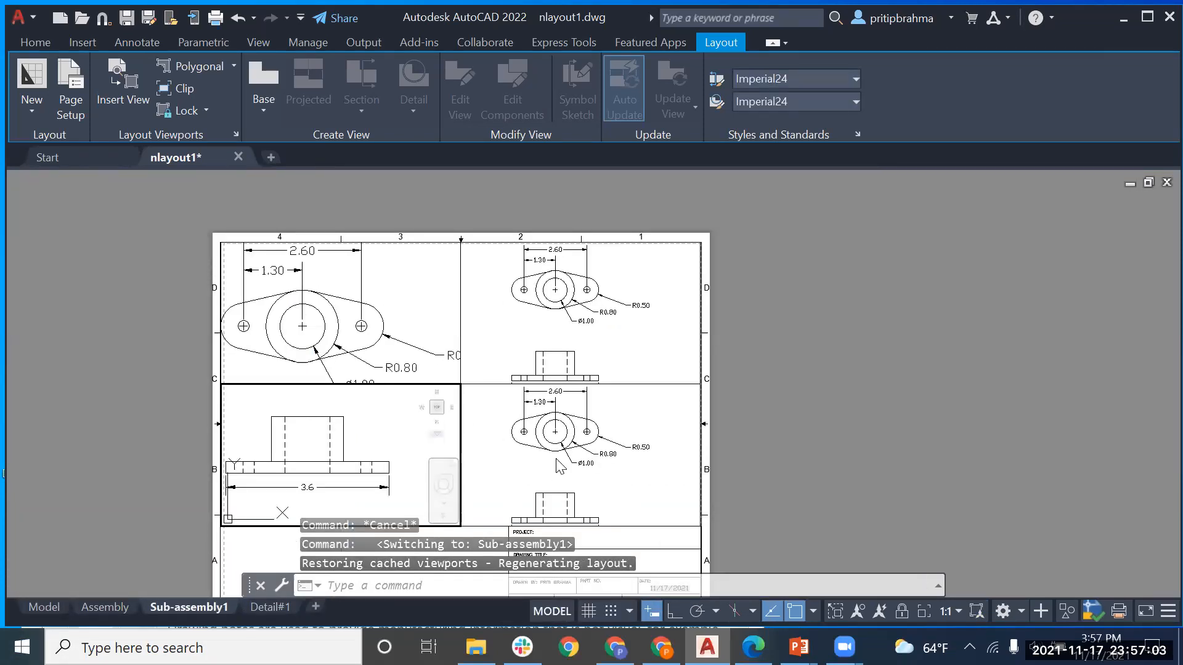
click(486, 453)
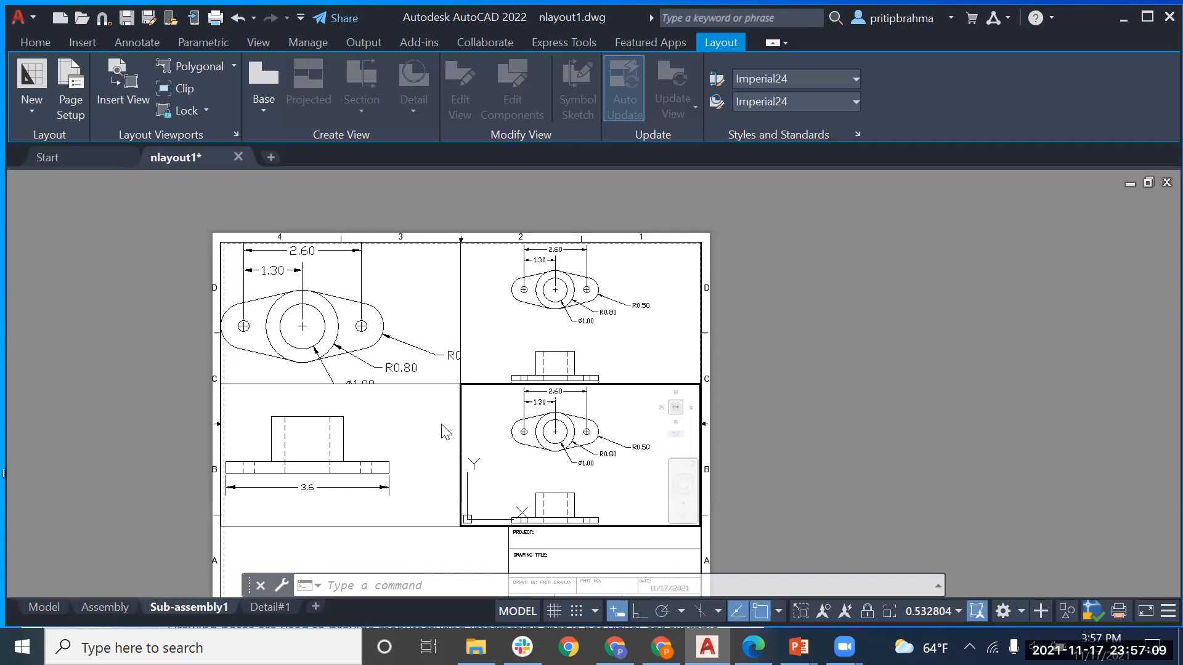
click(468, 397)
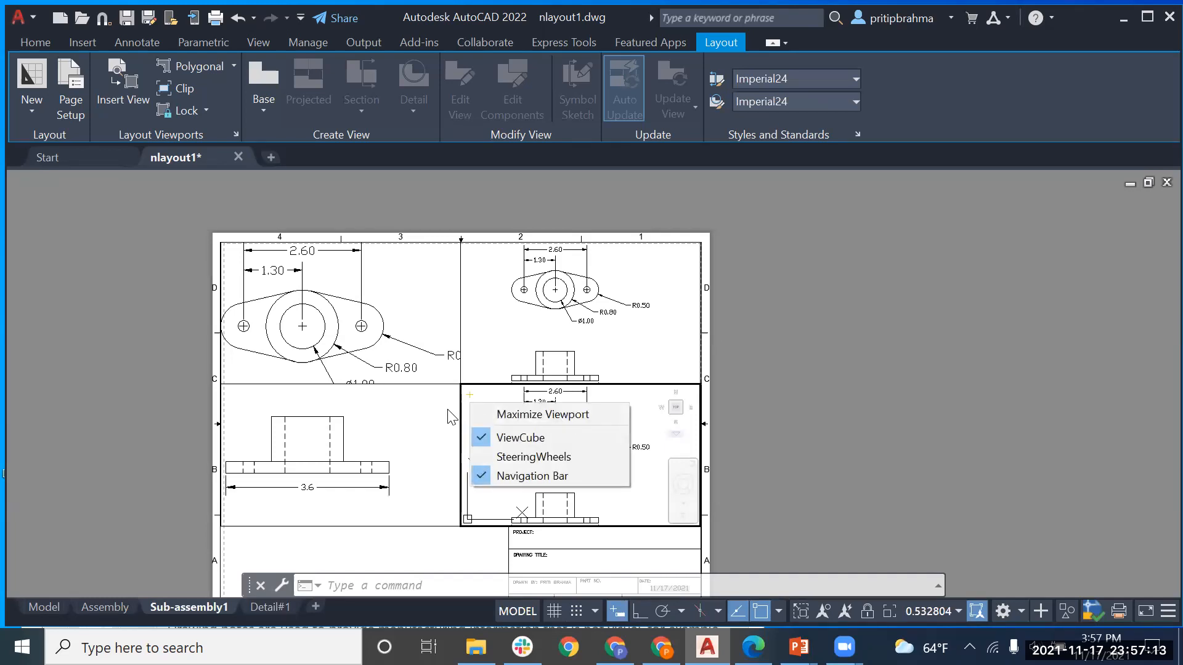
click(450, 416)
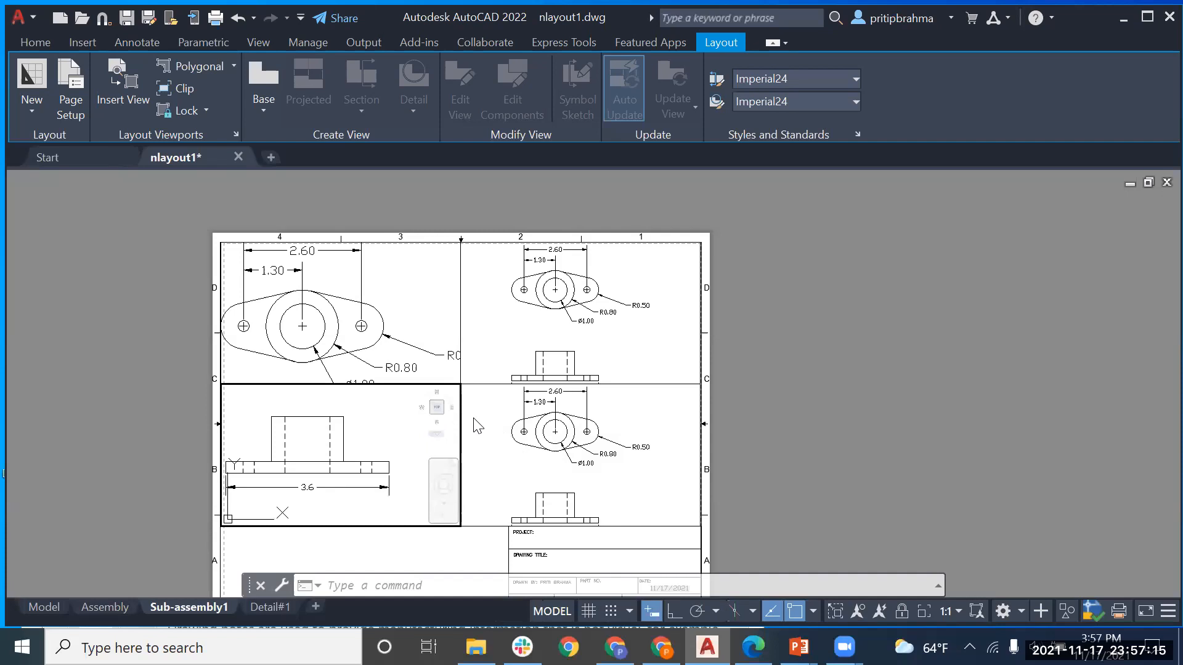
key(Escape)
key(Escape)
click(482, 405)
double_click(480, 383)
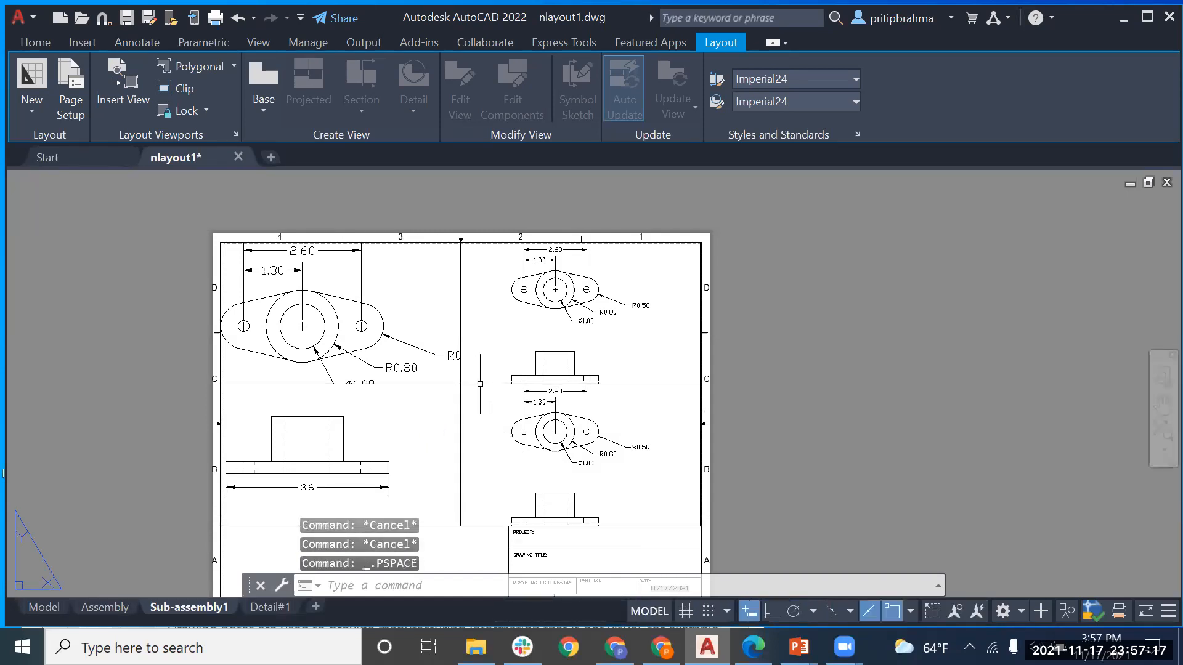
double_click(479, 384)
key(Escape)
key(Escape)
key(Escape)
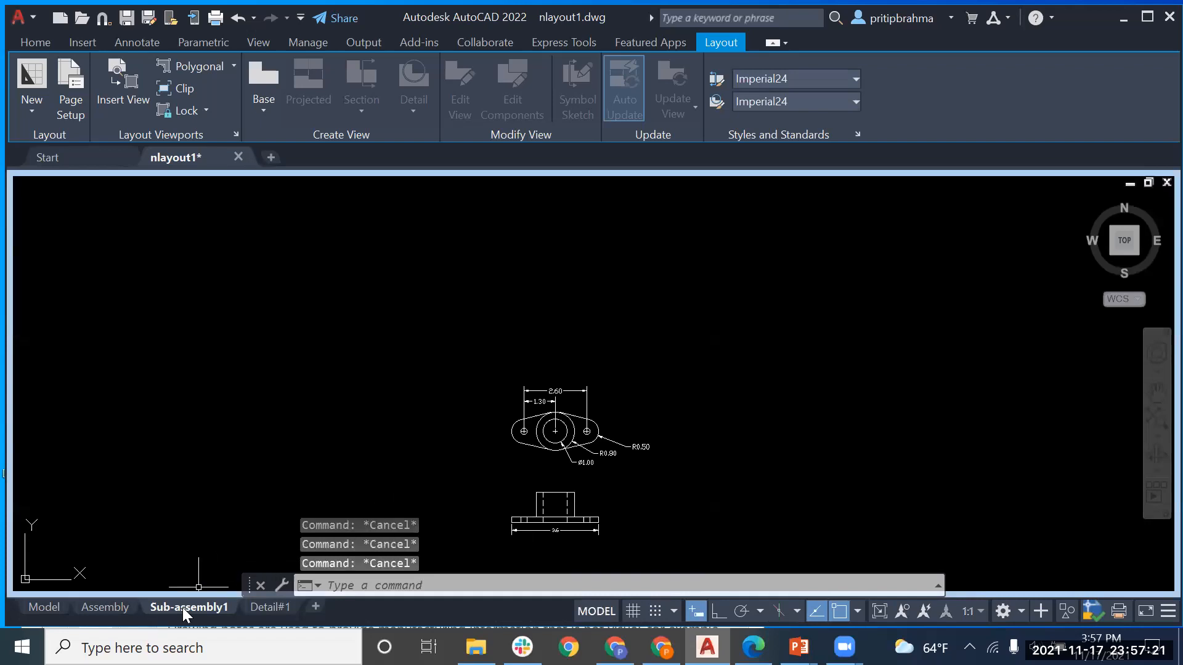
click(49, 606)
click(189, 607)
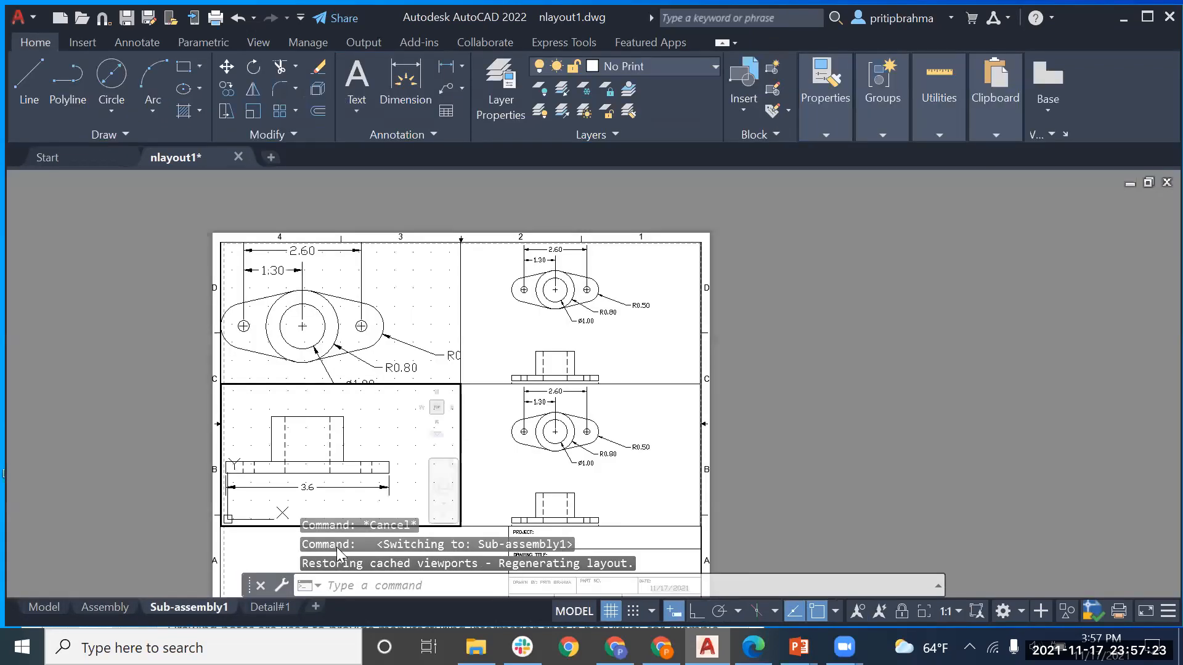
click(483, 390)
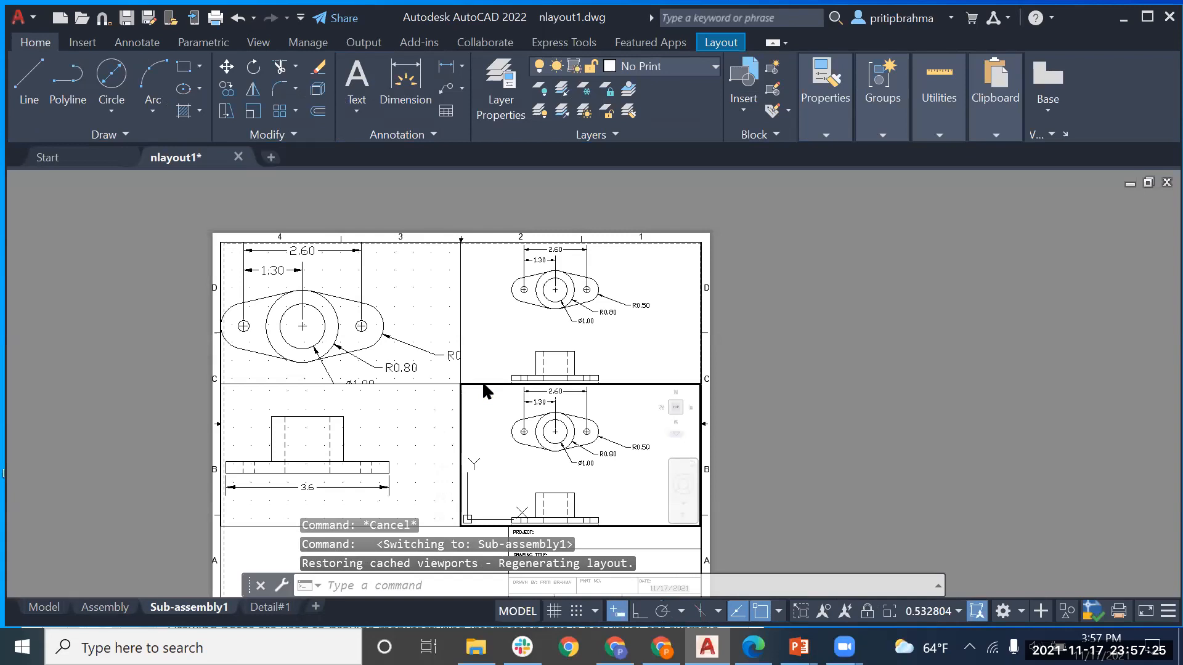
click(483, 382)
click(493, 373)
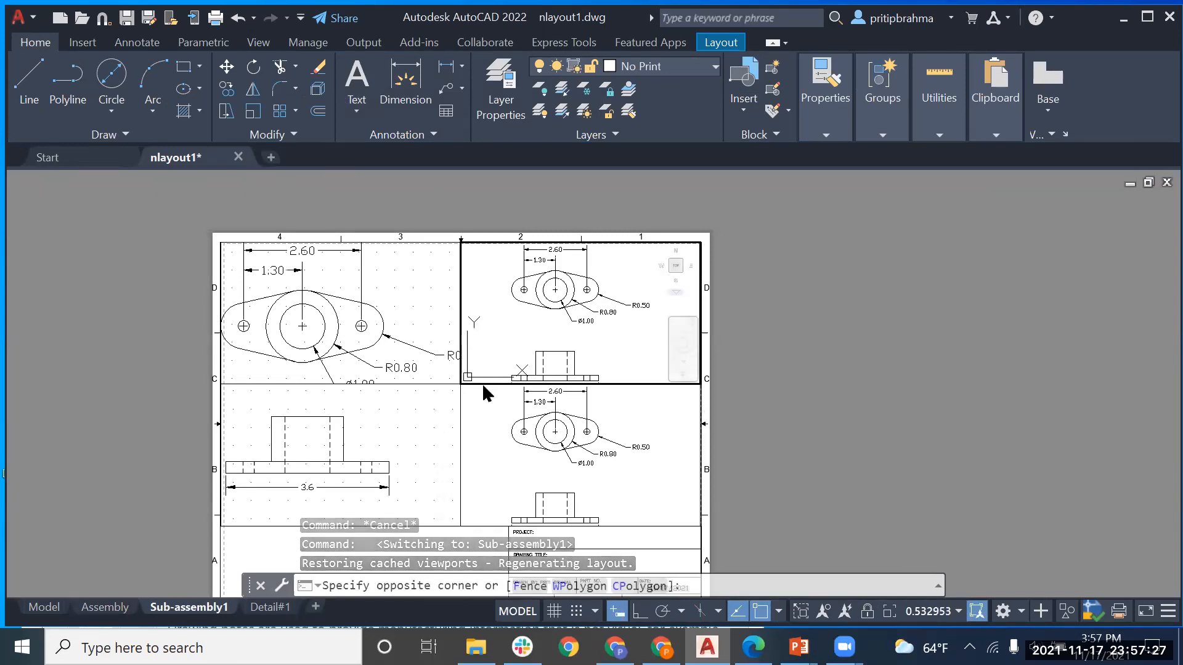
key(Escape)
click(476, 391)
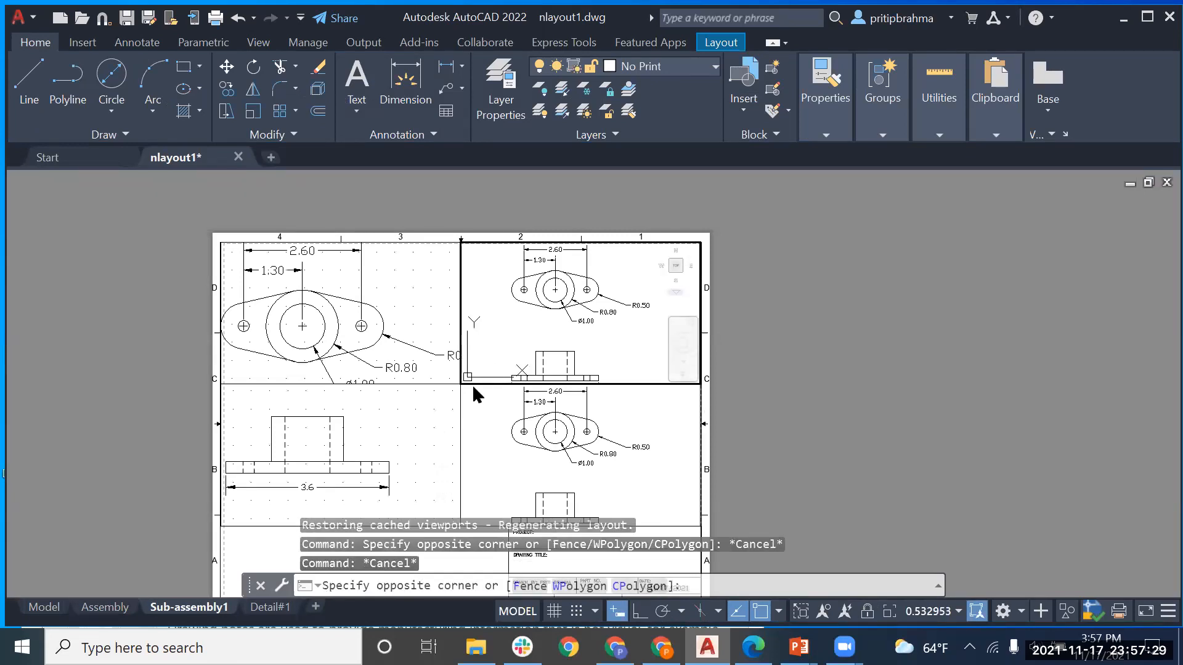
key(Escape)
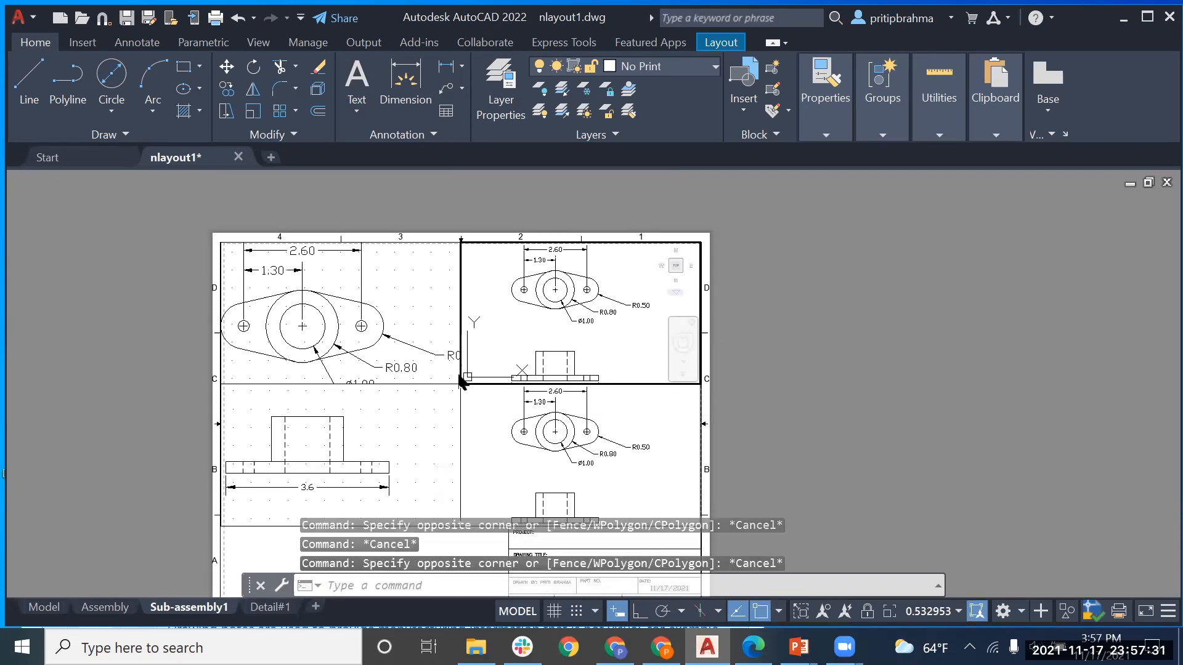
click(459, 379)
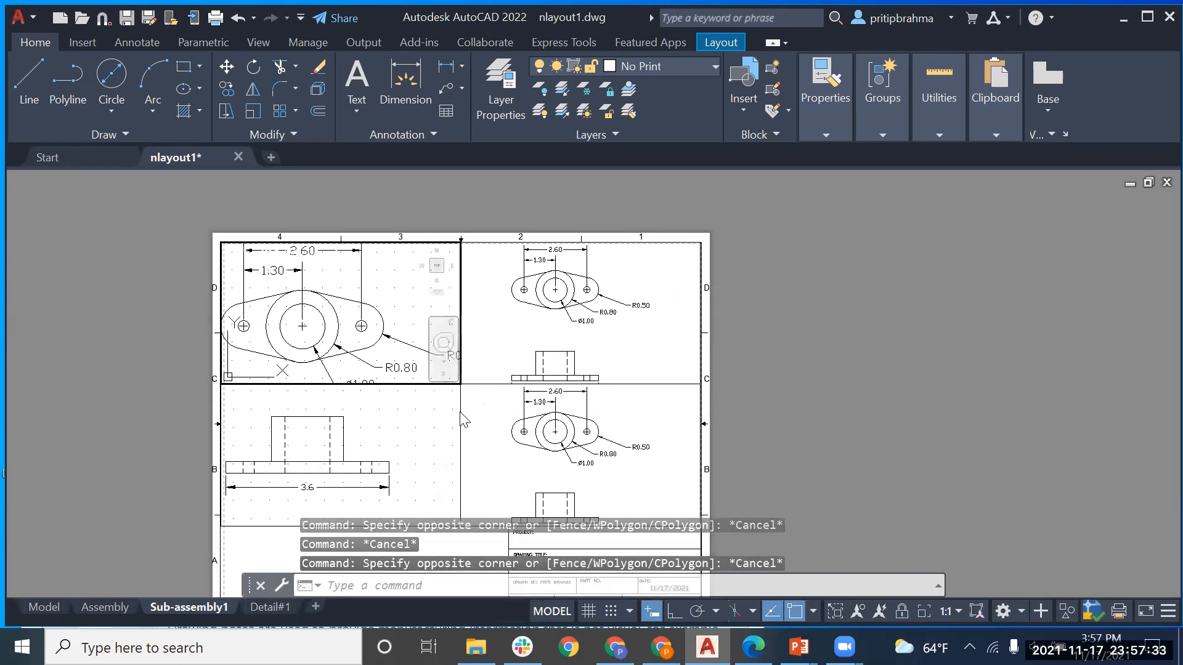
click(460, 414)
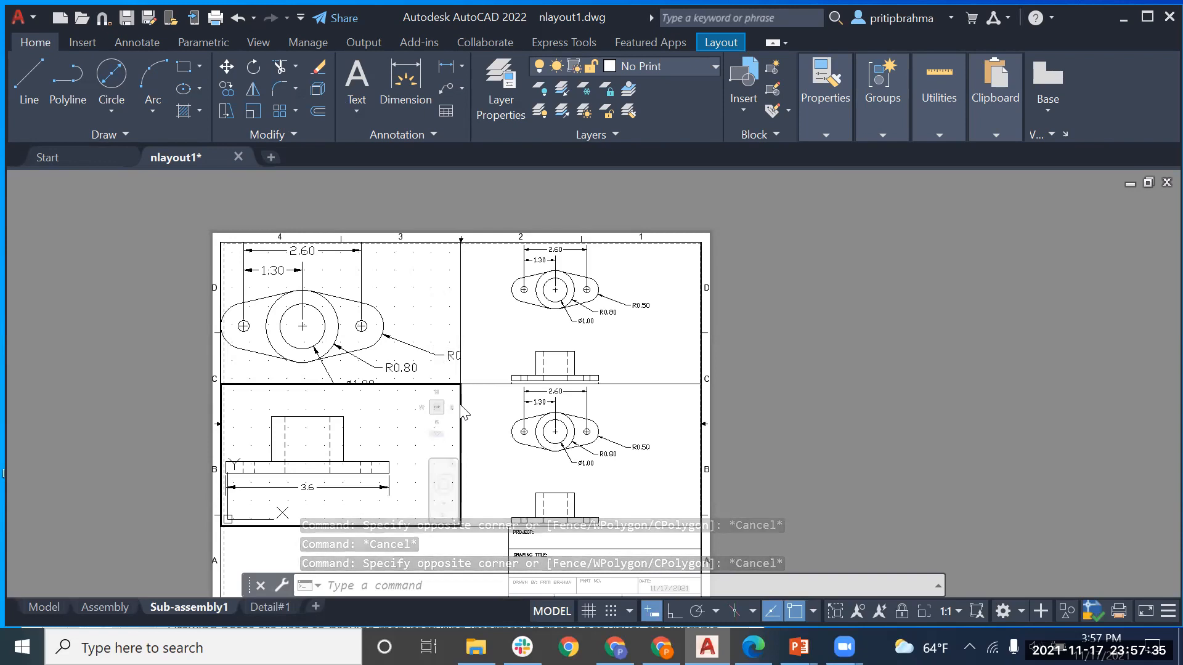
click(458, 392)
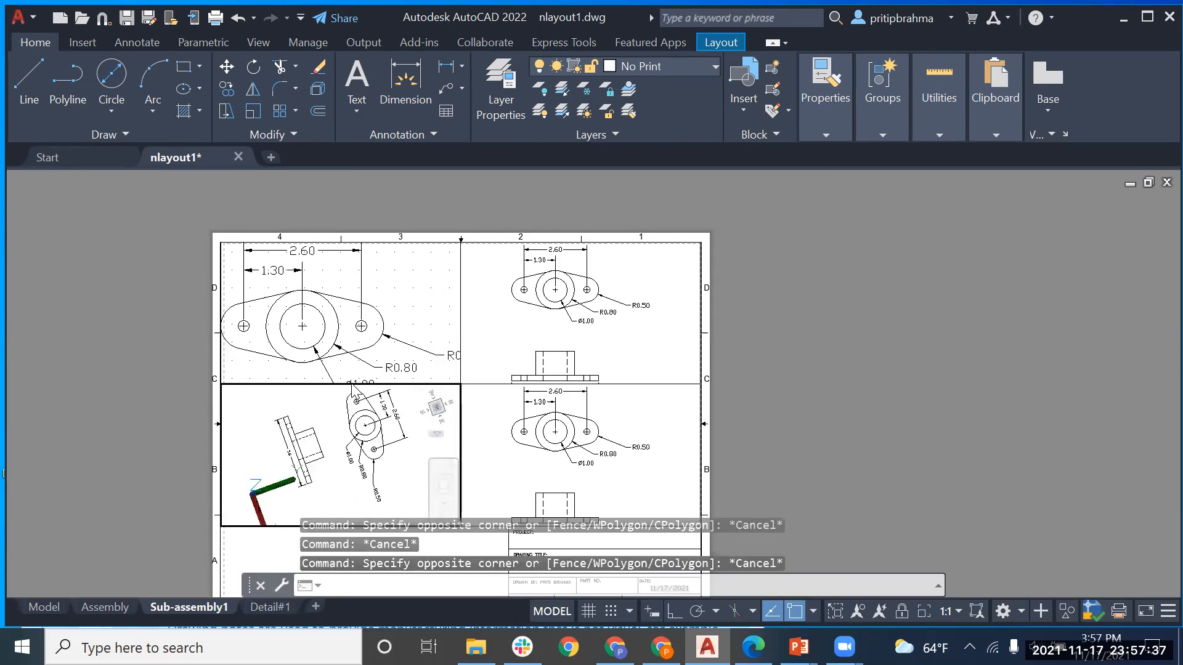
key(Escape)
click(344, 383)
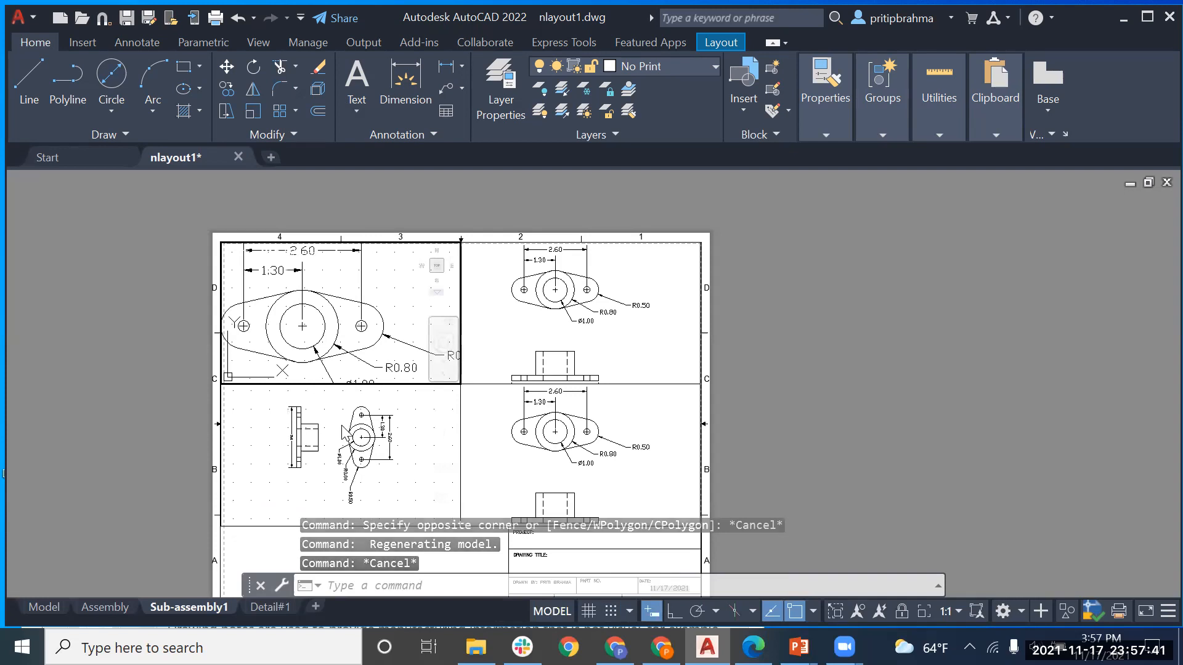
click(420, 433)
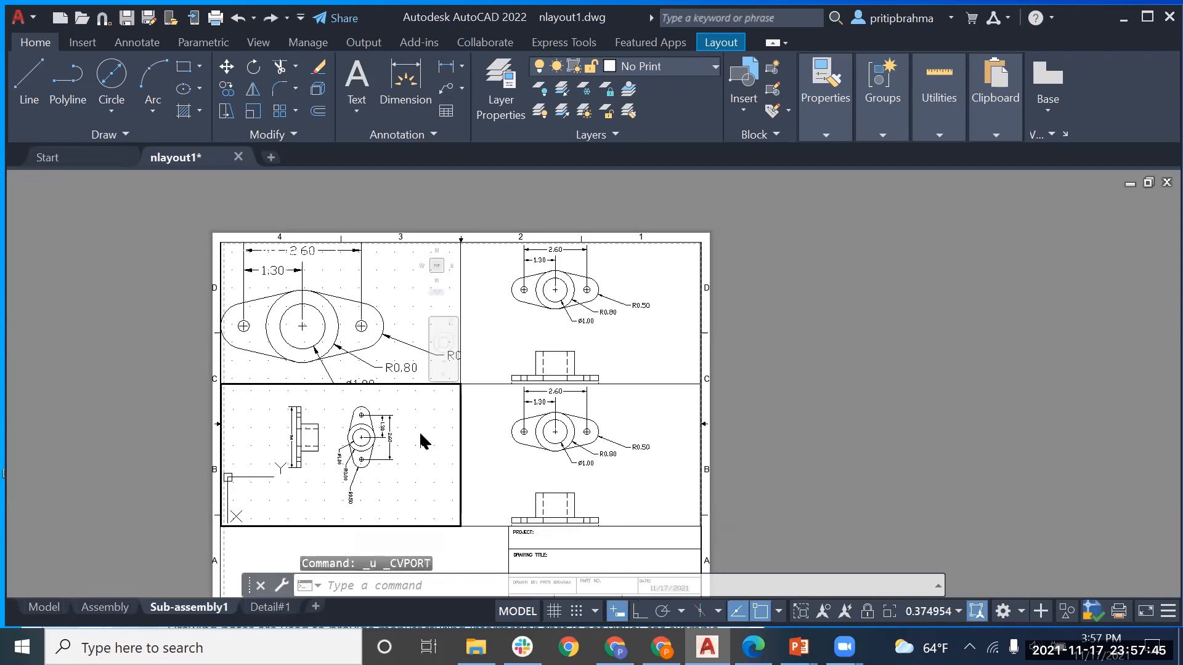
key(ctrl+z)
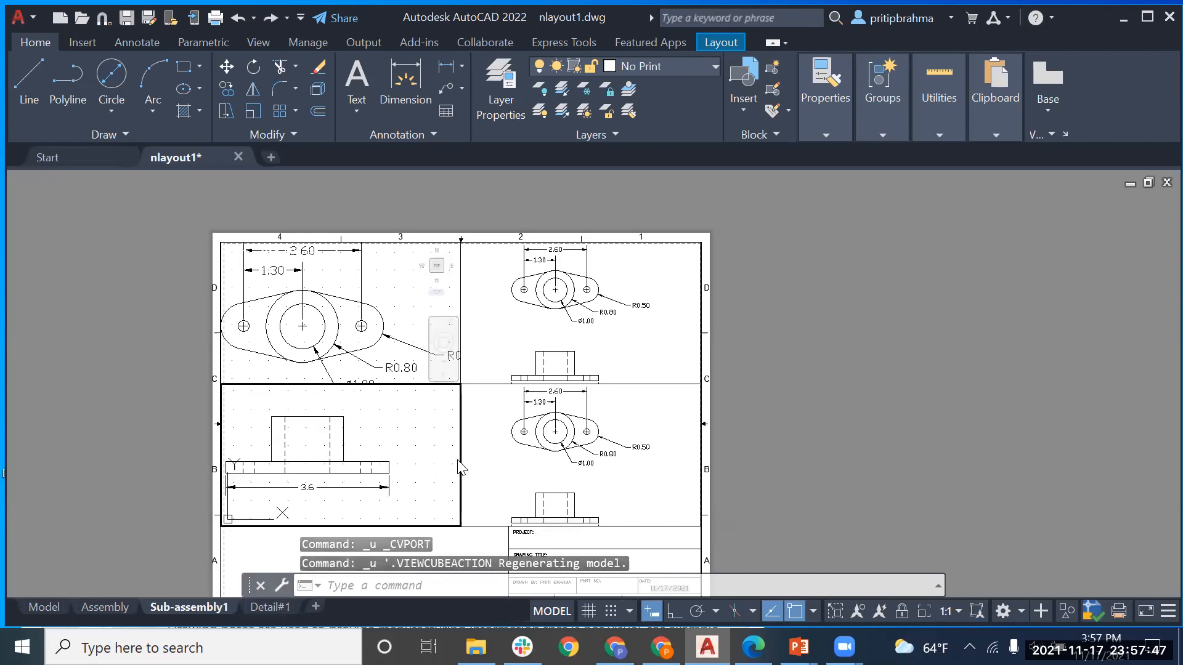
click(464, 474)
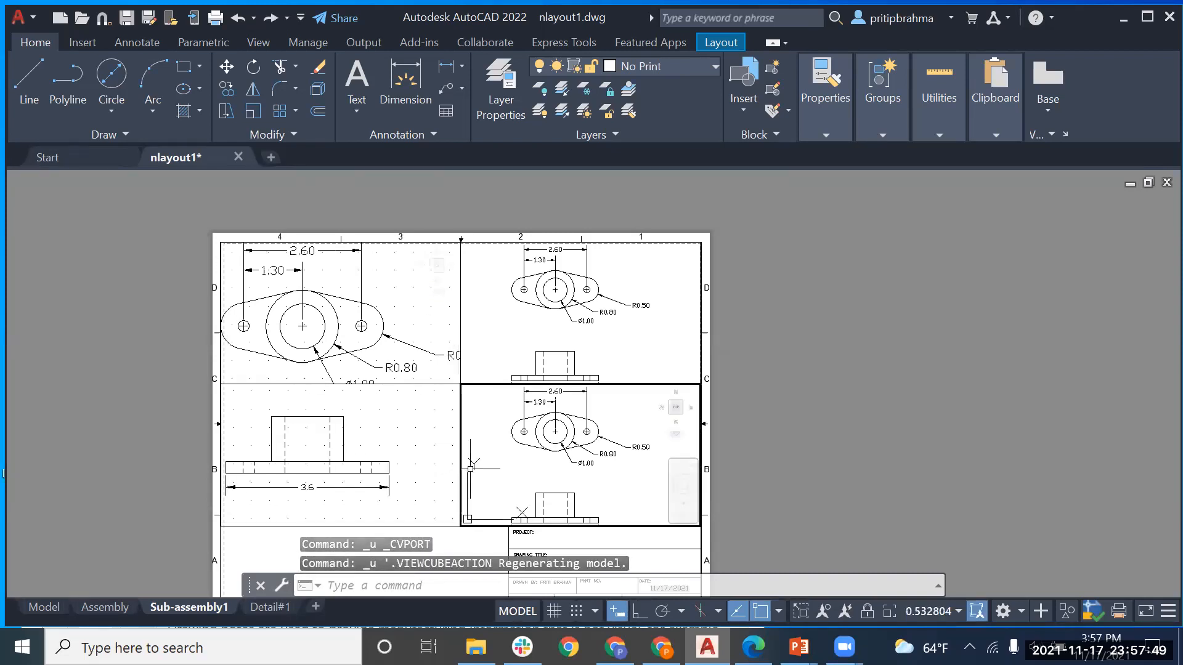
click(459, 472)
click(468, 467)
click(482, 376)
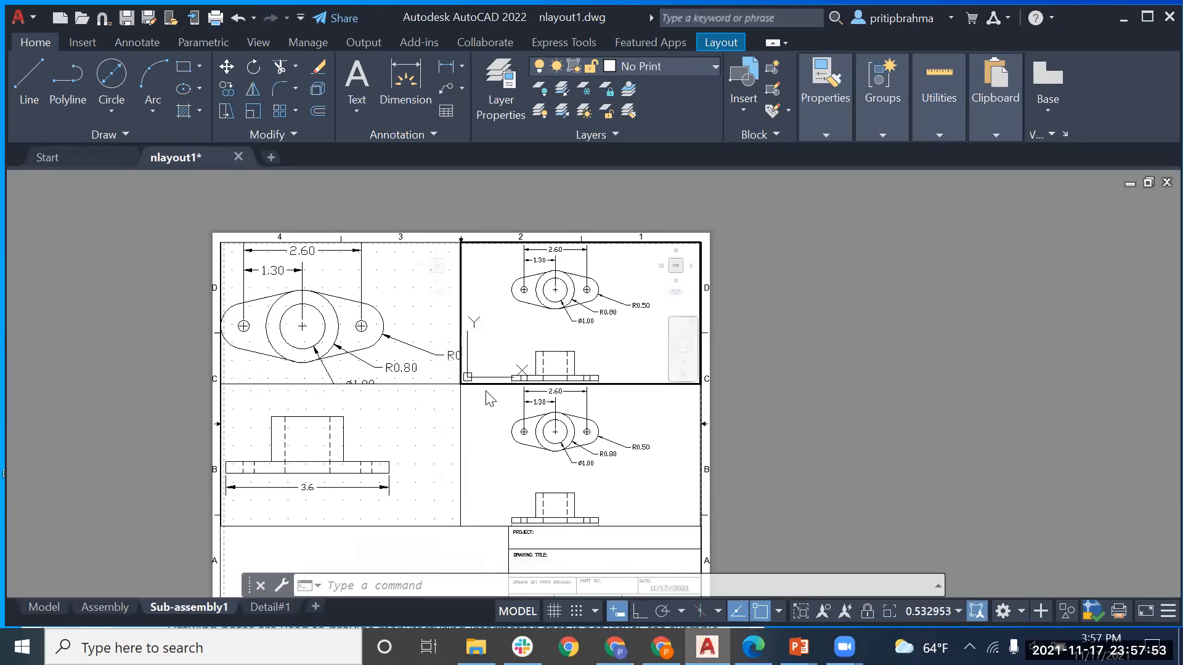
click(698, 440)
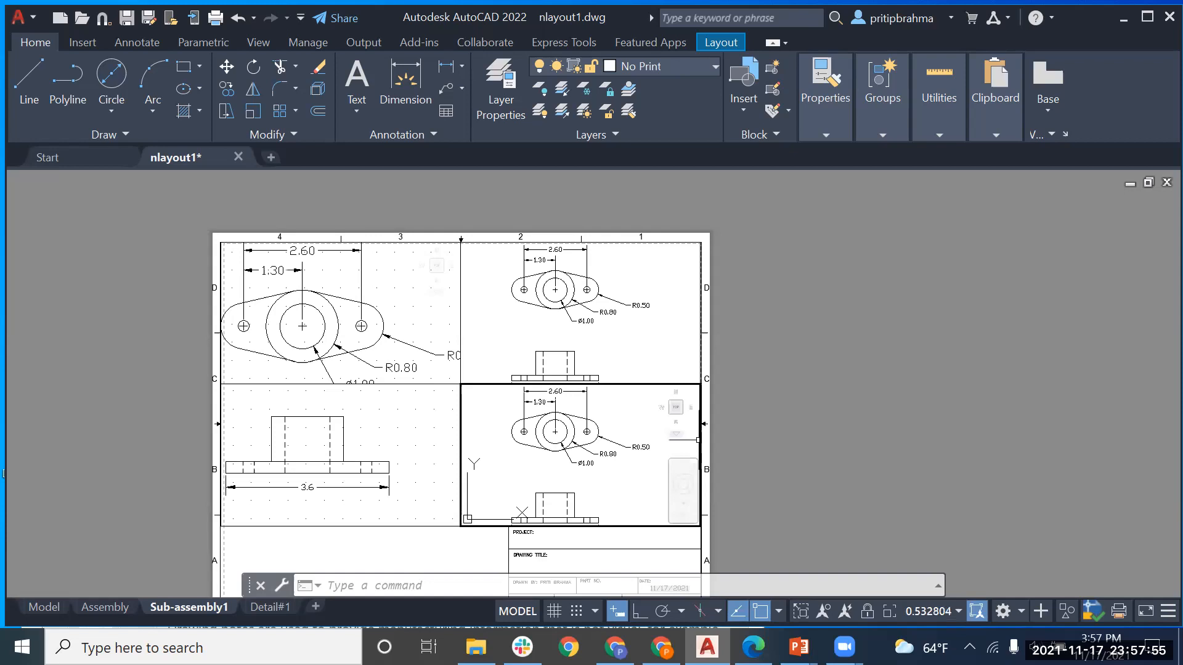
click(700, 442)
click(701, 444)
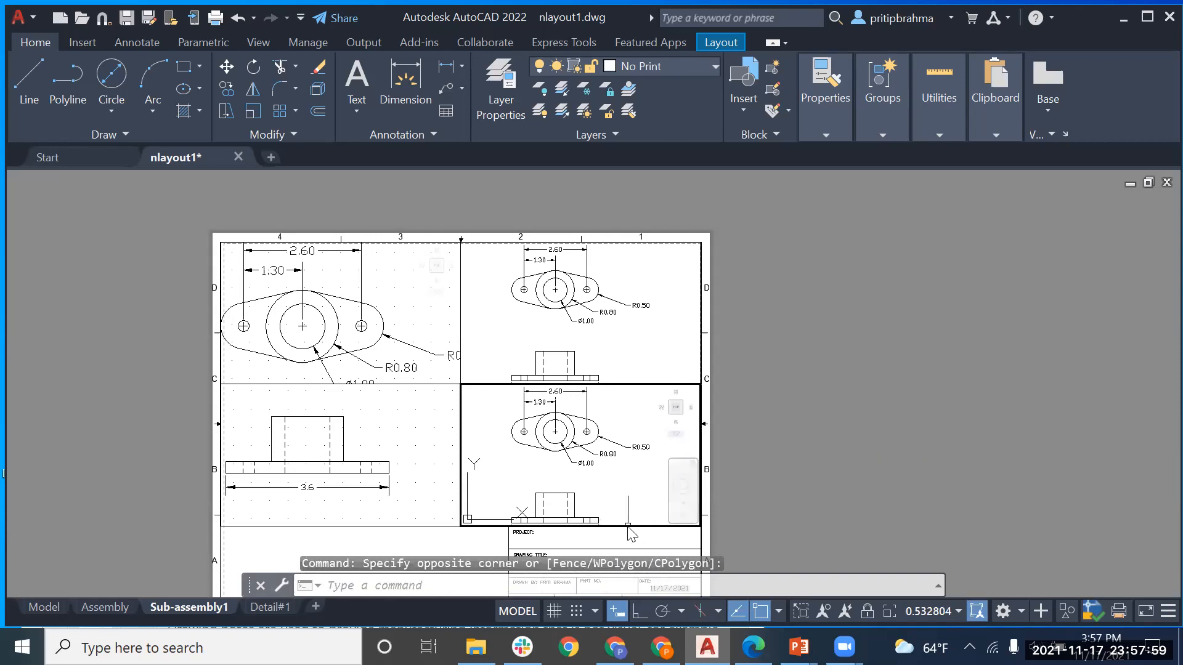
click(630, 531)
click(629, 528)
Step: Delete the lower-right, upper-right and upper-left viewports from Sub-assembly1
click(628, 527)
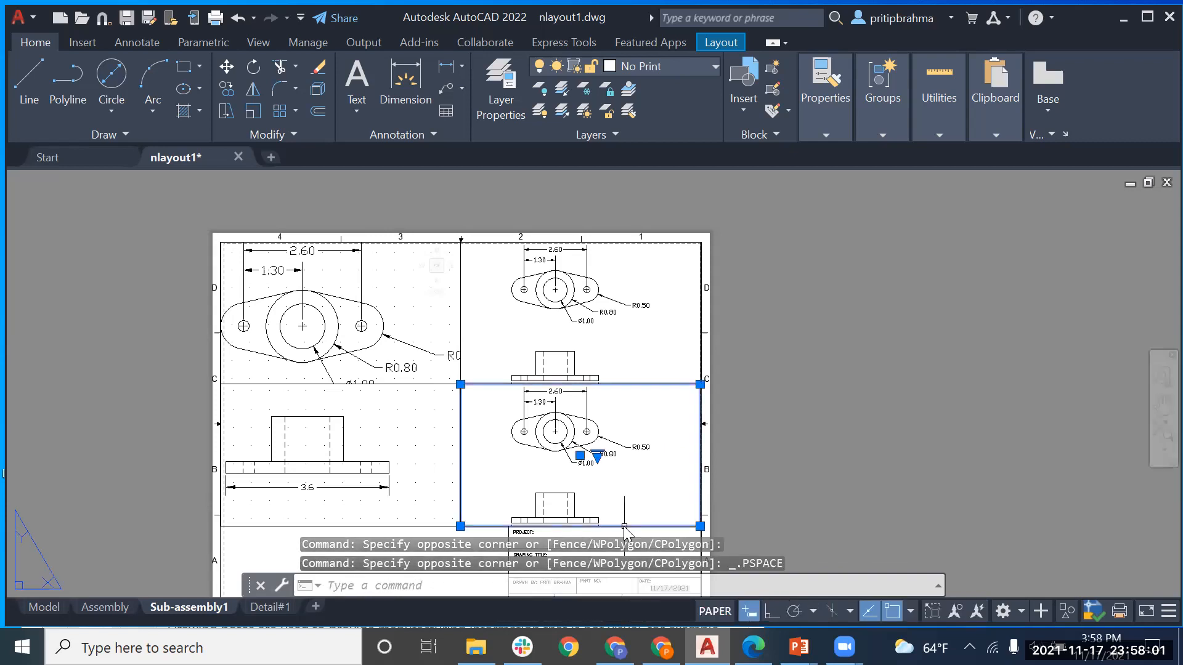
key(Delete)
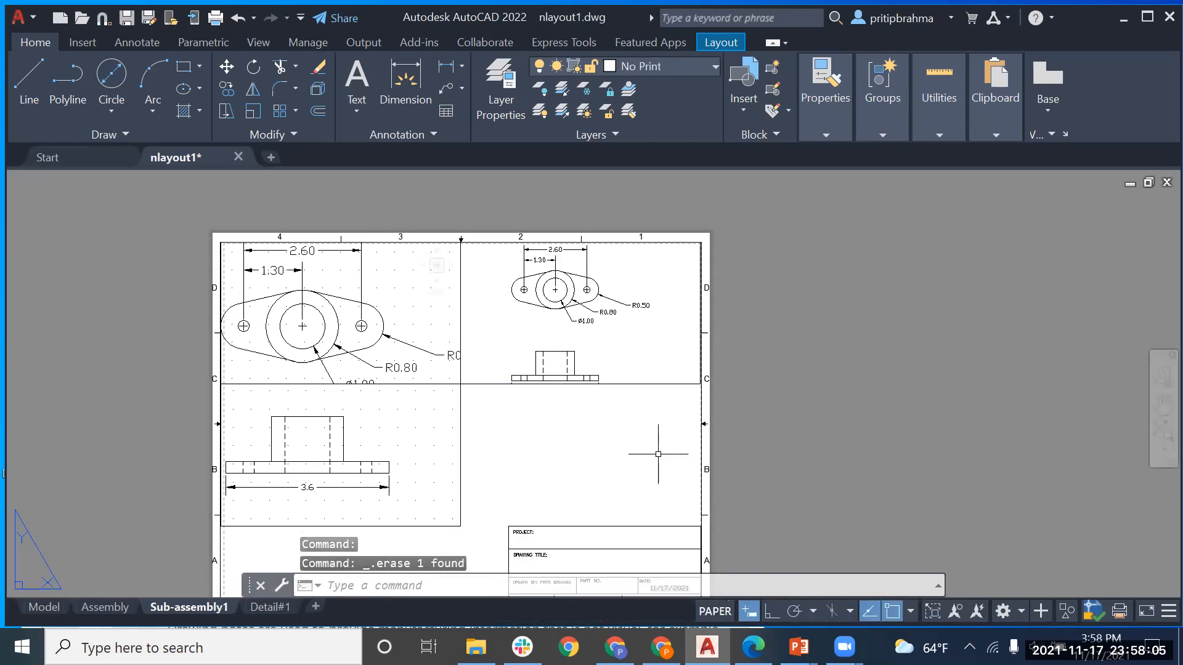
click(610, 383)
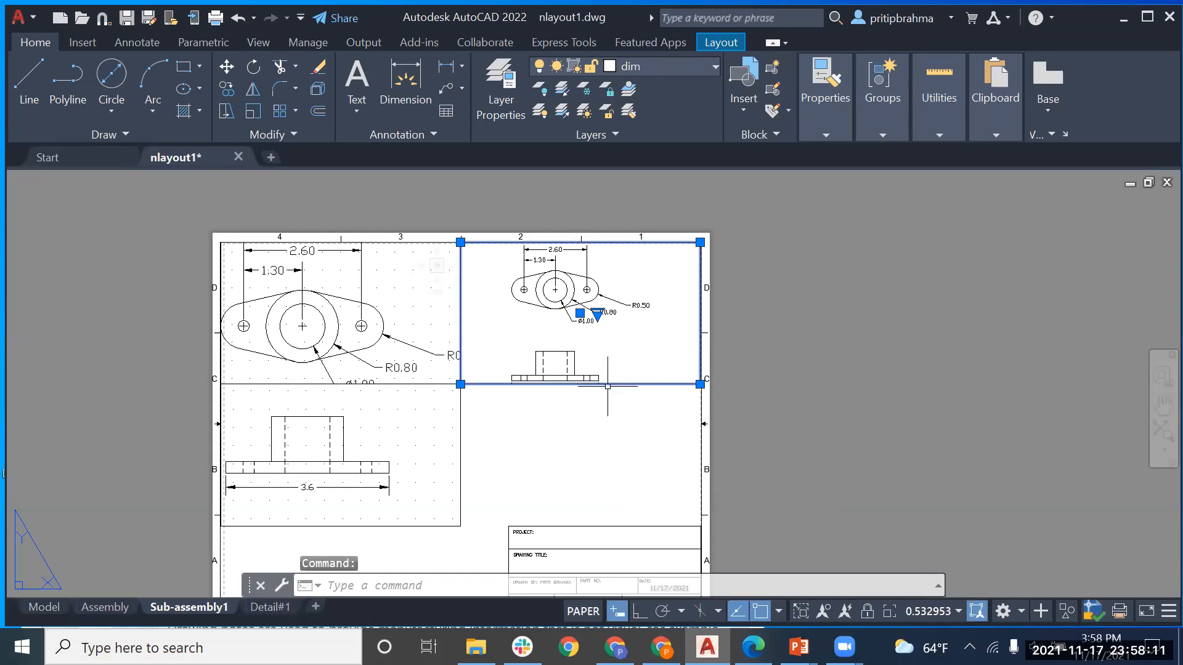
key(Delete)
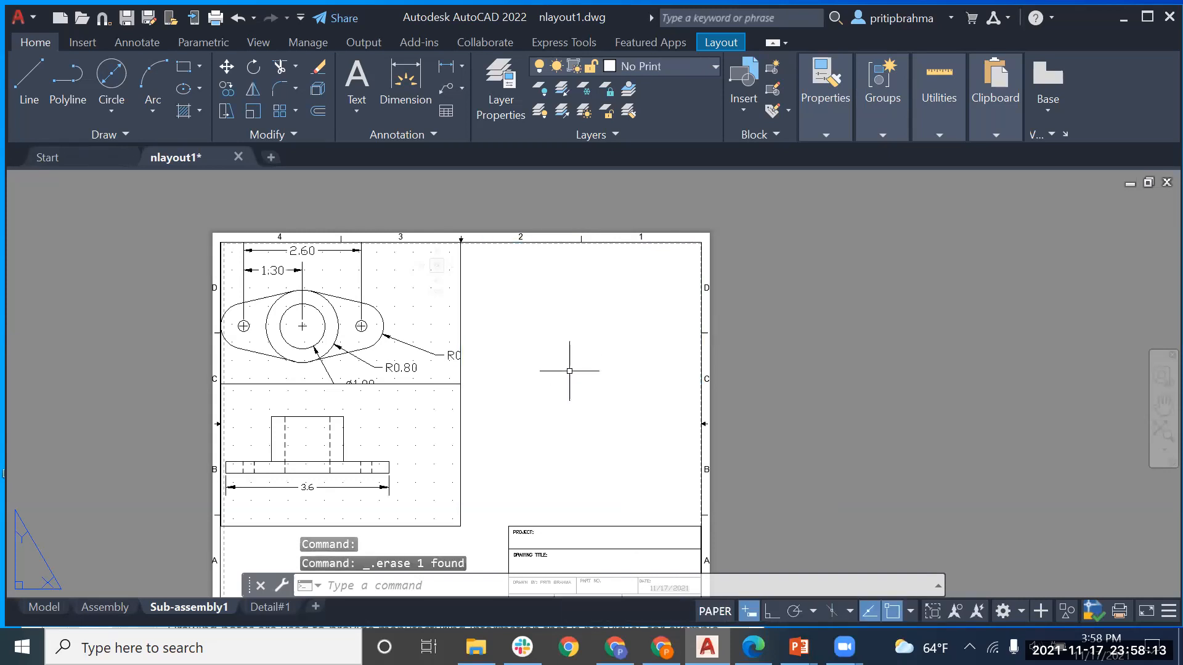
click(459, 305)
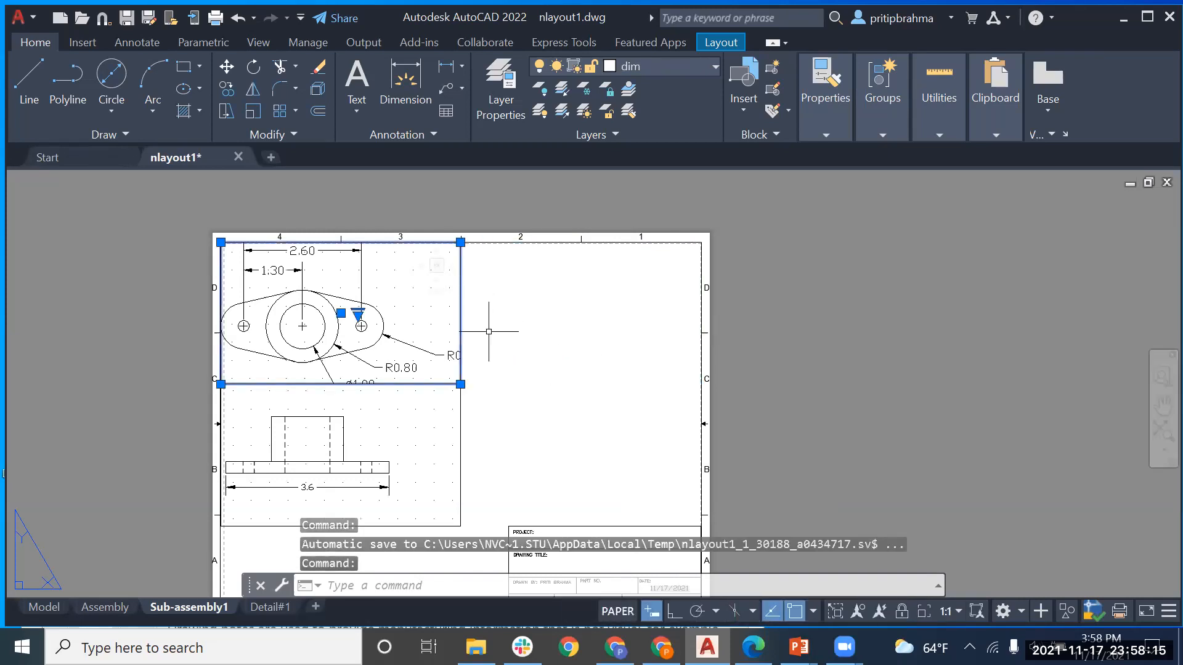
key(Delete)
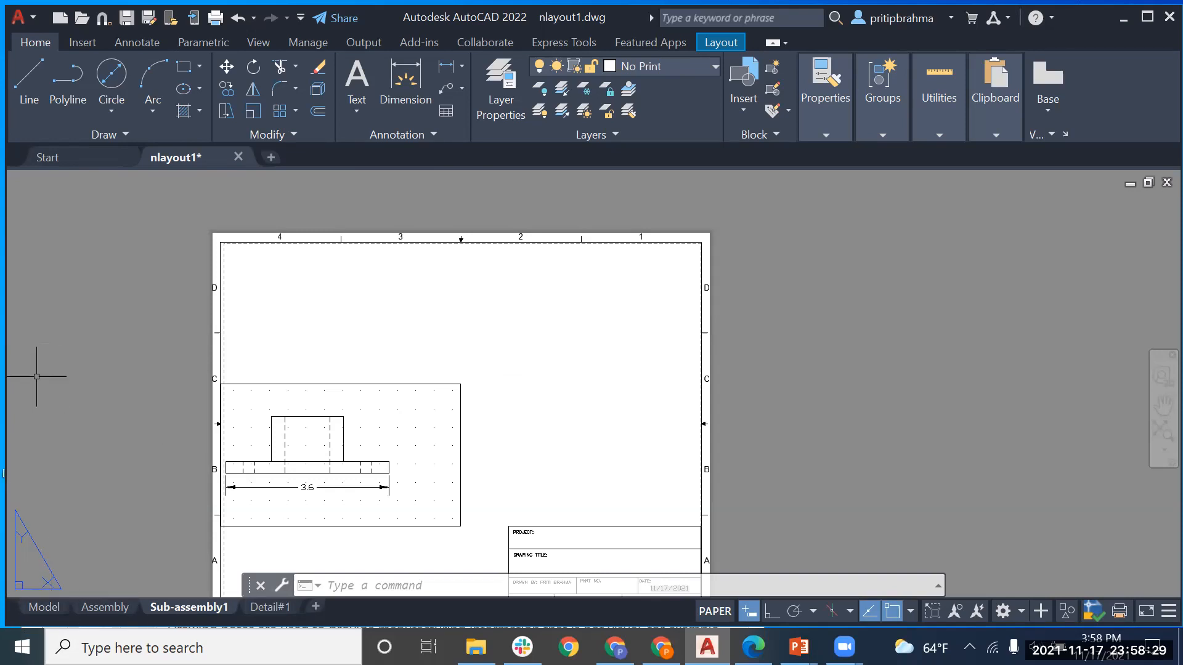
Step: Move the front-view viewport to the sheet's top-left, then preview Four: Equal in VPORTS
click(339, 385)
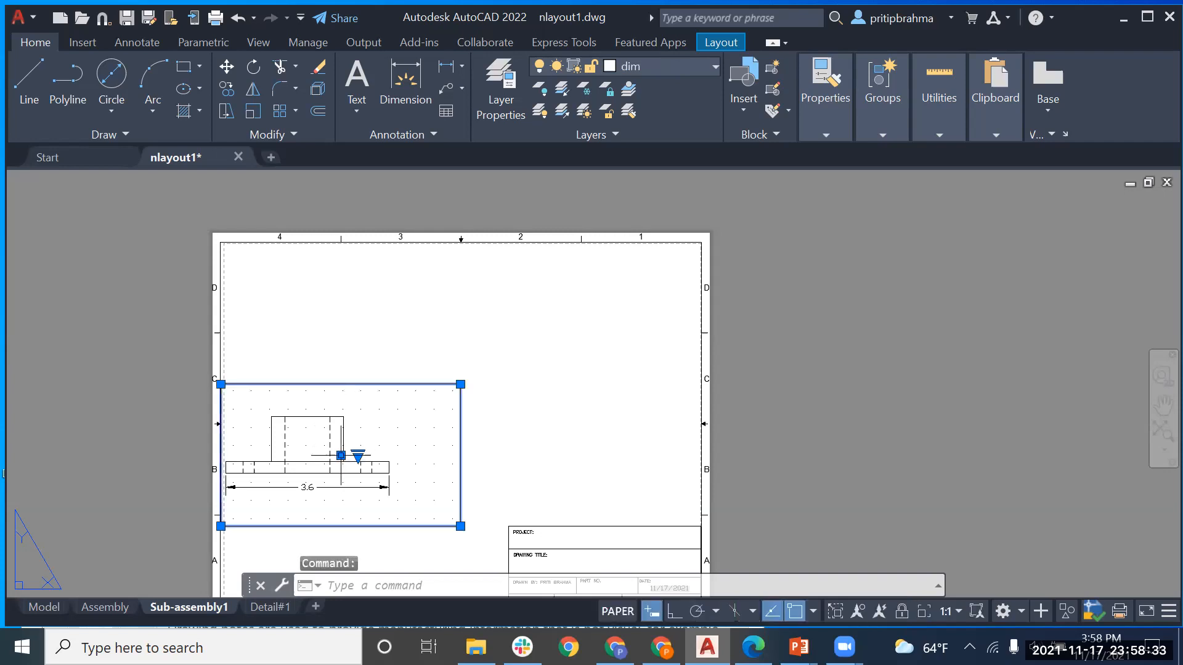
click(341, 455)
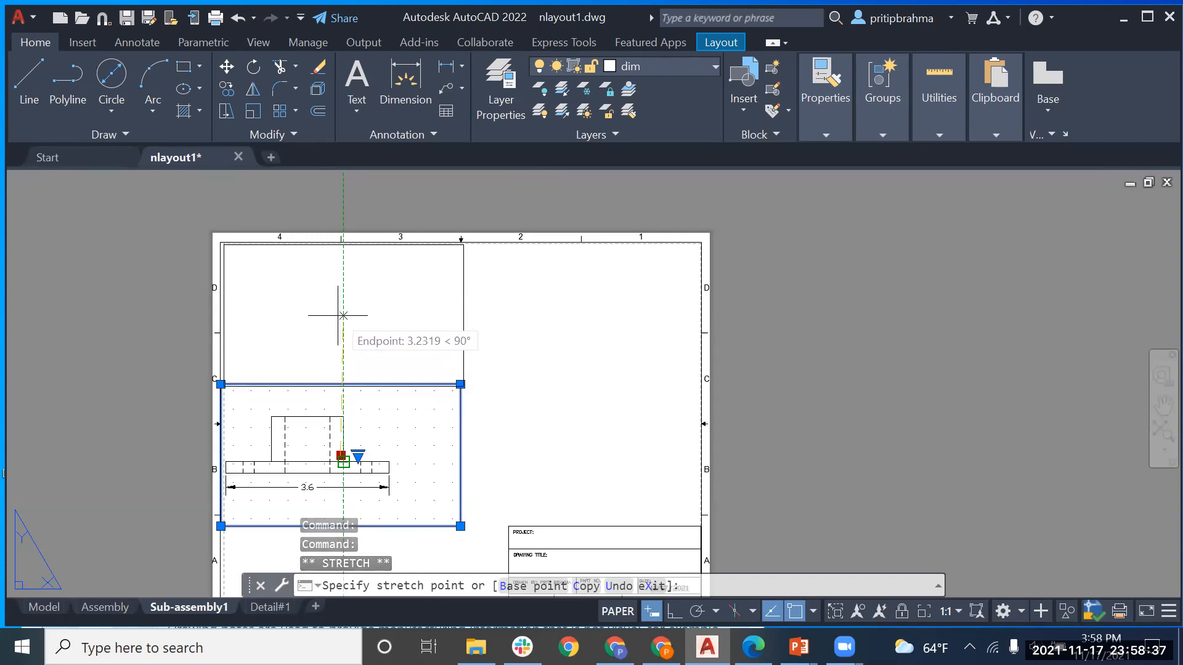
click(343, 315)
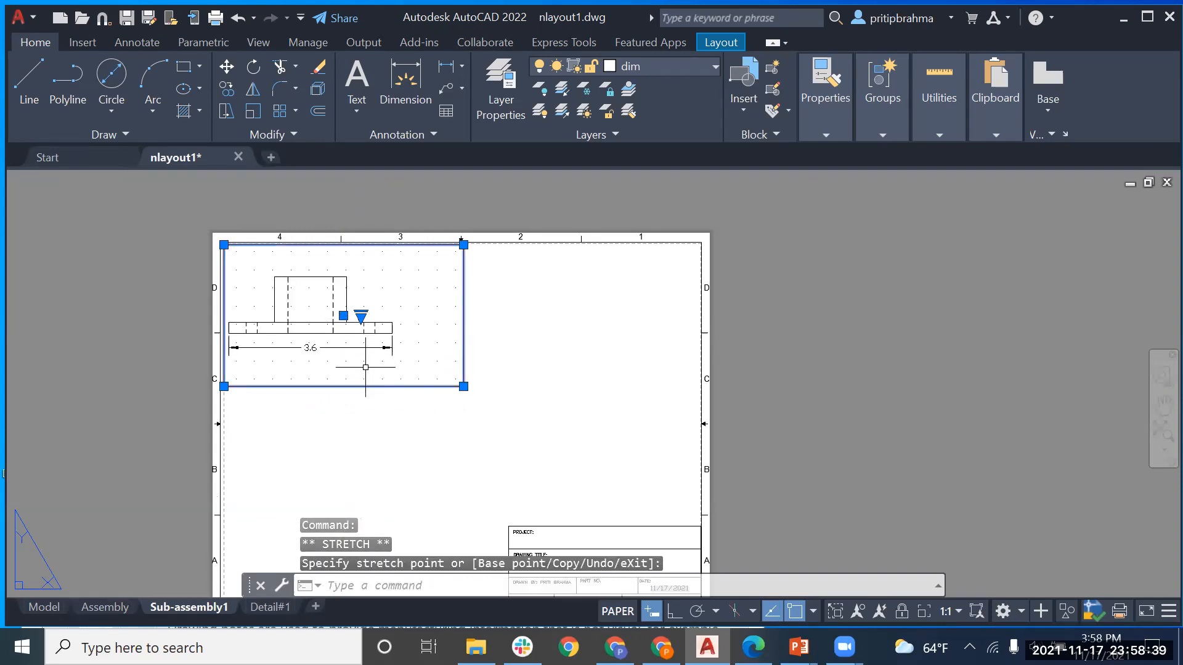
text(vport)
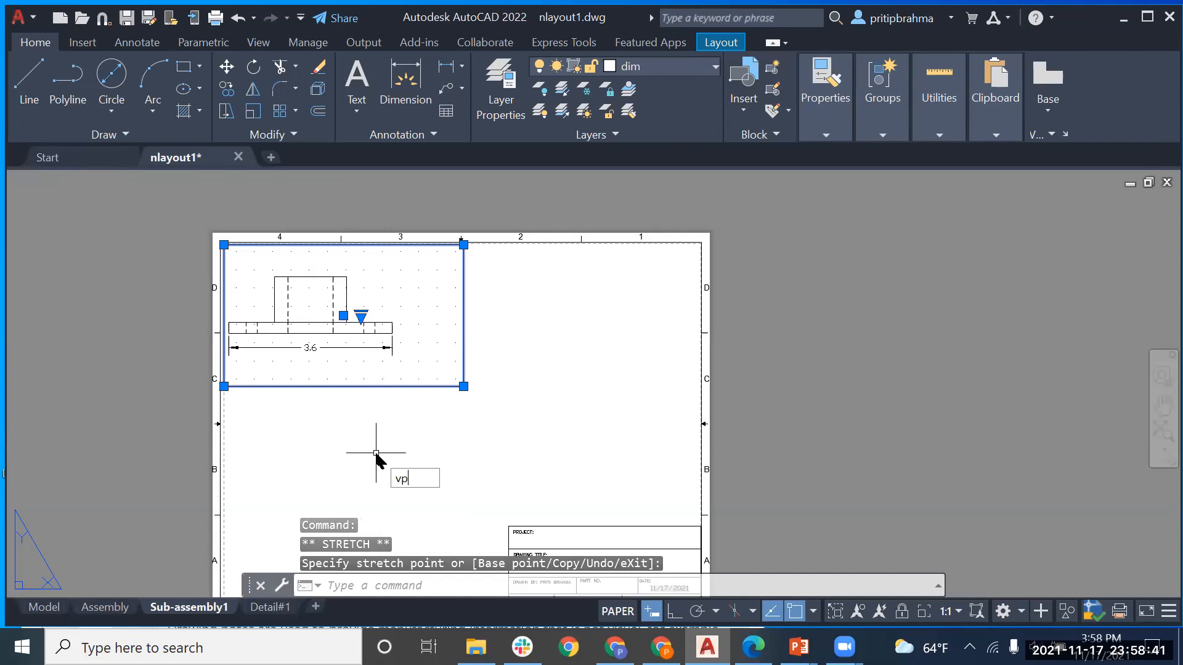
key(Return)
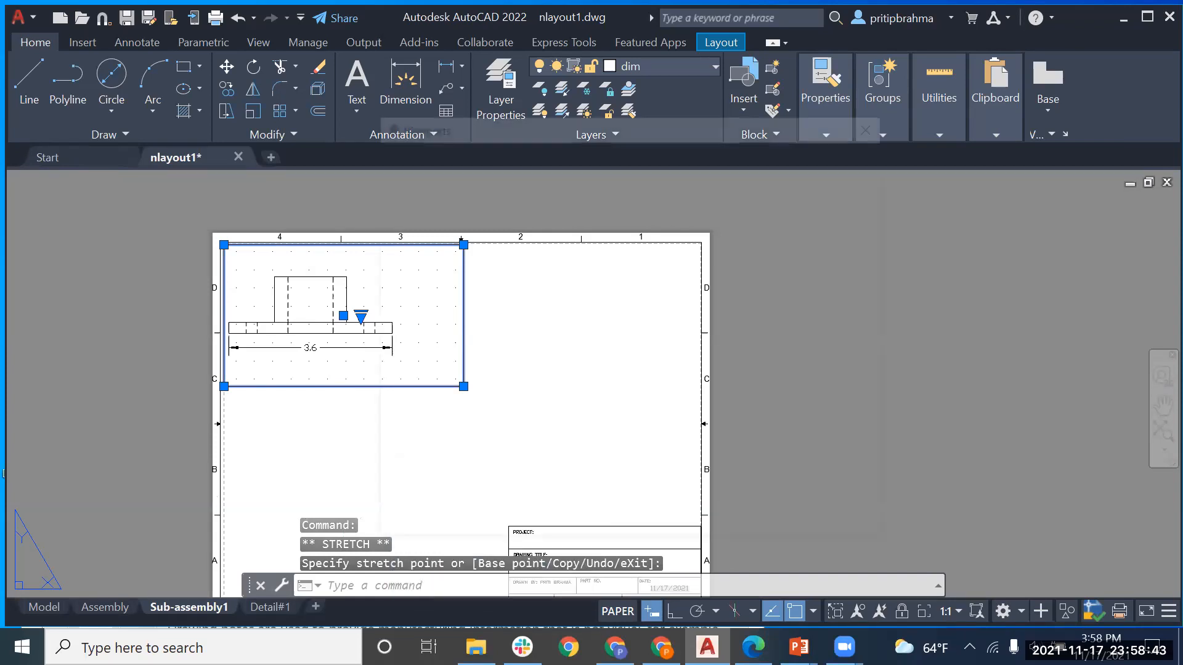
click(424, 362)
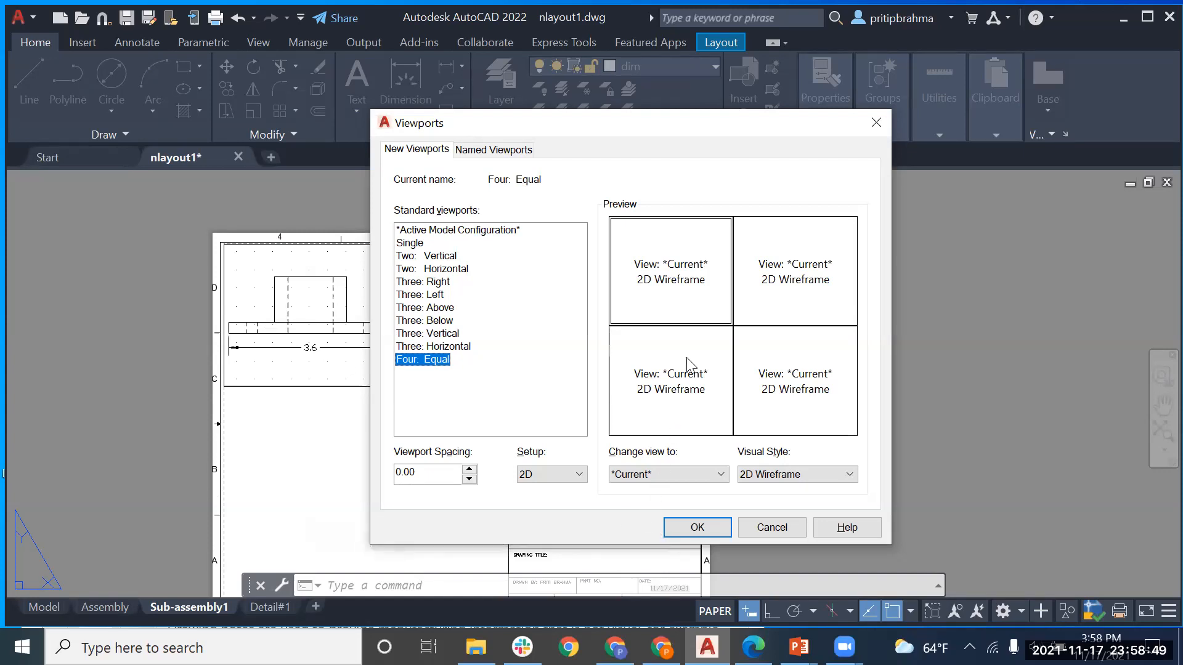
click(711, 478)
click(710, 475)
click(747, 474)
click(747, 473)
click(698, 527)
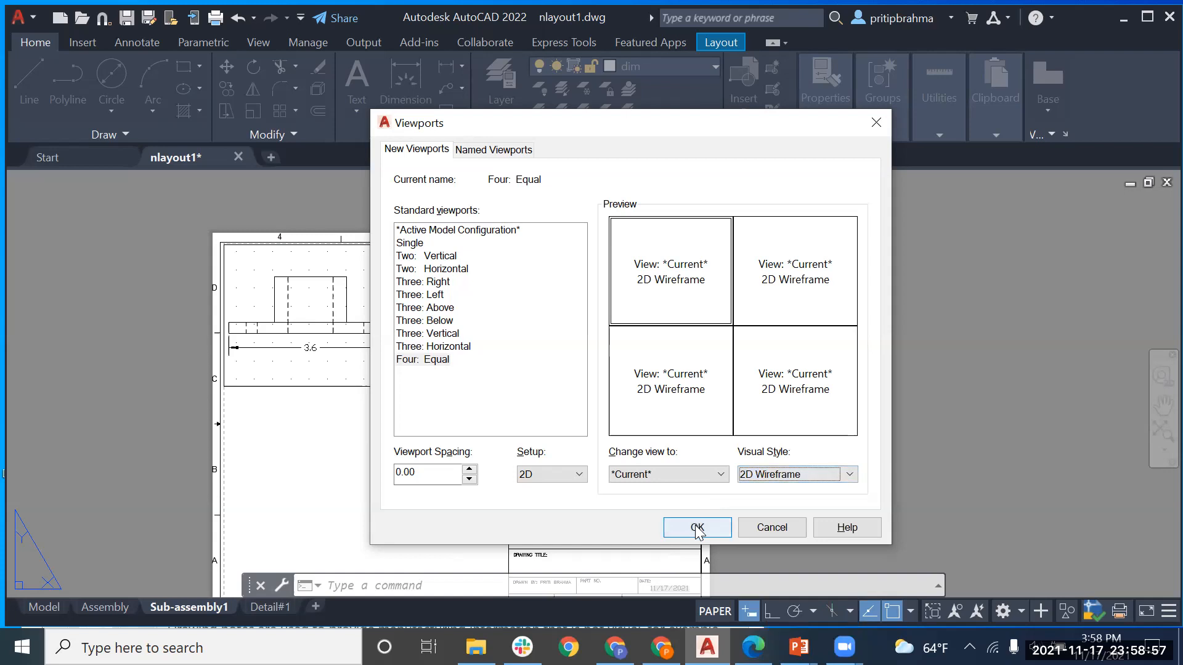
click(467, 370)
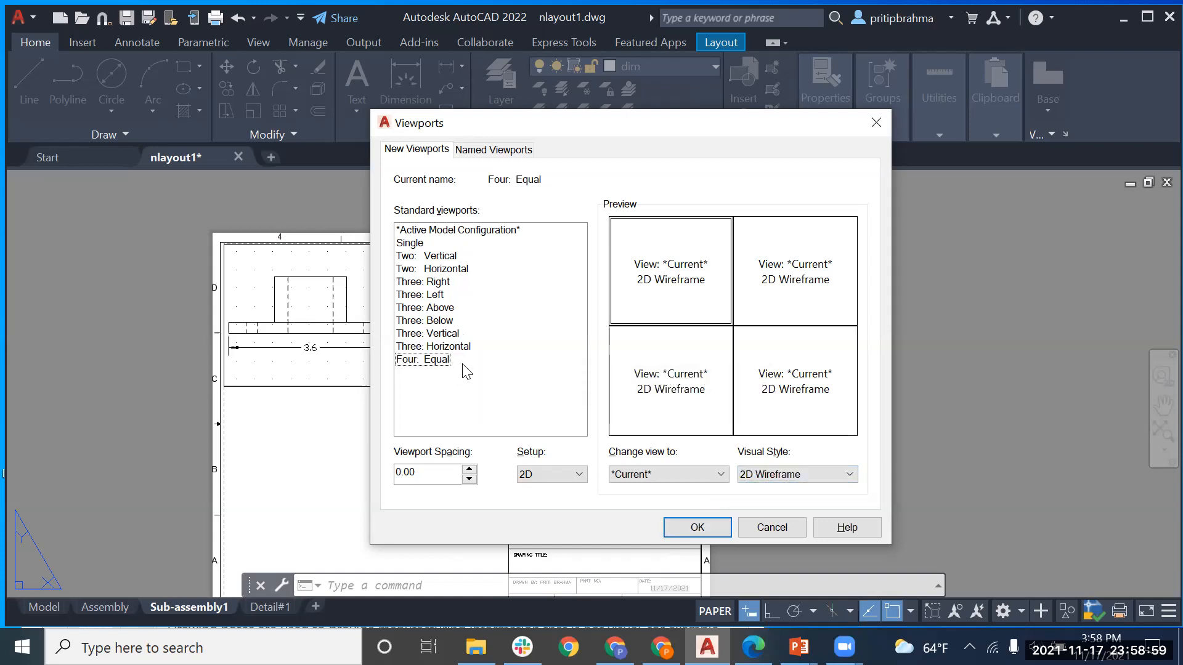
mouse_move(615, 119)
mouse_down()
mouse_move(616, 207)
mouse_move(633, 115)
mouse_up()
click(531, 461)
click(706, 513)
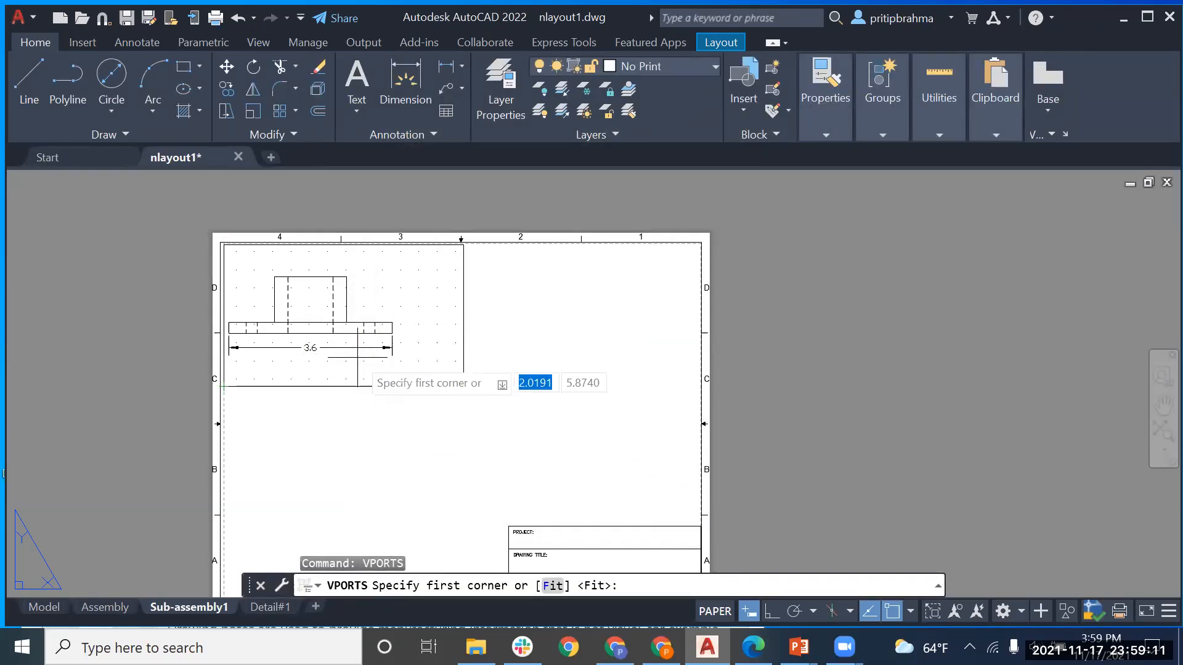
key(Escape)
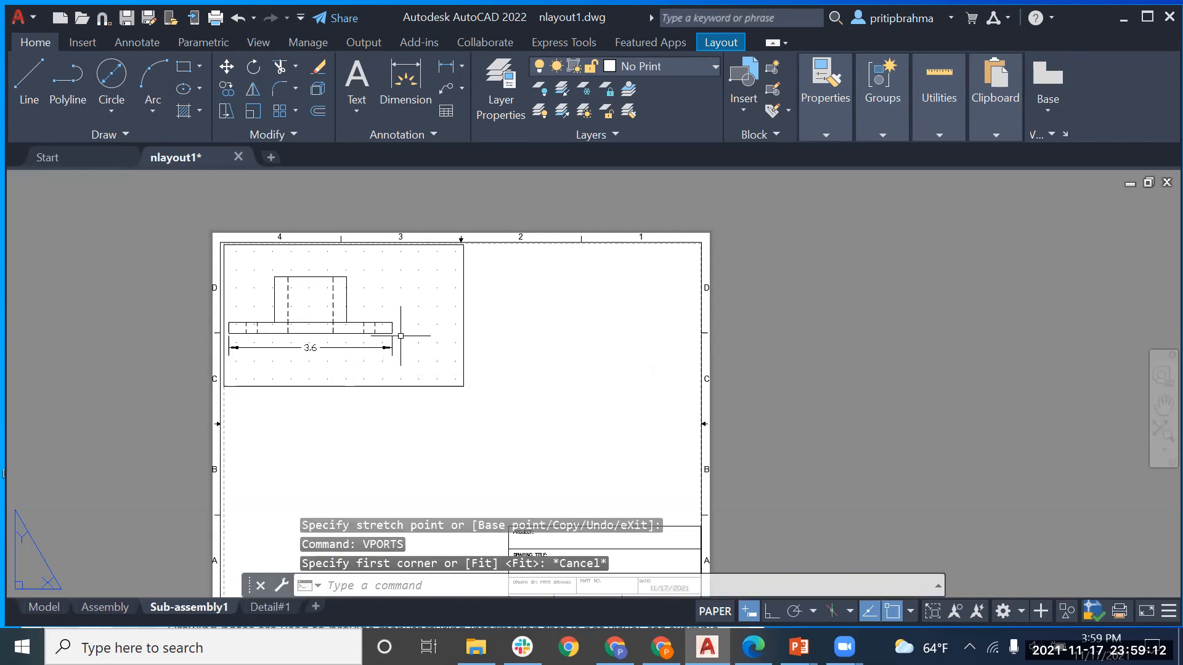
click(464, 334)
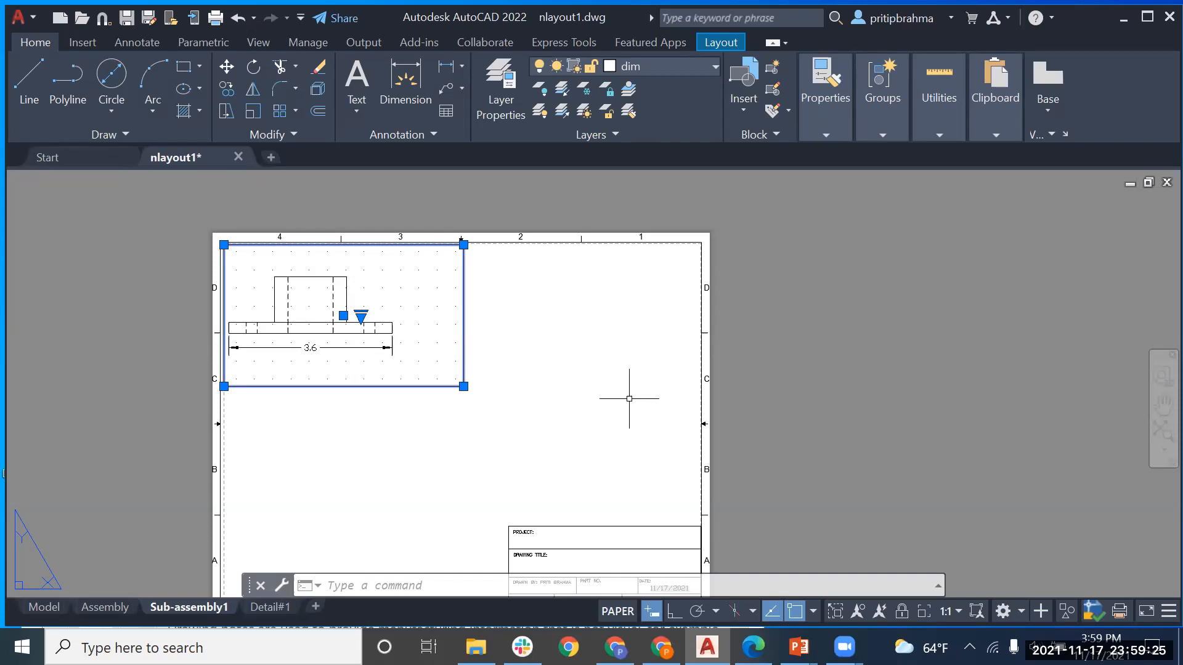
click(463, 312)
double_click(464, 311)
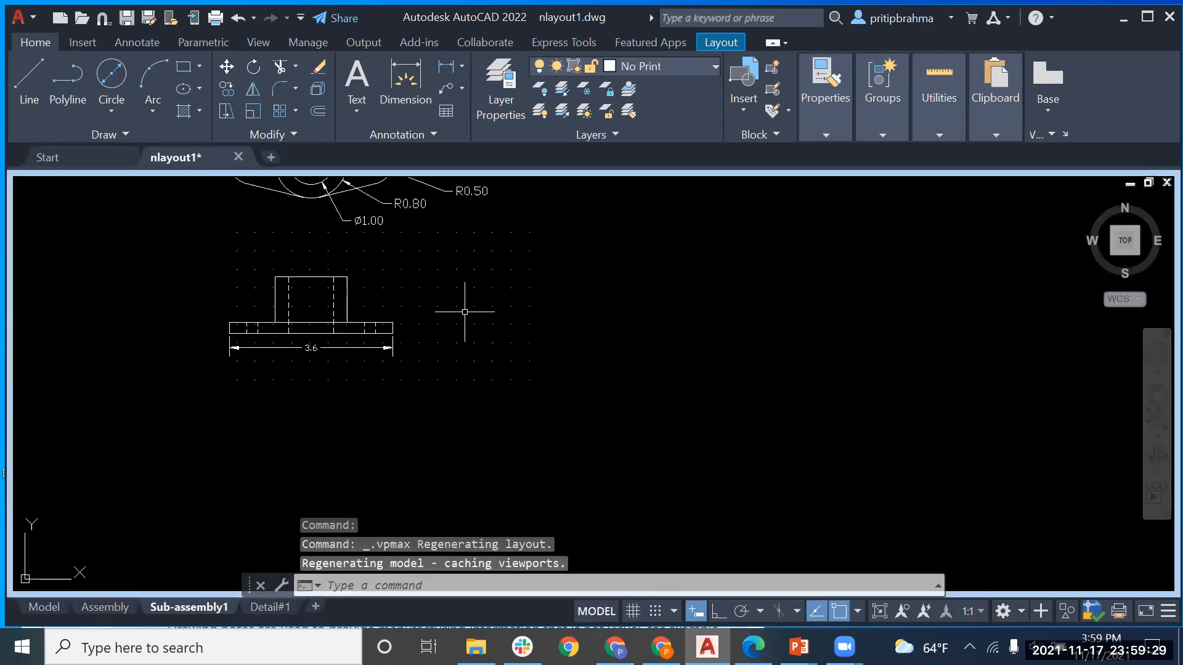
key(Escape)
key(Escape)
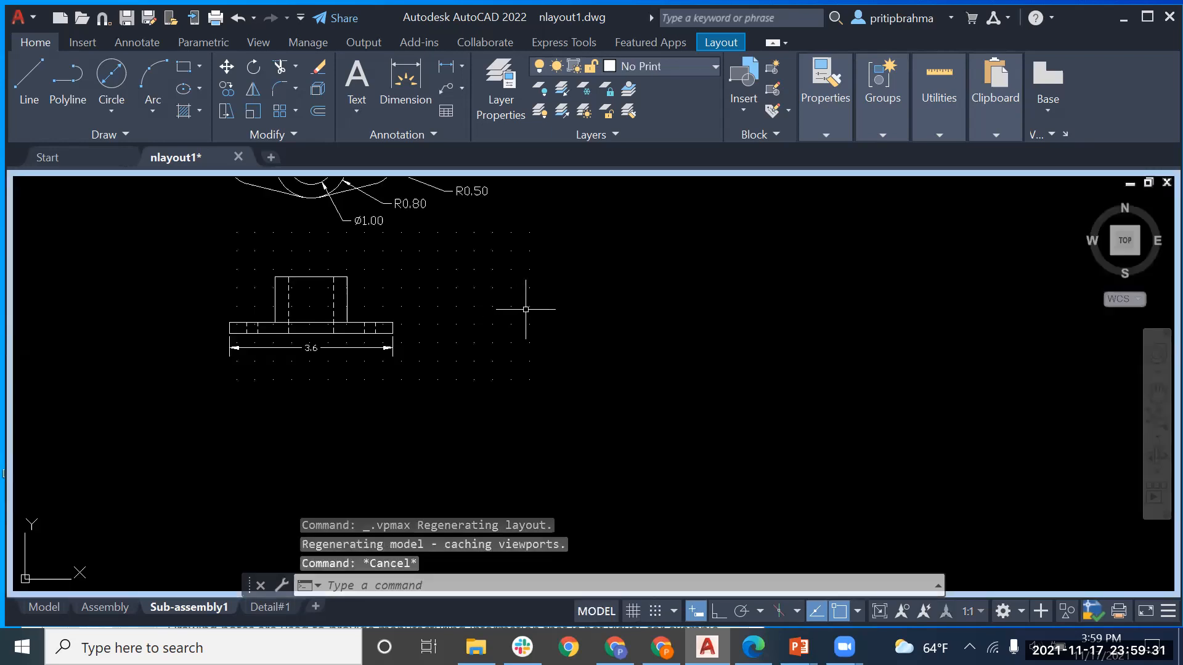
click(31, 609)
click(182, 612)
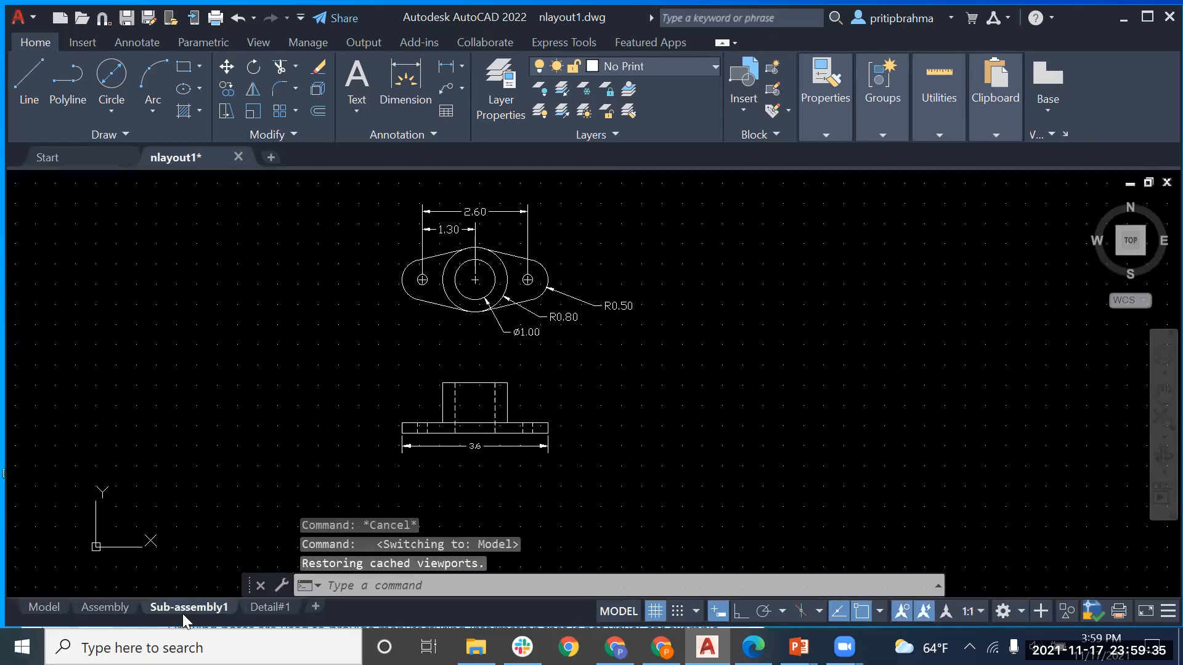
key(Escape)
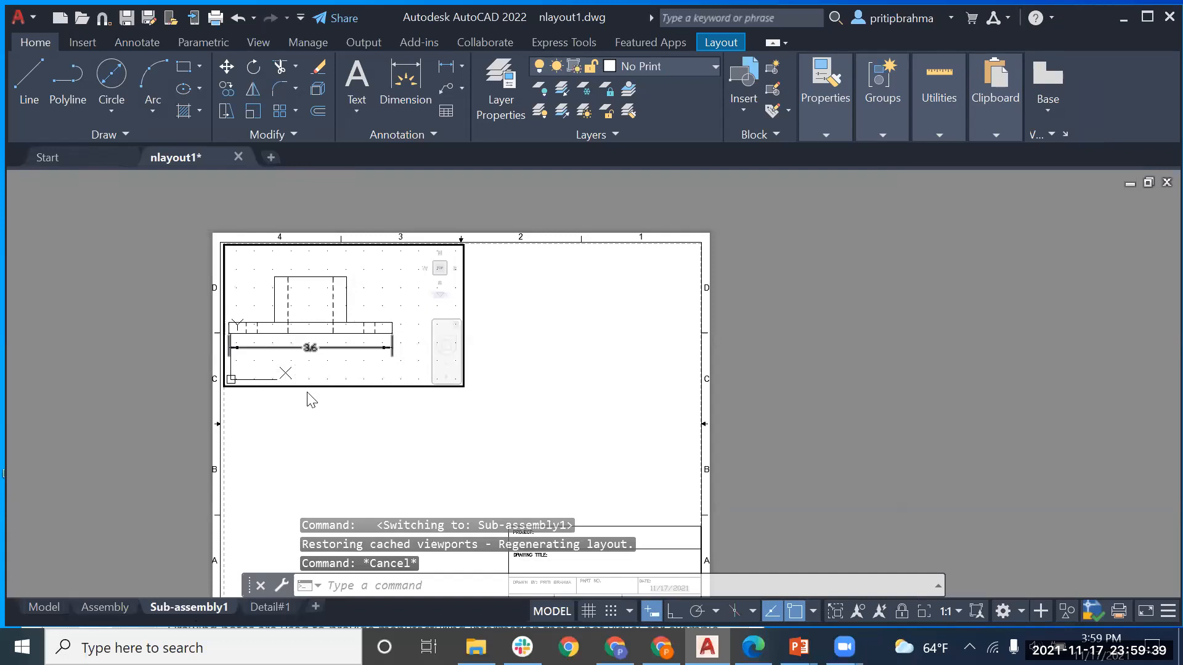
click(328, 390)
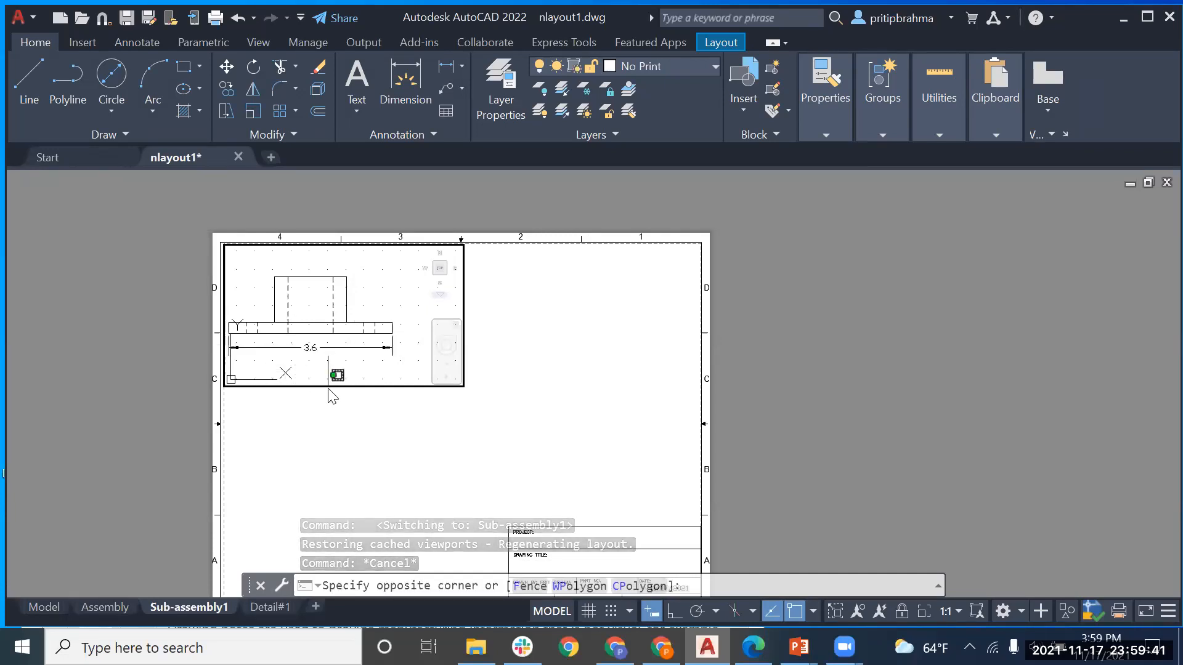
key(Escape)
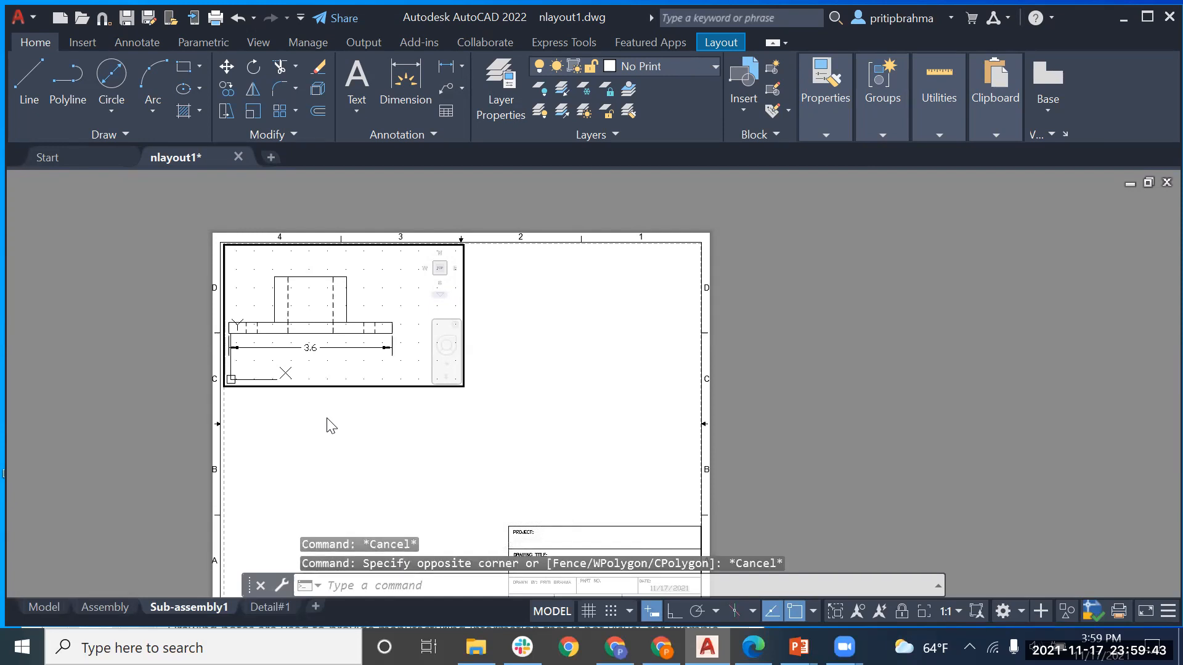
double_click(327, 420)
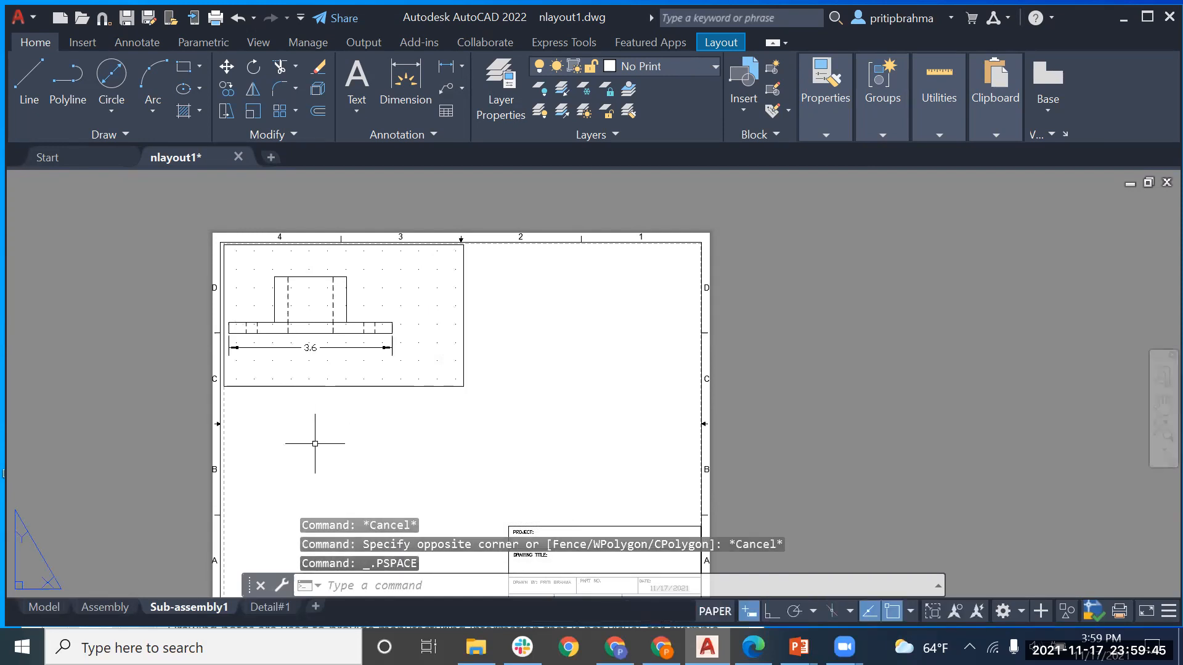
click(315, 443)
key(Escape)
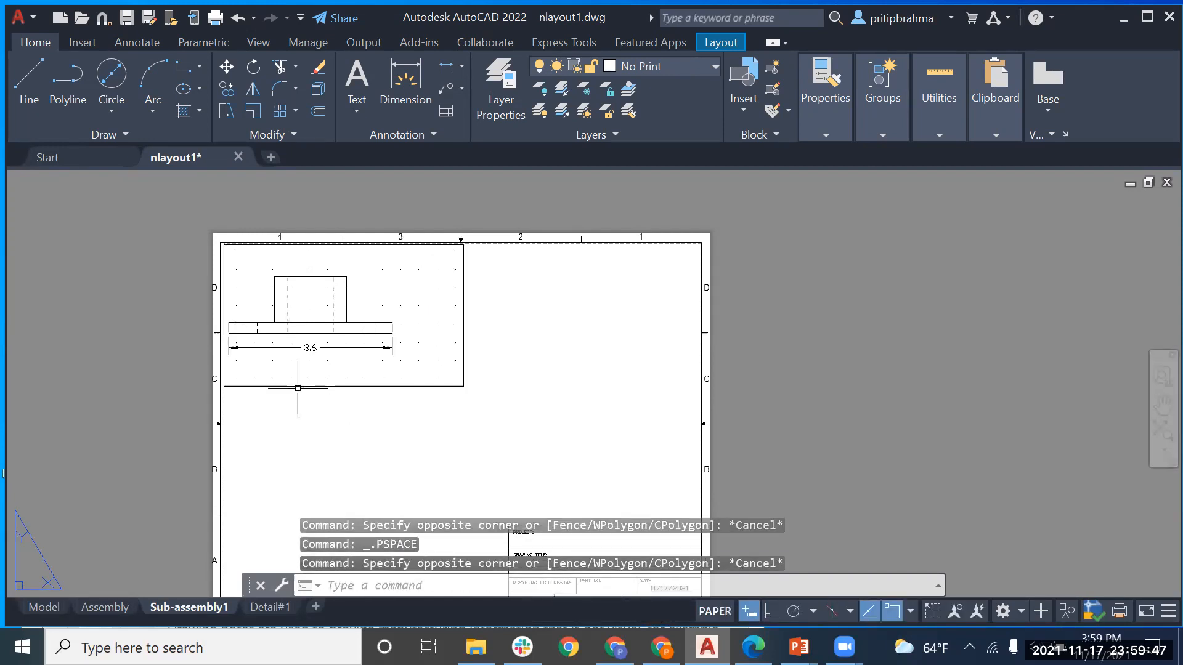
click(298, 386)
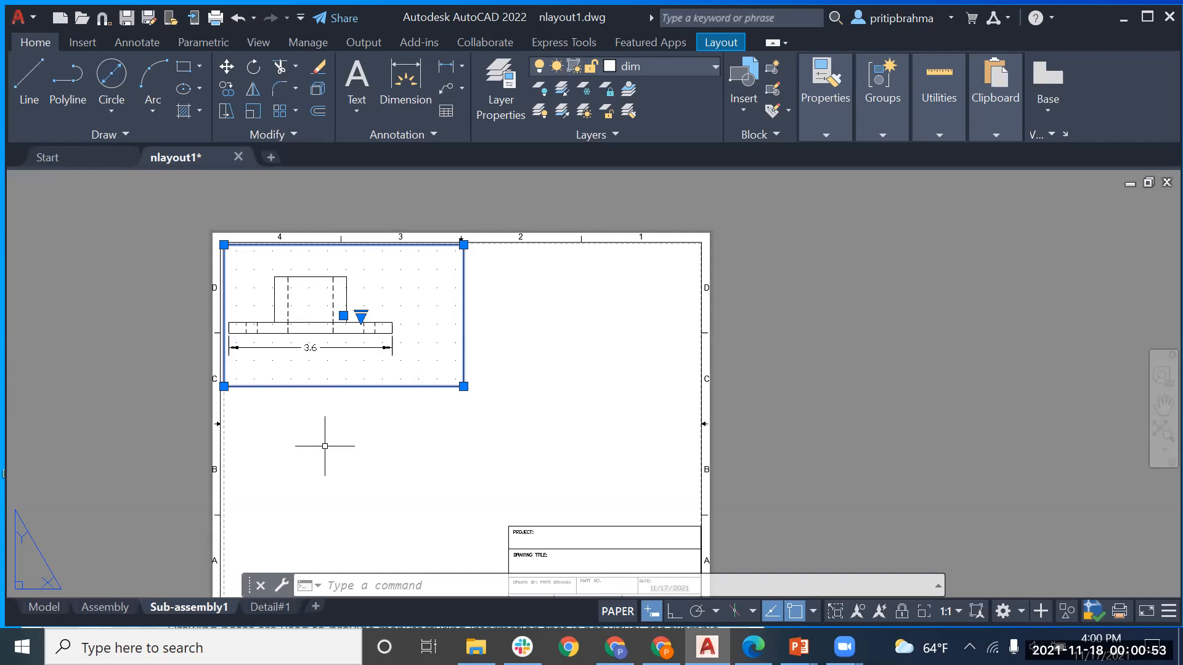
Step: Pan the Sub-assembly1 sheet to show the full page and clear the stray selection
middle_drag(306, 454, 336, 411)
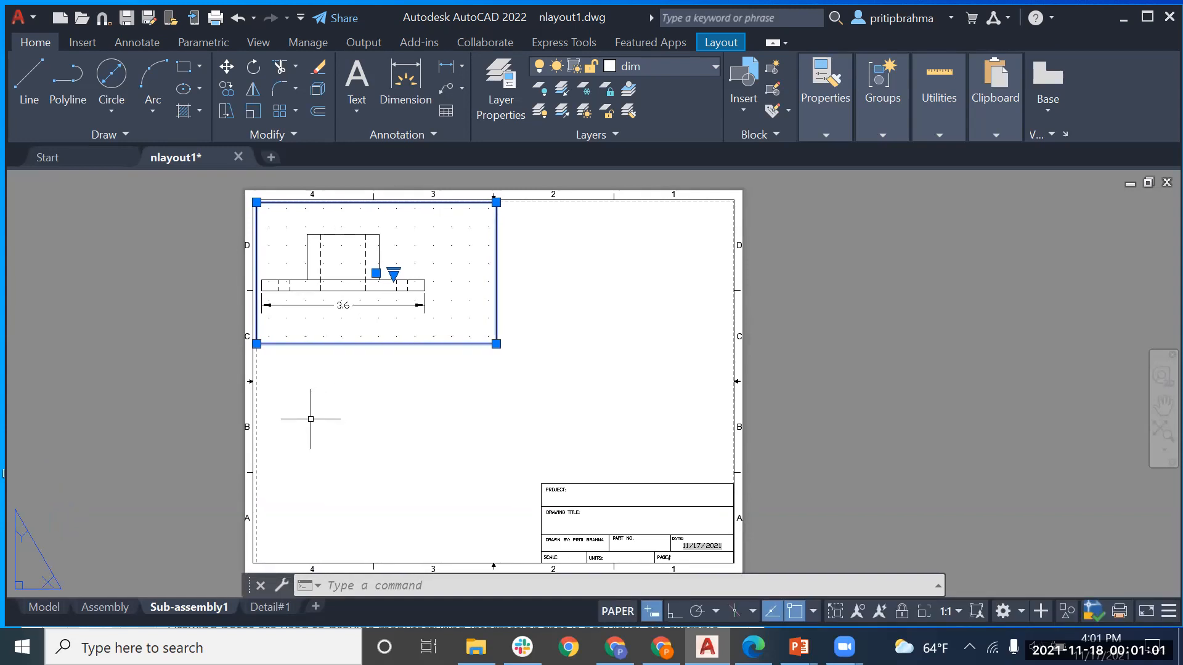
click(539, 306)
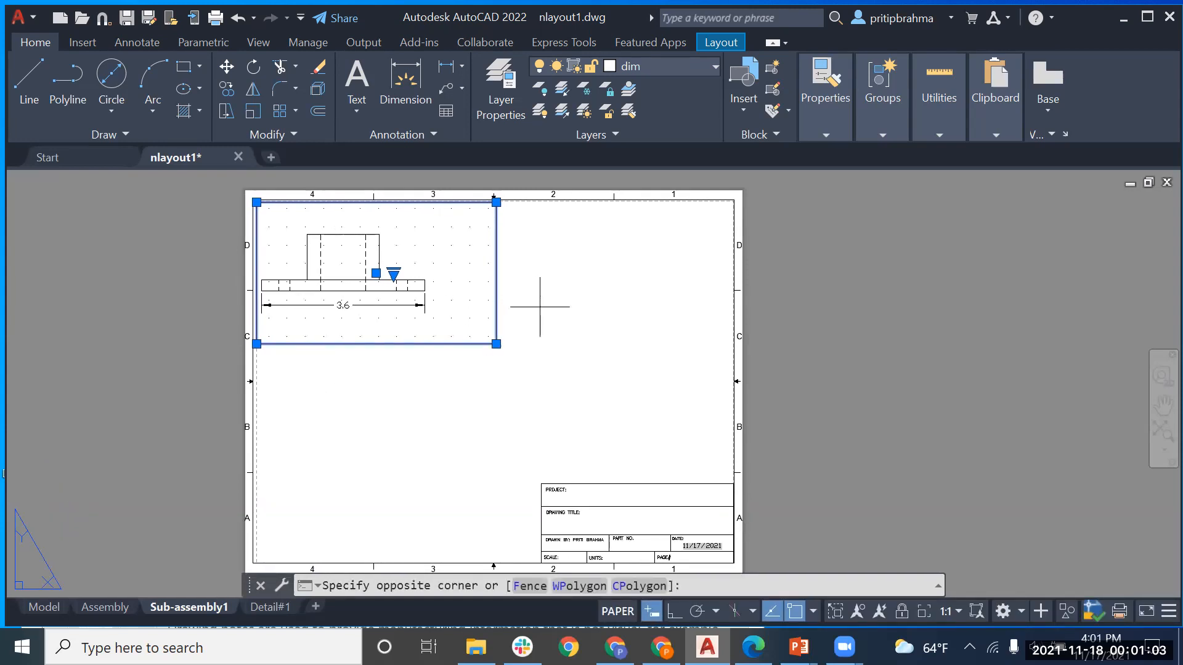
click(541, 310)
click(541, 315)
click(541, 317)
click(542, 317)
click(540, 319)
click(541, 322)
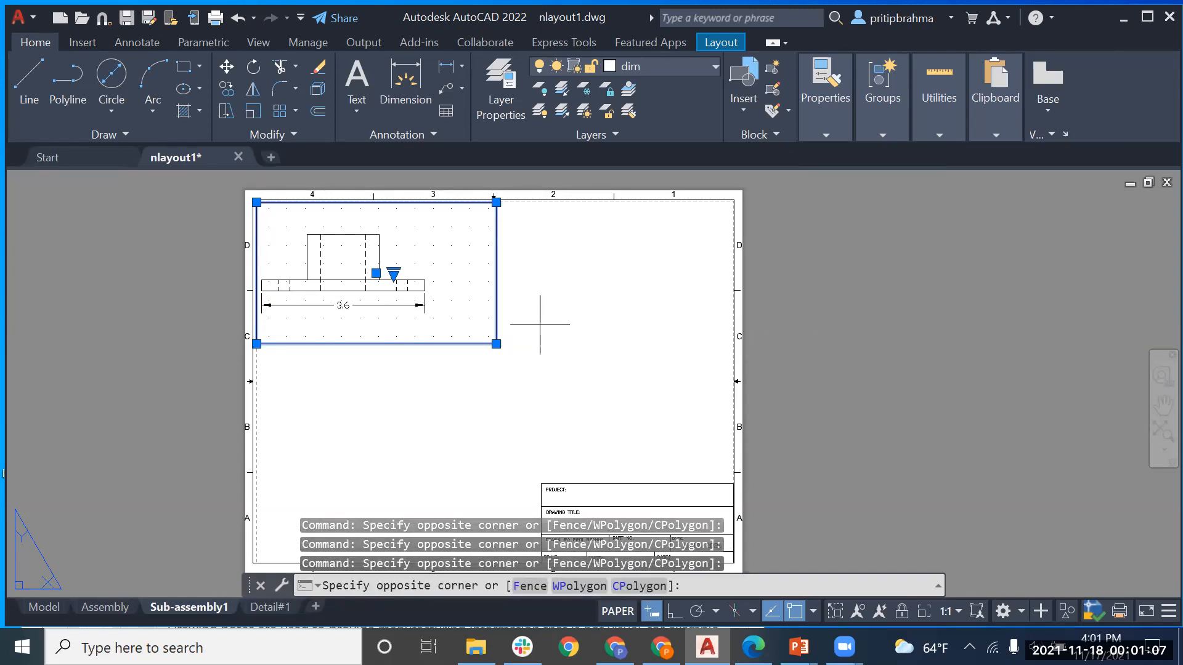
click(484, 315)
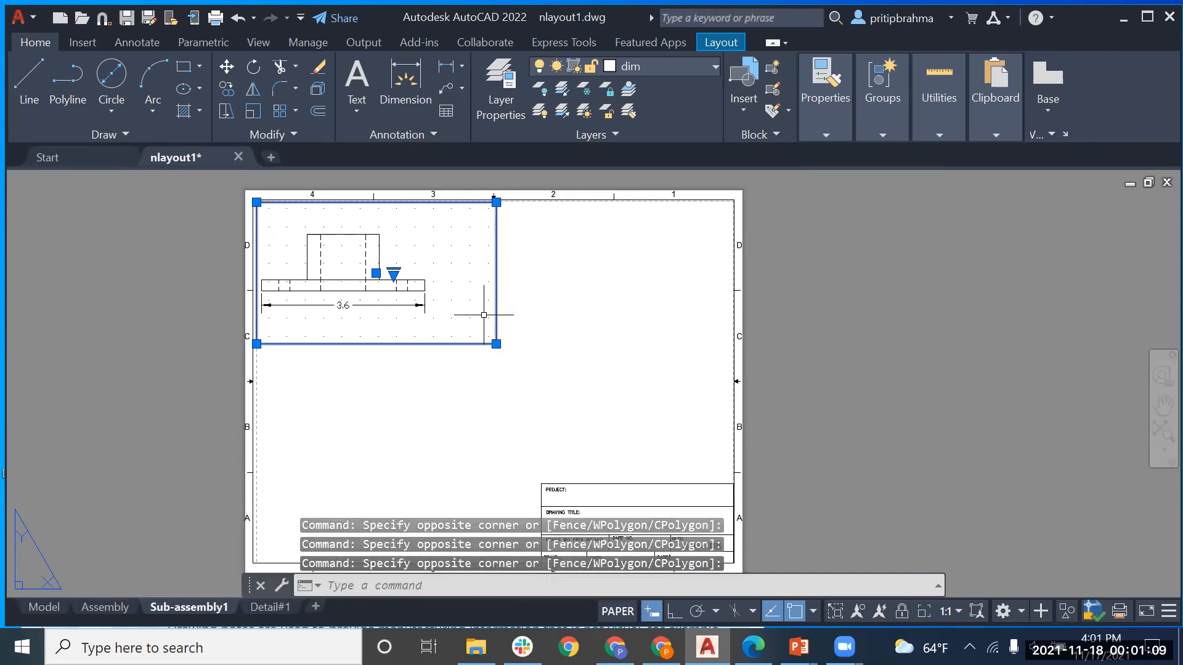
Step: Make the top-left front-view viewport active for working in its model space
double_click(471, 308)
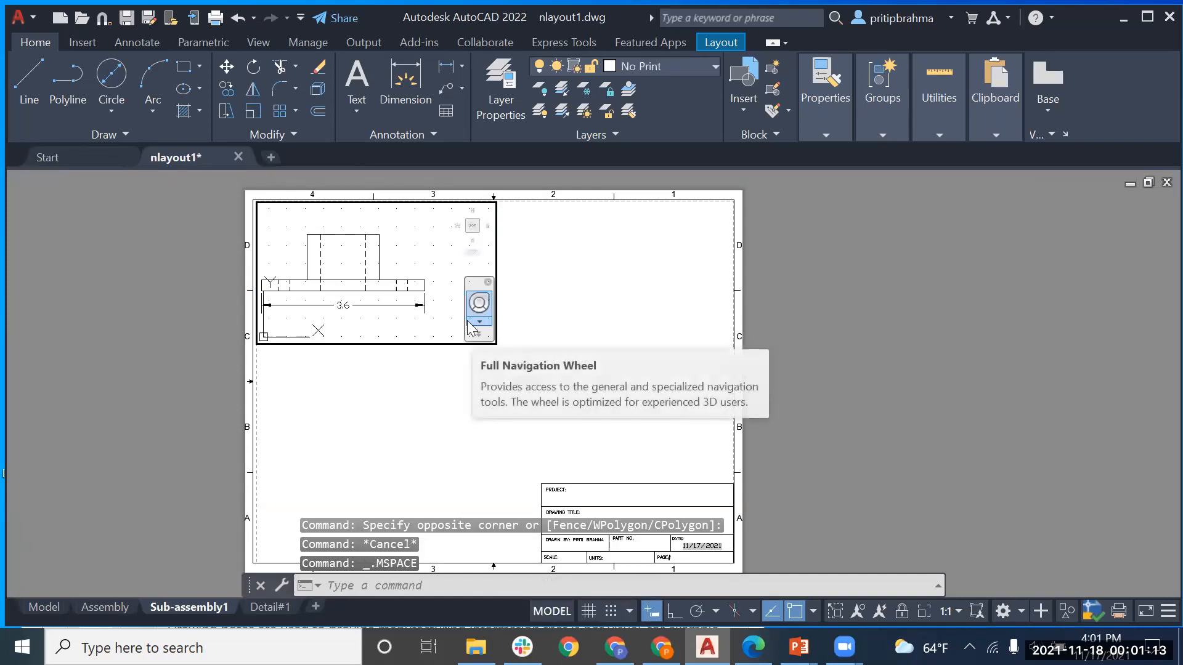
click(479, 335)
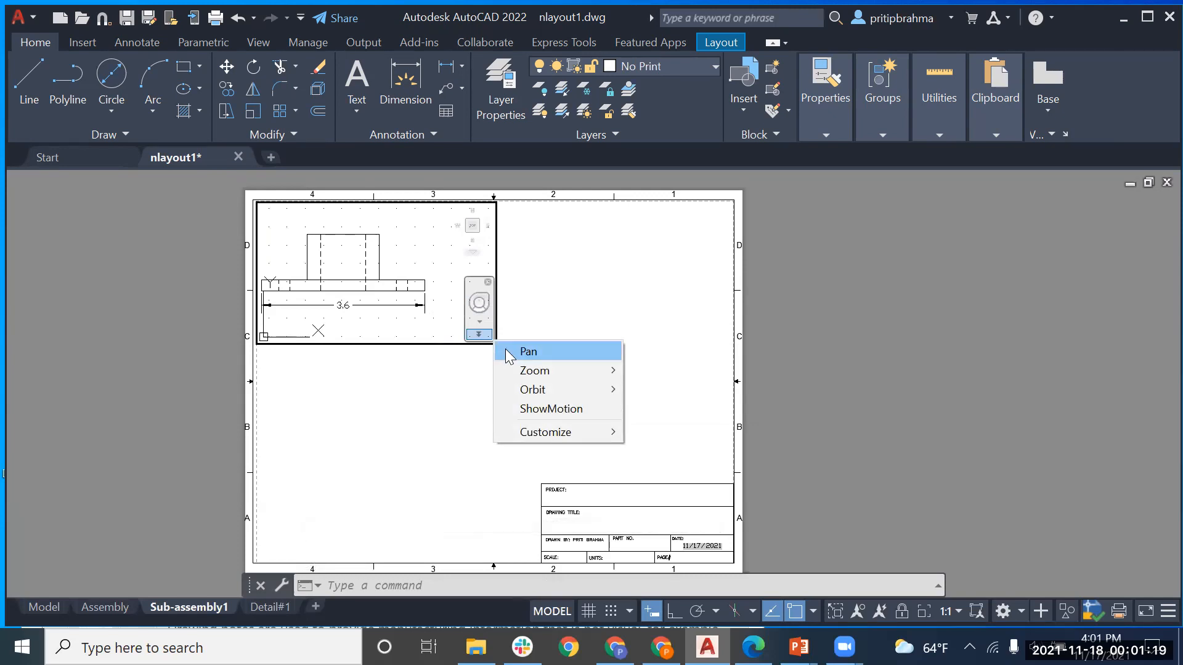
click(387, 321)
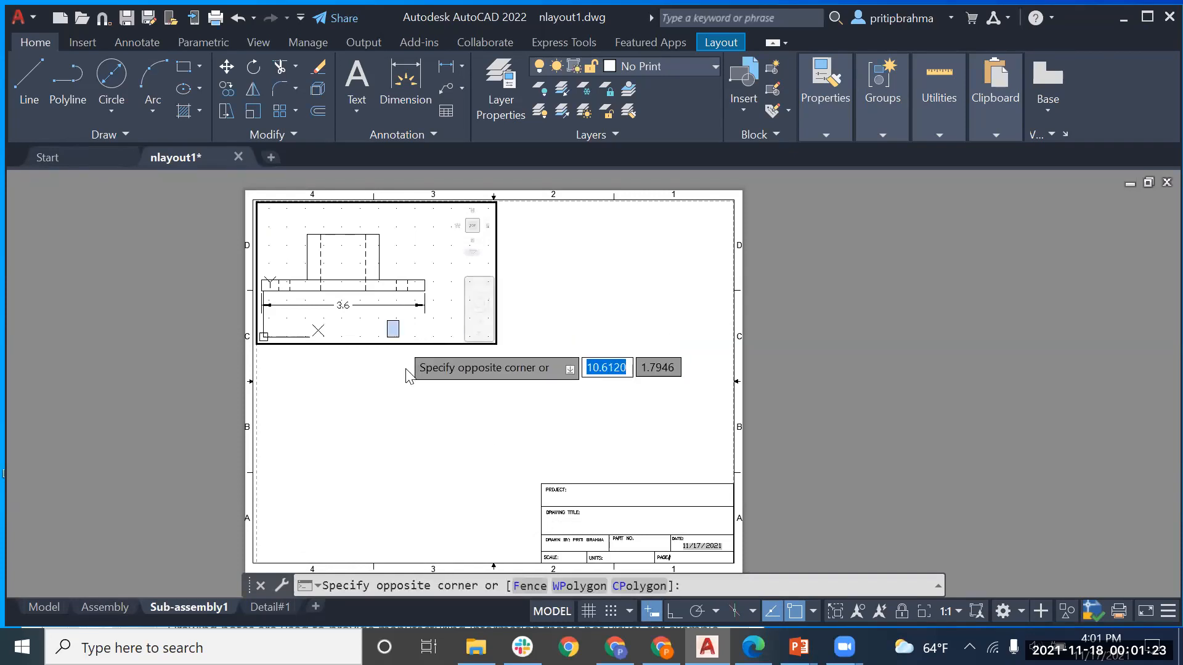
key(Escape)
key(Escape)
key(Escape)
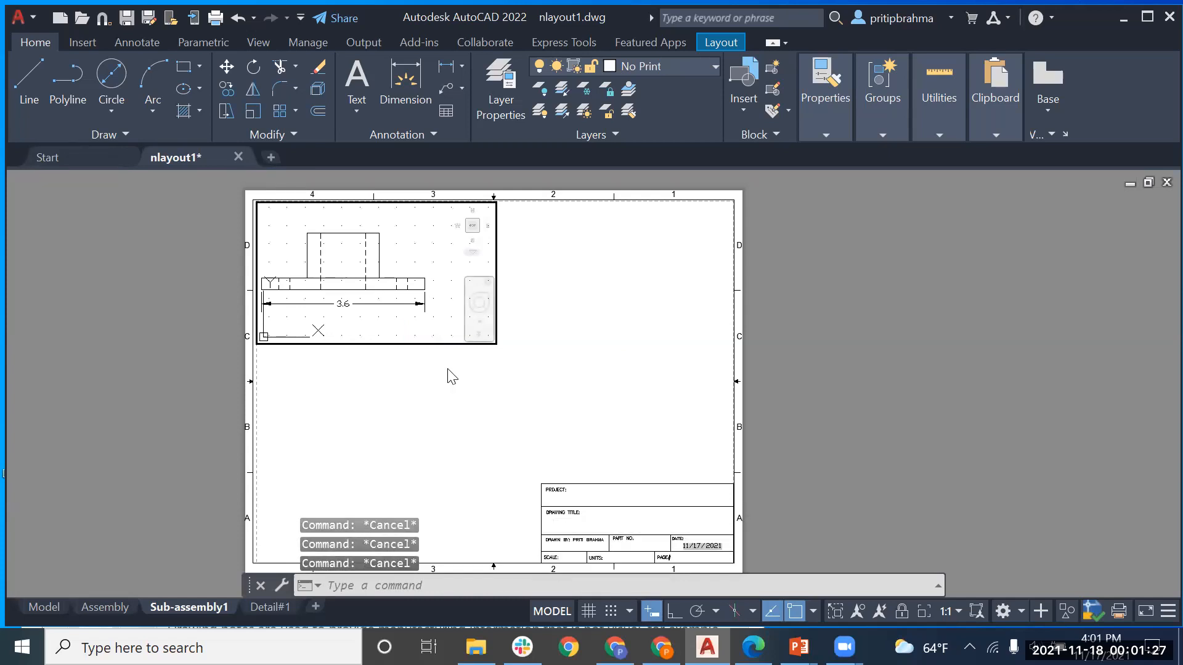
double_click(407, 402)
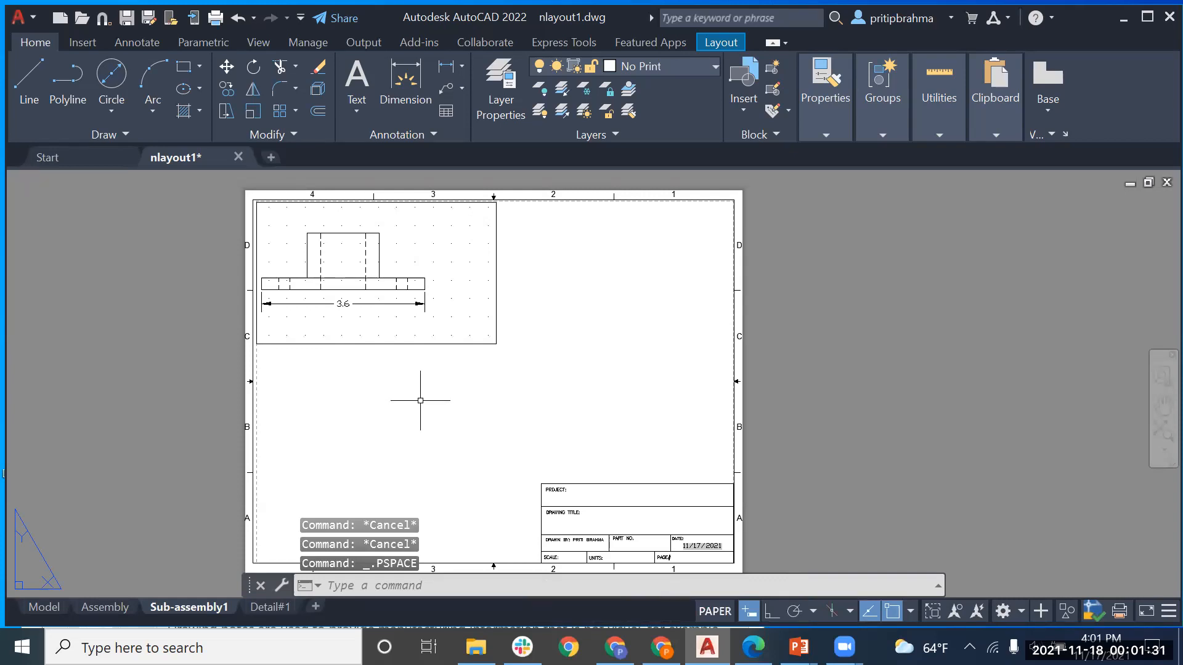
click(445, 342)
click(439, 314)
key(Escape)
double_click(439, 314)
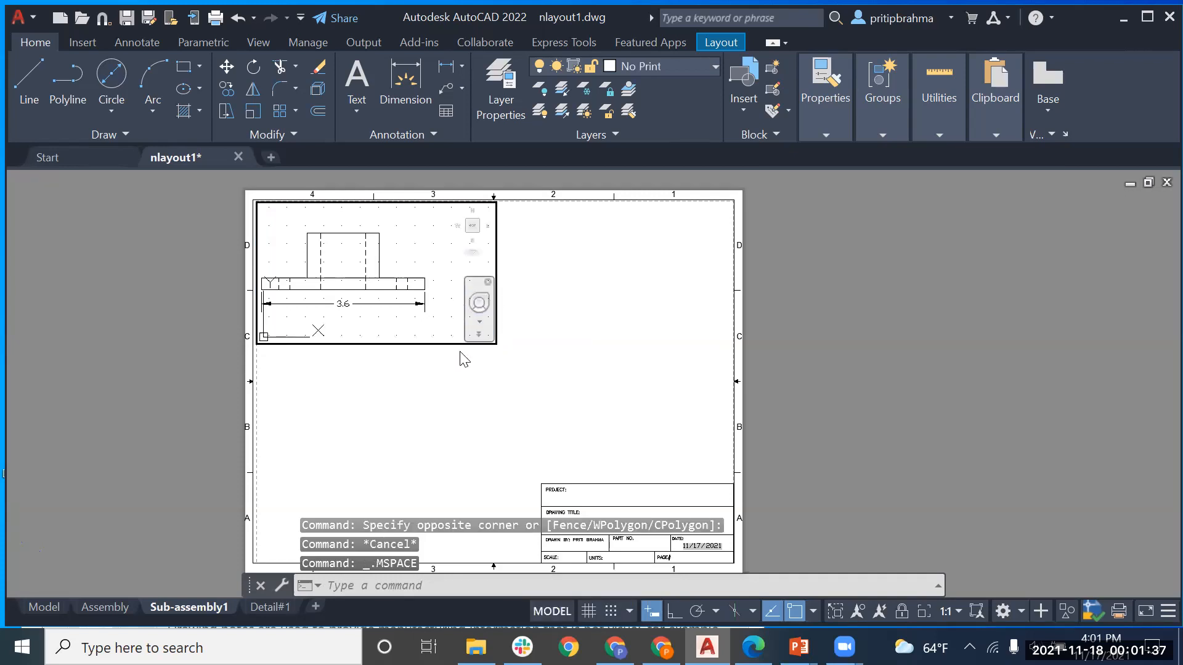
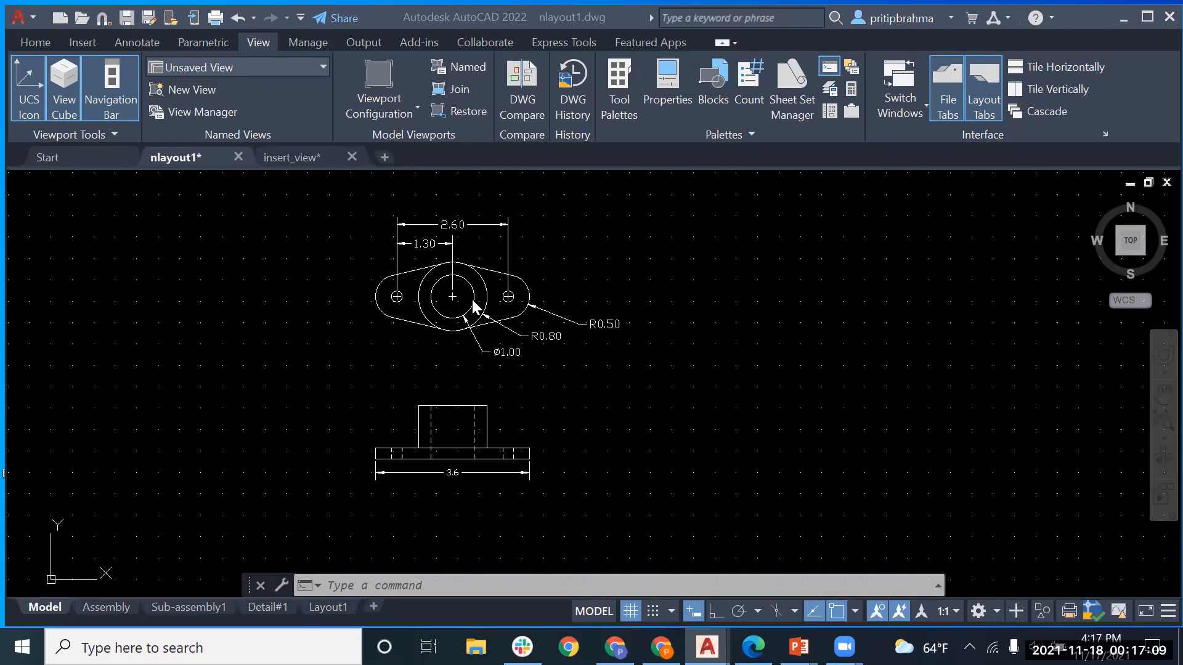
Step: Create a new view named 'Front' with a window drawn around the front view drawing
click(185, 87)
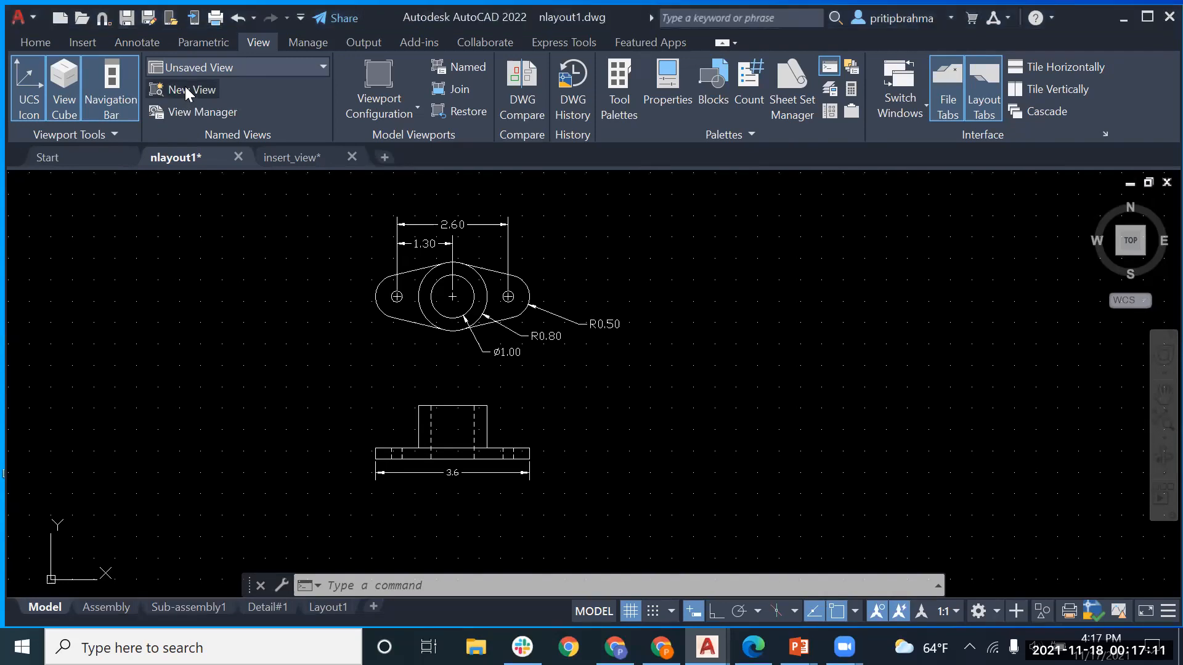
click(187, 88)
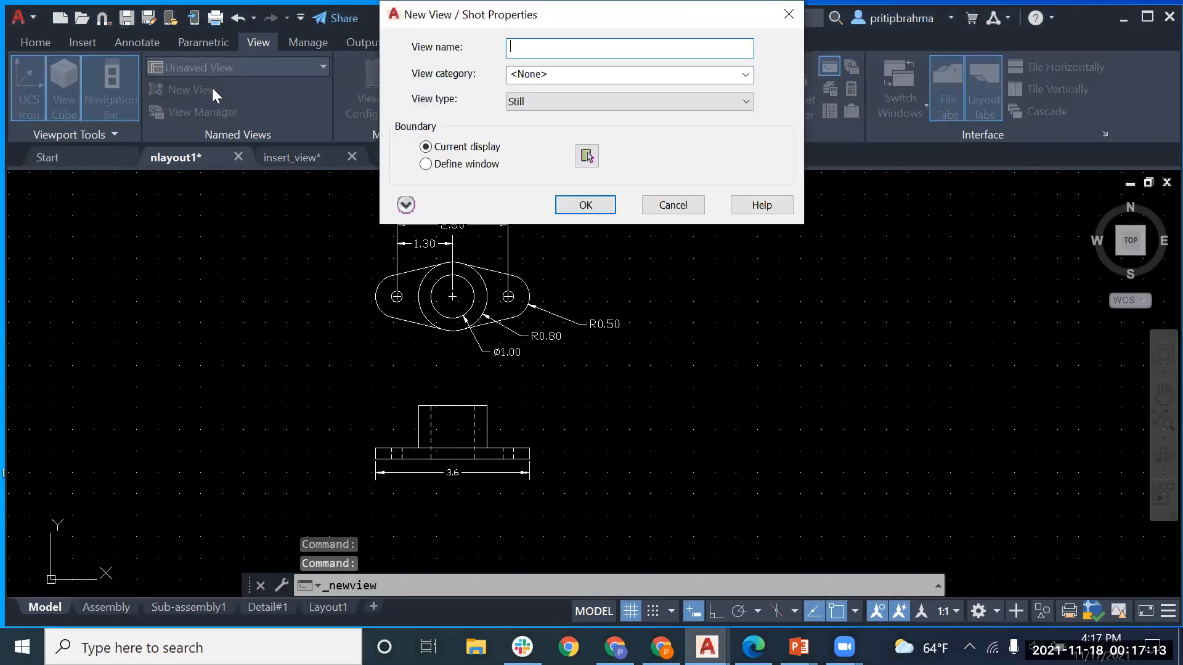
text(F)
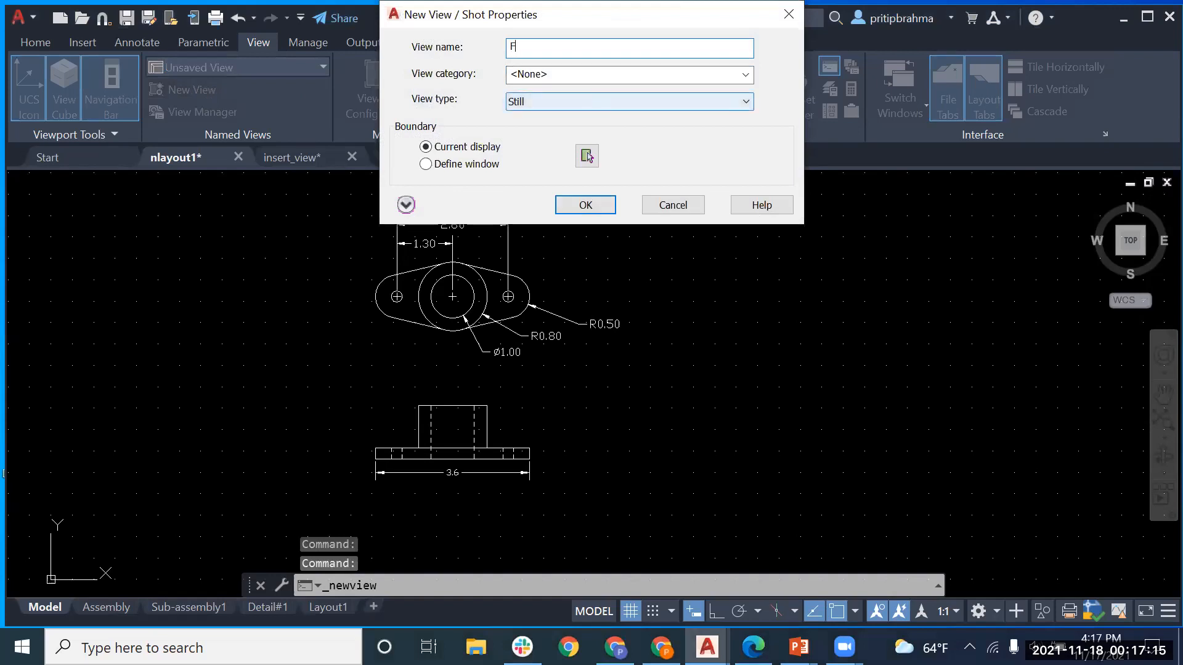
text(ront)
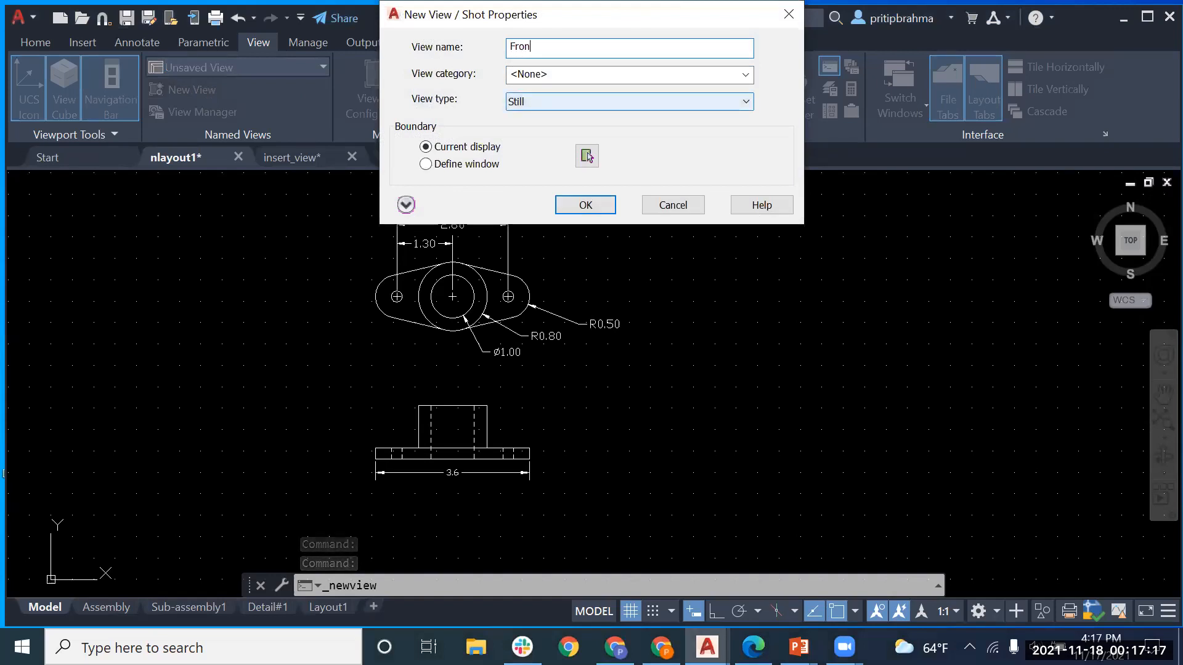
click(426, 164)
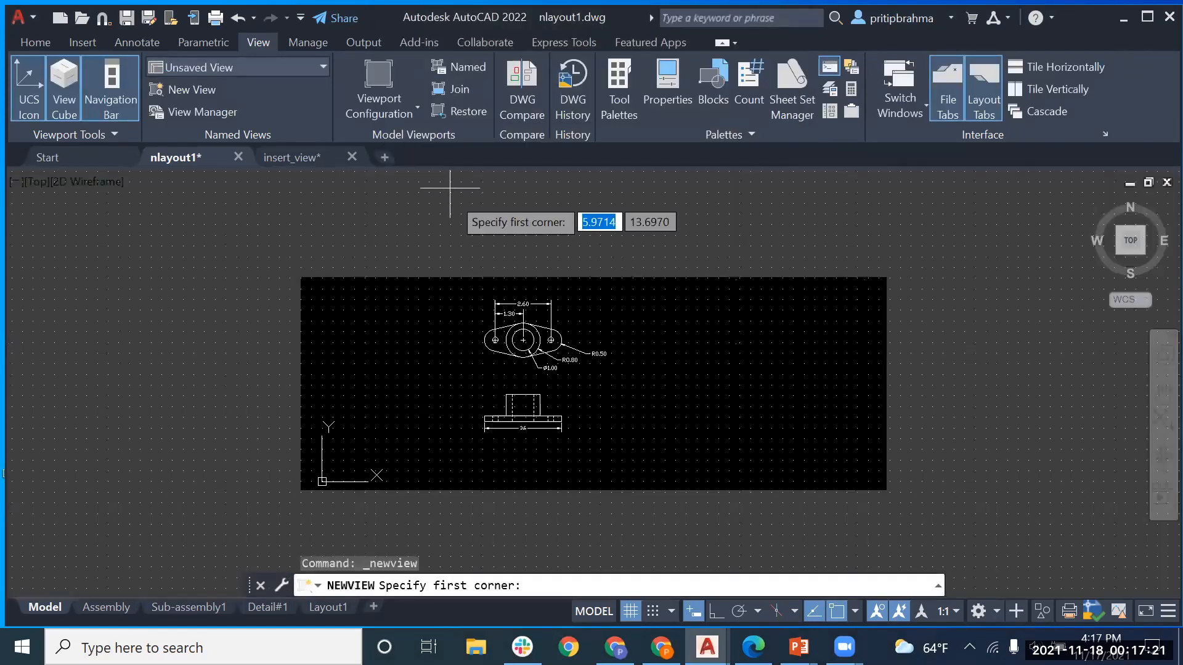
click(465, 375)
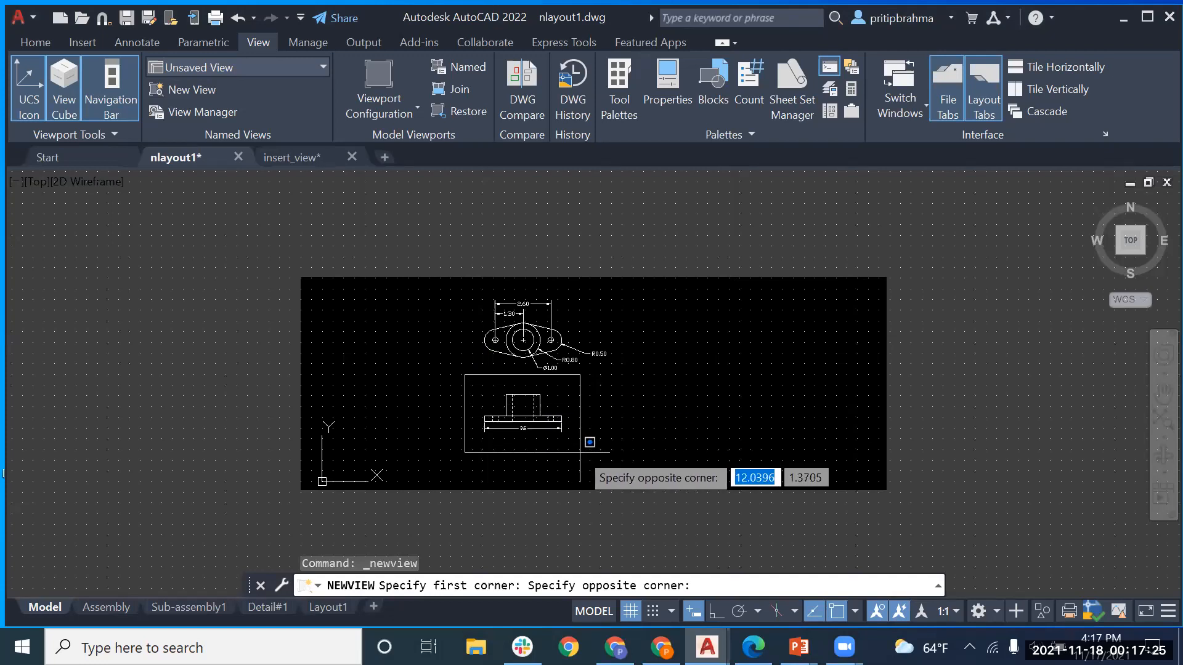
click(580, 448)
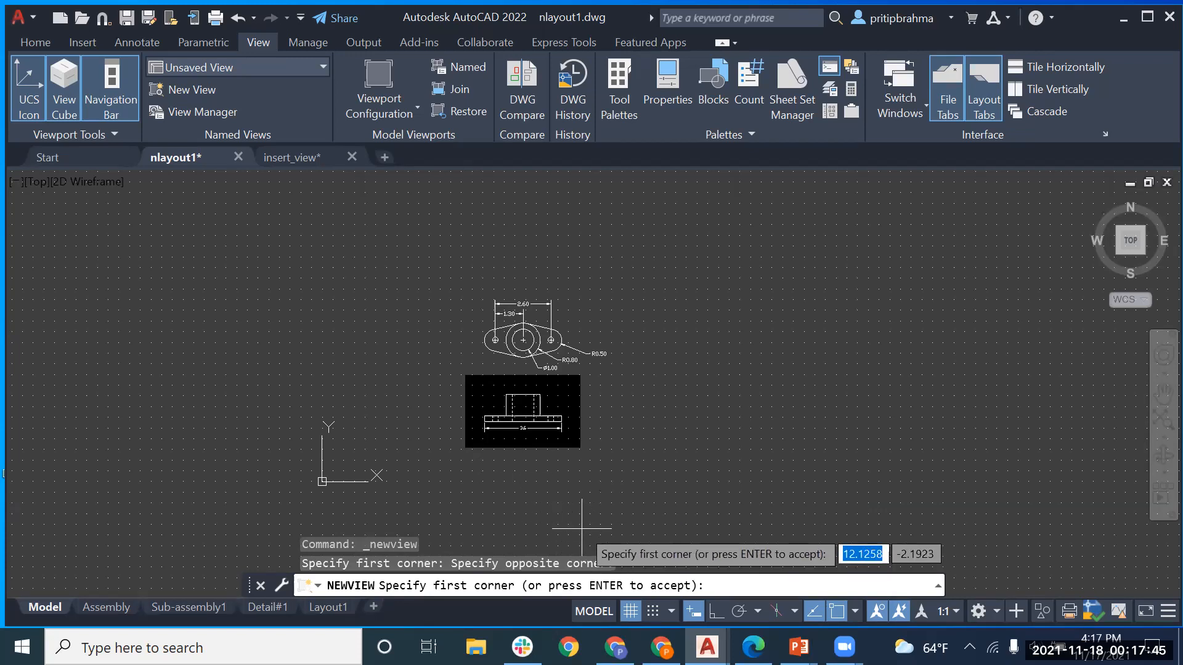
key(Return)
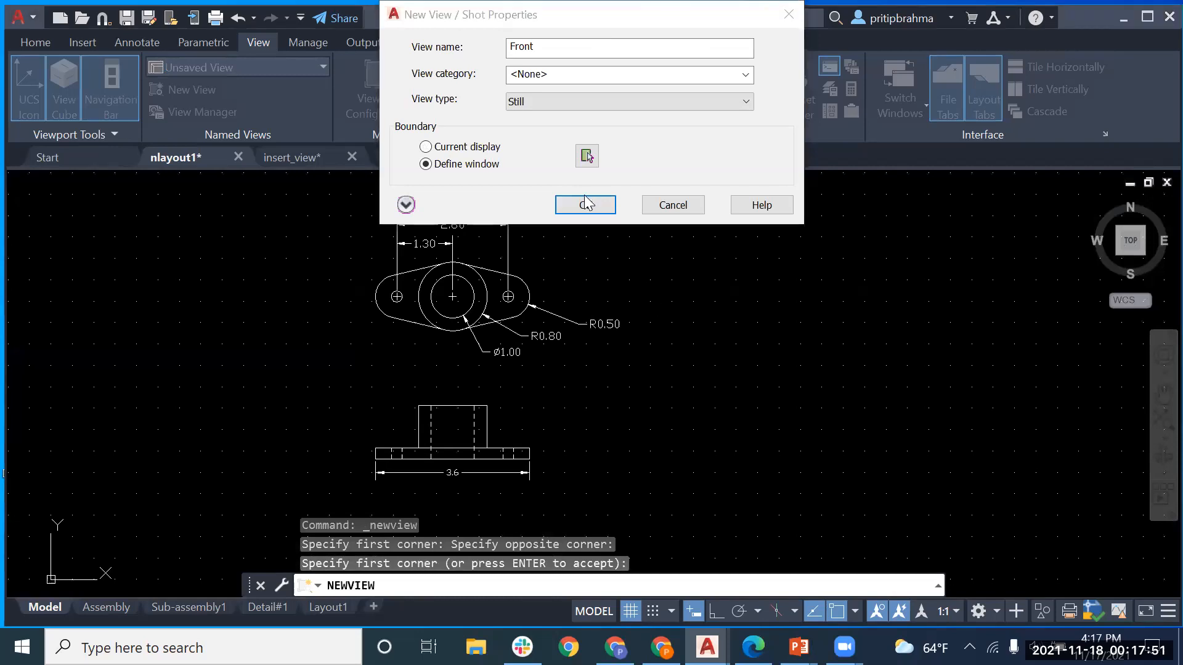
Step: Keep the Front view's type as Still and save it
click(614, 74)
click(614, 74)
click(610, 104)
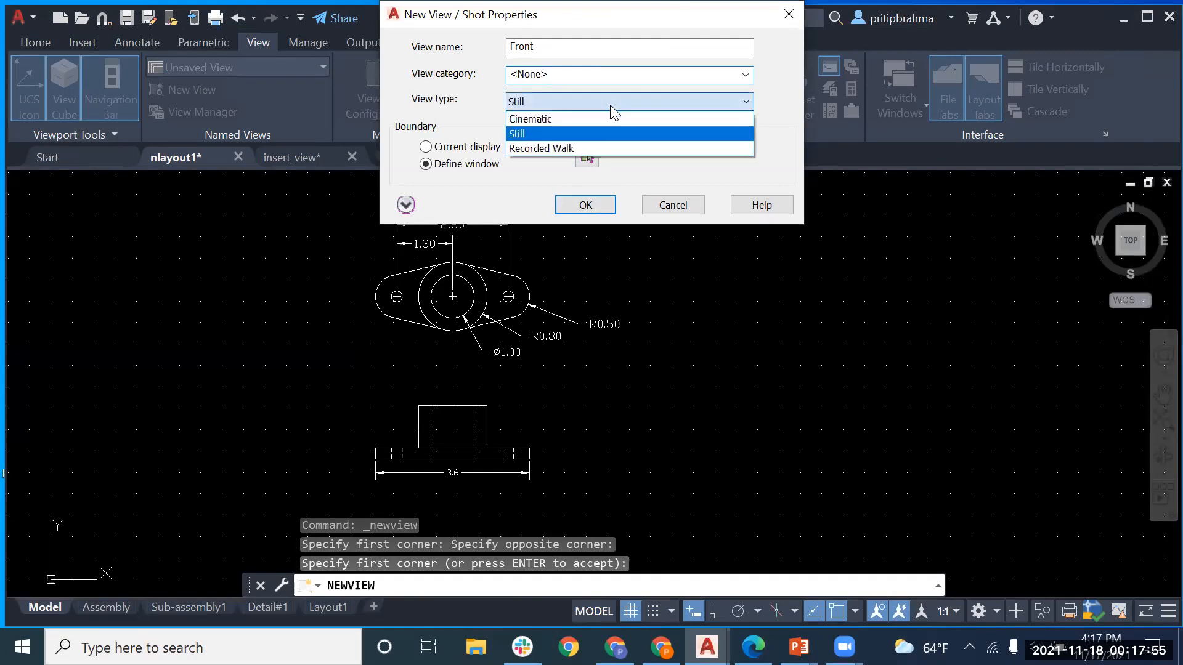
click(610, 105)
click(572, 205)
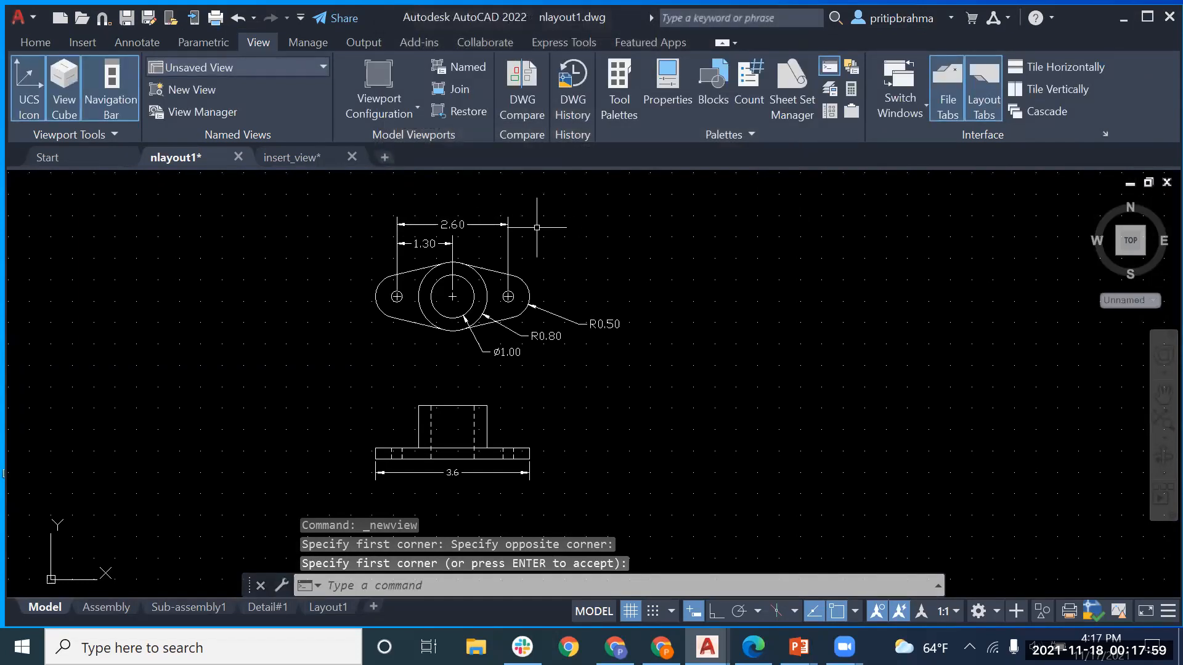
Step: On Layout1, insert a viewport of the saved Front view onto the sheet
click(321, 609)
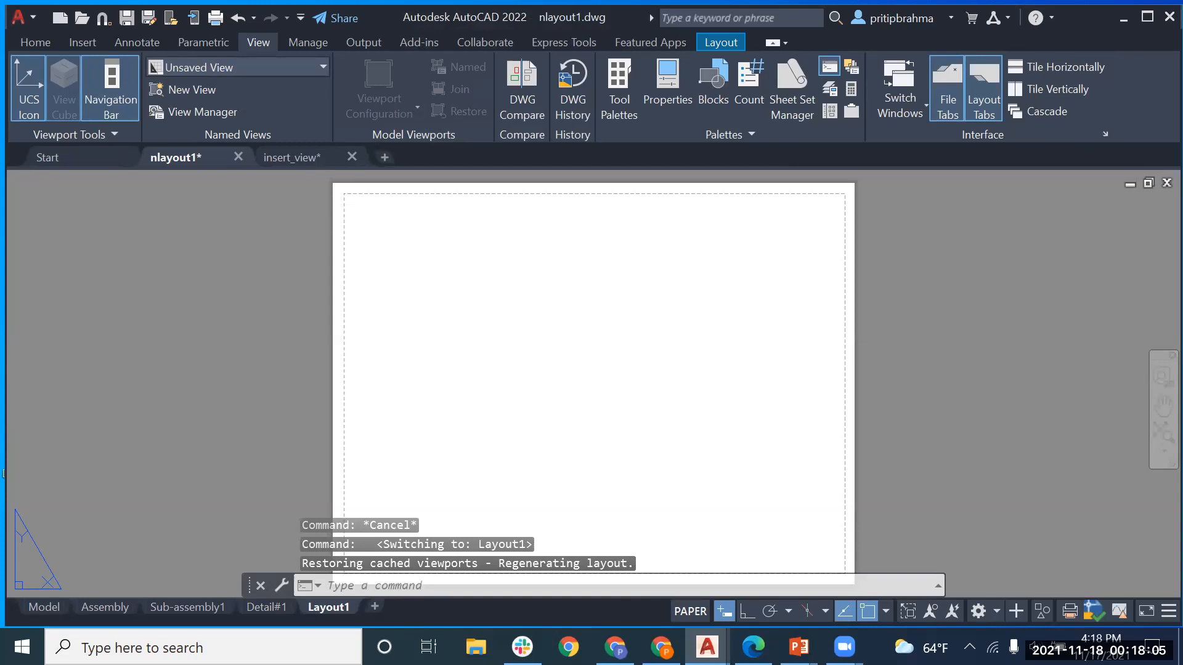
click(718, 42)
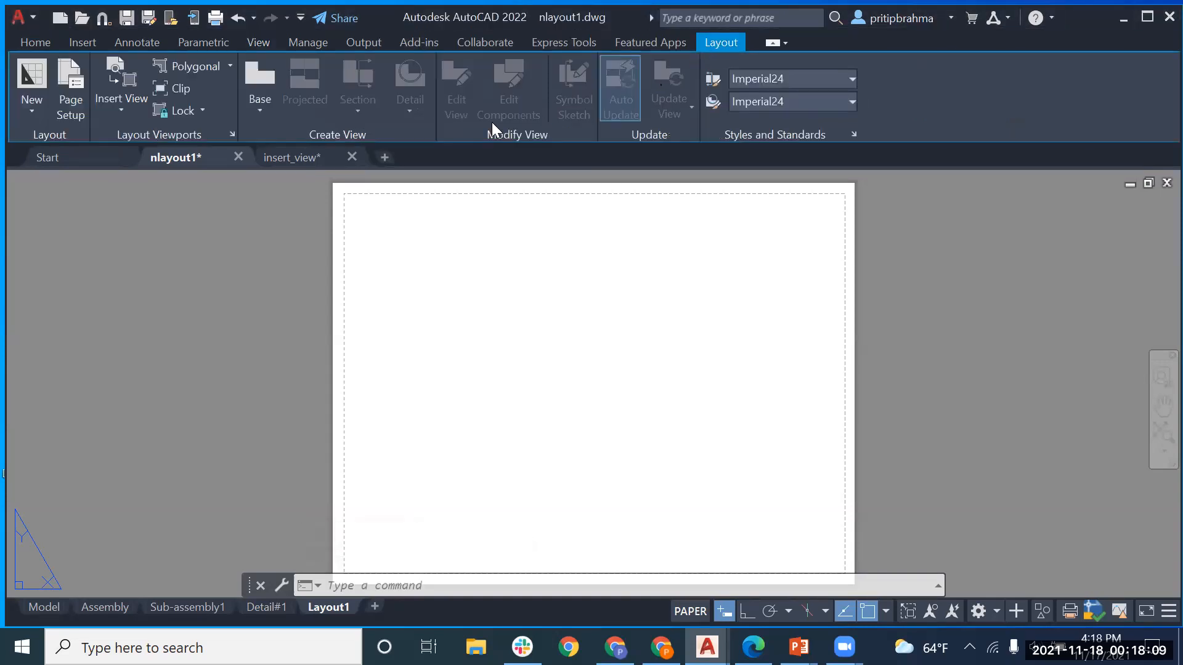
click(120, 108)
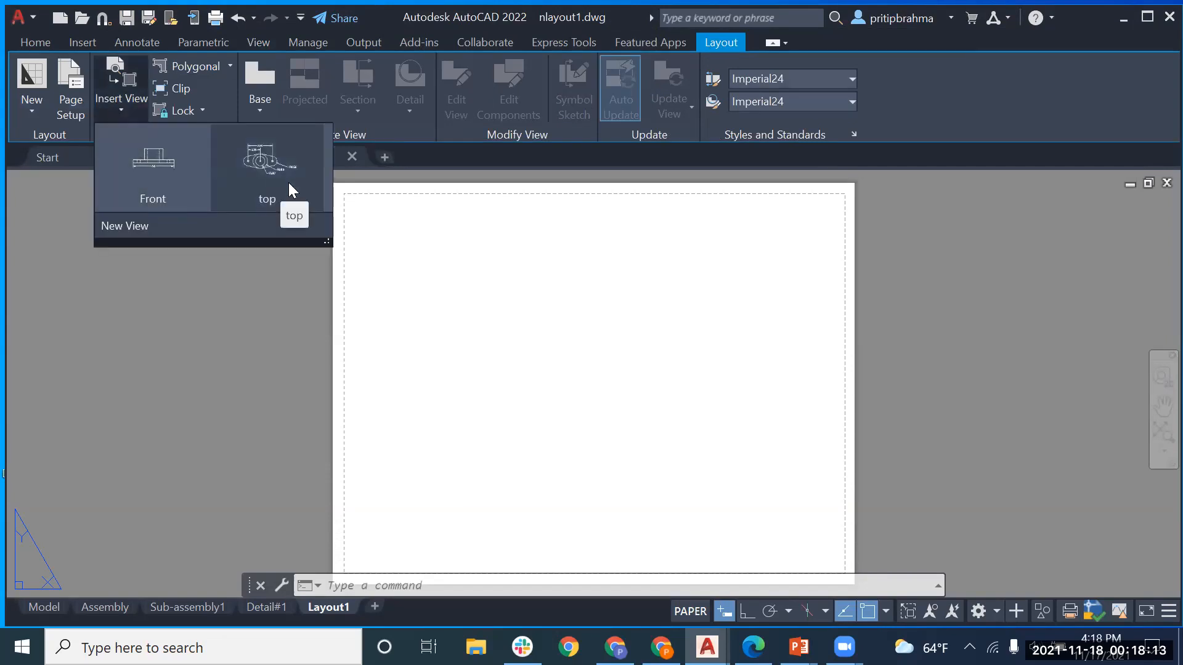
click(159, 164)
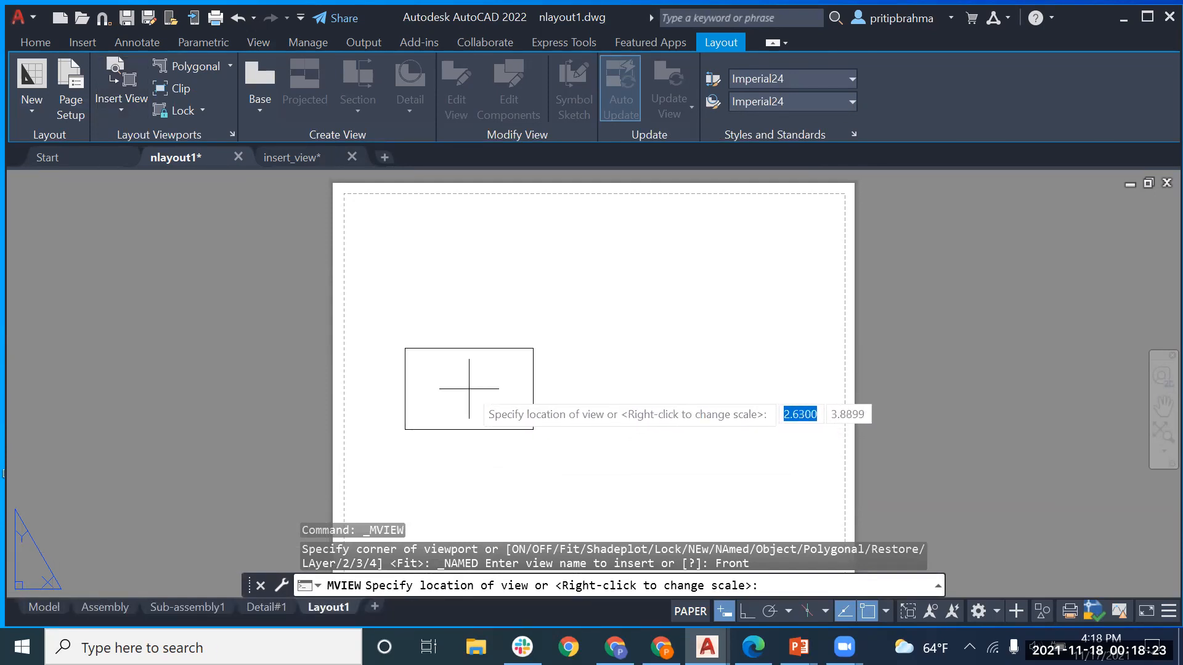
click(452, 409)
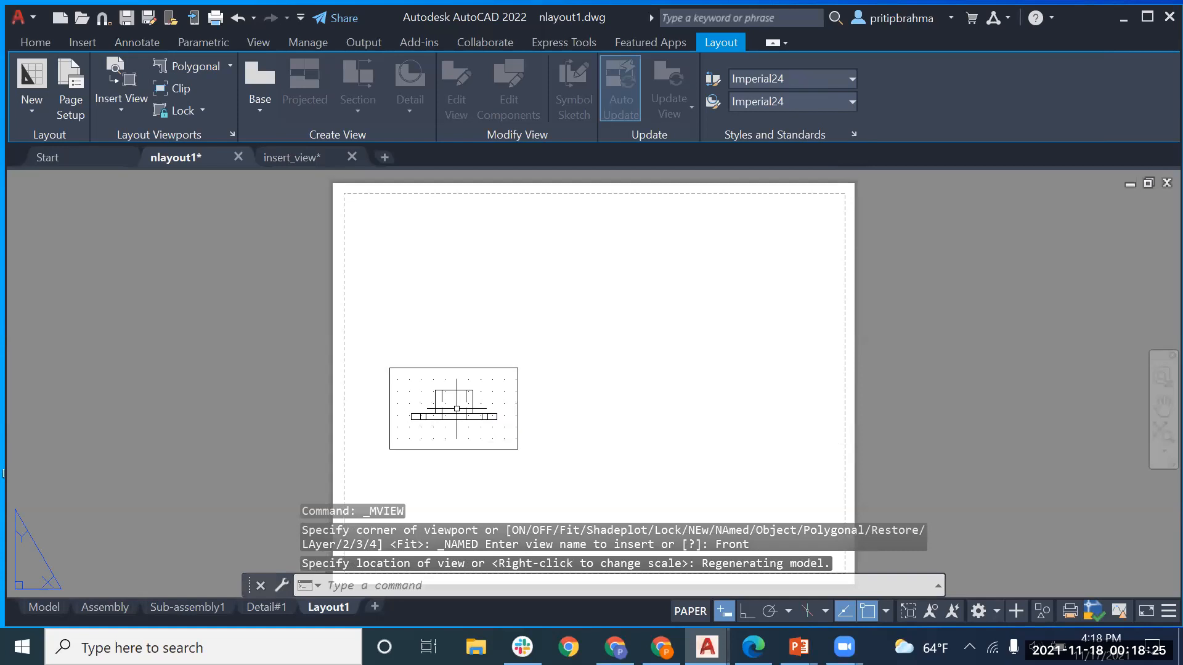
Step: Insert the saved top view as a viewport placed just above the Front viewport
click(131, 106)
click(268, 181)
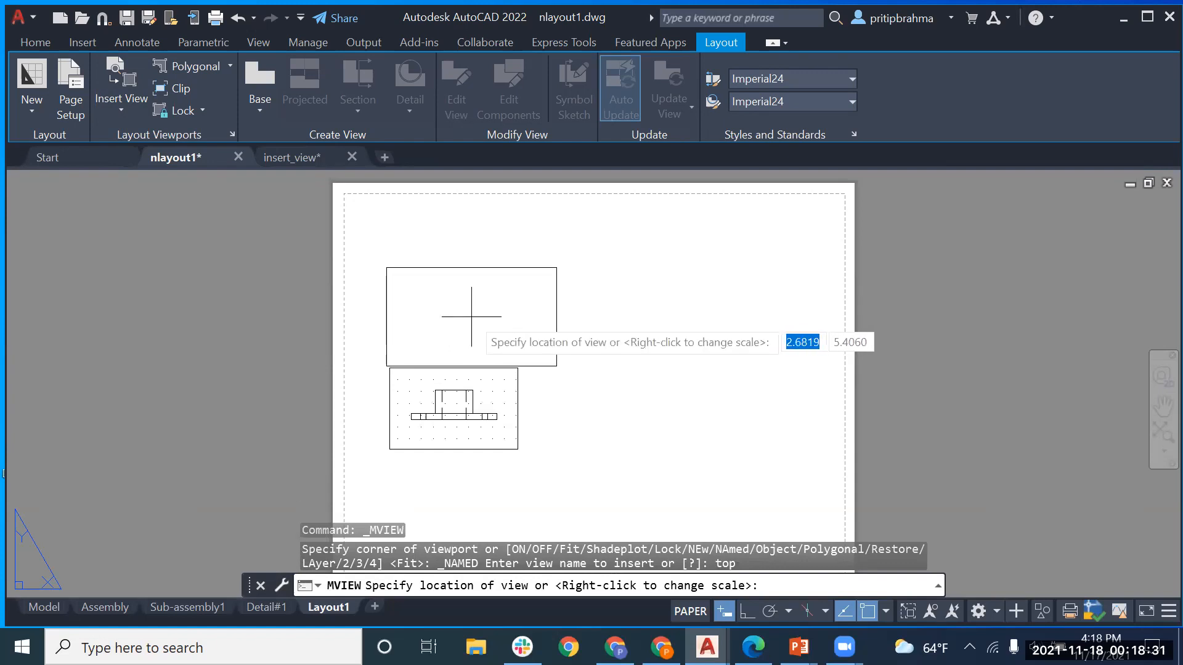
click(455, 315)
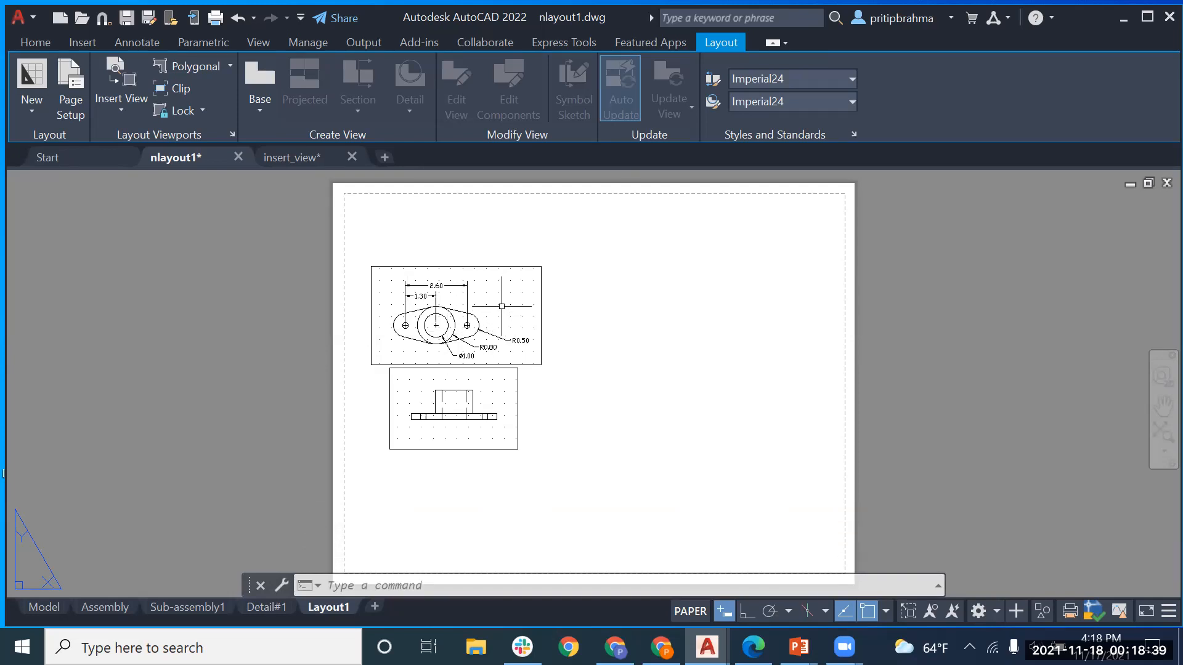
Step: Make the top viewport active on Layout1, clearing stray selection windows
double_click(502, 307)
click(511, 295)
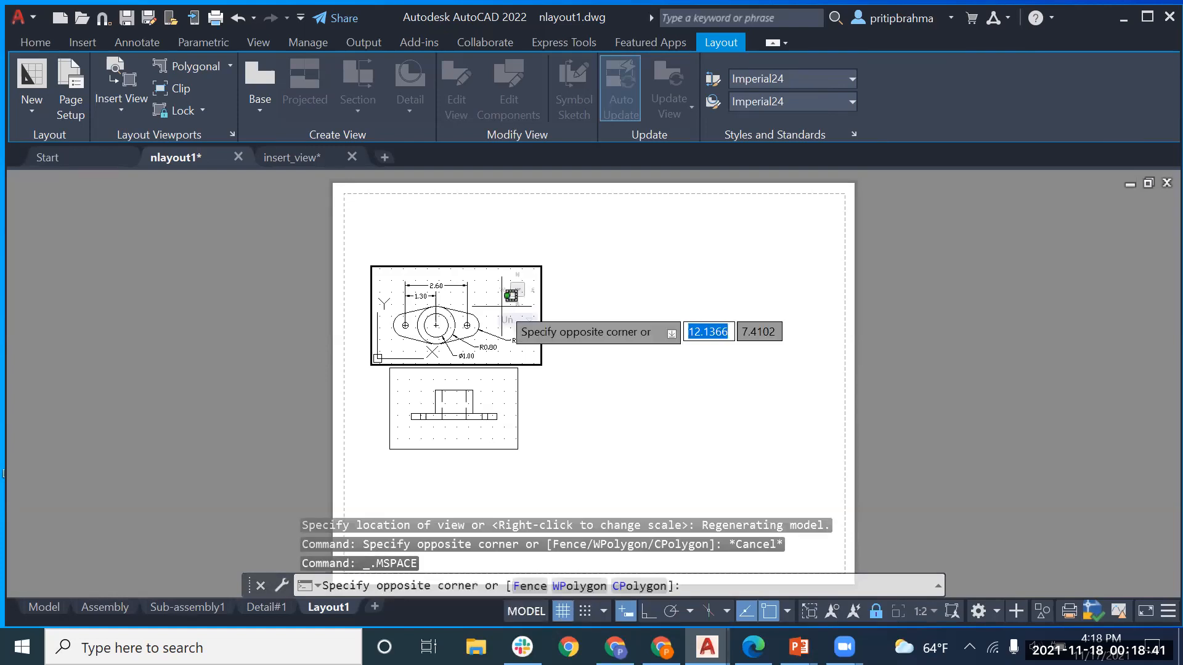
click(501, 306)
click(492, 308)
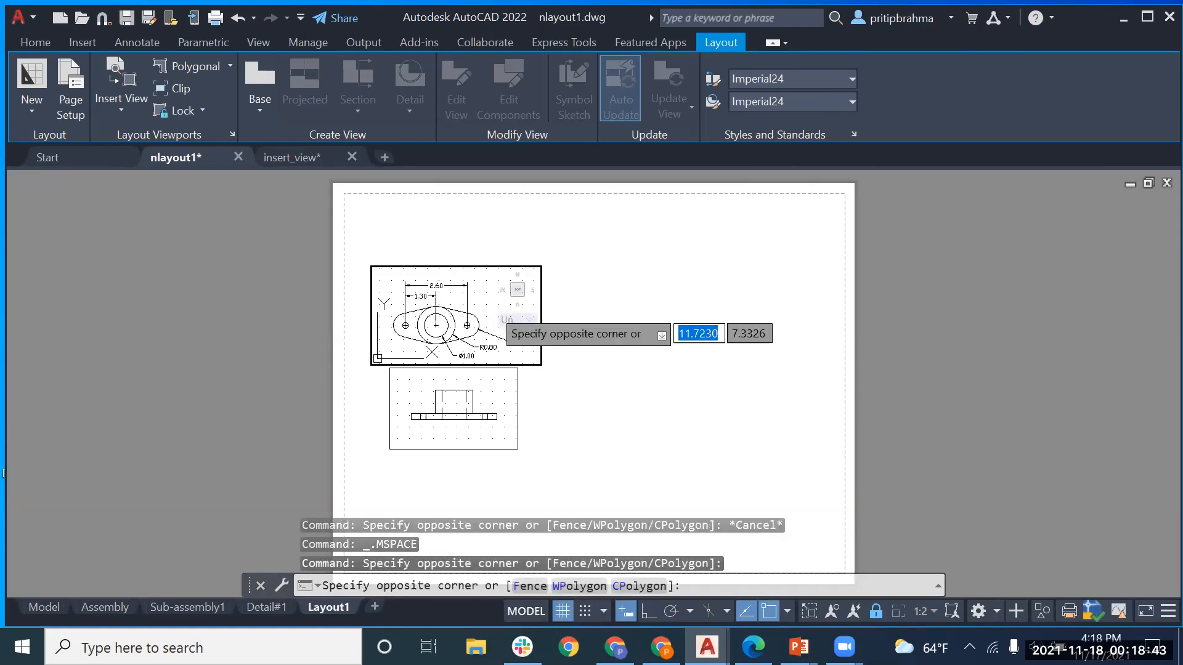
click(492, 308)
scroll(492, 308, down, 1)
scroll(492, 308, up, 2)
click(491, 306)
click(493, 308)
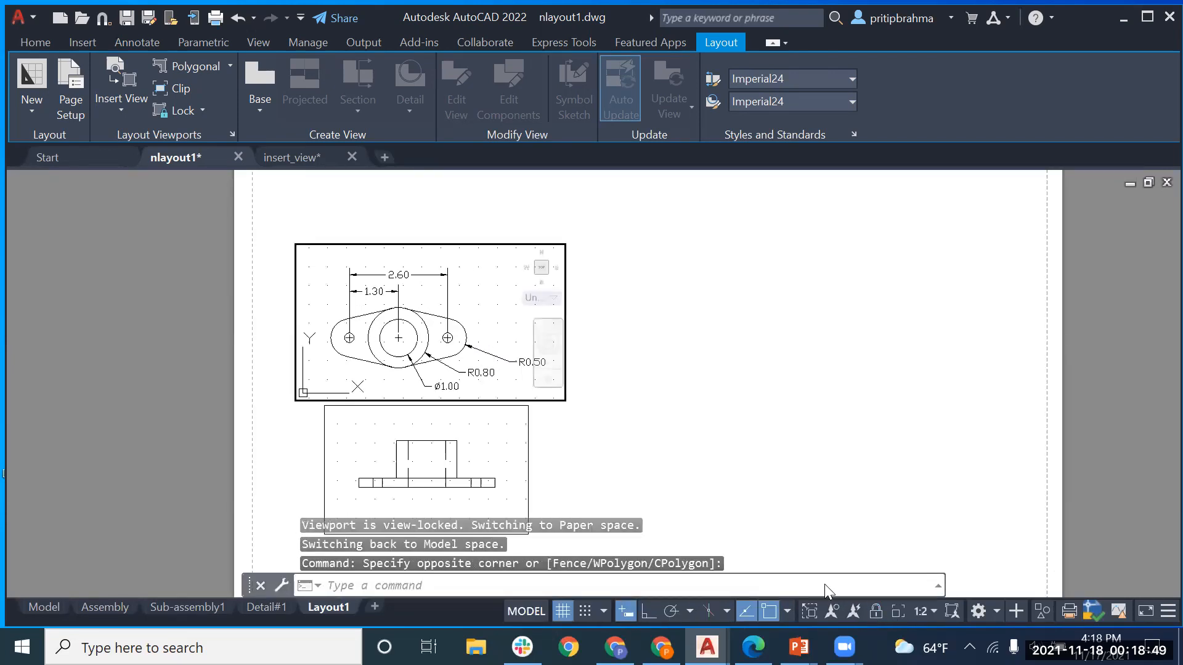
click(497, 321)
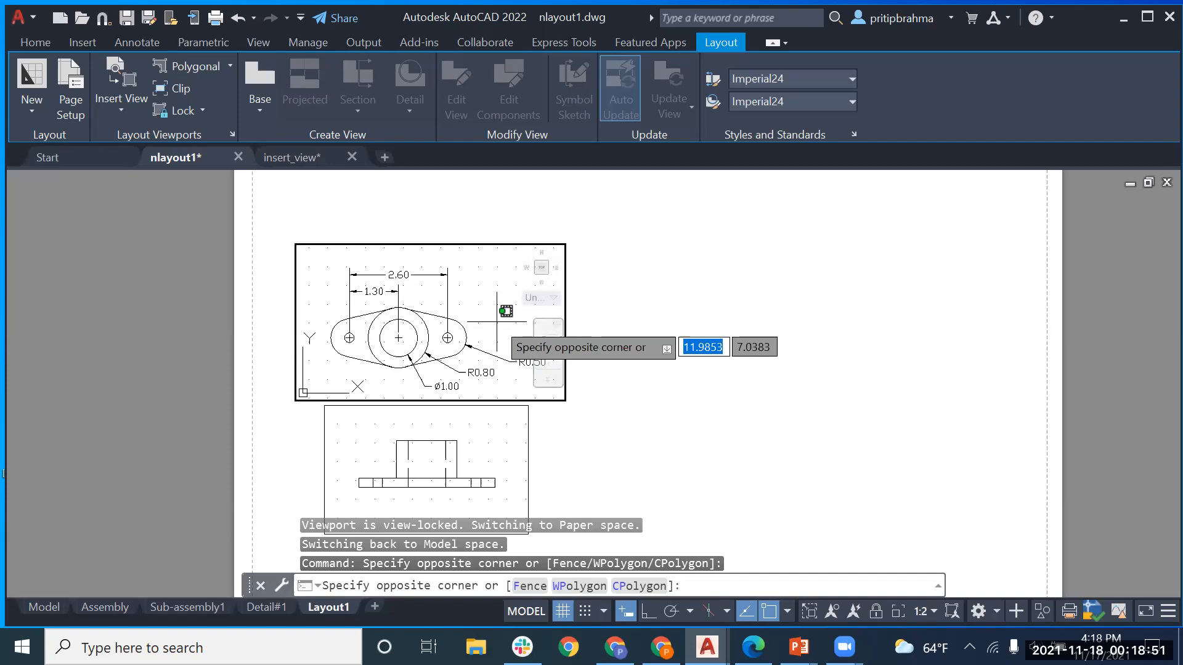
click(497, 321)
click(497, 321)
Step: Zoom the dimensioned top view to fill its viewport, then activate the lower front-view viewport
scroll(498, 320, down, 2)
scroll(497, 320, down, 2)
scroll(498, 320, up, 4)
scroll(499, 320, down, 2)
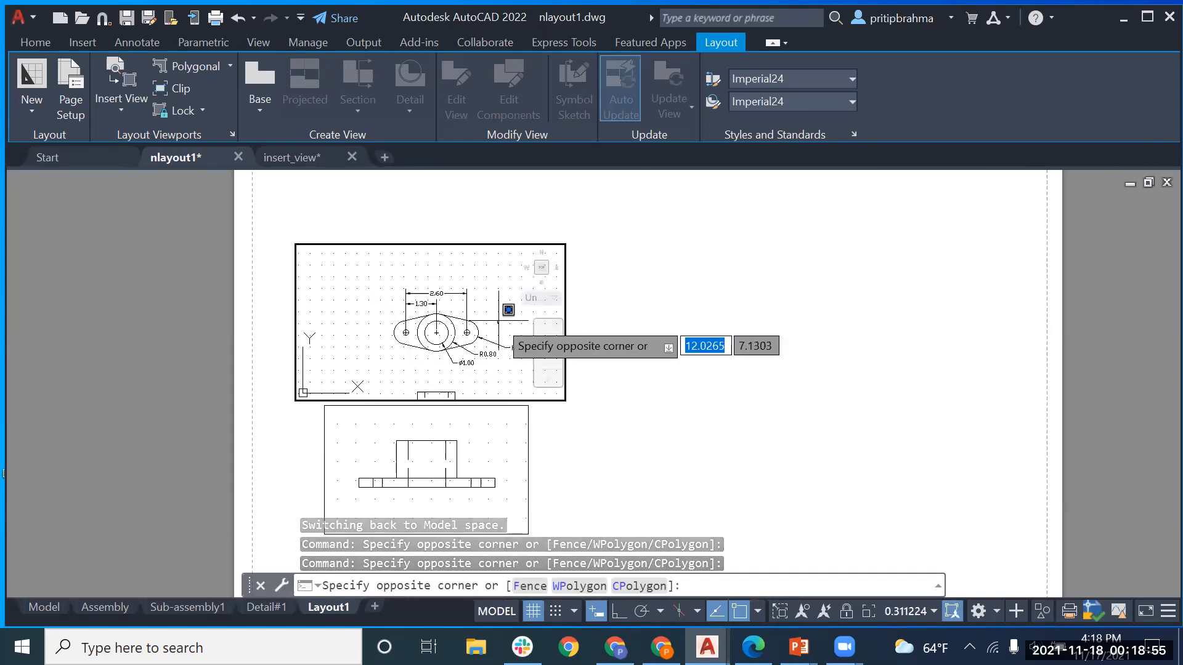
scroll(498, 321, up, 2)
scroll(498, 320, down, 2)
scroll(499, 320, up, 3)
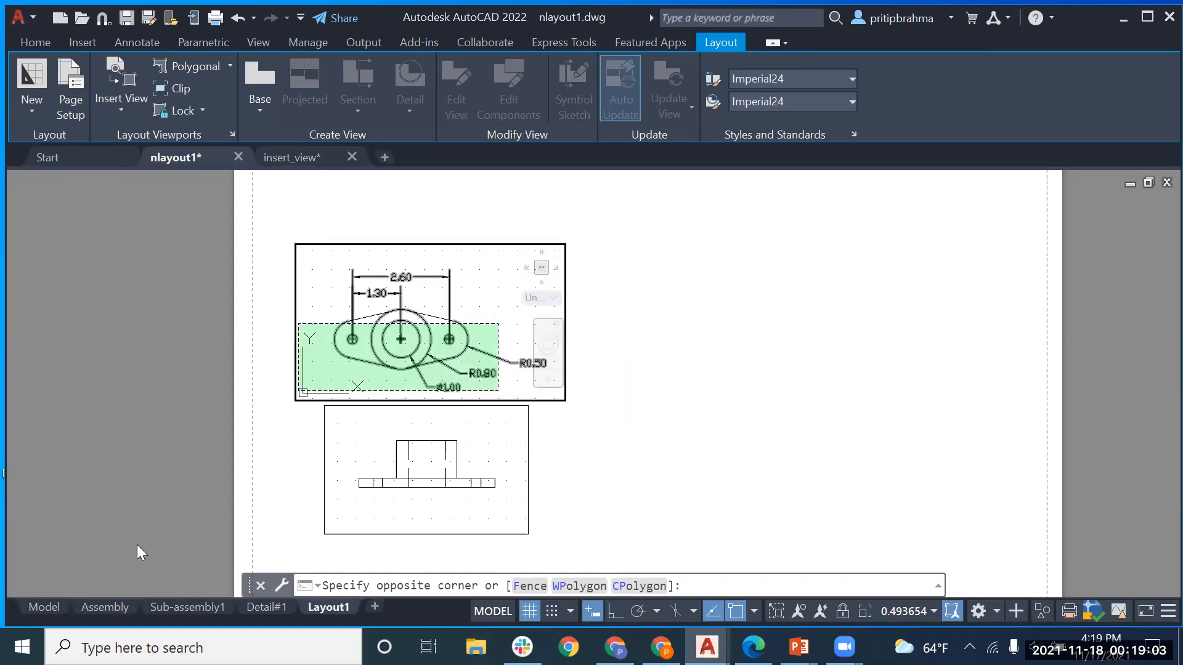
key(Escape)
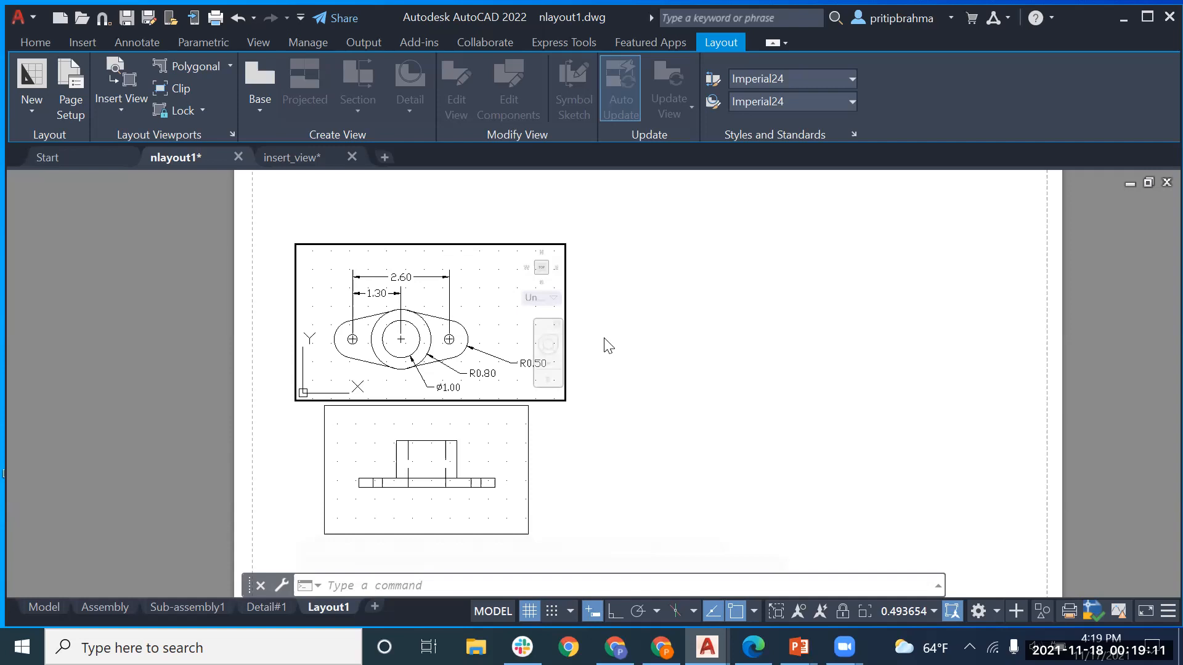
click(526, 411)
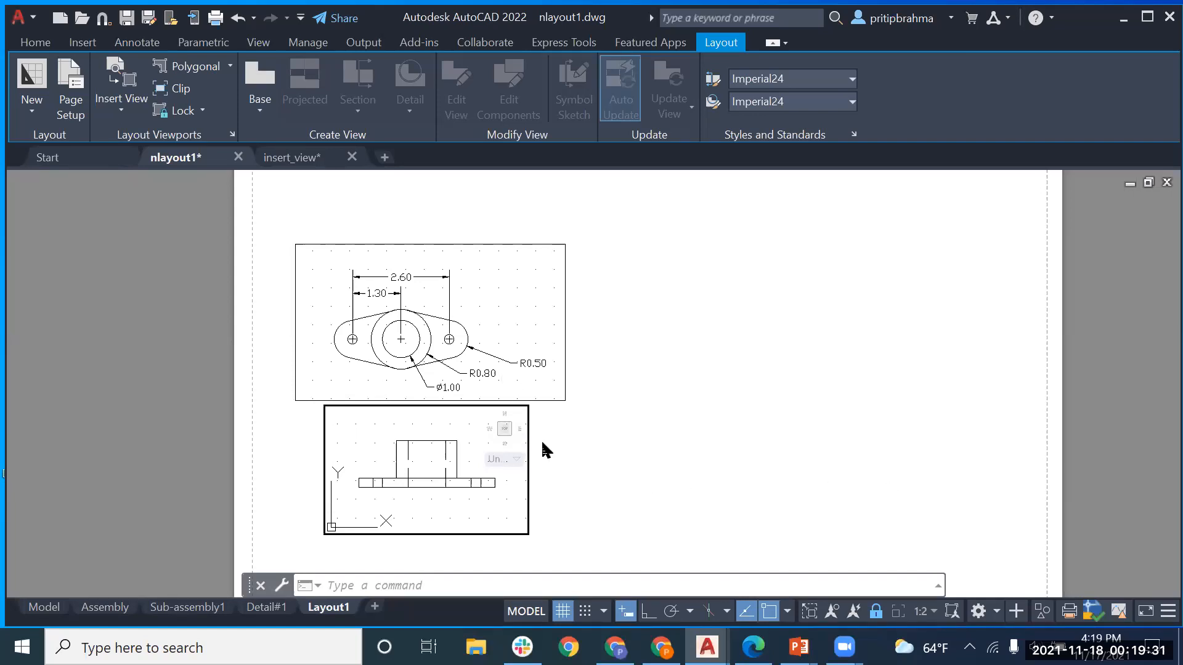
click(440, 417)
click(430, 427)
click(431, 428)
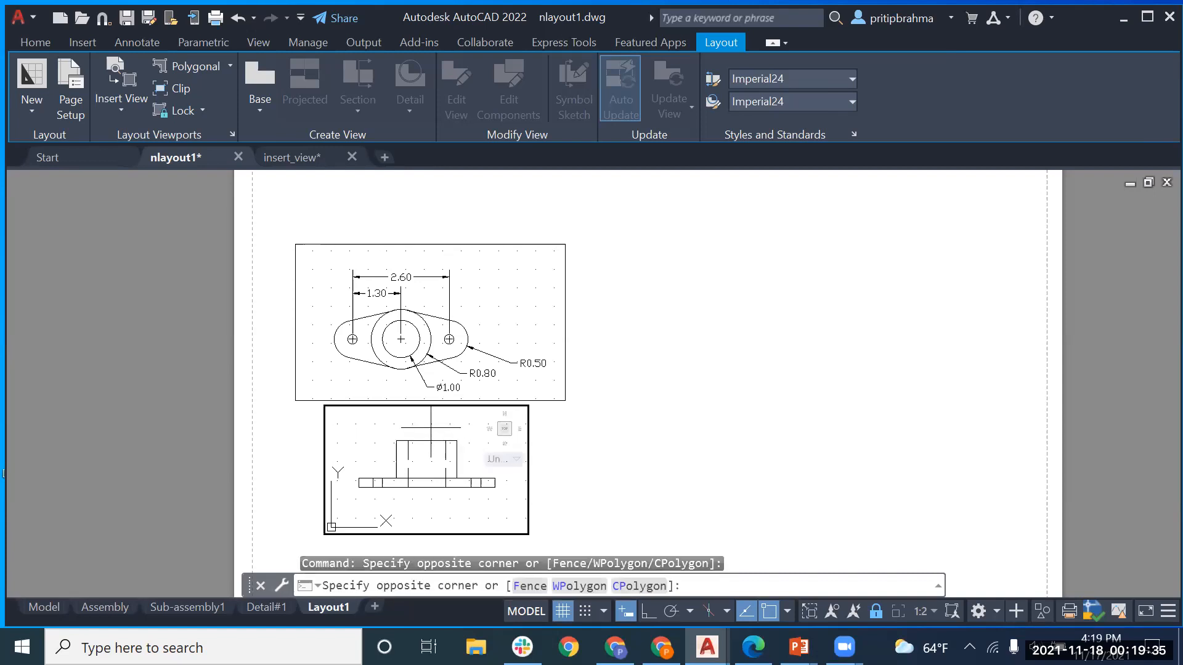
key(Escape)
key(Escape)
key(Escape)
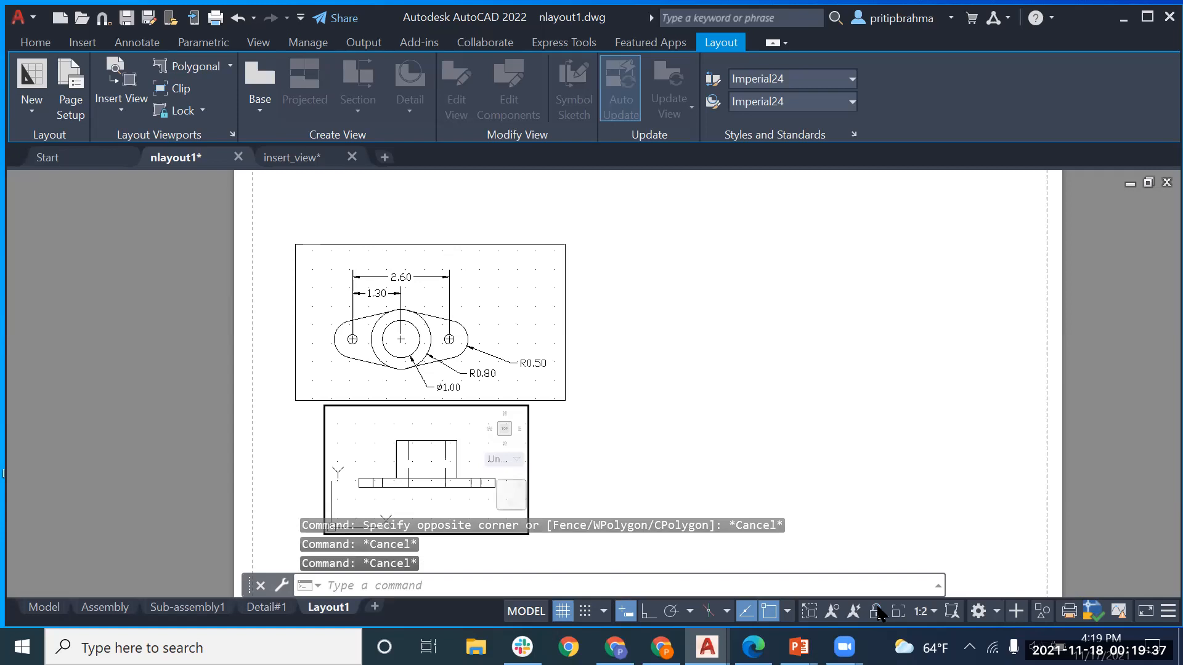
click(446, 420)
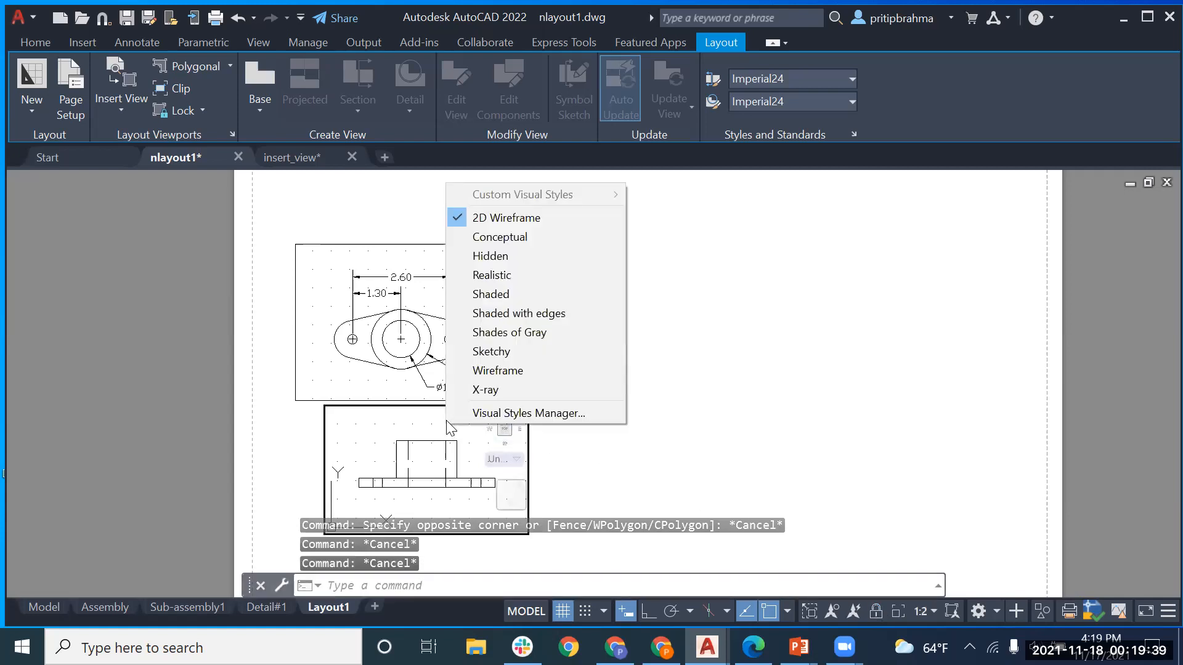
click(628, 475)
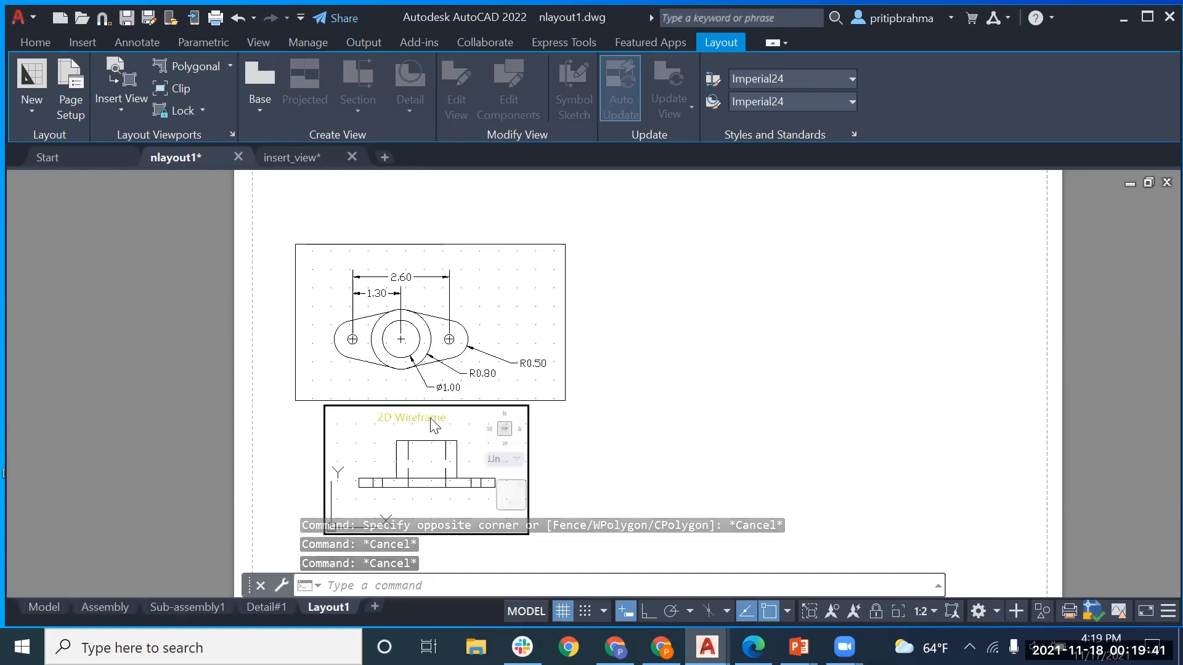
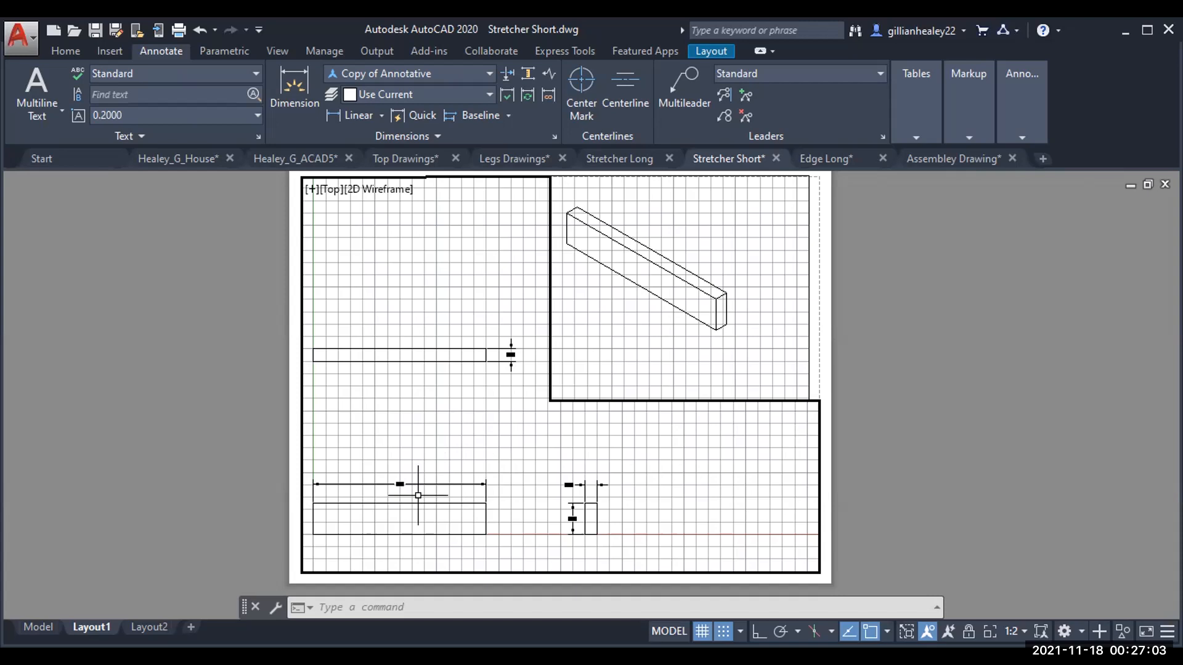
Step: Zoom in and out on the Layout1 viewport to check the 7.00, 0.50 and 1.25 dimensions
scroll(418, 495, up, 4)
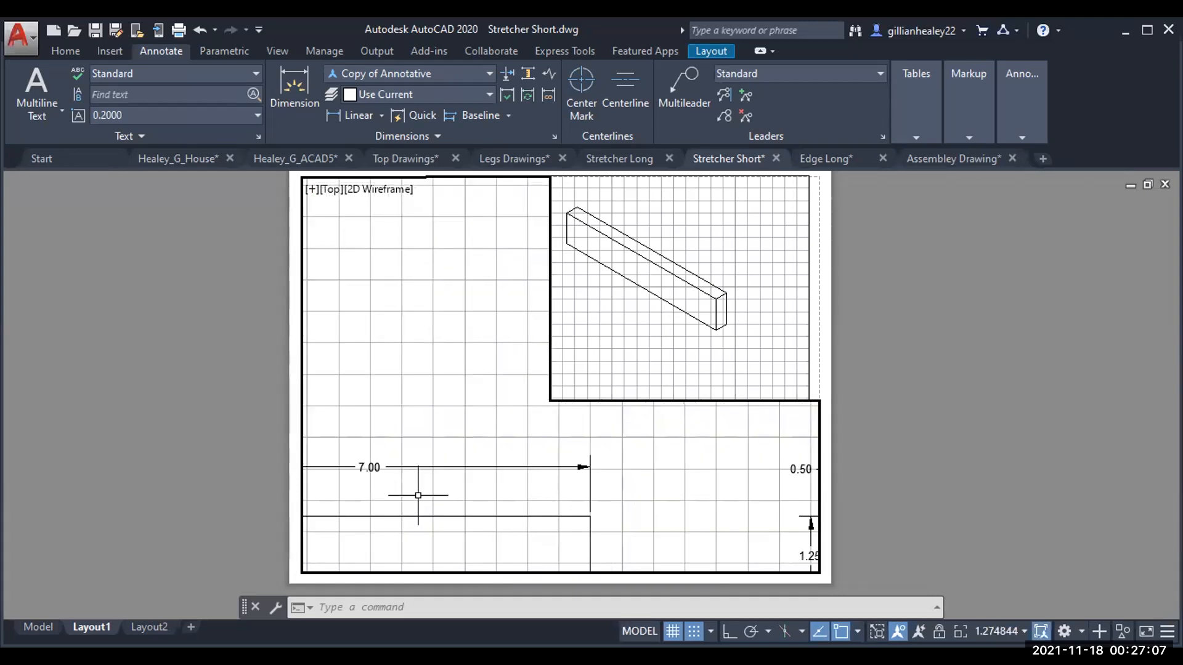
scroll(418, 495, down, 4)
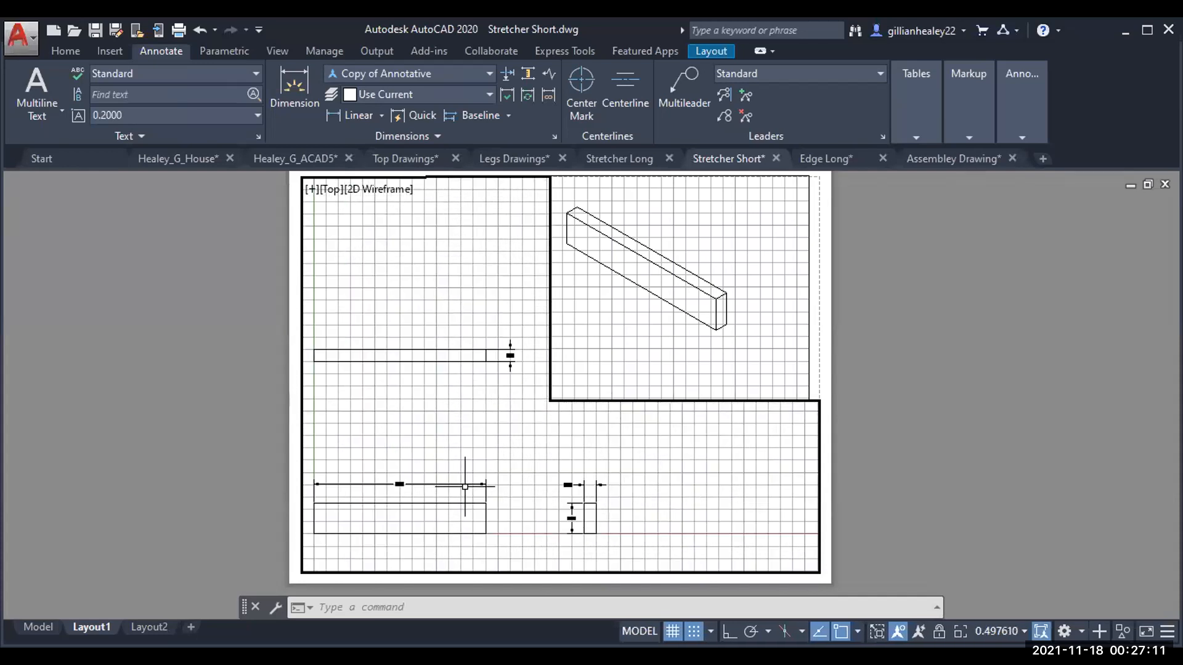
Step: Set the Layout1 viewport scale to 1:2 from the status bar list
click(1014, 632)
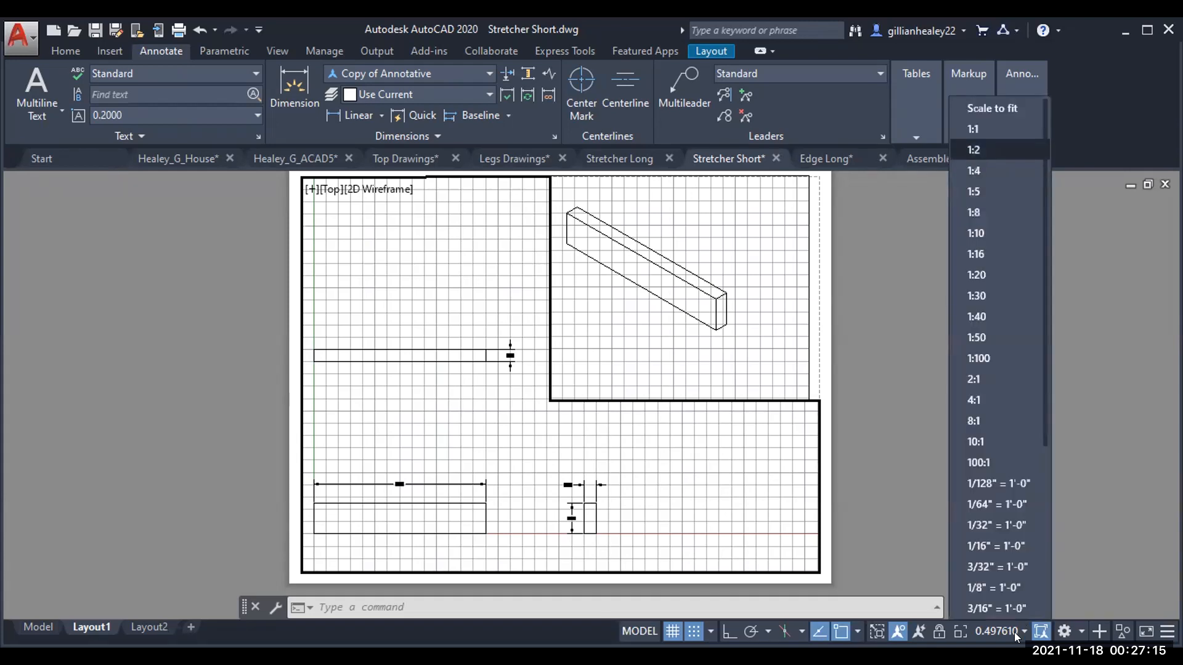
click(973, 150)
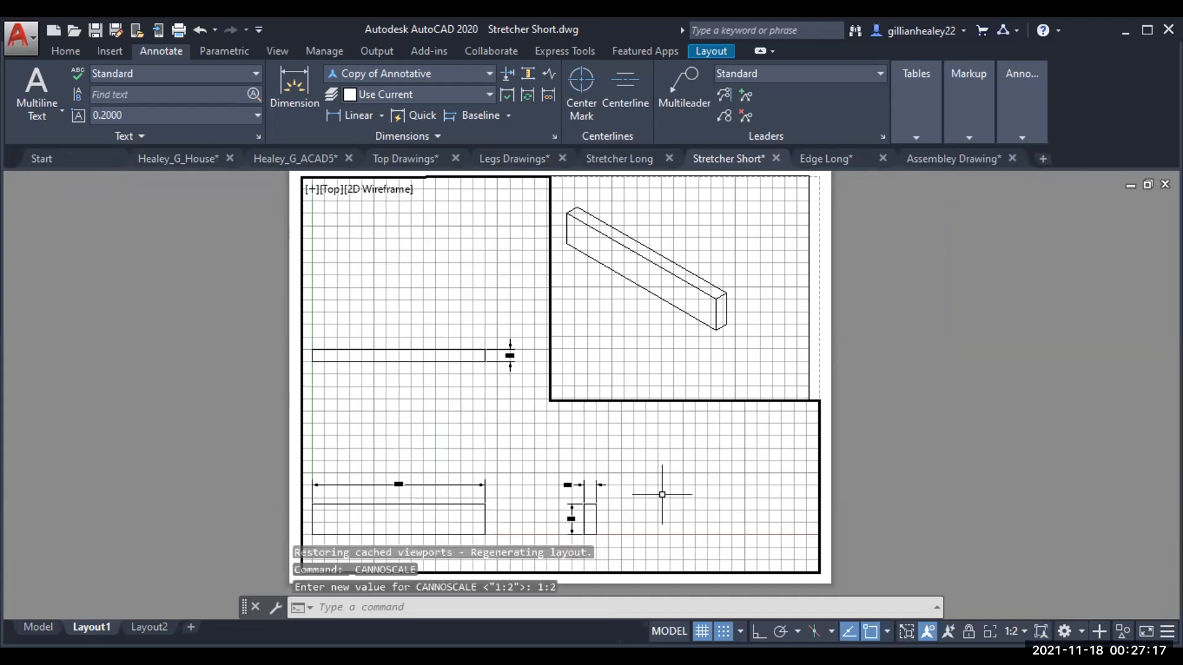
key(Escape)
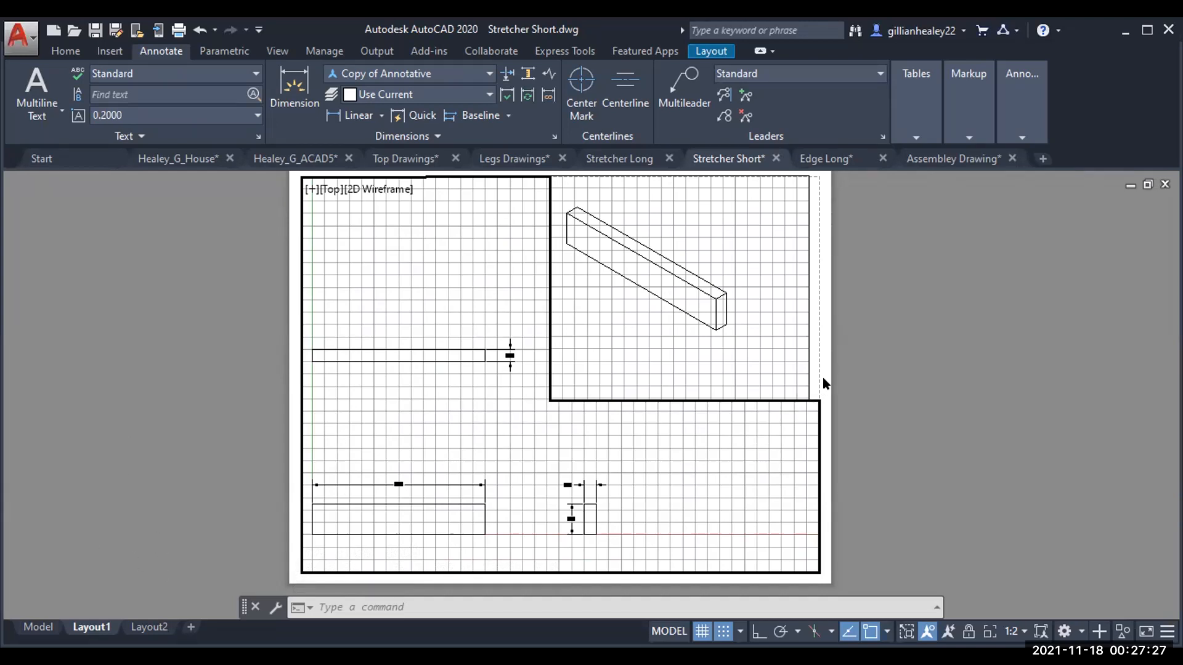
Step: Return to paper space and zoom around the sheet to review the dimensioned views and isometric
double_click(838, 351)
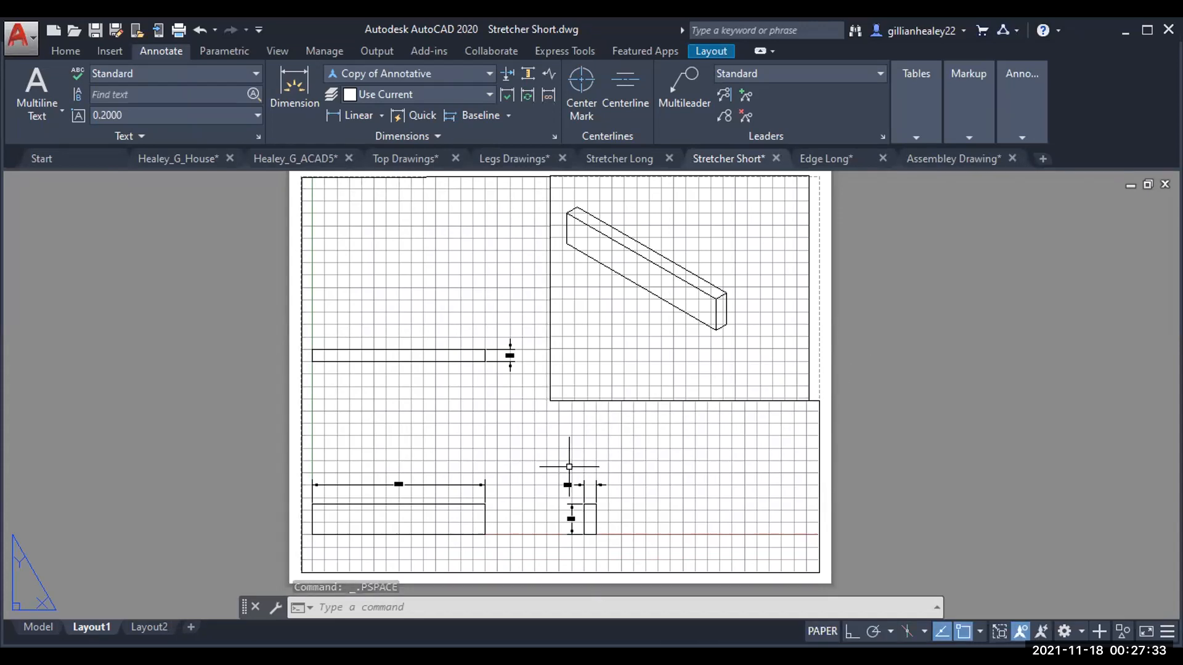
scroll(572, 467, up, 2)
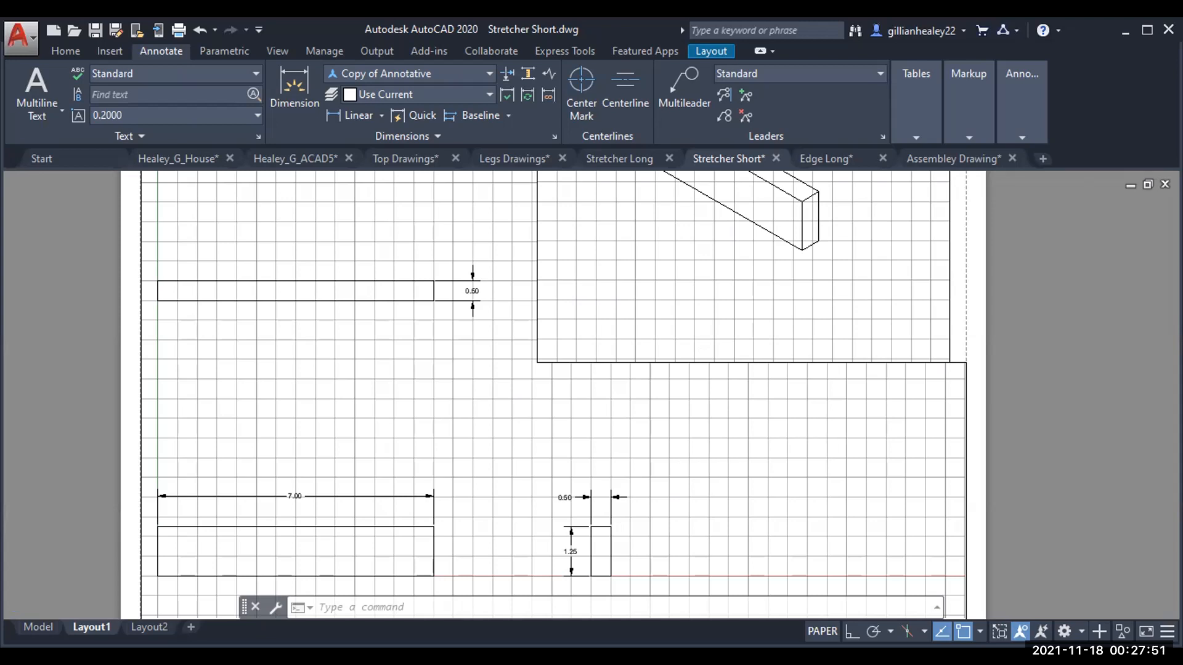
scroll(821, 440, down, 2)
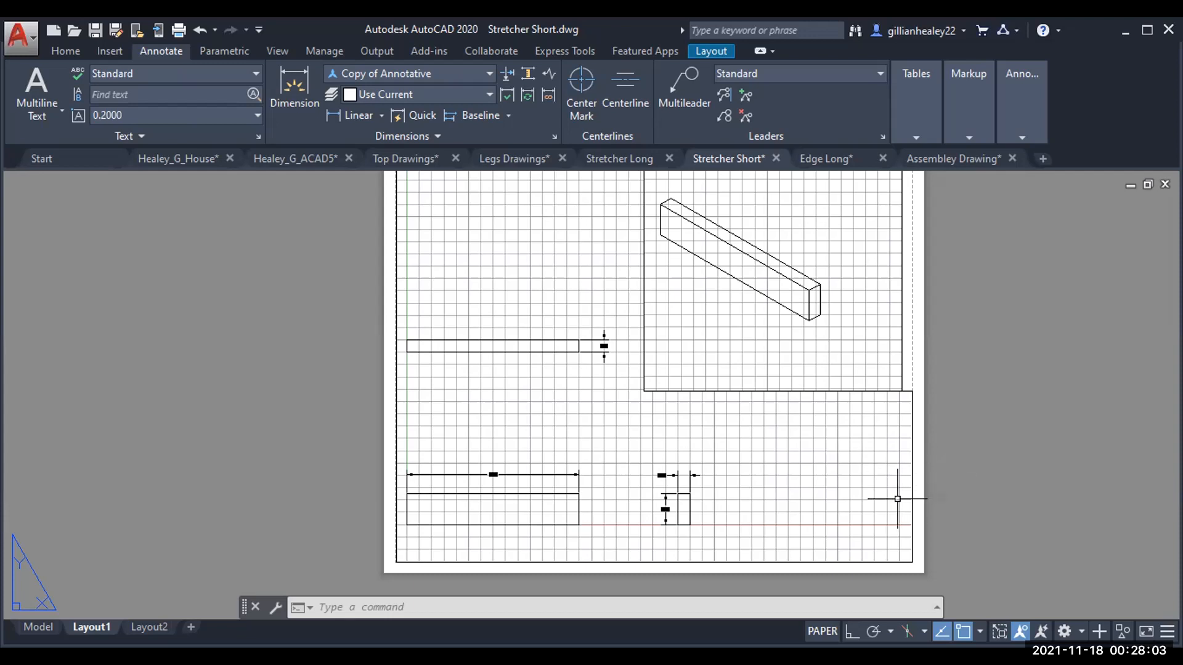
Step: Try Plot Preview from the application menu, then start the PLOT command instead
click(31, 37)
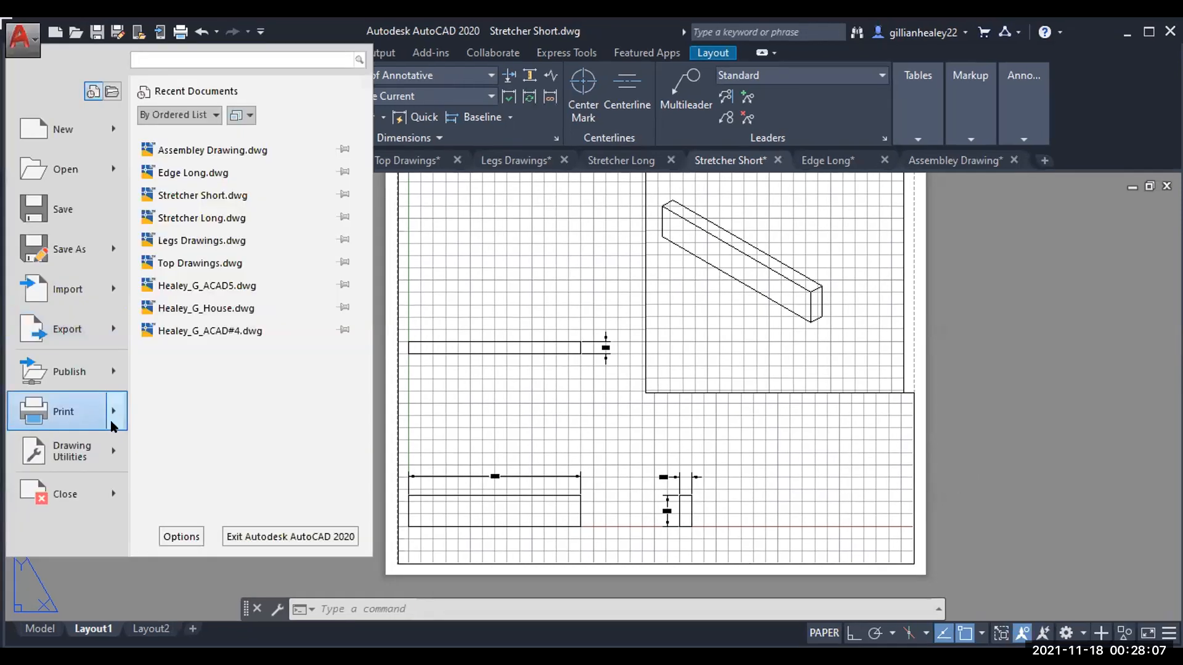
mouse_move(111, 424)
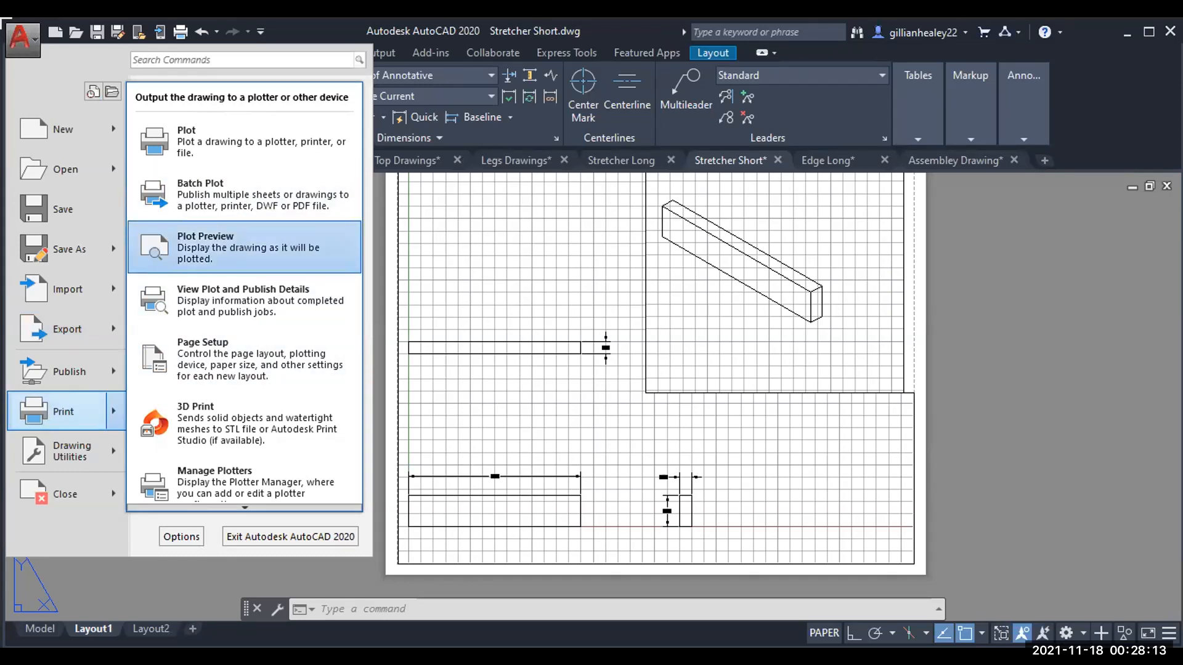
click(241, 235)
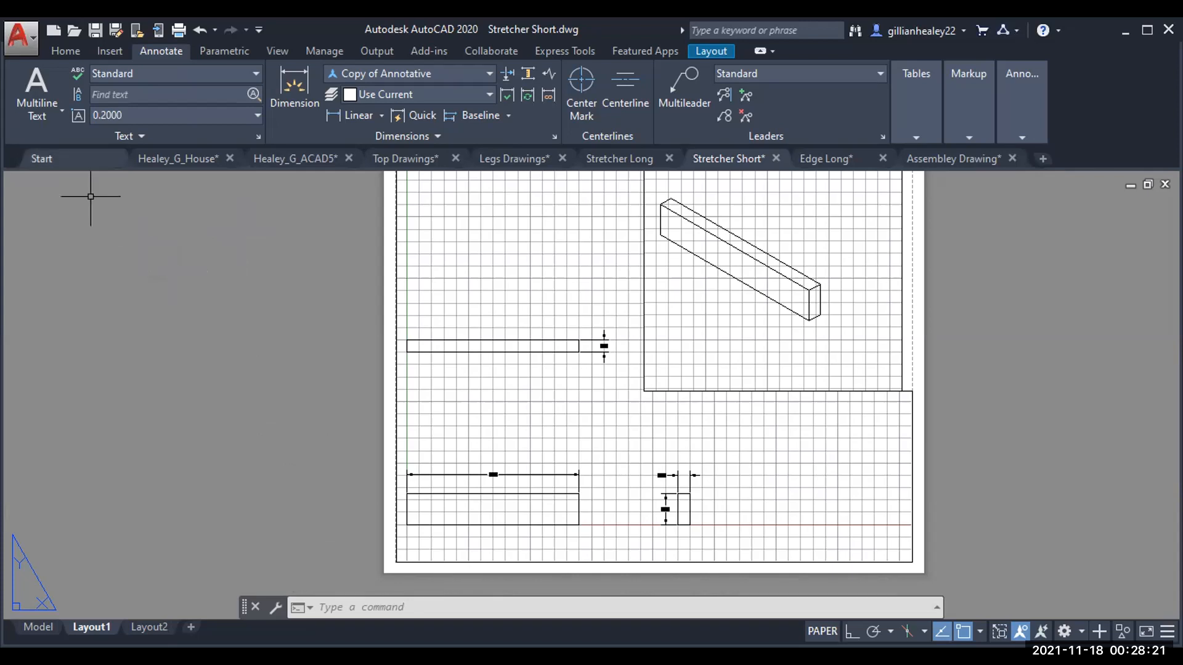
click(21, 37)
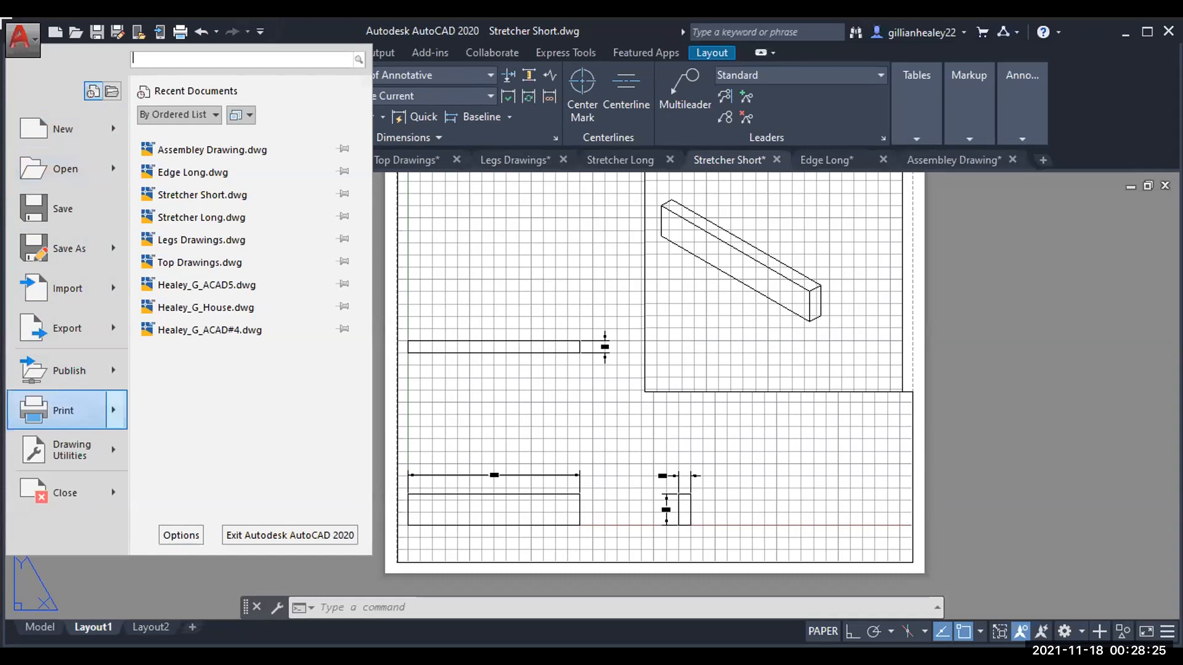
click(50, 404)
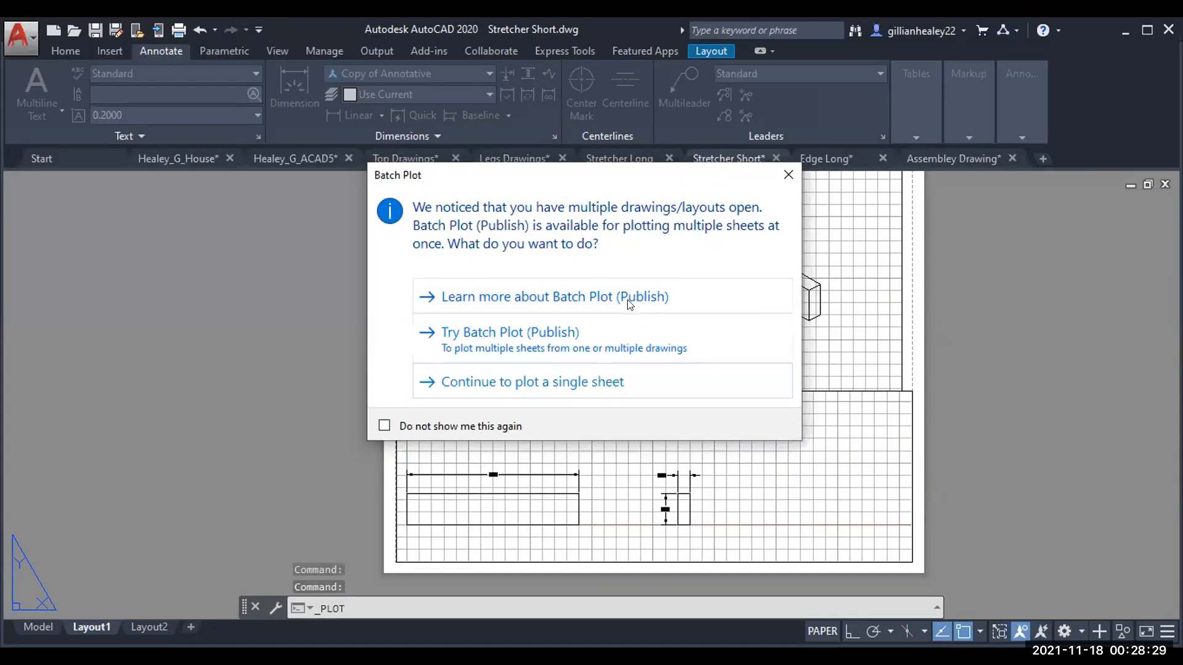
Step: Plot a single sheet using the Adobe PDF printer and preview the page
click(588, 382)
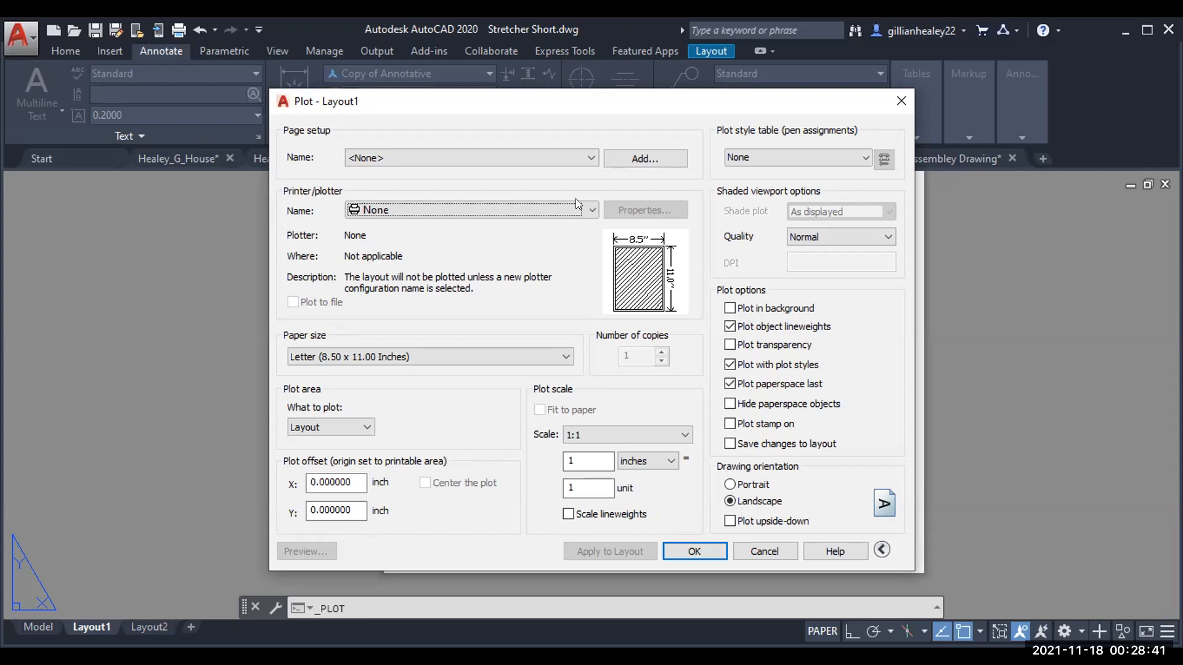
click(590, 211)
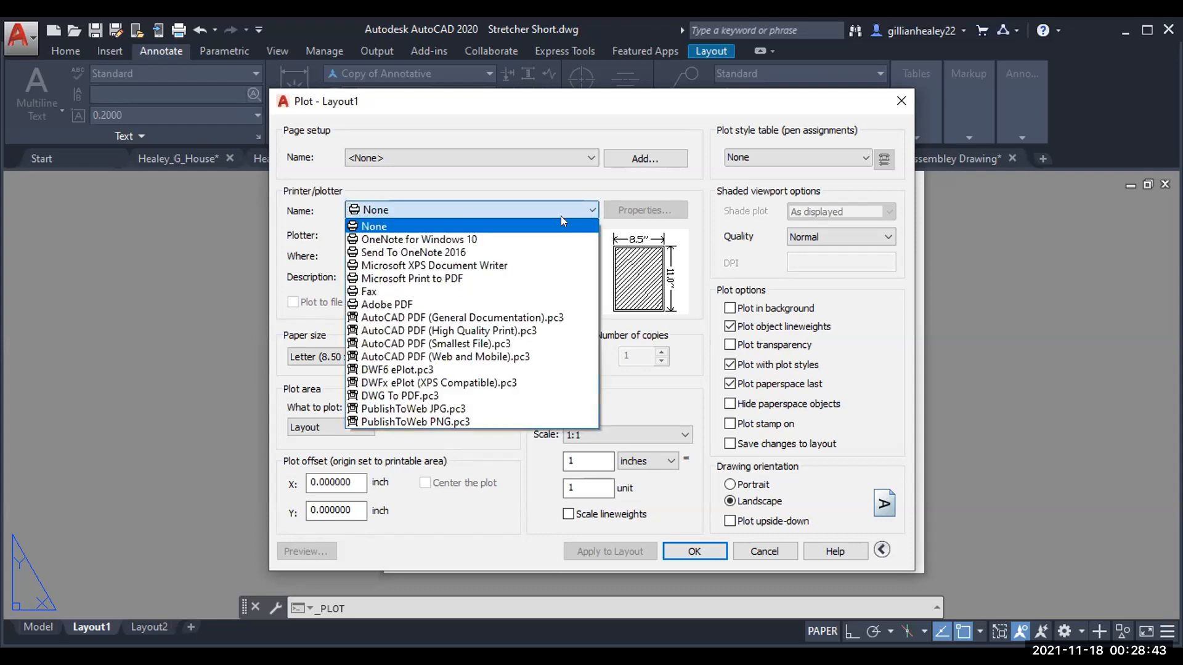
click(504, 303)
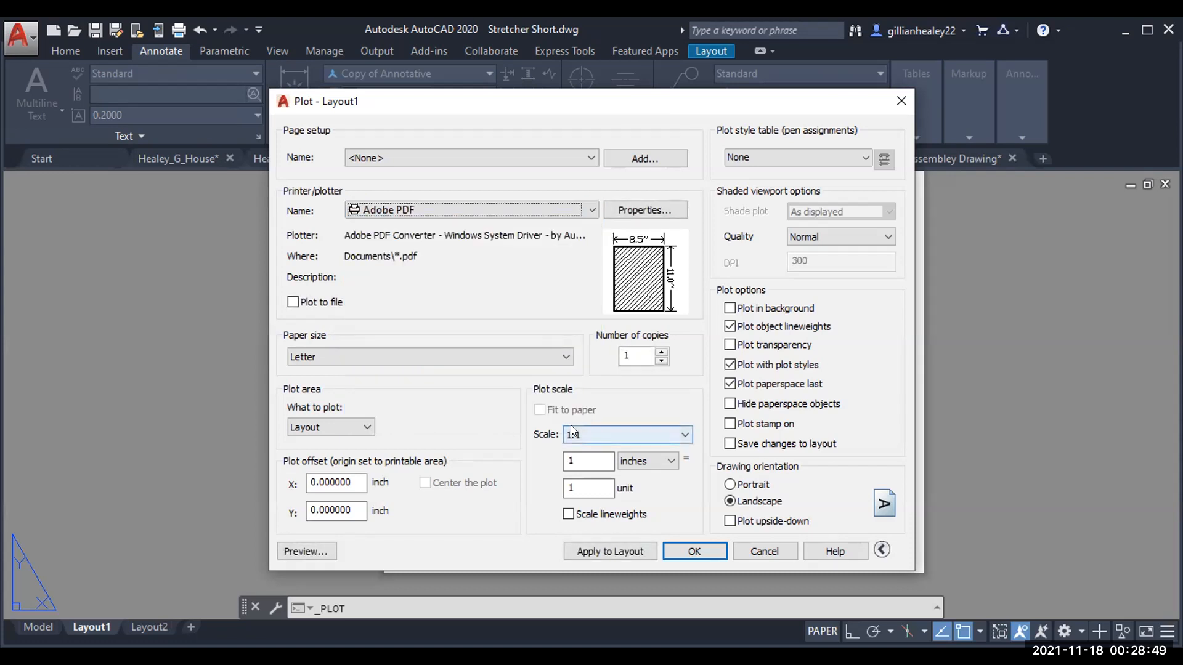
click(300, 548)
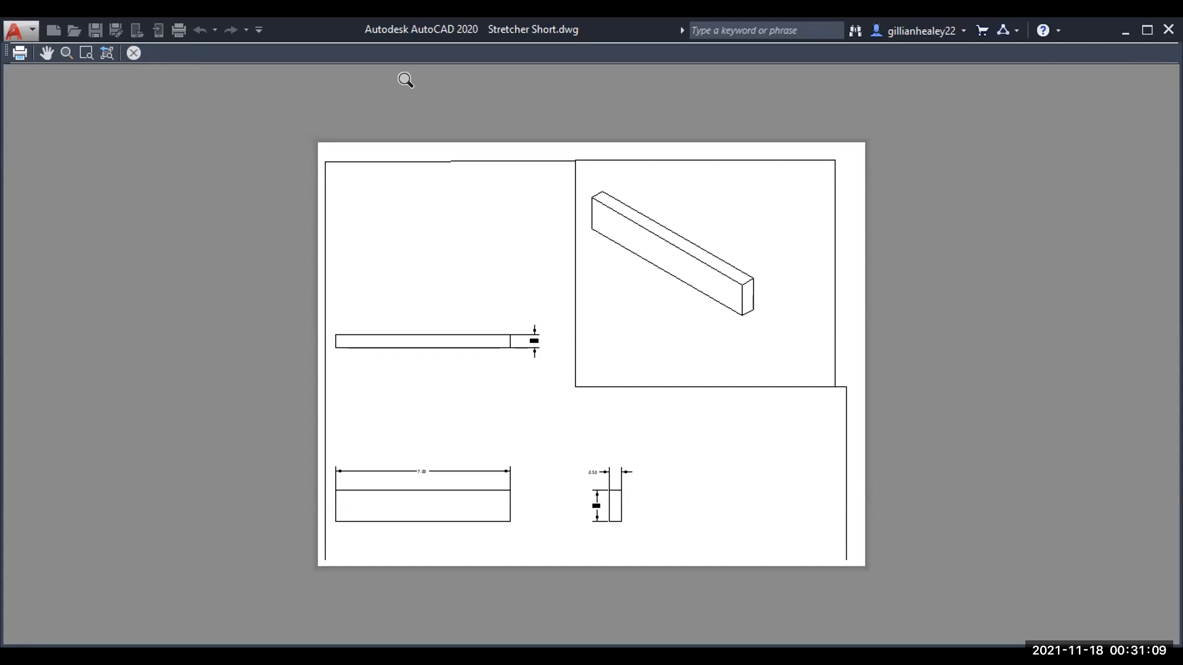
Step: Close the preview and confirm the Adobe PDF, Letter, landscape plot settings
key(Escape)
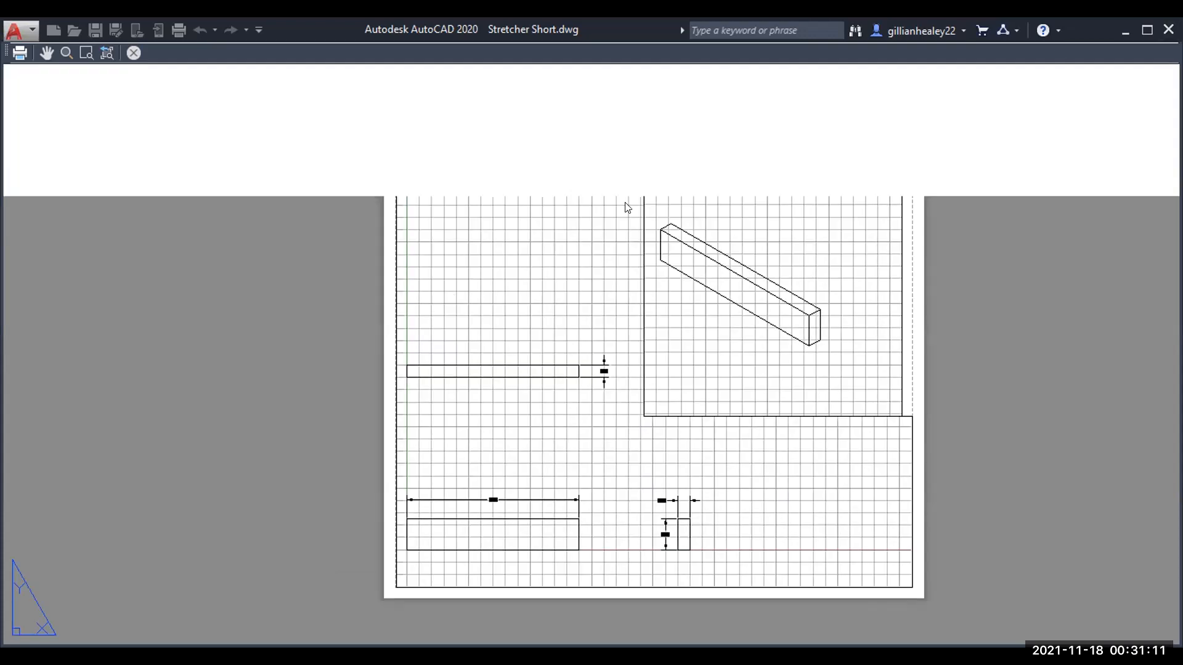
click(712, 550)
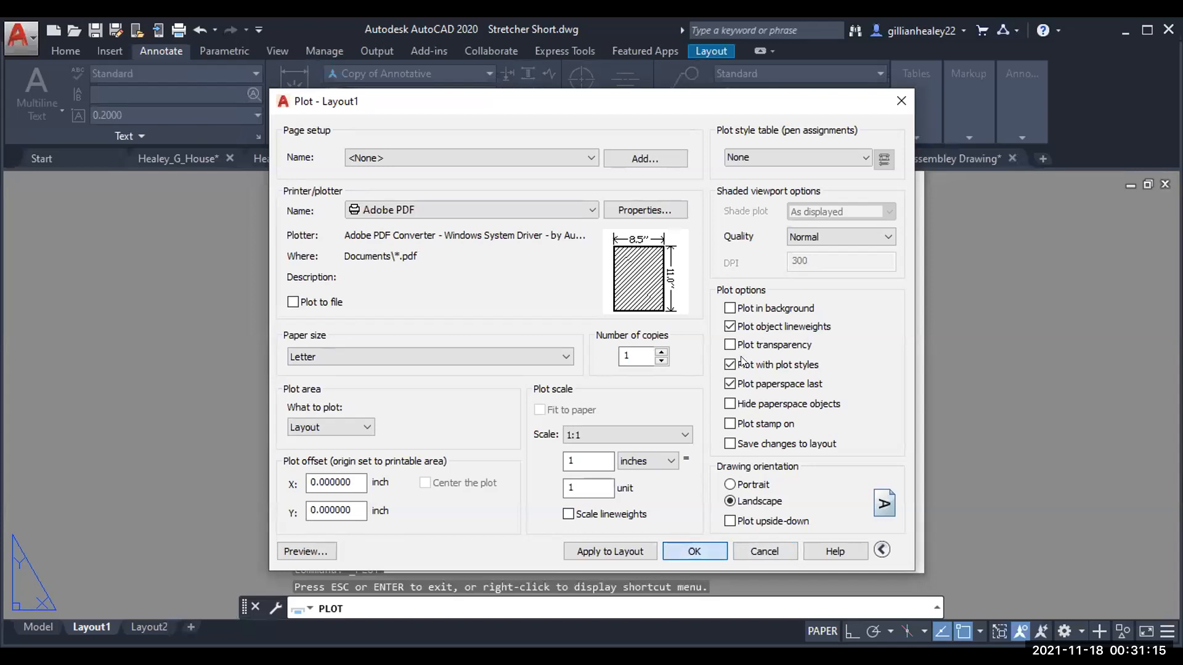
key(Return)
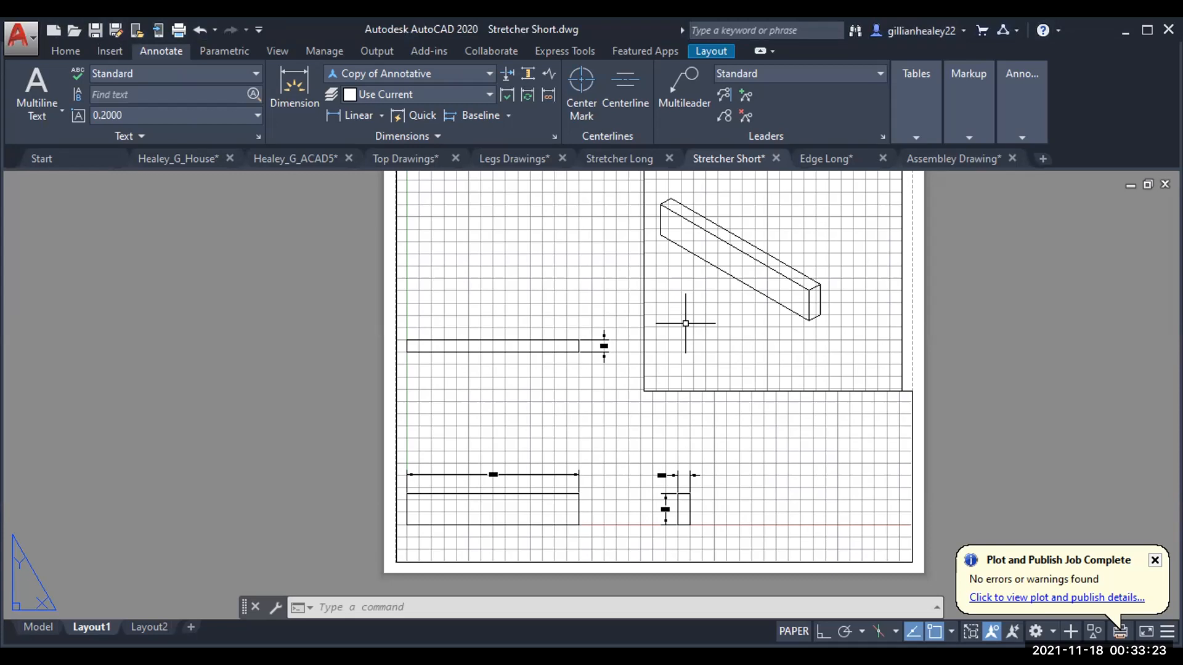
Step: Save the Stretcher Short, Top Drawings and Assembley Drawing files
key(ctrl+s)
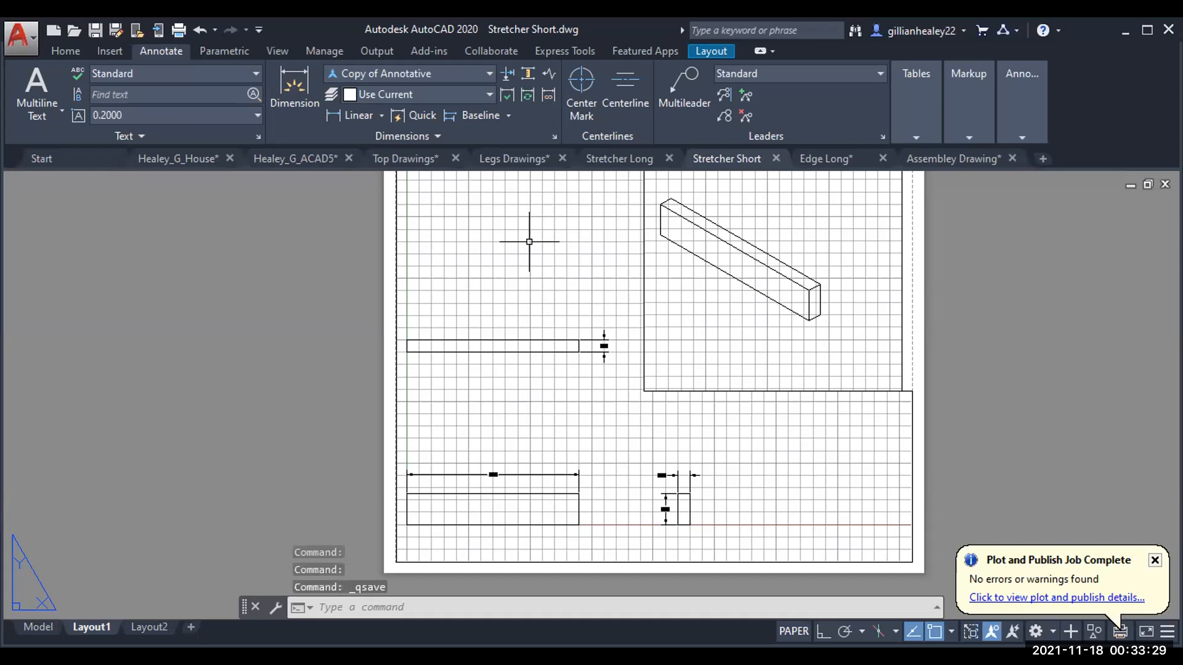
click(502, 161)
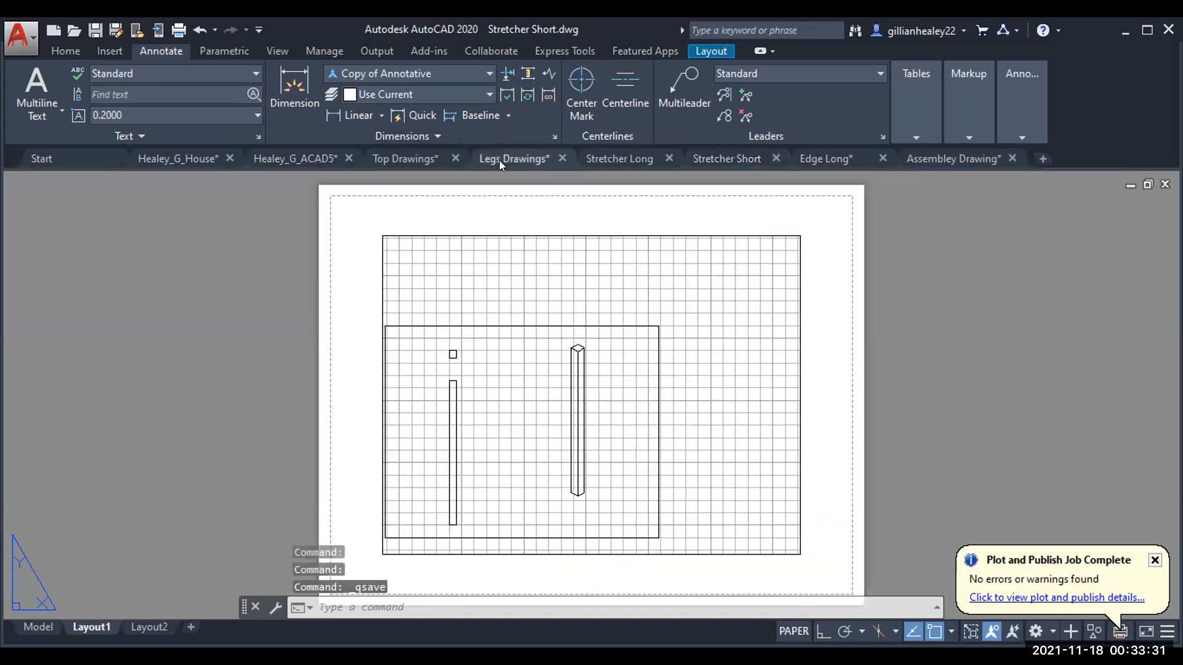
right_click(432, 163)
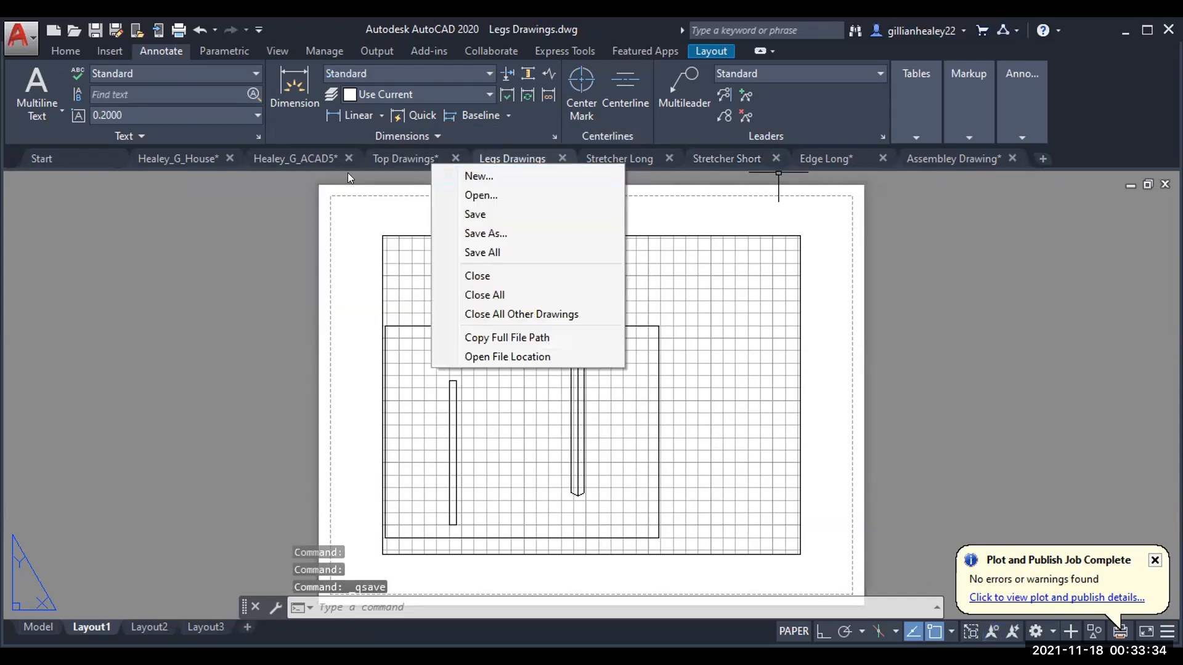
click(405, 161)
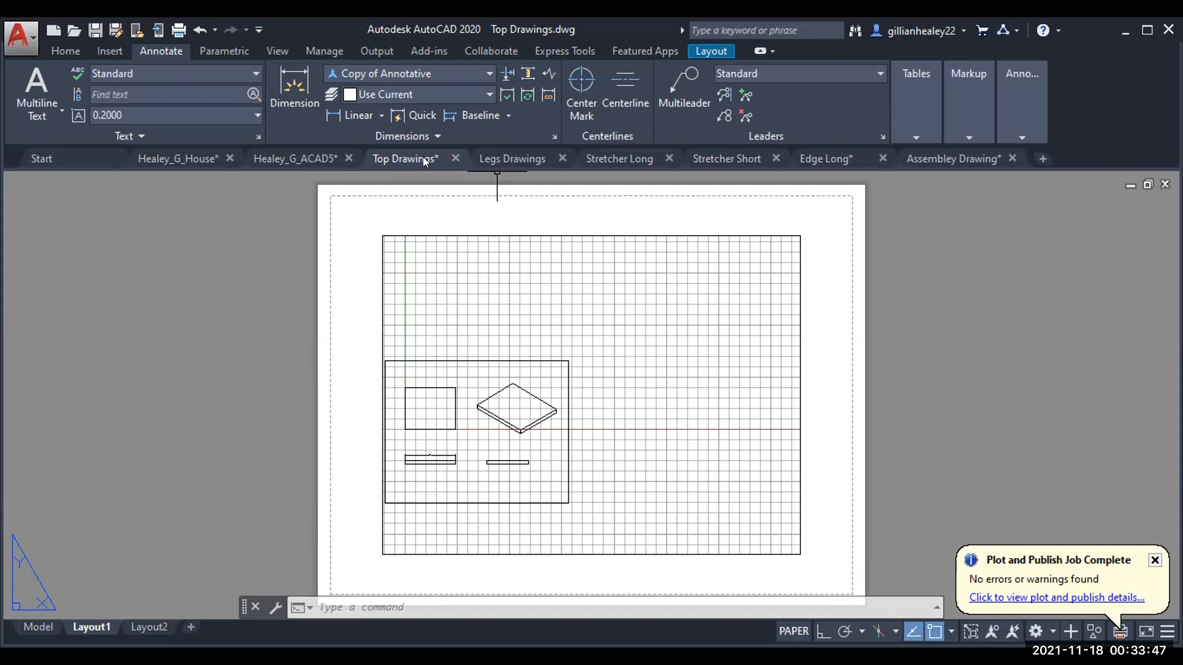
mouse_move(423, 156)
key(ctrl+s)
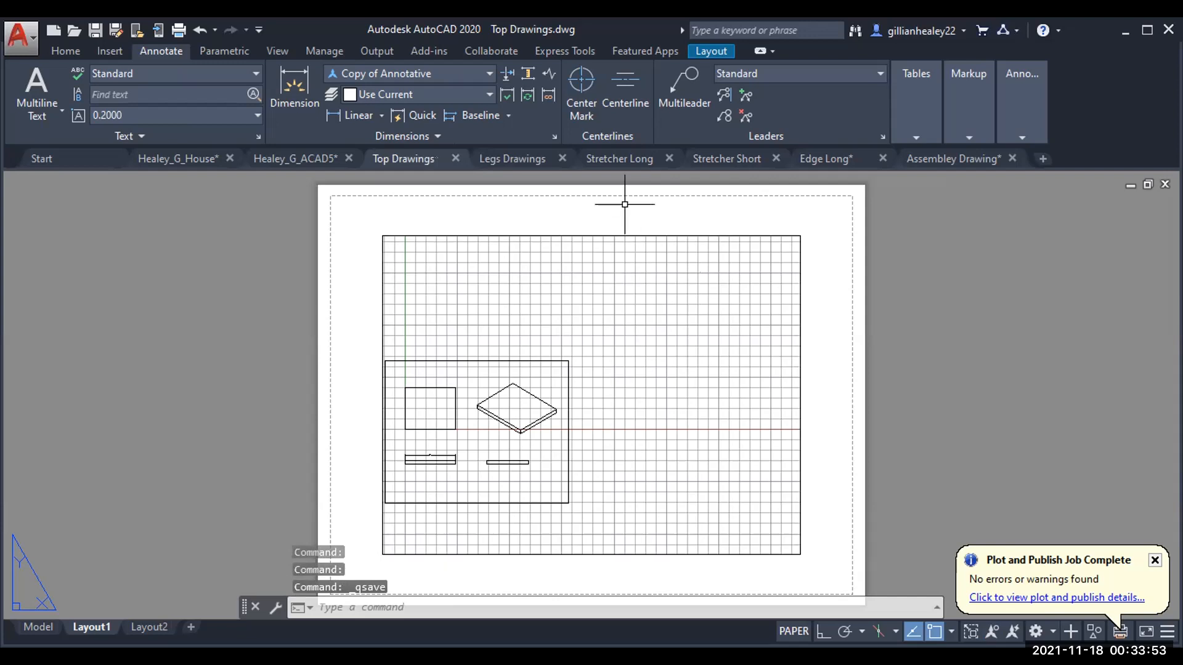
click(848, 157)
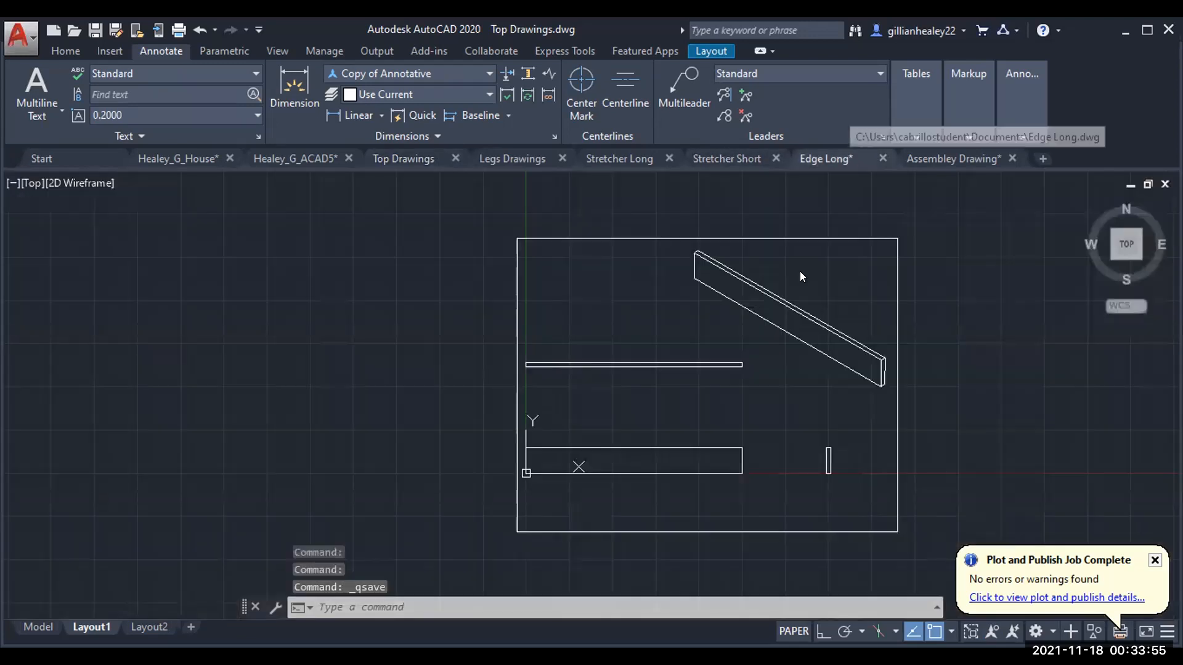
click(906, 157)
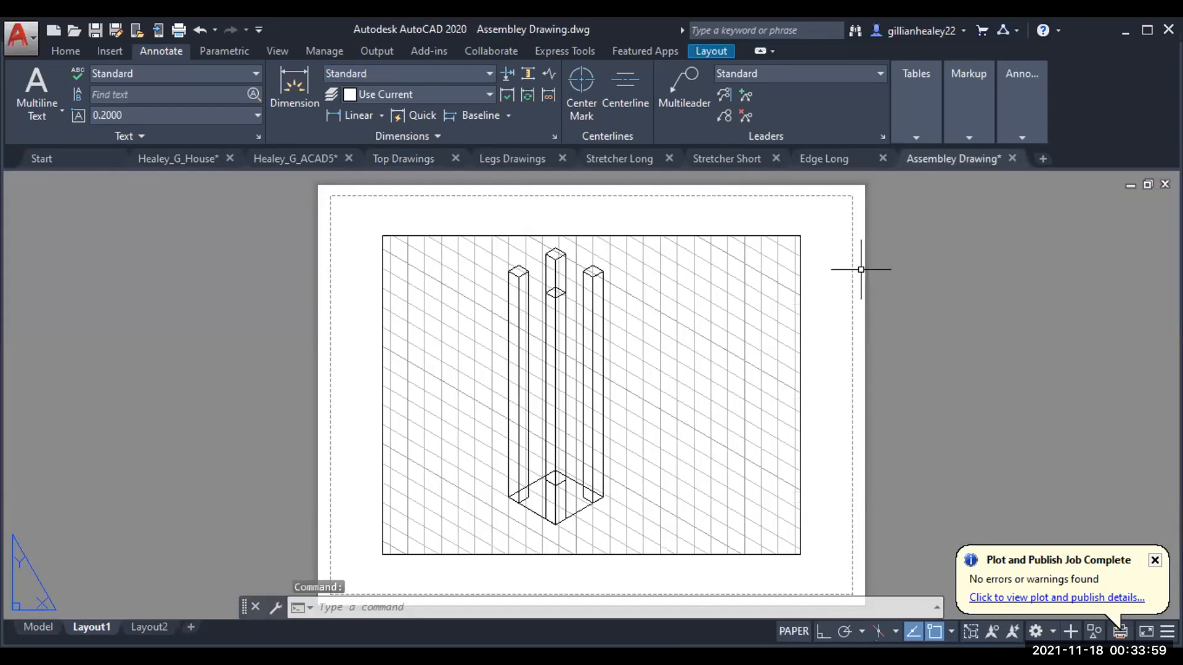
key(ctrl+s)
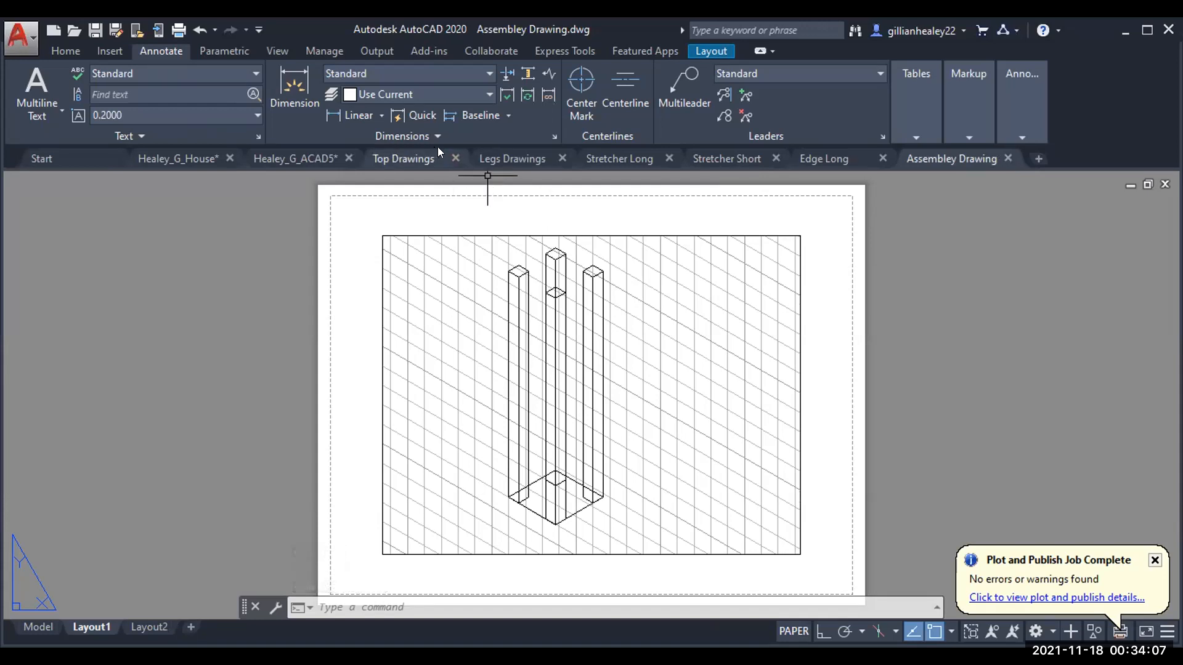
Step: Look through the Top Drawings, Legs Drawings and Stretcher Long tabs, ending on Stretcher Short
right_click(419, 155)
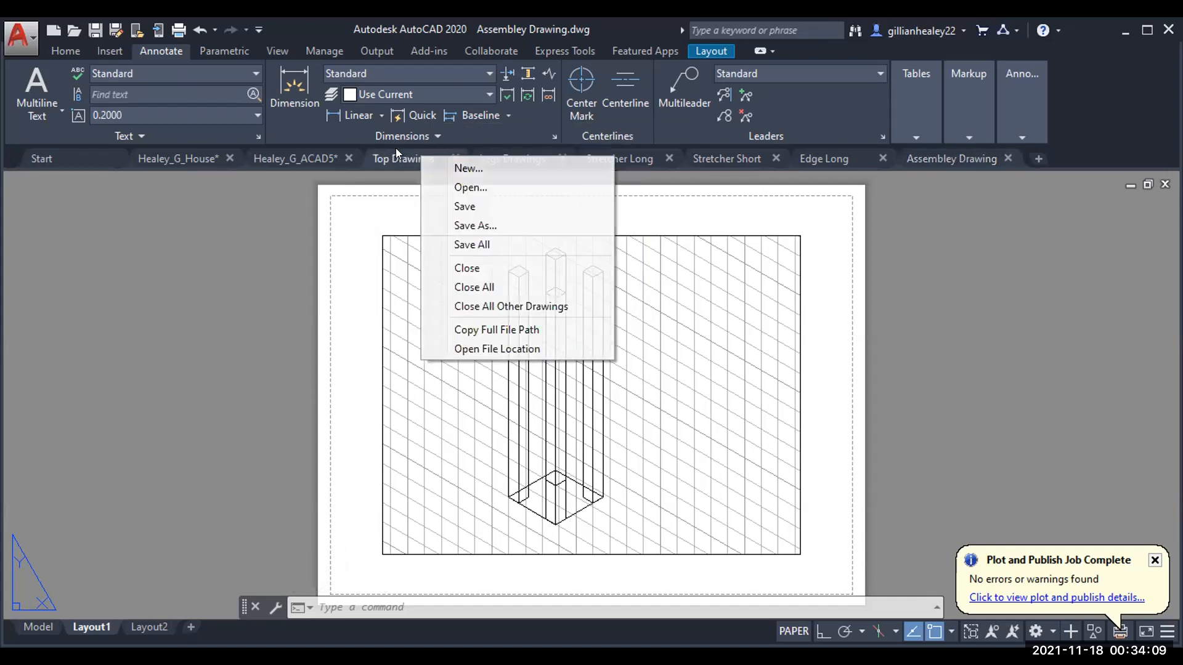
click(396, 150)
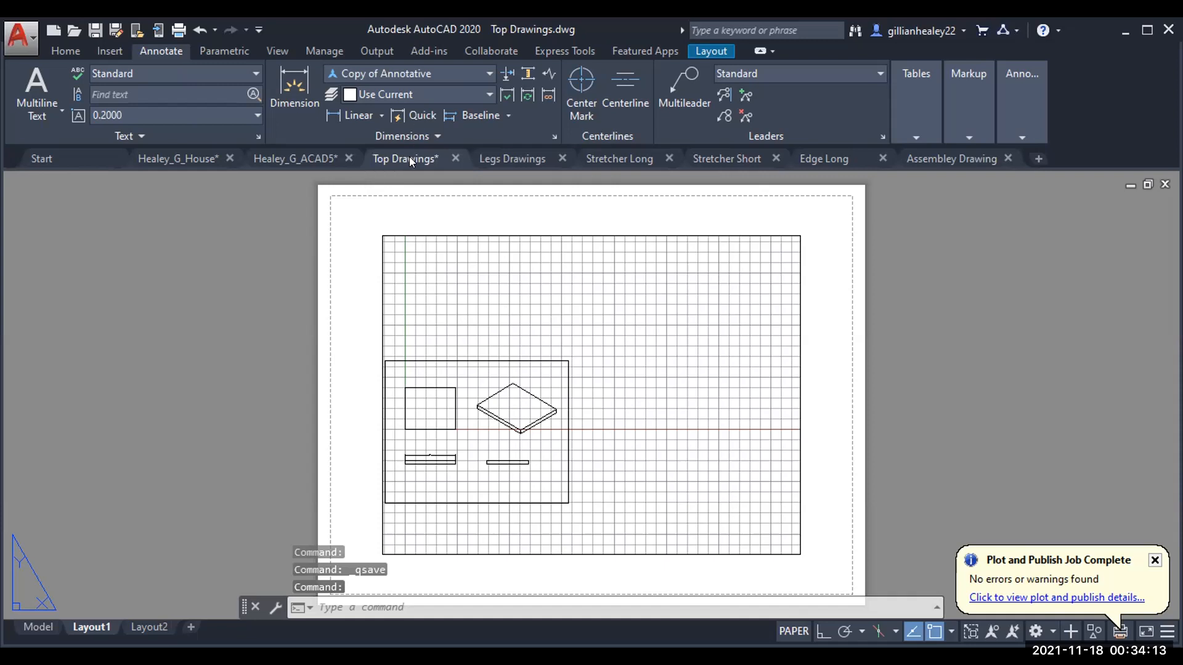
mouse_move(503, 156)
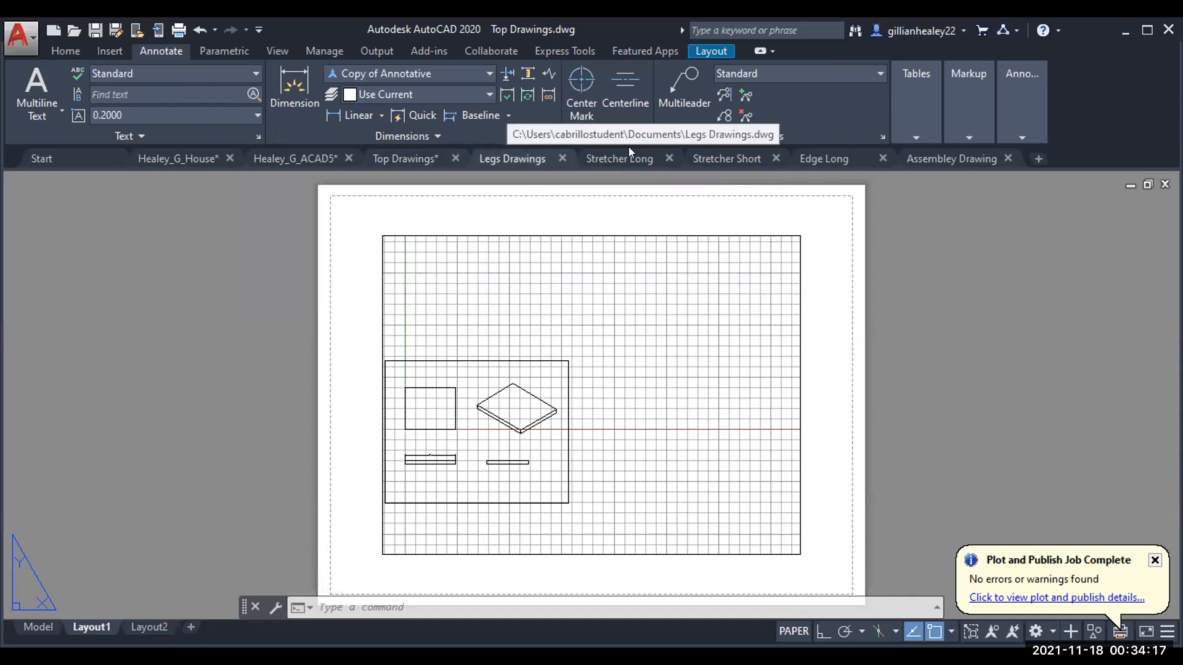
click(639, 149)
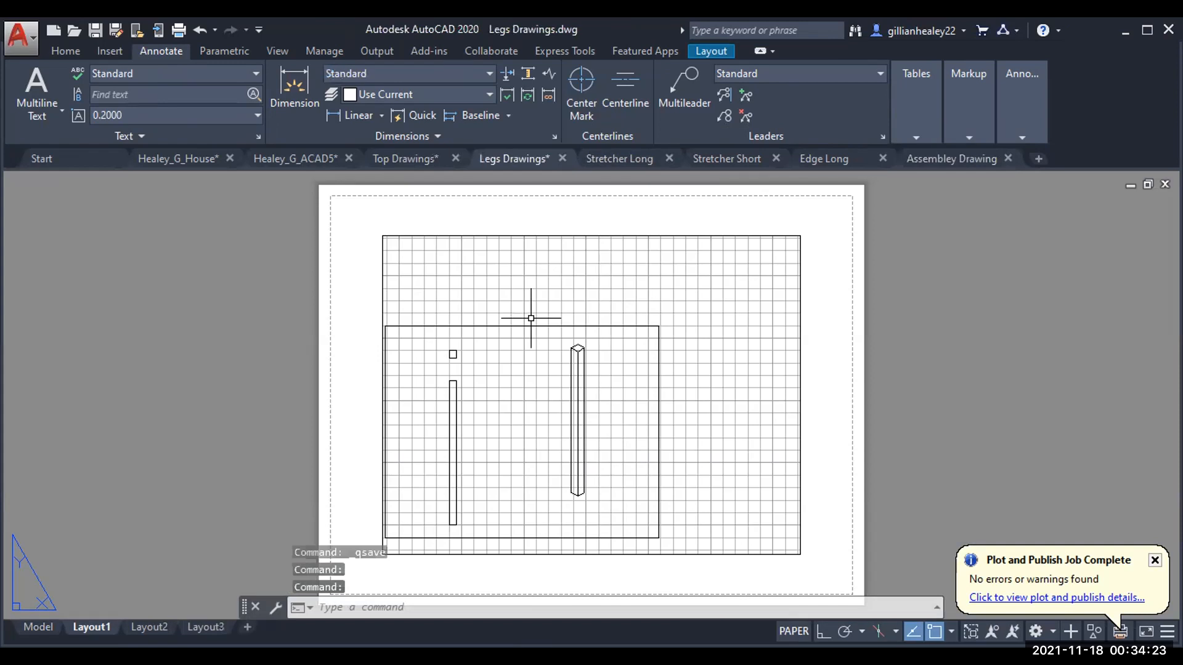
mouse_move(615, 160)
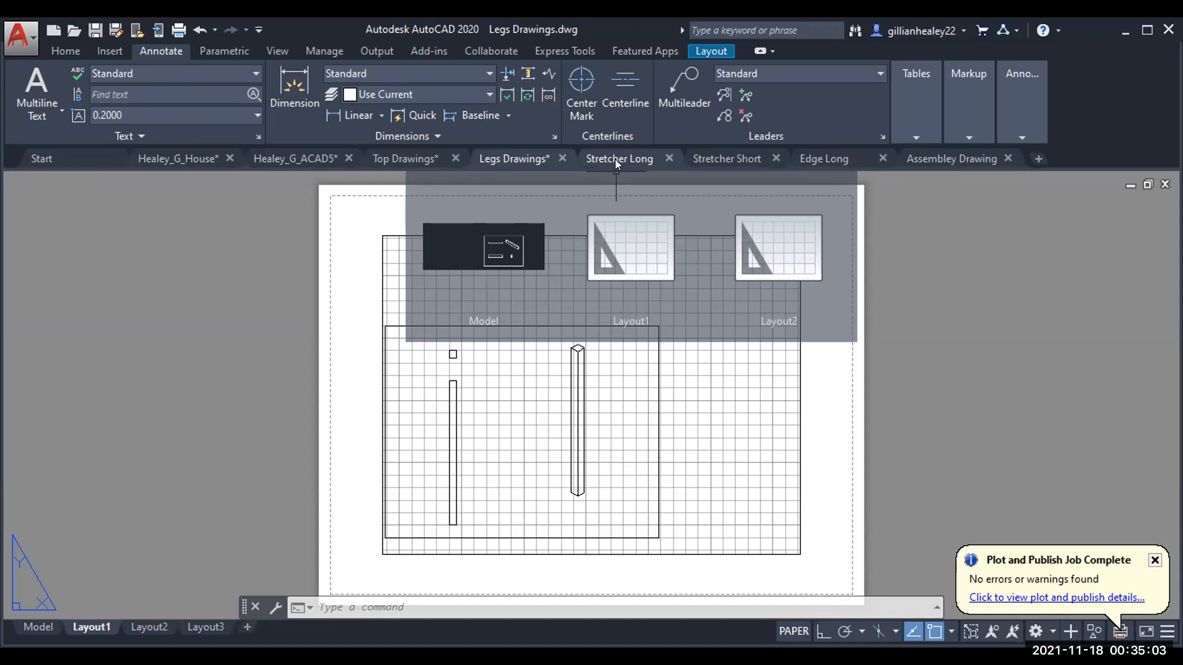
click(615, 159)
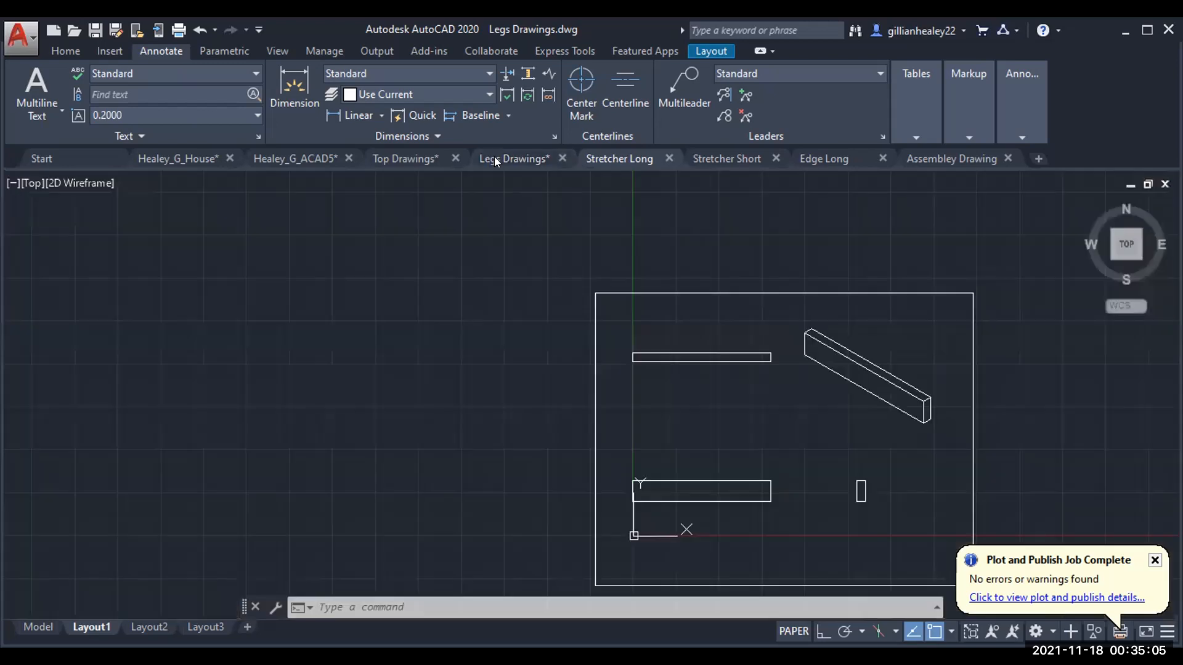
mouse_move(480, 159)
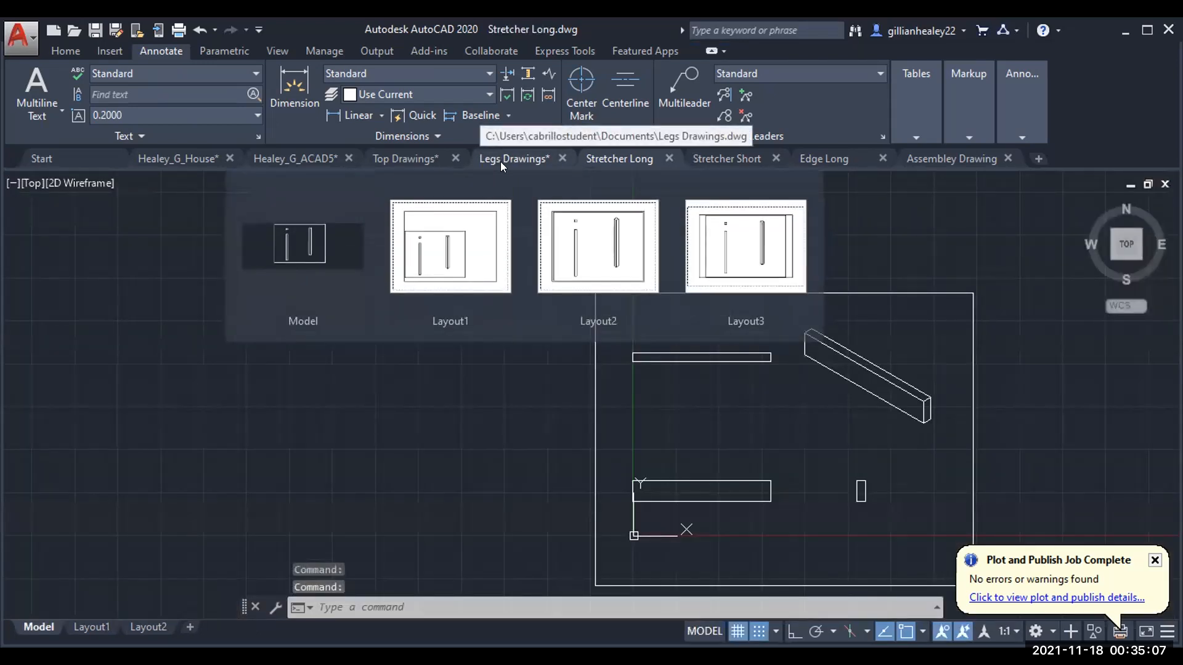
right_click(500, 161)
click(603, 149)
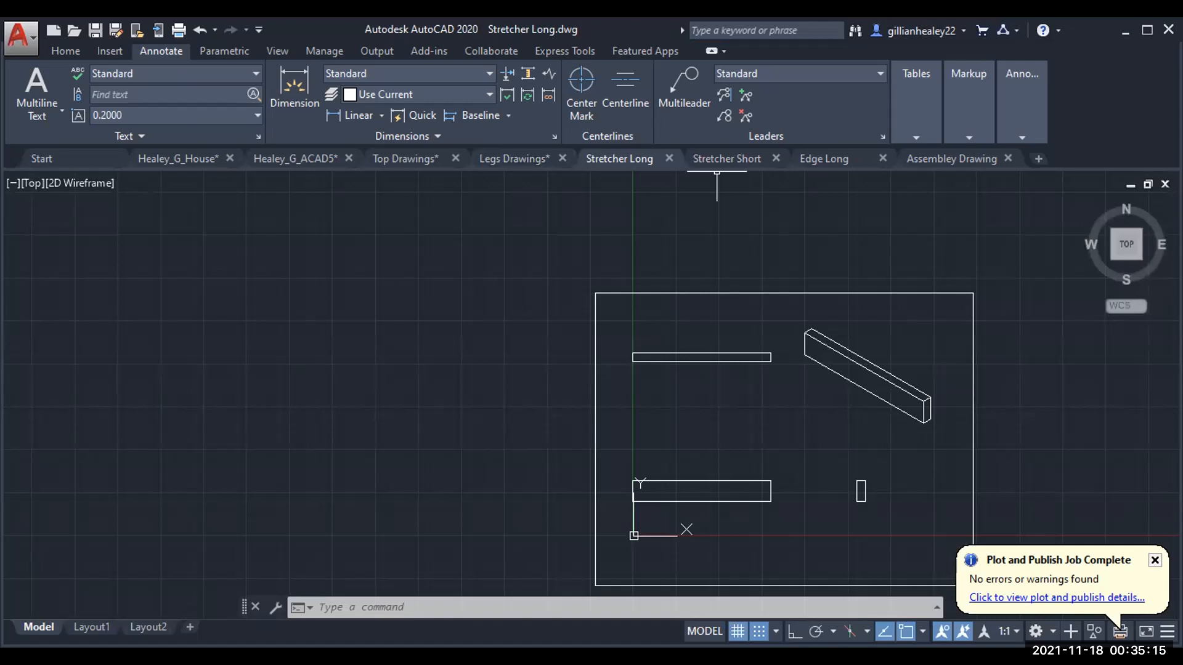
mouse_move(714, 152)
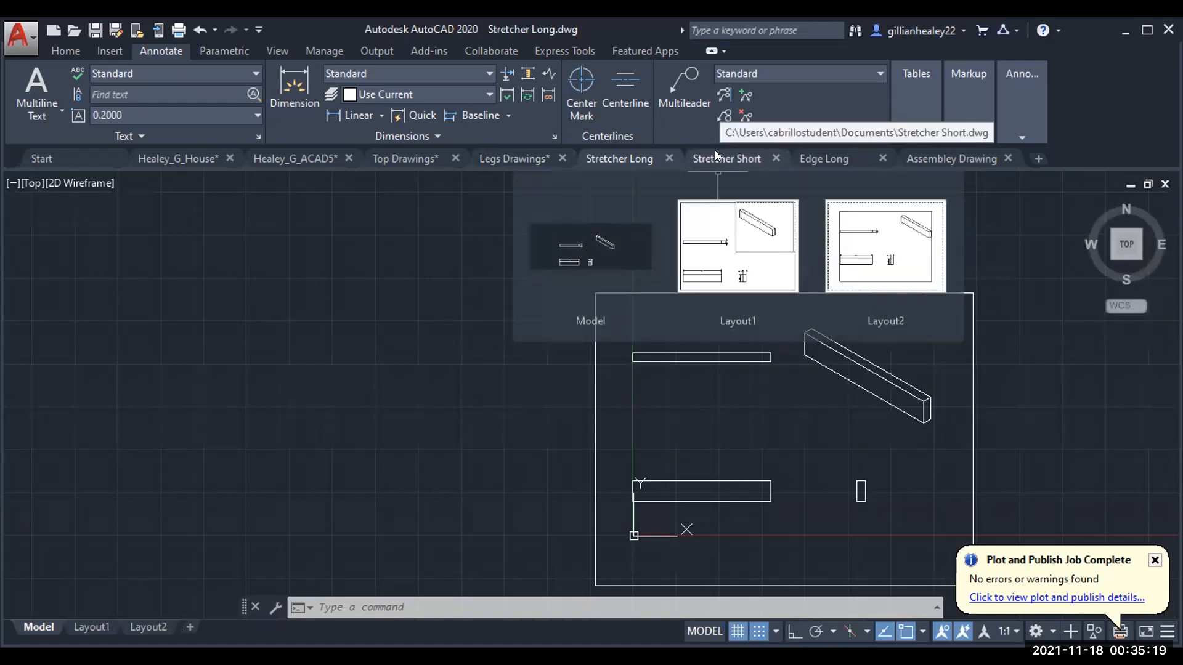
click(714, 150)
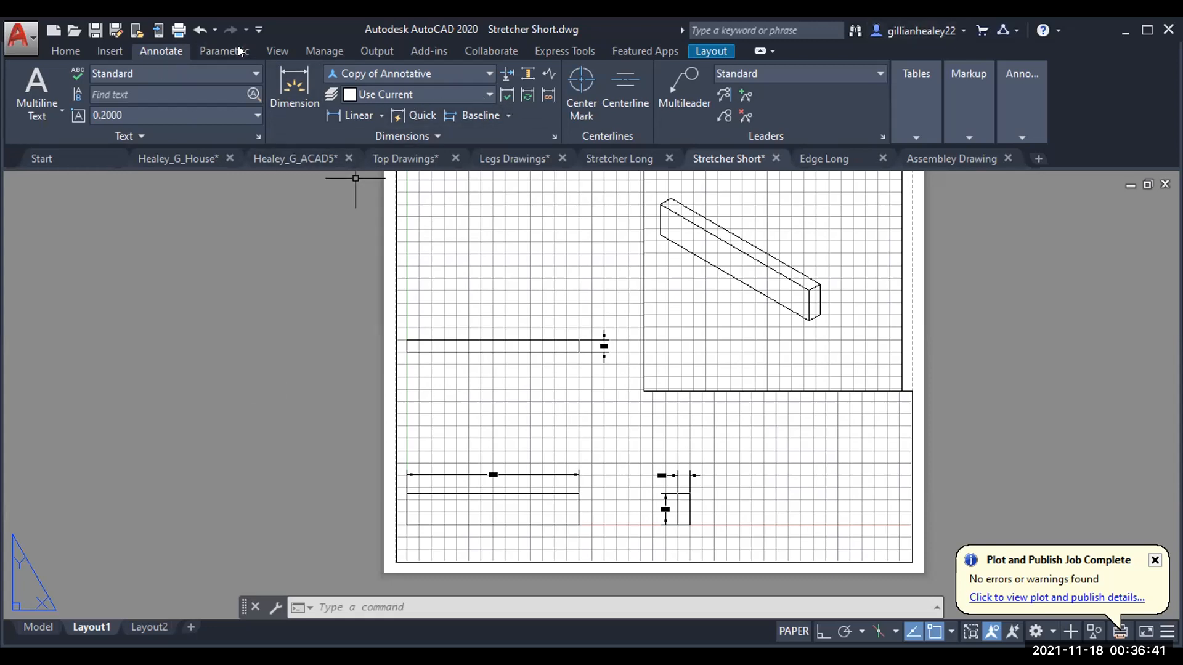
Step: Choose Insert > Blocks from Other Drawings and browse for a source drawing file
click(99, 48)
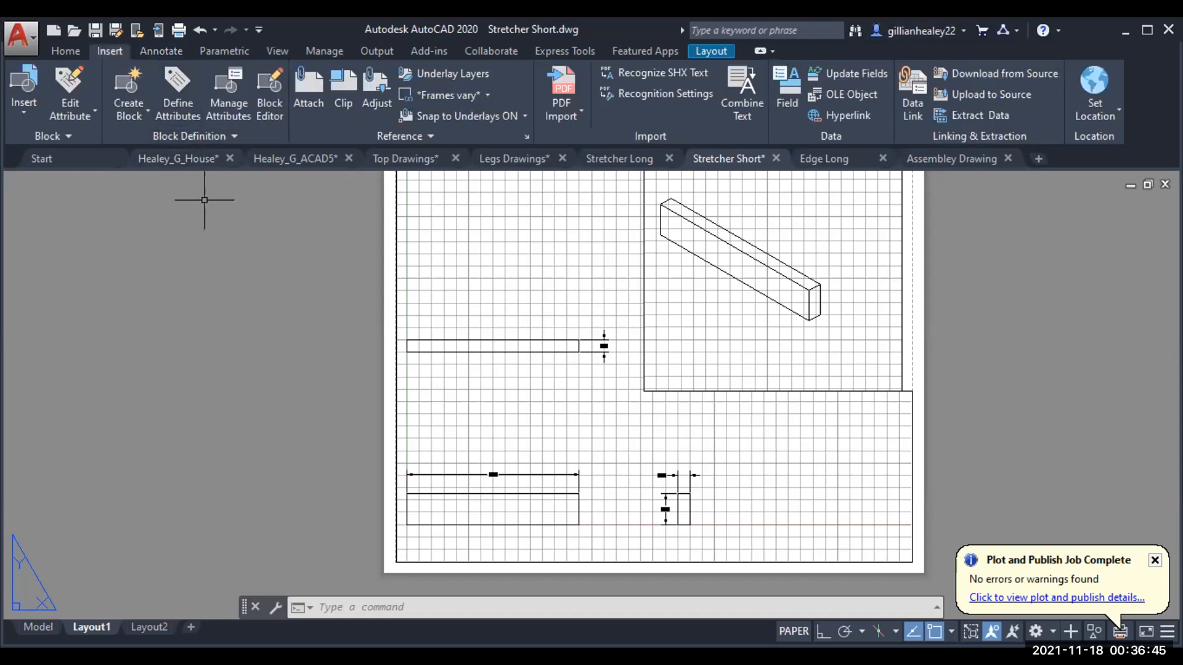
click(18, 100)
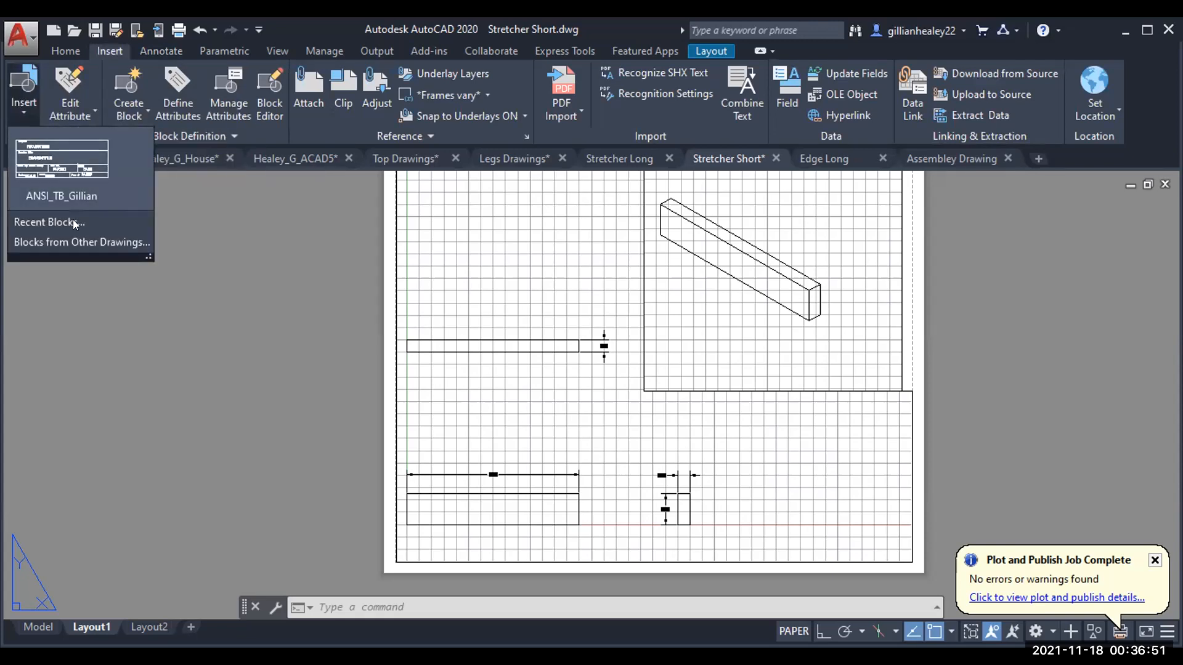
click(70, 244)
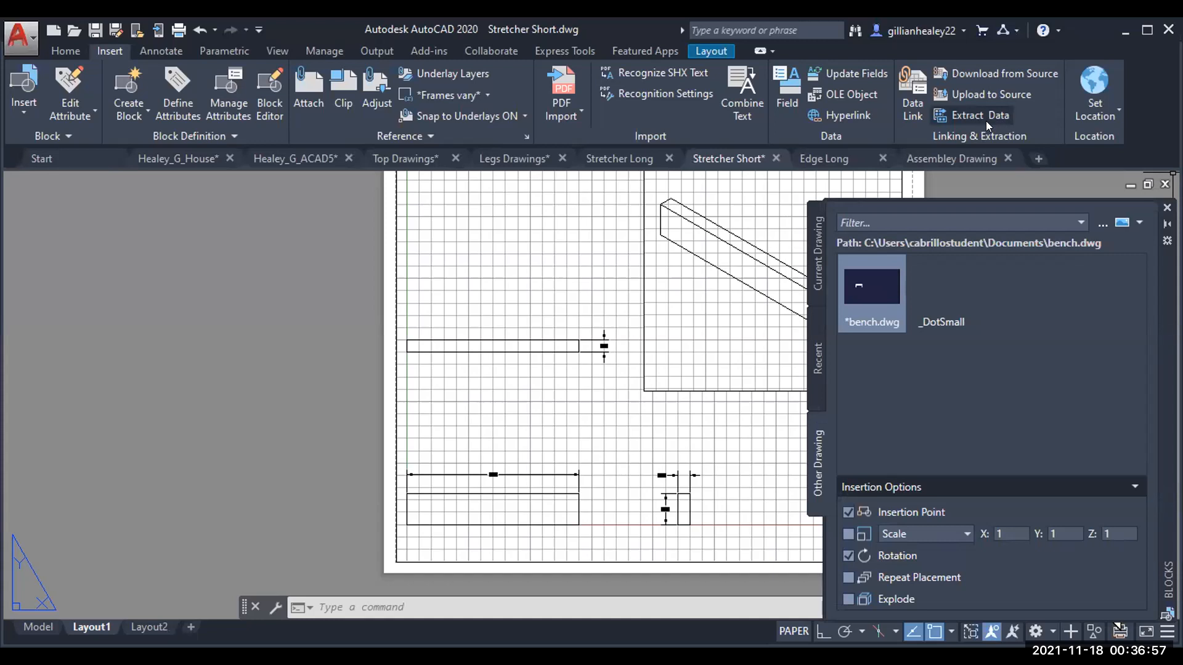
click(1102, 223)
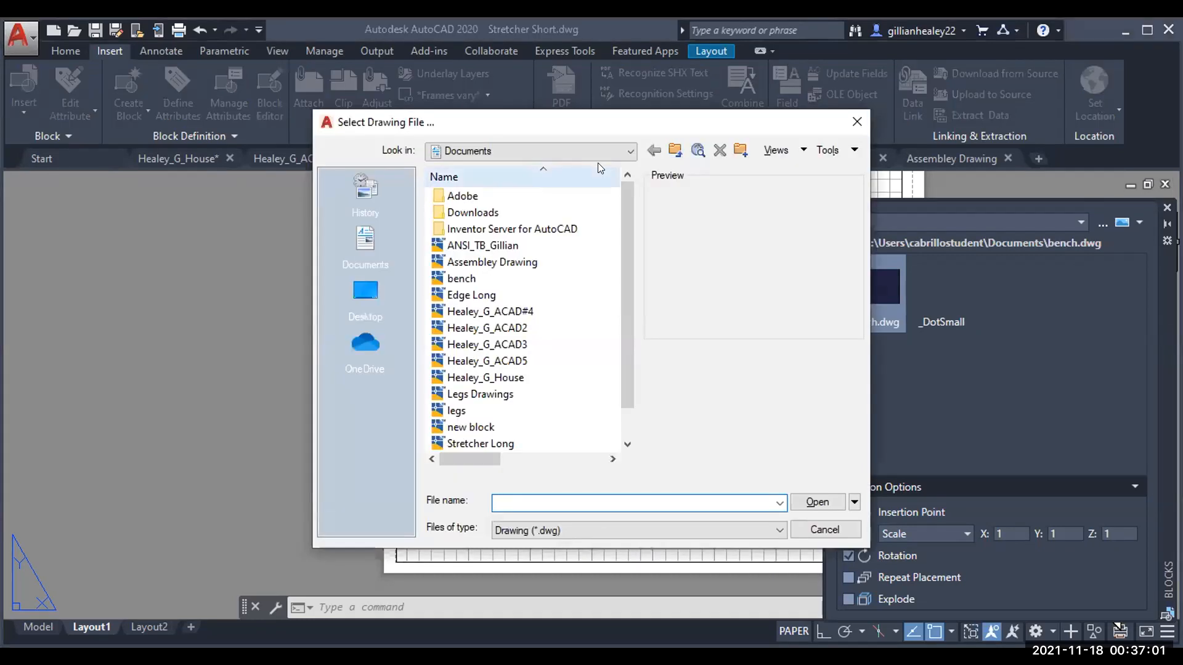
Step: Reset the standard folder shortcuts and check the OneDrive, Documents and Downloads folders
scroll(601, 260, down, 1)
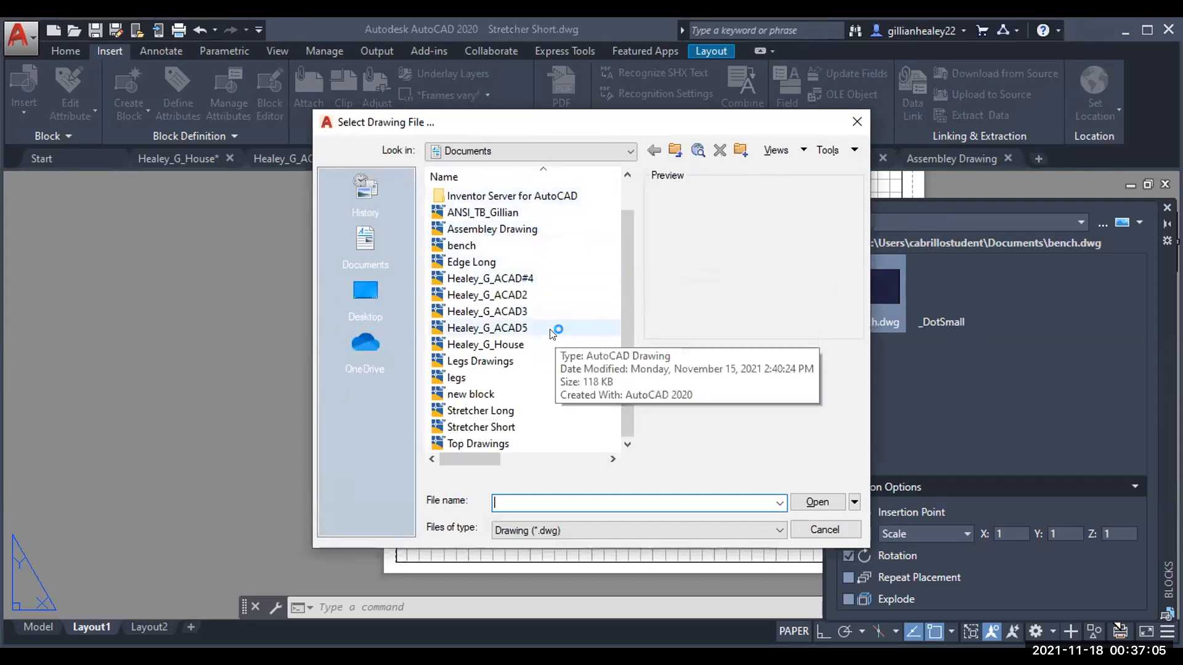
right_click(349, 255)
click(395, 352)
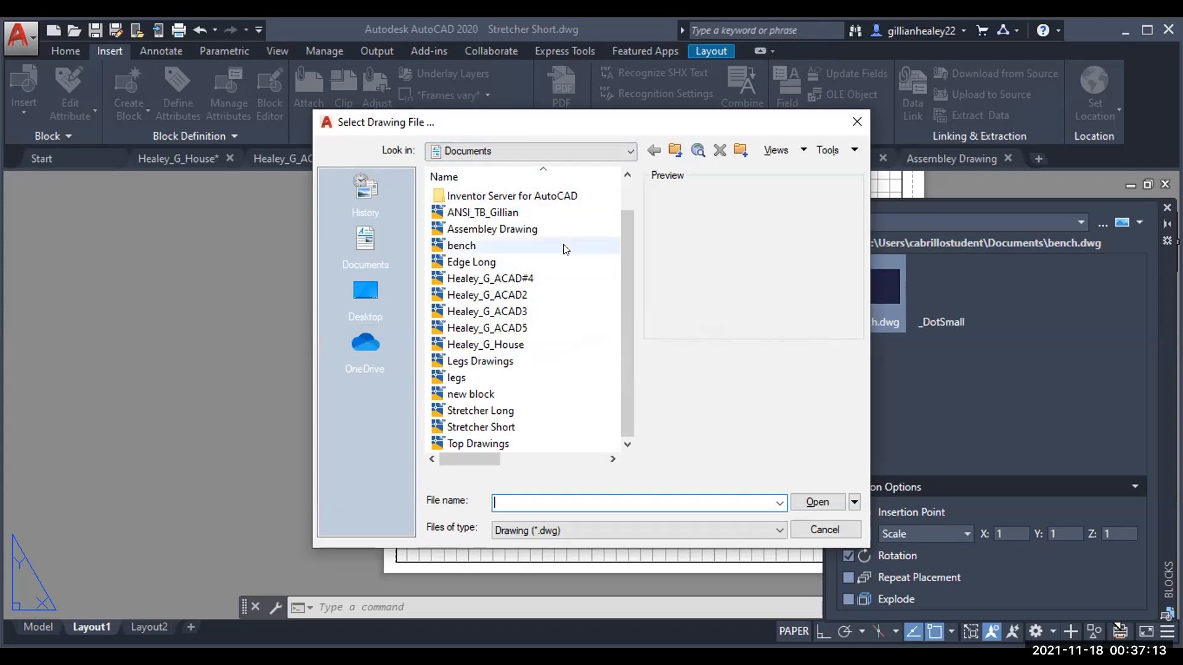
click(629, 153)
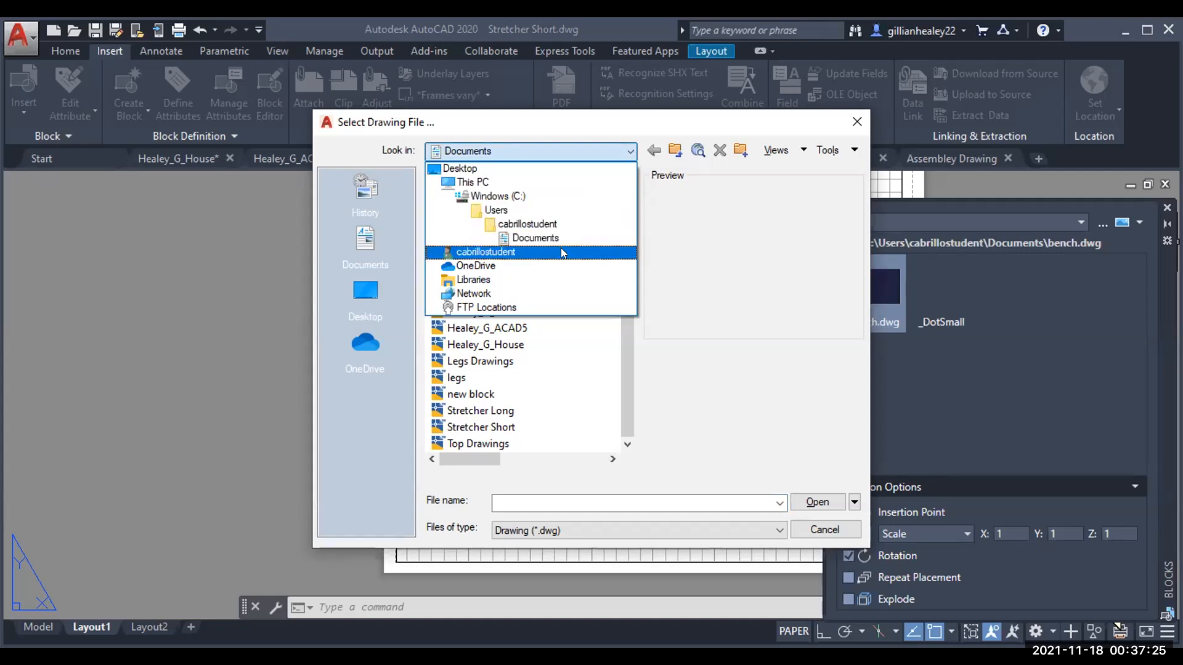
click(363, 361)
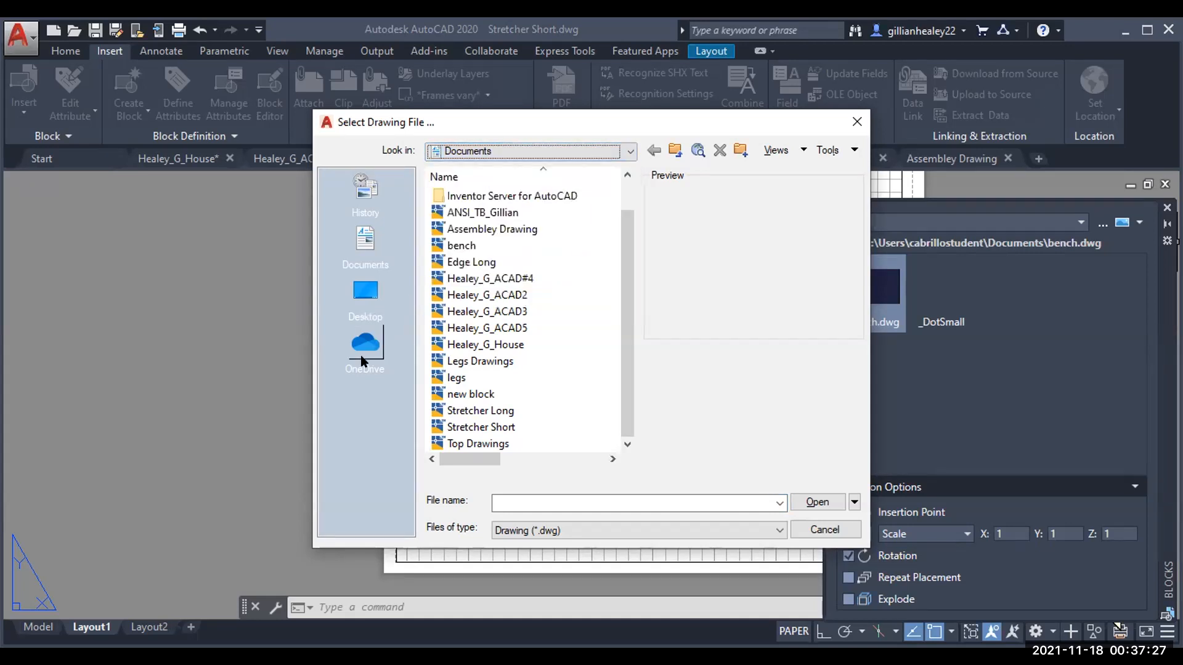
click(363, 361)
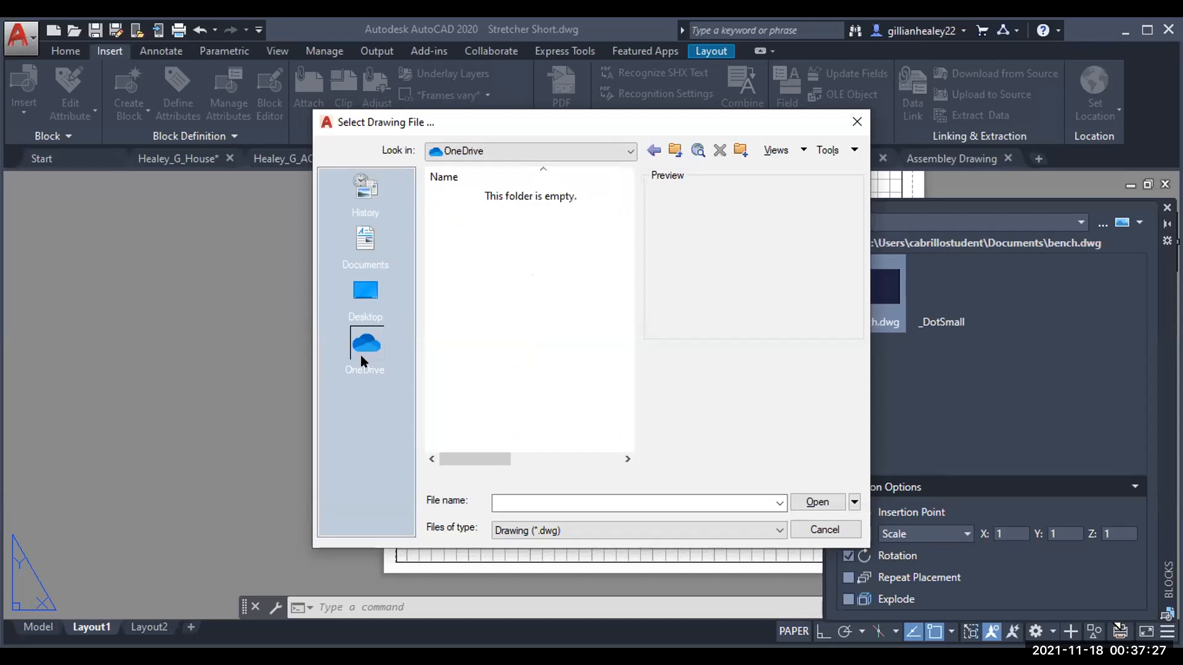
click(366, 256)
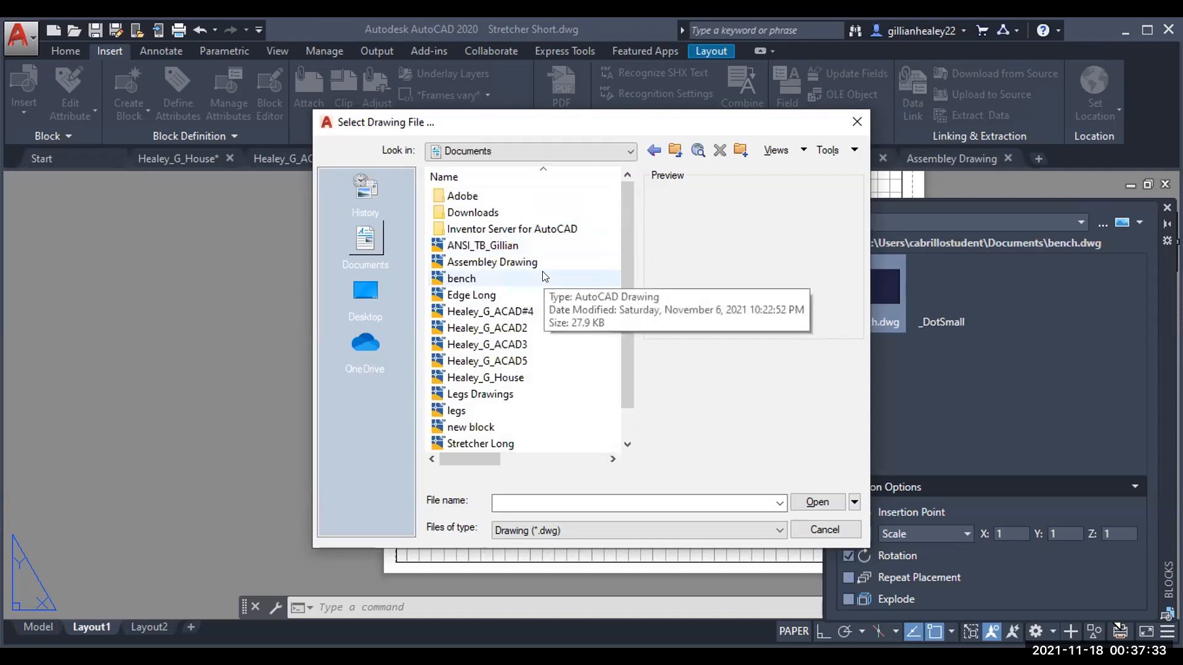
click(555, 209)
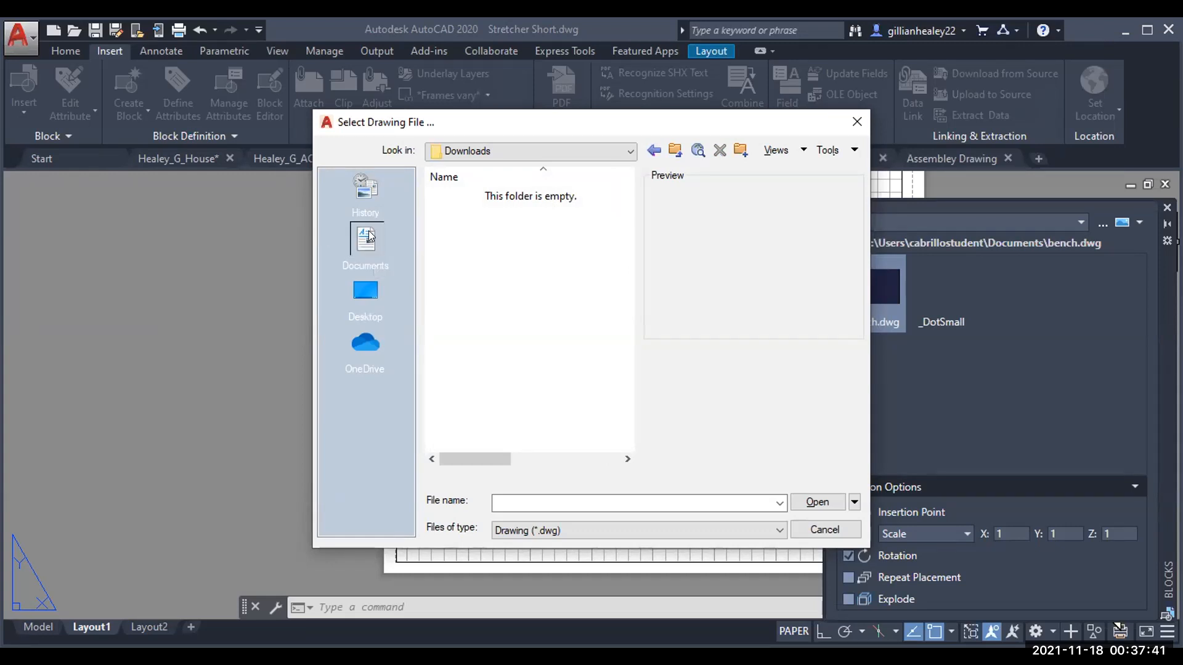
Step: Look in This PC's Documents folder, then switch the Look in location to Desktop
click(631, 152)
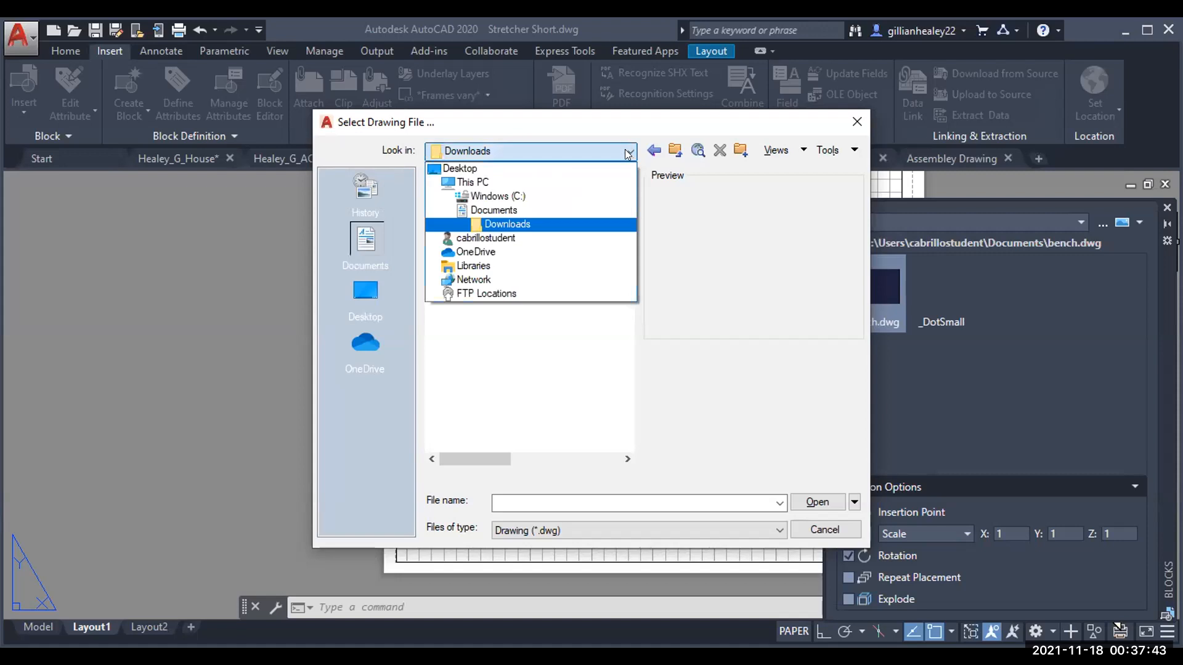
click(571, 185)
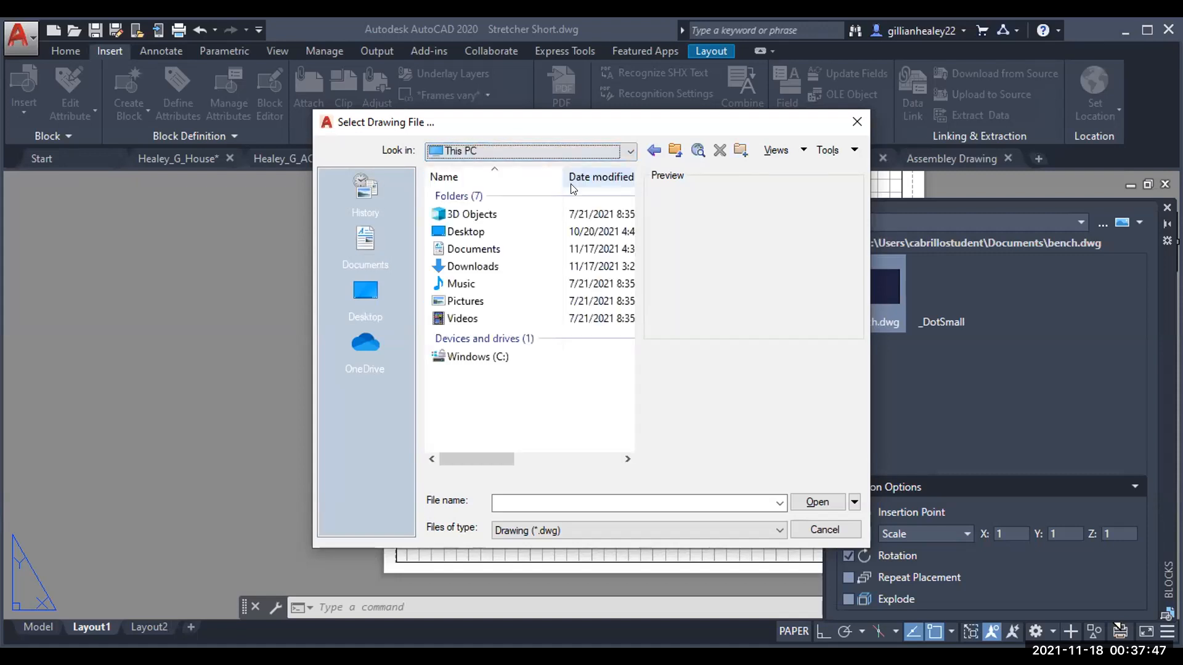
double_click(597, 252)
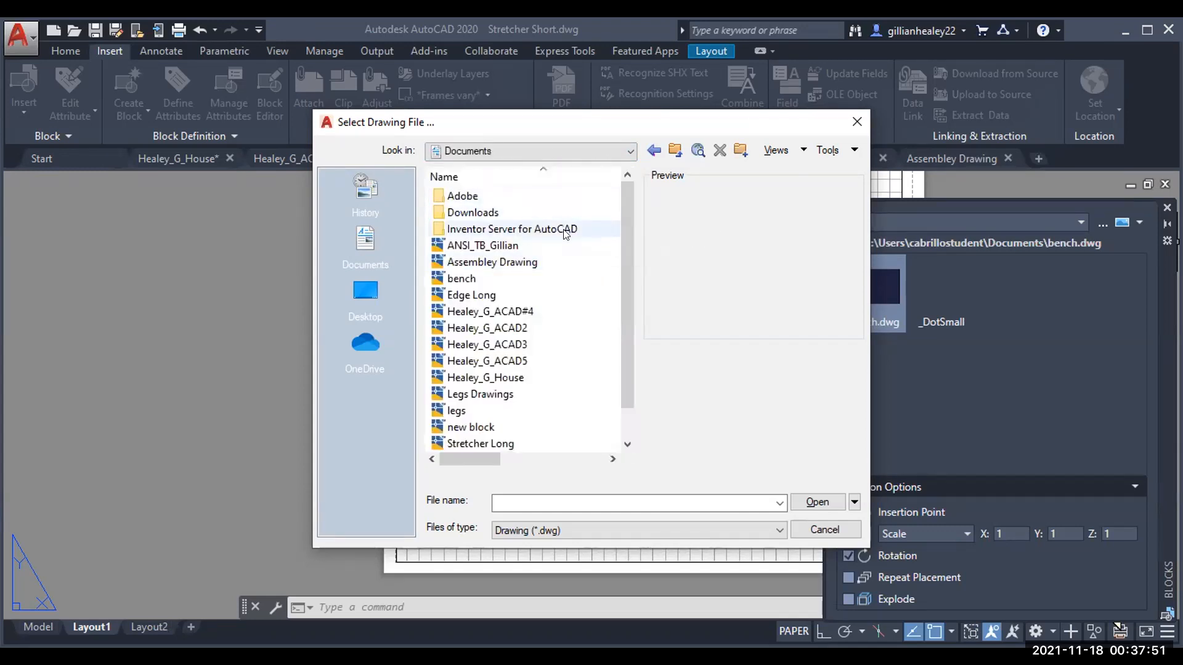
scroll(566, 234, down, 1)
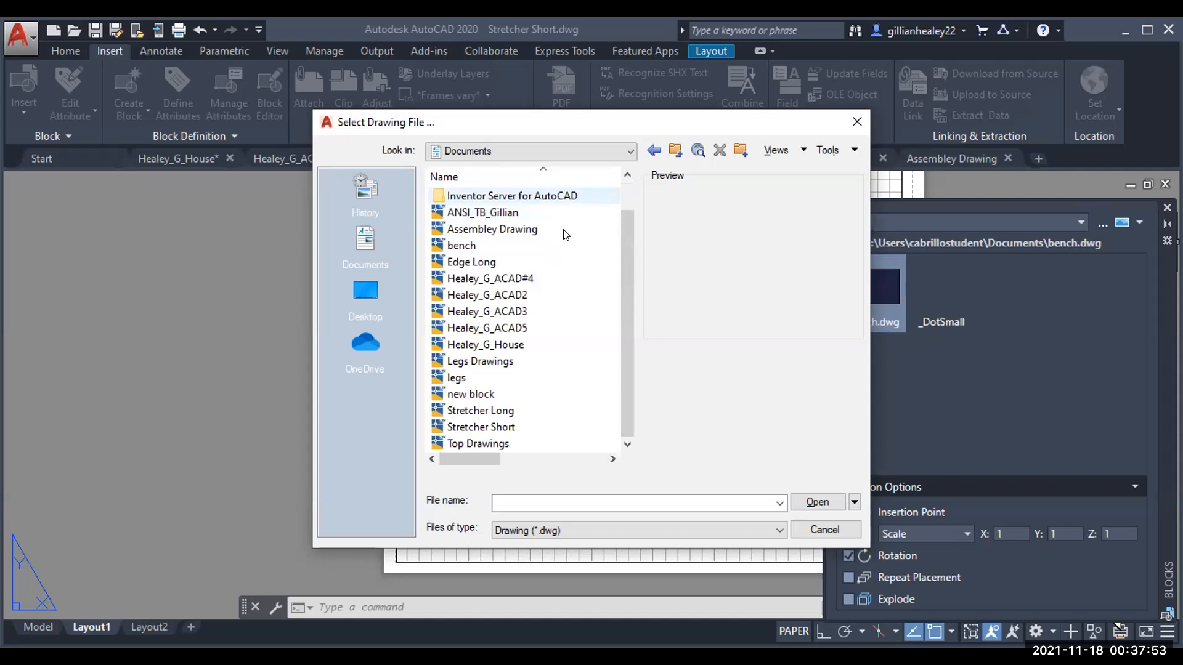
scroll(566, 234, up, 1)
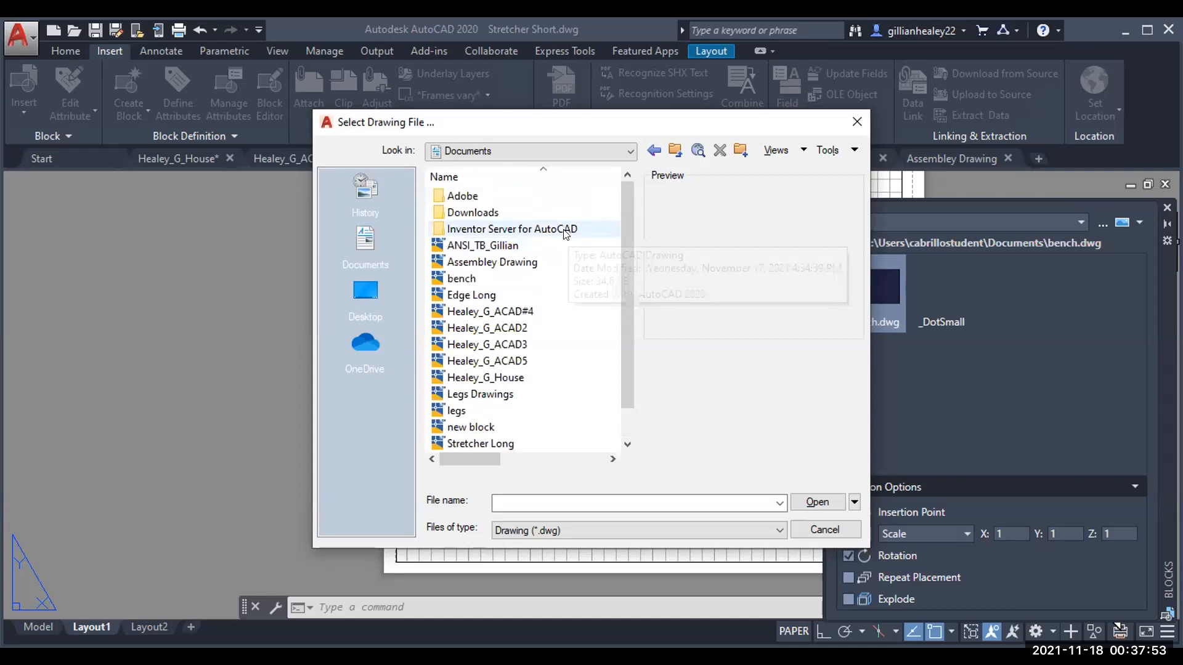
click(586, 151)
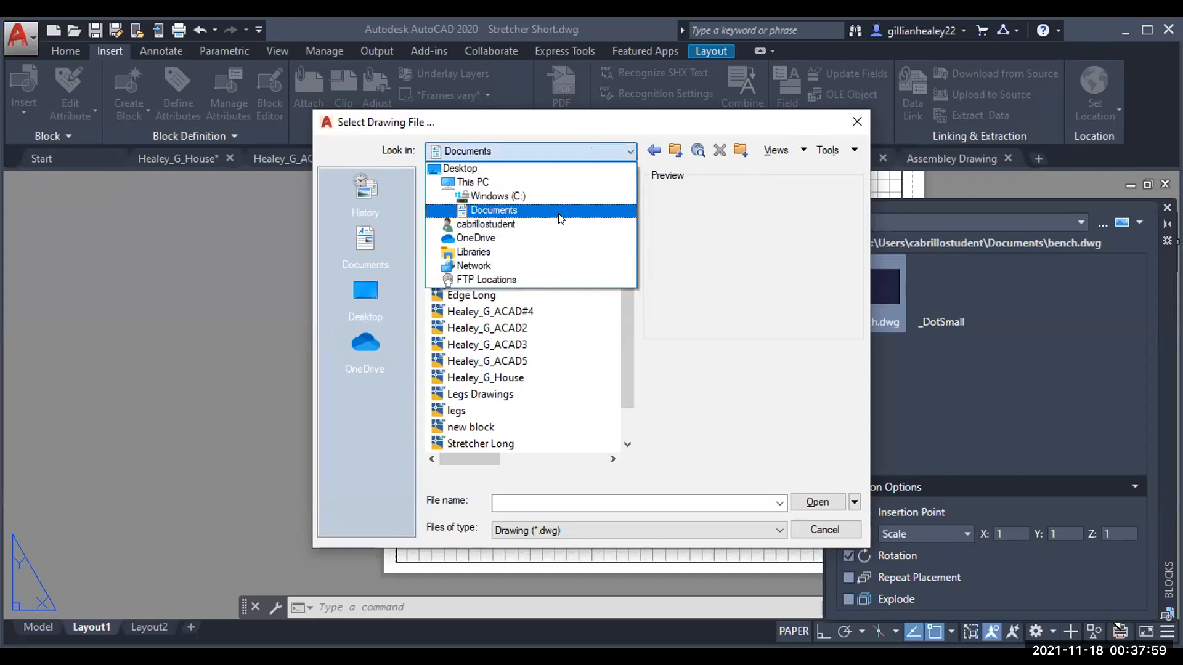
click(536, 170)
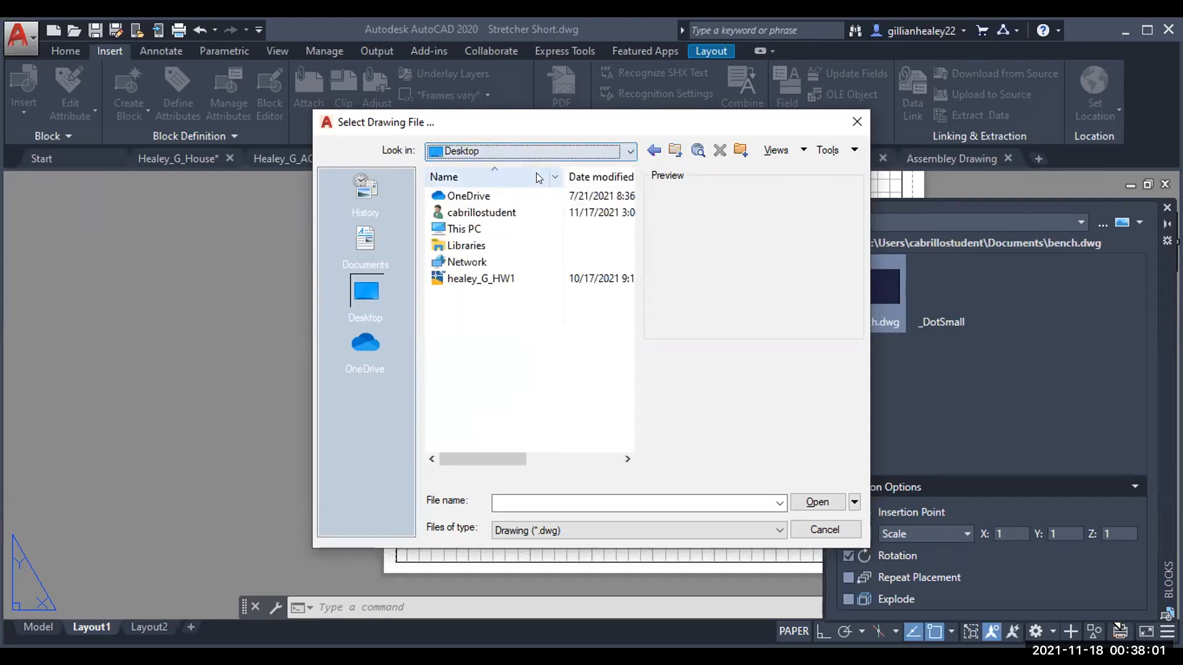
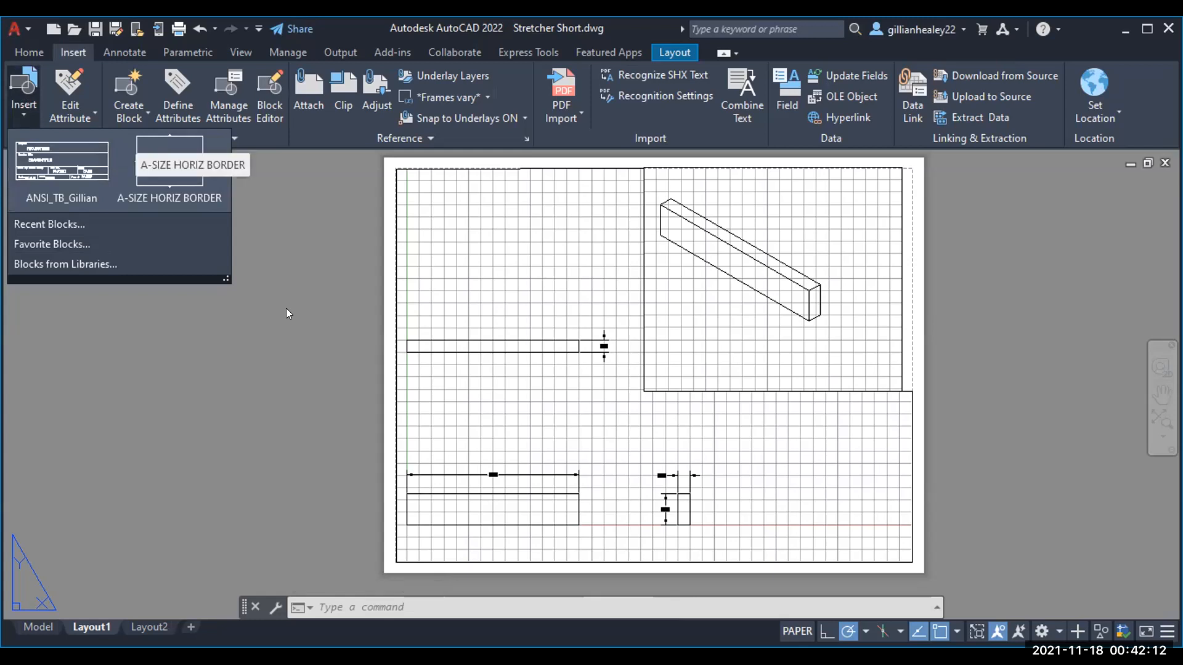
Step: Choose Blocks from Libraries to browse for a library drawing in the Downloads folder
click(27, 116)
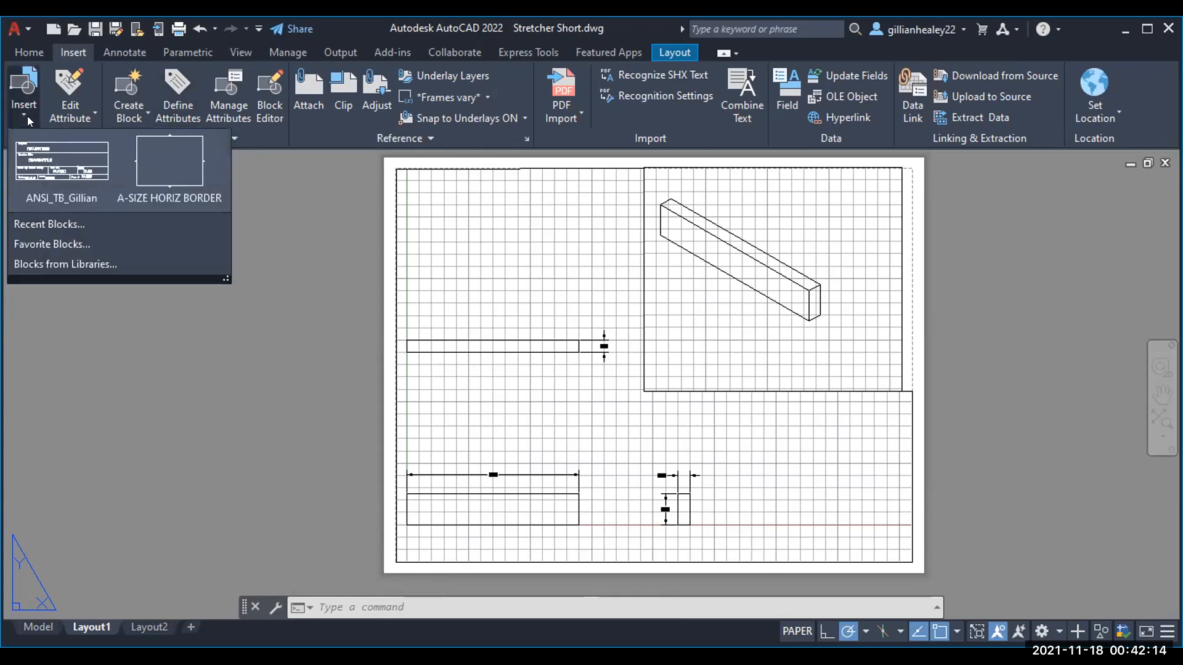
click(118, 267)
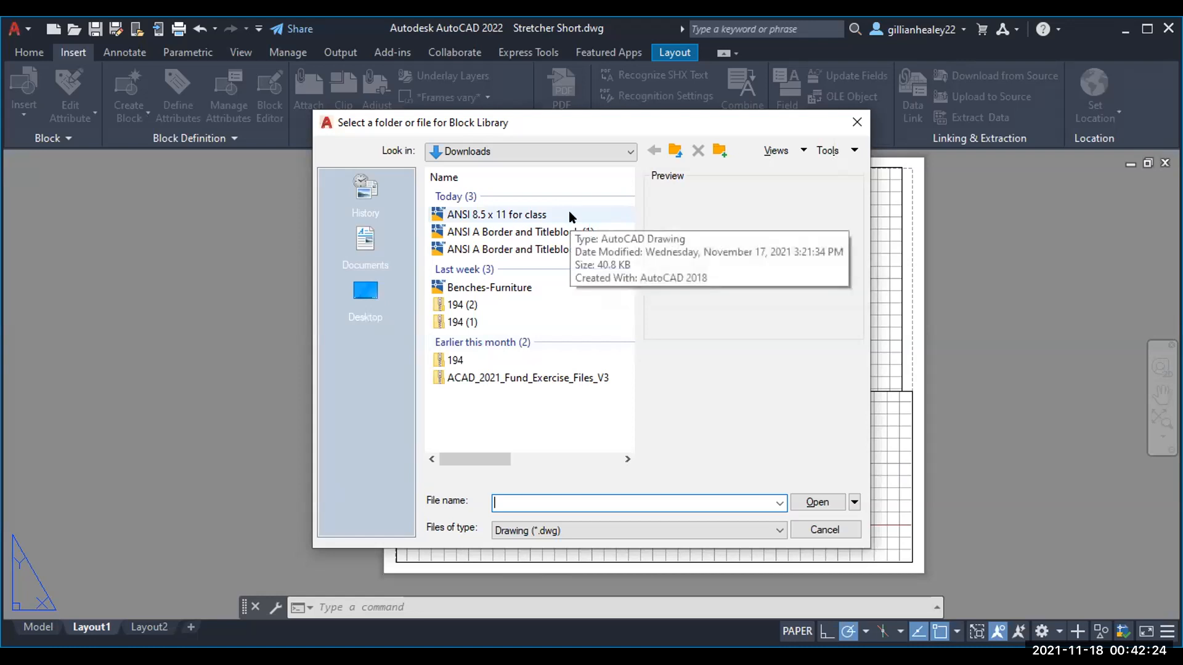
Step: Load ANSI 8.5 x 11 for class.dwg as the library, listing A-SIZE, TITLE BLOCK and its other blocks
key(Escape)
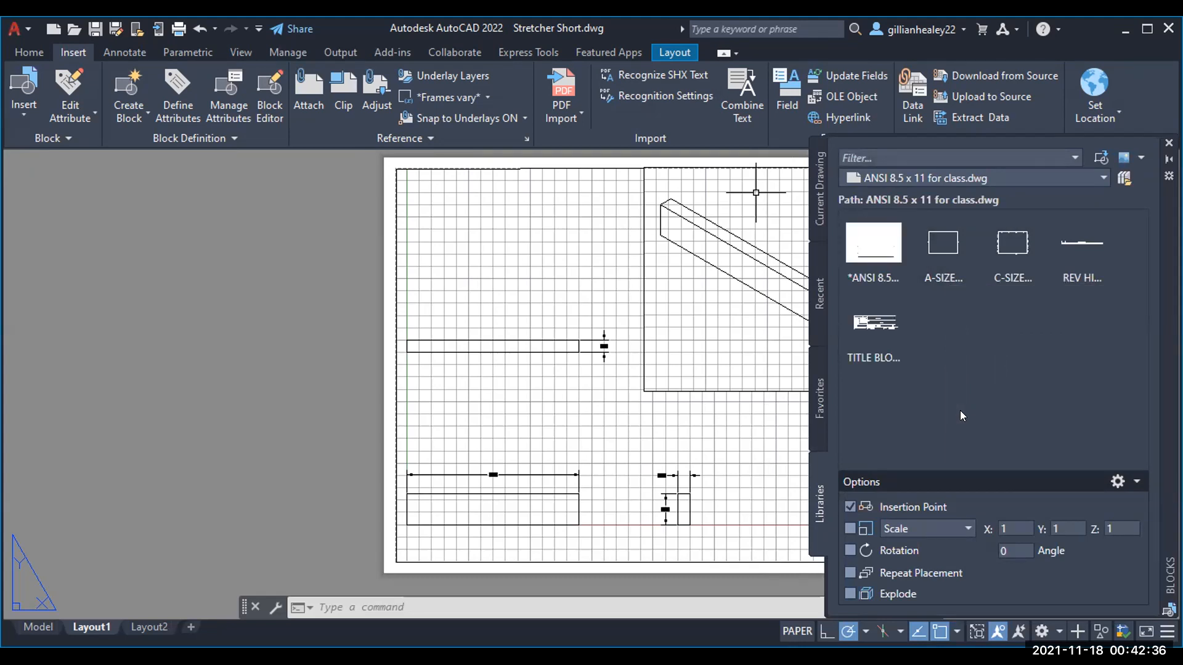
mouse_move(946, 253)
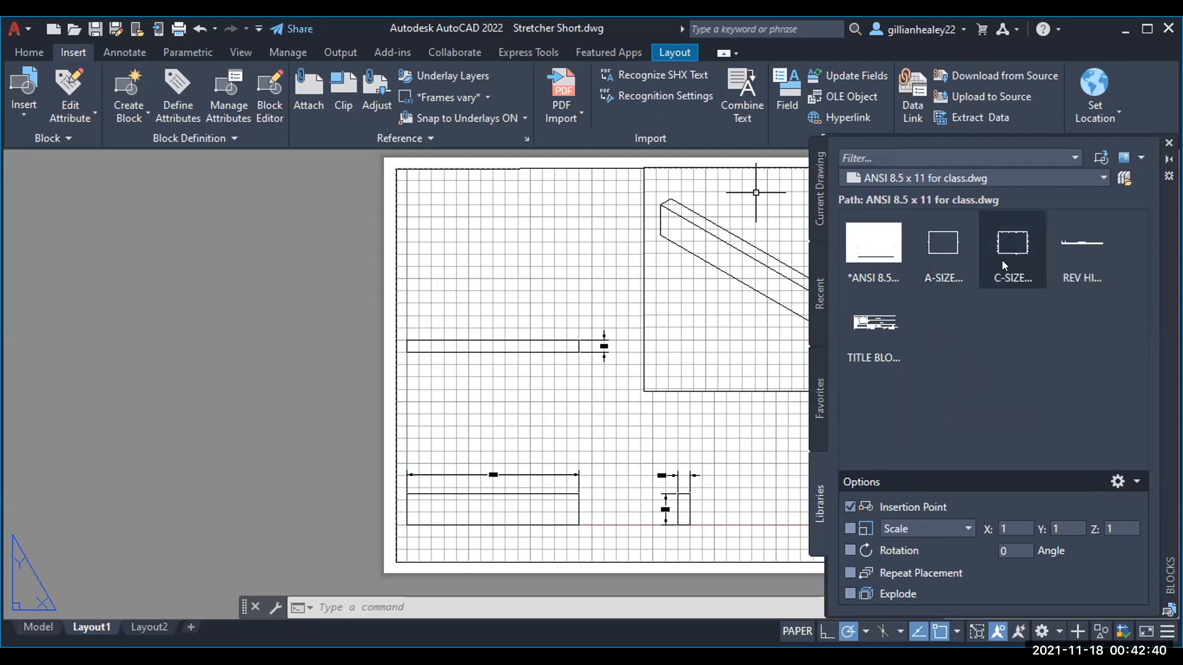
mouse_move(1006, 262)
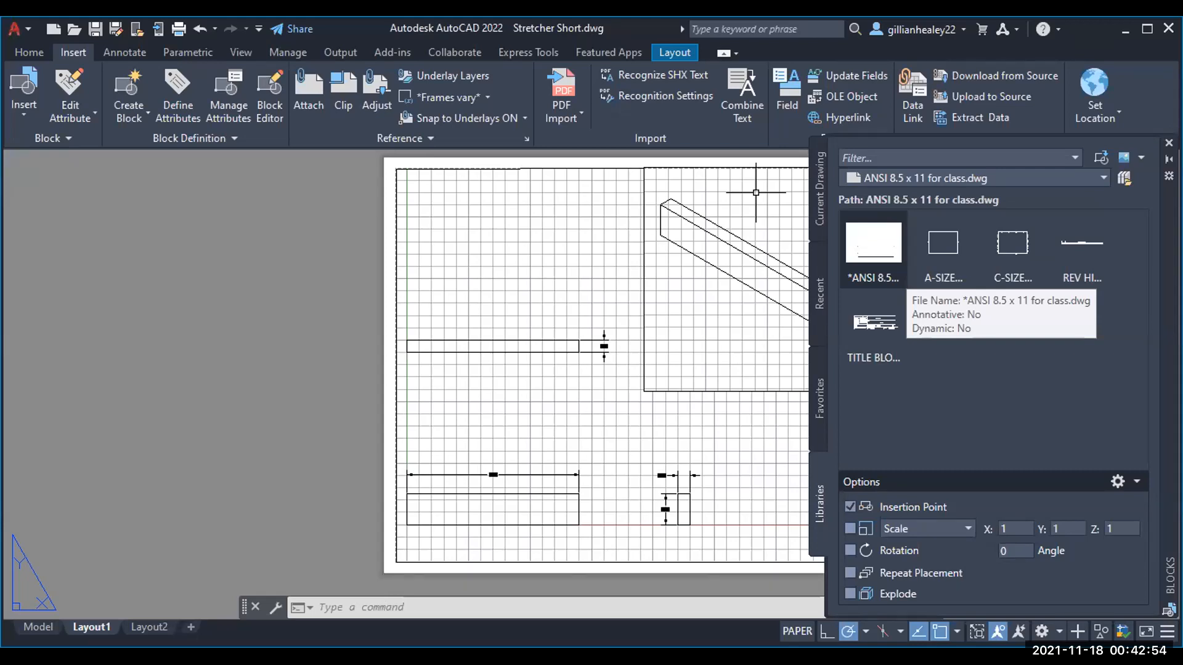
Step: Start inserting the *ANSI 8.5 border block and try a scale factor of 2
click(874, 249)
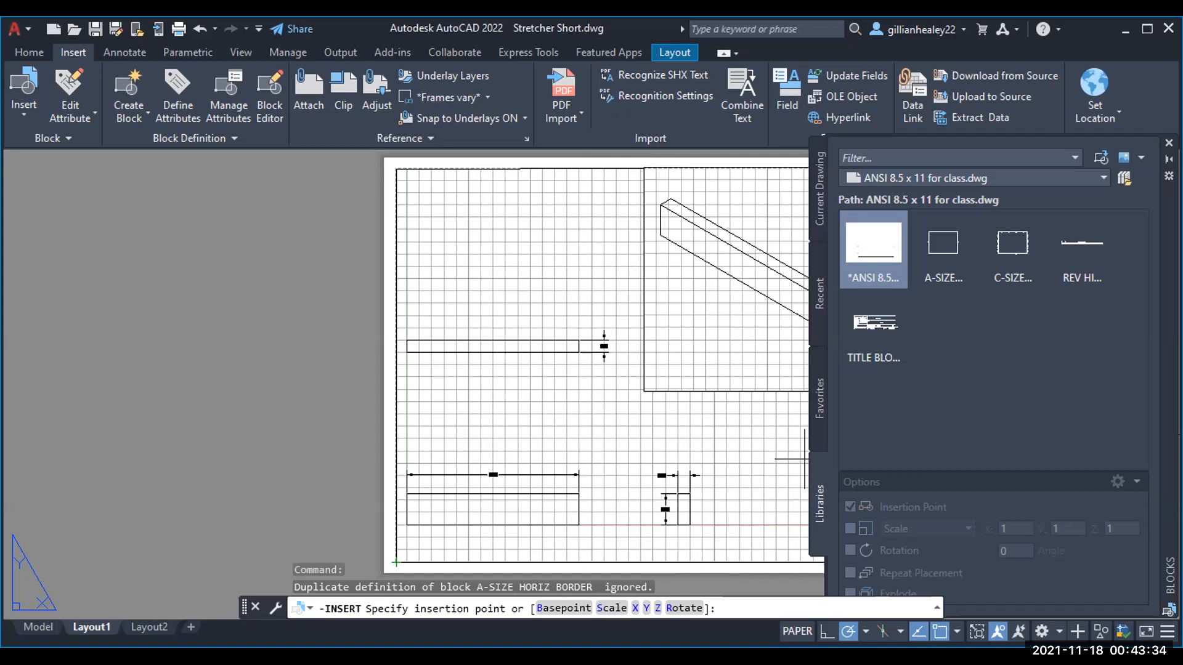
click(612, 608)
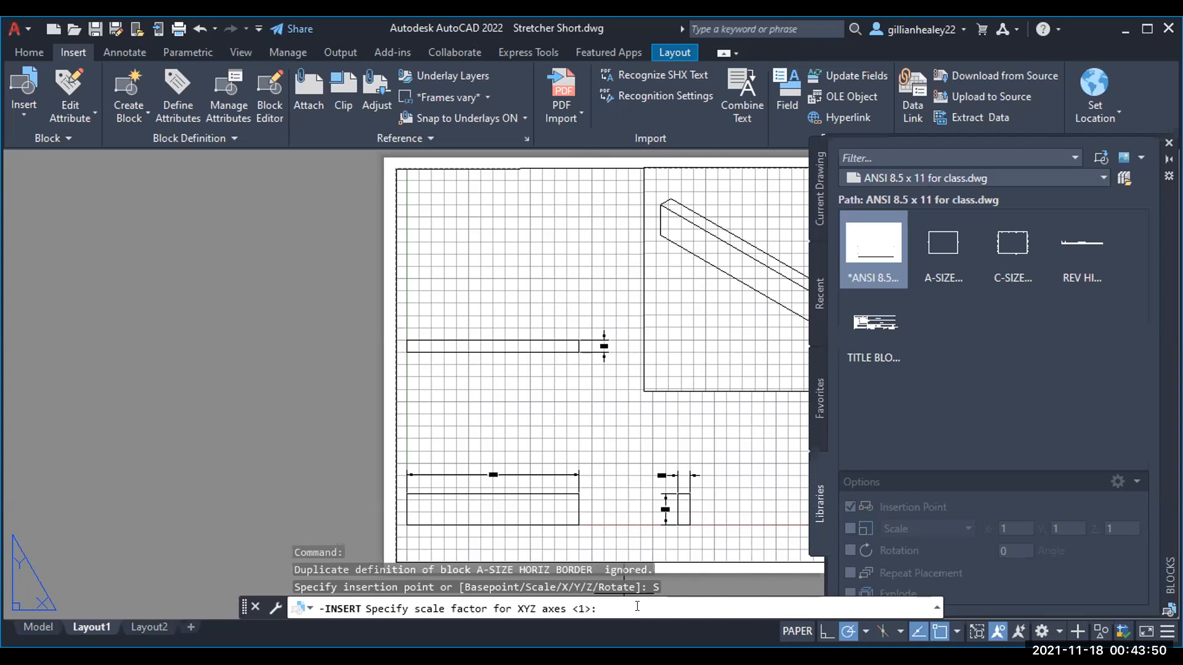
text(2)
key(Return)
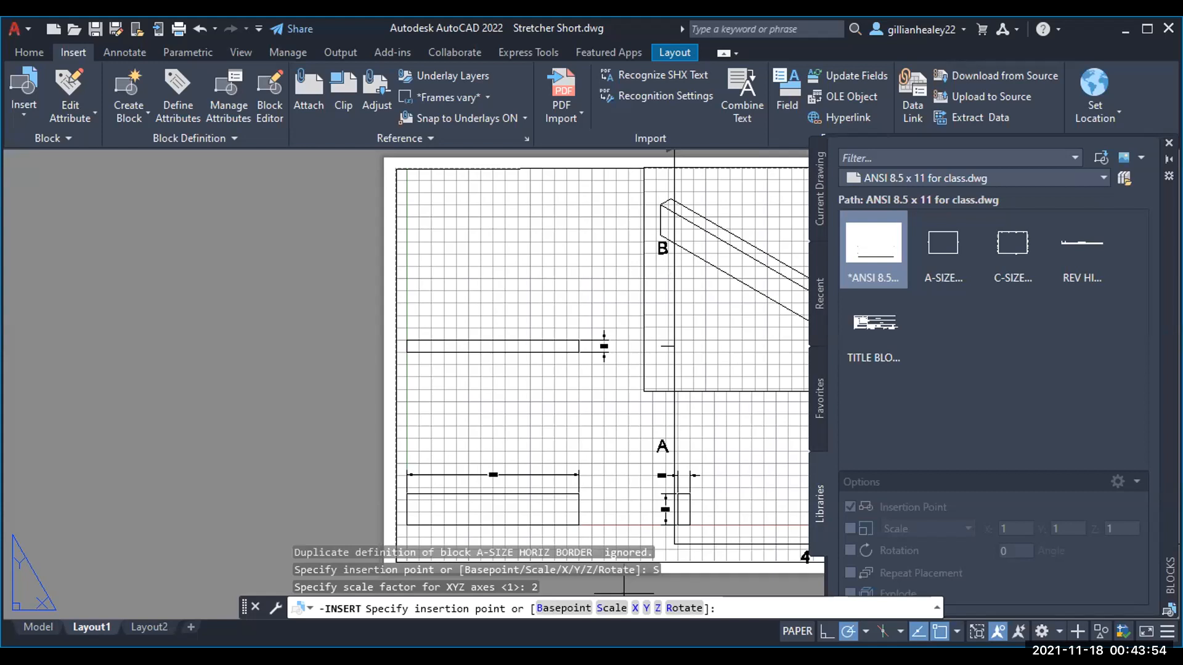
Step: Retry the border's scale at 0.5, then settle on 0.85
text(S)
key(Return)
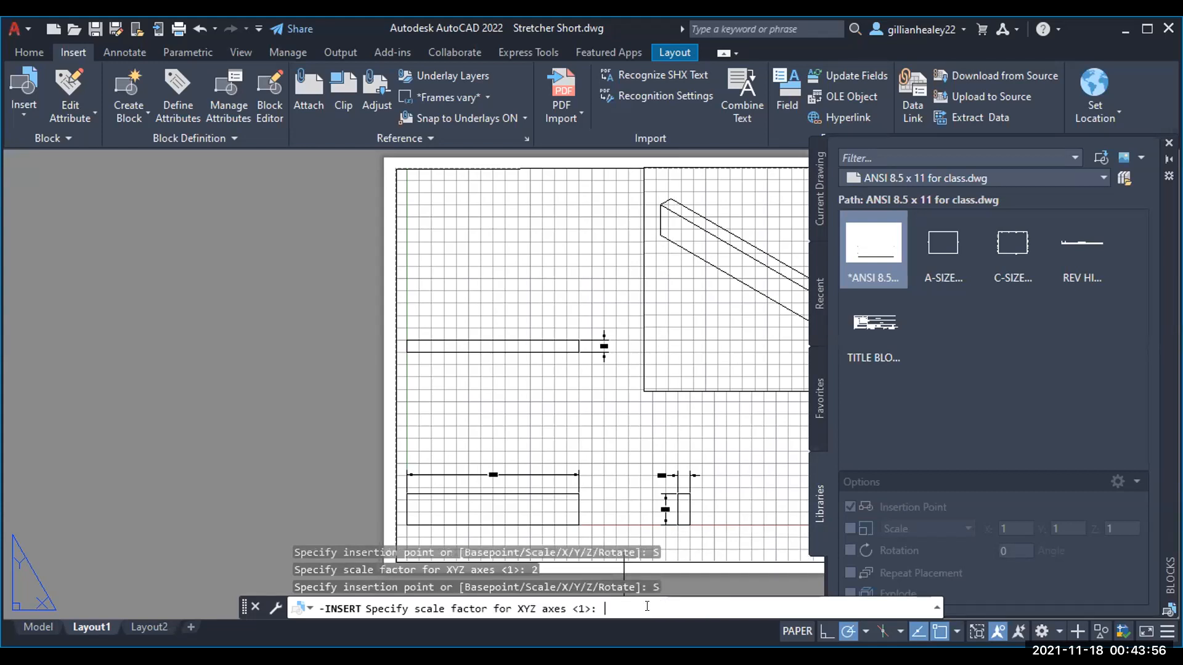
text(.5)
key(Return)
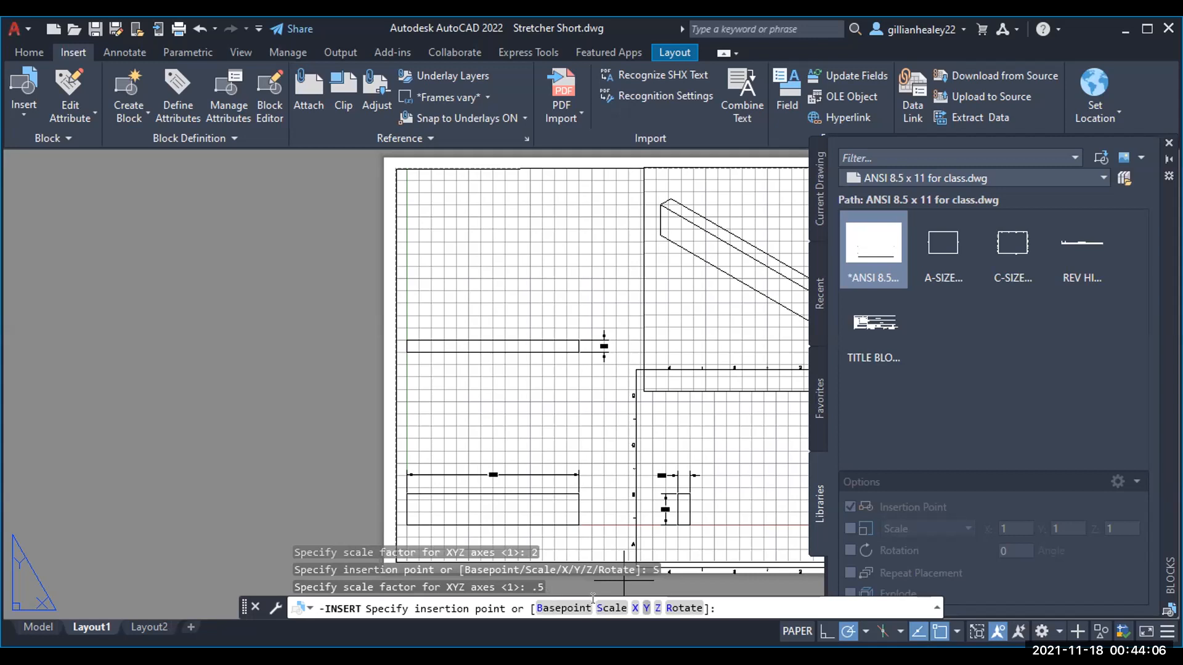
text(S)
key(Return)
text(.)
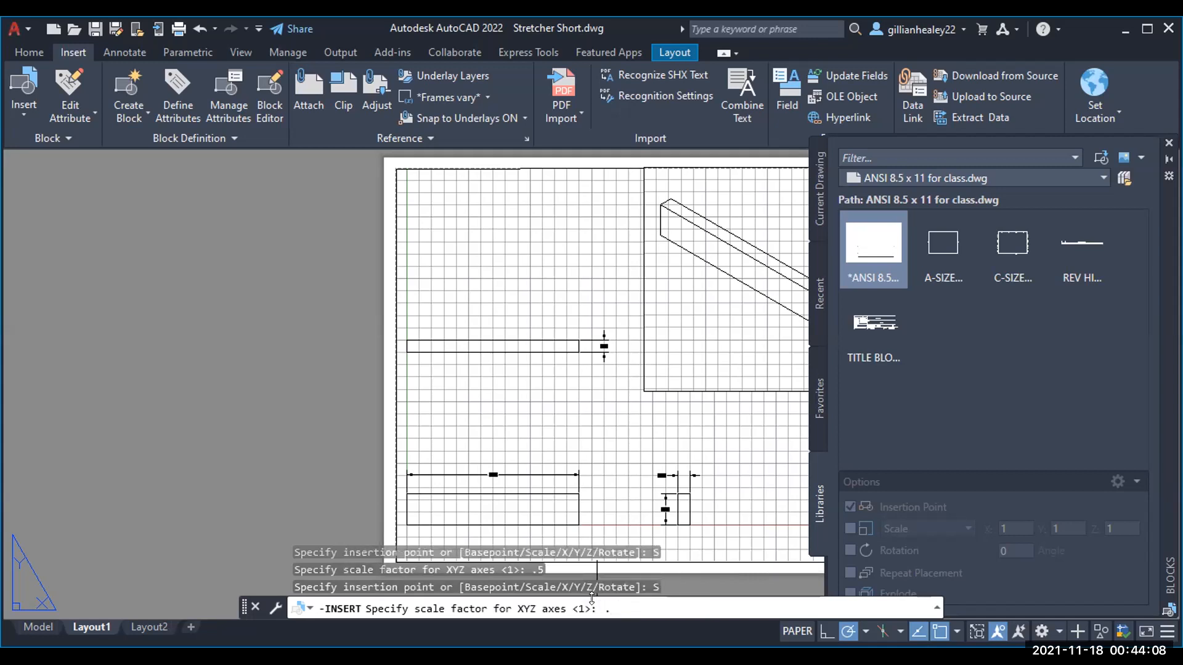
text(85)
key(Return)
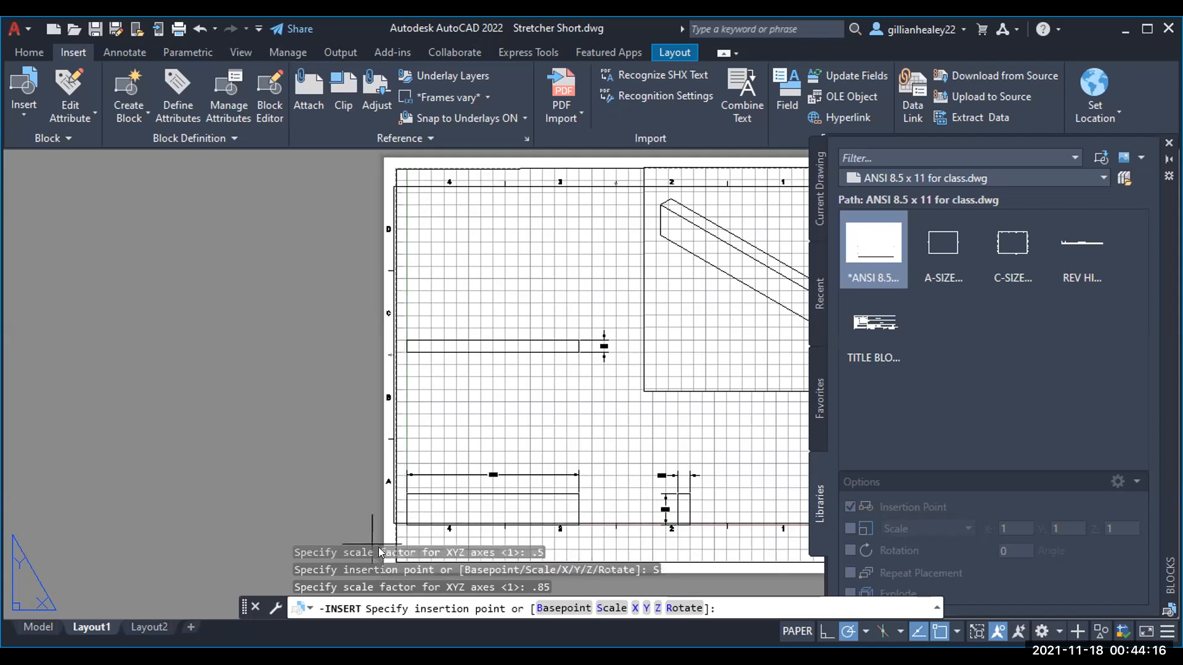
Step: Rescale the border to 0.9 and place it at insertion point 0,0 on Layout1
click(611, 607)
text(.9)
key(Return)
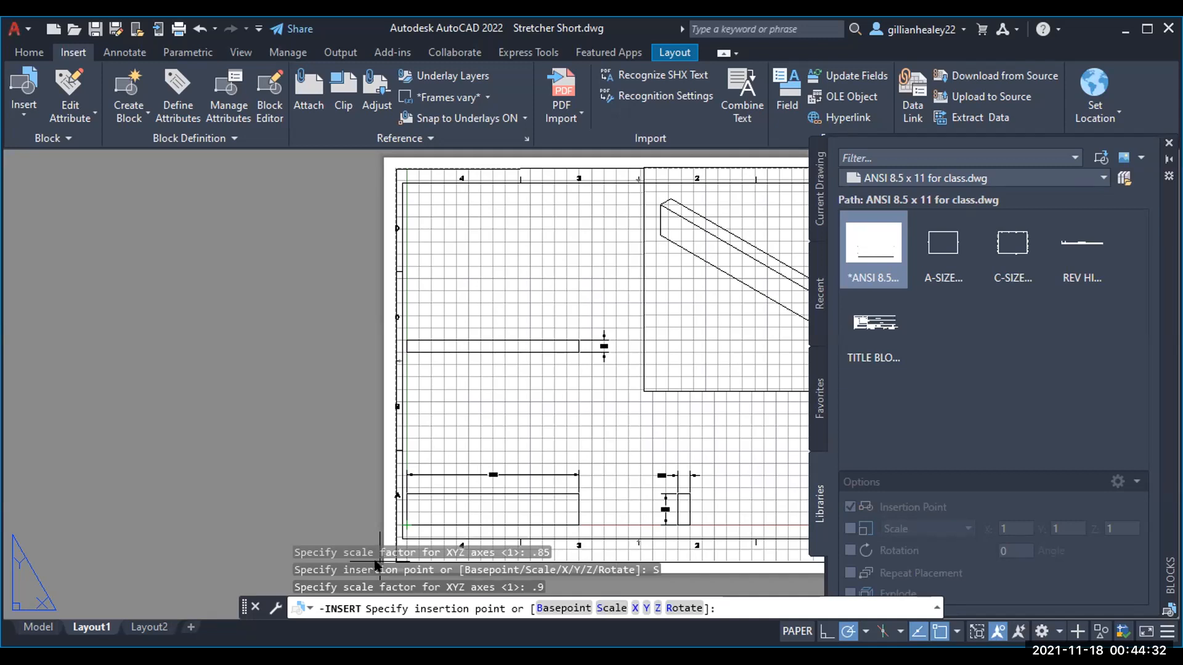
key(Return)
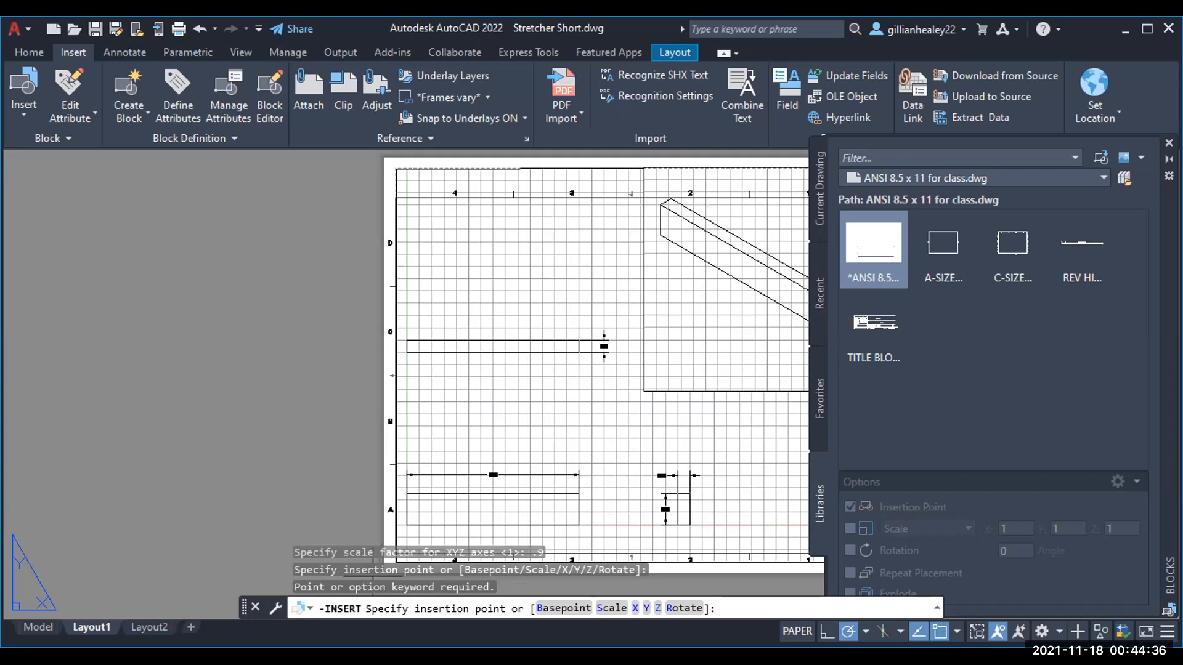
key(Return)
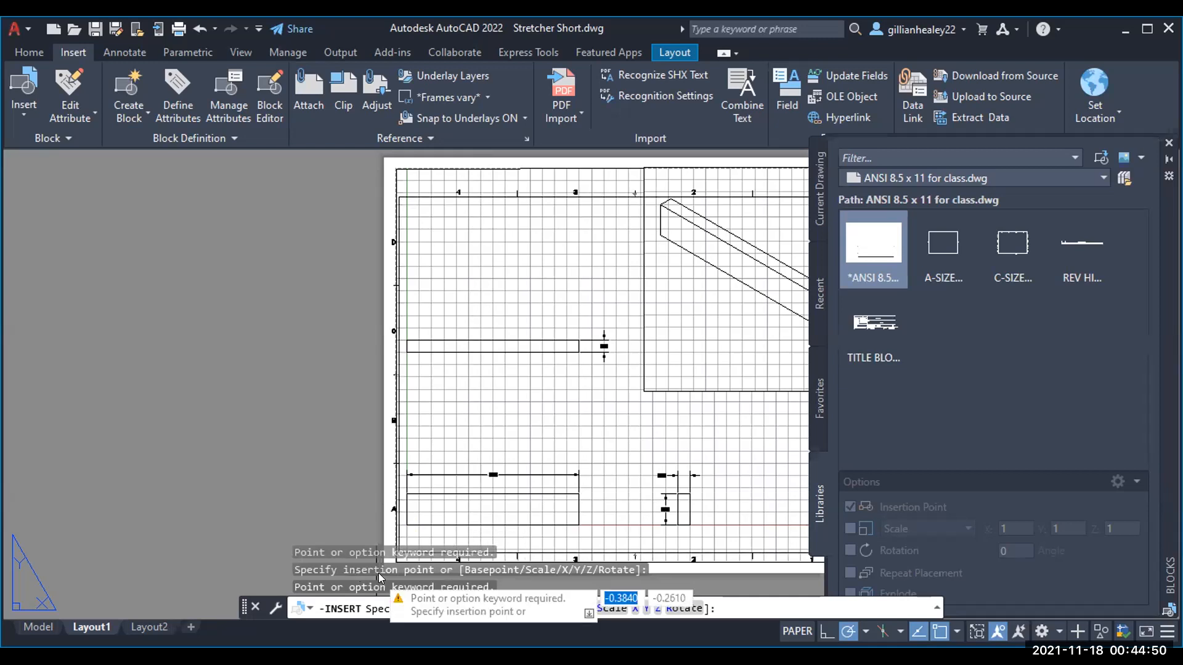
text(0,0)
key(Return)
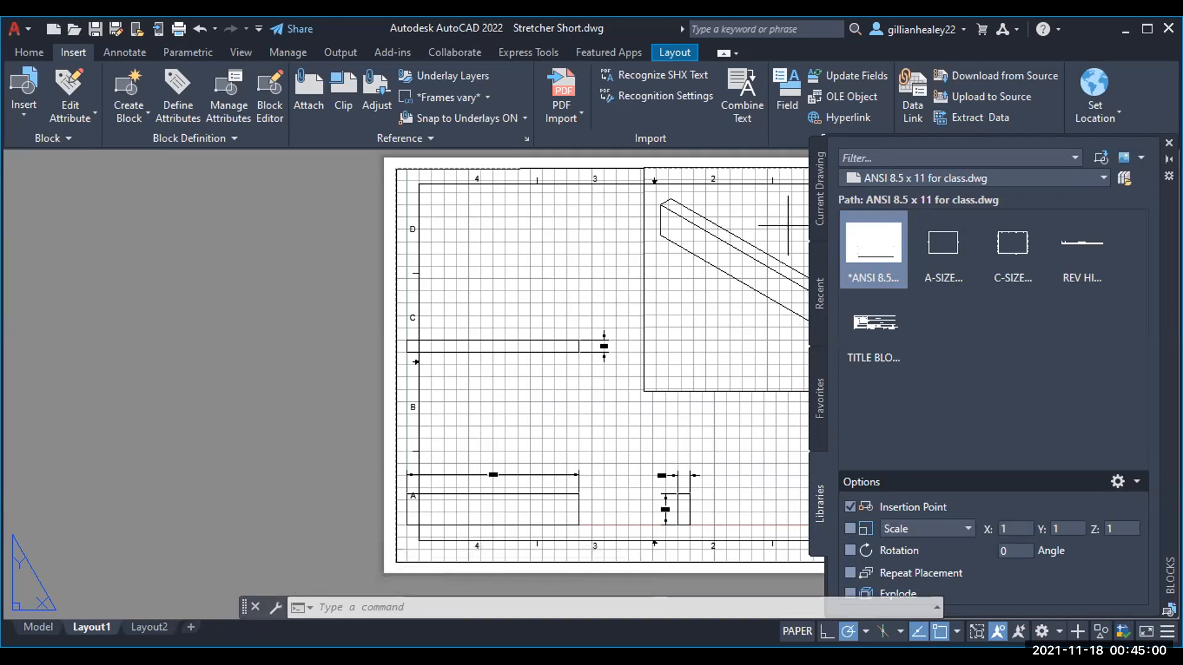
key(Escape)
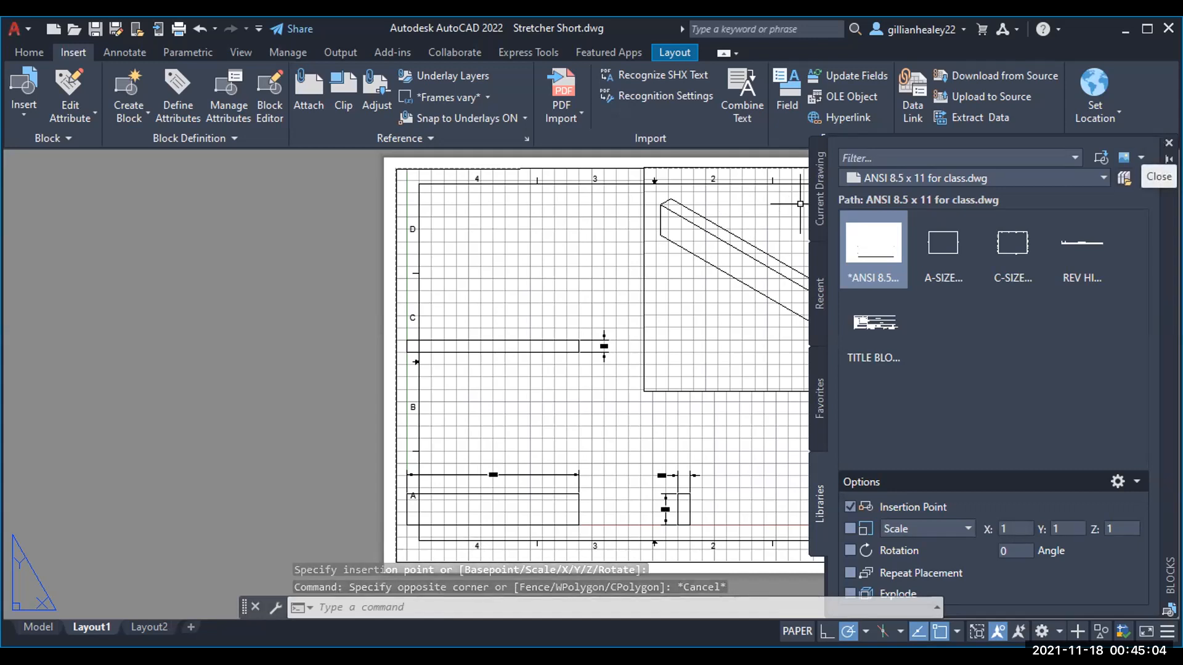
Step: Close the Blocks palette and move the border by its lower-left corner to the sheet corner
click(1168, 143)
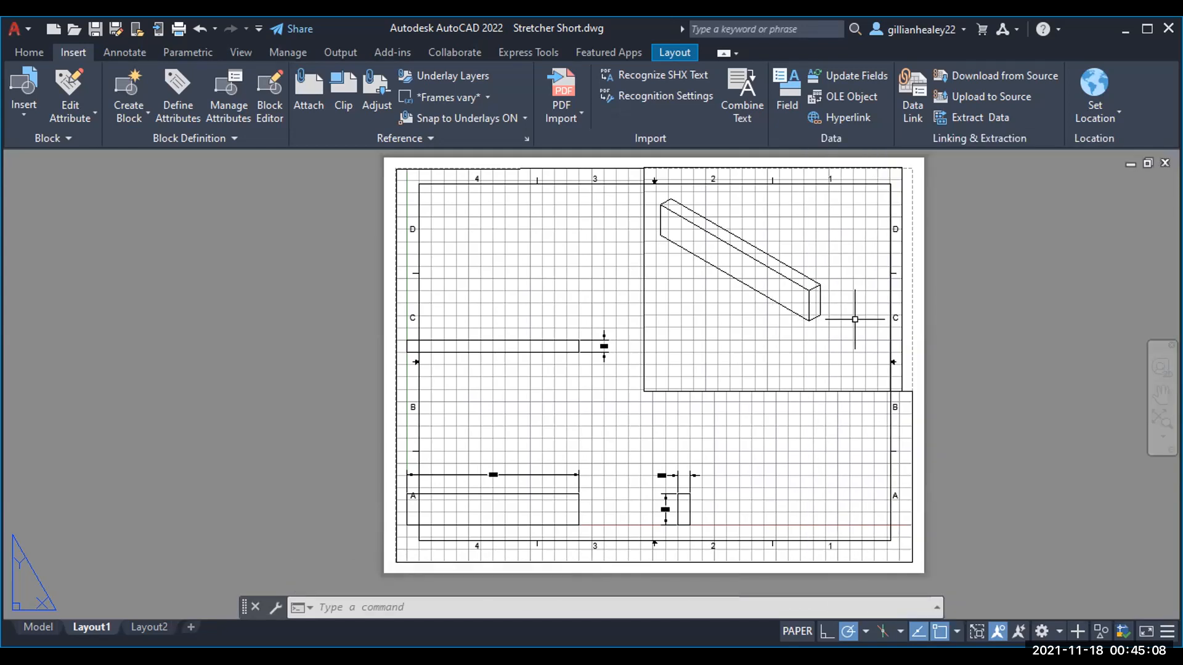
click(886, 538)
text(move)
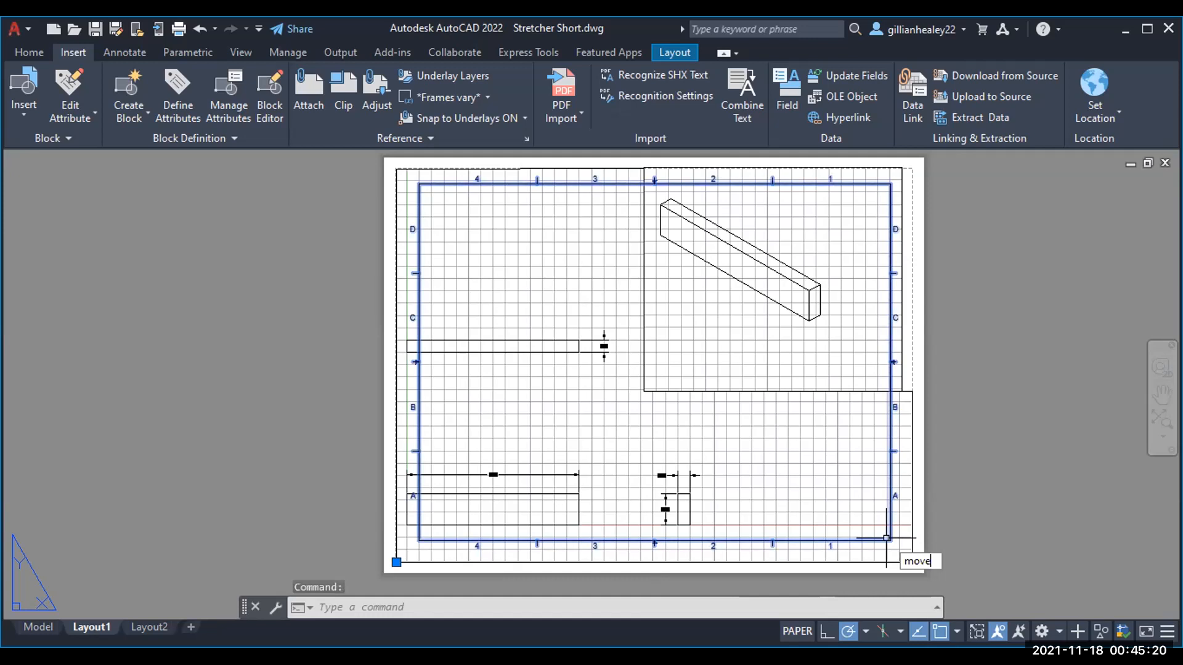
key(Return)
click(419, 540)
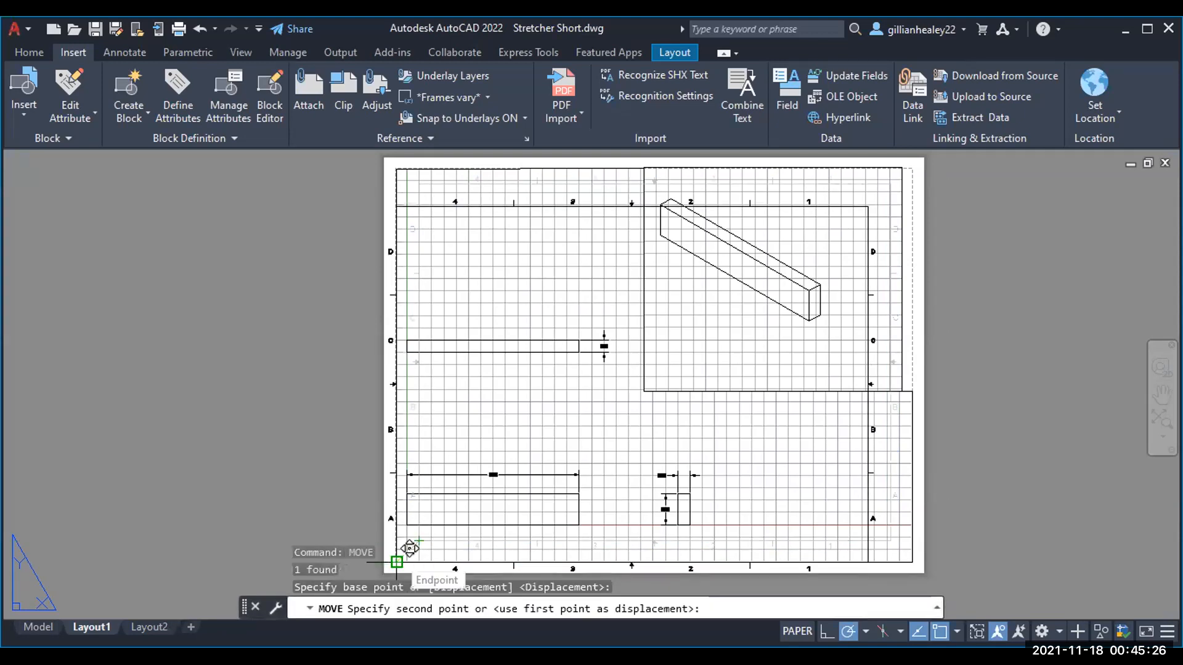
click(396, 541)
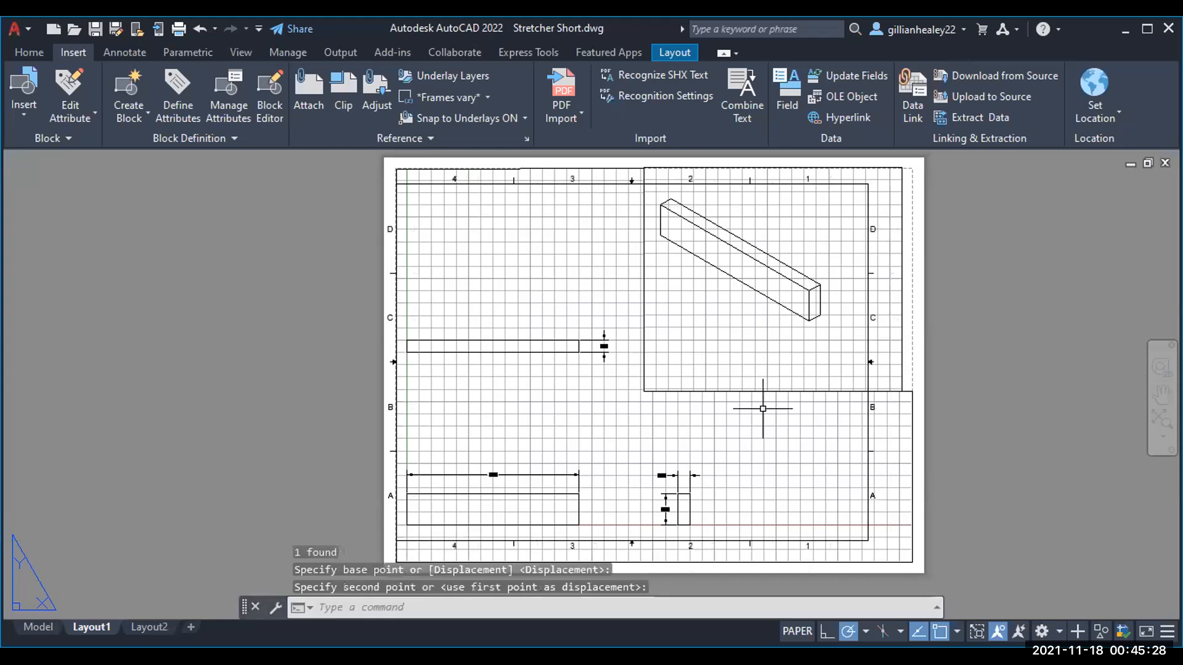